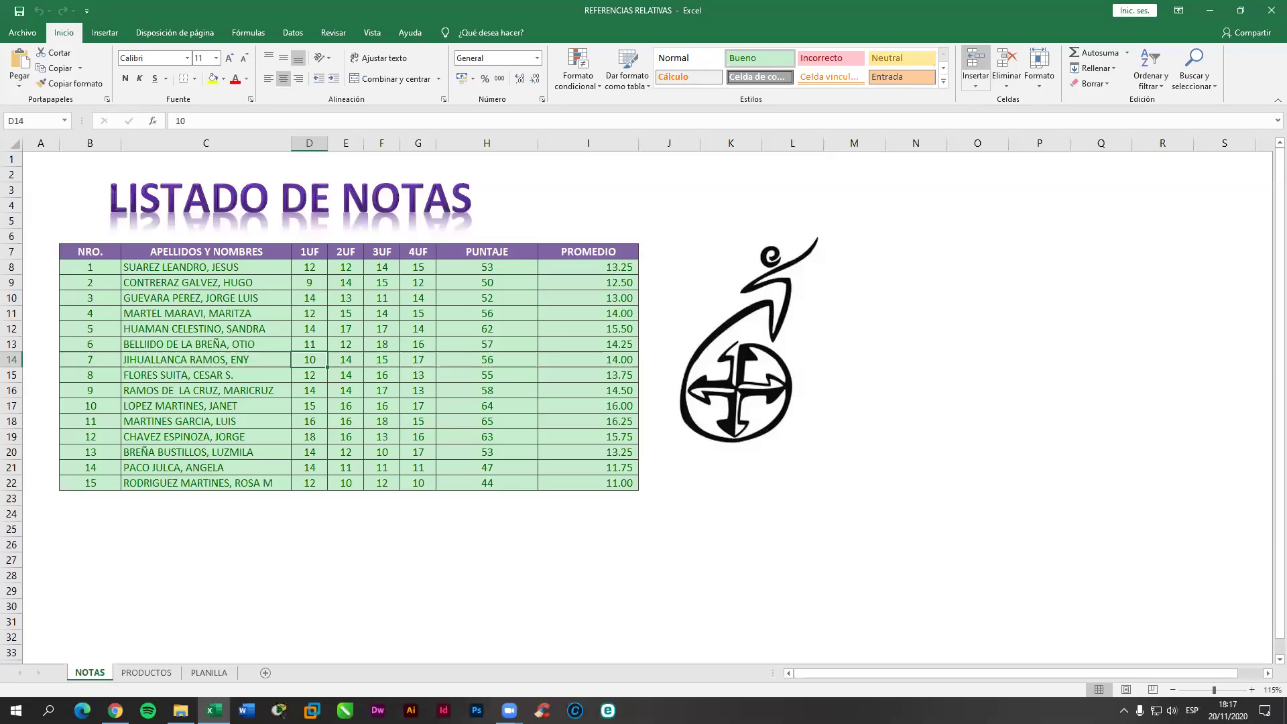
Step: Look through the PRODUCTOS and PLANILLA sheets, then return to the NOTAS grade list
left_click(682, 175)
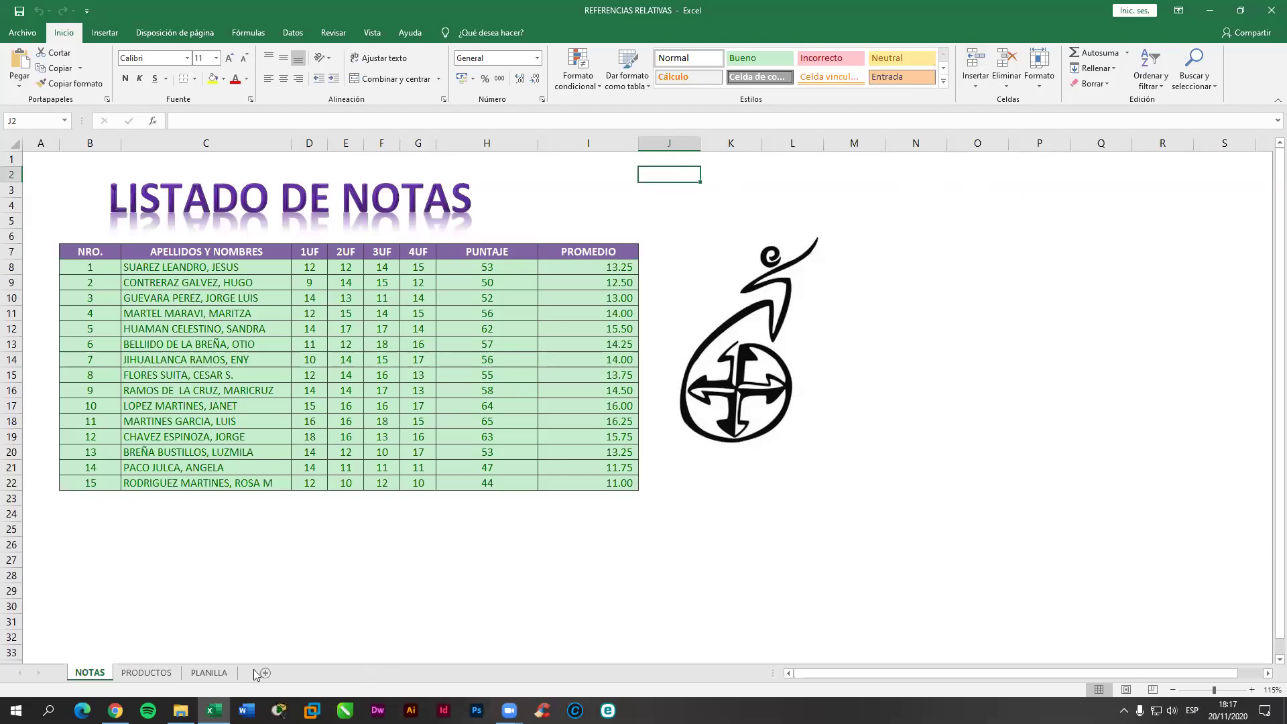
left_click(144, 672)
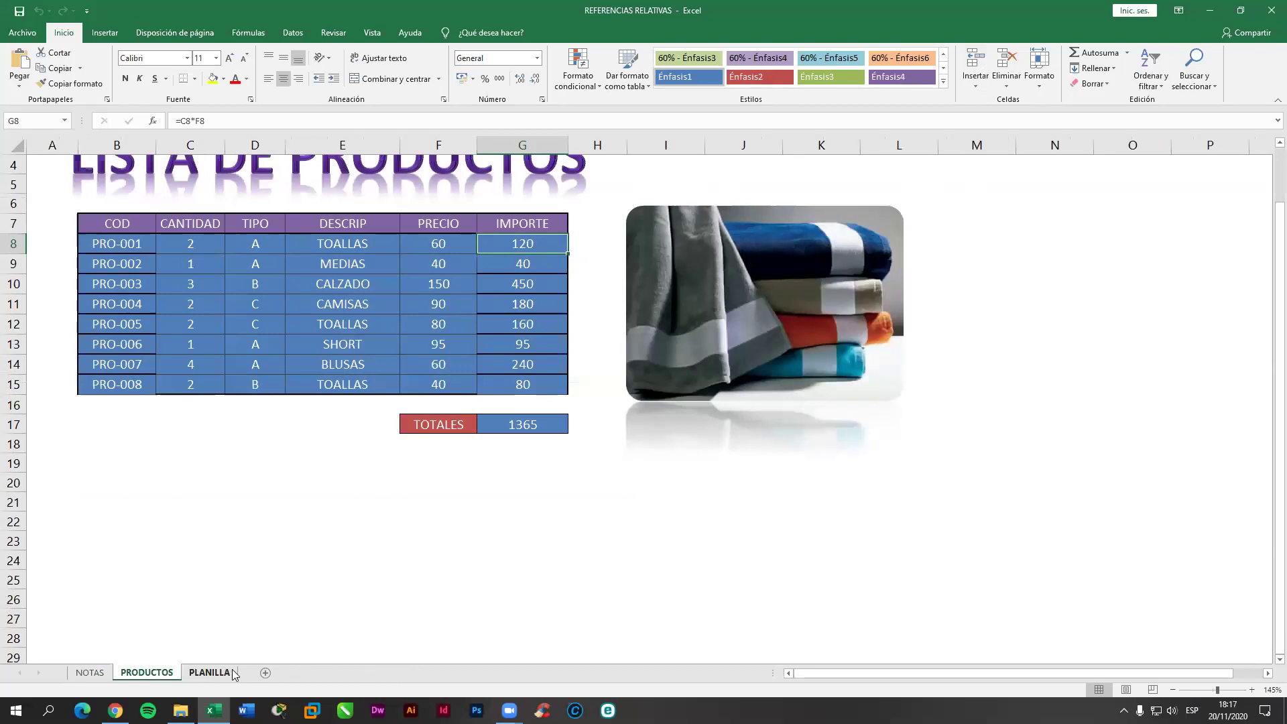
left_click(210, 672)
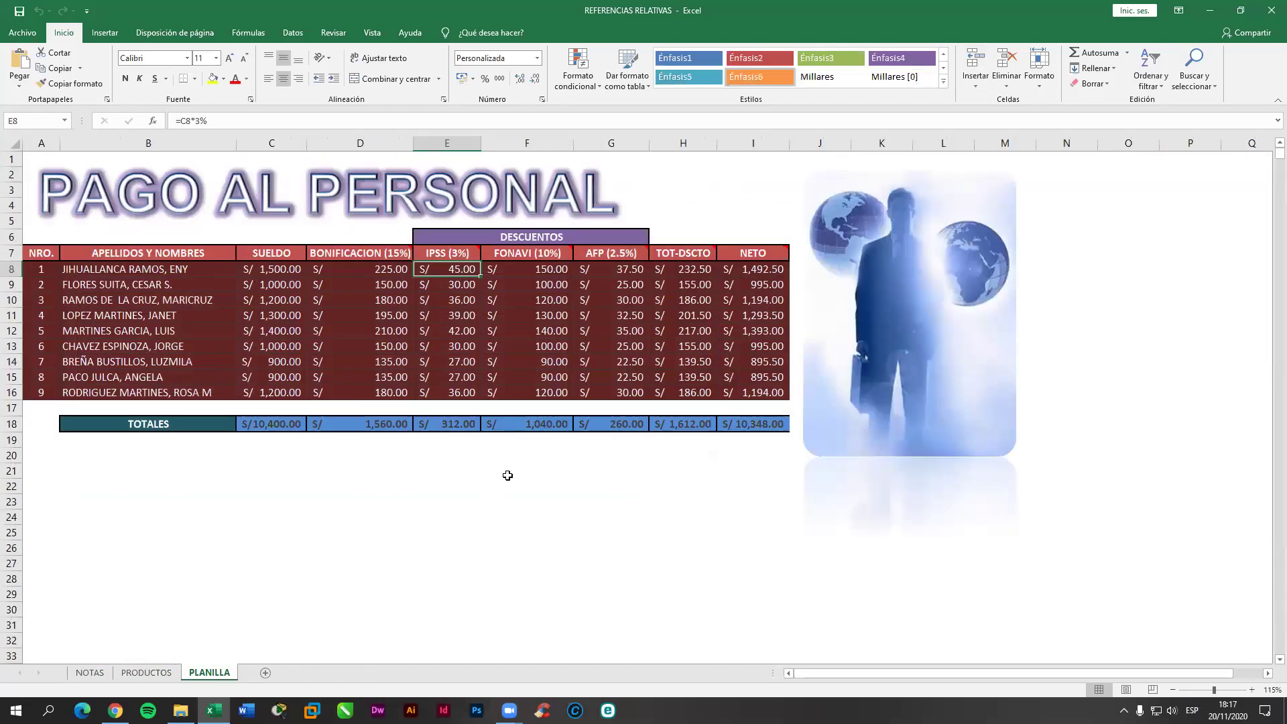
left_click(147, 672)
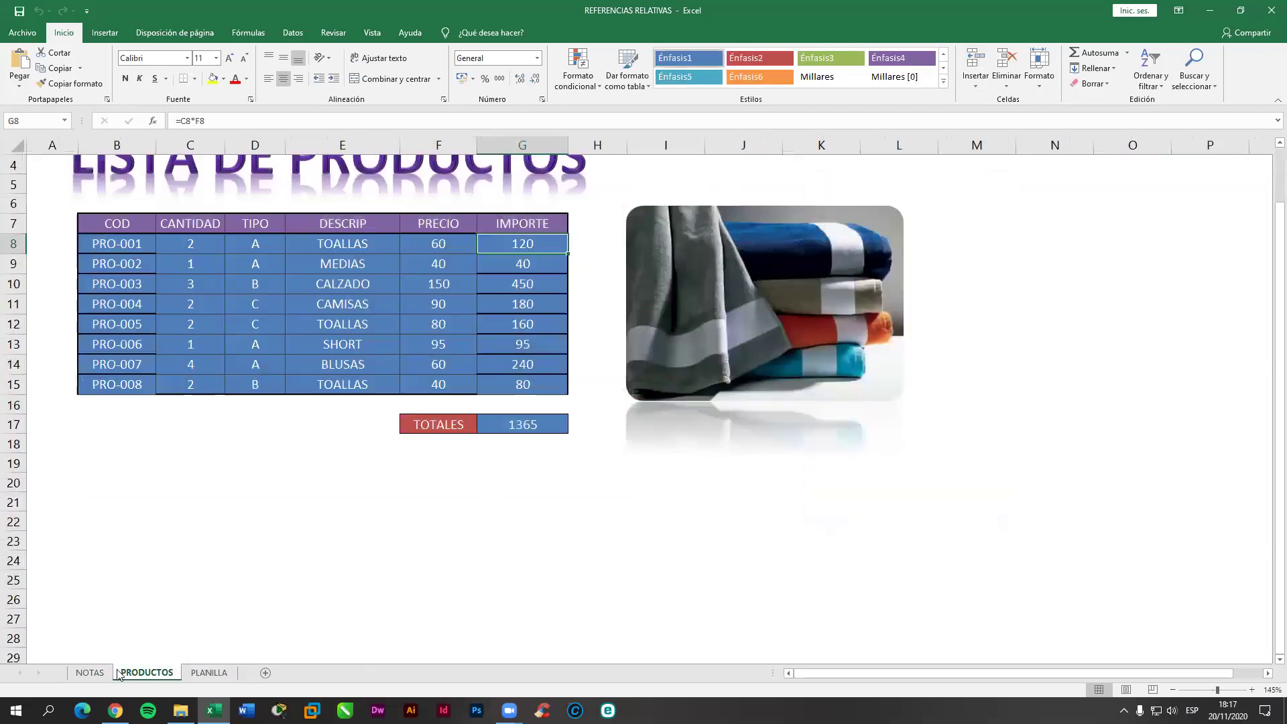
left_click(90, 673)
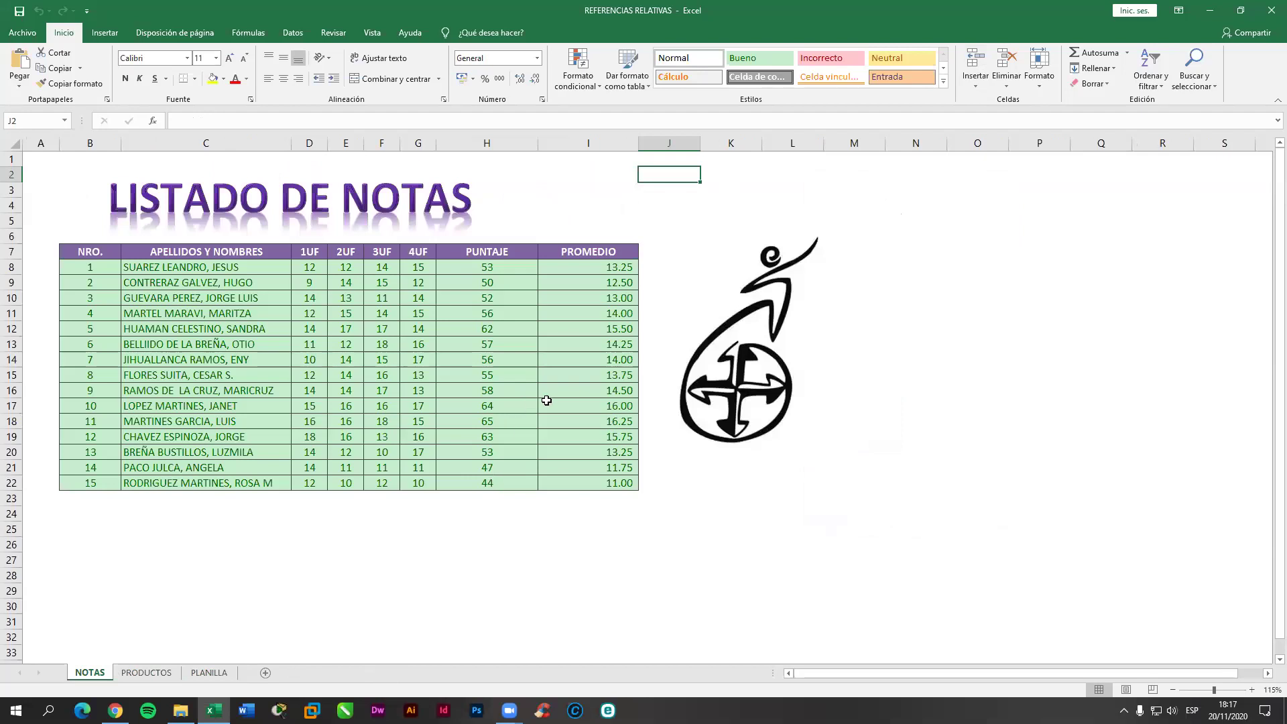
scroll(549, 406, "up", 2)
scroll(564, 413, "up", 1)
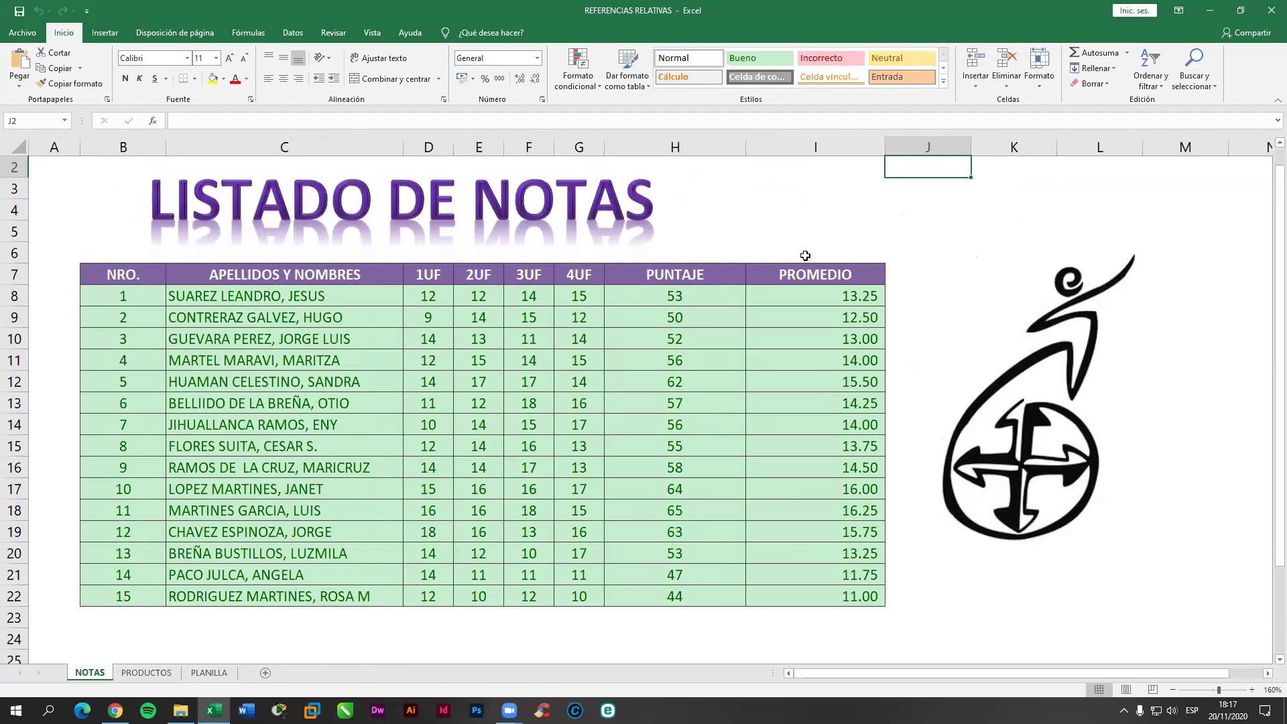
Step: Clear the PUNTAJE and PROMEDIO results in H8:I22 and select cell H8
left_click_drag(668, 299, 814, 594)
key("Delete")
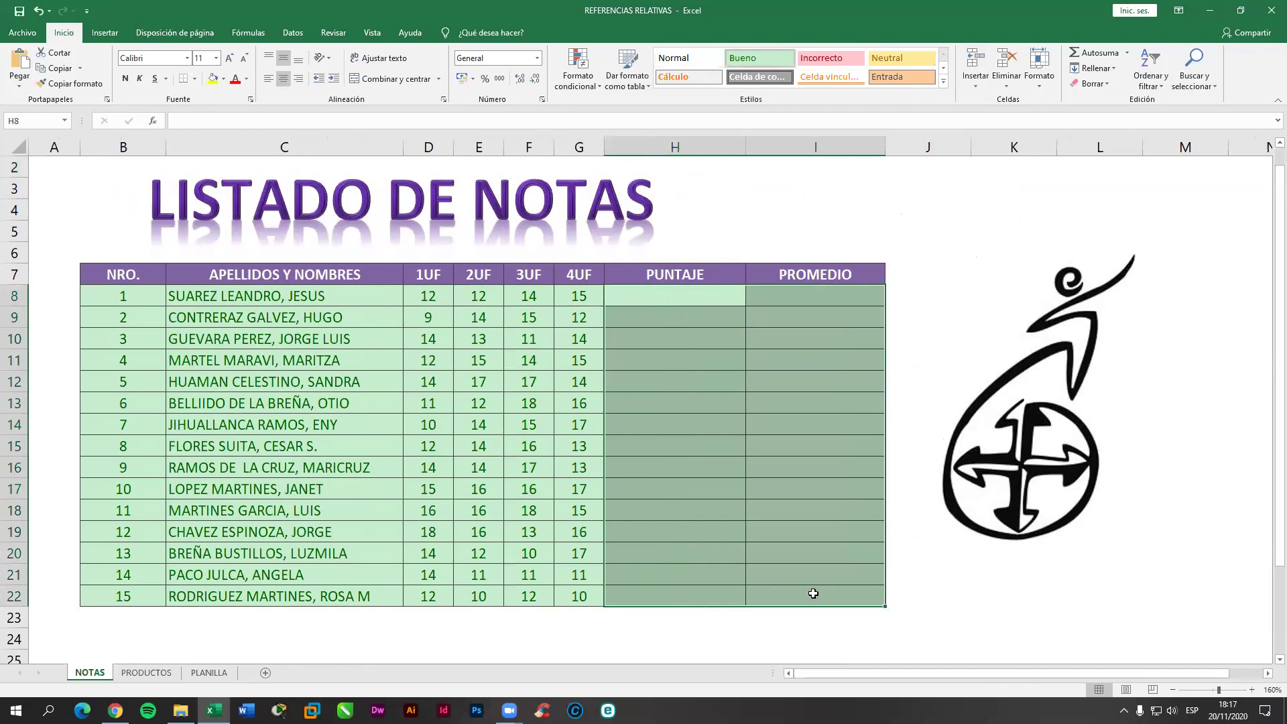
left_click(1039, 254)
left_click(716, 300)
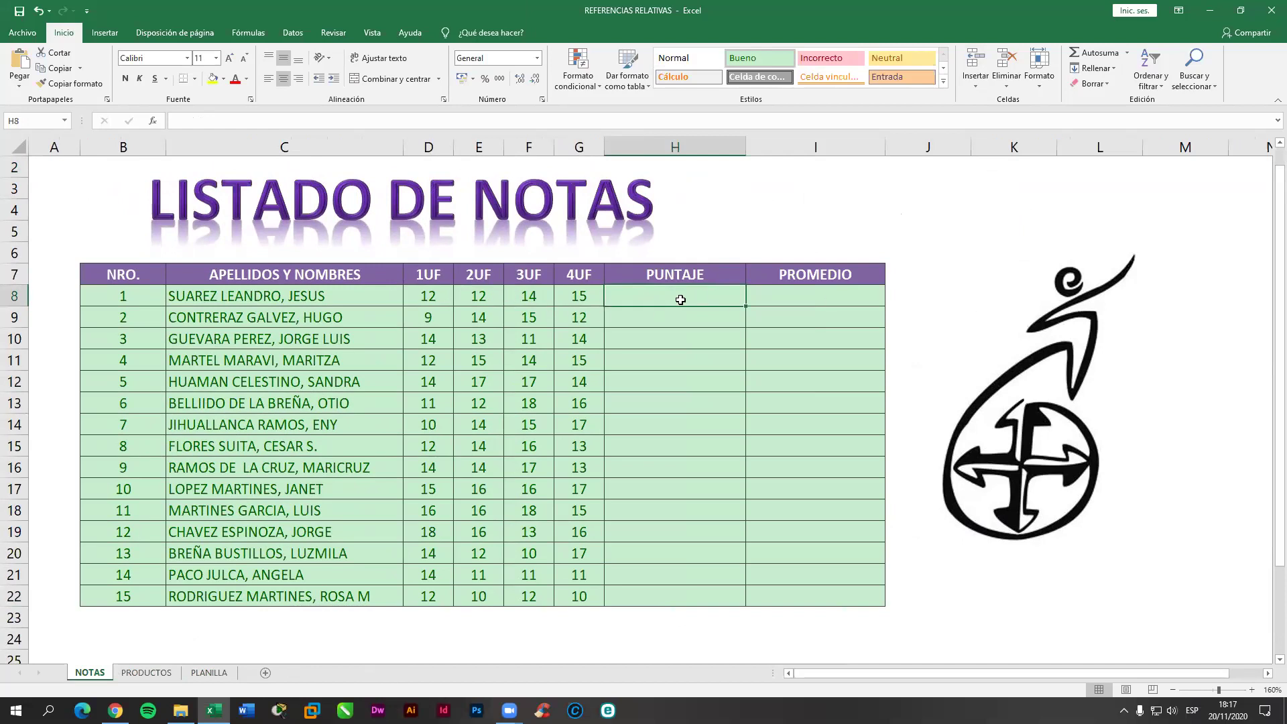
mouse_move(429, 293)
left_mouse_down()
mouse_move(685, 529)
mouse_move(598, 598)
mouse_move(640, 599)
left_mouse_up()
Step: AutoSum the last student's grades into H22 (44) and the first student's into H8 (53)
left_click_drag(429, 296, 698, 297)
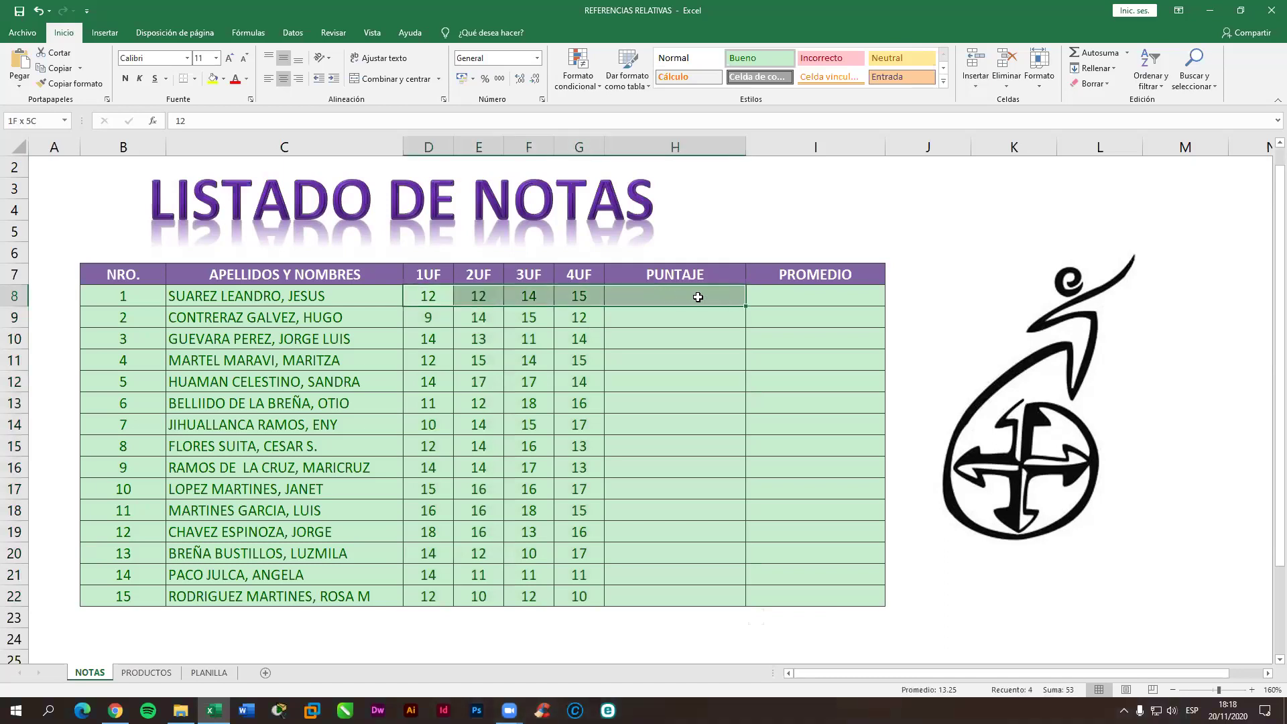
left_click_drag(432, 596, 646, 596)
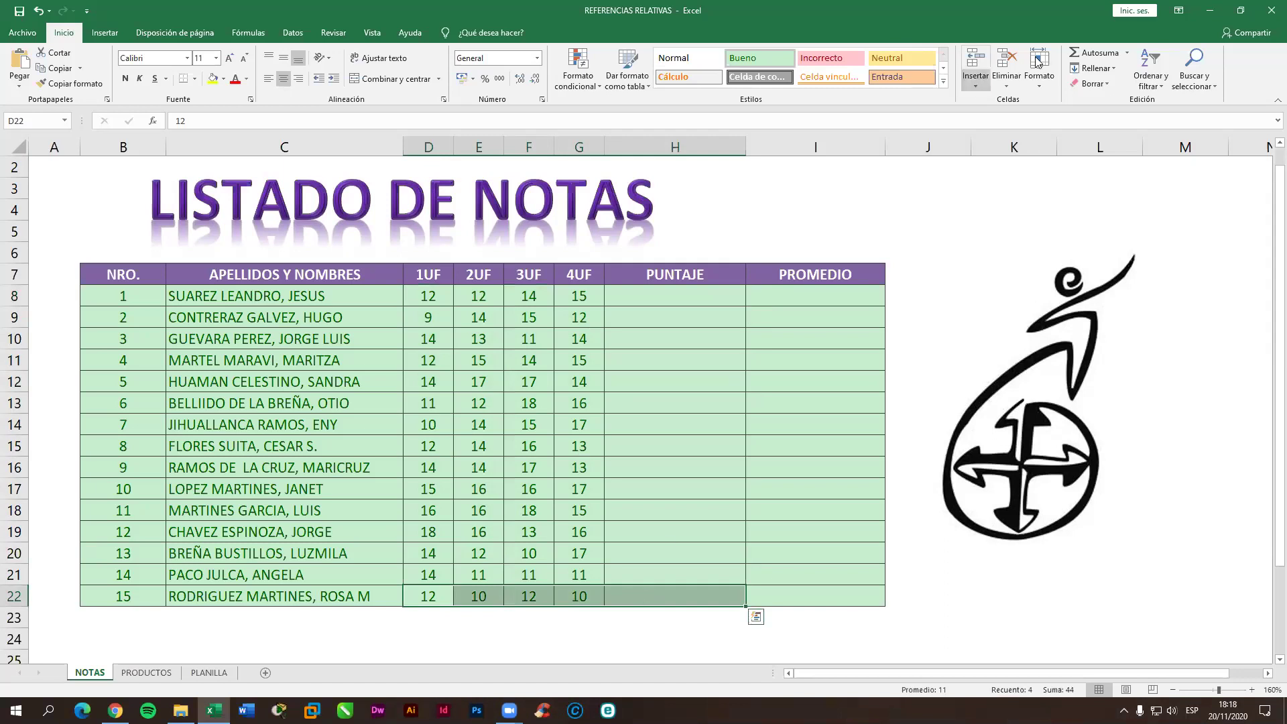
left_click(1094, 53)
left_click_drag(443, 296, 663, 296)
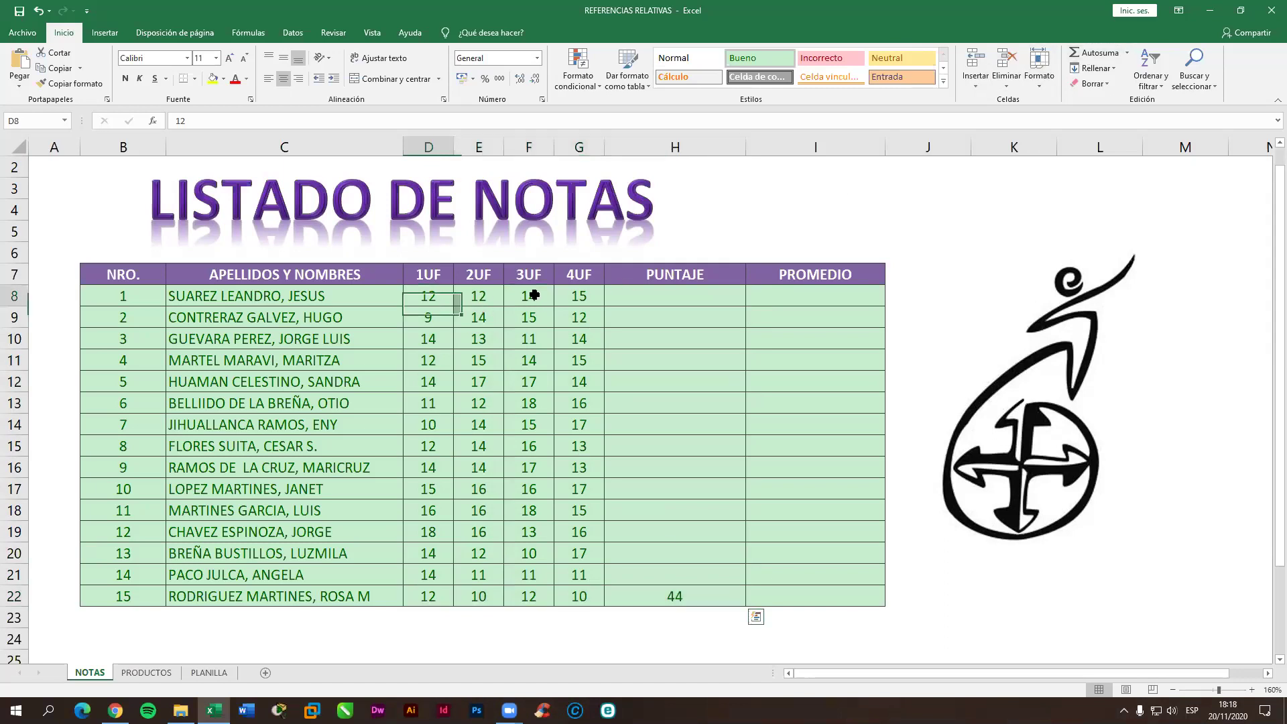
left_click(1090, 58)
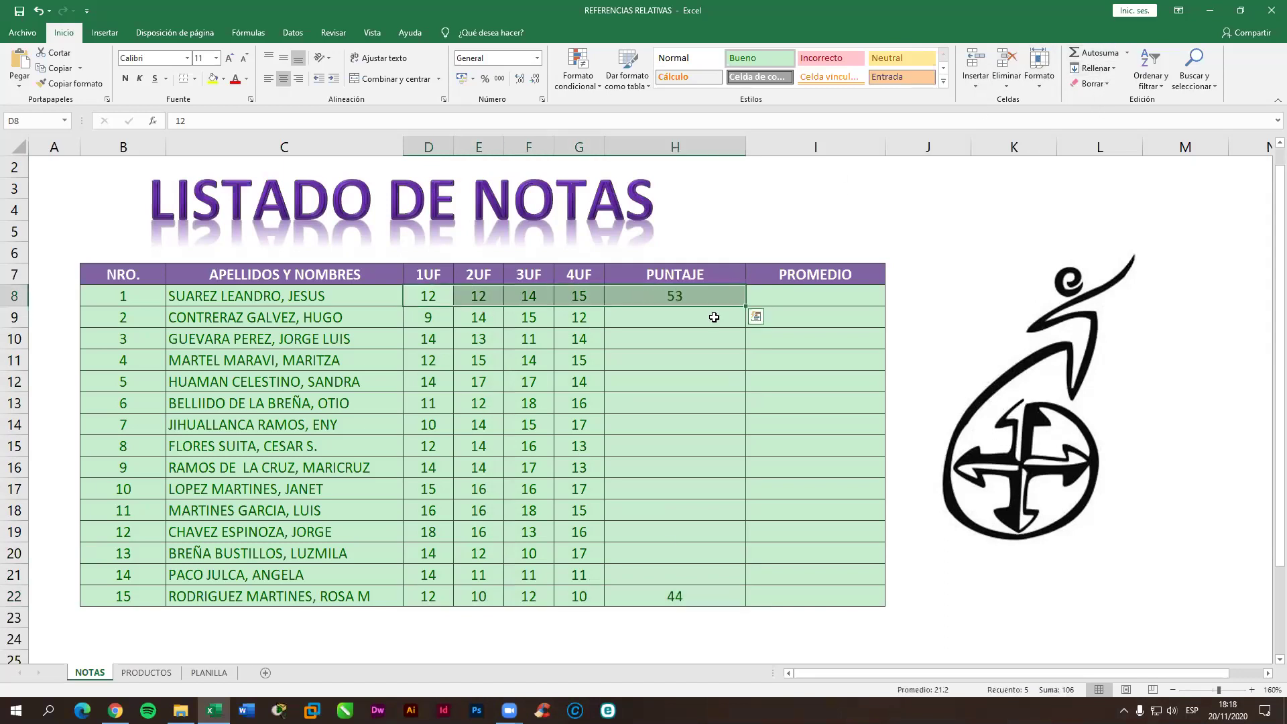
left_click(711, 319)
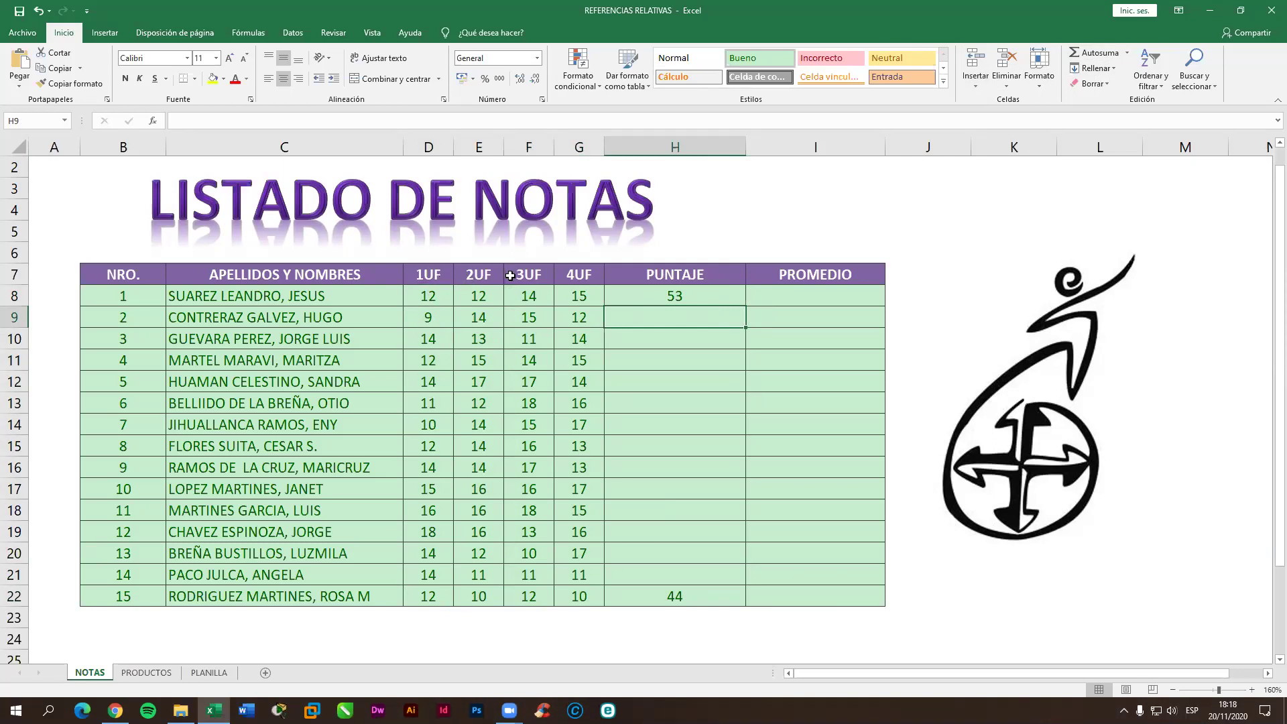
Step: Fill =SUMA(D8:G8) from H8 down the PUNTAJE column, then view the formula in H8
left_click(742, 295)
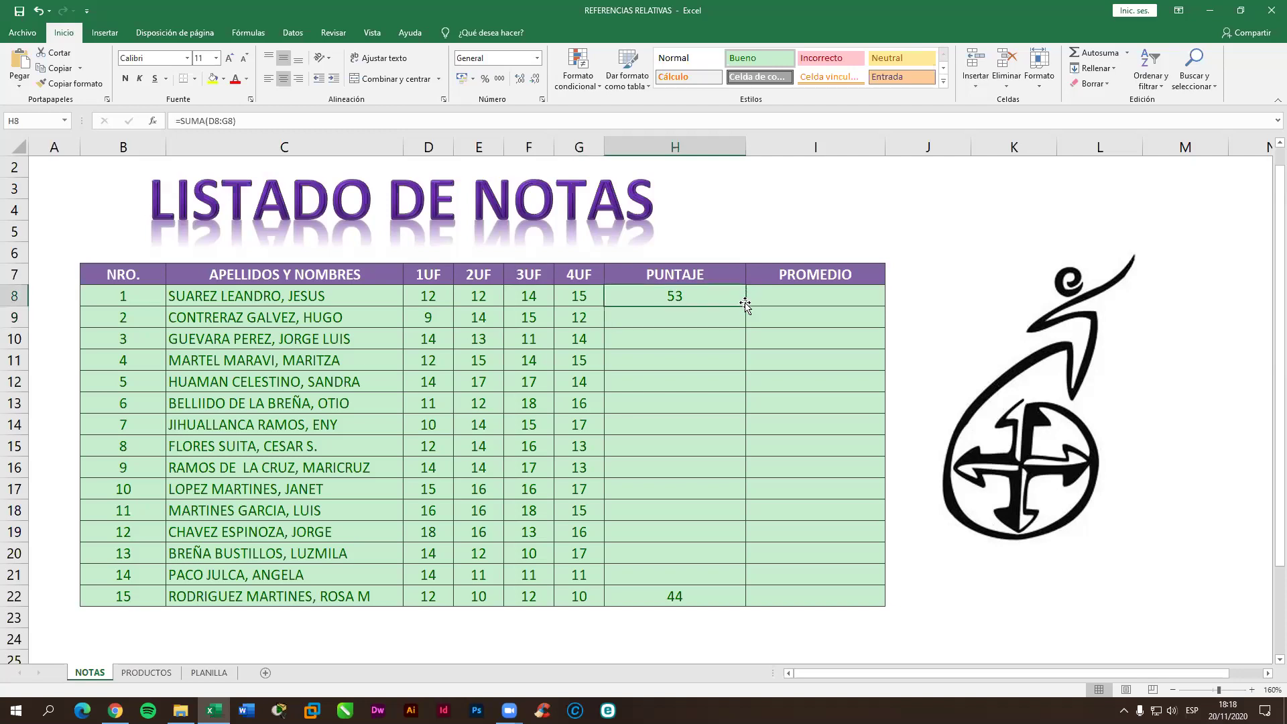
double_click(746, 305)
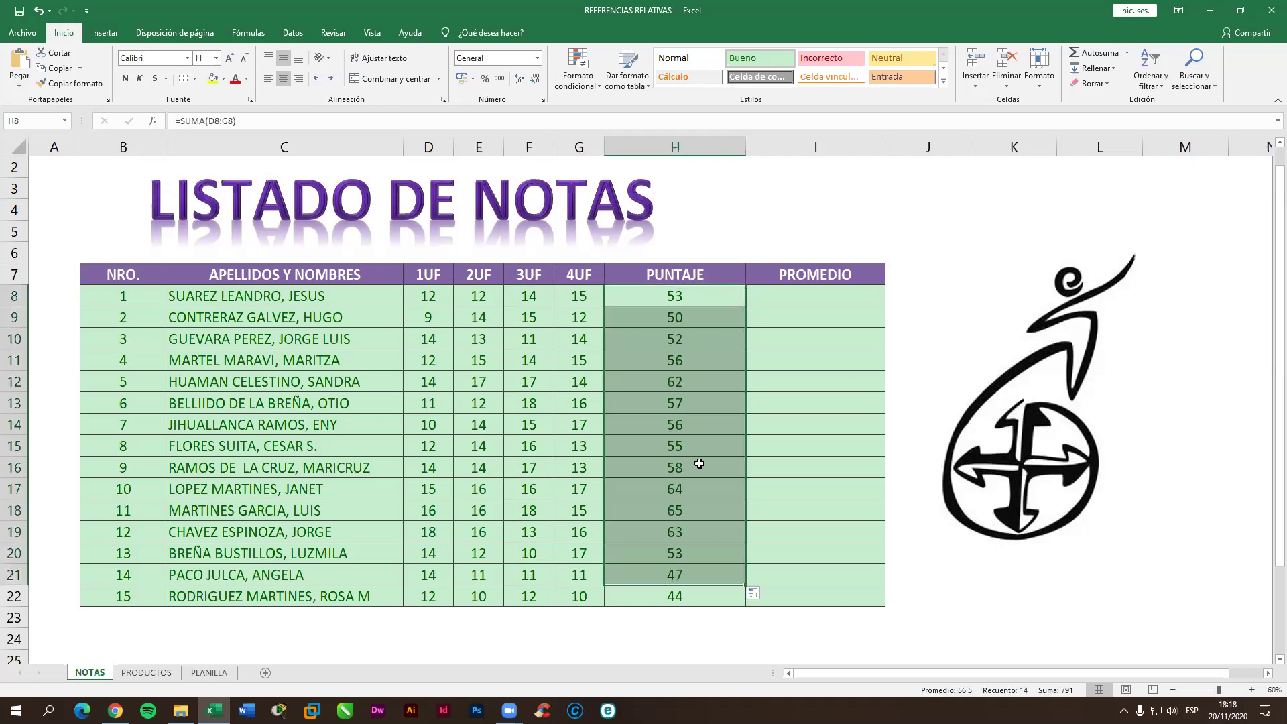
left_click(728, 530)
left_click(706, 297)
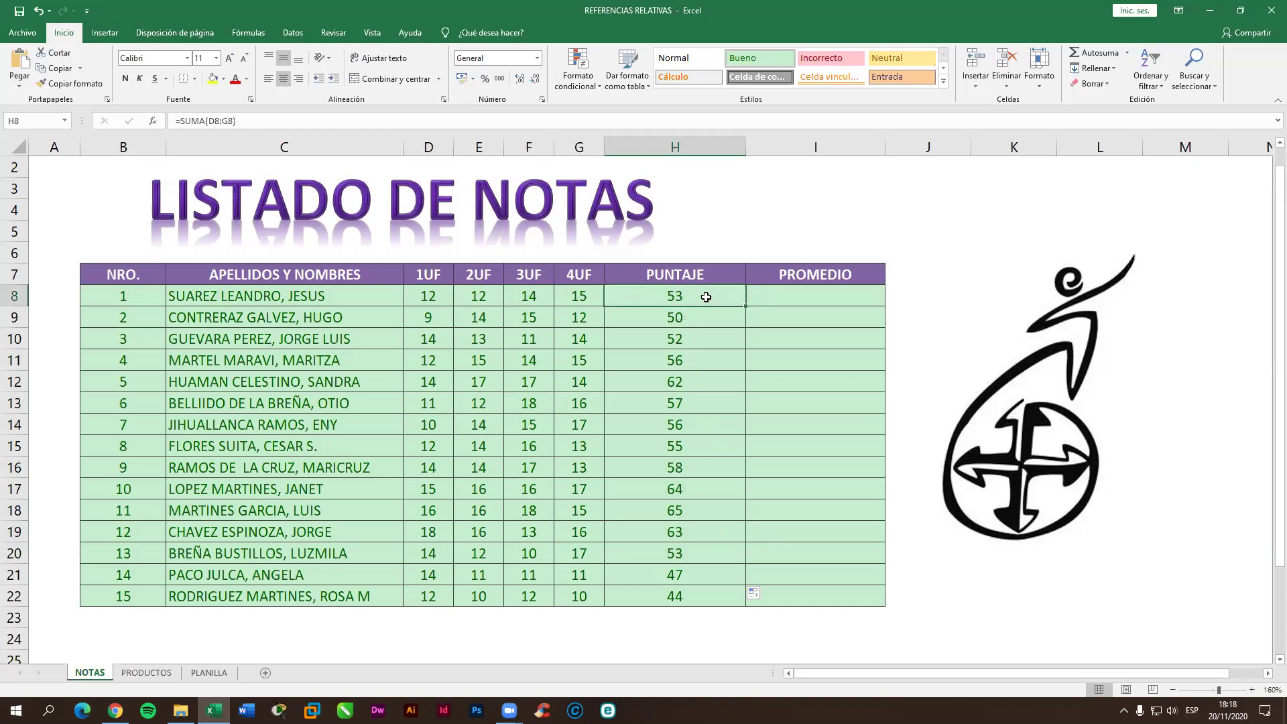
double_click(706, 297)
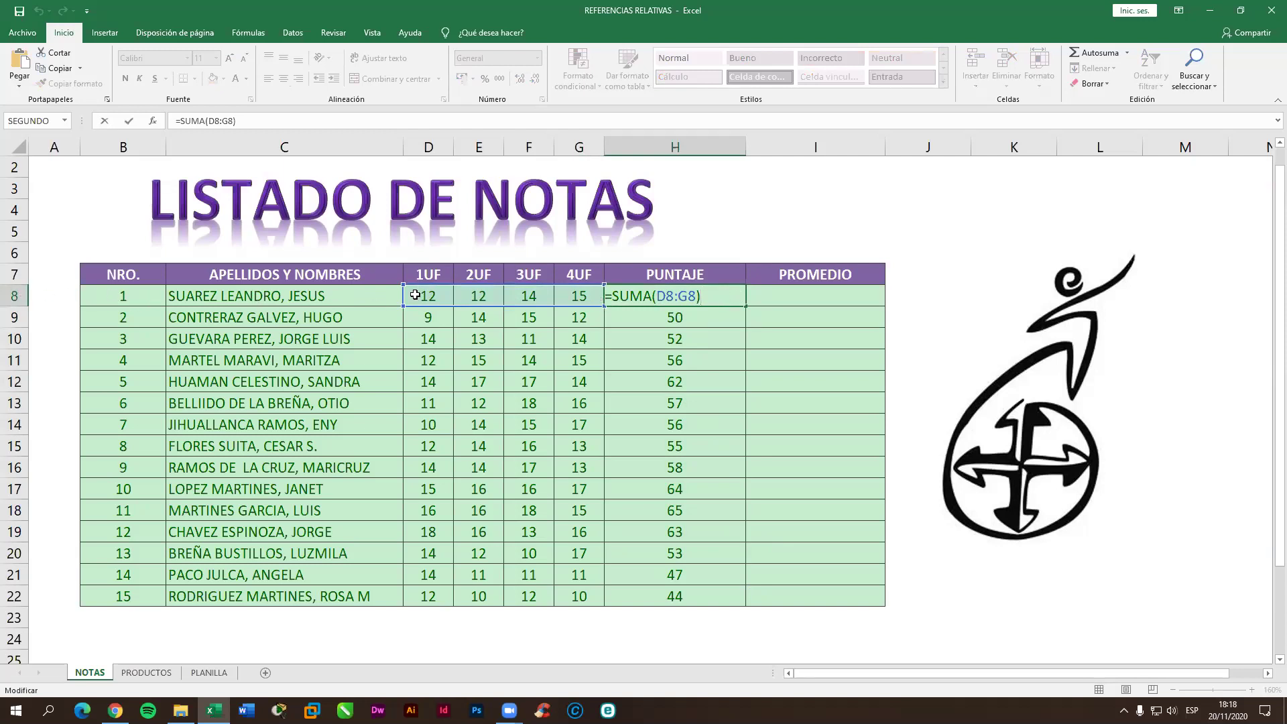
key("Return")
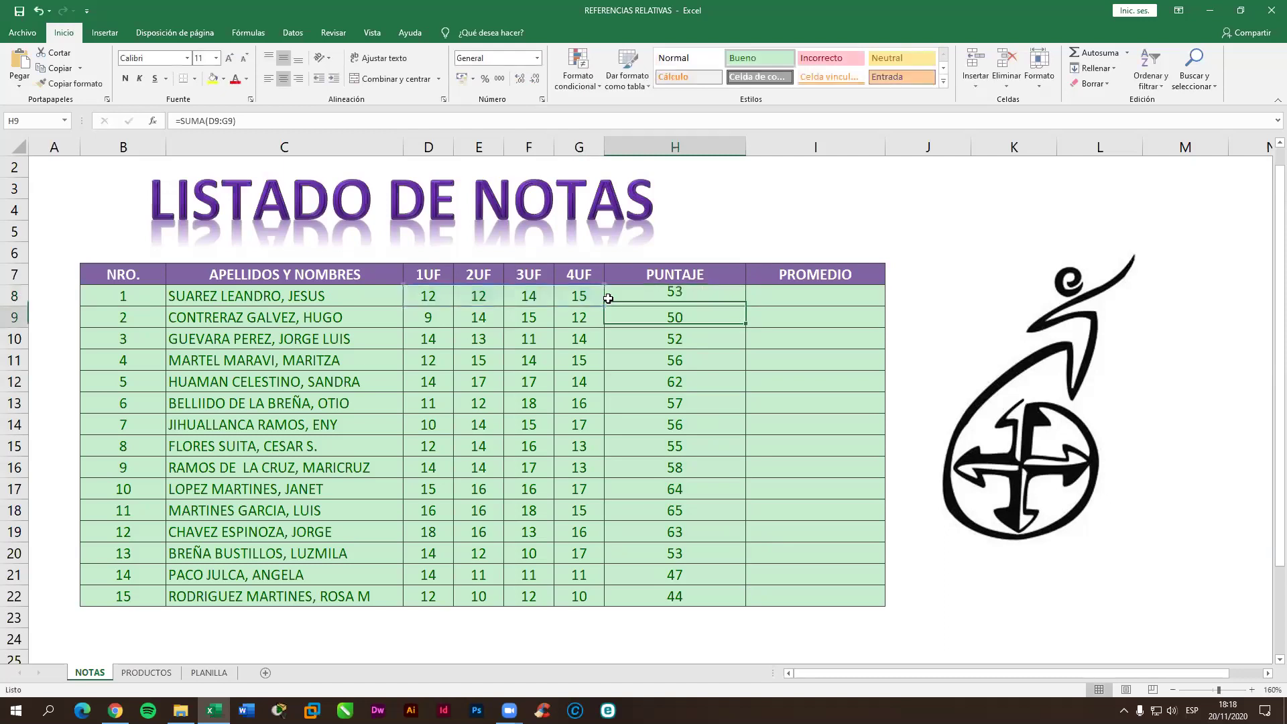
double_click(718, 320)
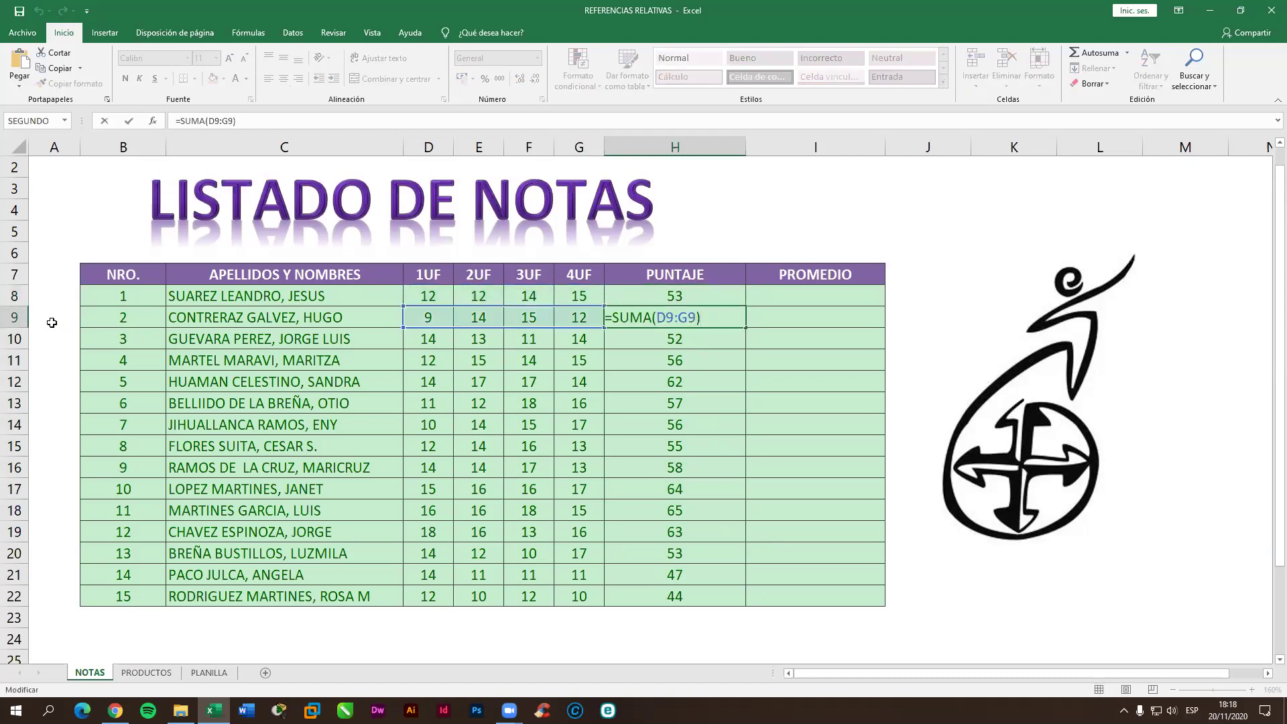
key("Return")
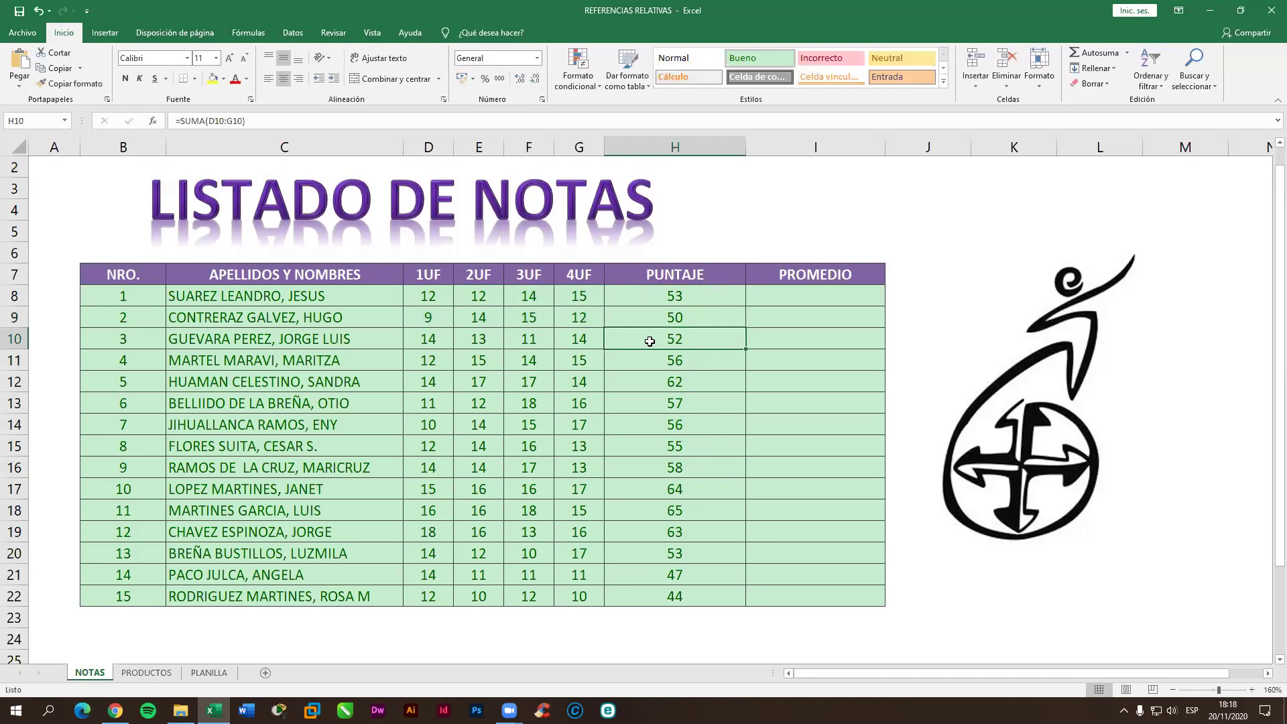
double_click(650, 339)
key("Return")
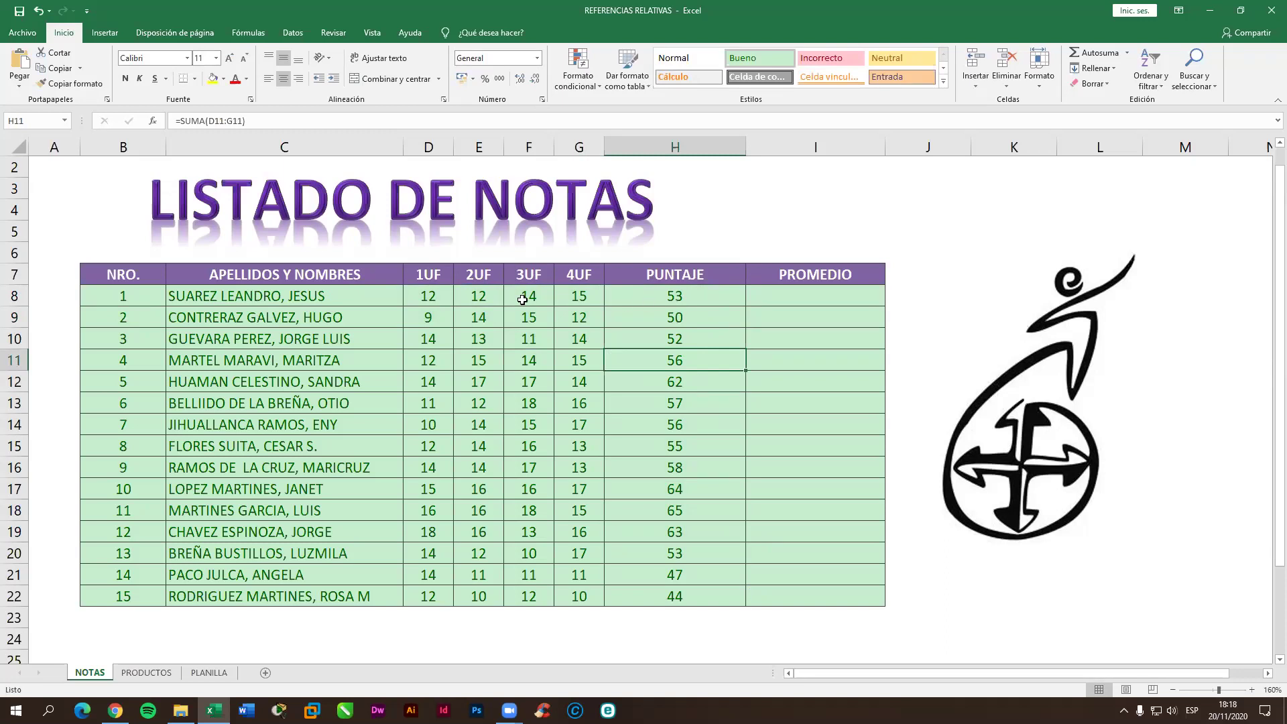
left_click_drag(430, 296, 583, 287)
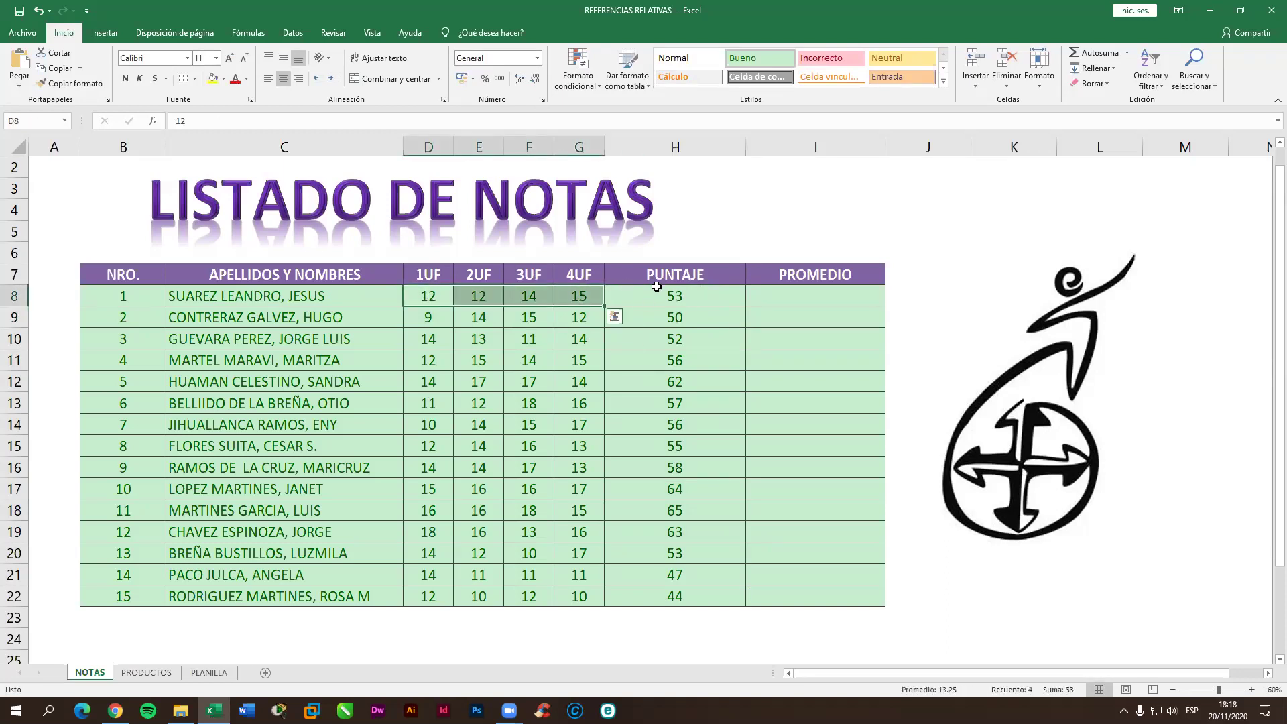
left_click_drag(426, 296, 582, 296)
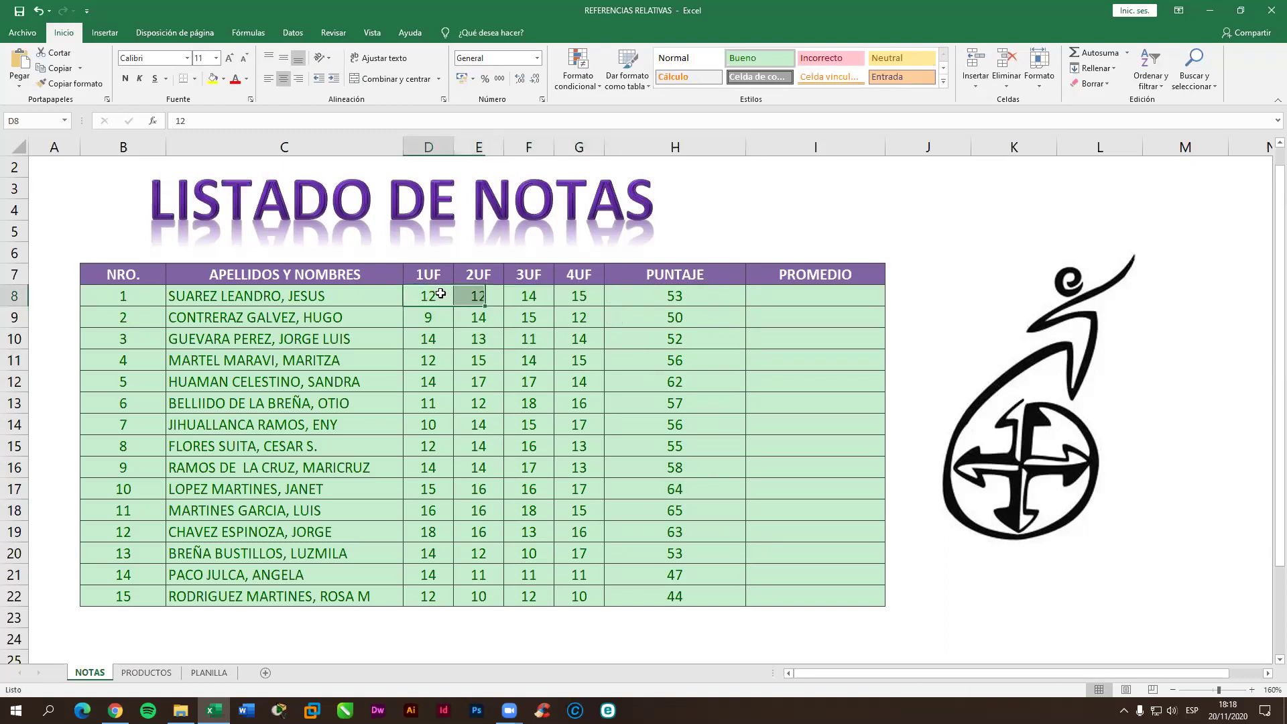
left_click(671, 295)
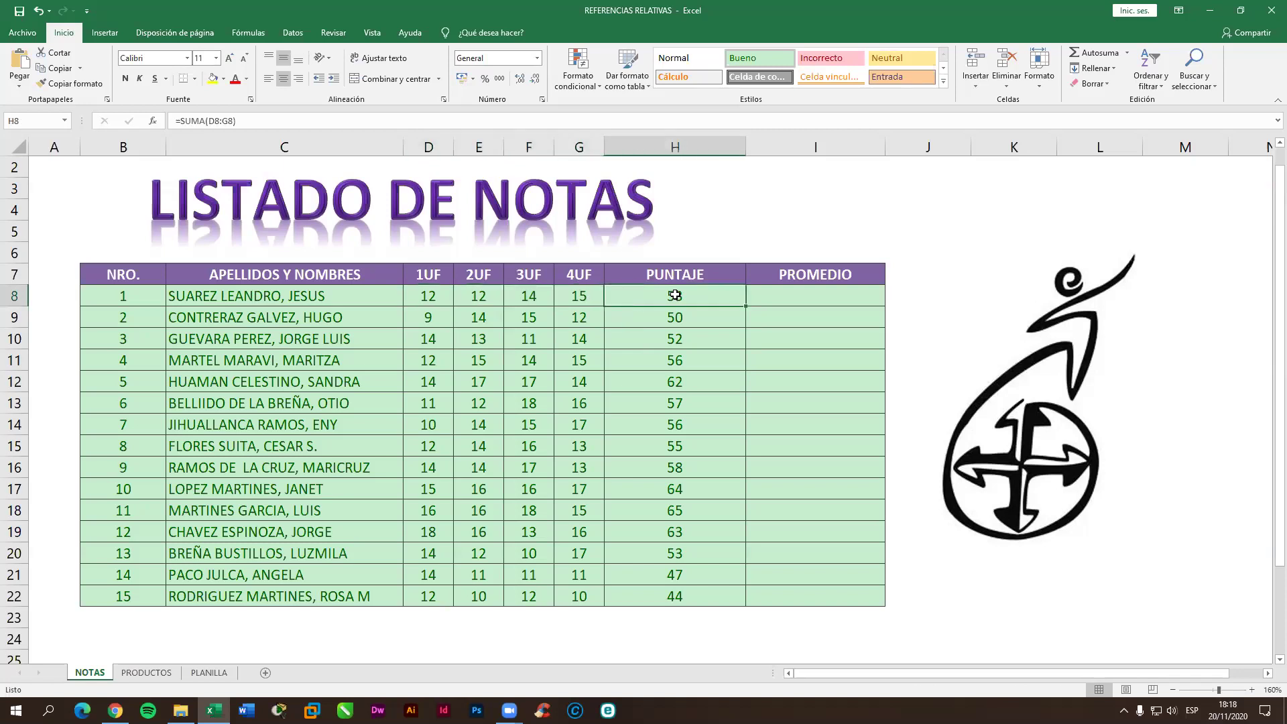
left_click(16, 295)
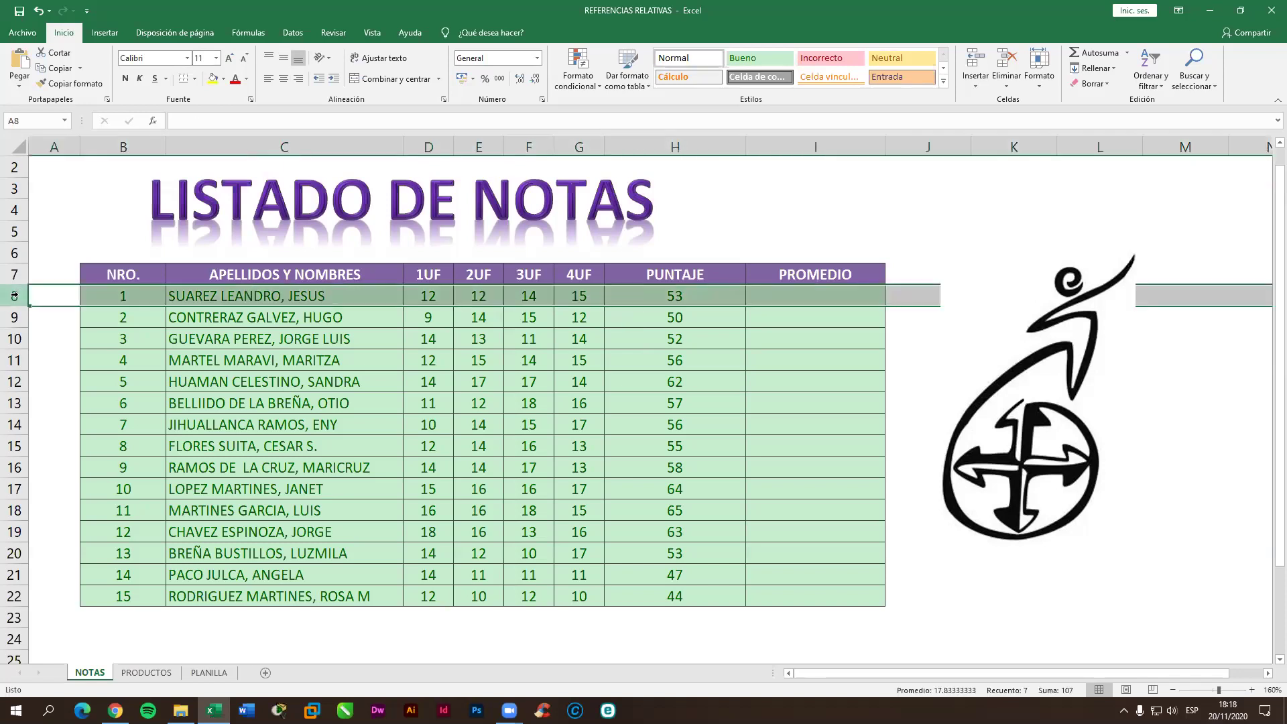
left_click_drag(425, 298, 562, 299)
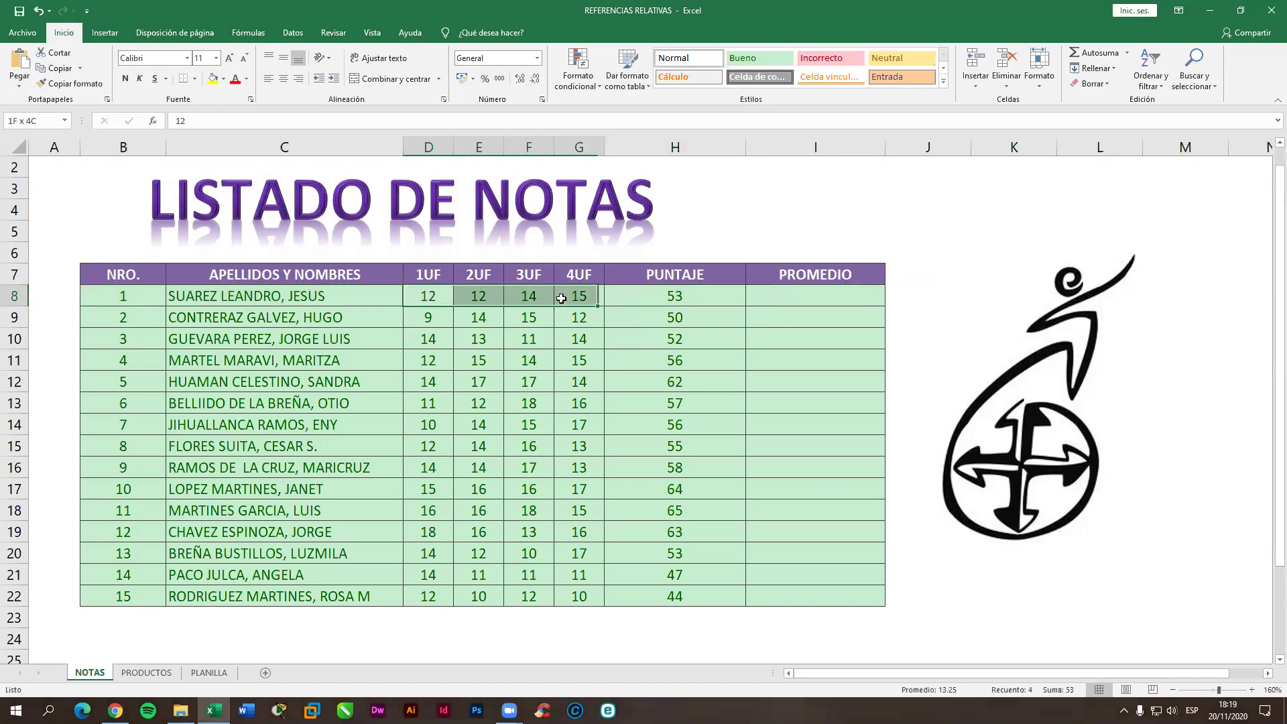
left_click(11, 319)
left_click(13, 339)
left_click(13, 360)
left_click(14, 382)
left_click(14, 403)
left_click(14, 446)
left_click(14, 467)
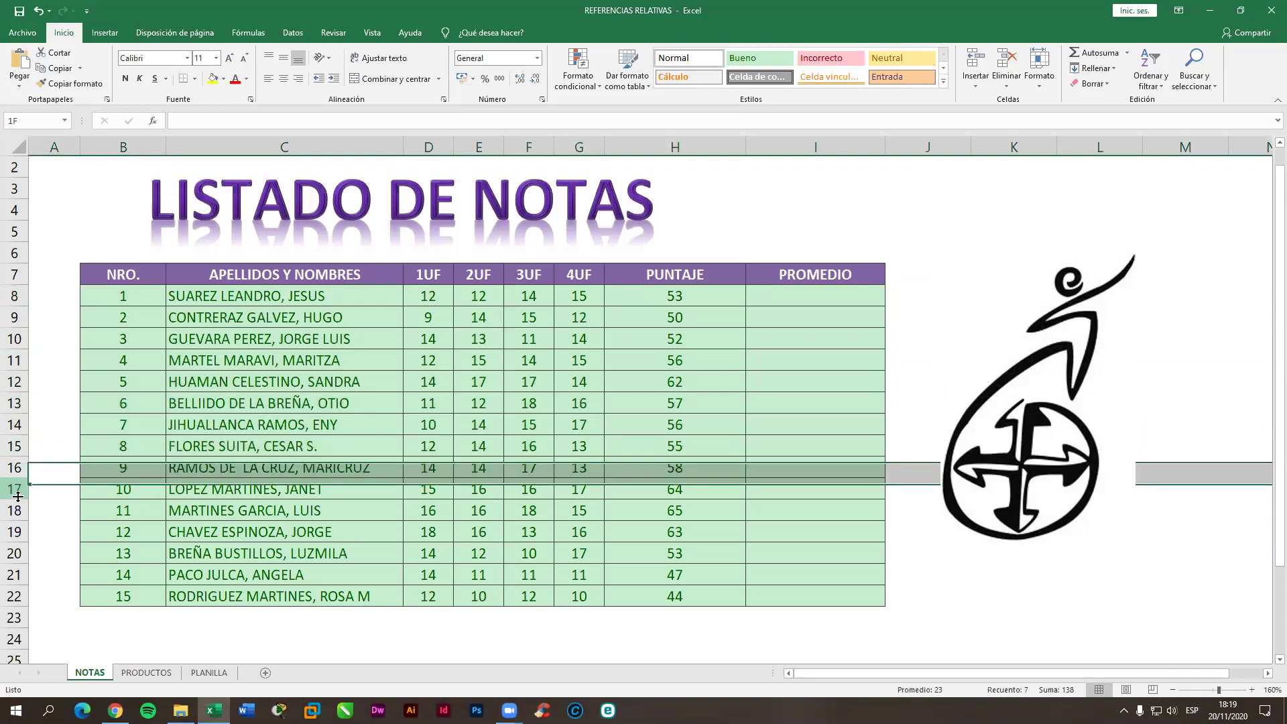
left_click(15, 489)
left_click(569, 424)
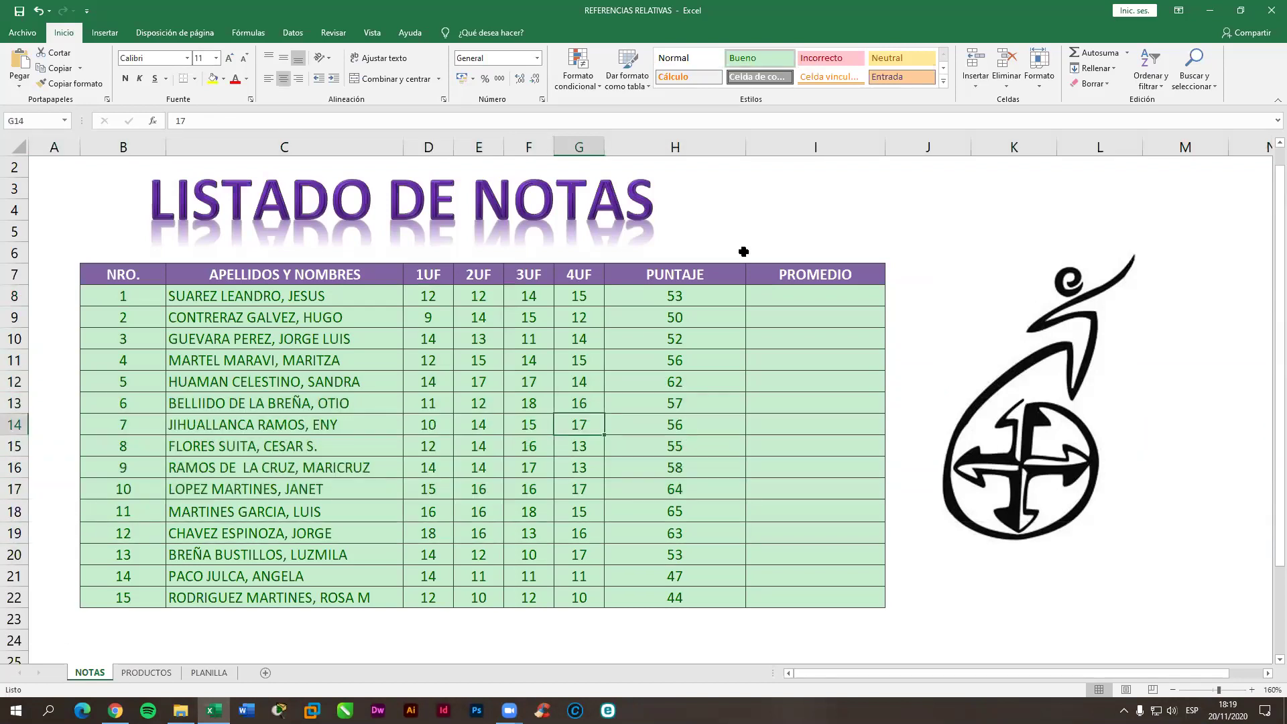
left_click(14, 298)
left_click_drag(434, 293, 581, 294)
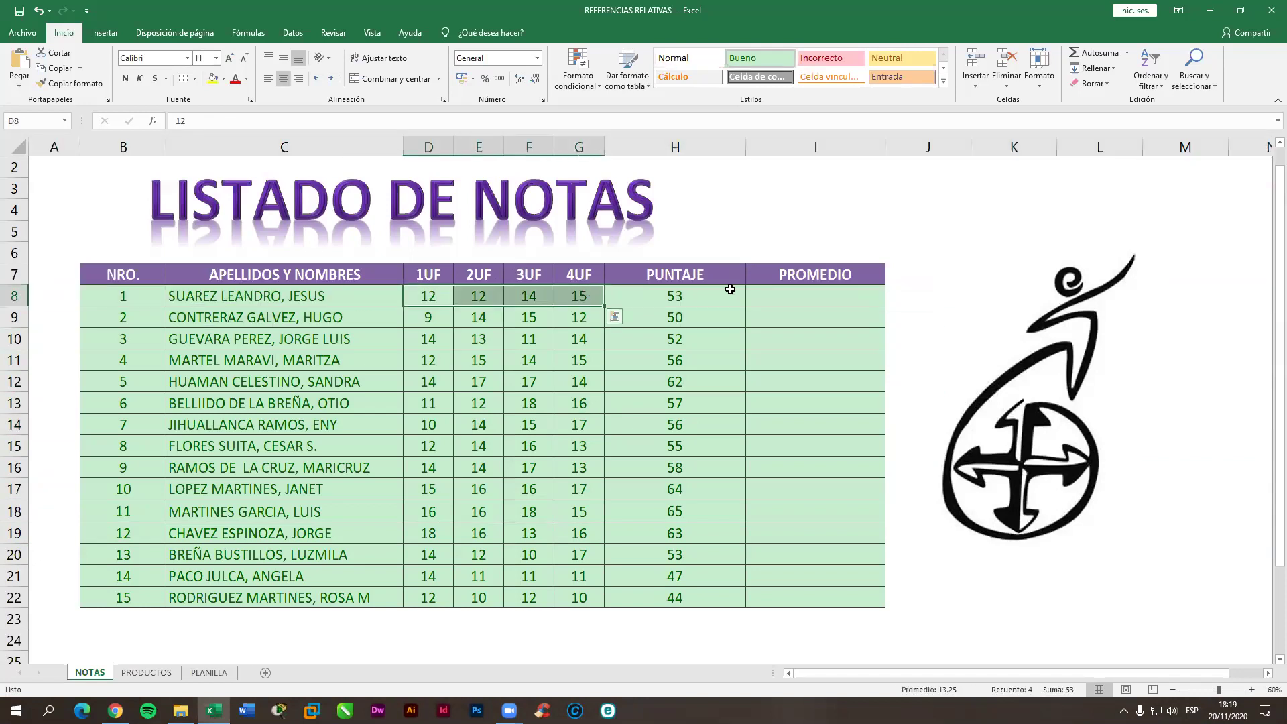
left_click_drag(428, 295, 578, 296)
left_click_drag(428, 319, 578, 317)
left_click_drag(443, 339, 578, 339)
left_click_drag(429, 360, 530, 360)
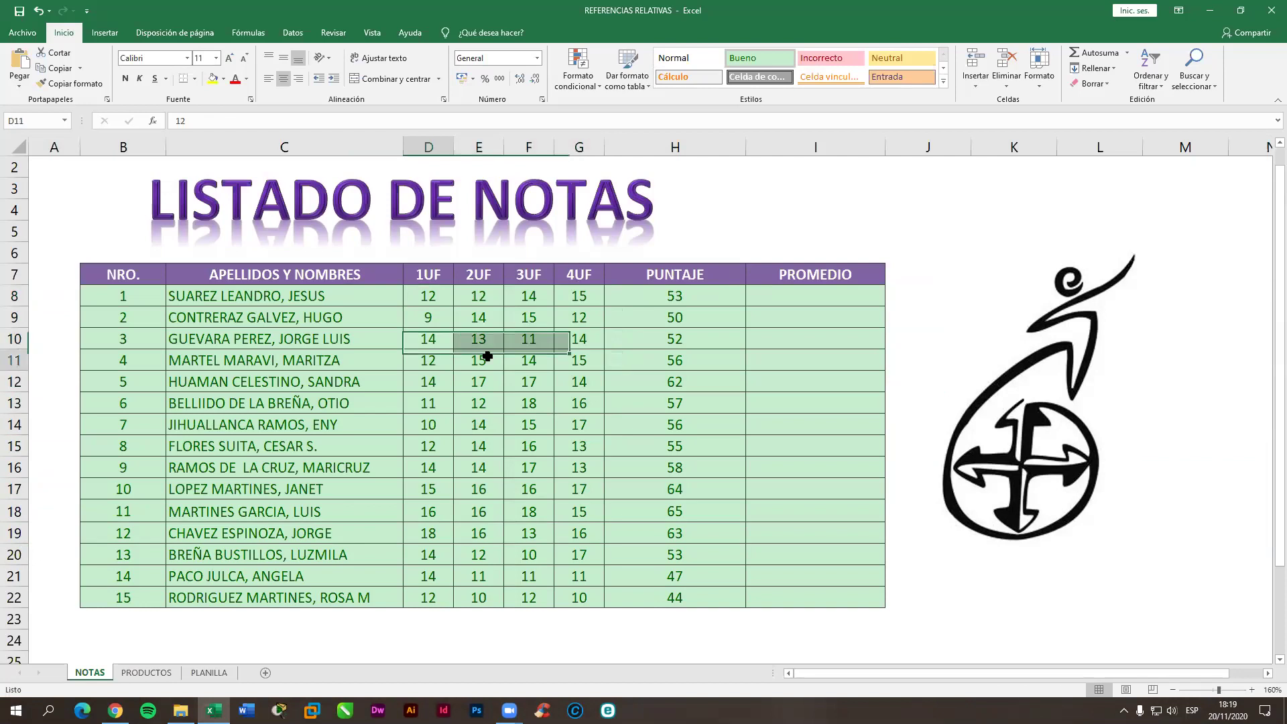
mouse_move(424, 385)
left_mouse_down()
mouse_move(578, 381)
mouse_move(578, 403)
left_mouse_up()
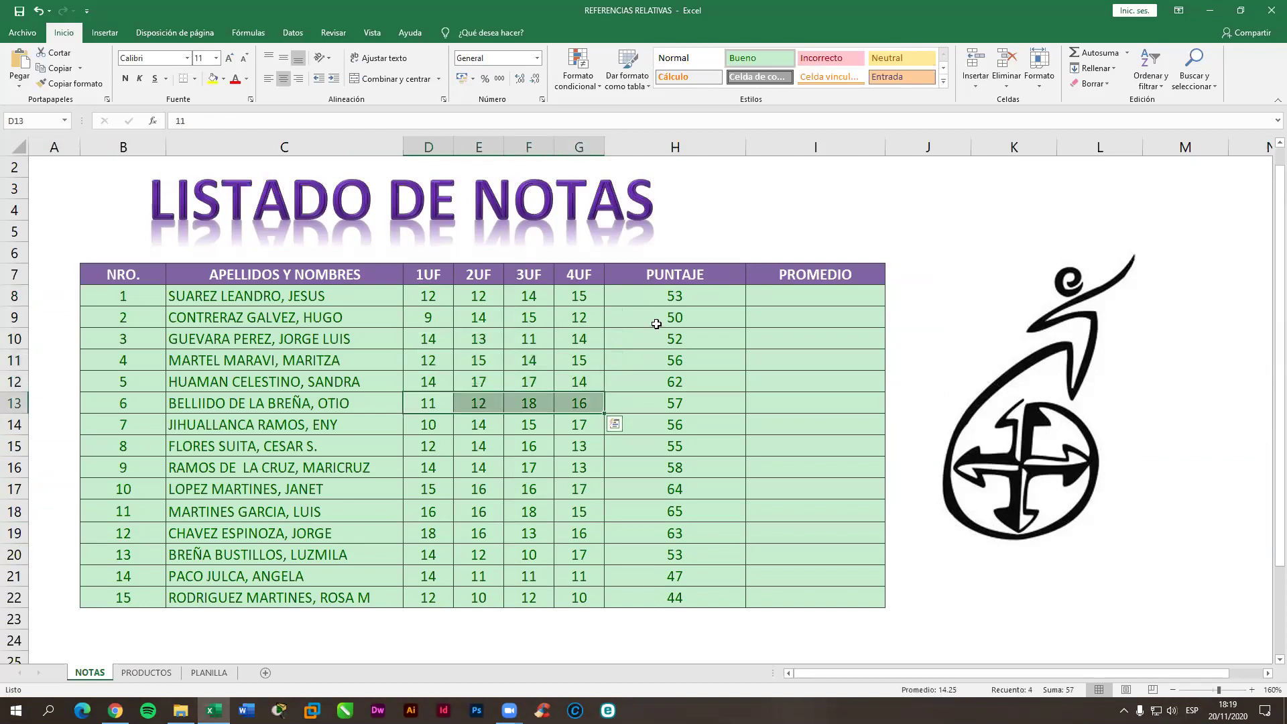
left_click(707, 297)
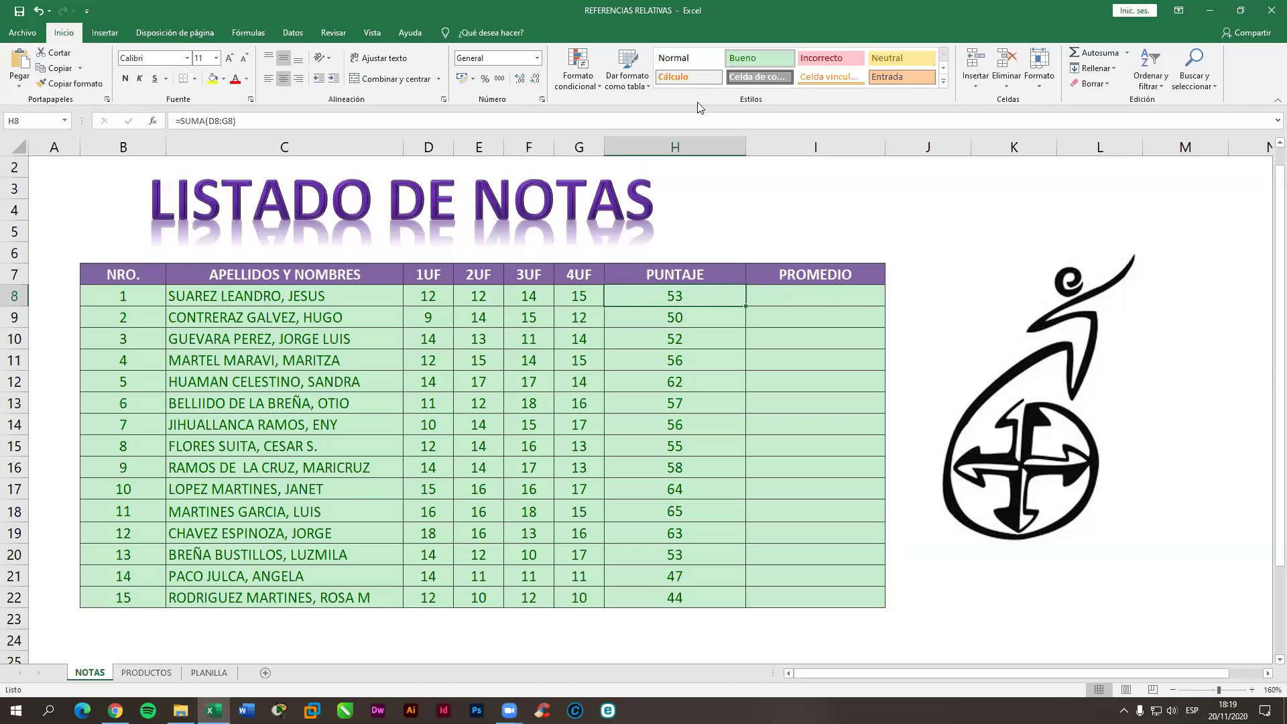
Step: Enter =PROMEDIO(D8:G8) in I8 to average the first student's four grades (13.25)
left_click(856, 288)
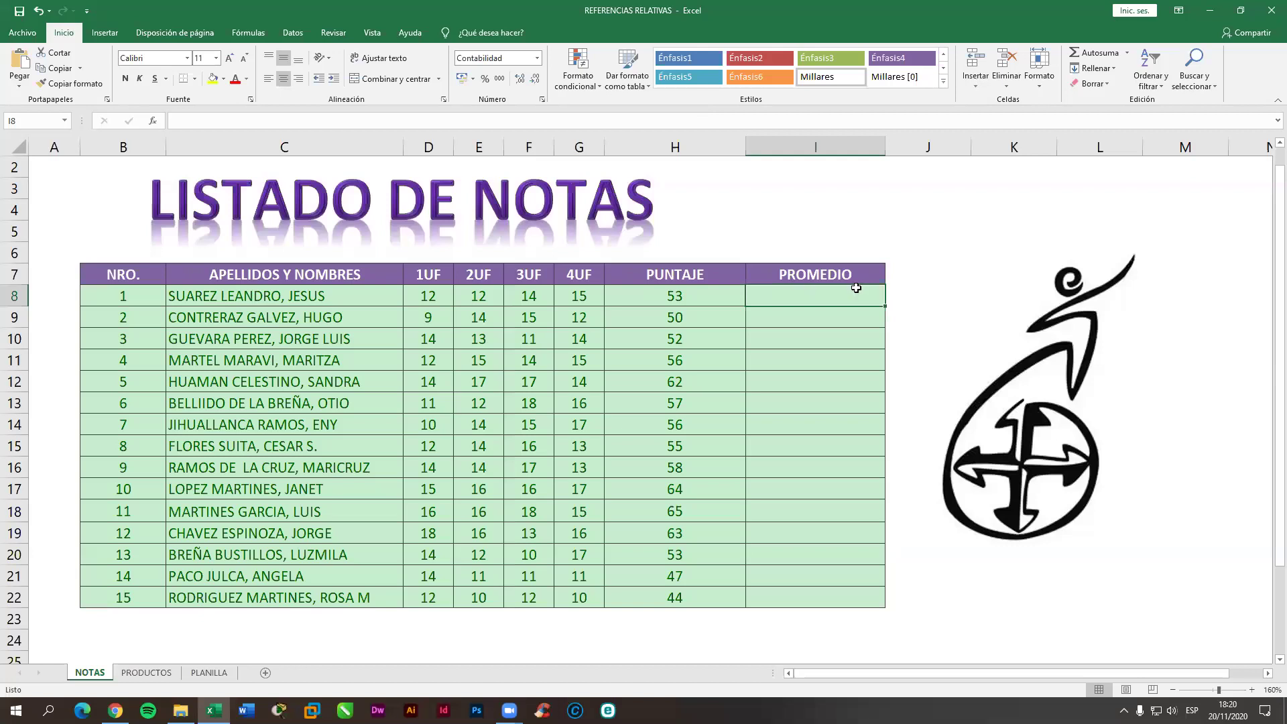
double_click(849, 293)
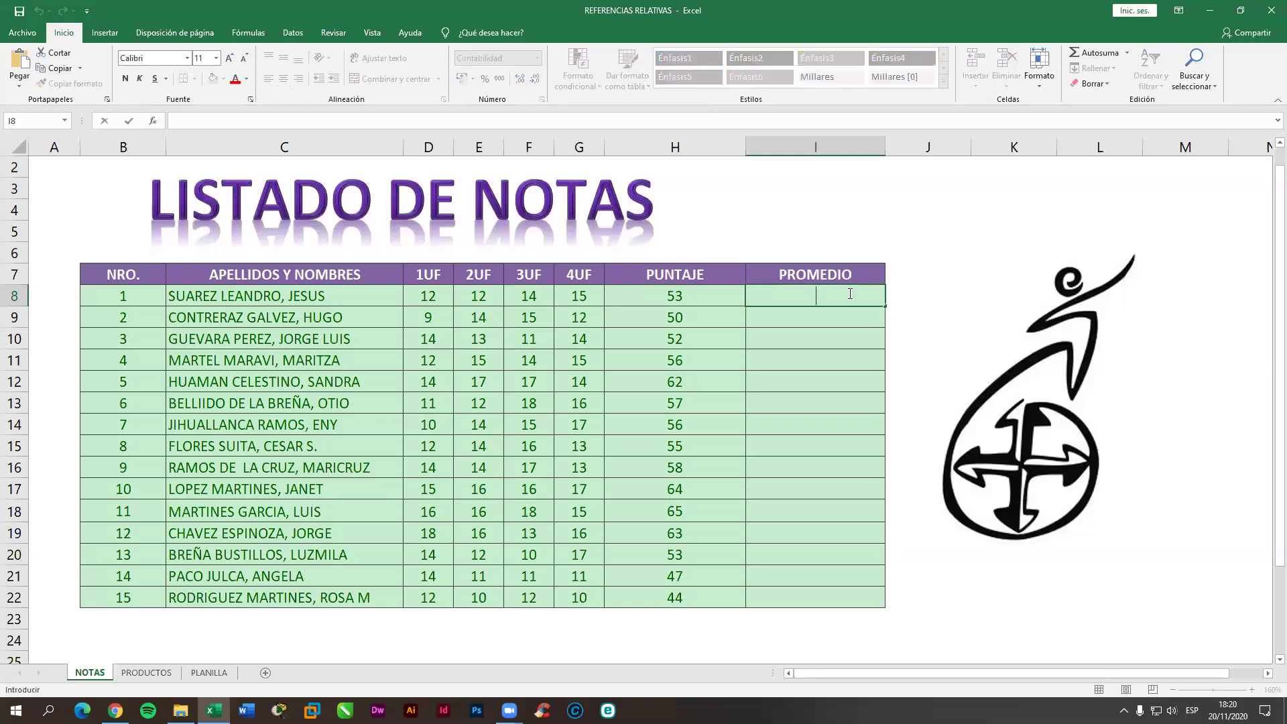
type("=P")
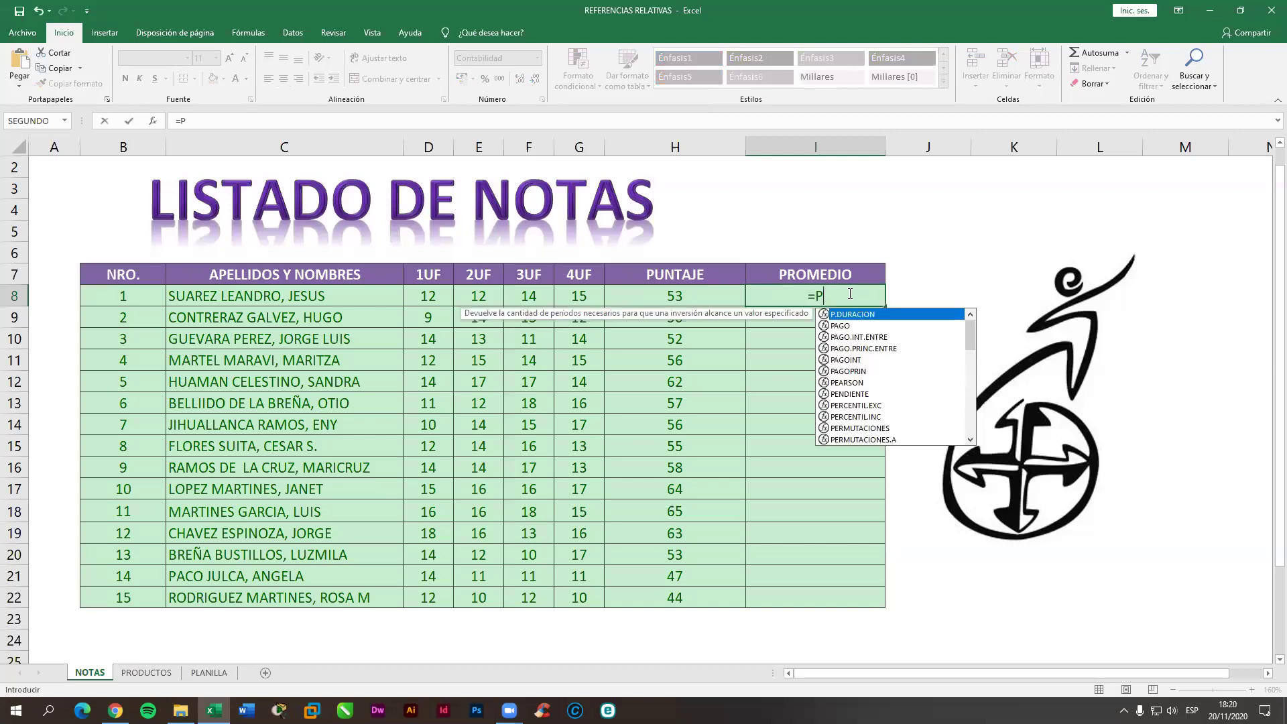
type("ROME")
key("Tab")
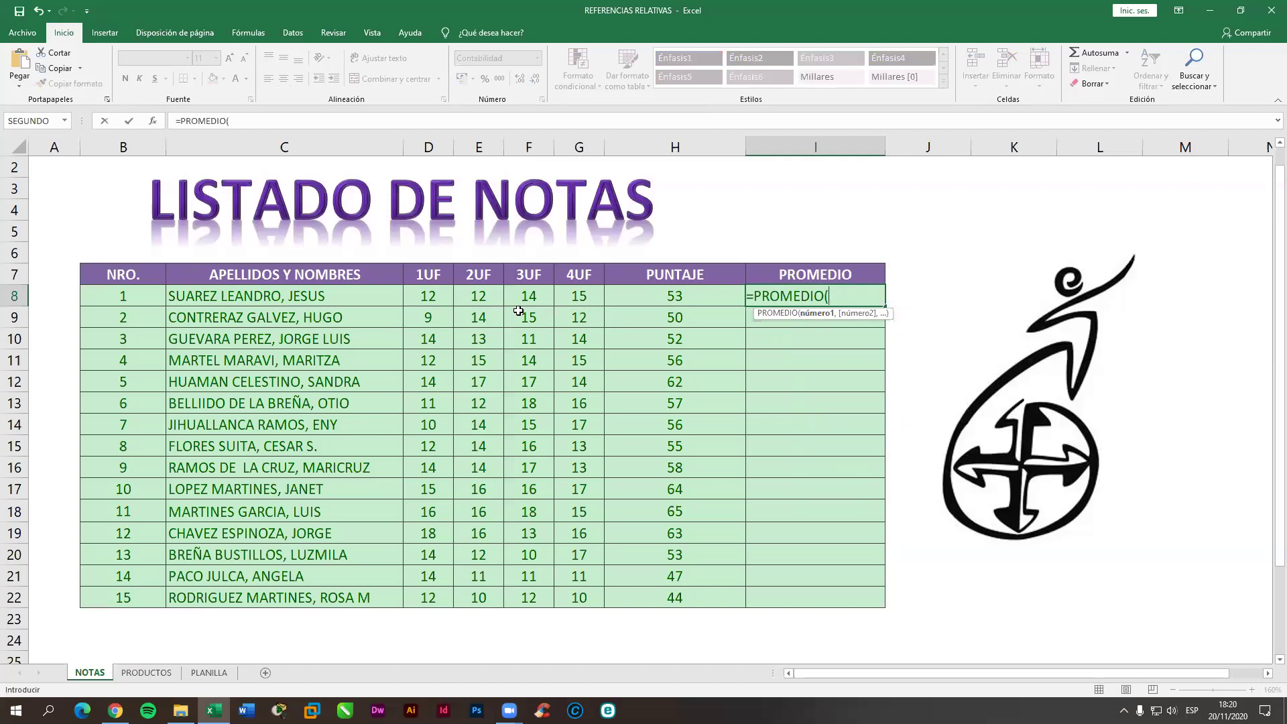
left_click_drag(436, 296, 581, 296)
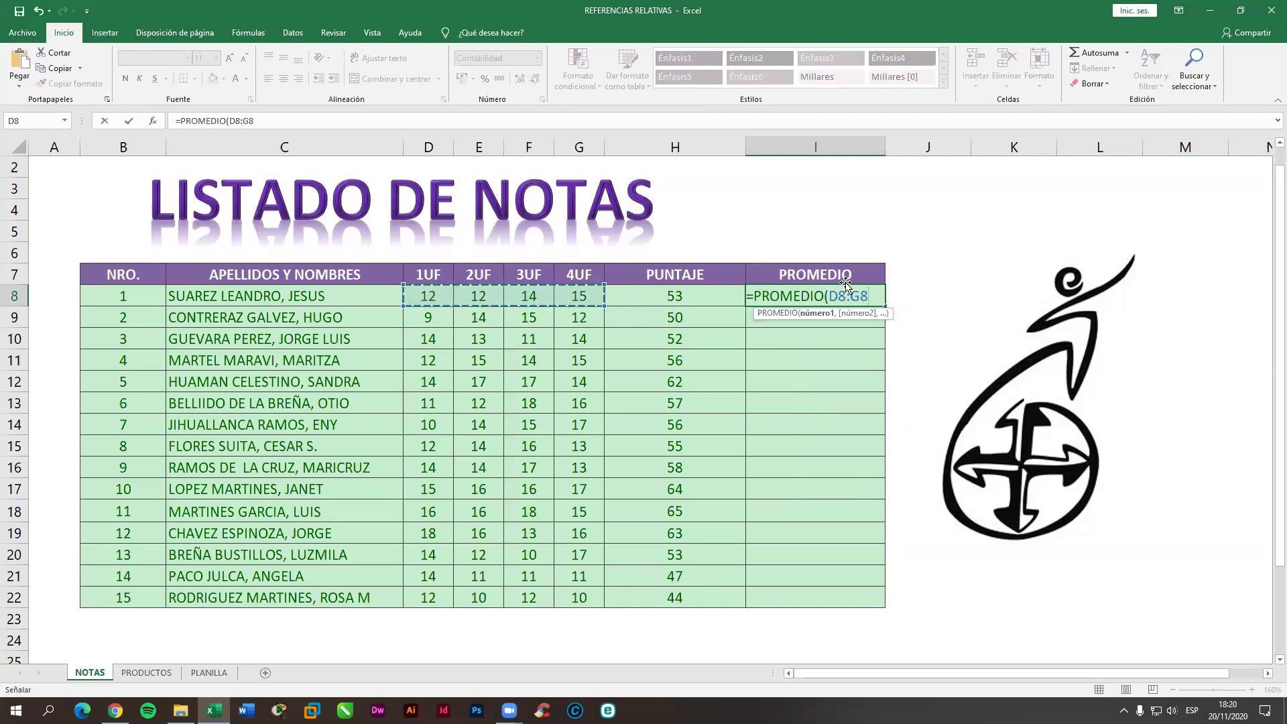
type(")")
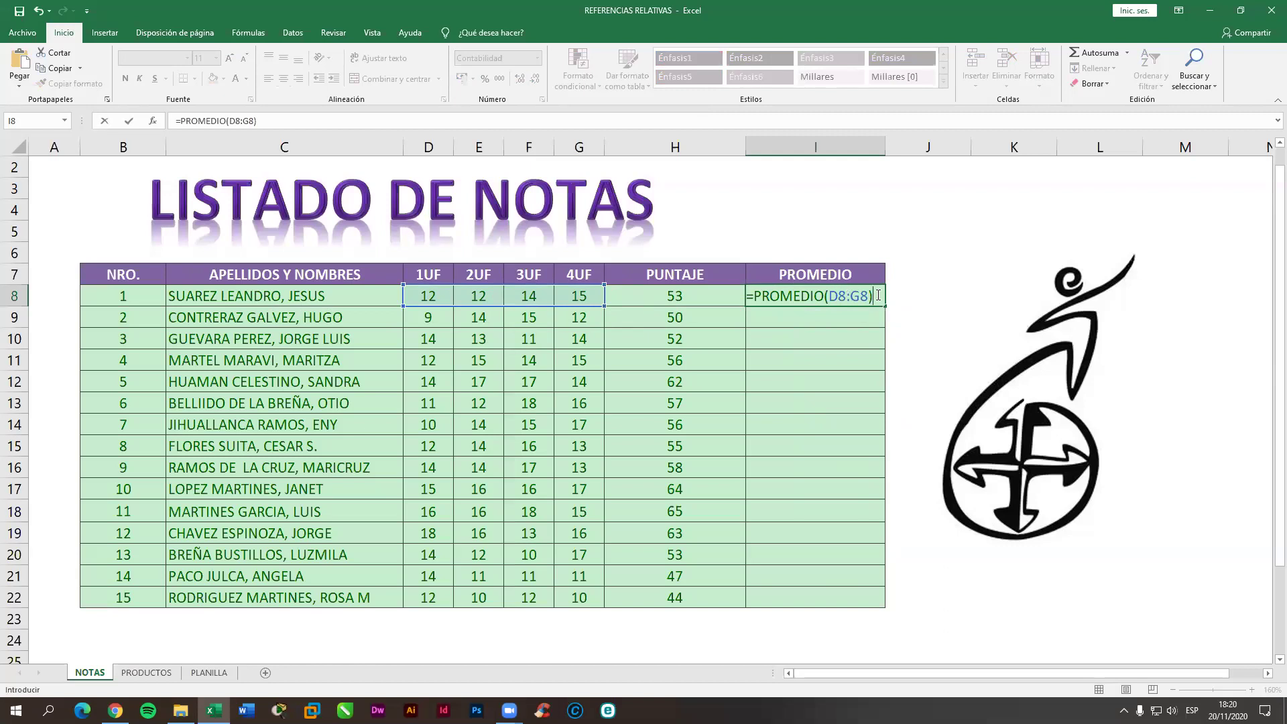
key("Return")
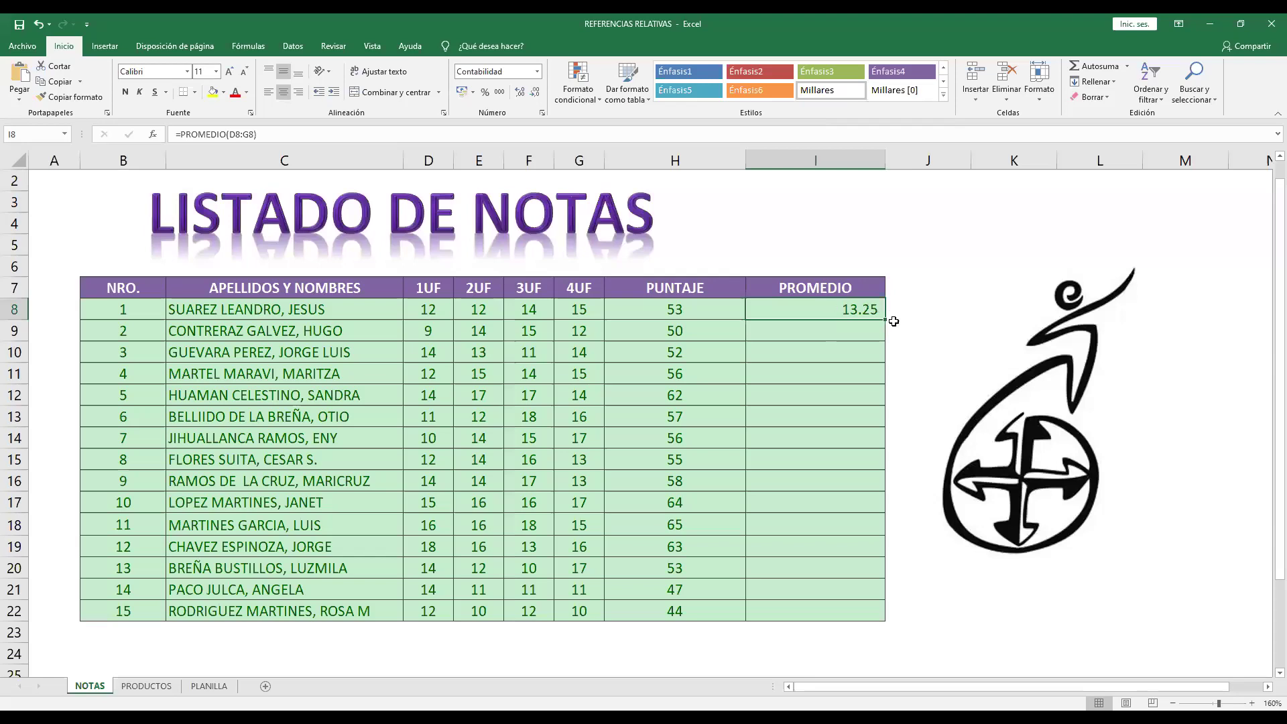
Step: Fill the average formula down the PROMEDIO column and check the formulas in I8, I16 and I22
left_click_drag(885, 320, 864, 613)
left_click(928, 345)
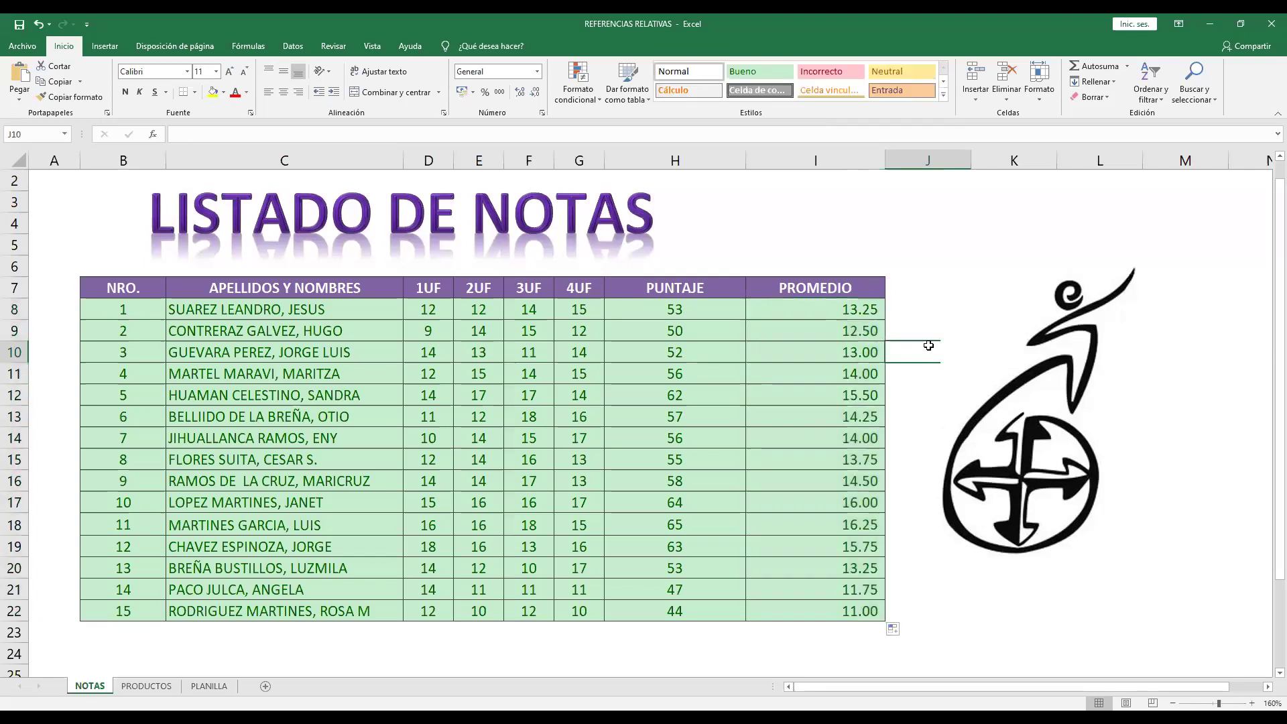
double_click(830, 311)
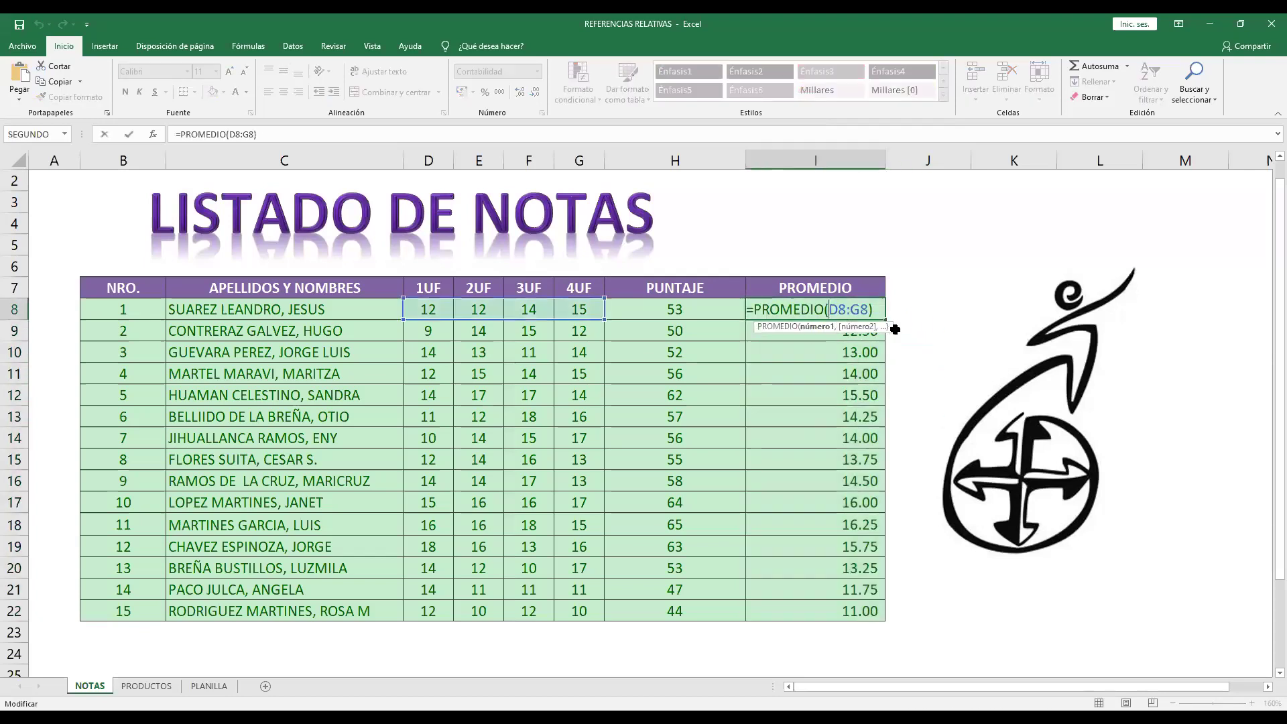
key("Return")
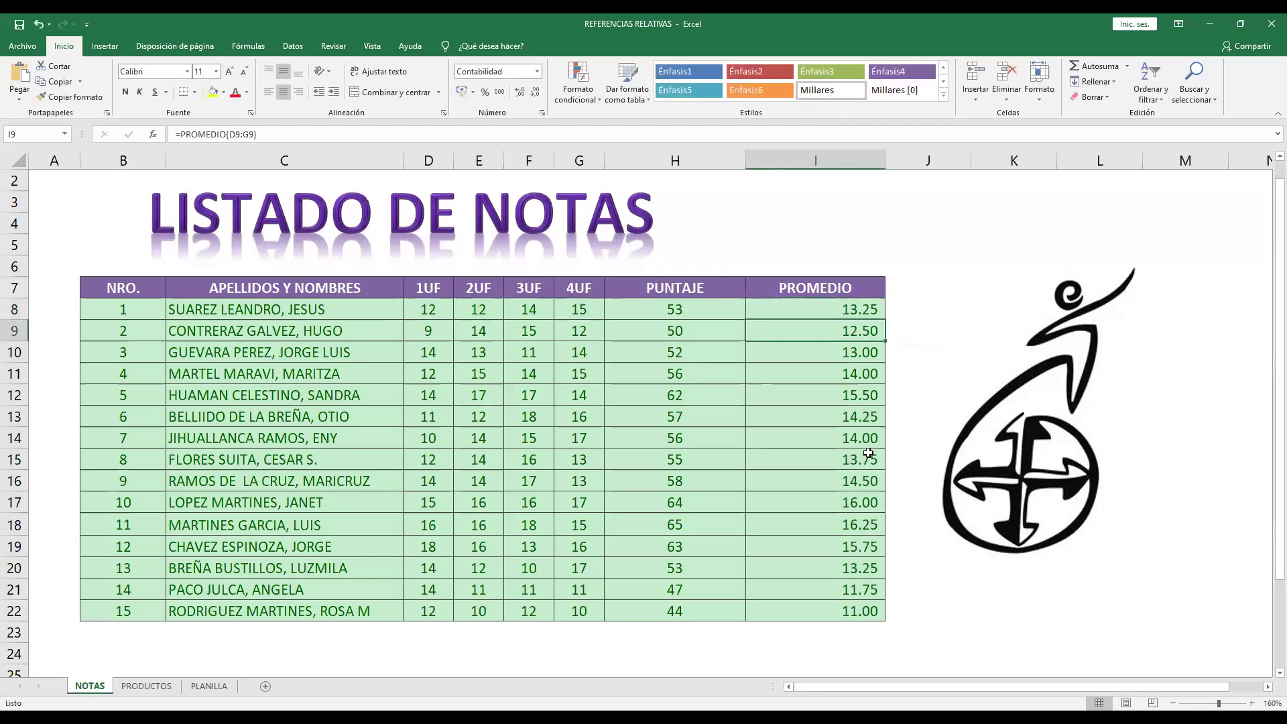
double_click(864, 482)
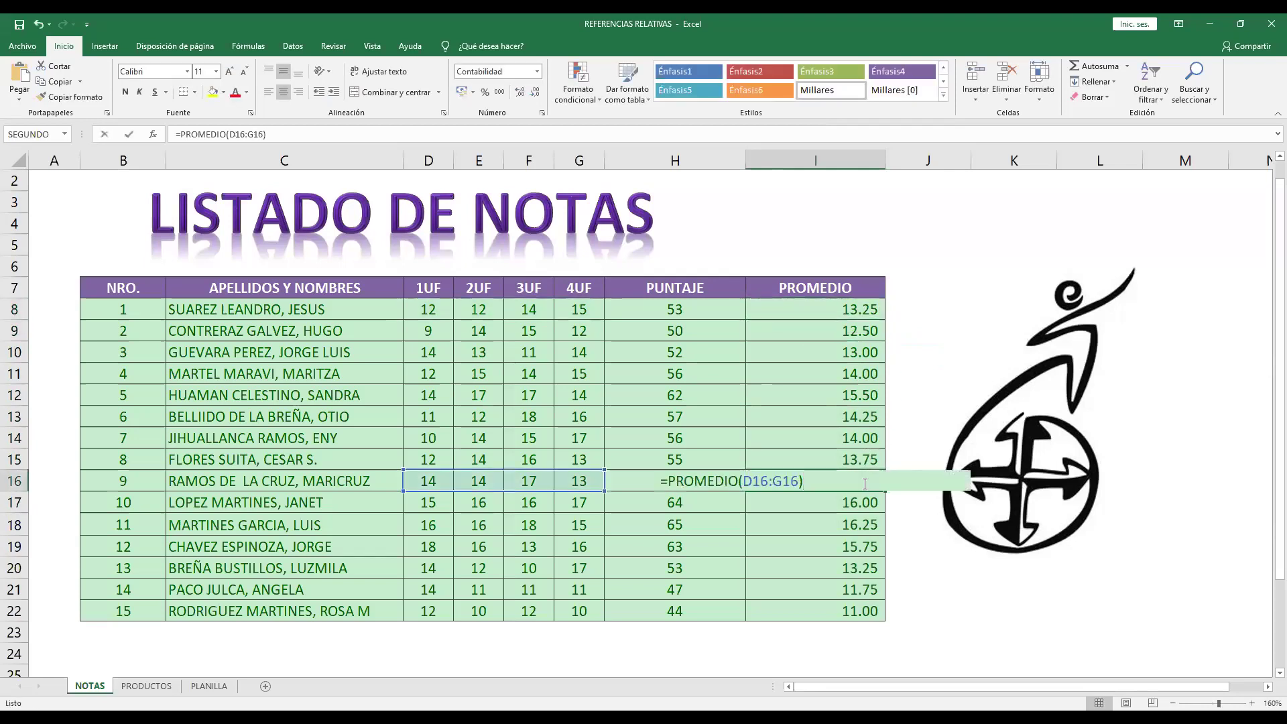
key("Return")
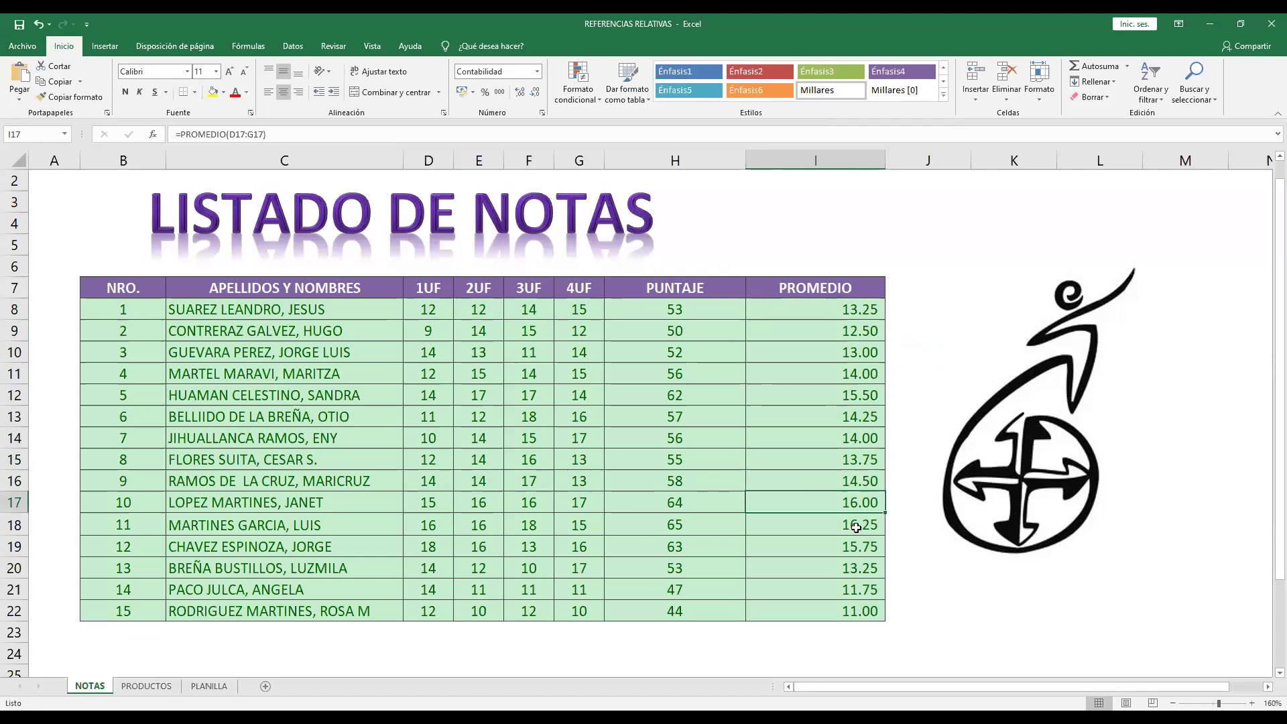
double_click(868, 611)
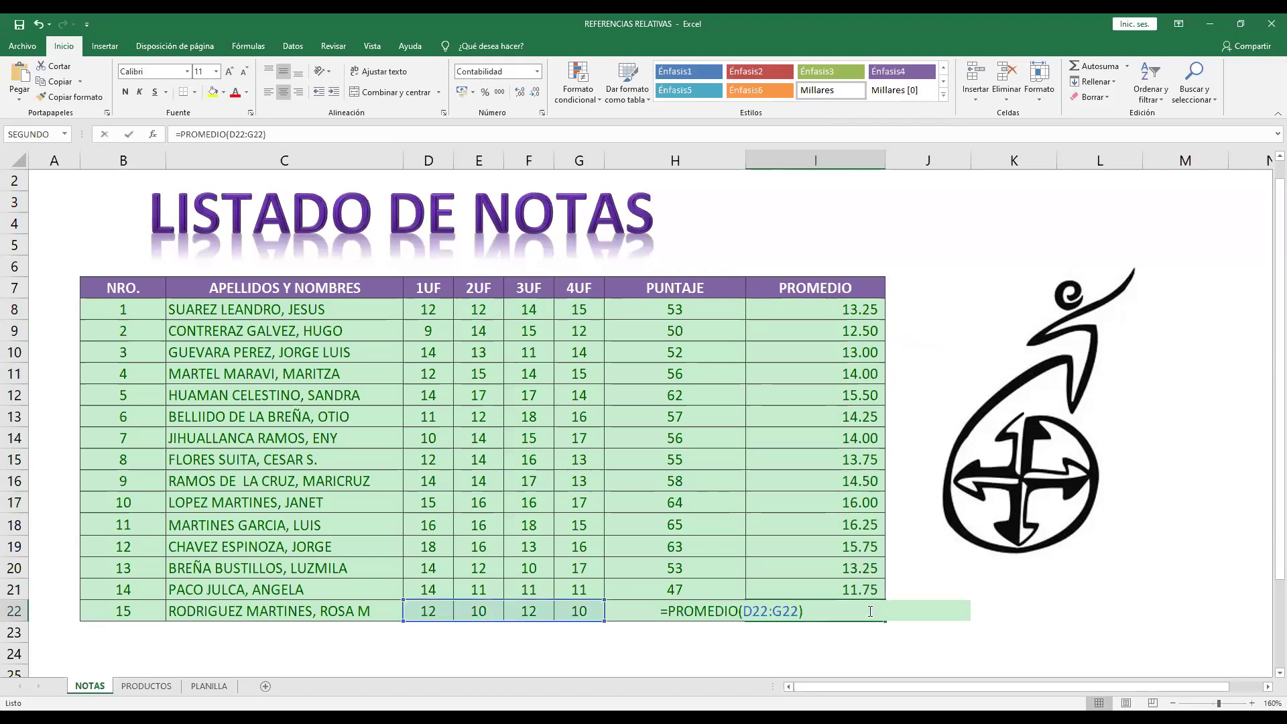
key("Escape")
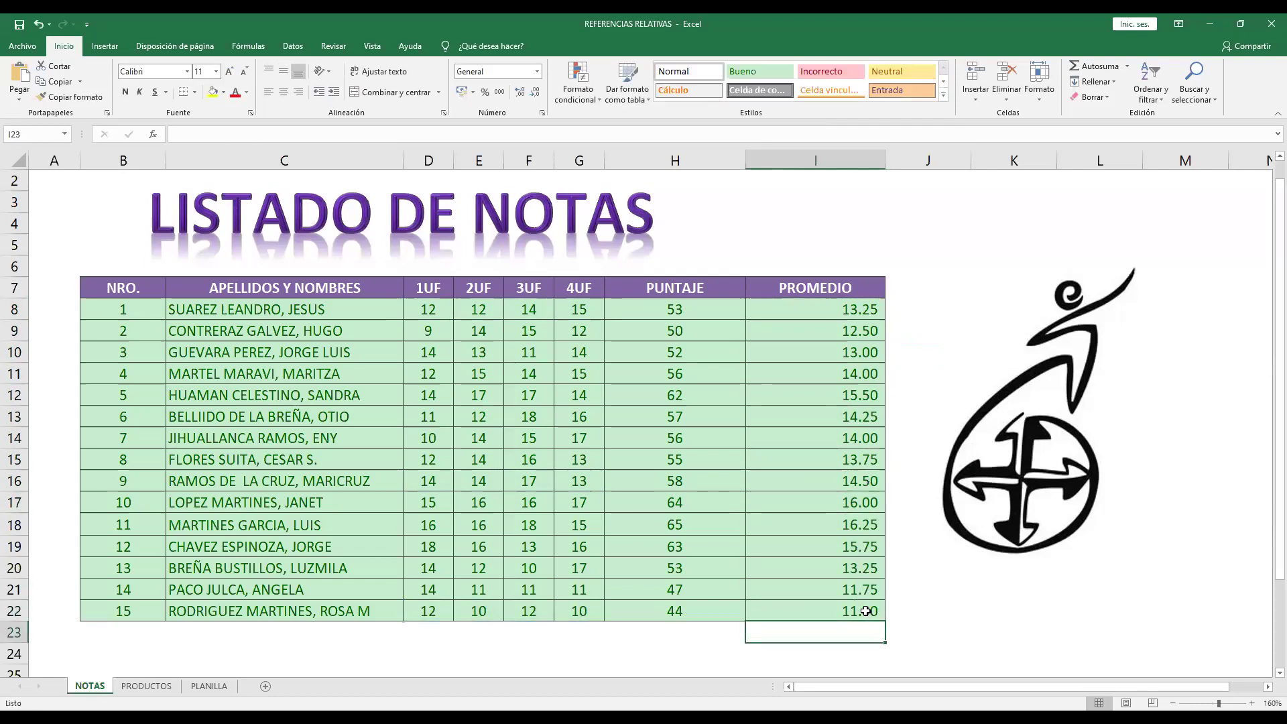
double_click(849, 315)
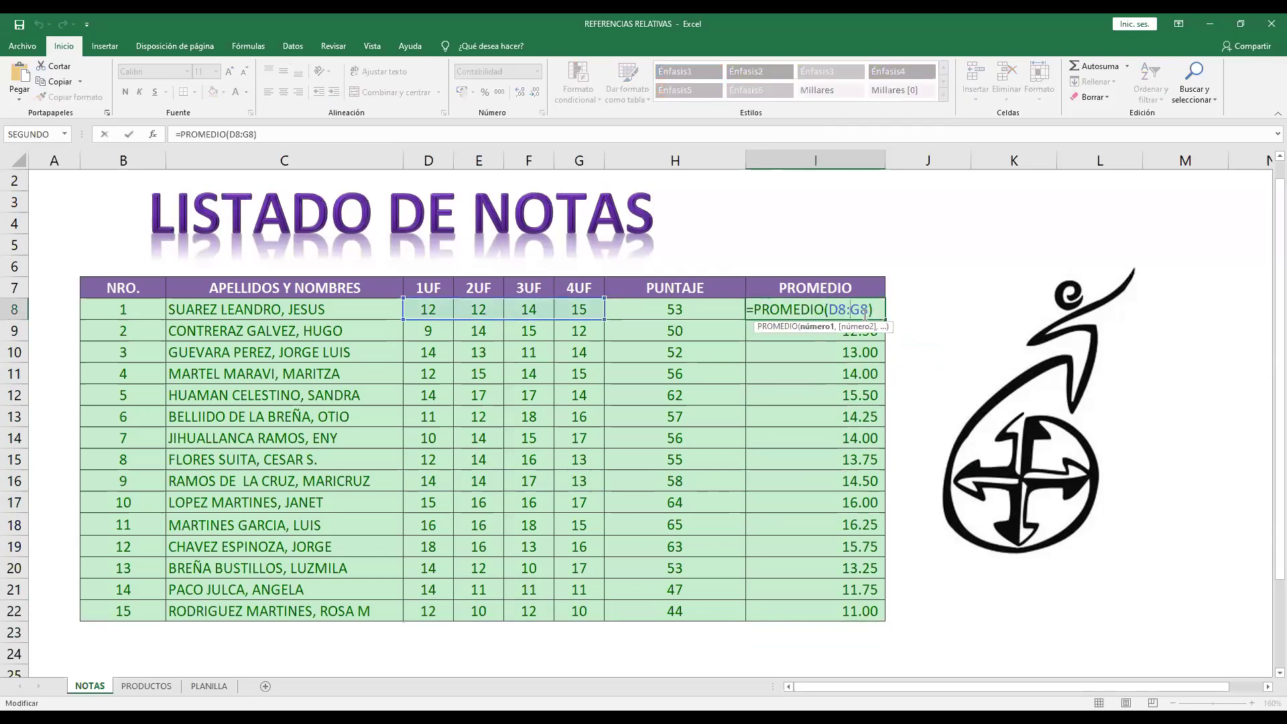
key("Escape")
Step: Re-copy the H8 sum and I8 average down to row 22 and check I10
left_click(694, 312)
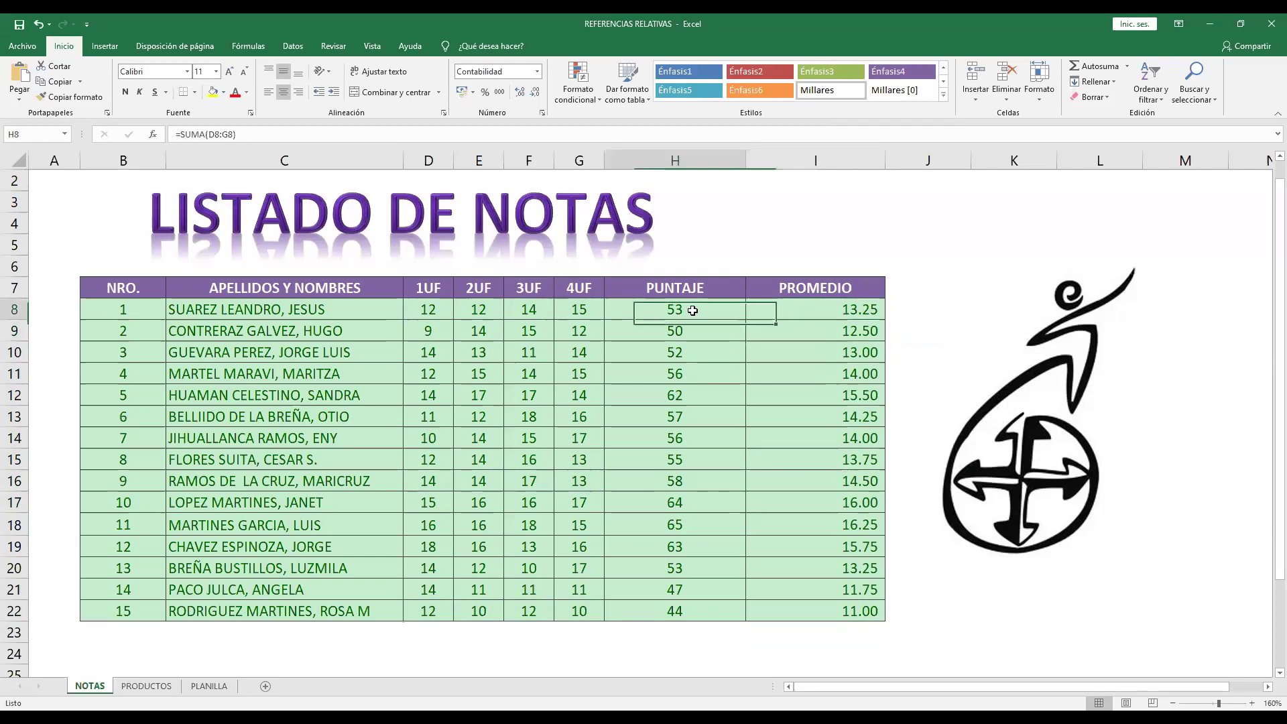
left_click_drag(747, 322, 750, 614)
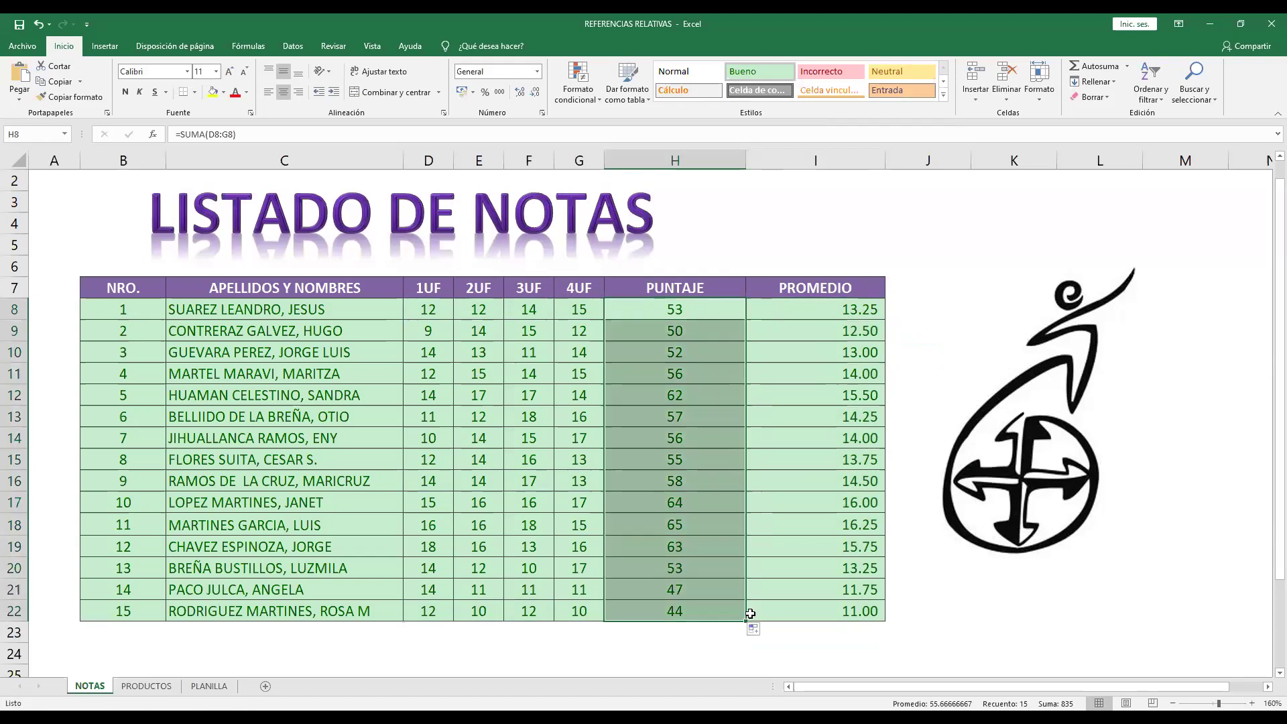
left_click(867, 311)
left_click_drag(884, 347, 873, 613)
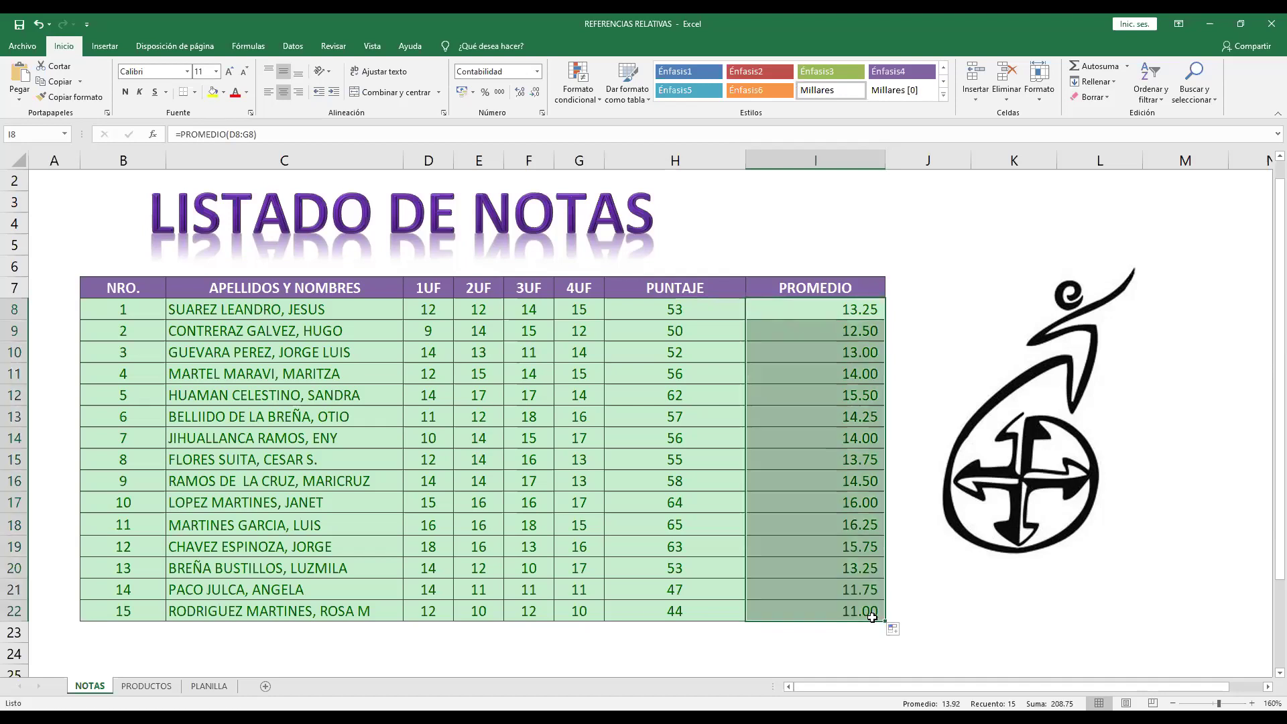
left_click(853, 356)
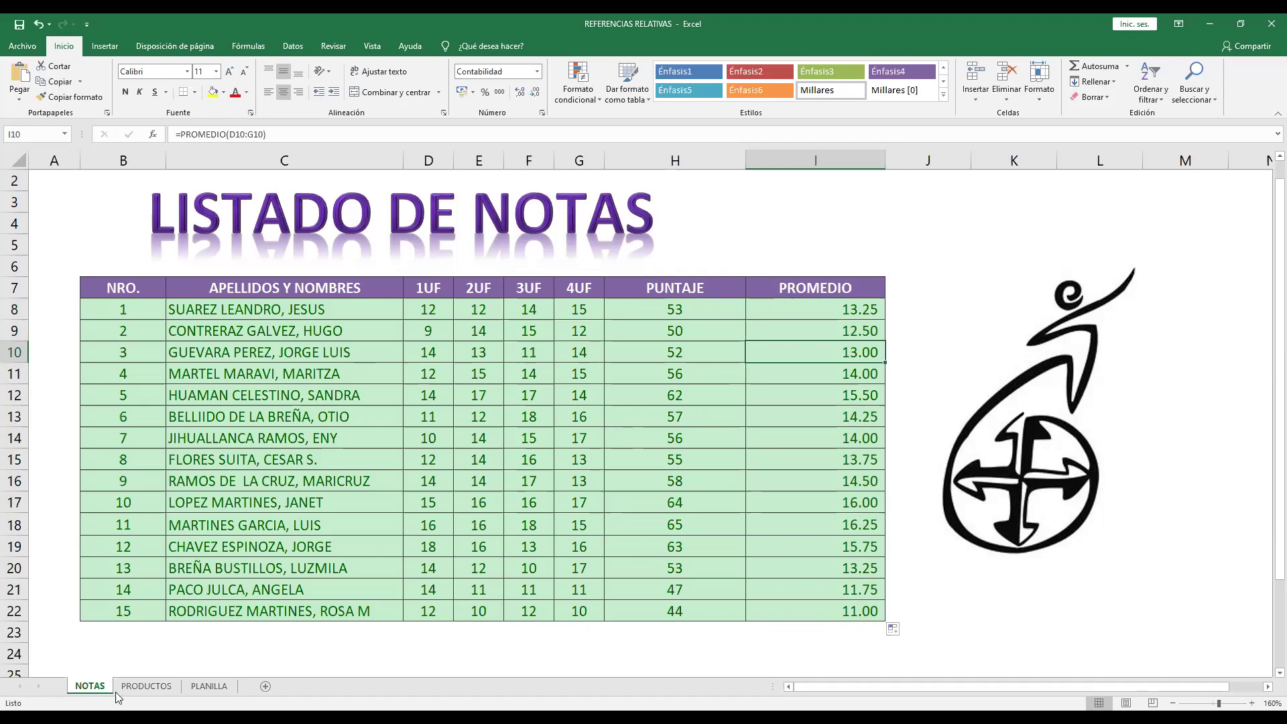
Step: On the PRODUCTOS sheet, clear the IMPORTE values and total in G8:G17
left_click(143, 687)
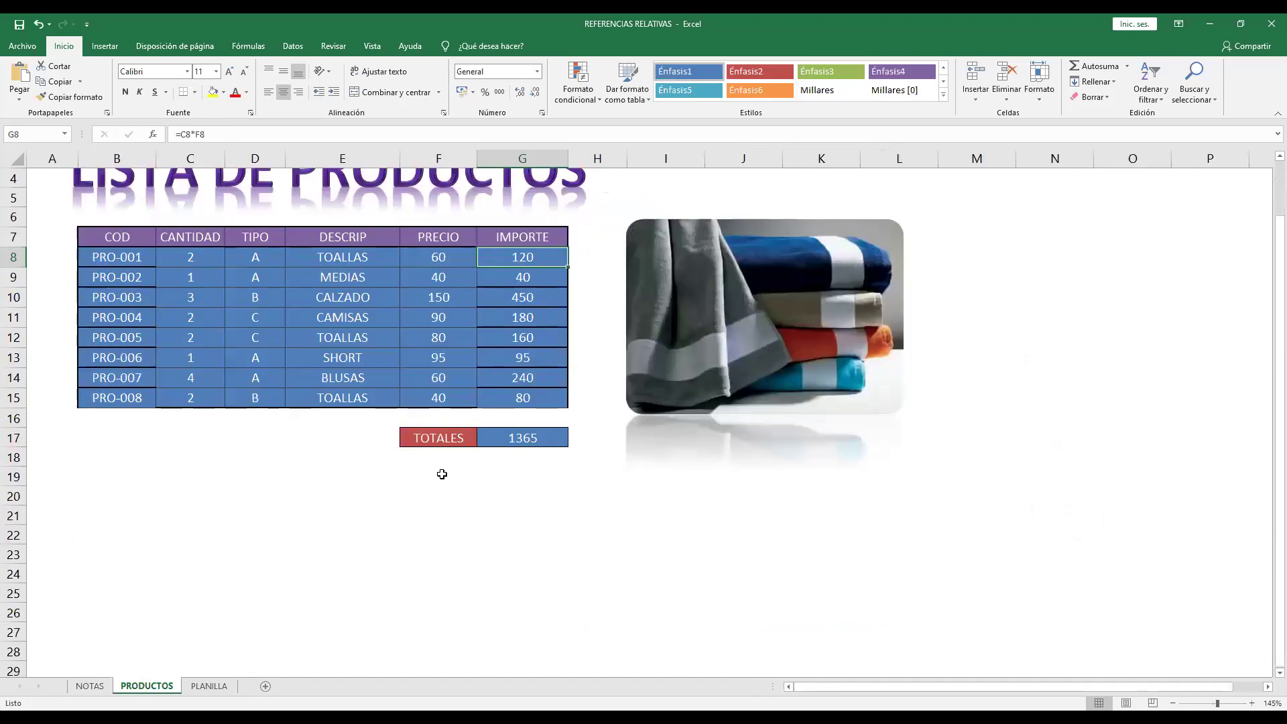
scroll(416, 516, "up", 1, "ctrl")
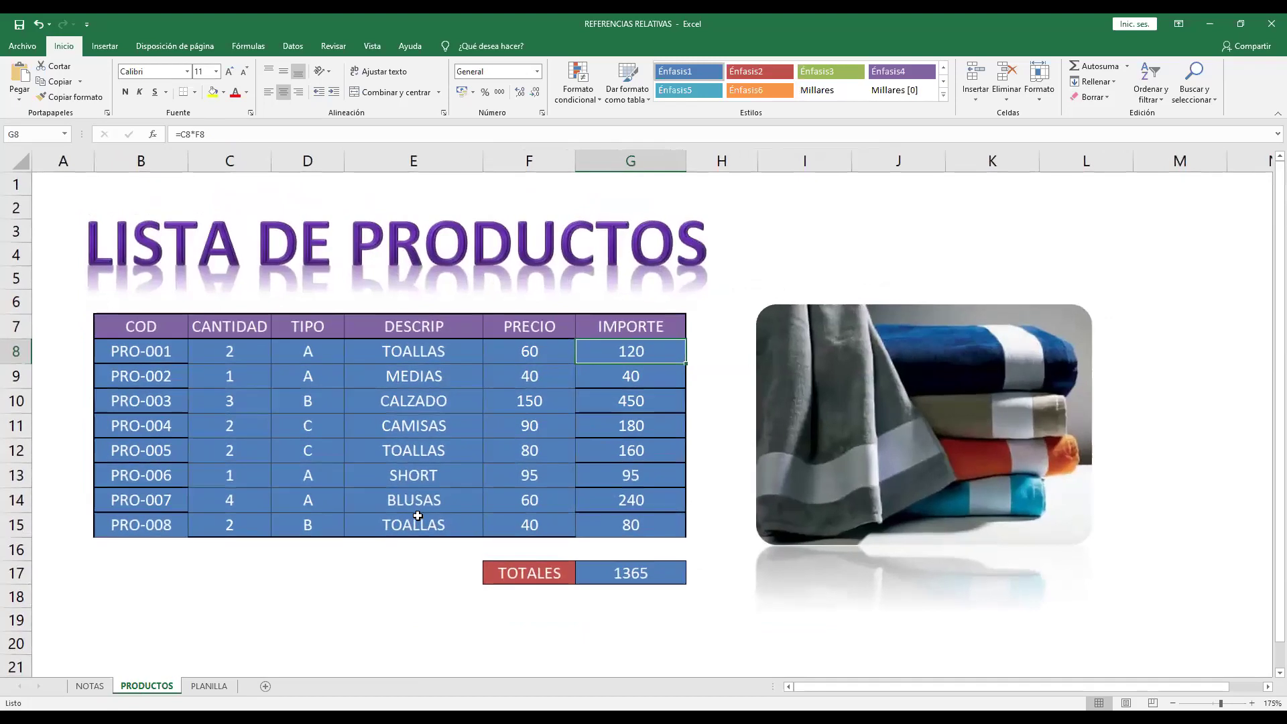
scroll(470, 513, "up", 1, "ctrl")
scroll(570, 469, "up", 1, "ctrl")
left_click_drag(686, 377, 709, 613)
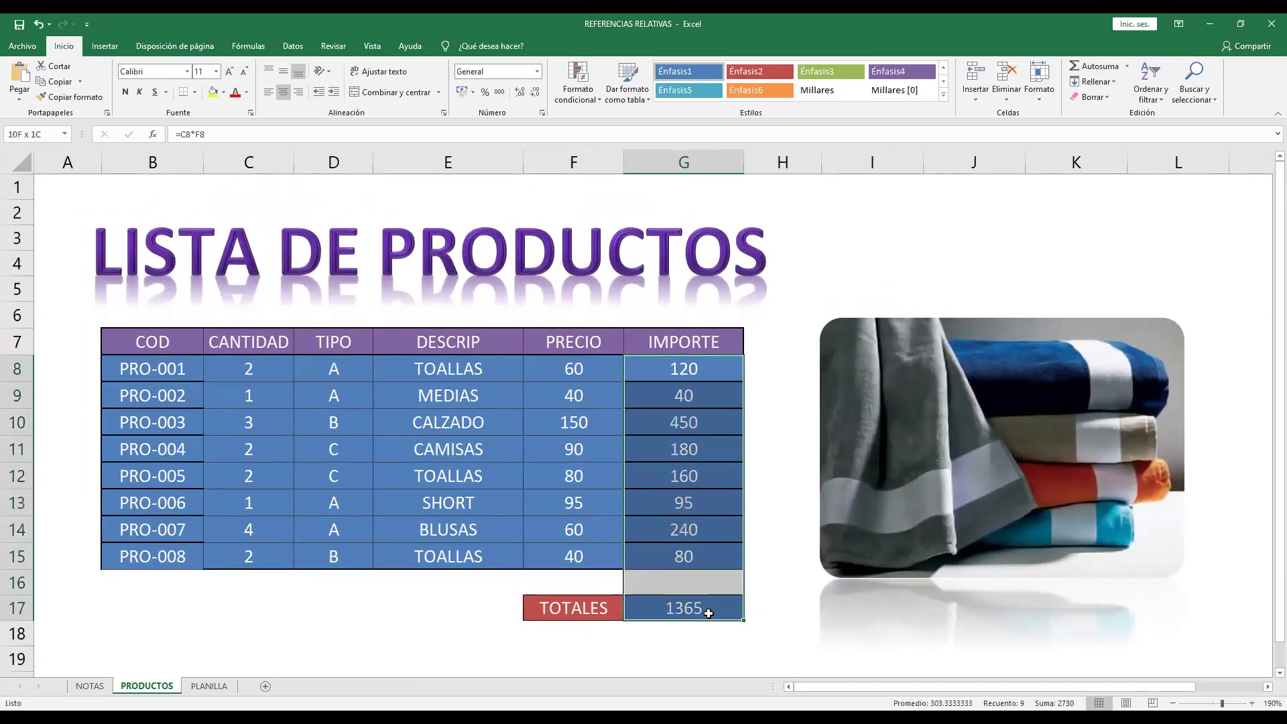
key("Delete")
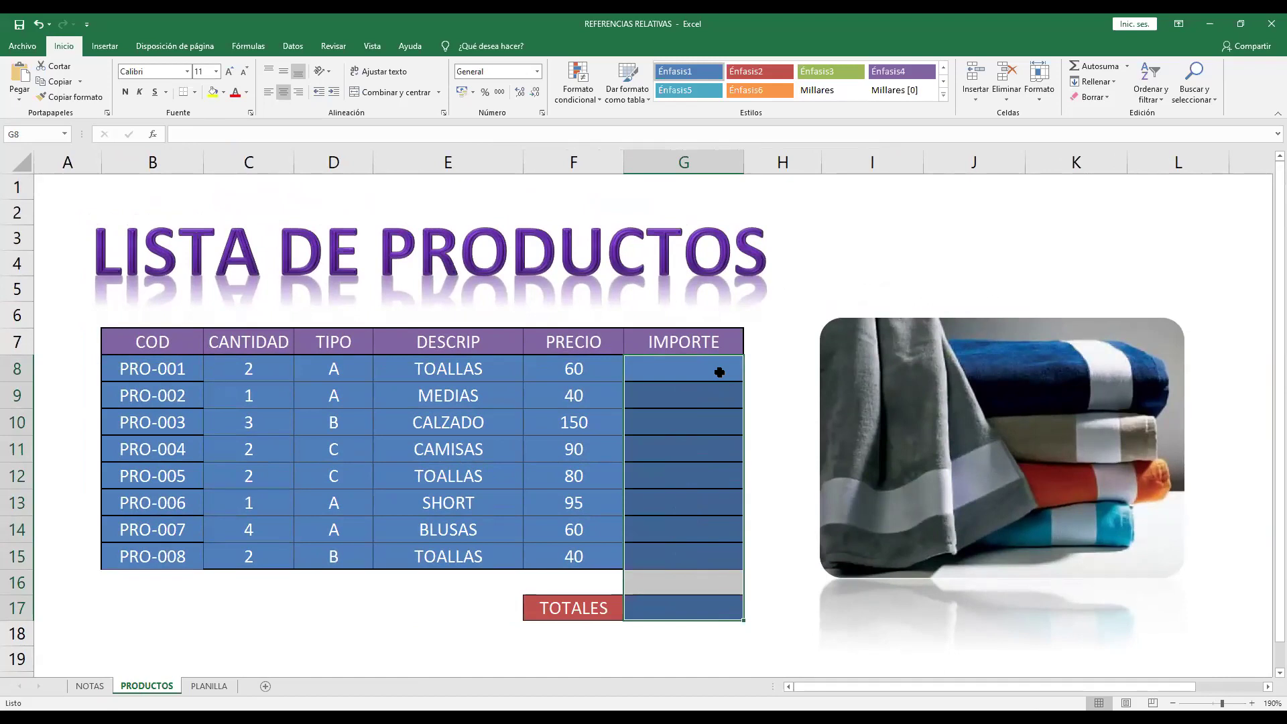
Step: Enter =C8*F8 in G8 and fill it down the IMPORTE column to row 15
double_click(720, 372)
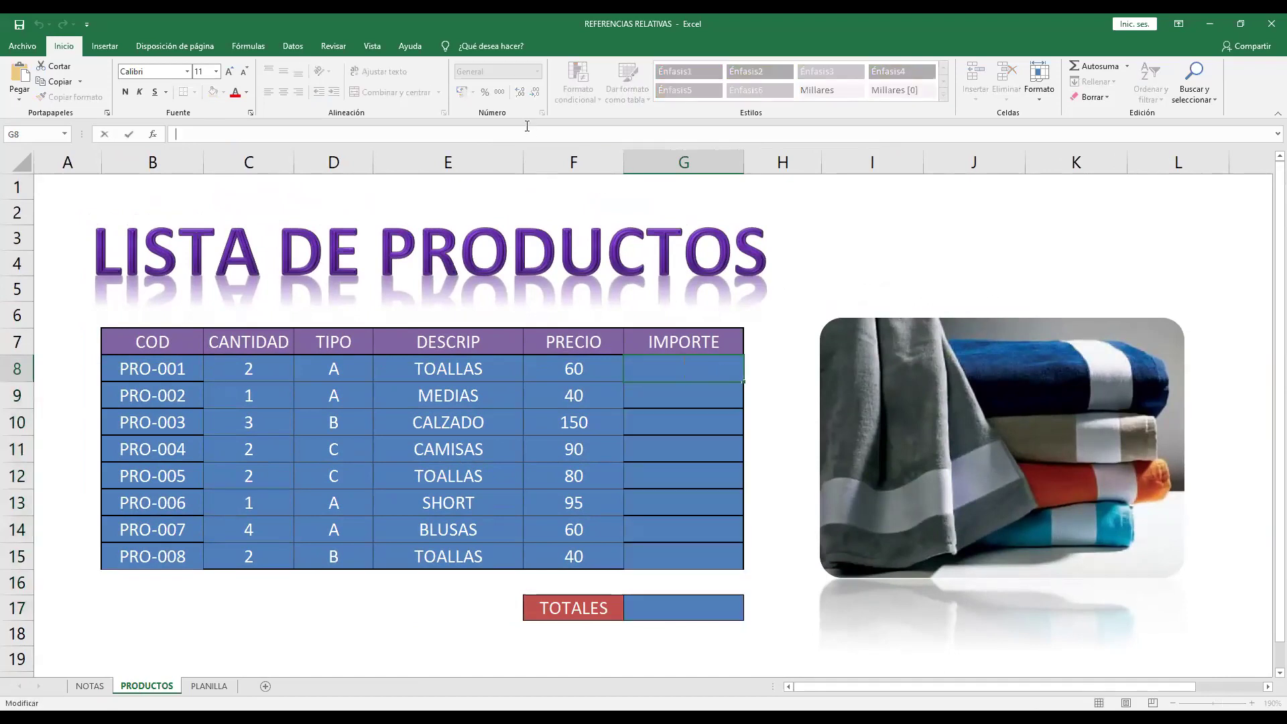
type("=")
left_click(221, 363)
type("*")
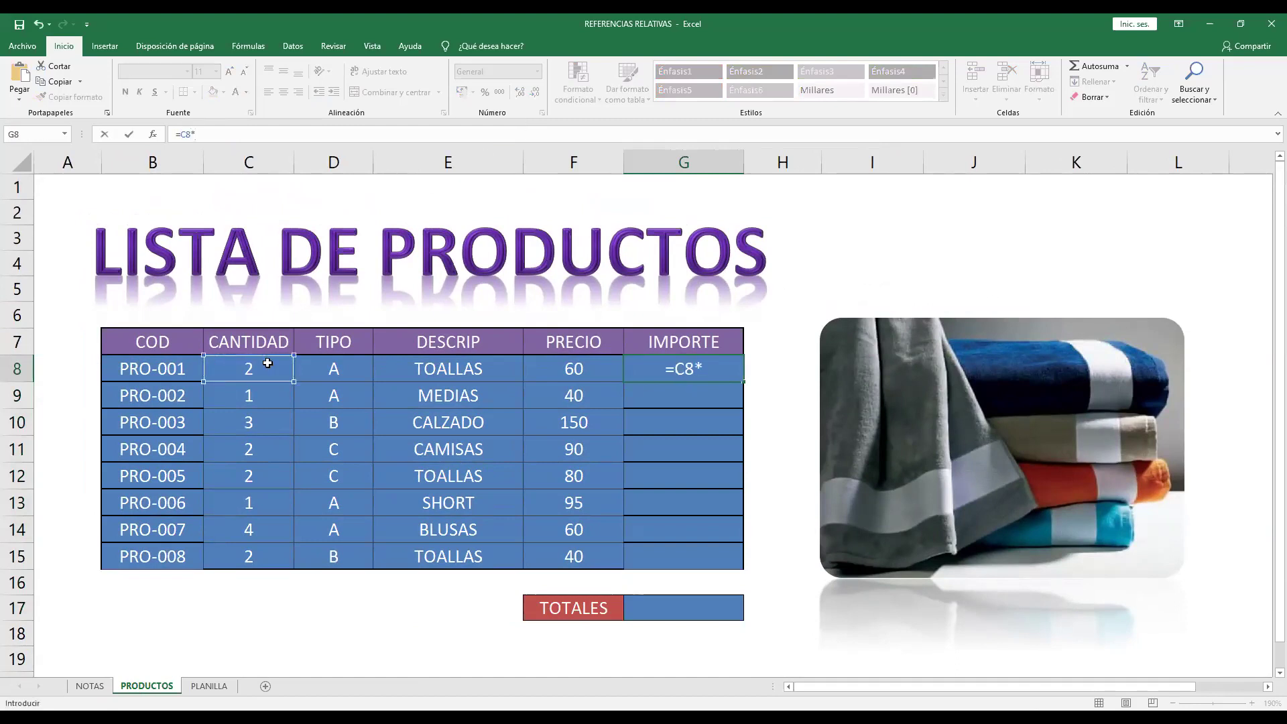
left_click(592, 373)
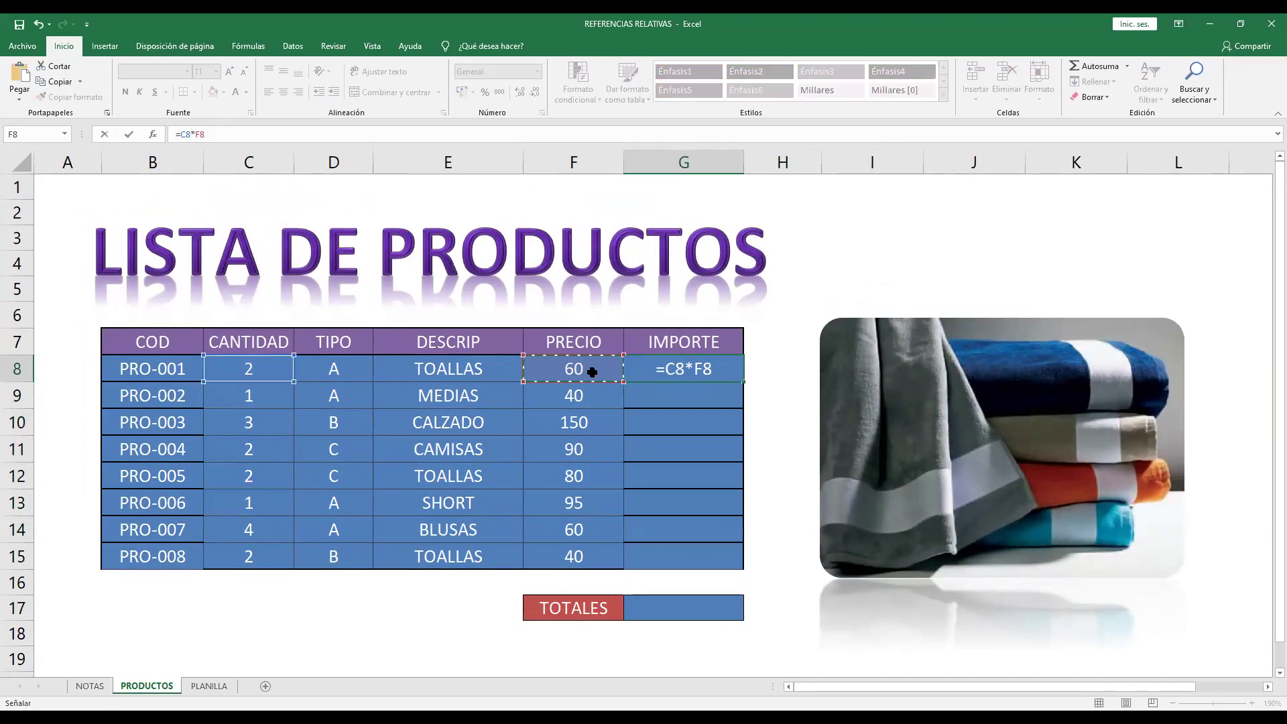
key("Return")
left_click(718, 379)
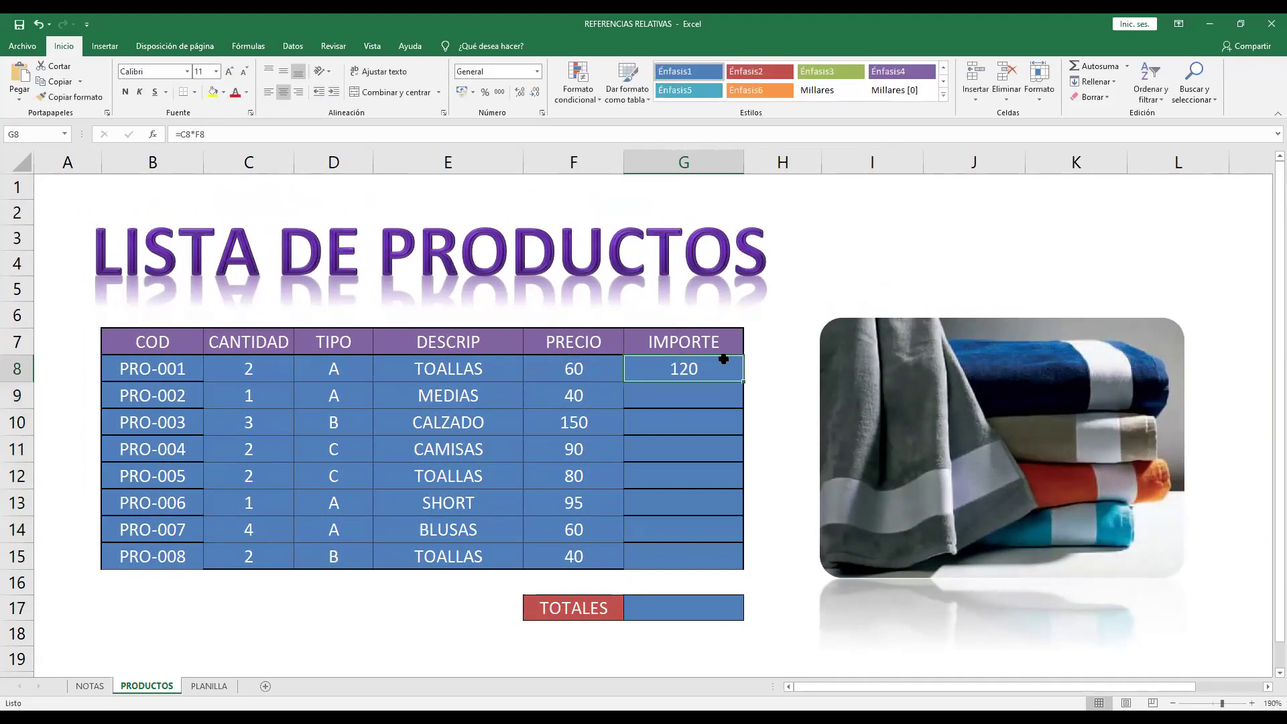
double_click(741, 382)
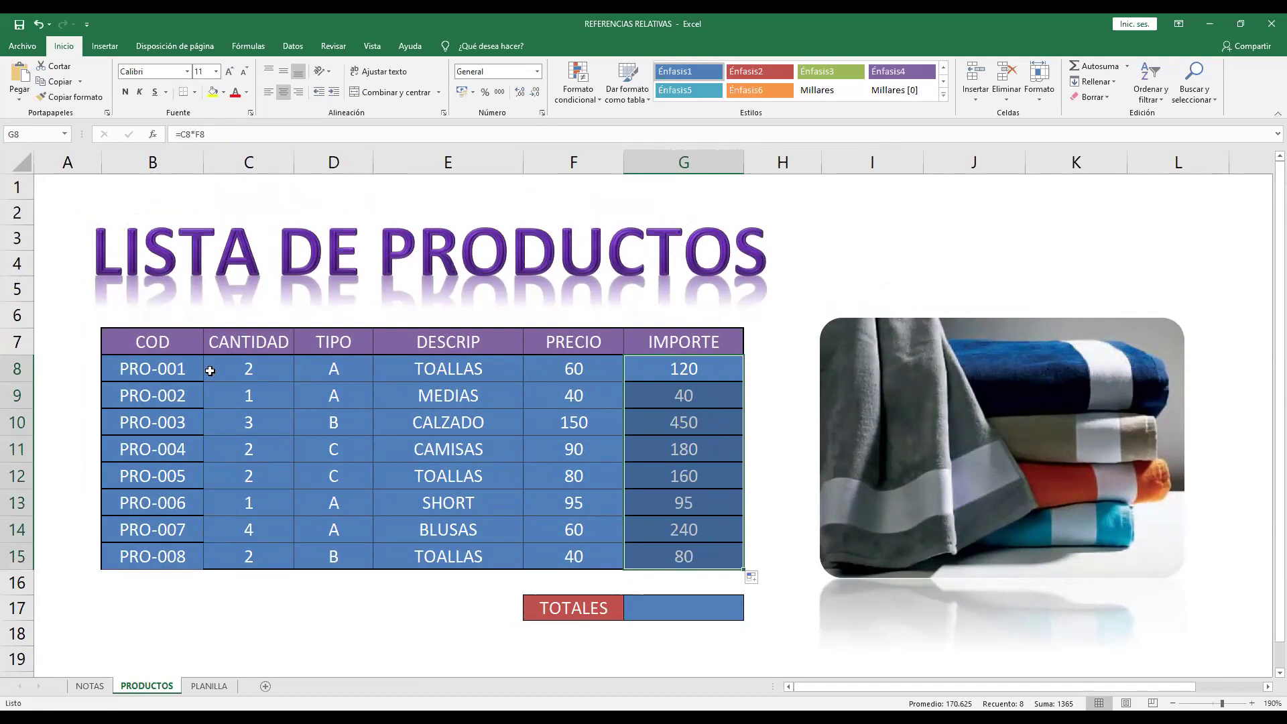
Step: Point out each product's CANTIDAD and PRECIO values in columns C and F
left_click(246, 362)
left_click(548, 362)
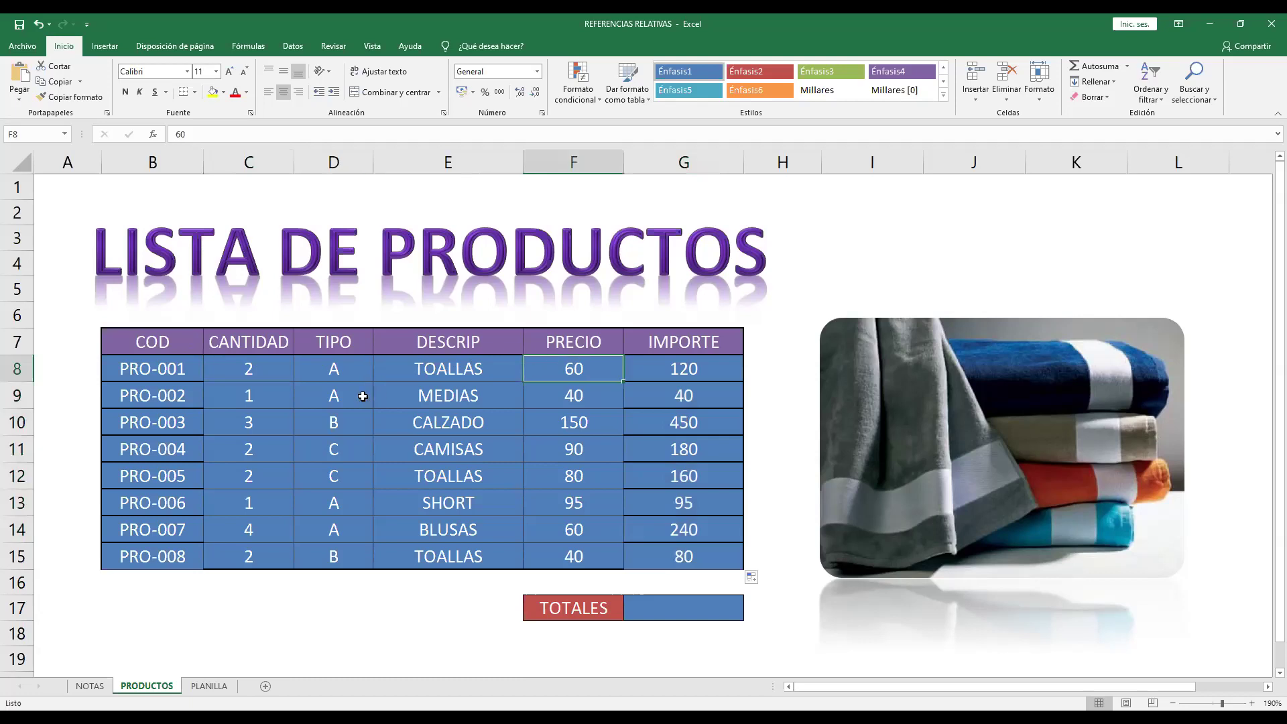
left_click(278, 397)
left_click(609, 401)
left_click(263, 421)
left_click(570, 424)
left_click(285, 433)
left_click(542, 445)
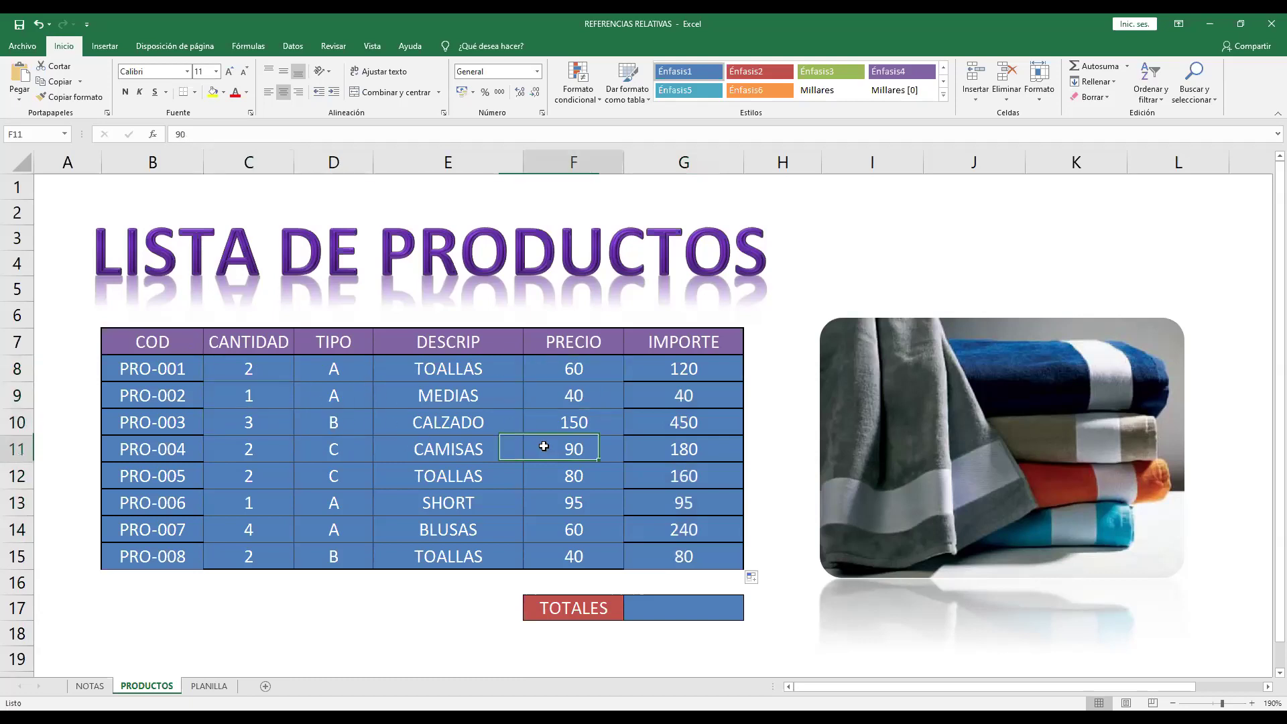
left_click(252, 449)
left_click(531, 473)
left_click(243, 504)
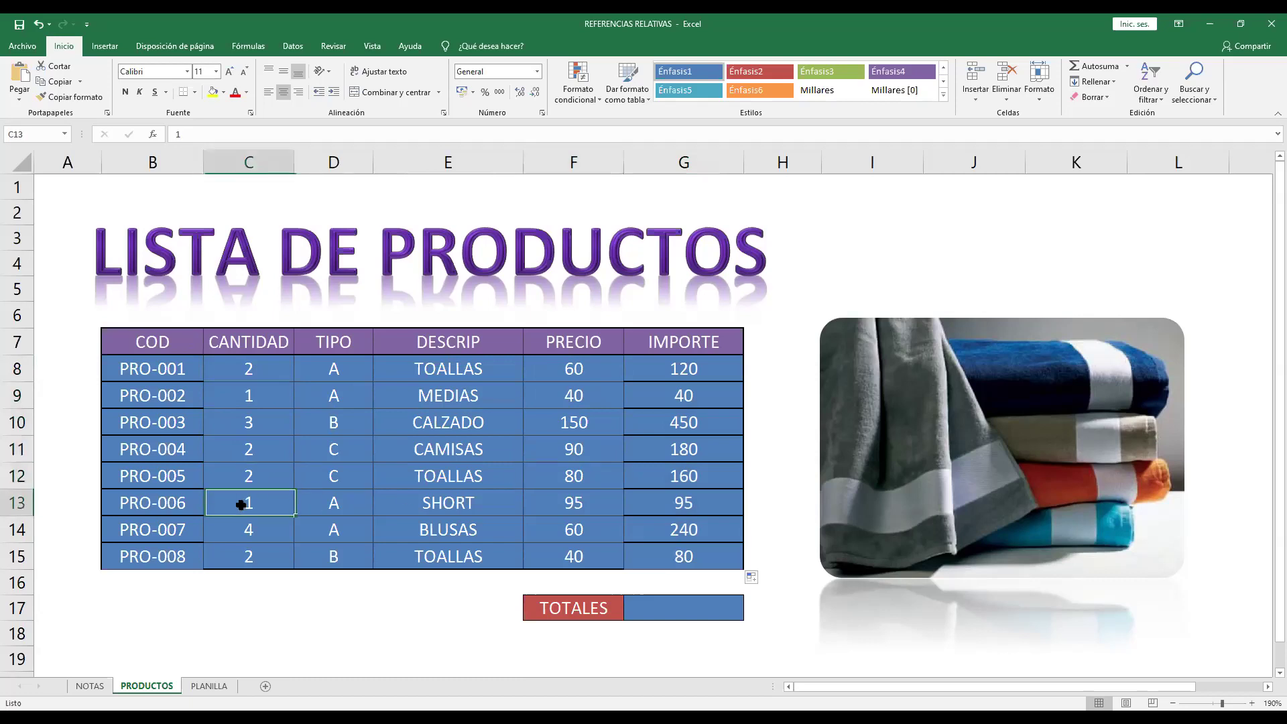
left_click(553, 514)
left_click(274, 545)
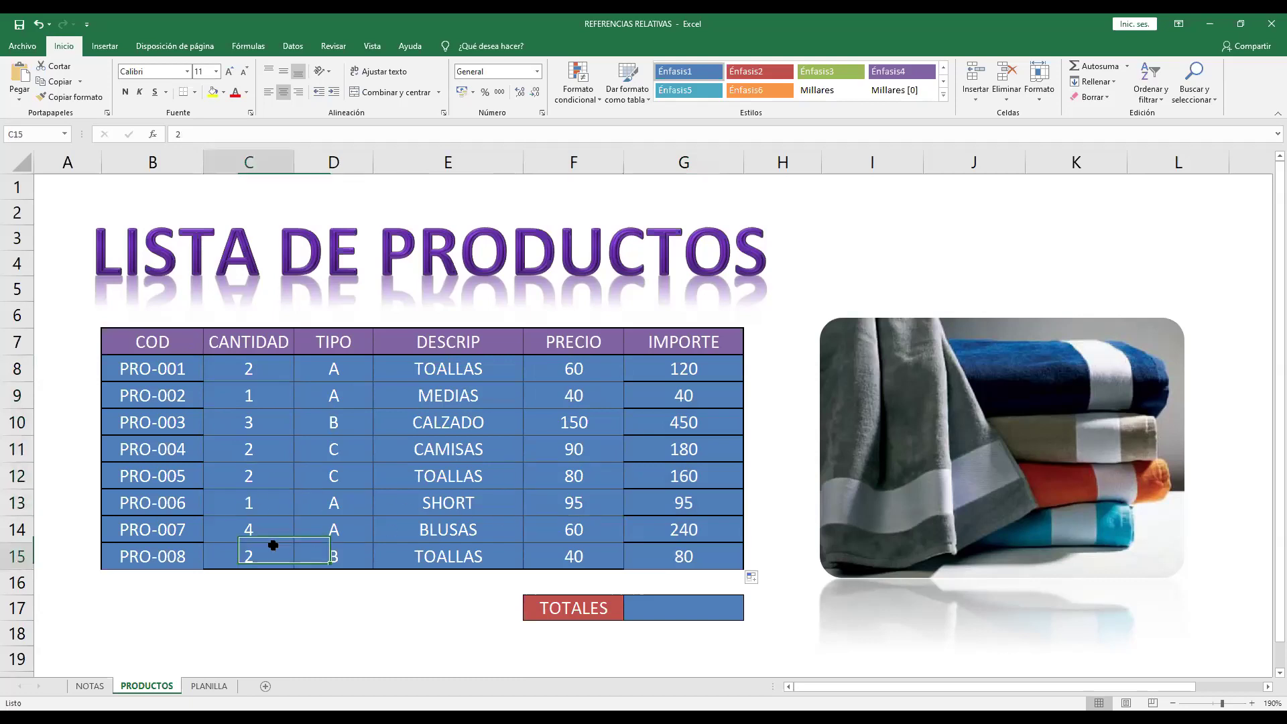
Step: Check PRO-008's price and re-confirm its IMPORTE formula =C15*F15, giving 80
left_click(552, 544)
double_click(695, 548)
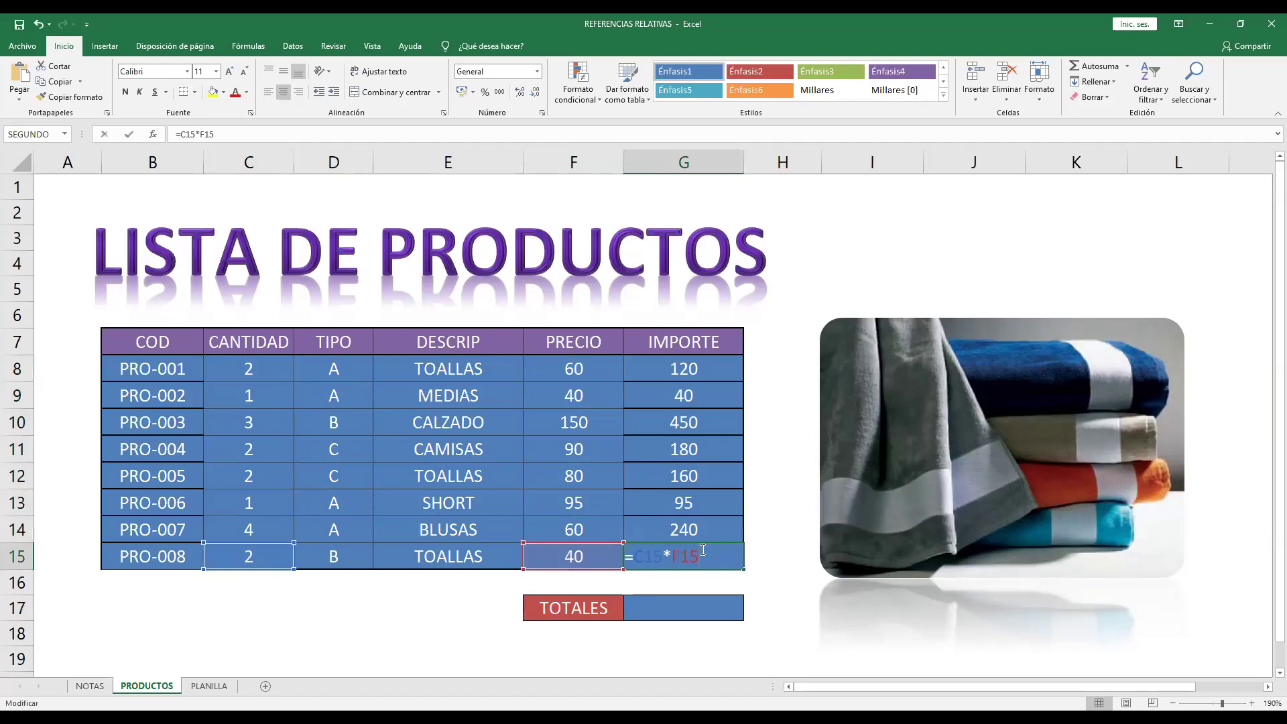
left_click(472, 142)
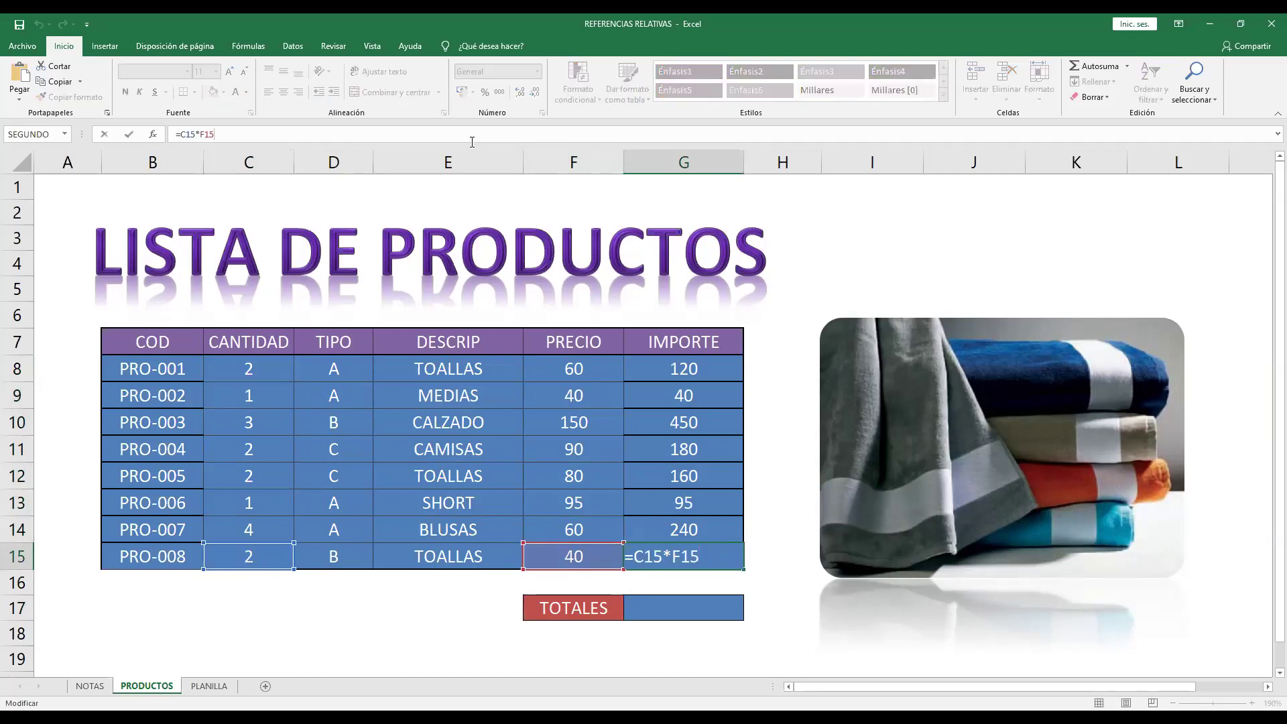
key("Return")
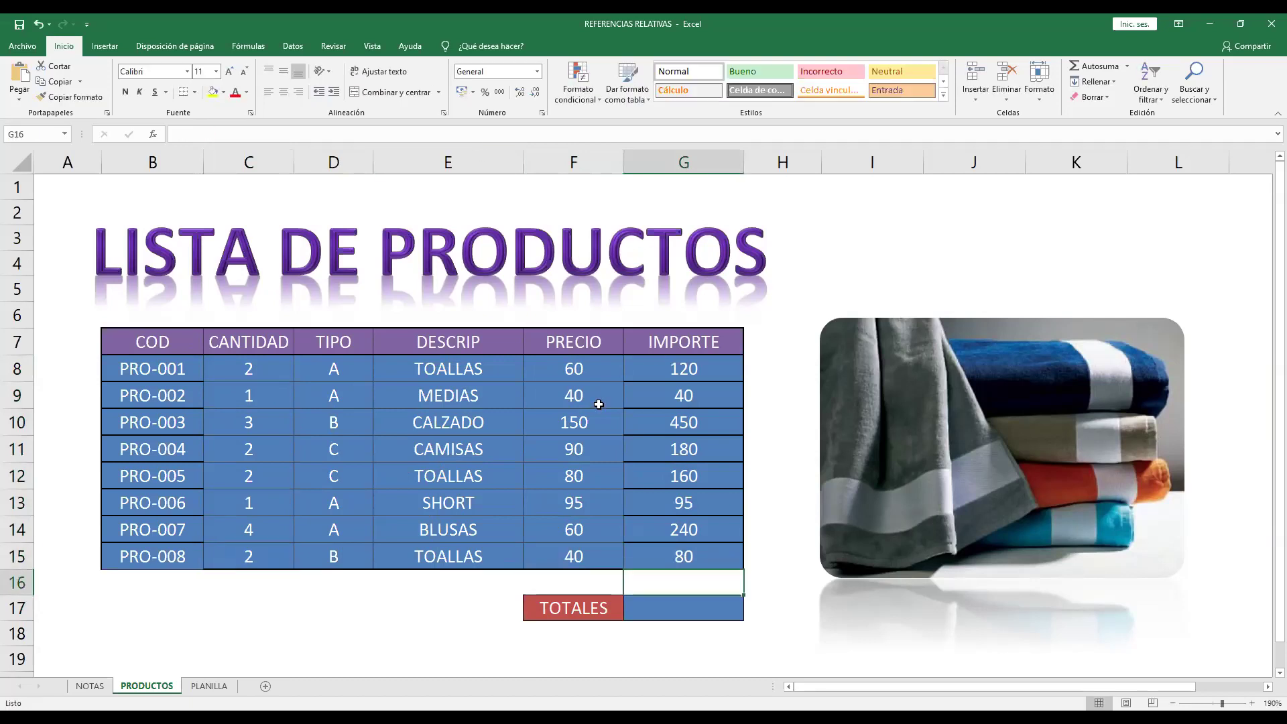
Step: AutoSum the IMPORTE column into the TOTALES cell as =SUMA(G8:G16), totalling 1365
left_click_drag(726, 367, 715, 593)
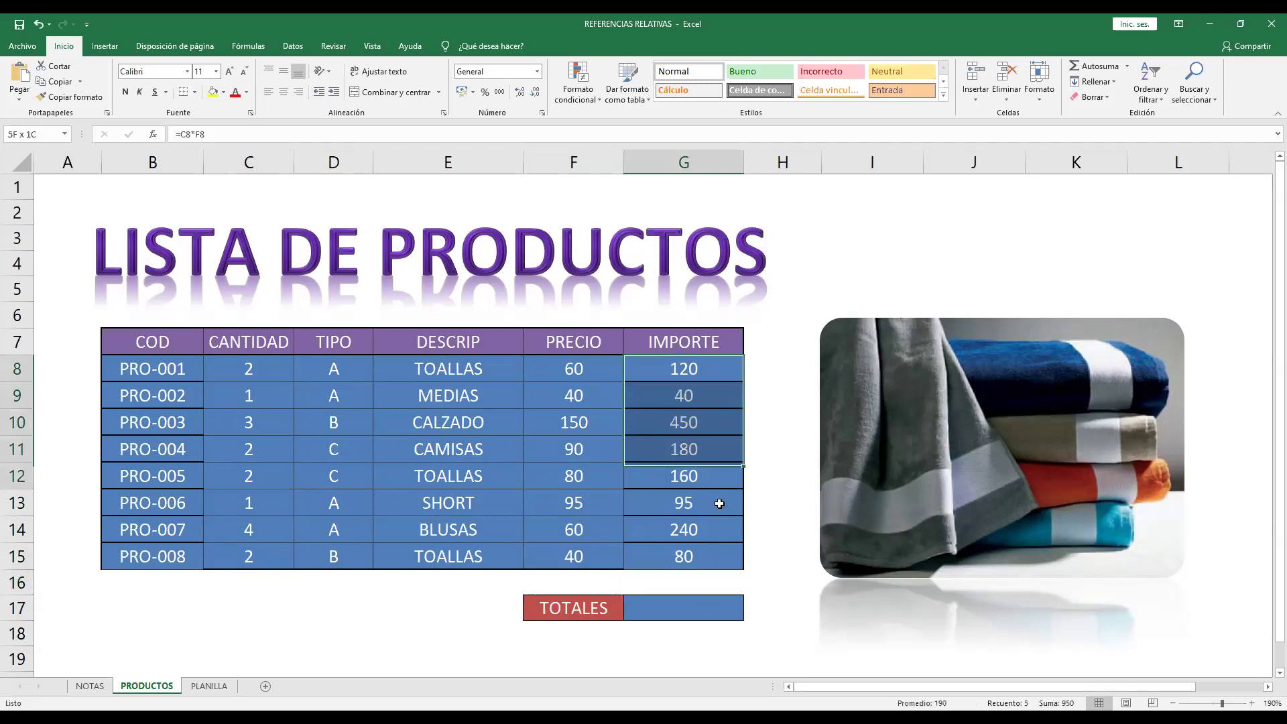
left_click(1095, 66)
left_click(647, 600)
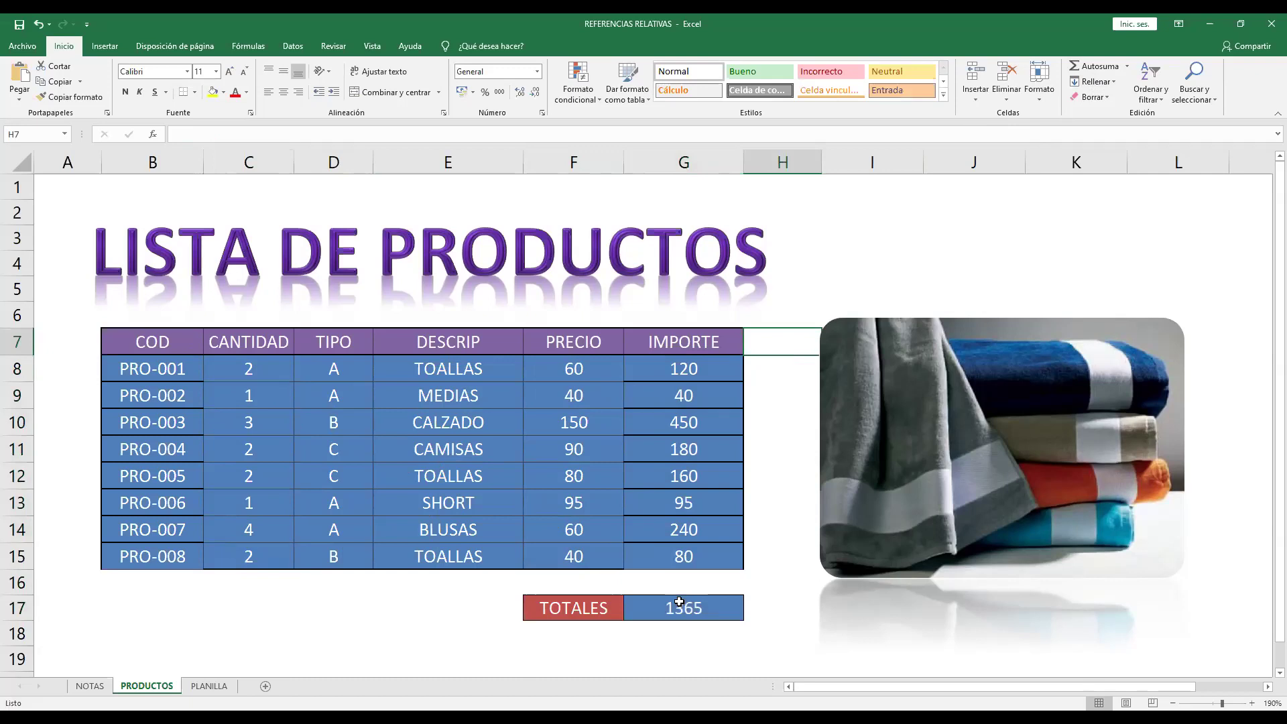
double_click(714, 609)
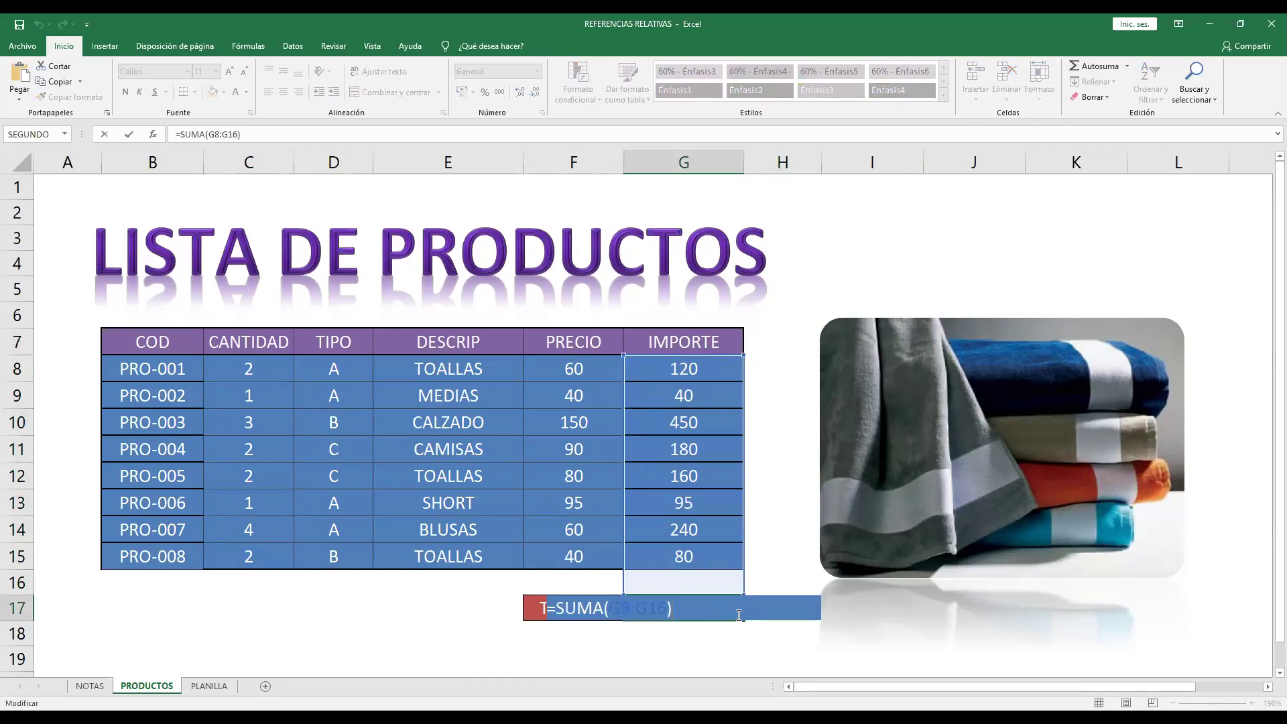
left_click(518, 135)
key("Return")
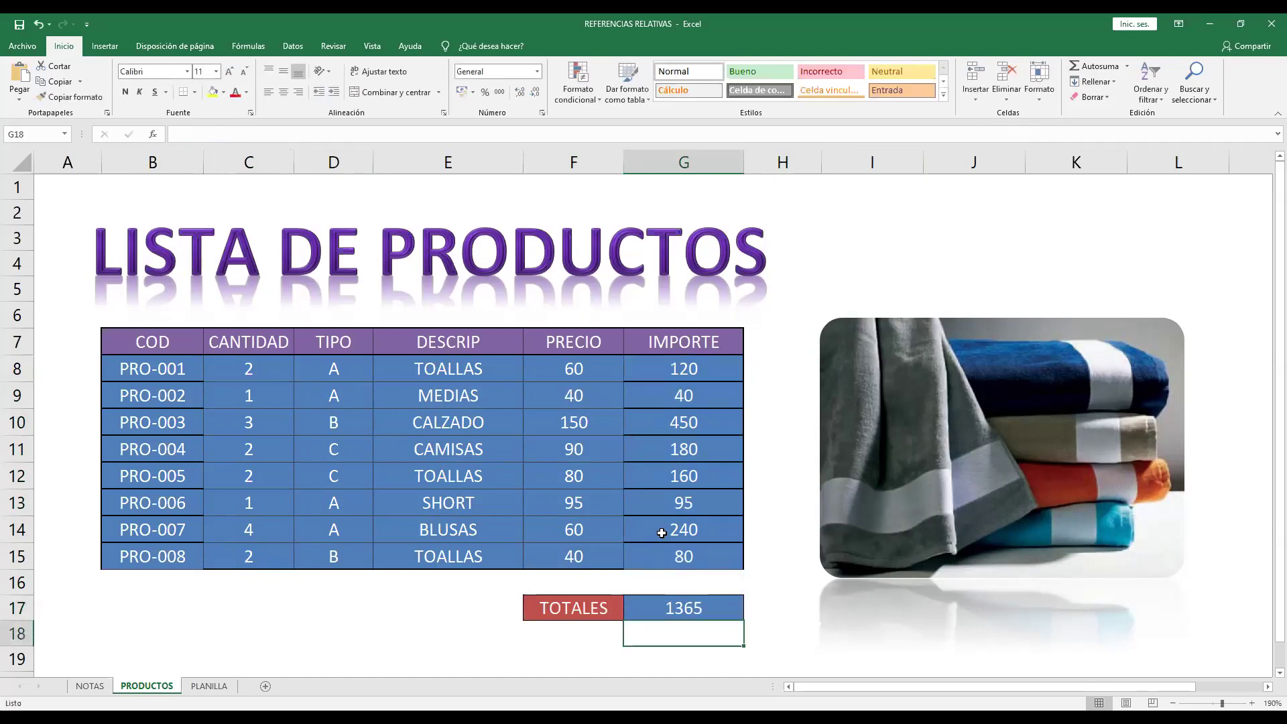
left_click(706, 612)
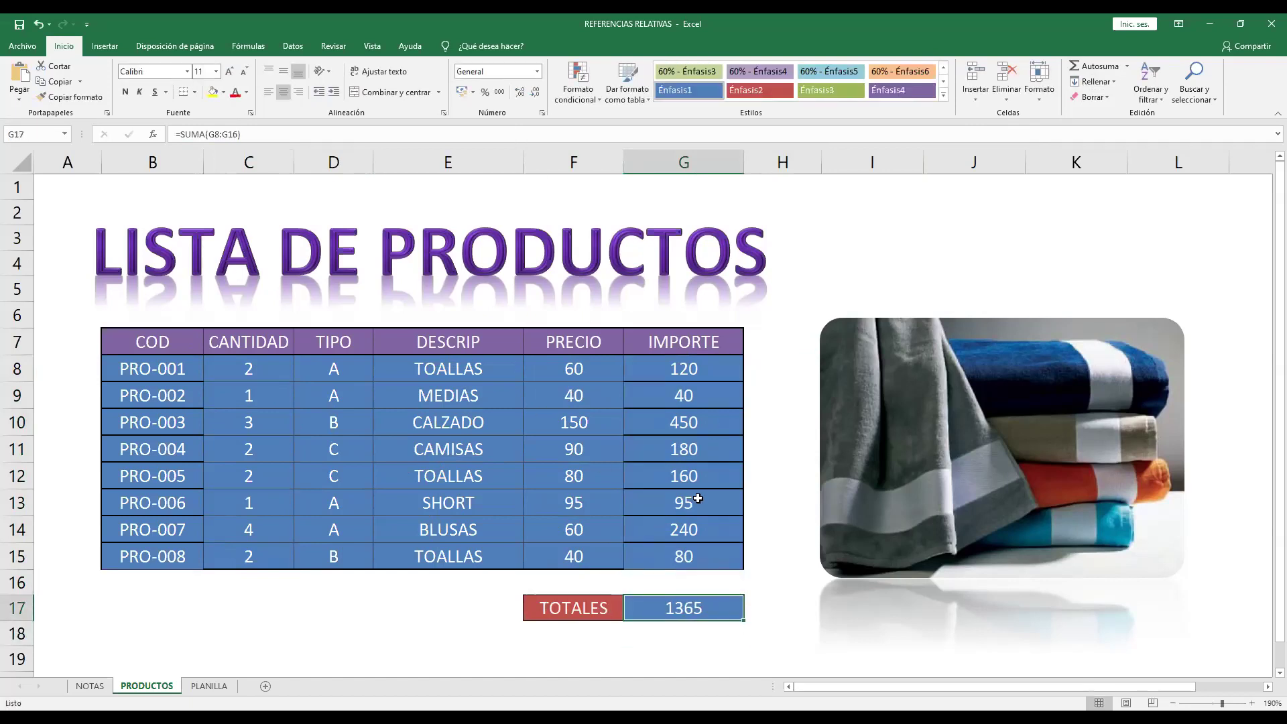
Step: On the PLANILLA sheet, clear the TOTALES row 18 from SUELDO to NETO
left_click(221, 688)
left_click(534, 443)
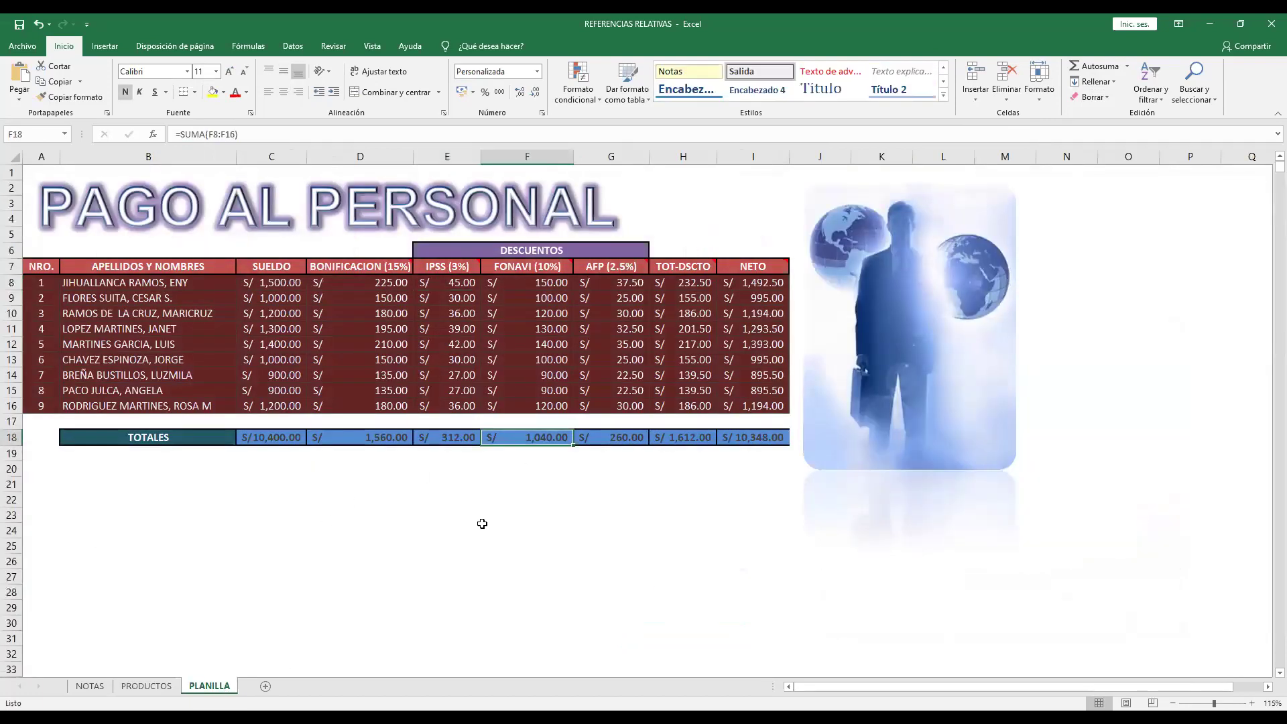
scroll(461, 540, "up", 1)
scroll(445, 537, "up", 1)
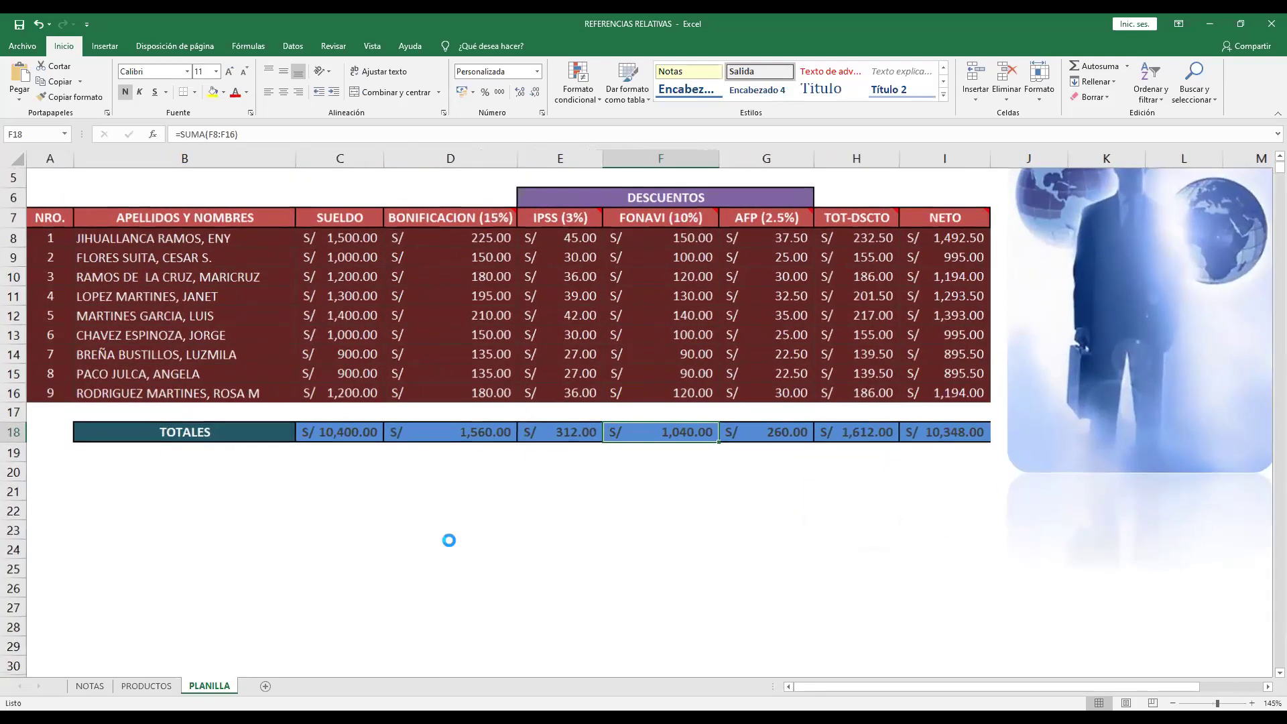
scroll(445, 537, "up", 1)
left_click_drag(375, 550, 1028, 563)
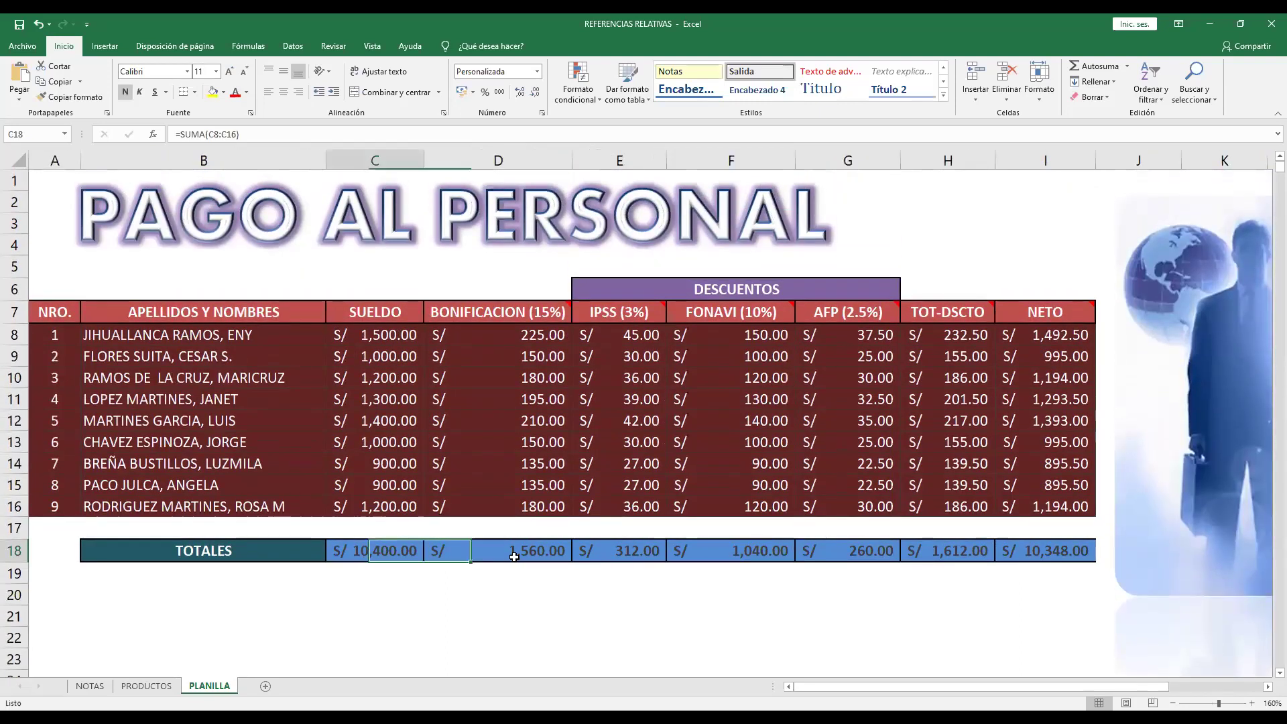
key("Delete")
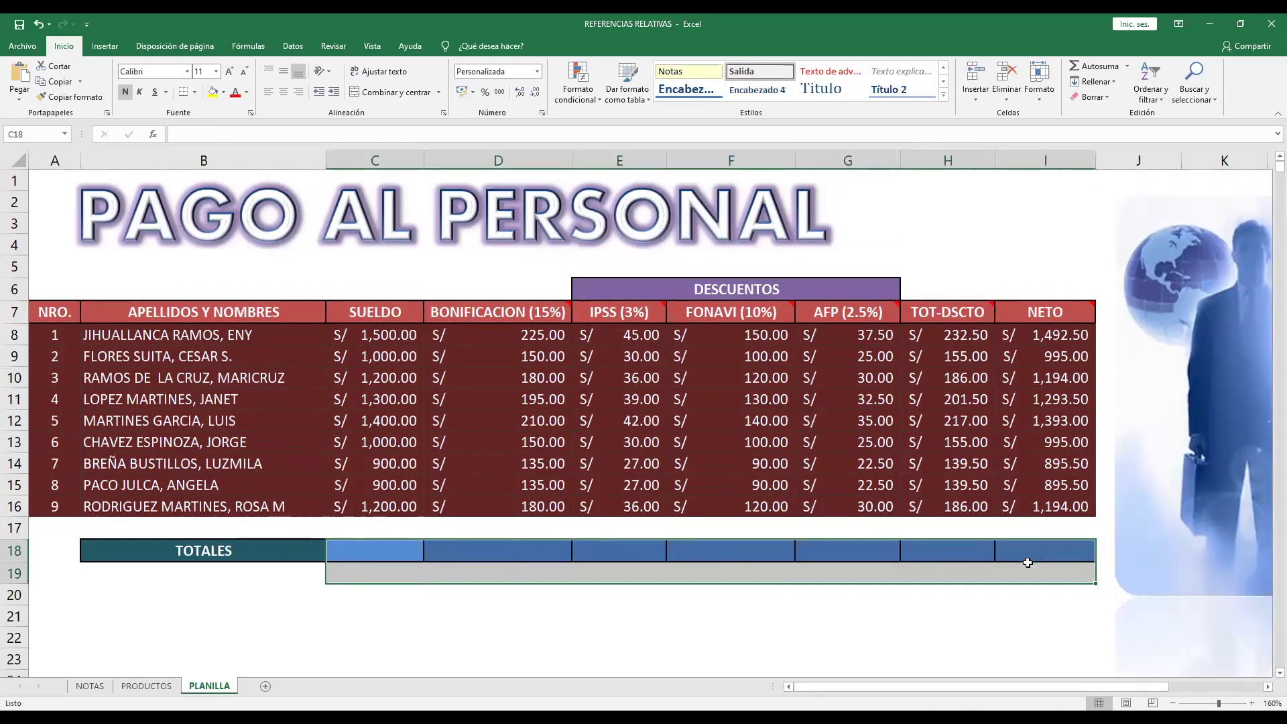
left_click(1028, 573)
Step: Clear the bonus, discount and NETO figures in D8:I16
left_click_drag(488, 339, 1021, 498)
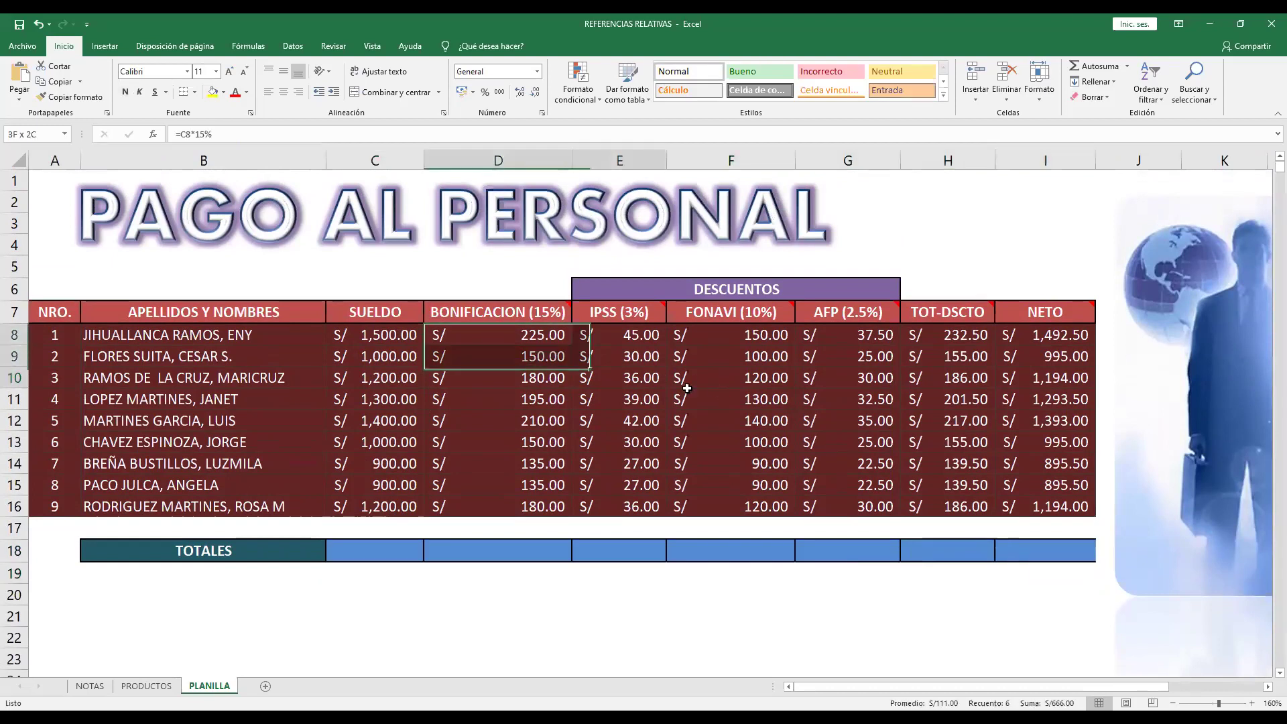
key("Delete")
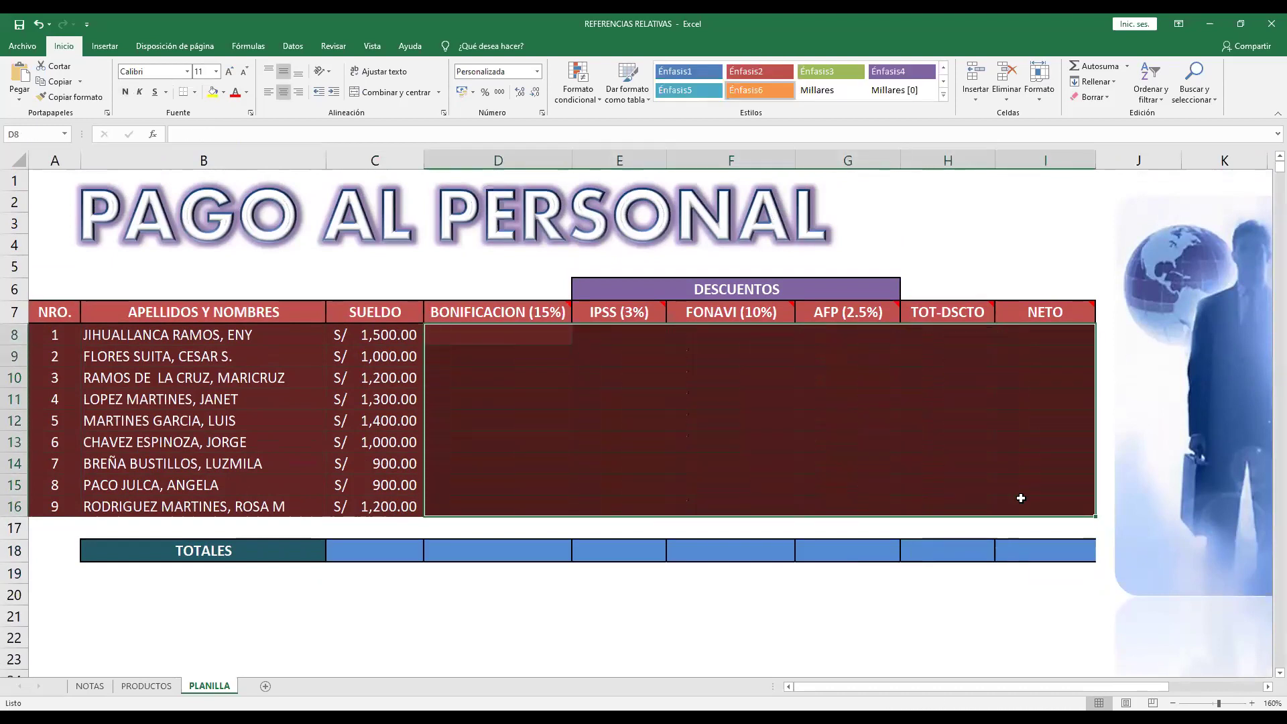
left_click(975, 379)
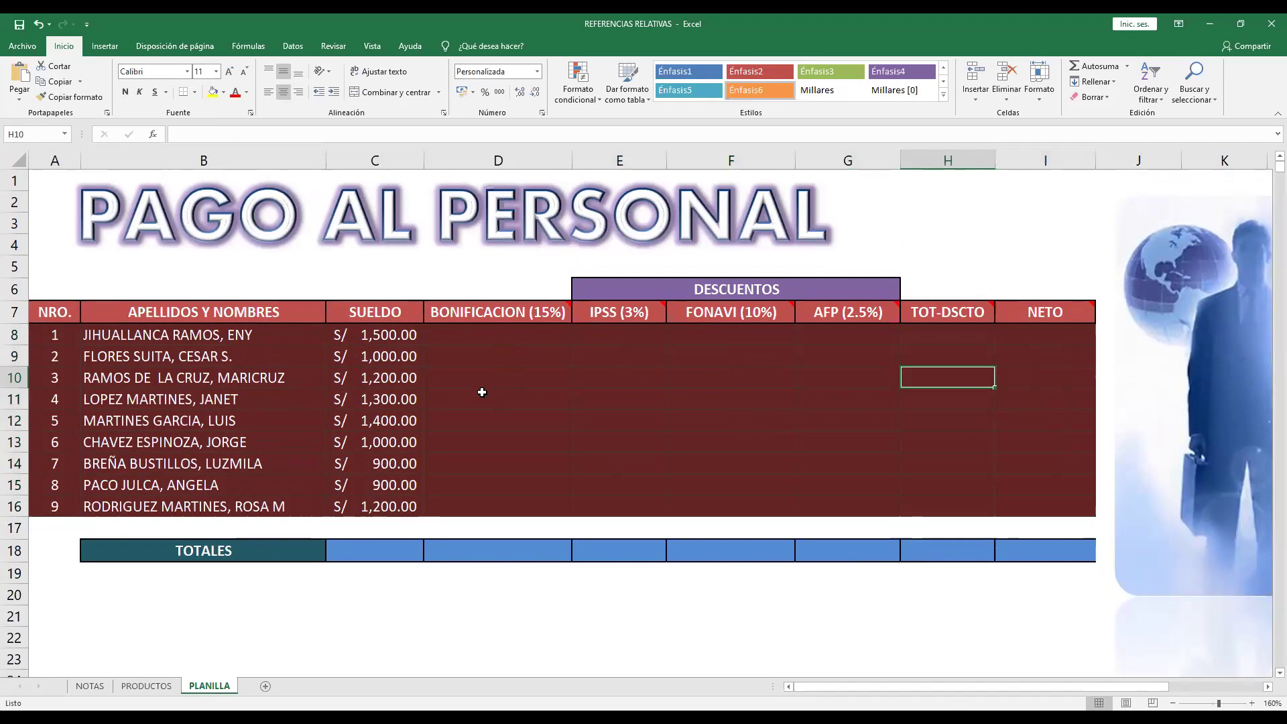
scroll(482, 392, "up", 1, "ctrl")
left_click(448, 352)
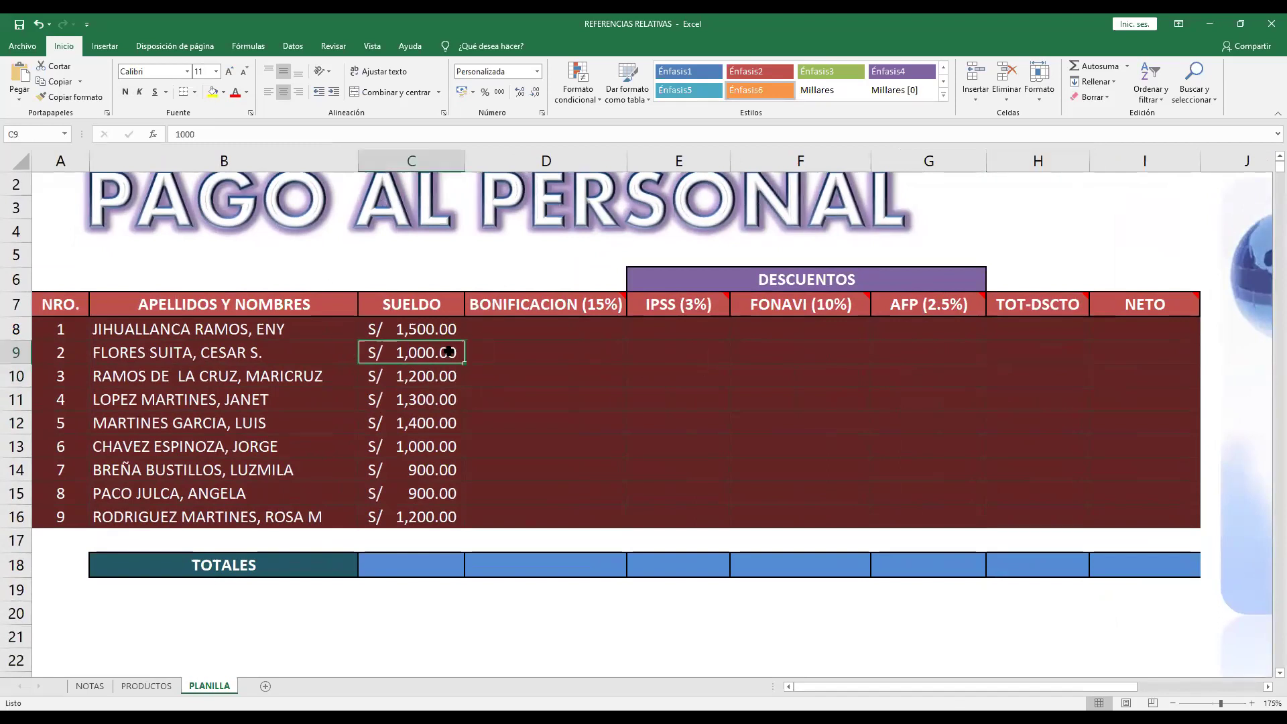
left_click(443, 376)
left_click(438, 401)
left_click(438, 422)
left_click(438, 470)
left_click(435, 507)
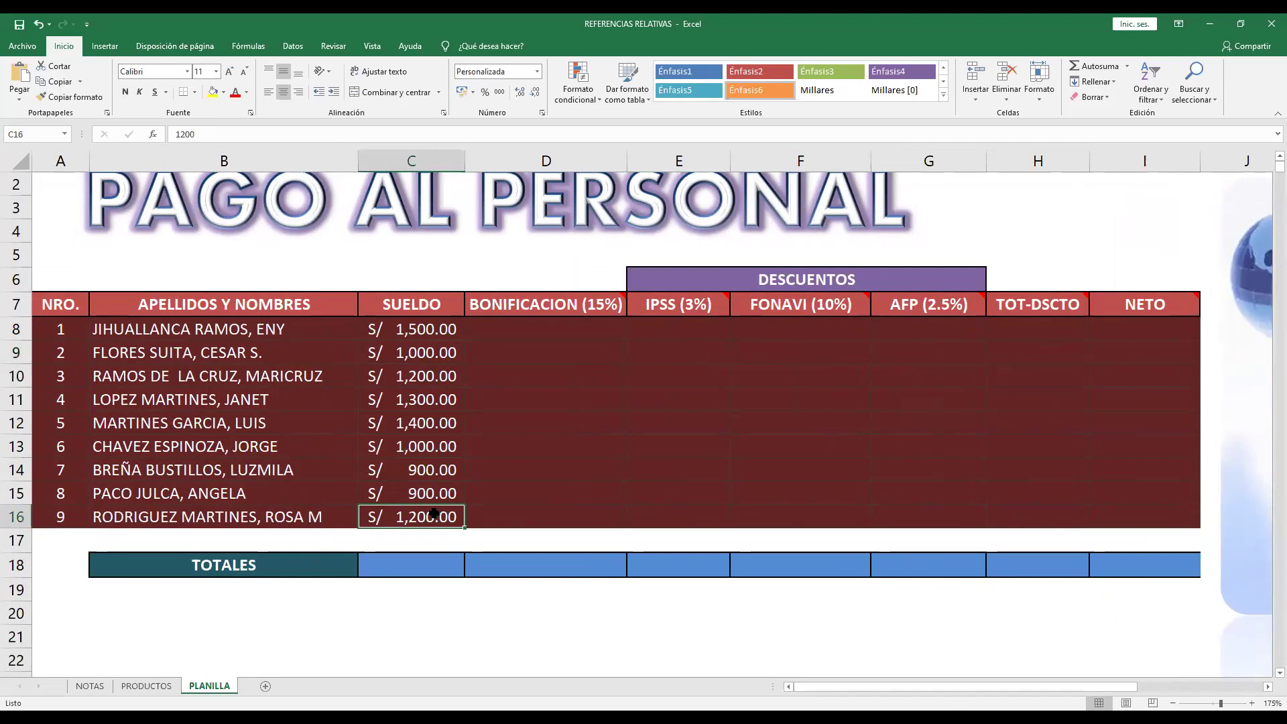
left_click_drag(435, 332, 447, 496)
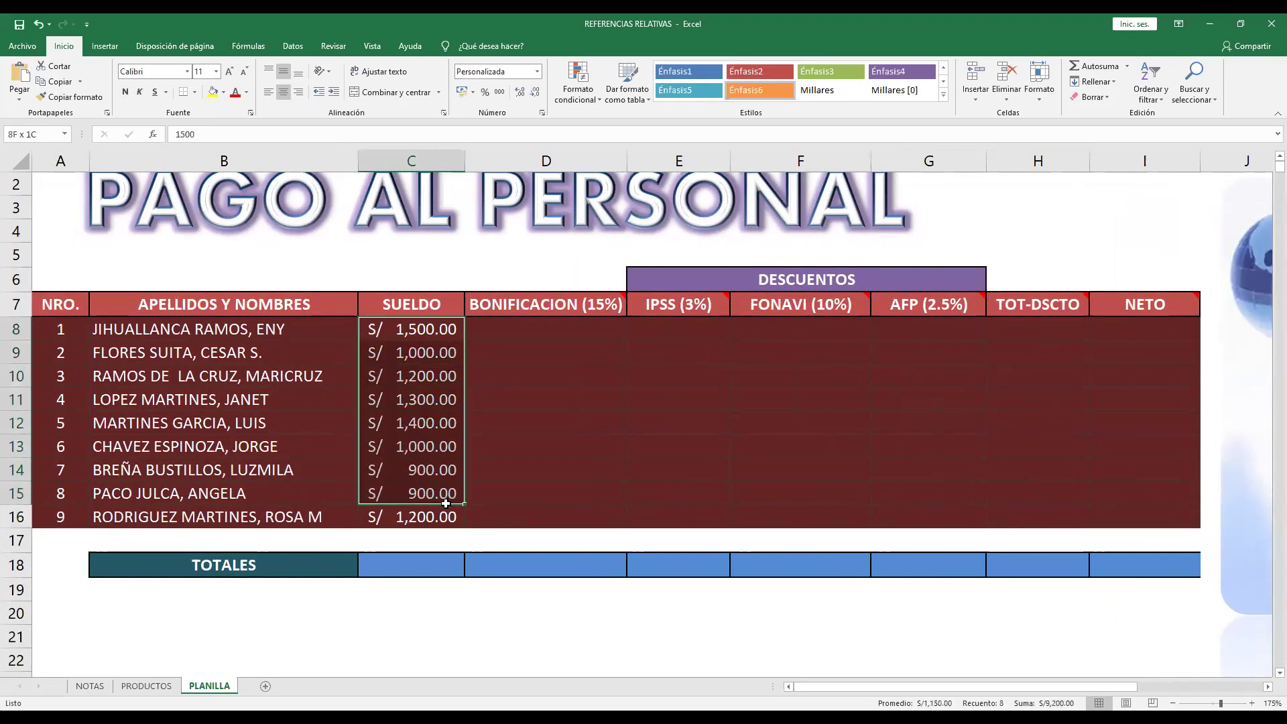
left_click(582, 347)
left_click(568, 306)
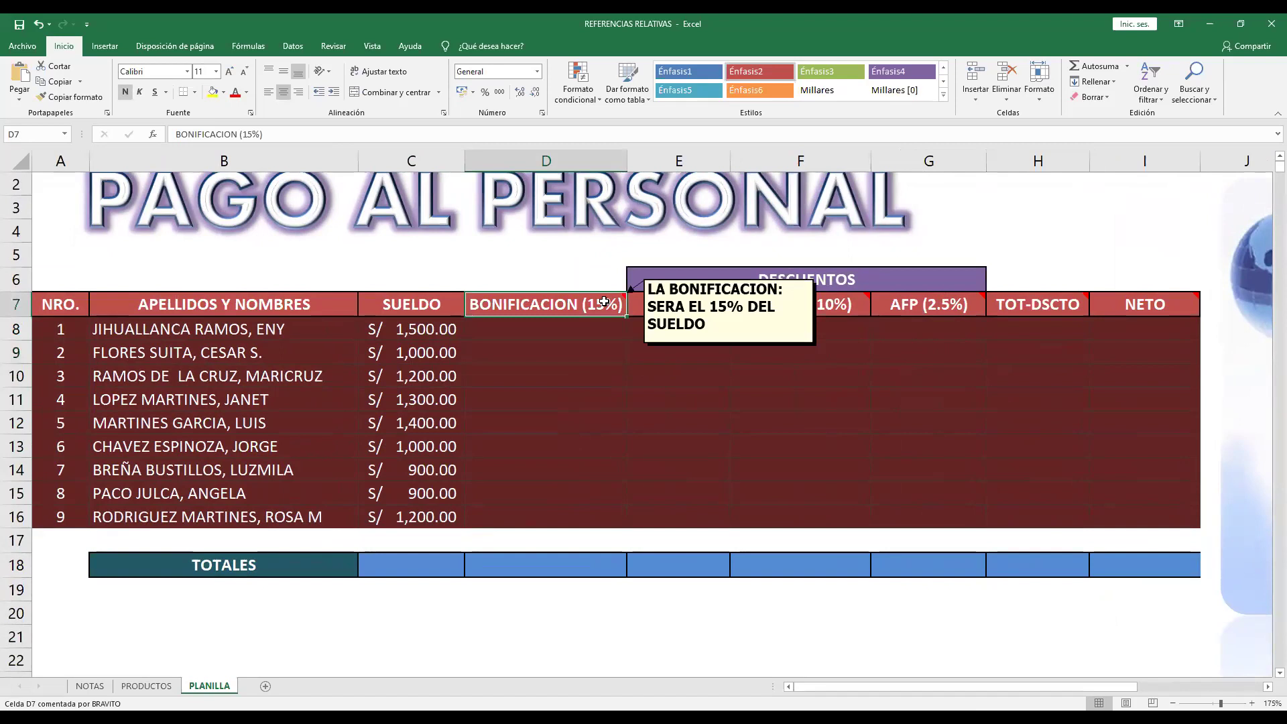
left_click(449, 323)
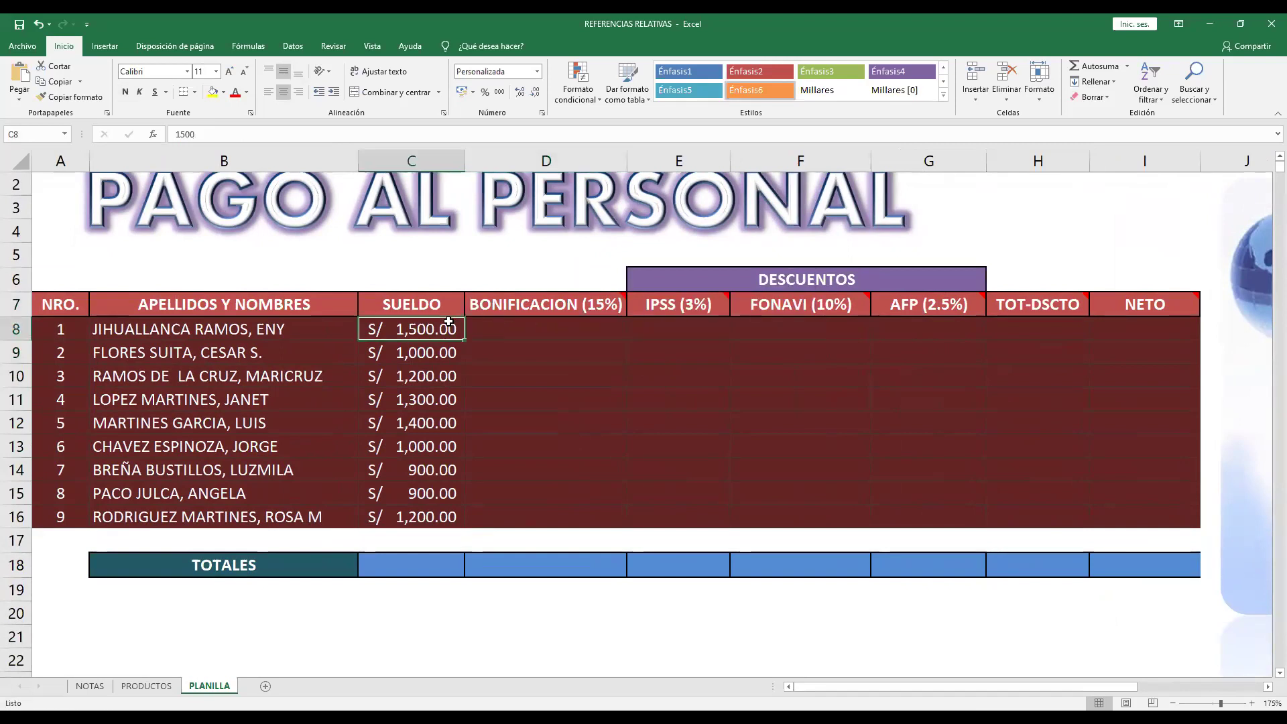
left_click(716, 301)
mouse_move(679, 304)
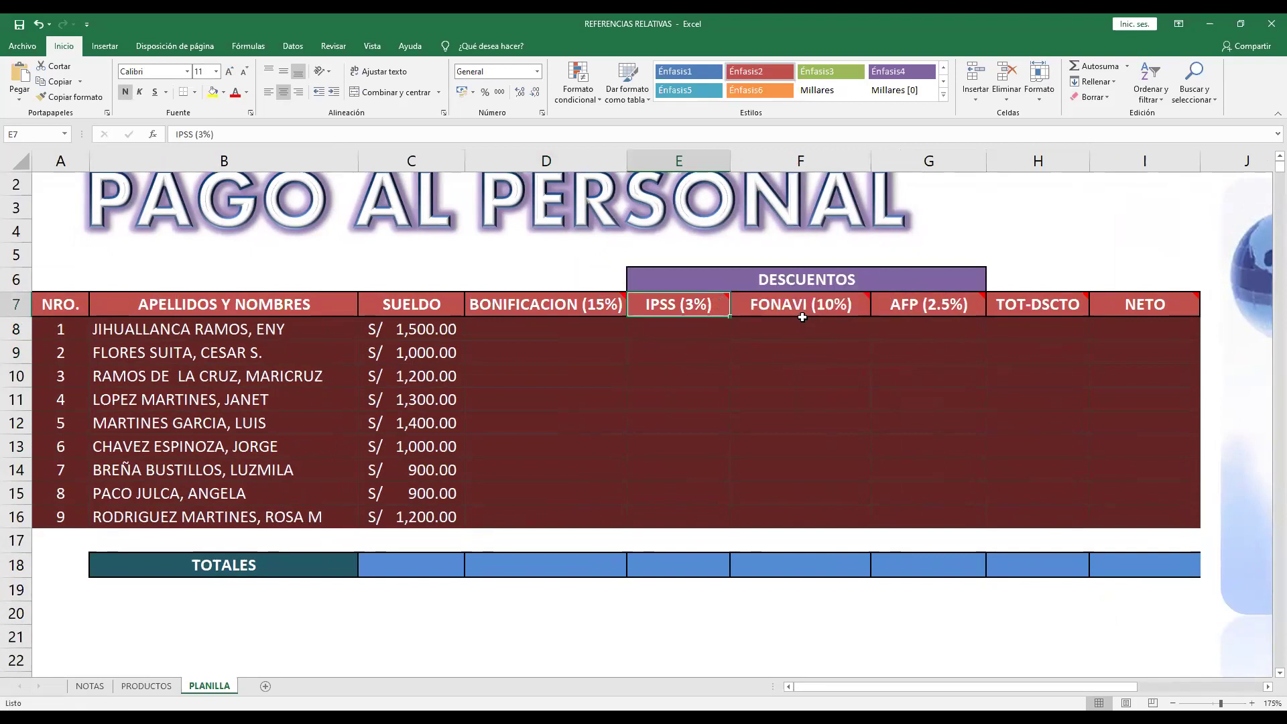
left_click(802, 308)
left_click(898, 303)
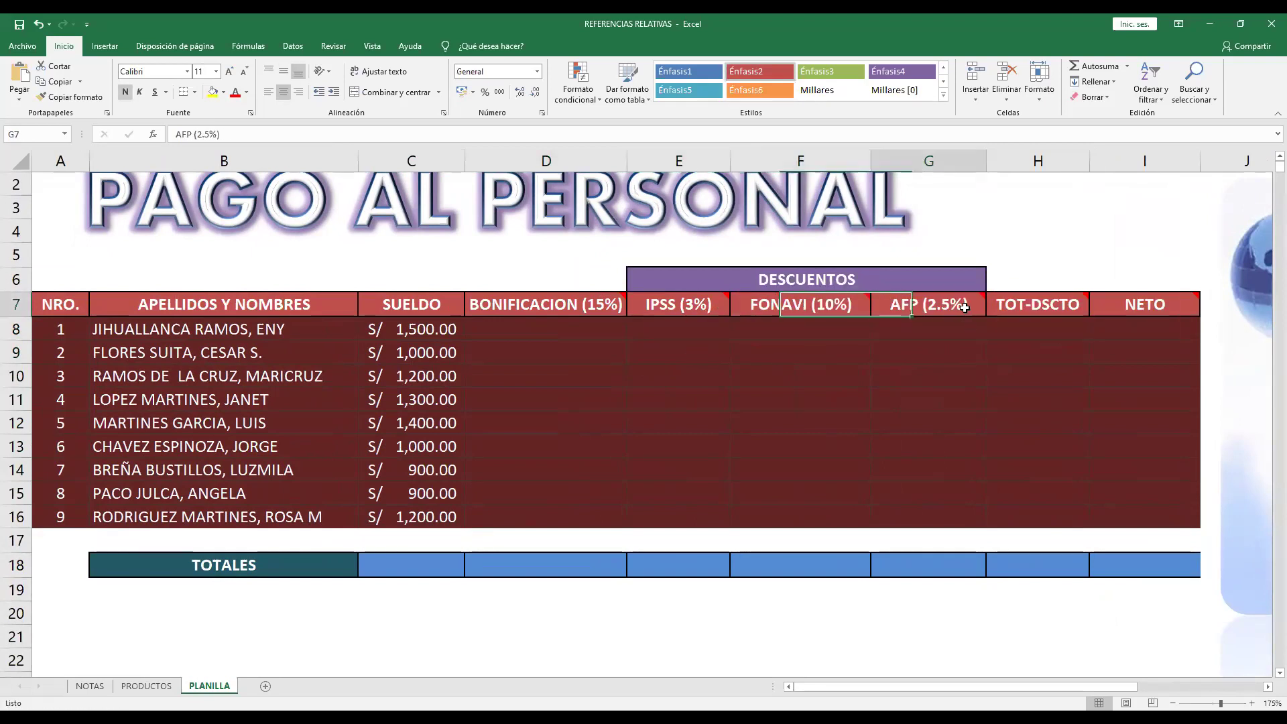
key("Right")
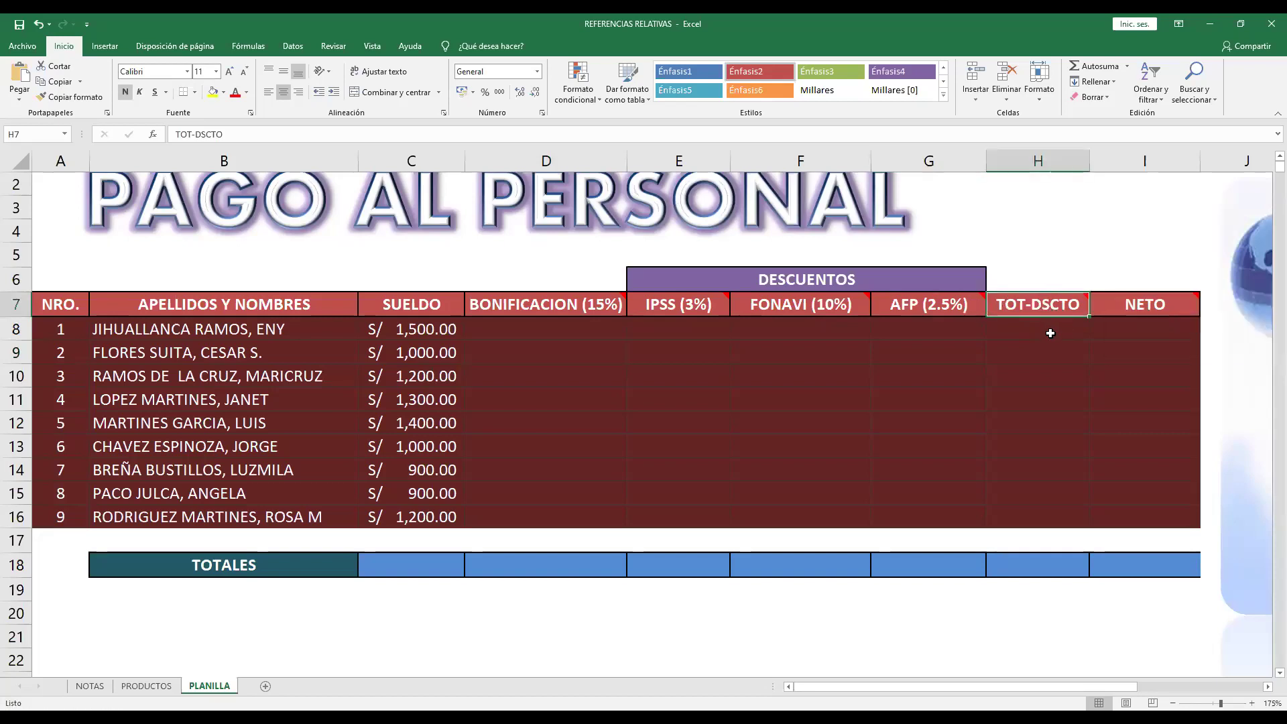
left_click(736, 399)
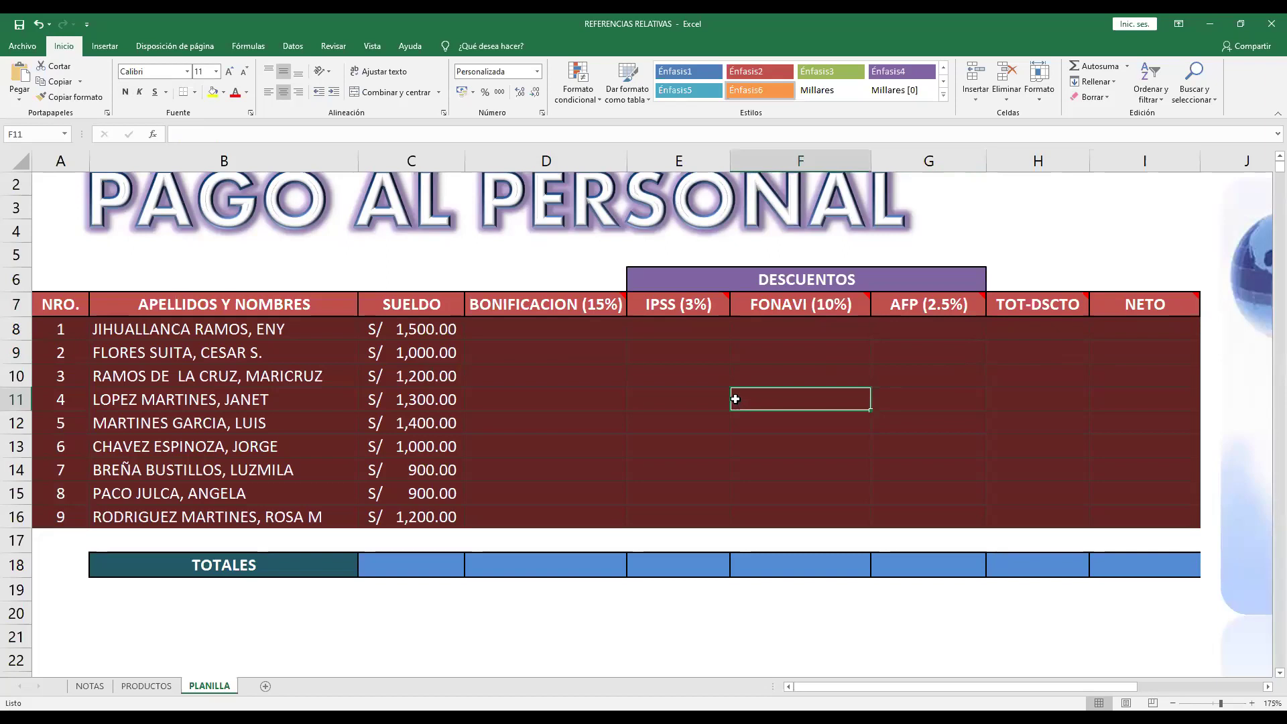
left_click(586, 329)
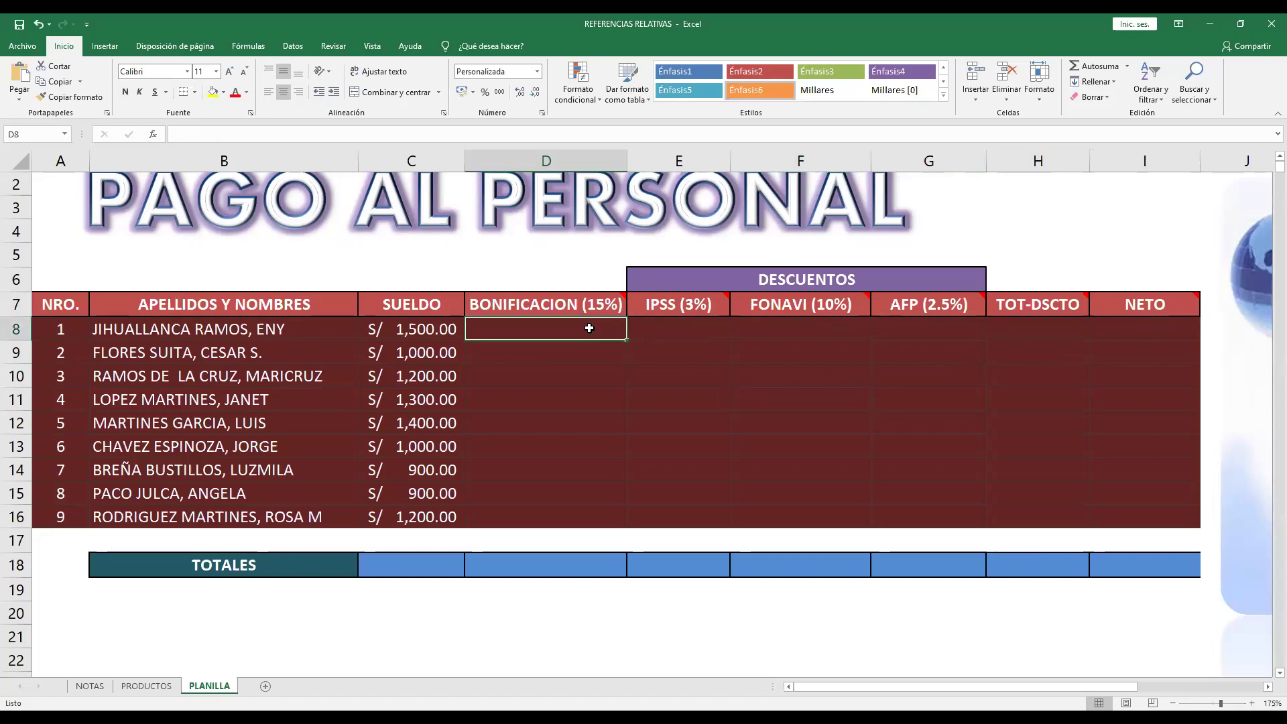
Step: Enter the first employee's 15% bonus formula on salary C8 in D8
type("=")
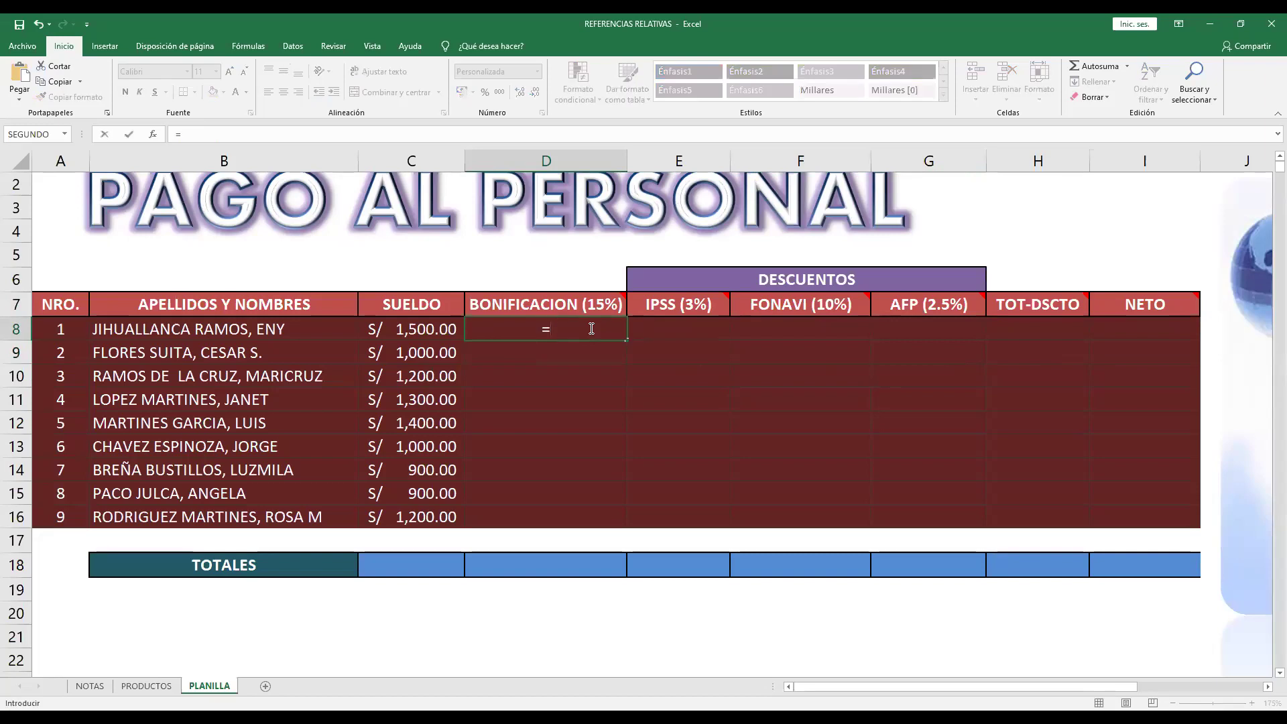
left_click(415, 327)
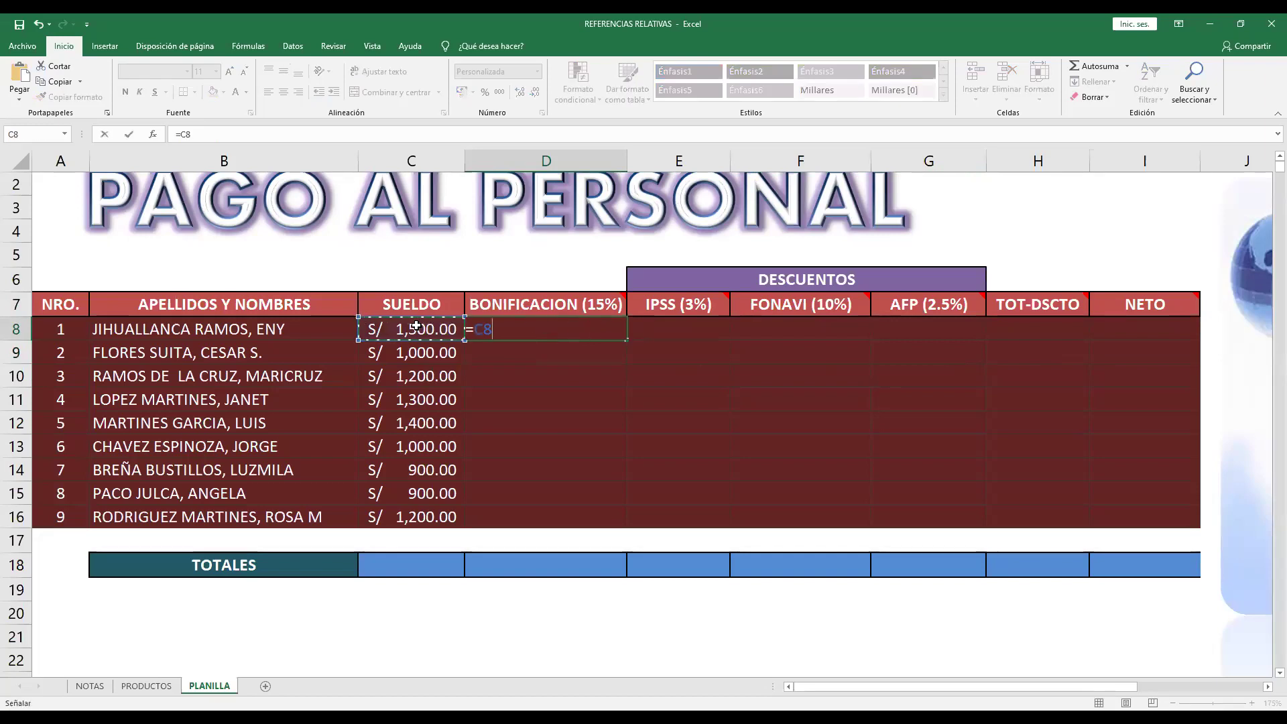
type("*")
left_click(367, 138)
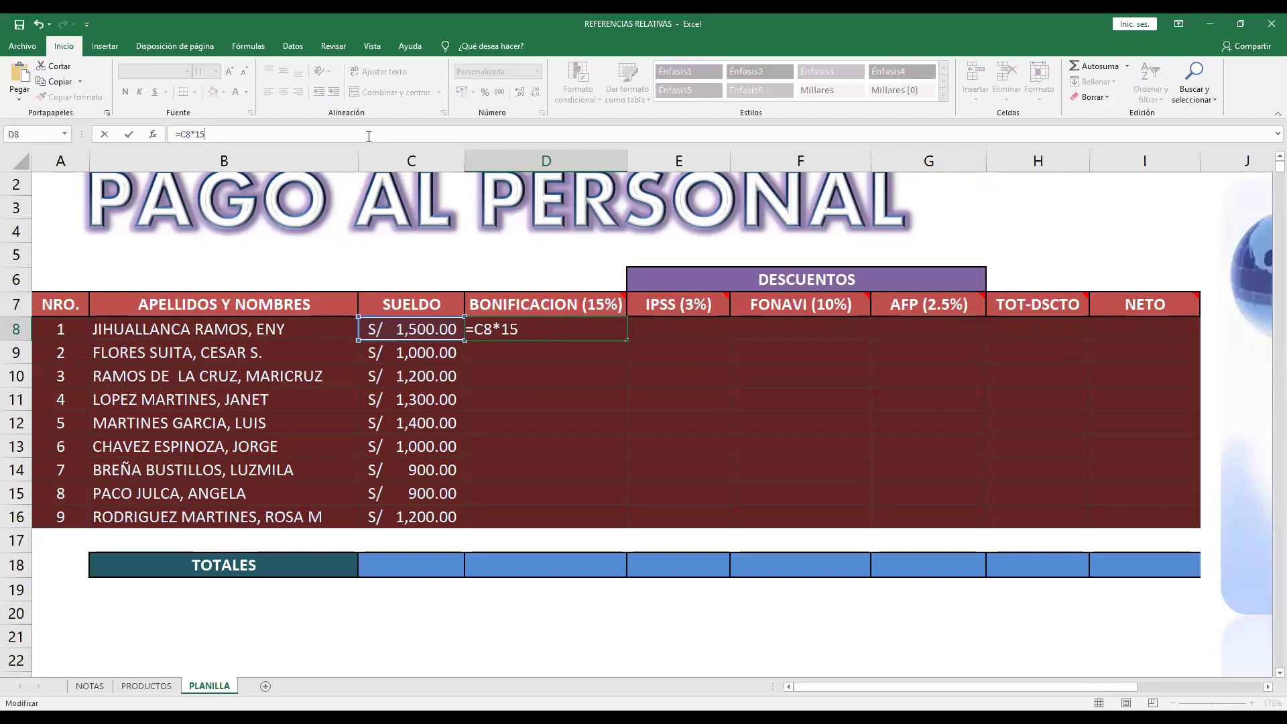
type("%")
type("0.")
key("Return")
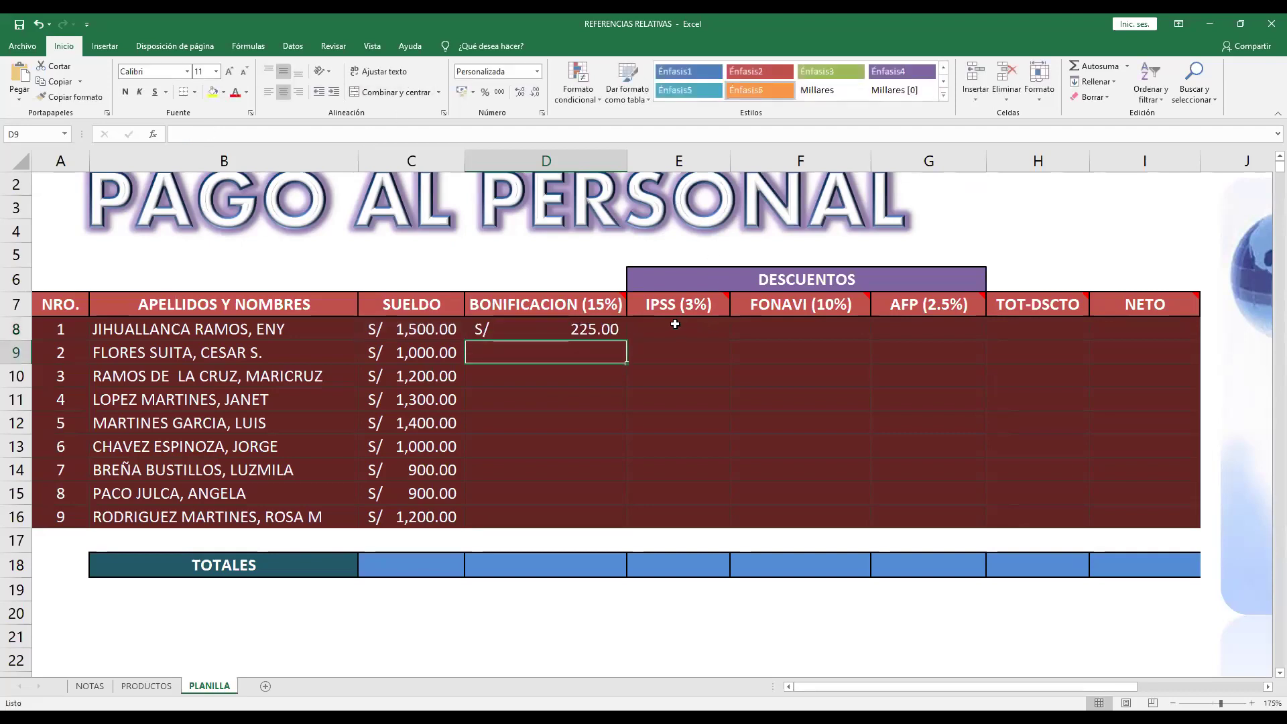
Step: Give the D8 bonus the Contabilidad format and fill it down to all employees
left_click(597, 327)
left_click(540, 72)
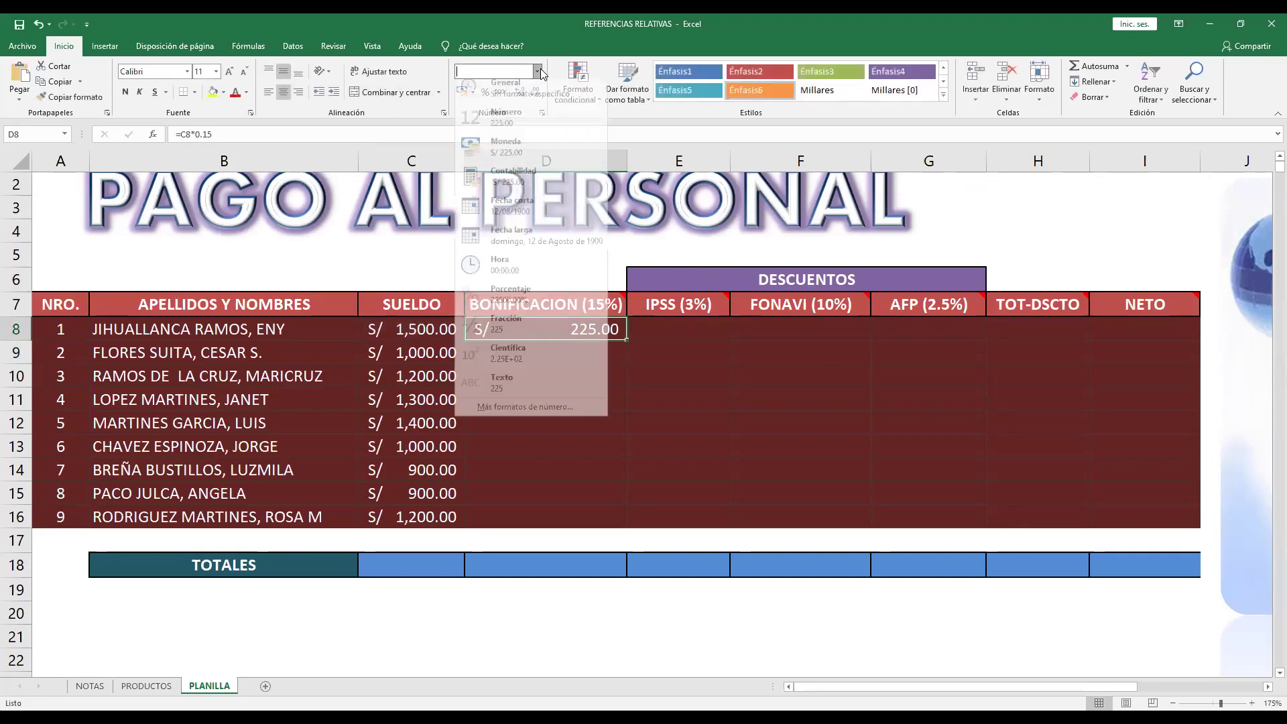
left_click(545, 175)
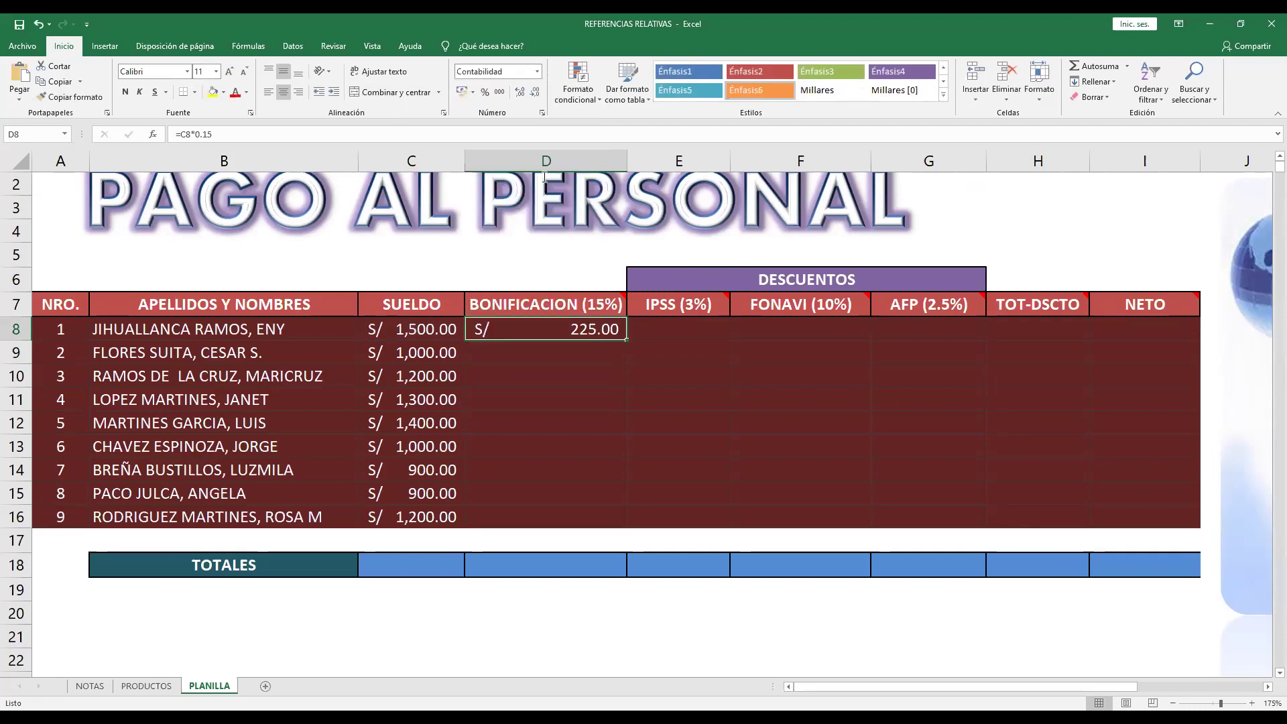
double_click(626, 342)
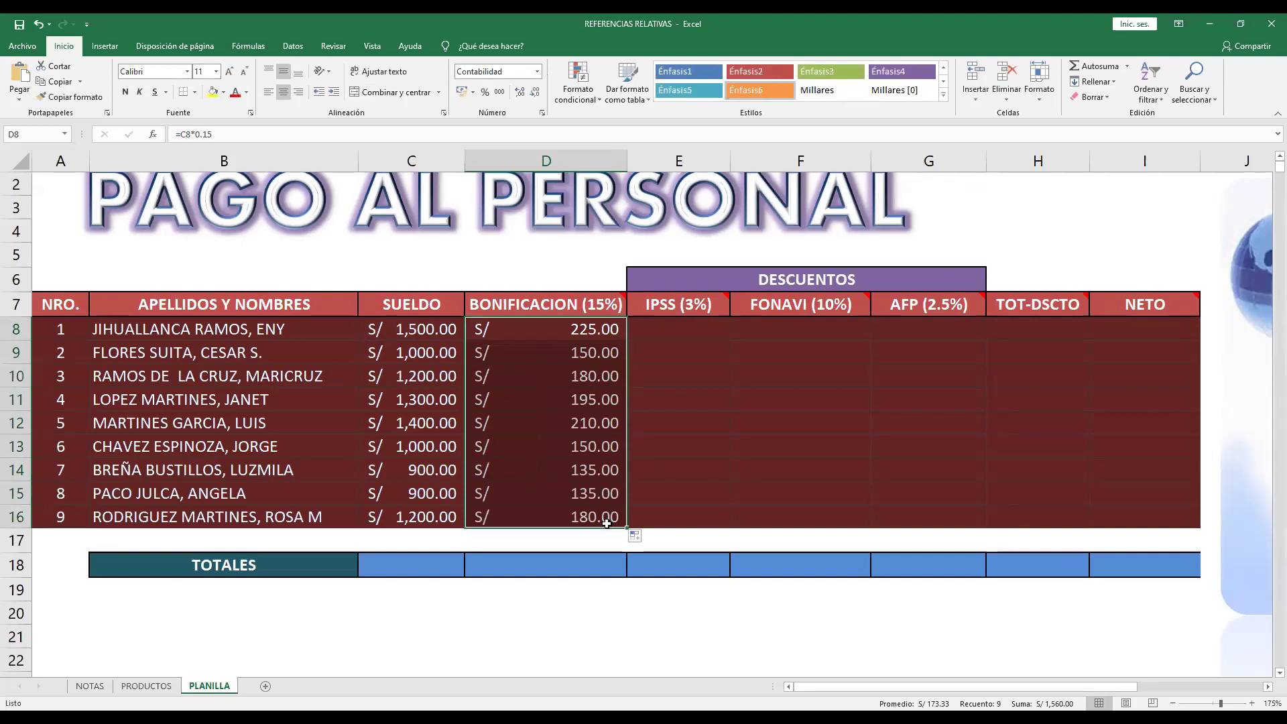
Step: Review and confirm the bonus formula =C8*0.15 in D8
left_click(439, 333)
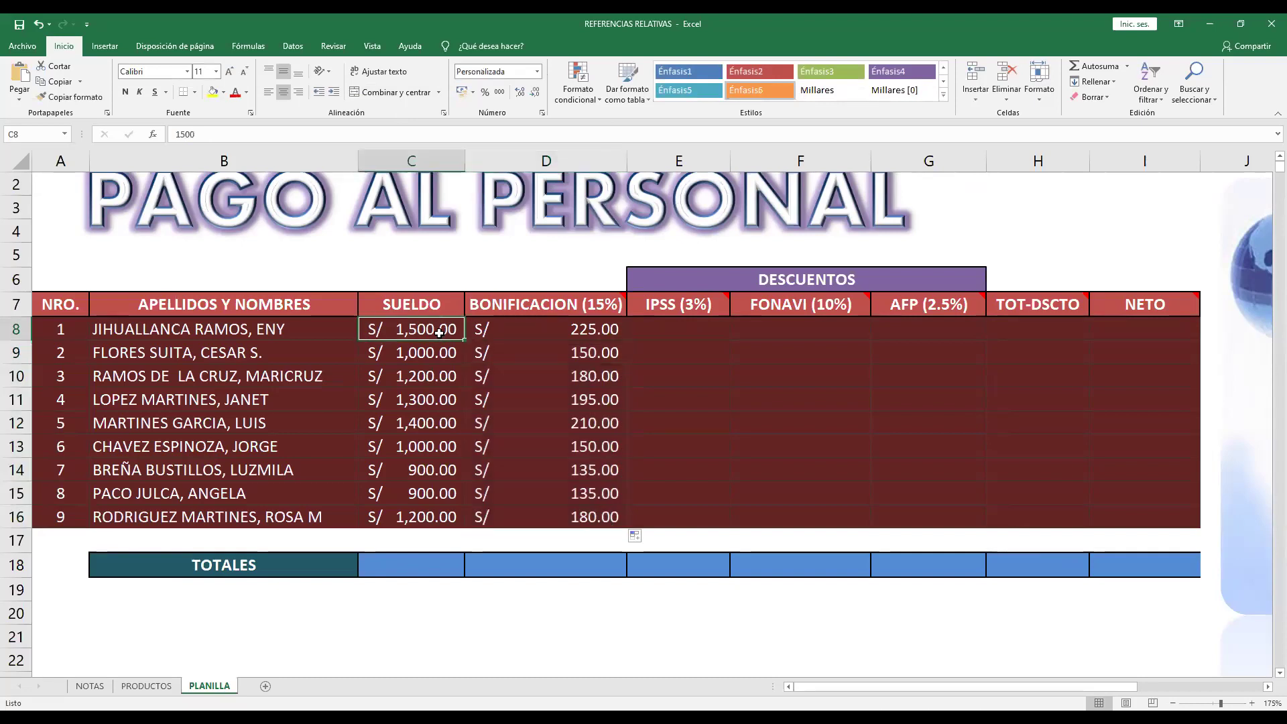
double_click(553, 330)
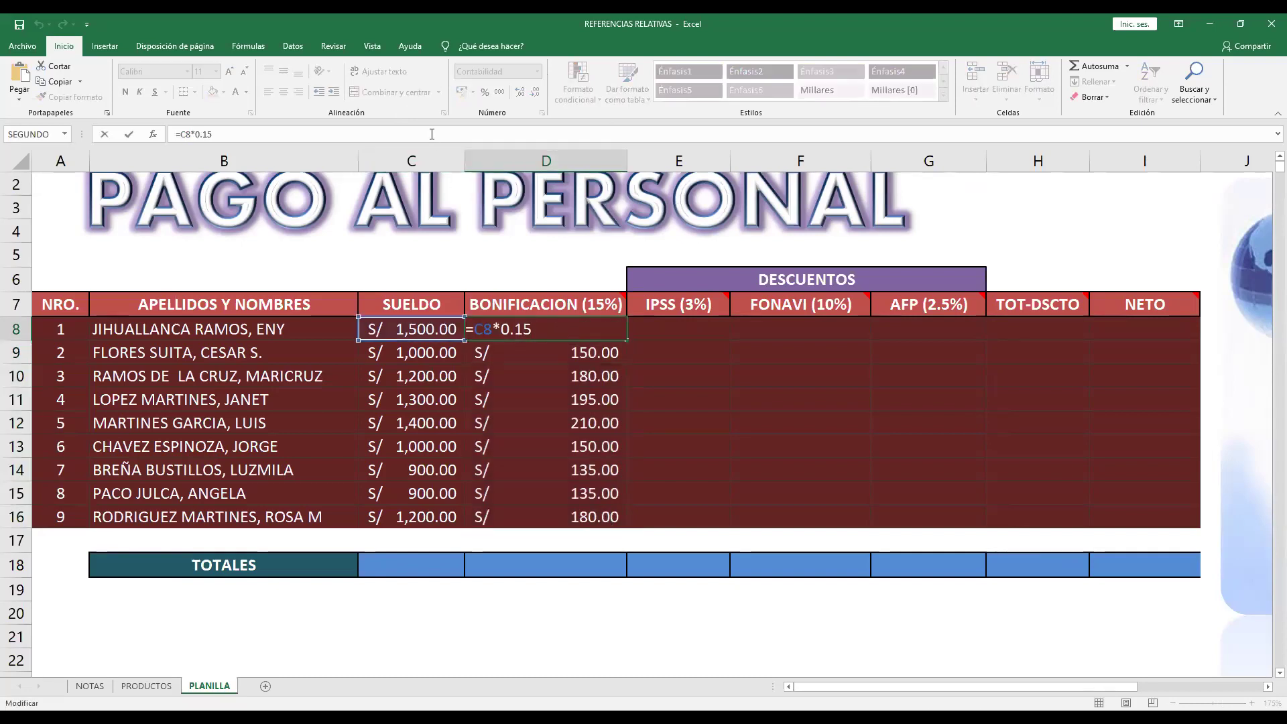
left_click(411, 132)
key("Return")
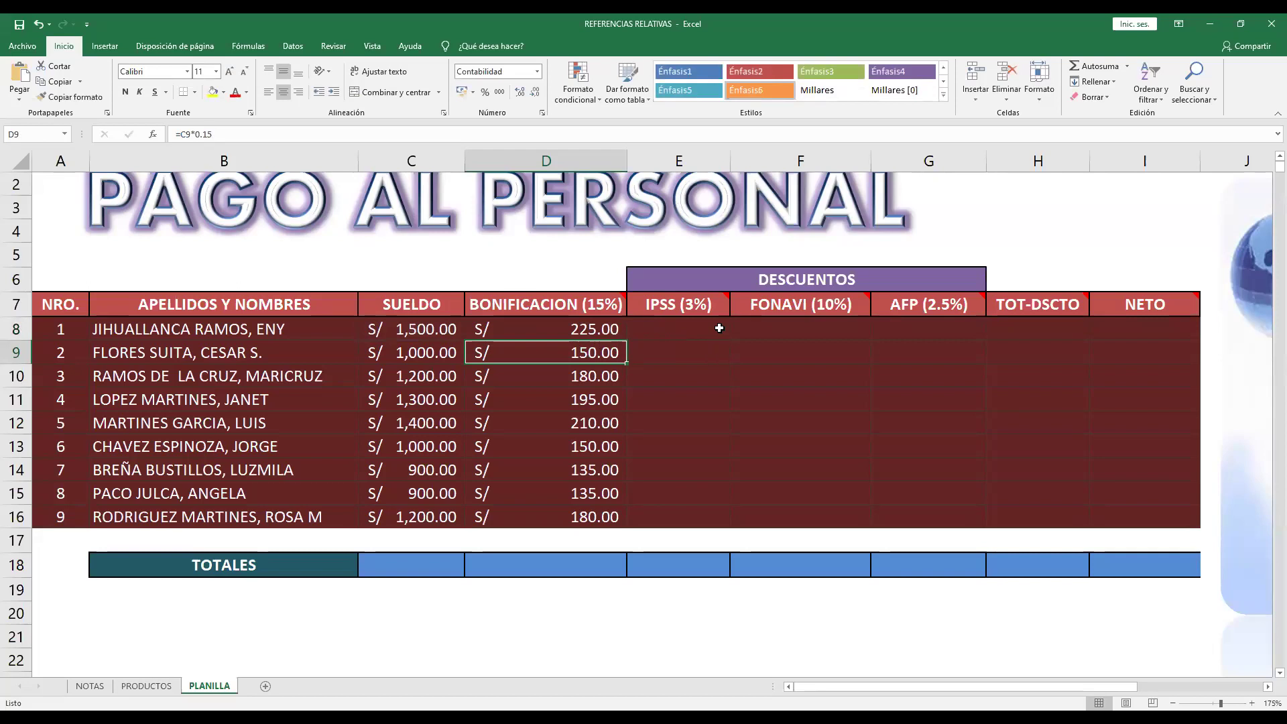
Step: Enter the IPSS formula =C8*0.03 in E8 and fill it down to row 16
left_click(720, 328)
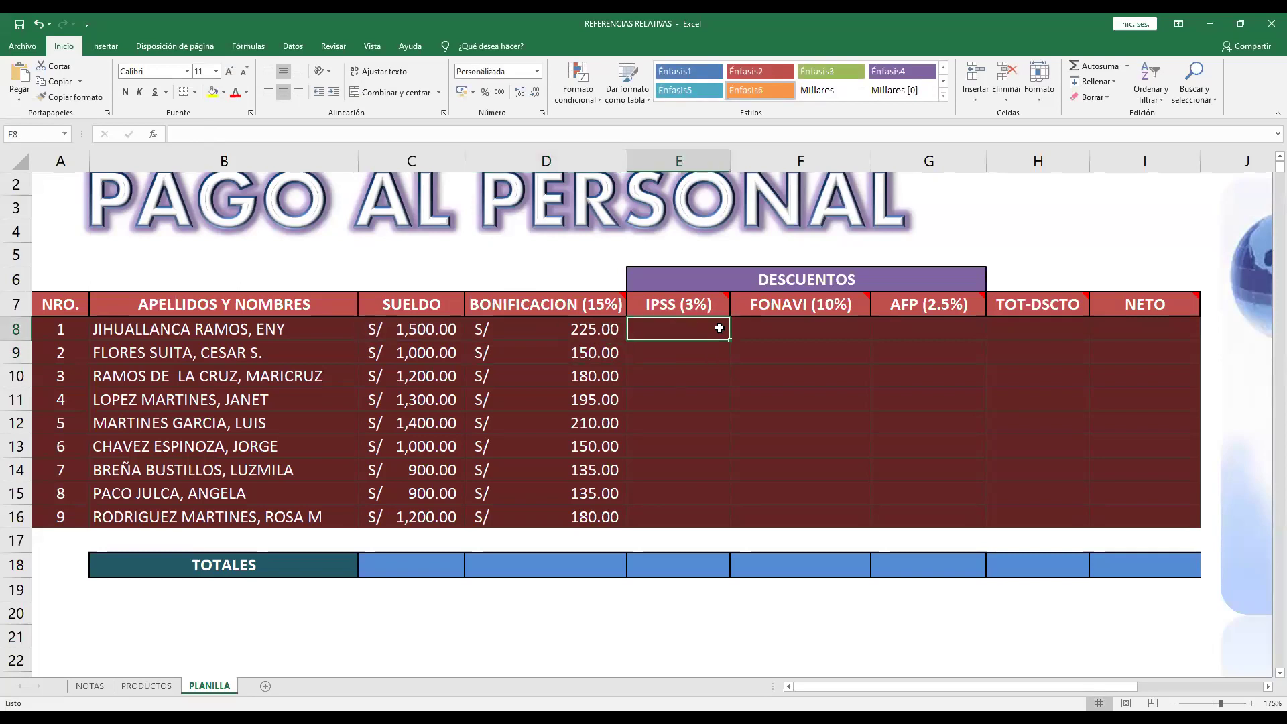
type("=")
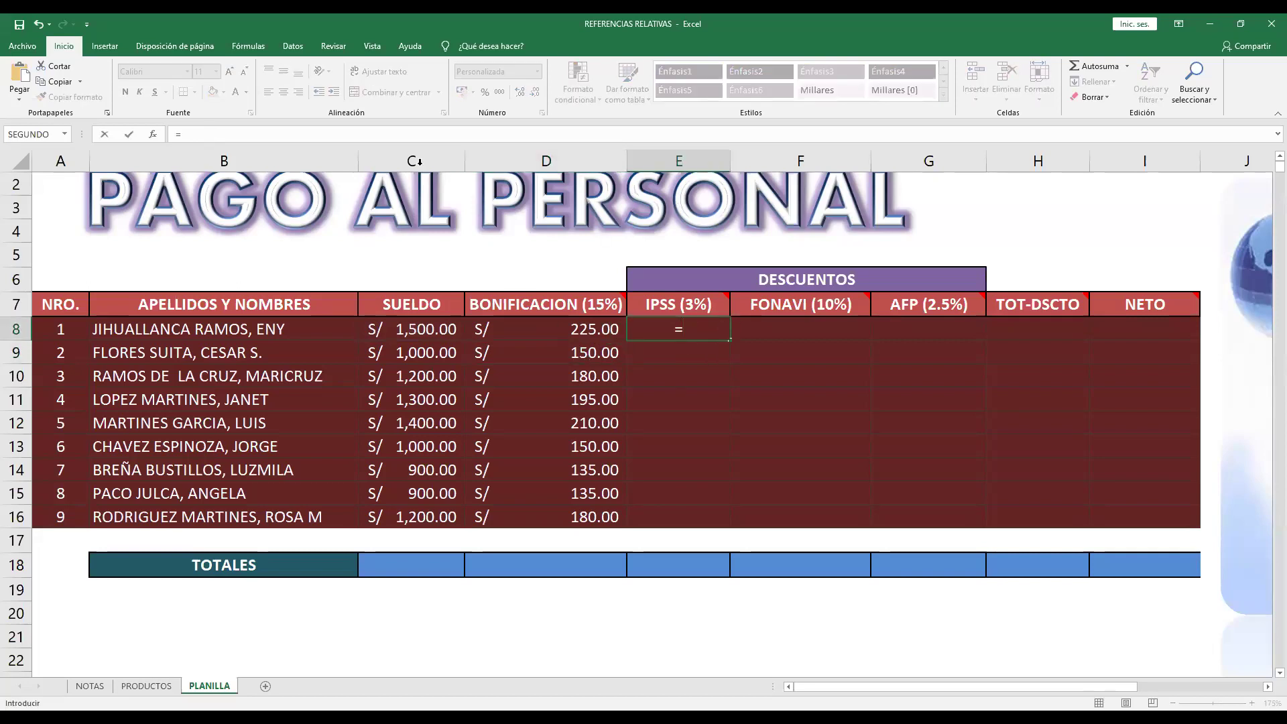
left_click(373, 135)
left_click(444, 327)
type("*")
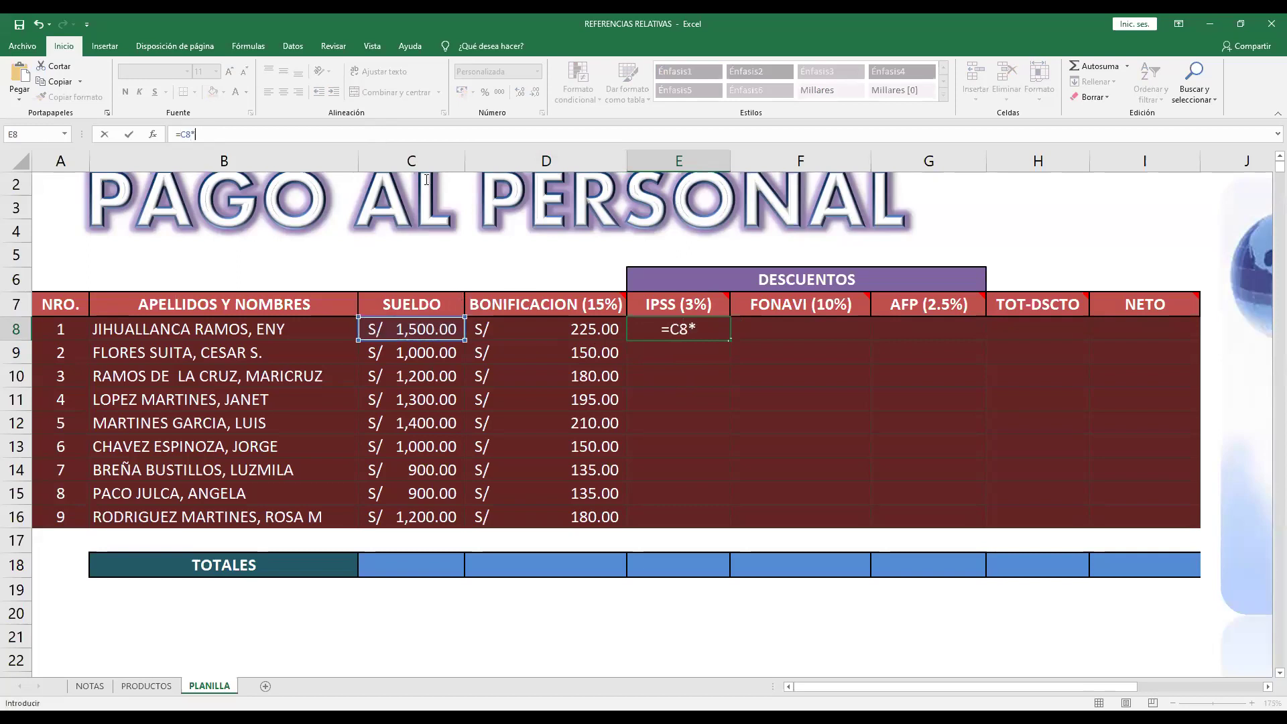
type("0.0")
type("3")
key("Return")
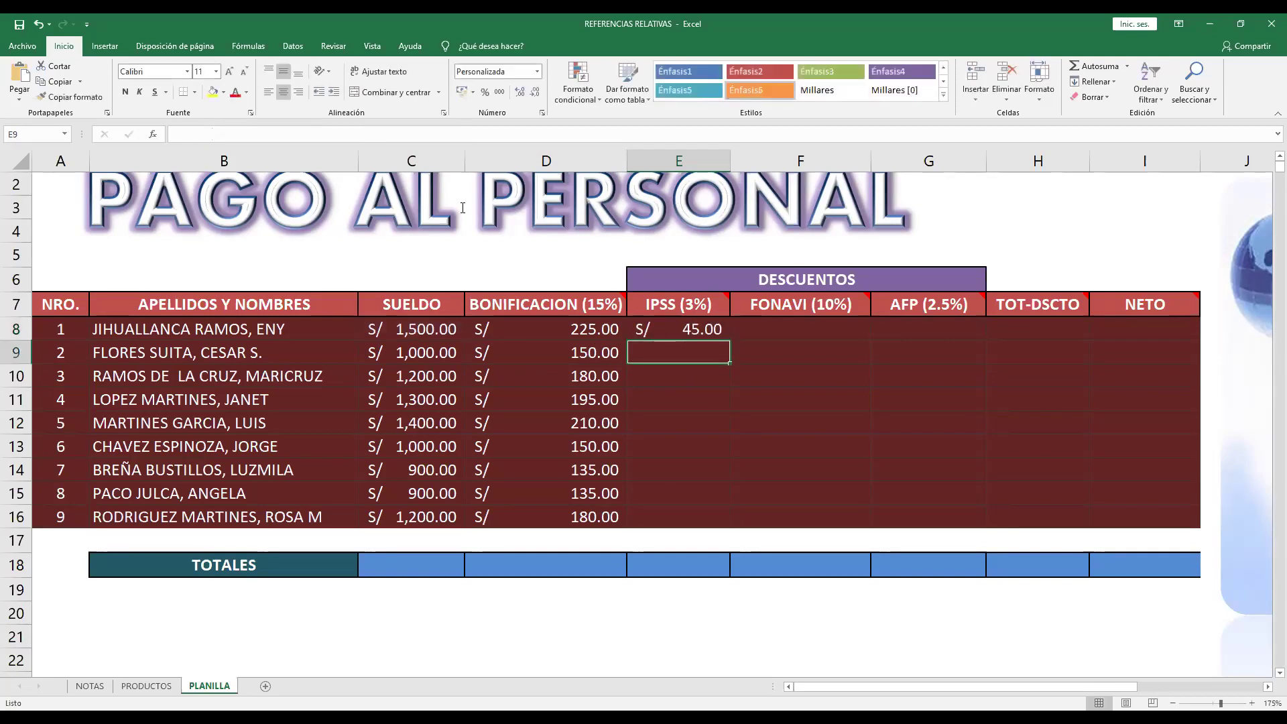
left_click(691, 324)
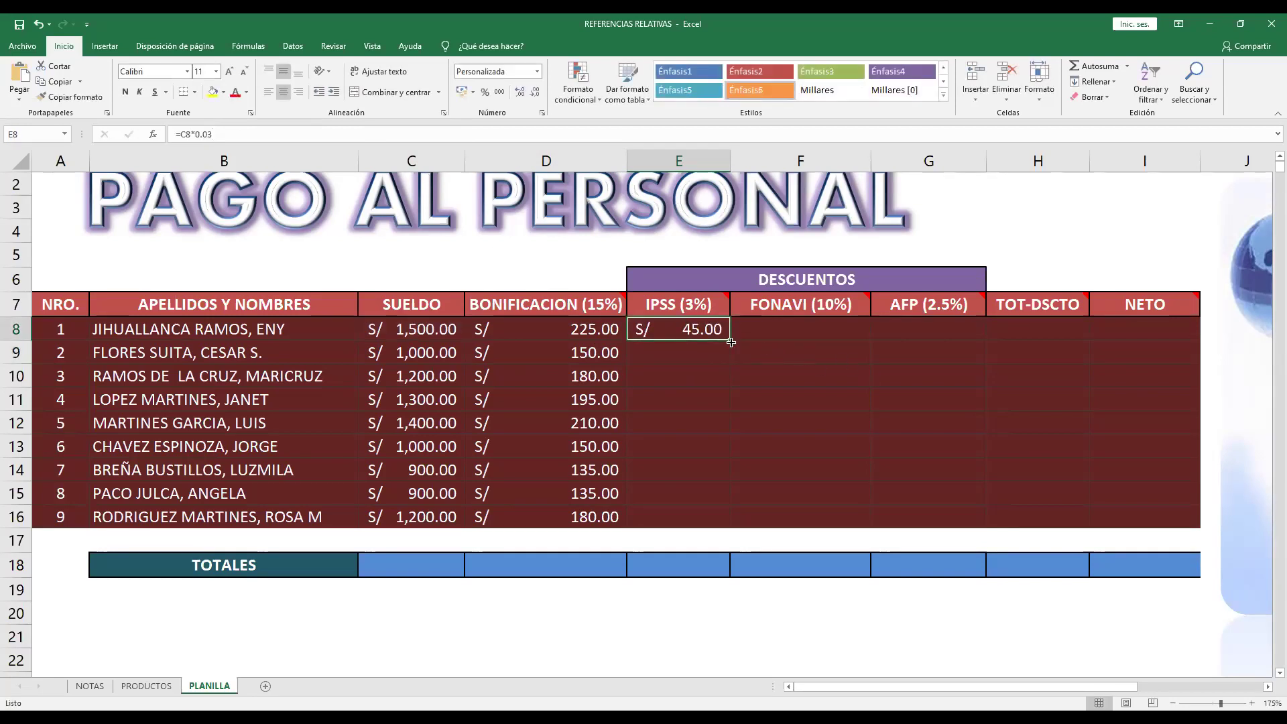
double_click(731, 342)
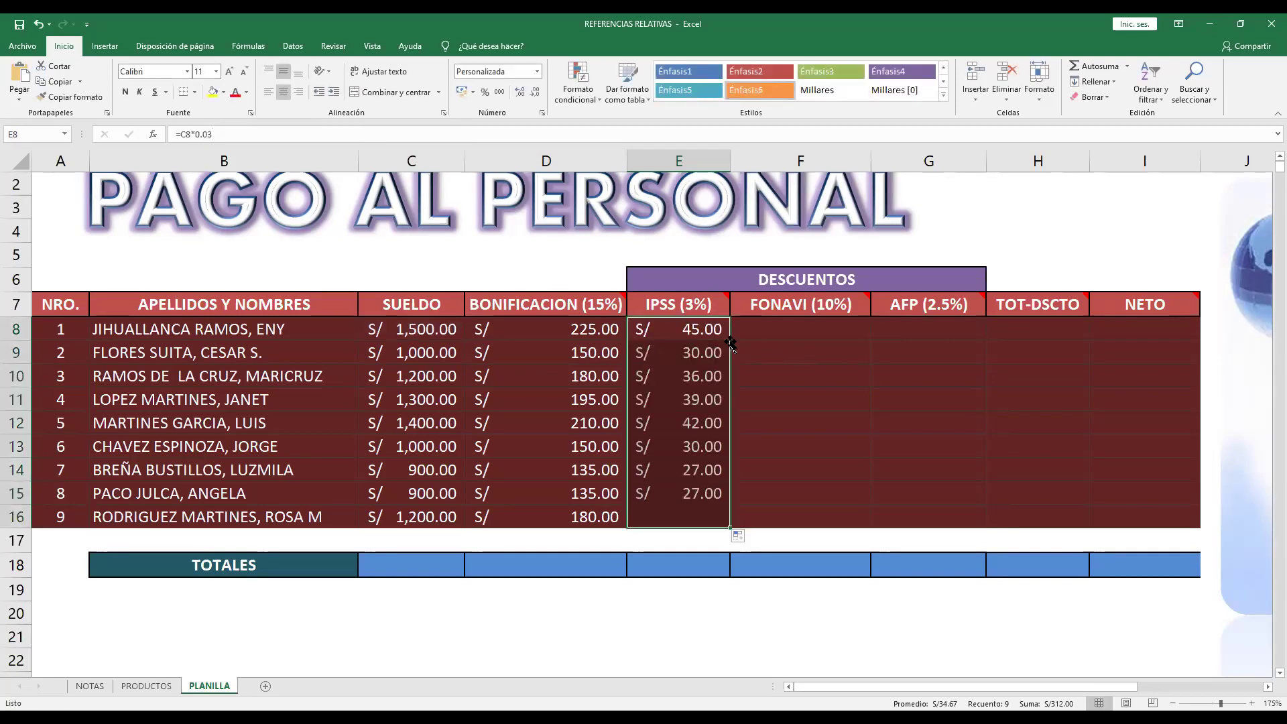
Step: Enter the FONAVI formula =C8*0.1 in F8 and copy it down to F16
left_click(819, 329)
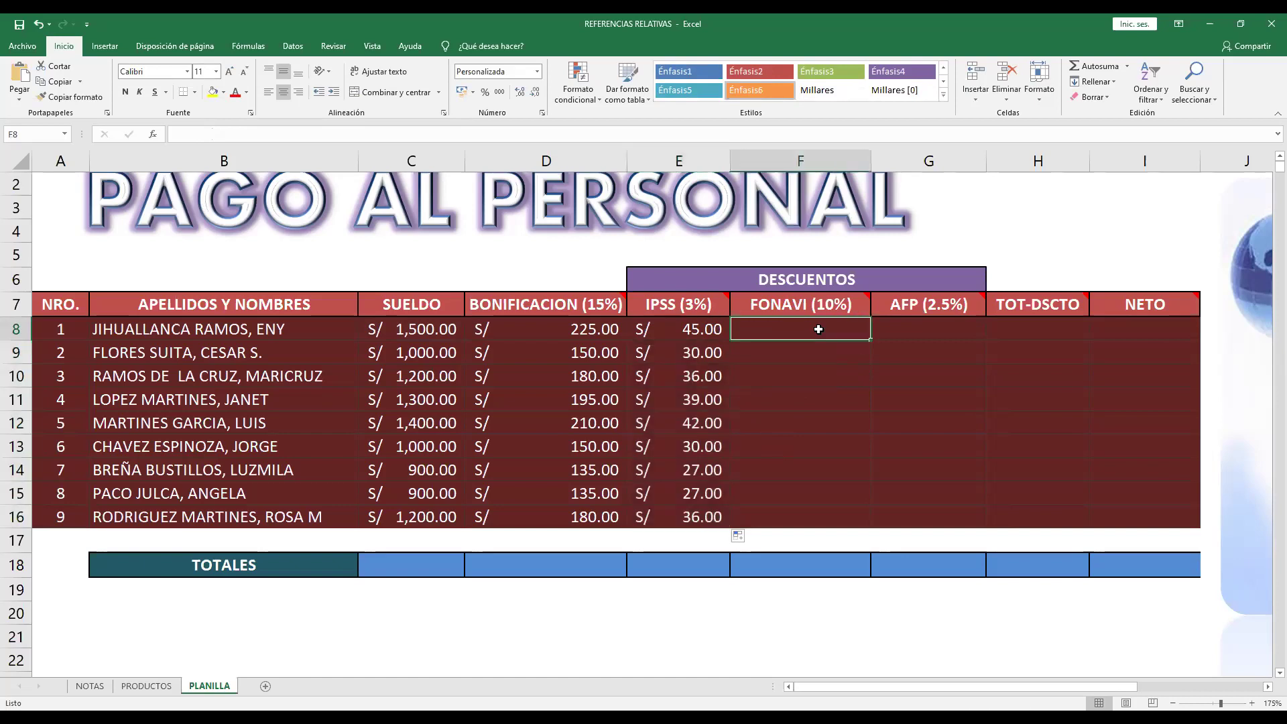
type("=")
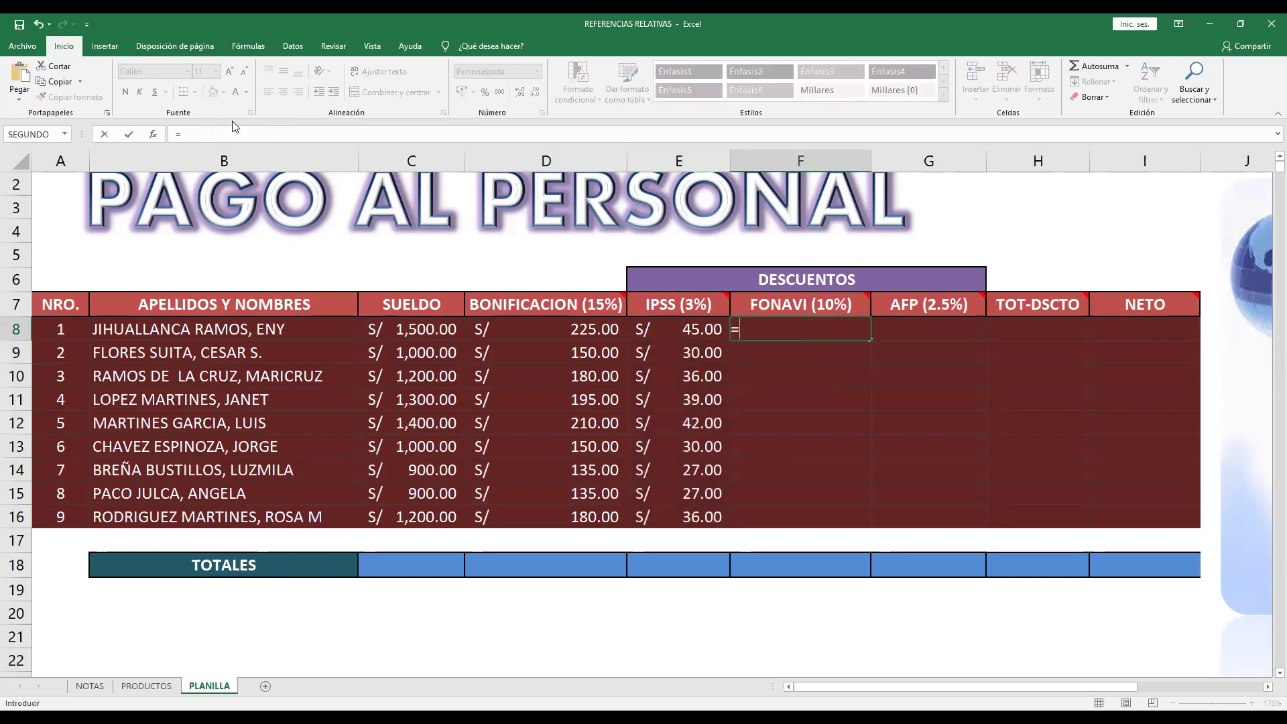
left_click(234, 127)
left_click(429, 328)
type("*0.1")
key("Return")
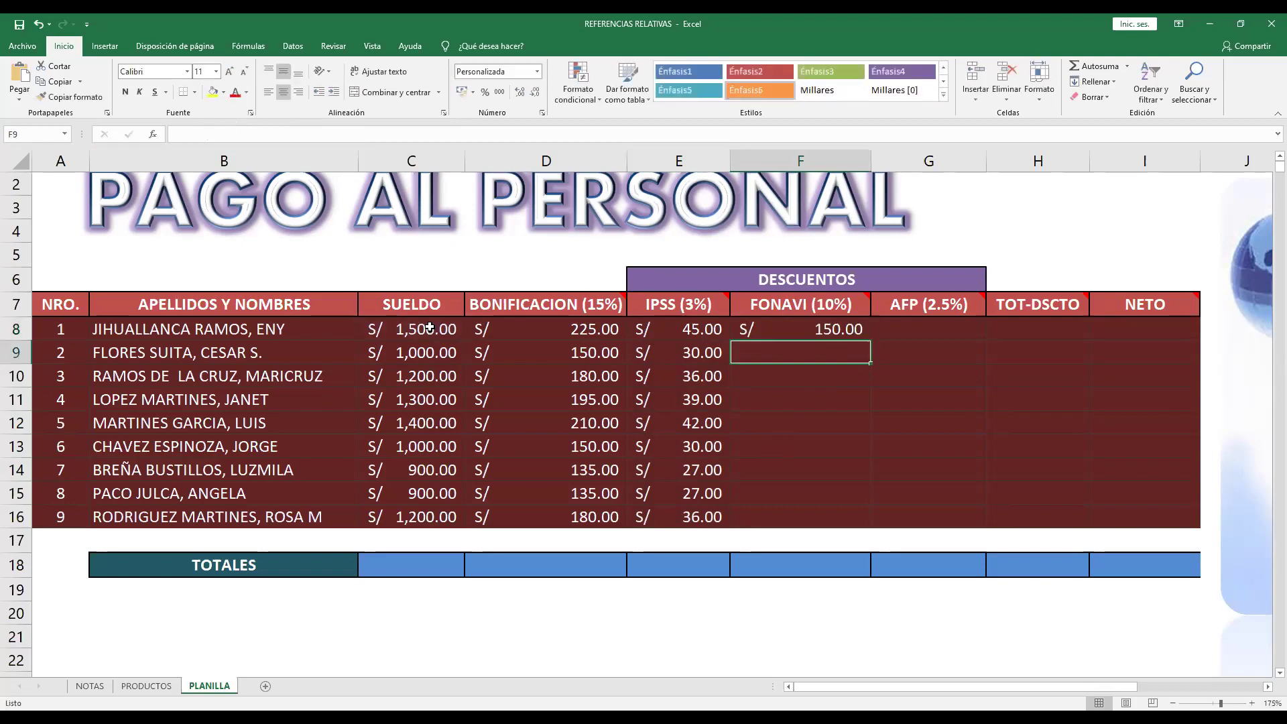
left_click(839, 325)
left_click_drag(869, 341, 870, 521)
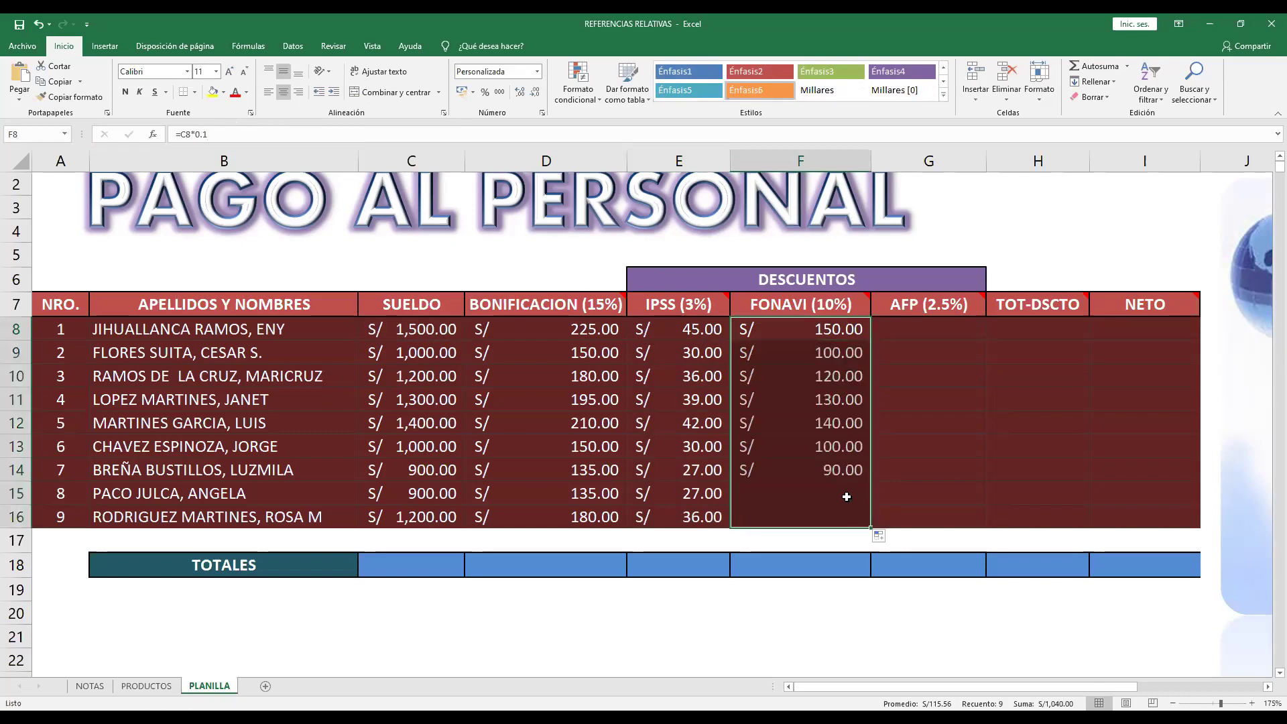
Step: Enter the AFP formula =C8*2.5% in G8 and copy it down to G16
left_click(945, 336)
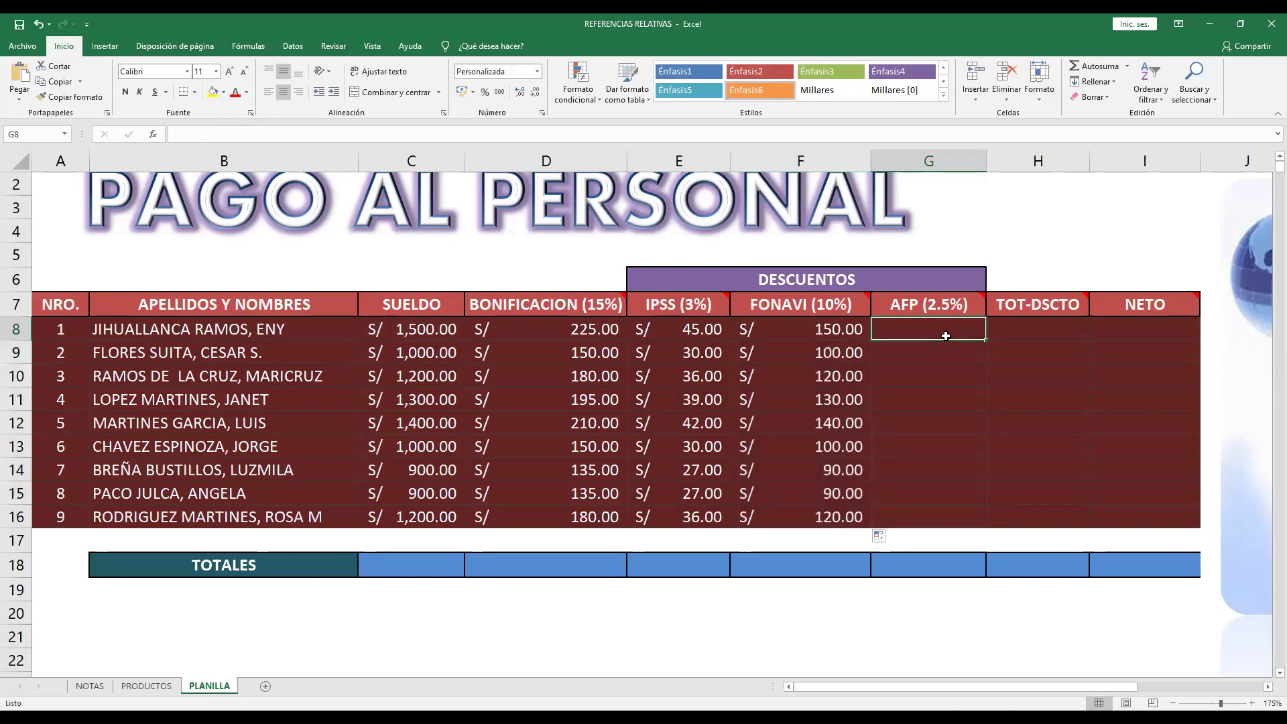
type("=")
left_click(447, 324)
left_click(341, 136)
type("*2.5")
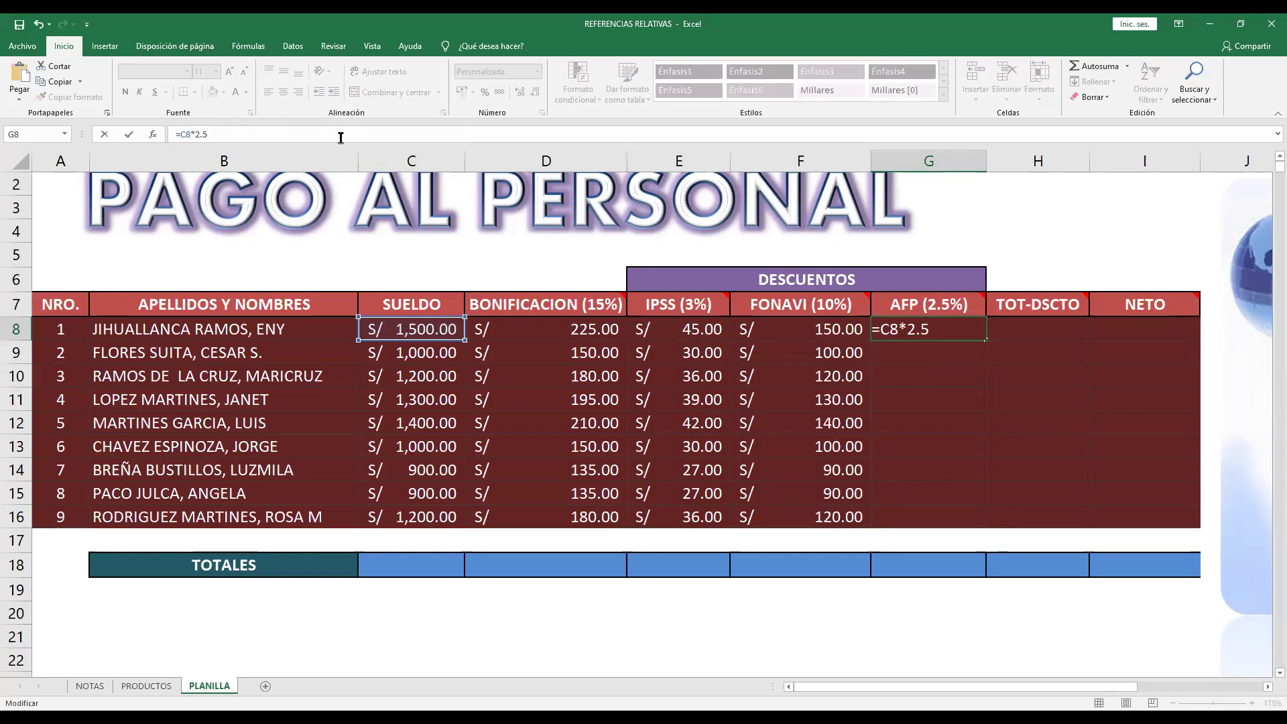
type("%")
key("Return")
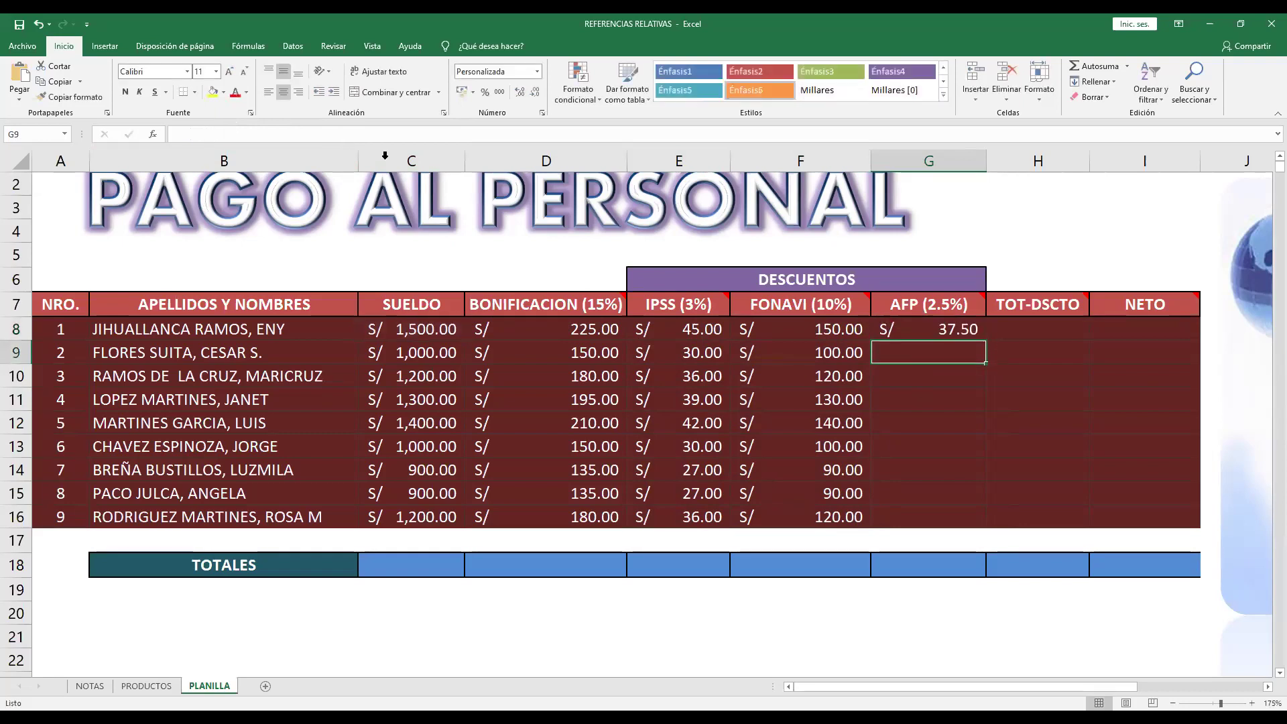
left_click(980, 320)
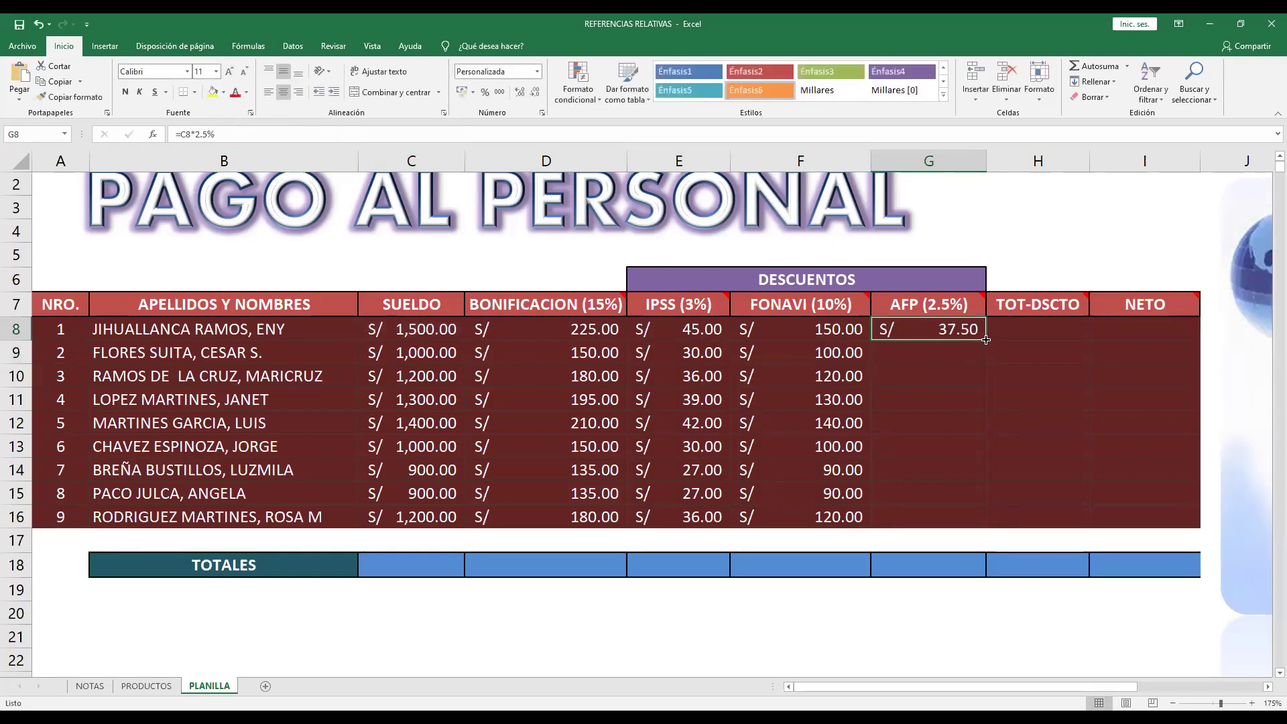
left_click_drag(986, 340, 985, 528)
left_click(1032, 399)
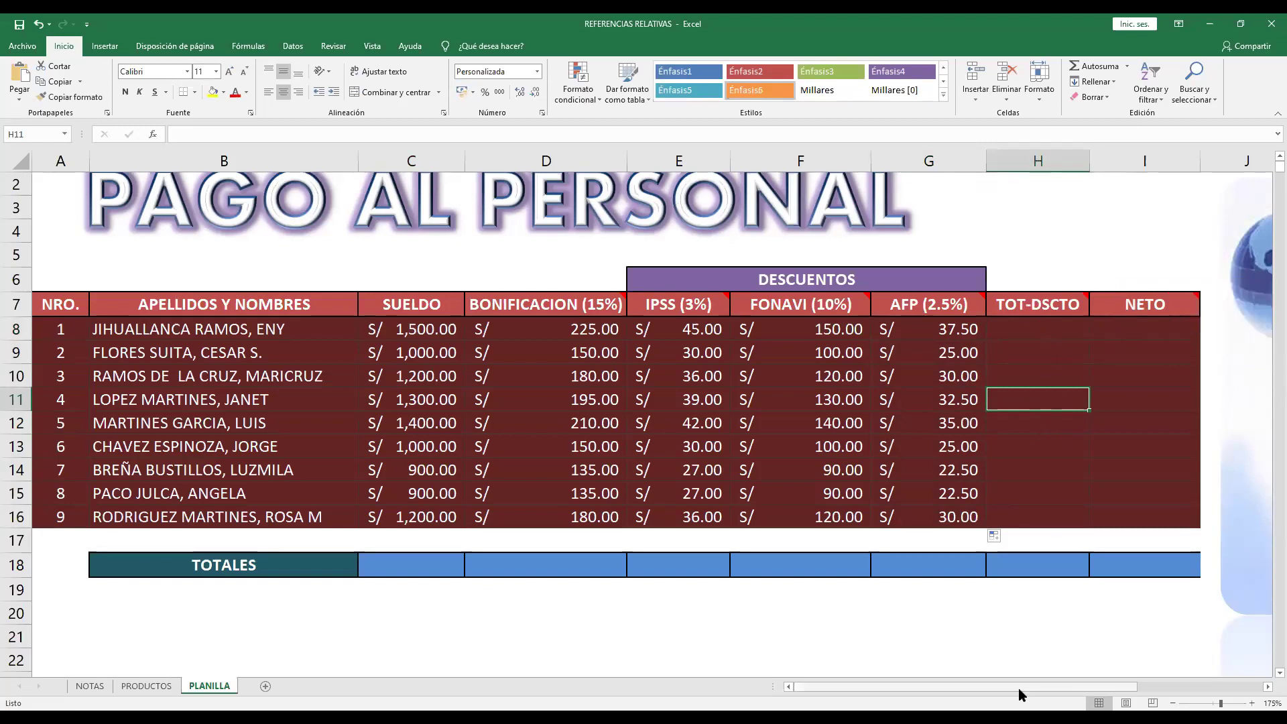
left_click_drag(1019, 688, 1051, 688)
Step: Enlarge the TOT-DSCTO header note in H7 so its full text shows
left_click(997, 307)
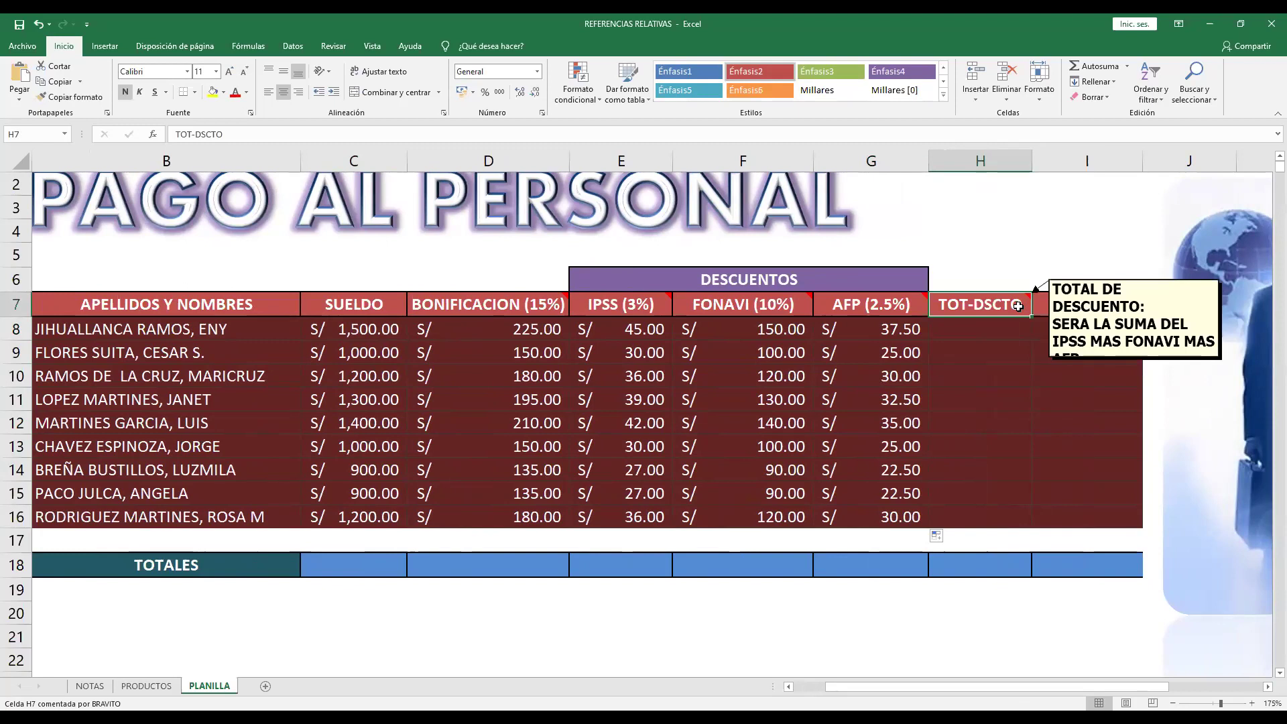
mouse_move(978, 303)
right_click(969, 303)
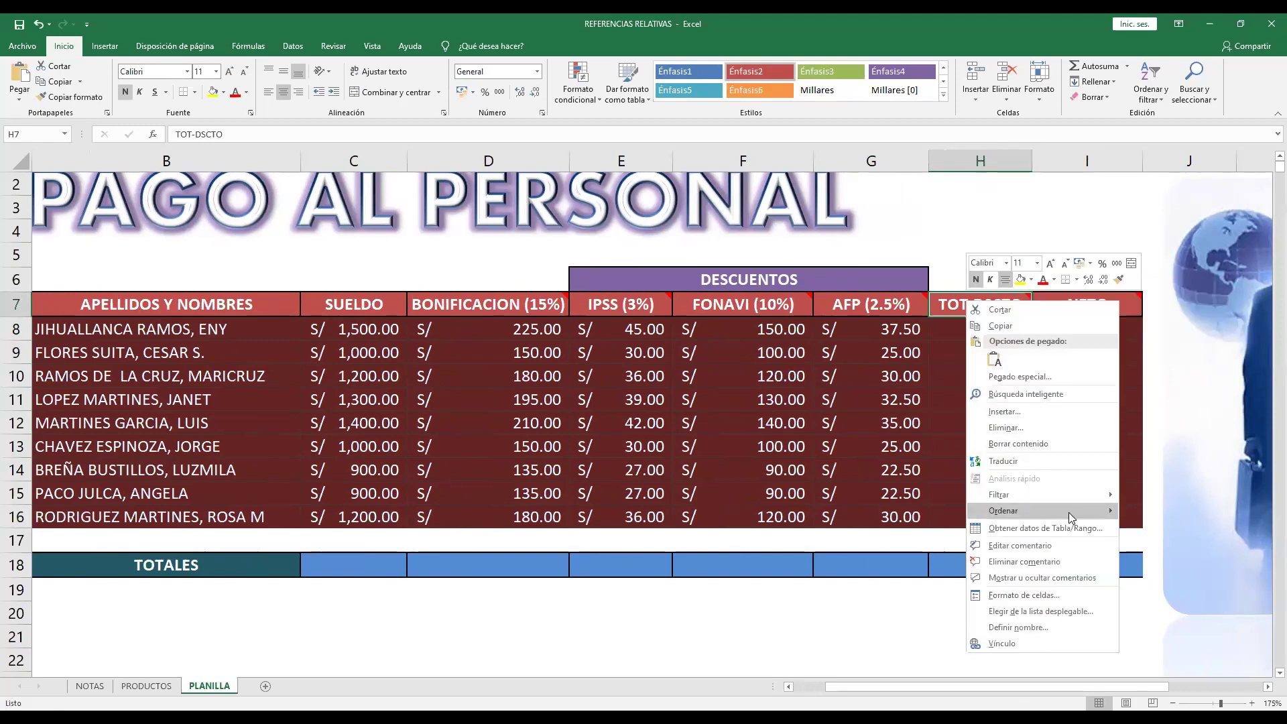
left_click(1071, 545)
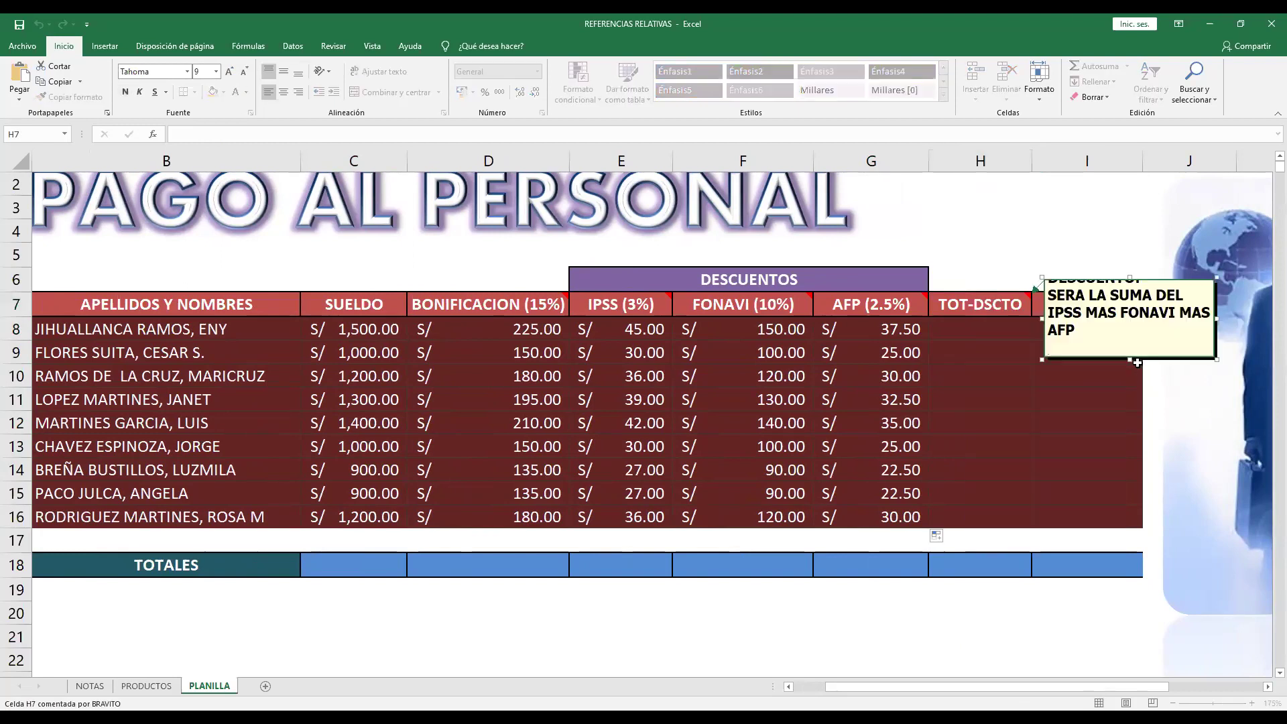
left_click_drag(1130, 361, 1130, 374)
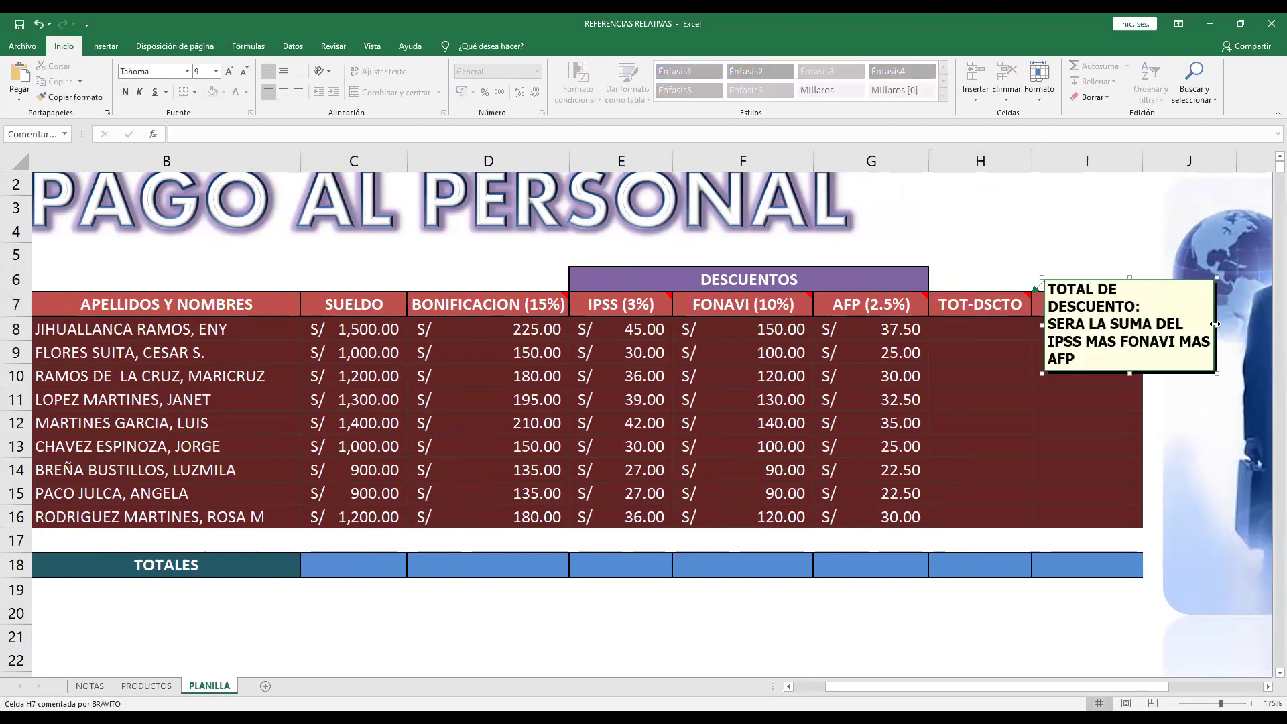
left_click_drag(1215, 326, 1249, 325)
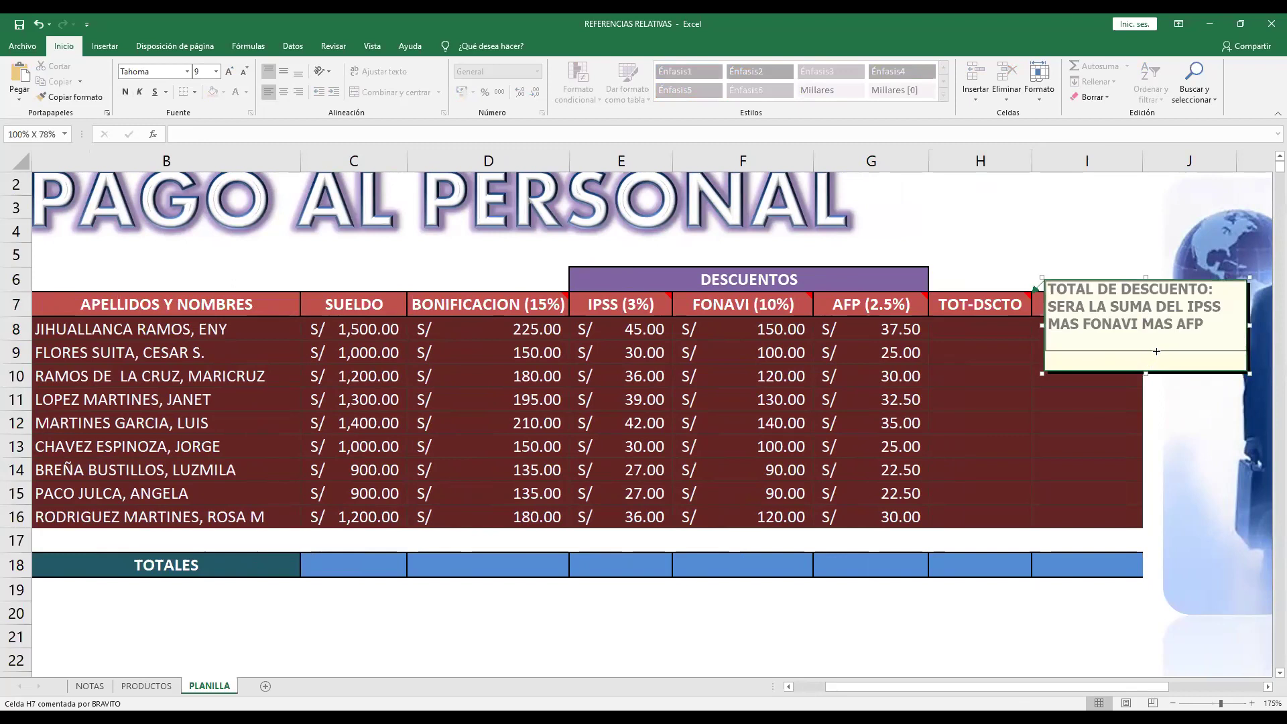
left_click(1072, 380)
Step: AutoSum E8:G16 into TOT-DSCTO, then check the =SUMA formulas in H8 and H15
left_click(997, 310)
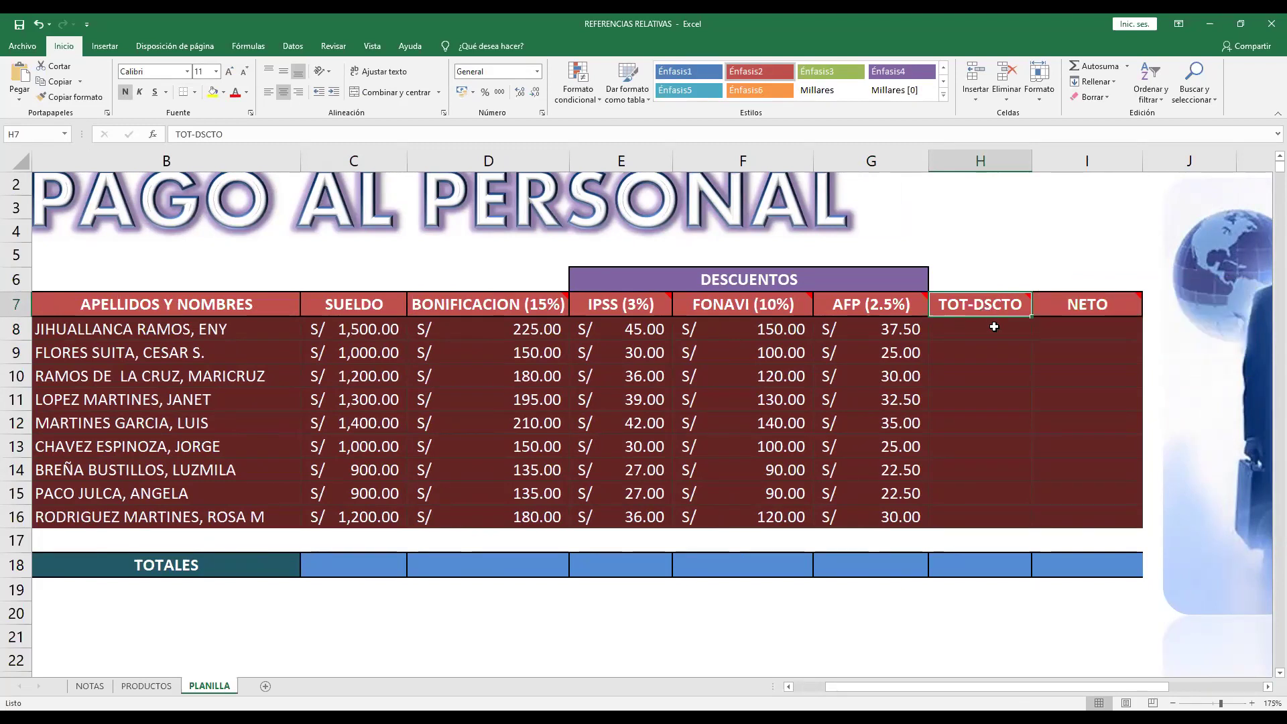
mouse_move(627, 332)
left_mouse_down()
mouse_move(755, 370)
mouse_move(979, 486)
left_mouse_up()
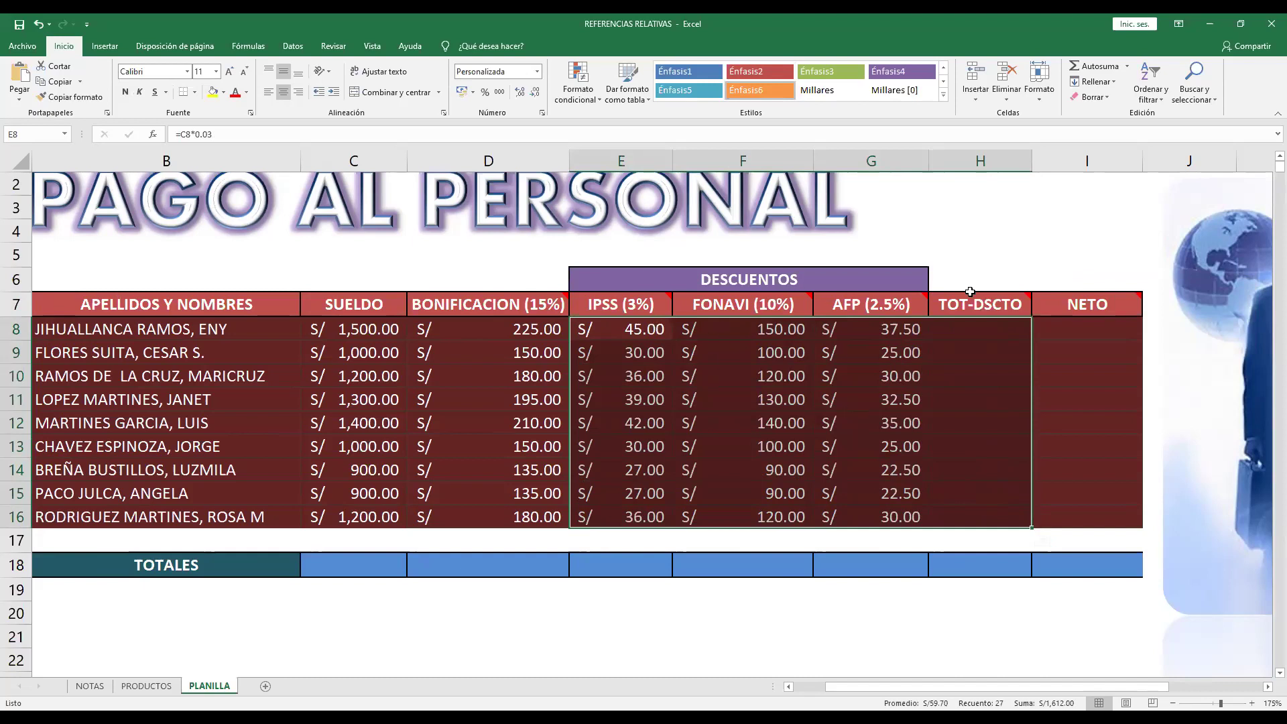
left_click(1100, 66)
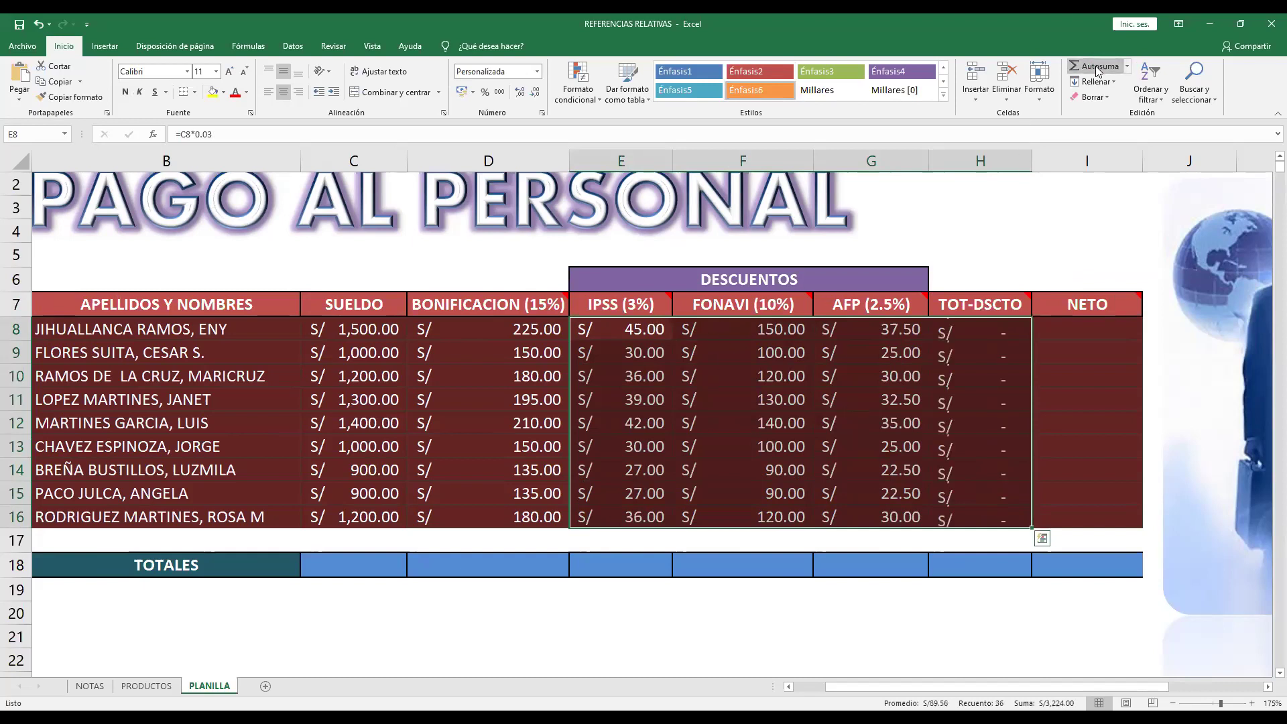
left_click(1012, 224)
double_click(997, 331)
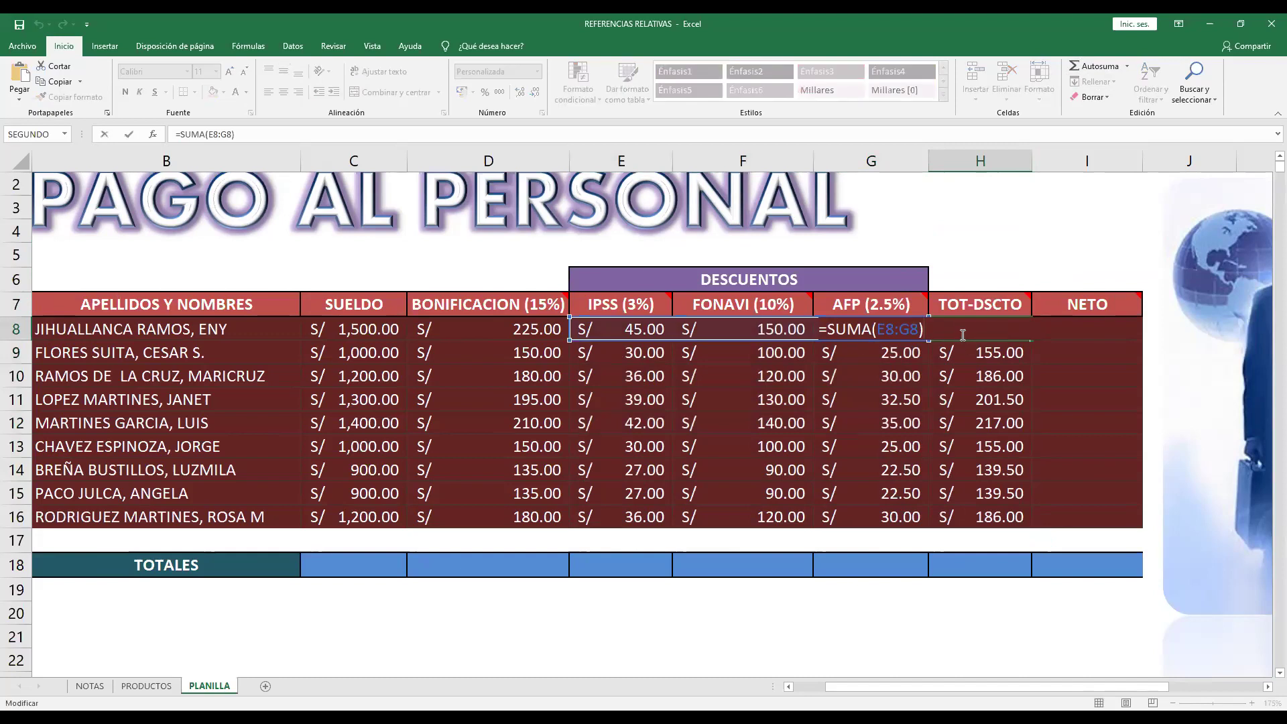
key("Escape")
double_click(1008, 494)
key("Escape")
Step: Enter =C8+D8-H8 in I8 and fill it down to I16
left_click(1089, 325)
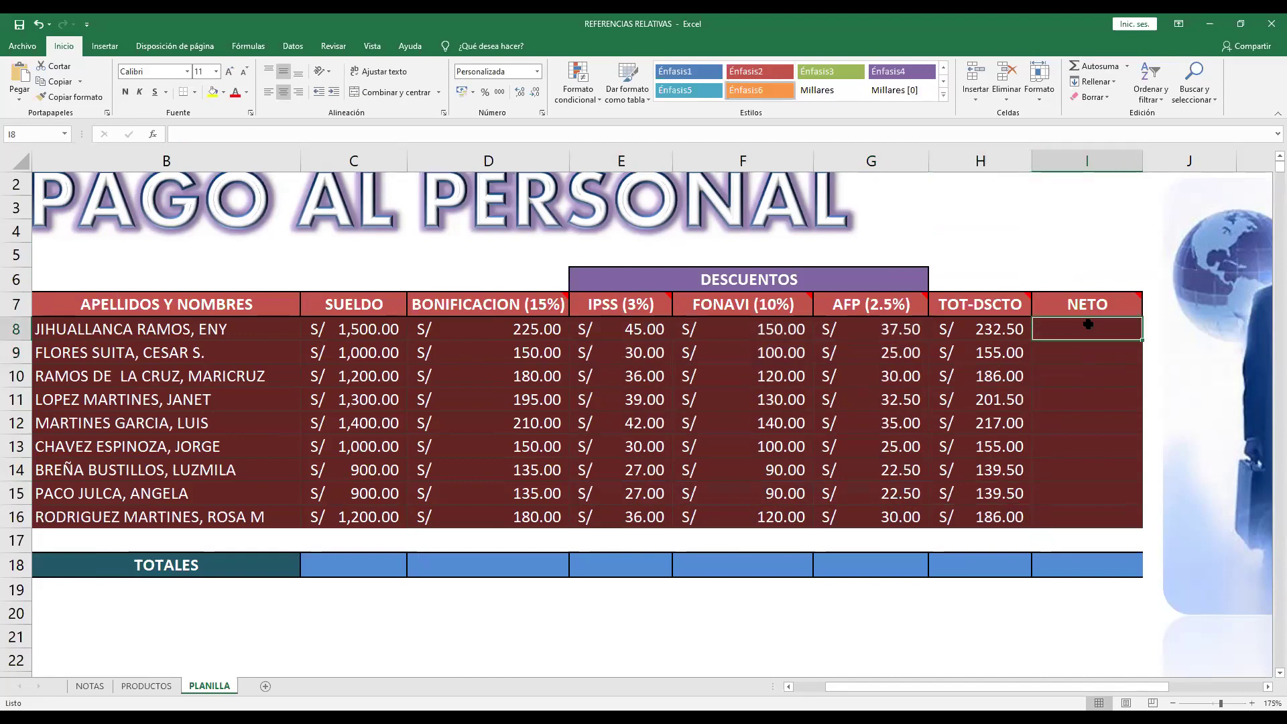
type("=")
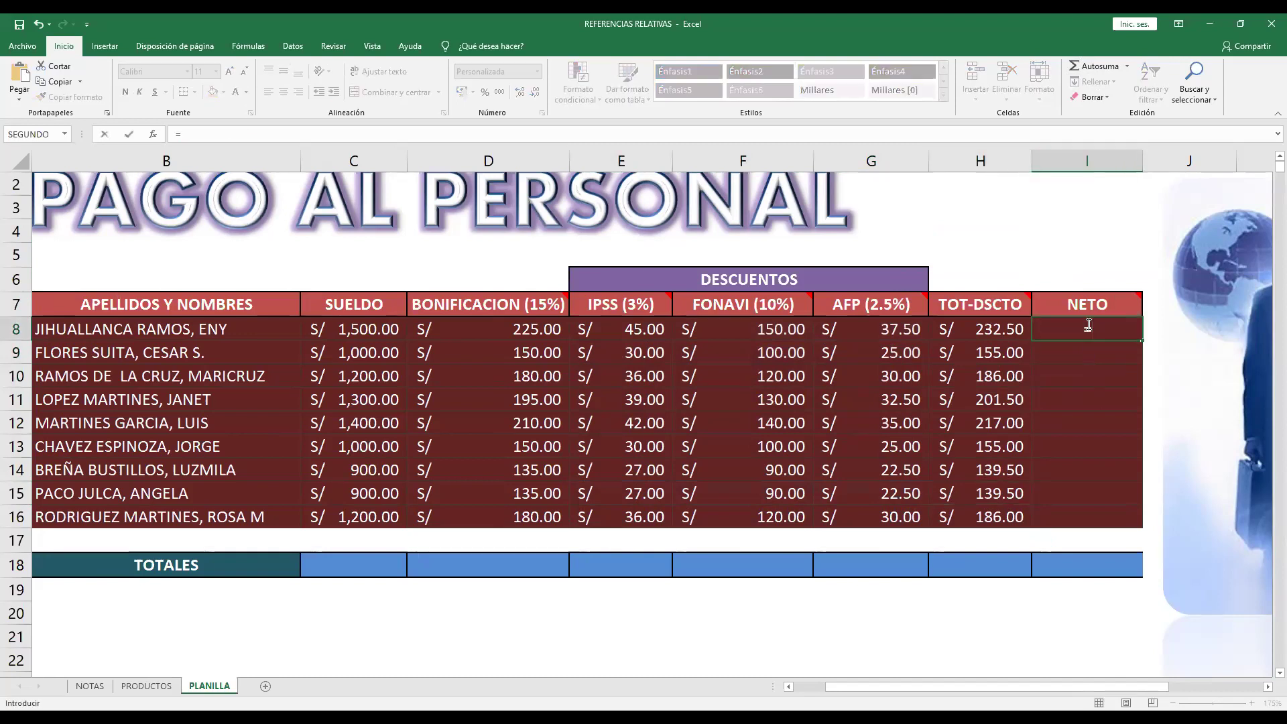
left_click(352, 330)
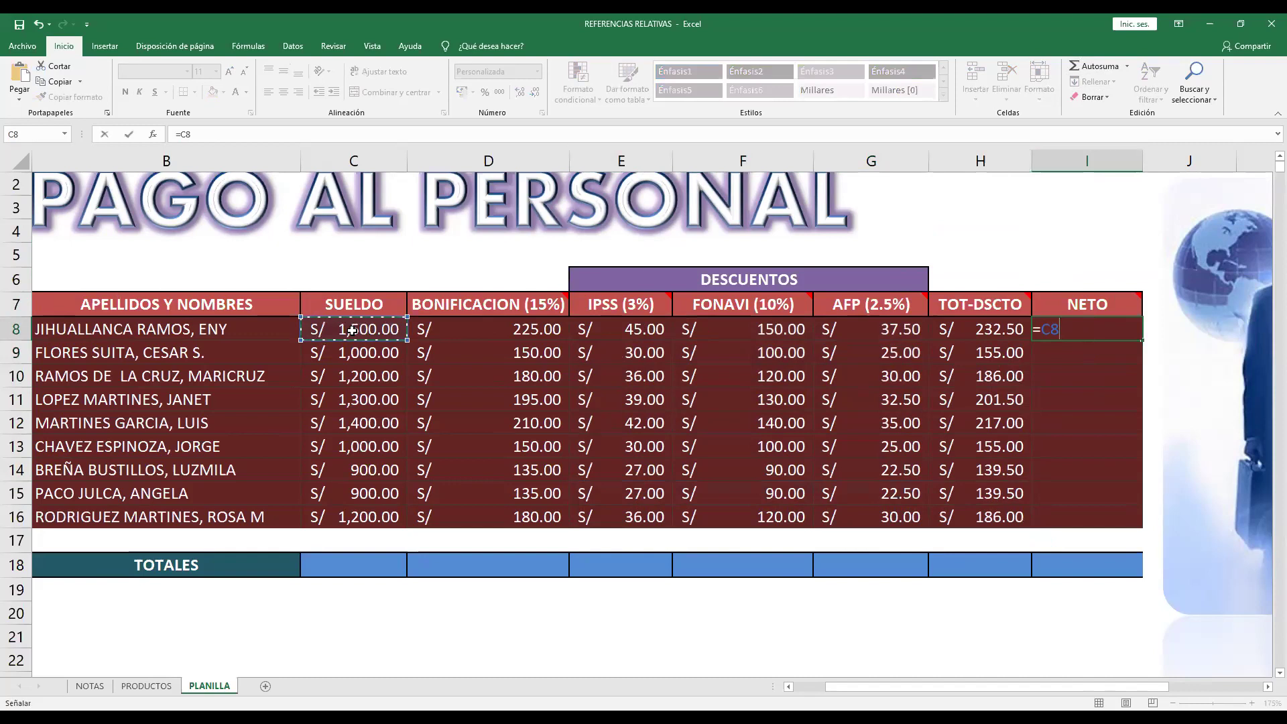
left_click(316, 135)
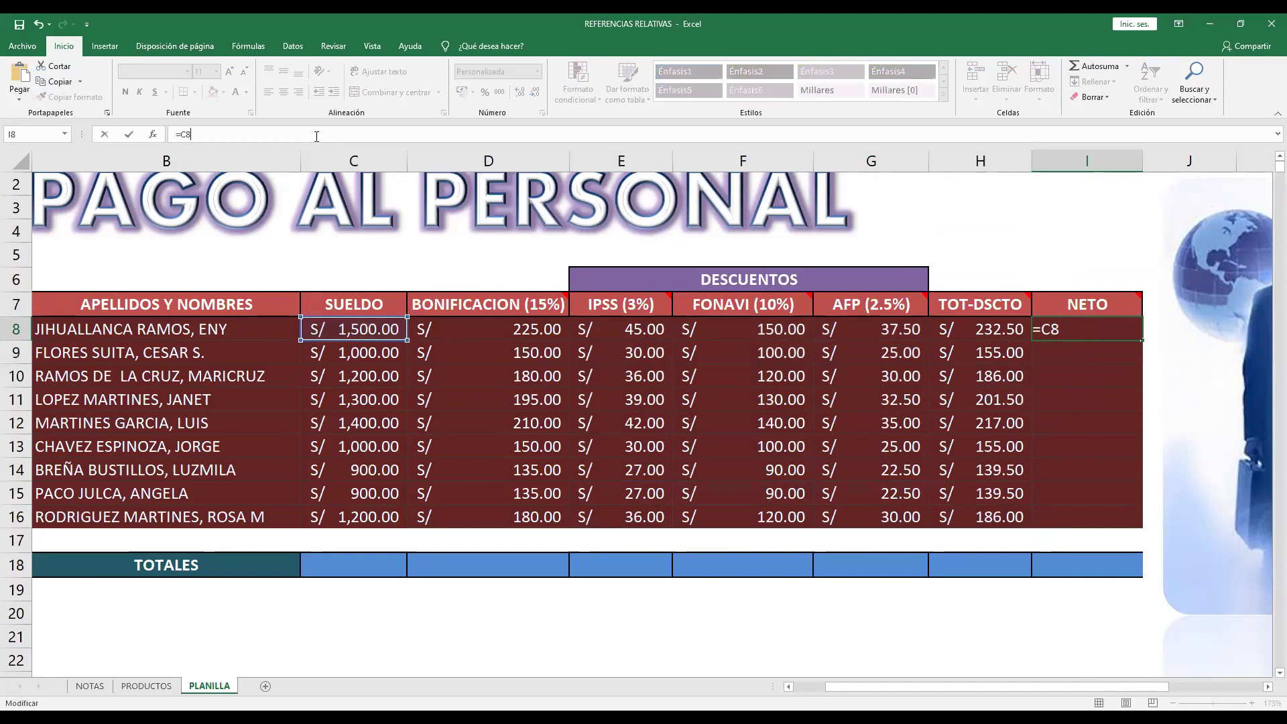
type("+")
left_click(525, 326)
type("-")
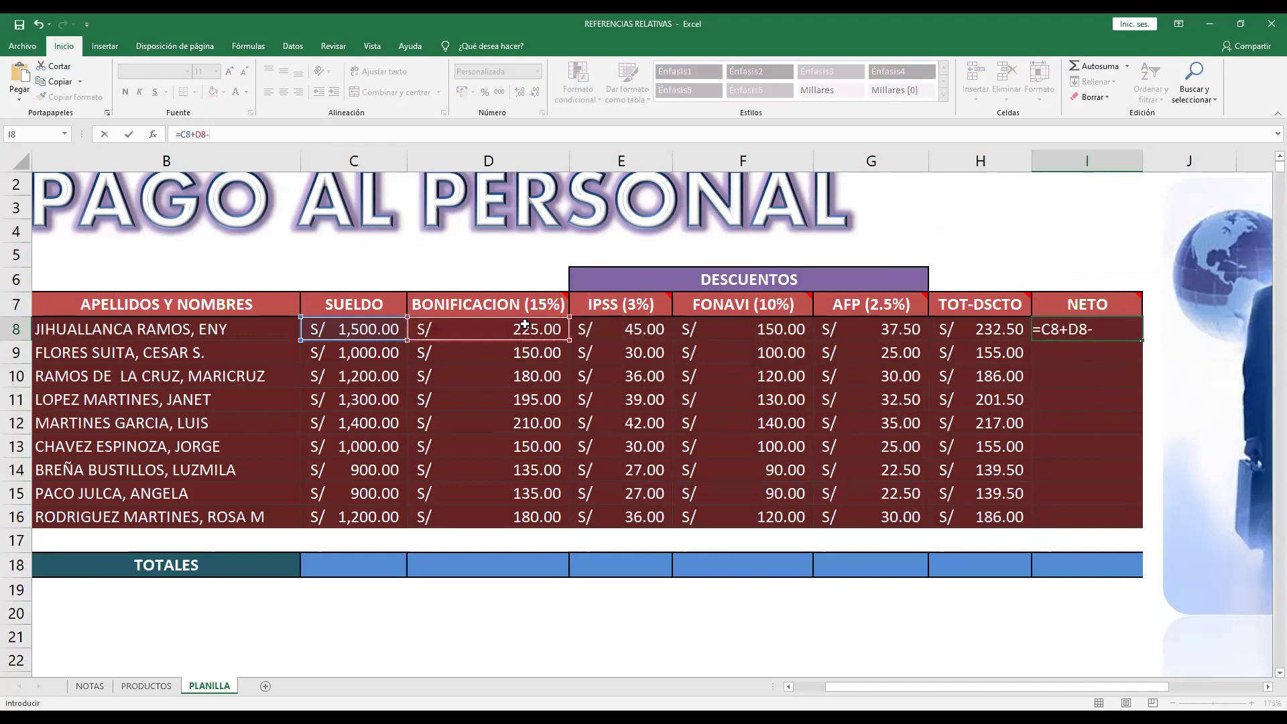
left_click(969, 331)
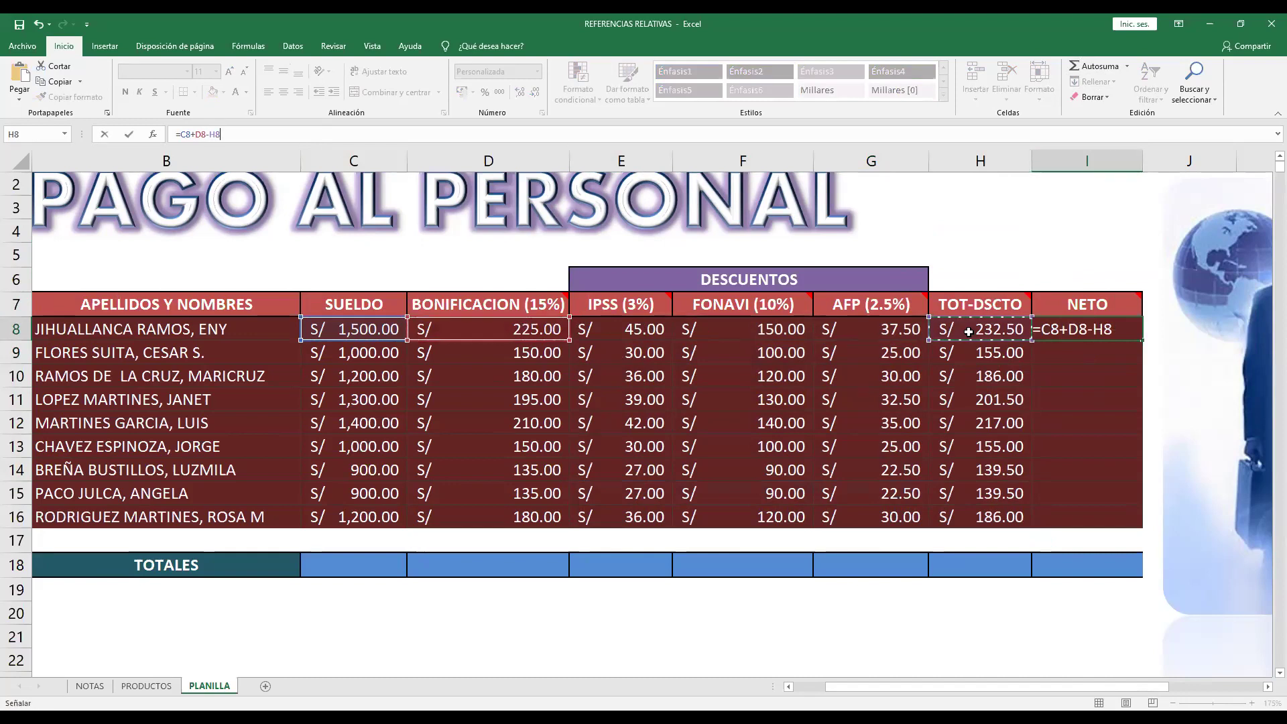
key("Return")
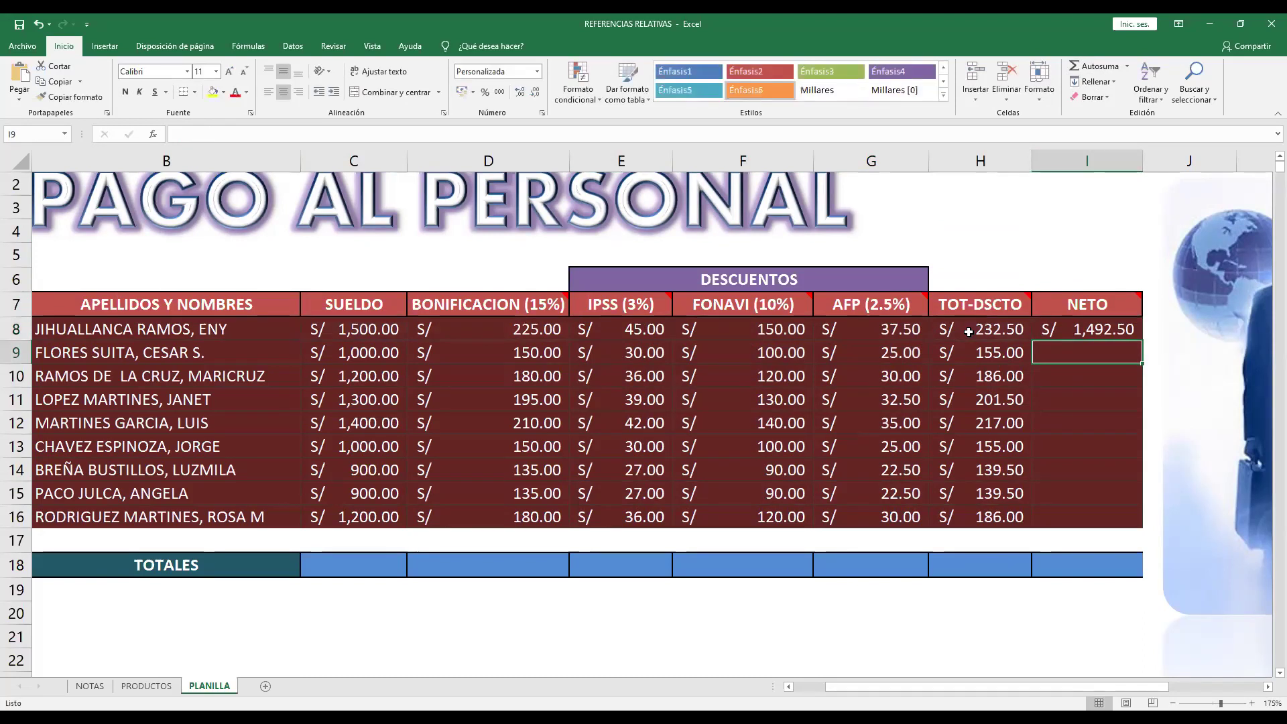
left_click(1116, 324)
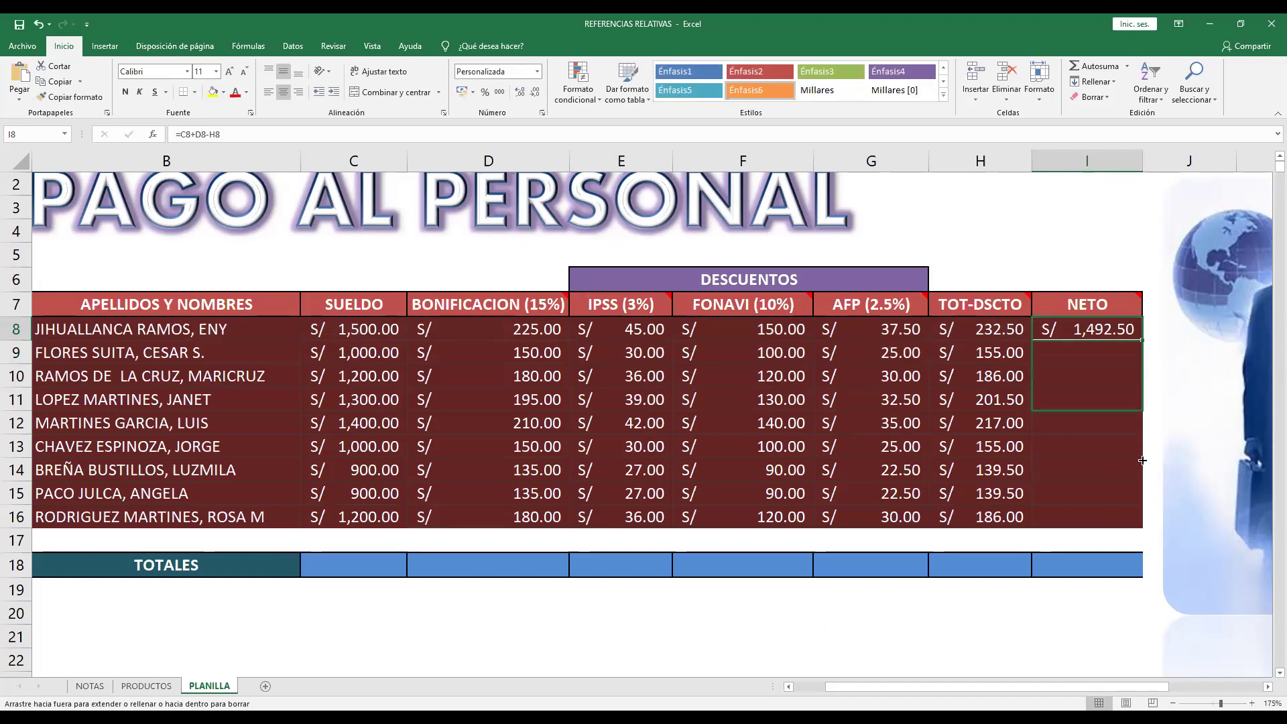
left_click_drag(1141, 342, 1143, 526)
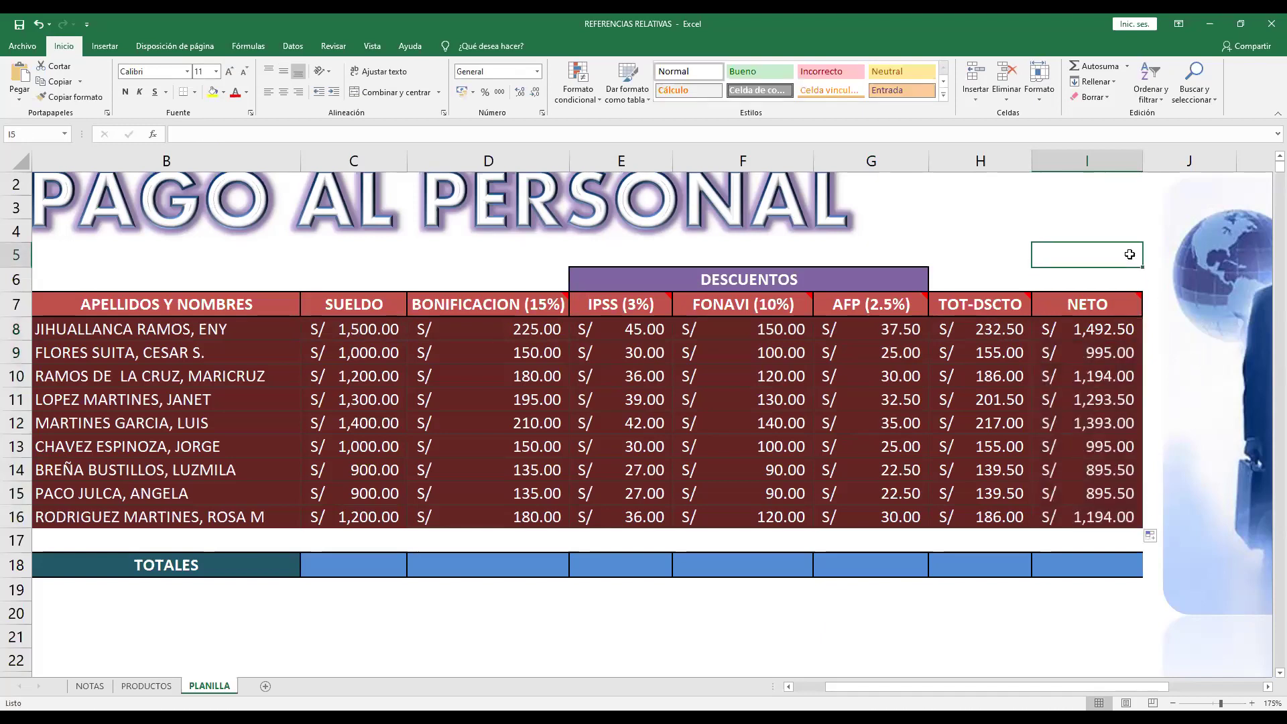
Step: Total the table's columns into row 18 with AutoSum, then clear those sums
left_click(369, 572)
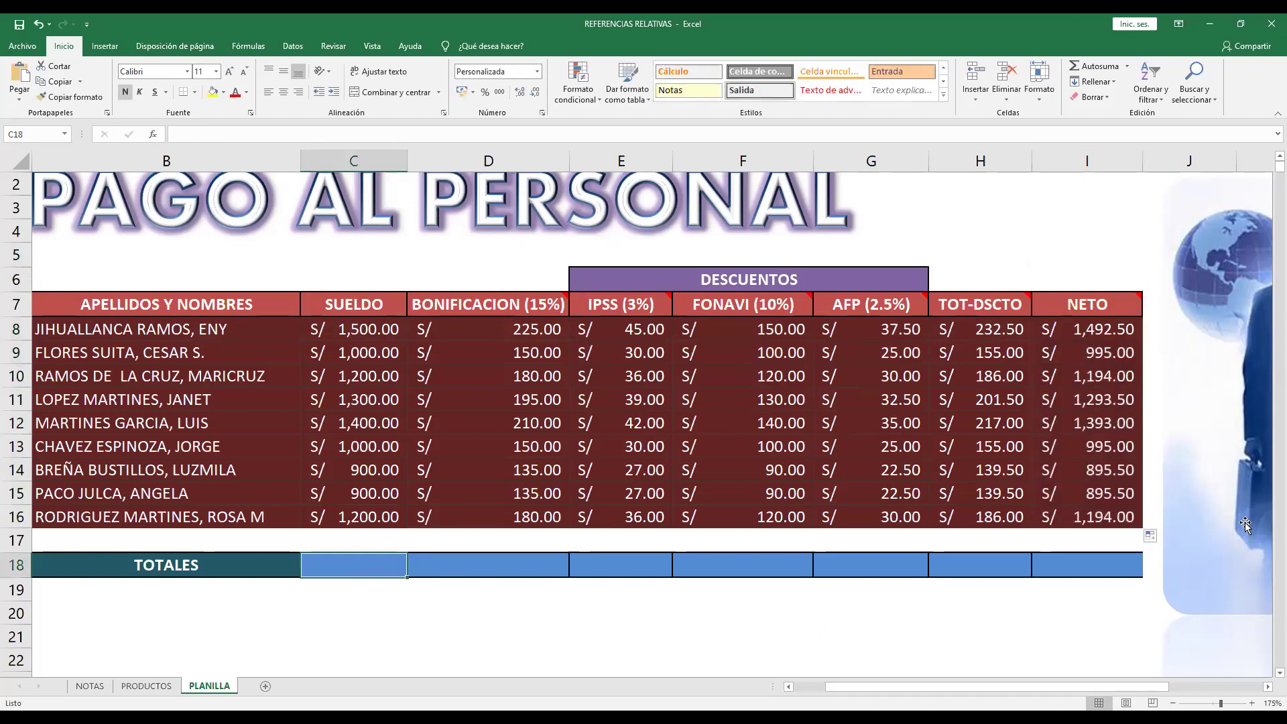
left_click_drag(349, 328, 1083, 558)
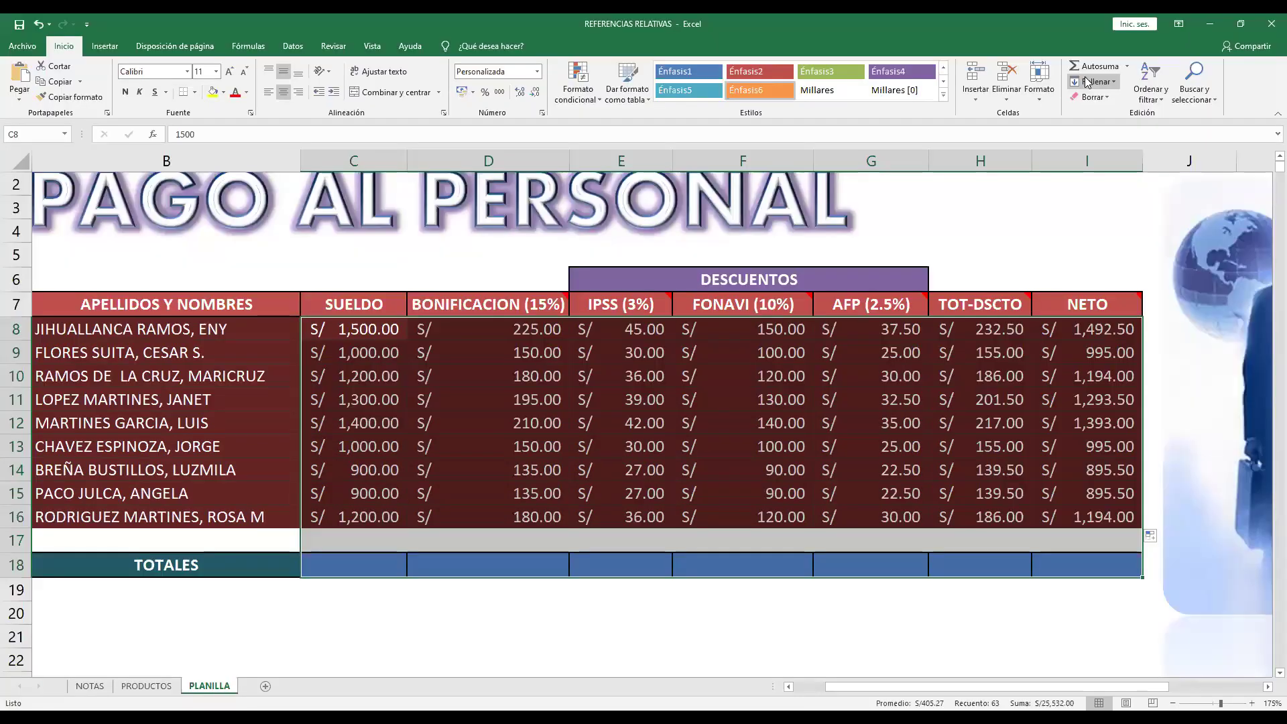
left_click(1095, 65)
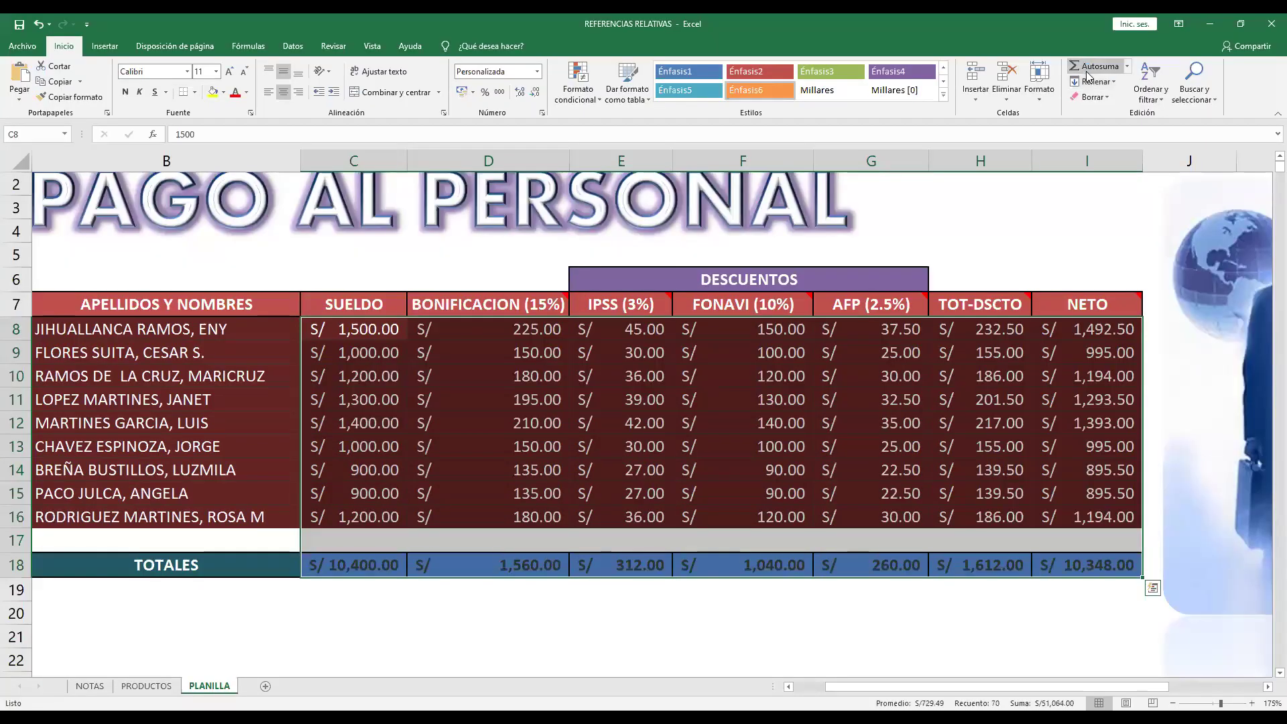
left_click(459, 609)
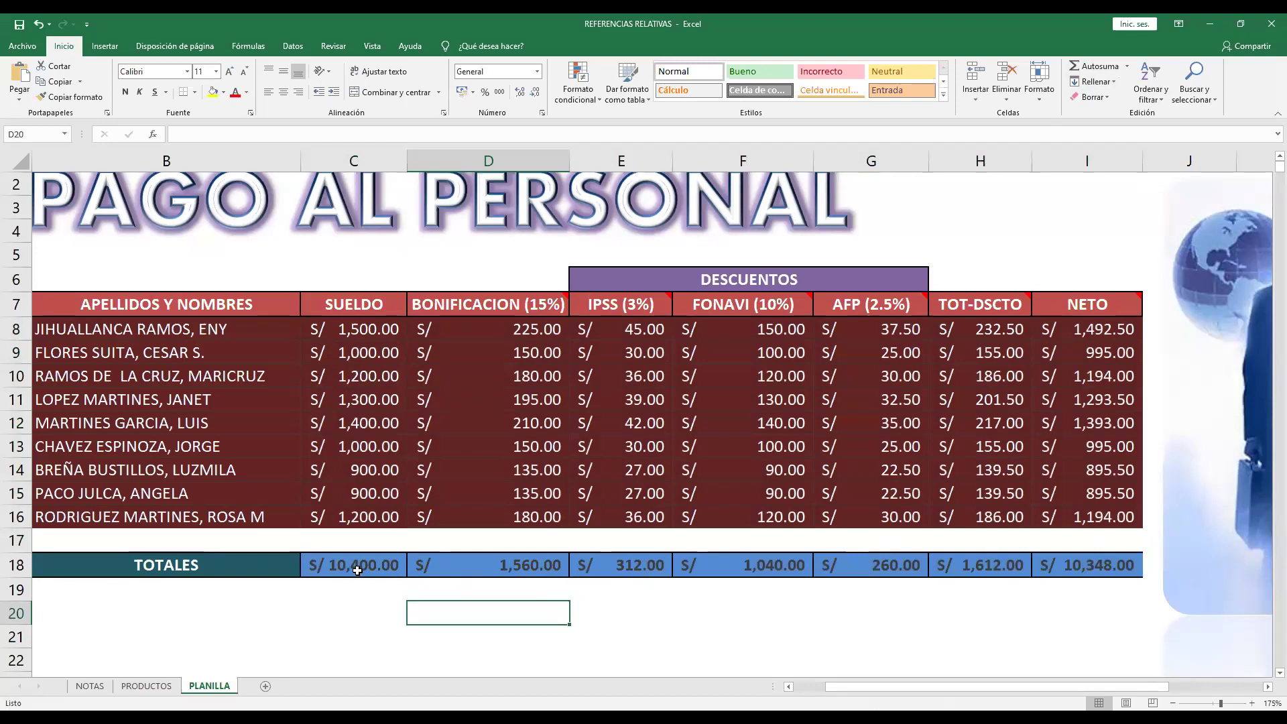
left_click_drag(345, 567, 1074, 556)
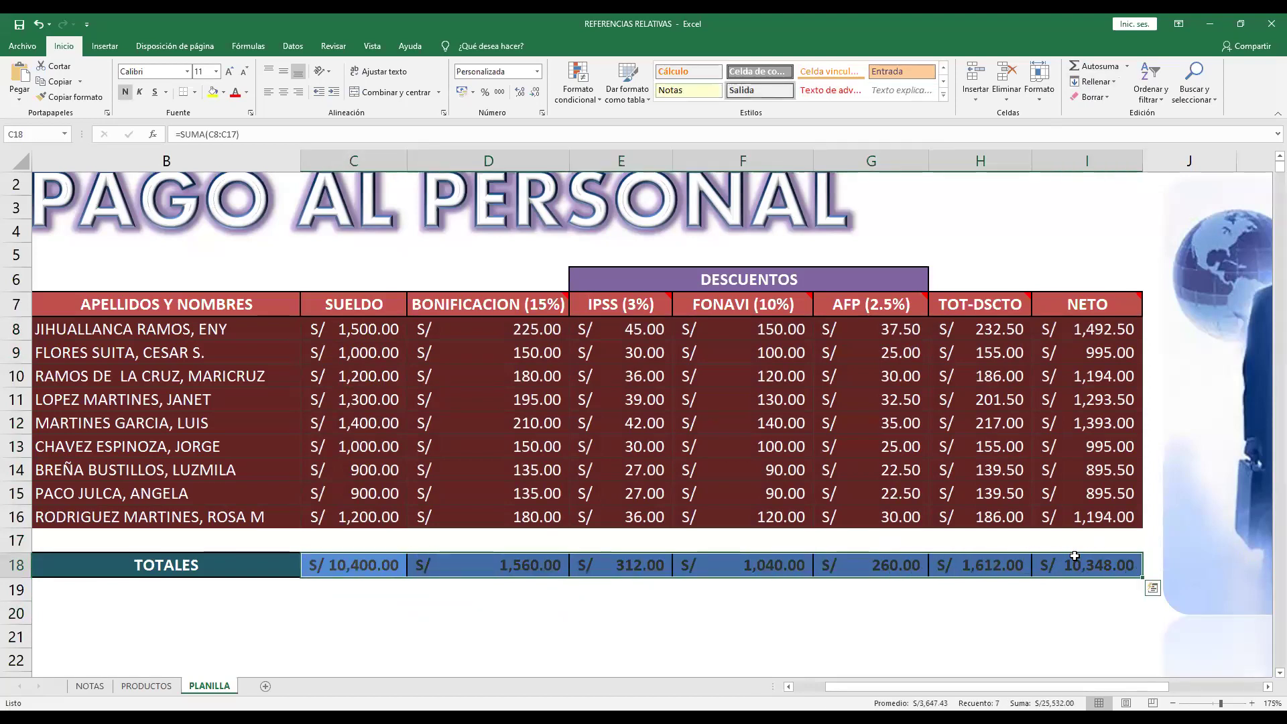
key("Delete")
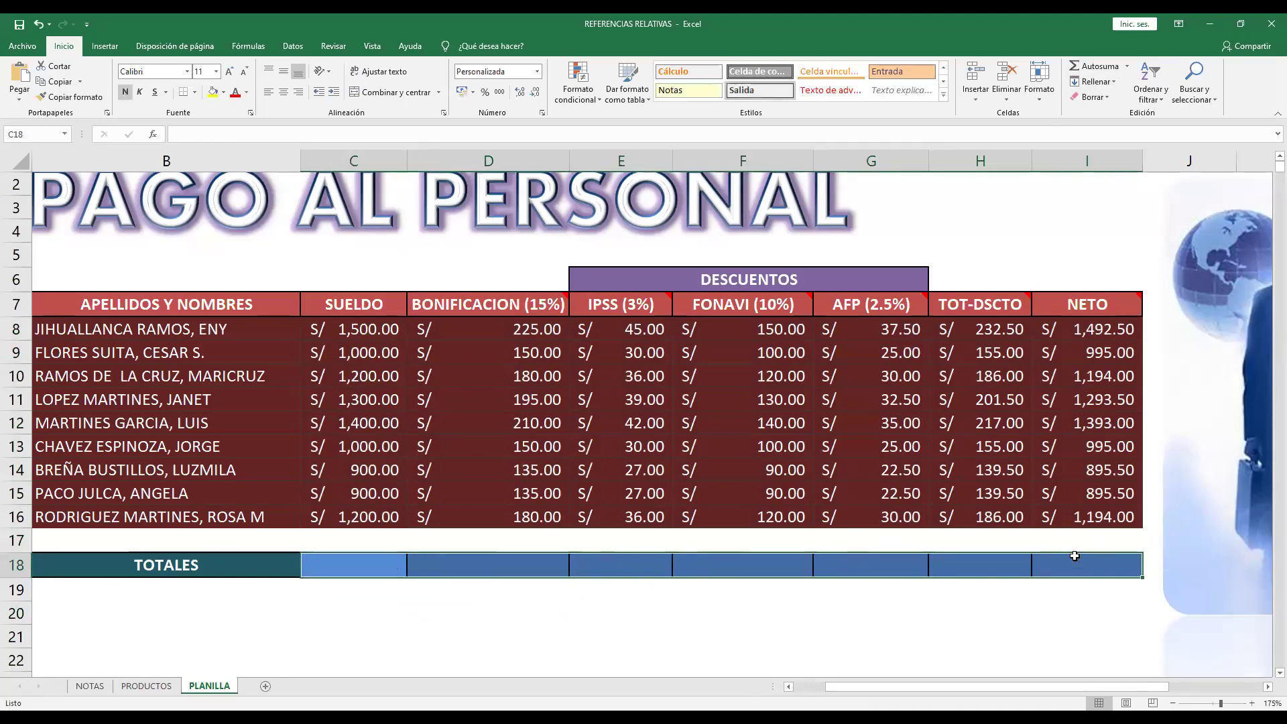
Step: Enter =SUMA(C8:C16) in C18 and fill it across to I18
key("shift+BackSpace")
type("=")
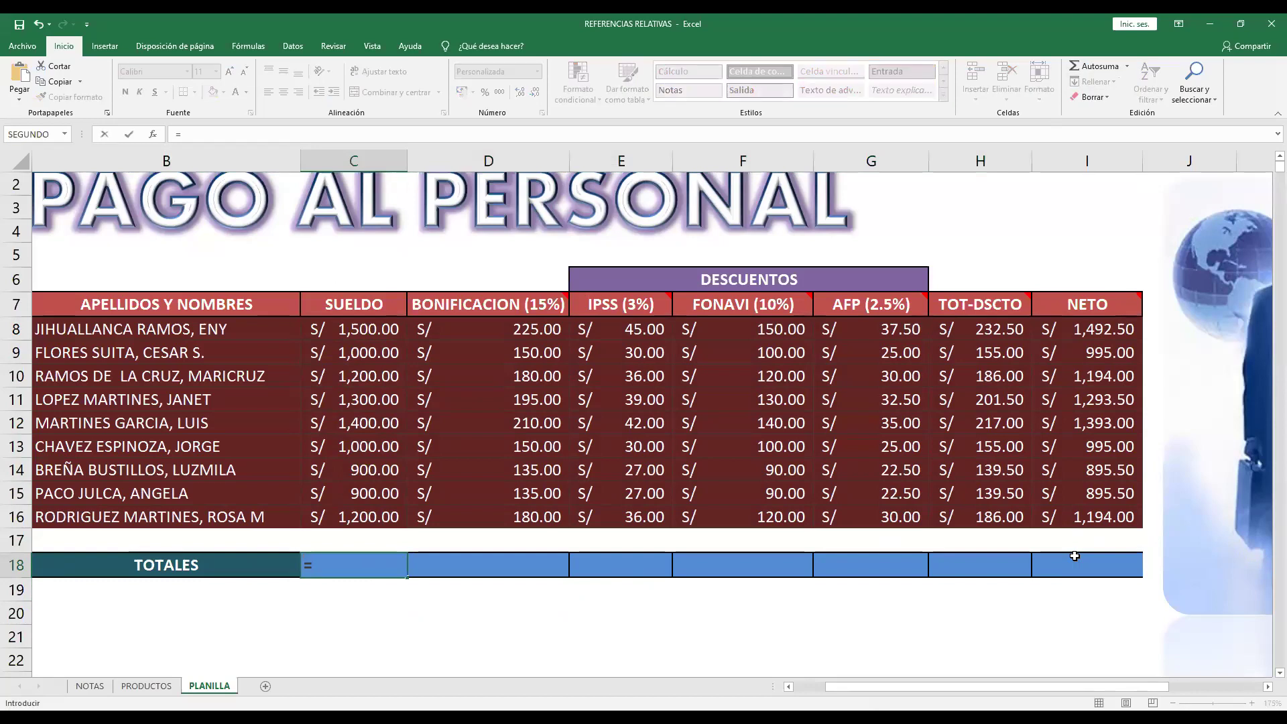
type("SUMA(")
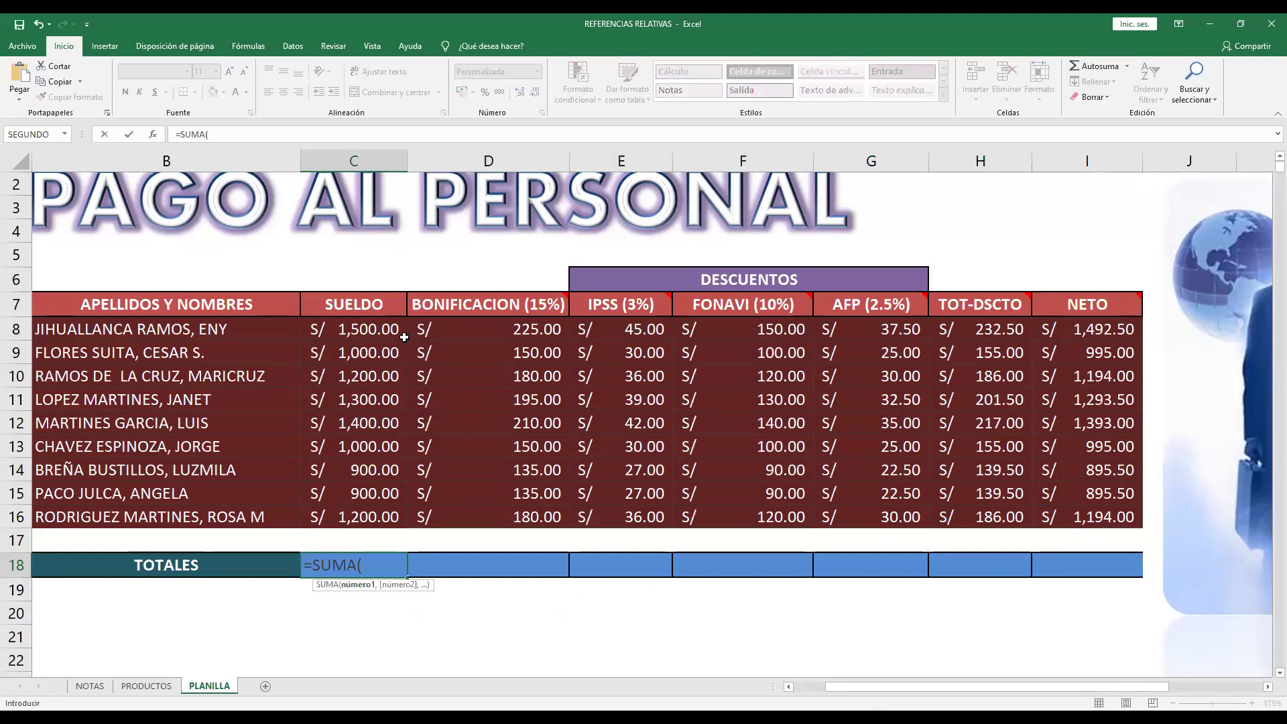
left_click(392, 331)
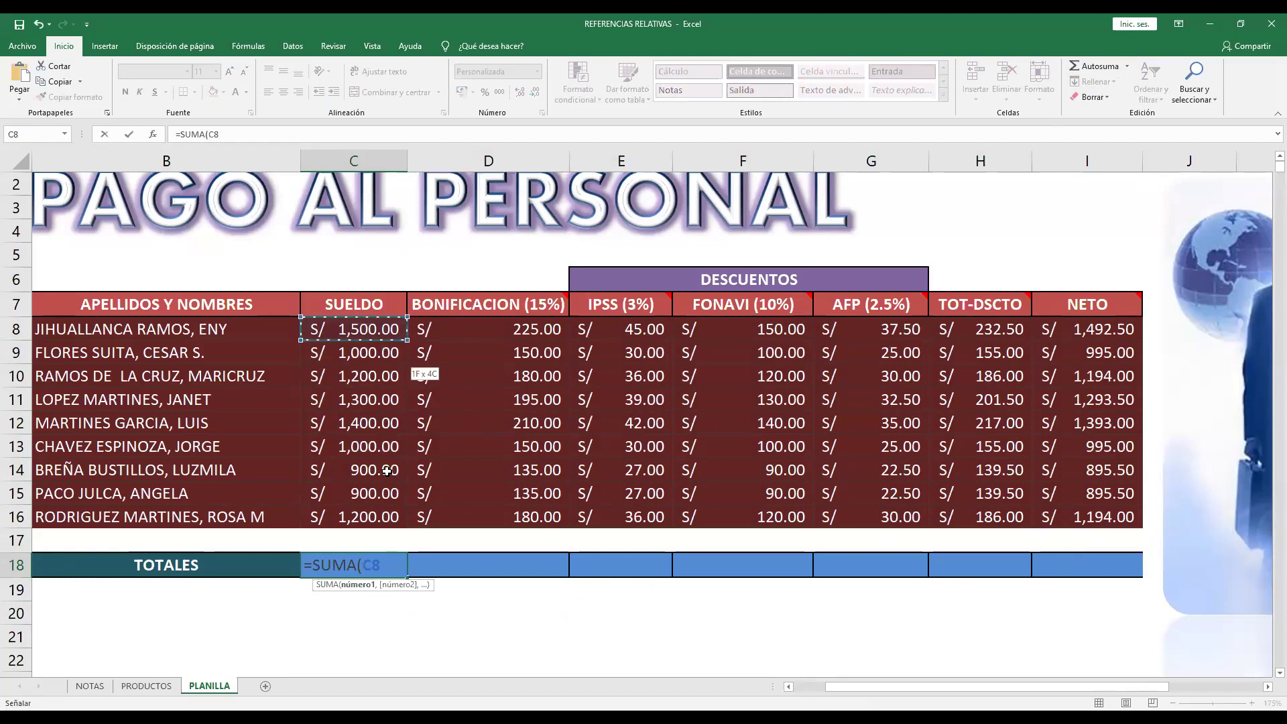
left_click(386, 515, "shift")
key("Return")
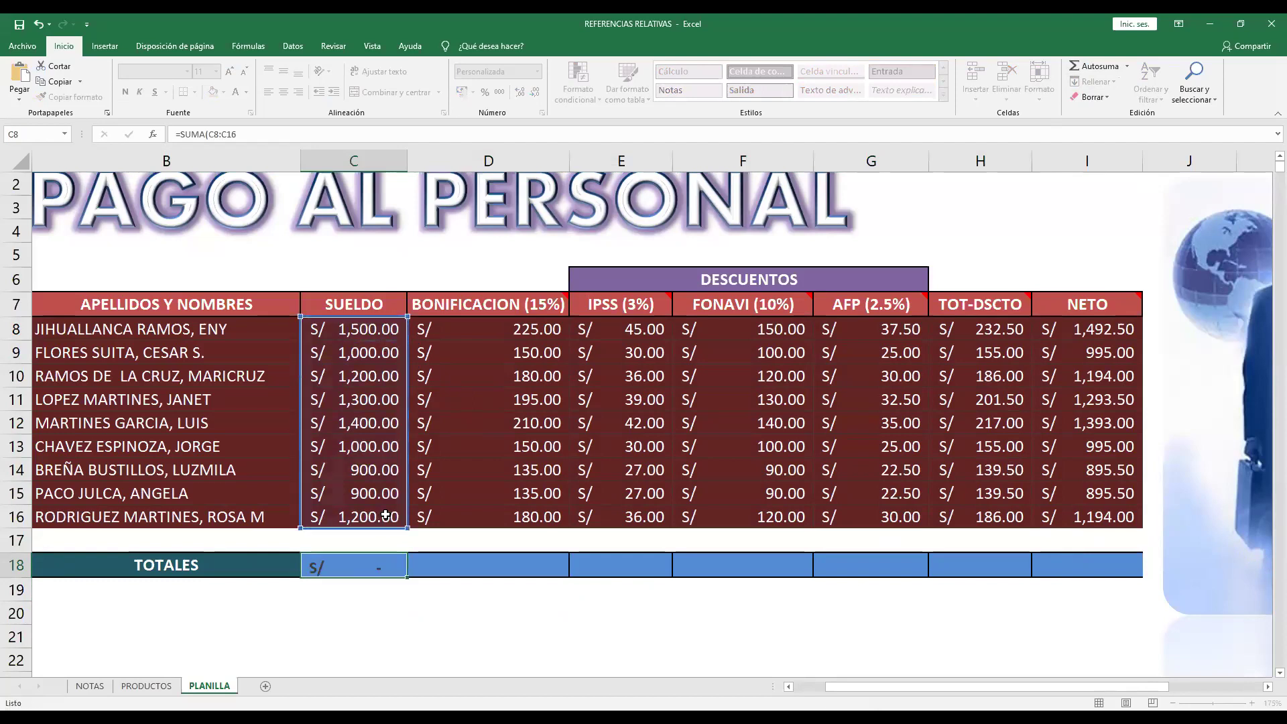
left_click(379, 556)
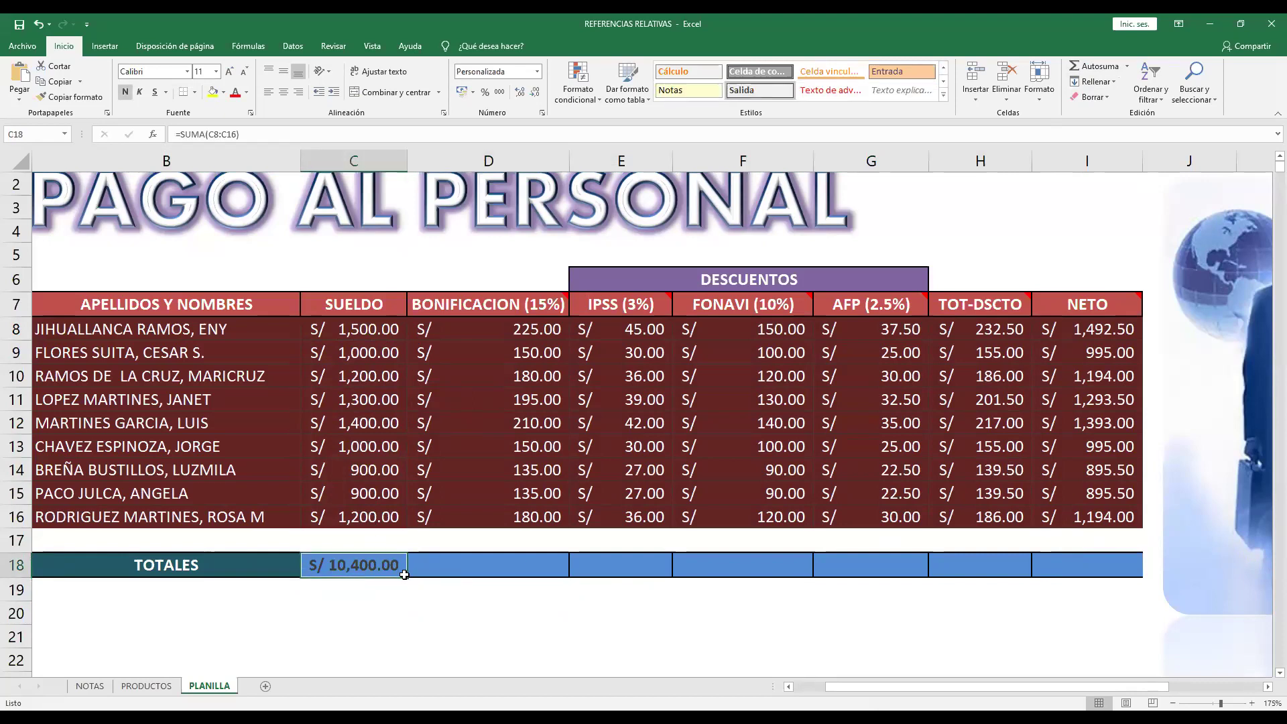
left_click_drag(407, 578, 1126, 578)
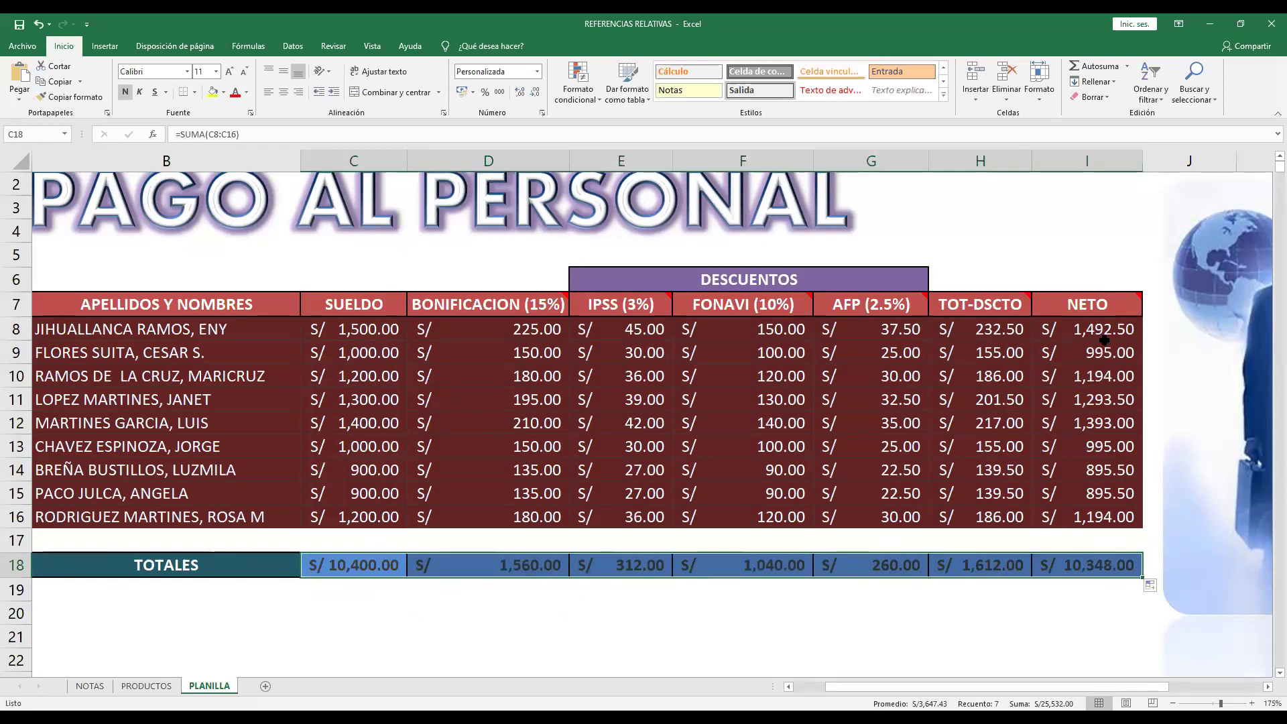
double_click(1105, 556)
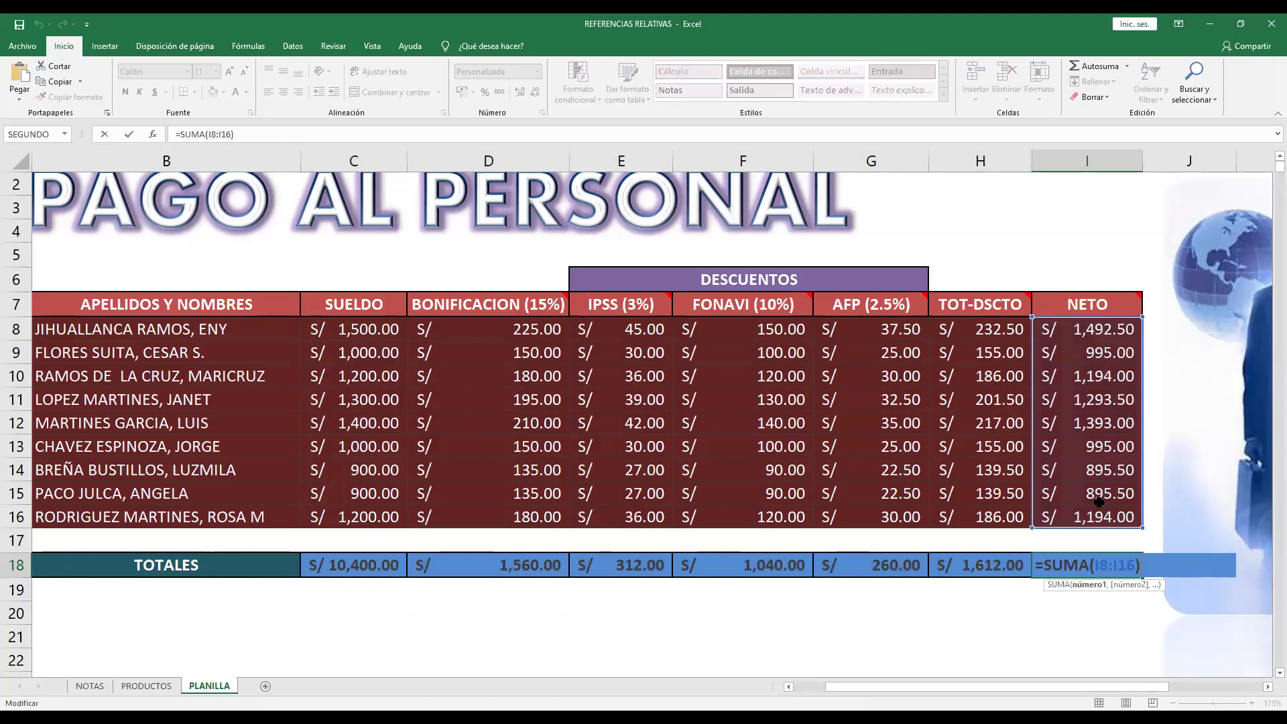
double_click(640, 565)
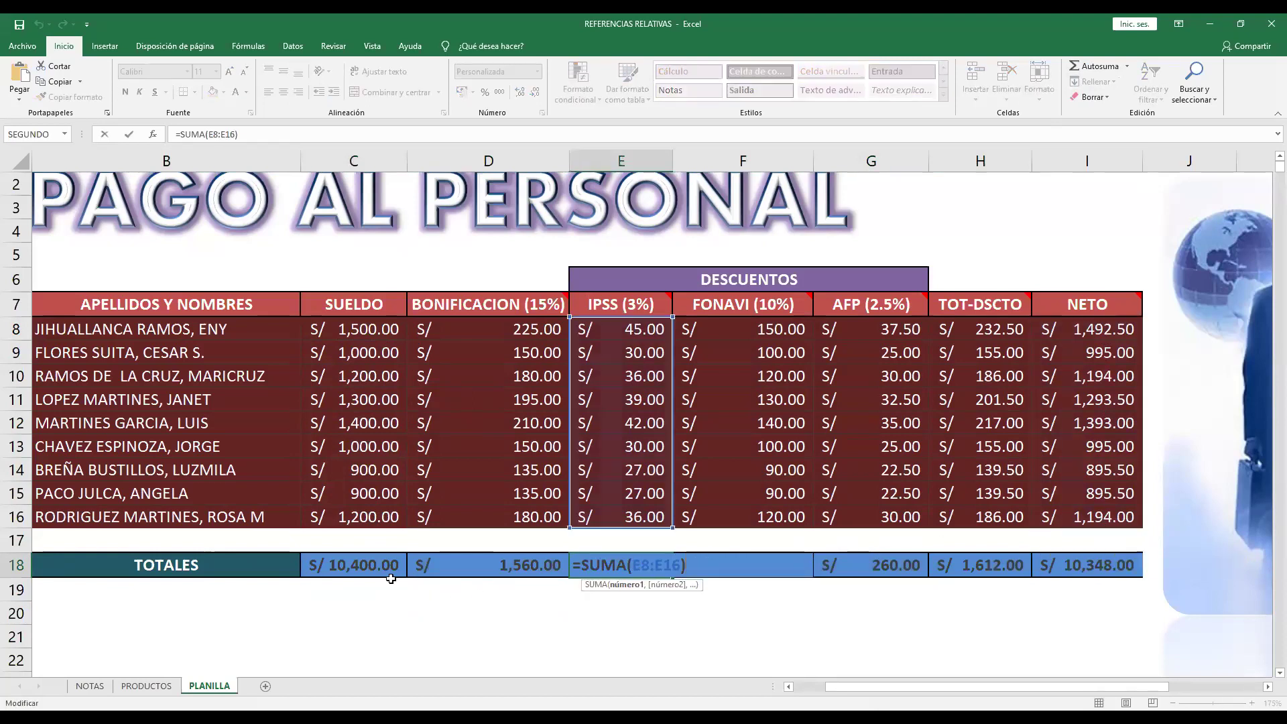
double_click(374, 566)
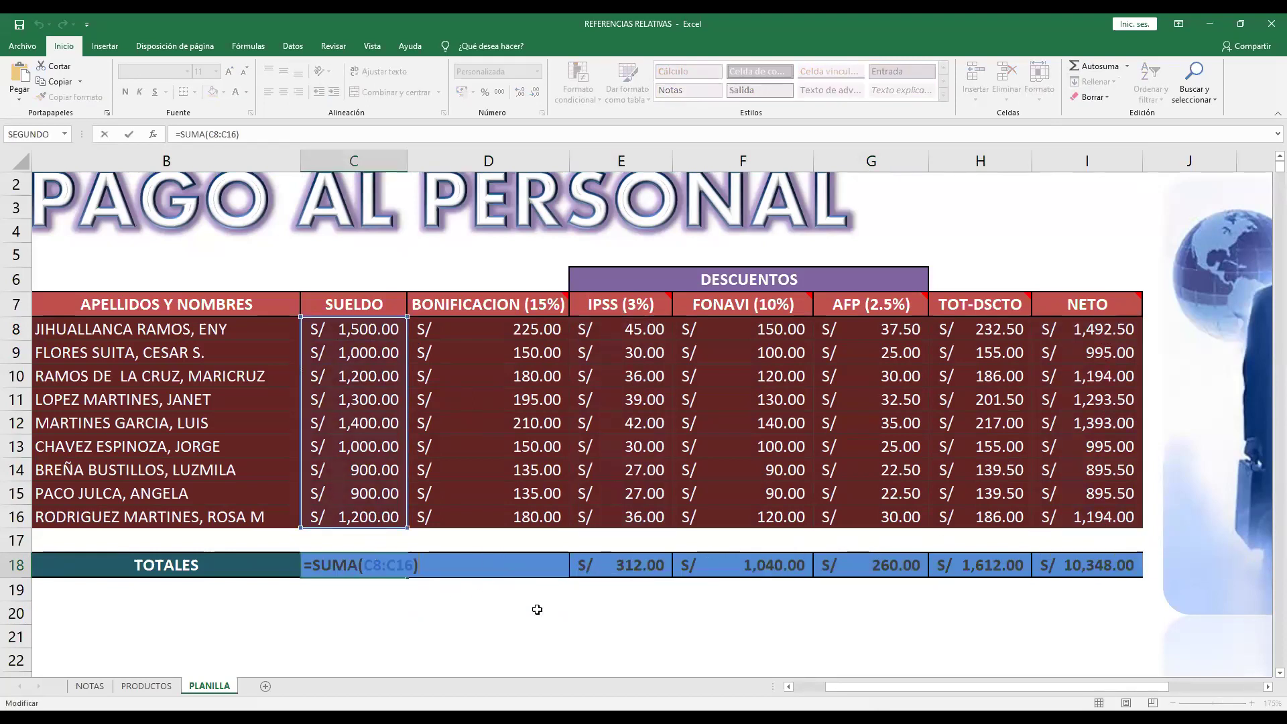
double_click(515, 571)
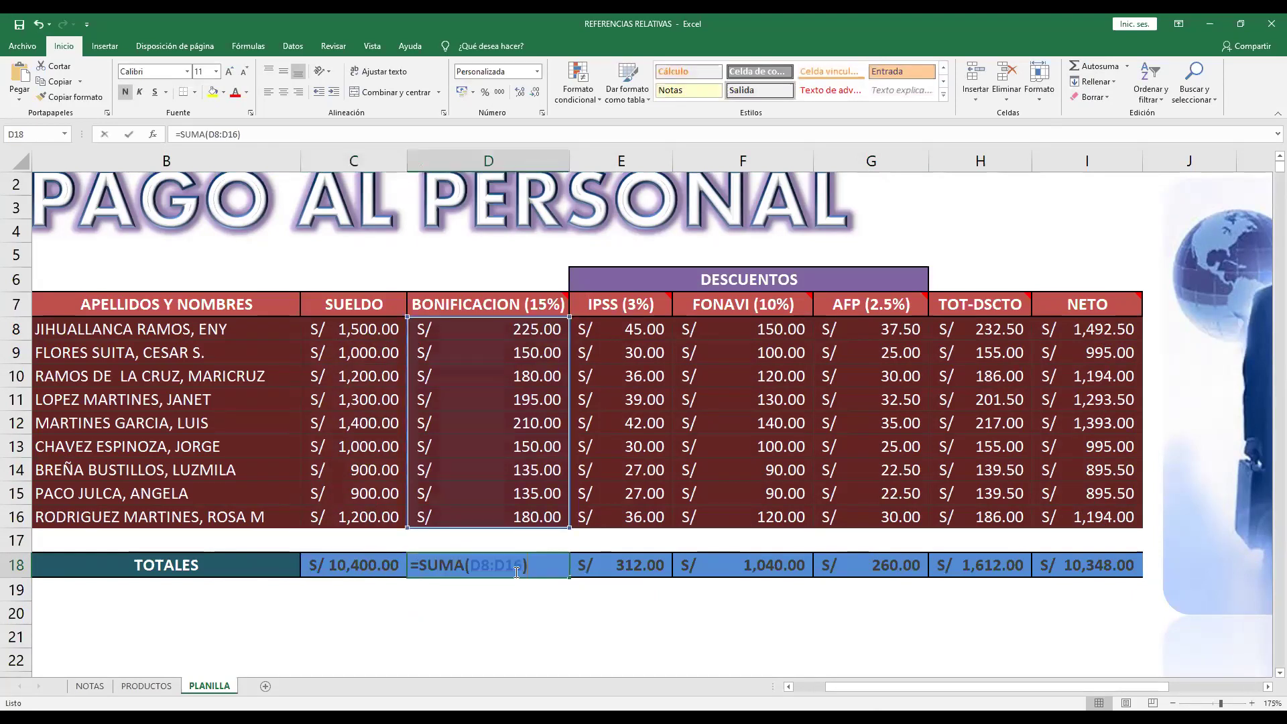
key("Return")
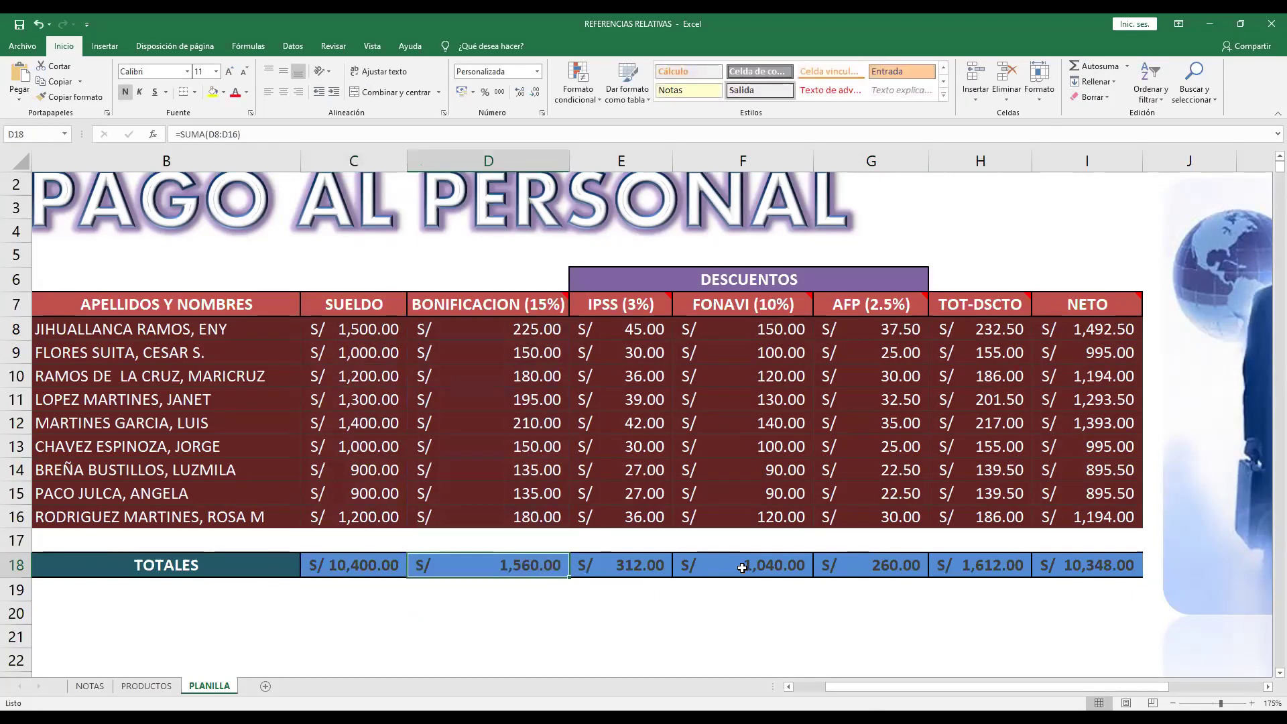
double_click(744, 569)
key("Return")
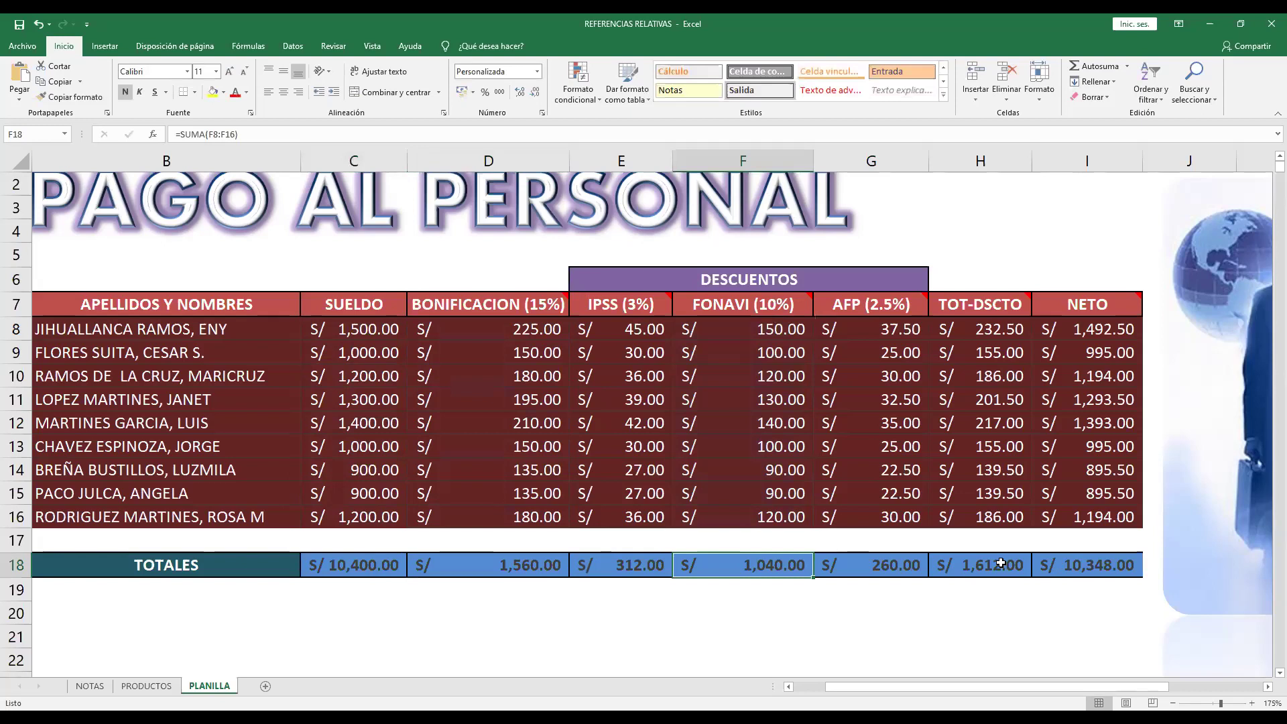
double_click(999, 567)
key("Return")
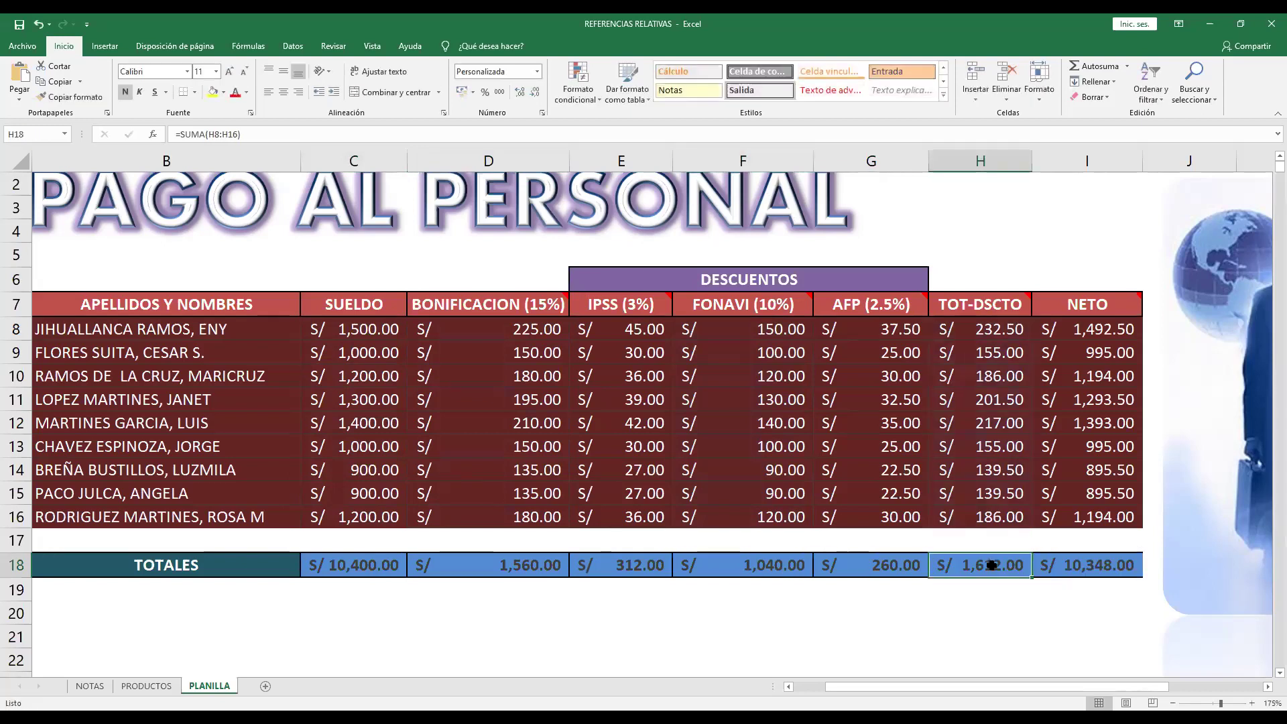
double_click(1084, 568)
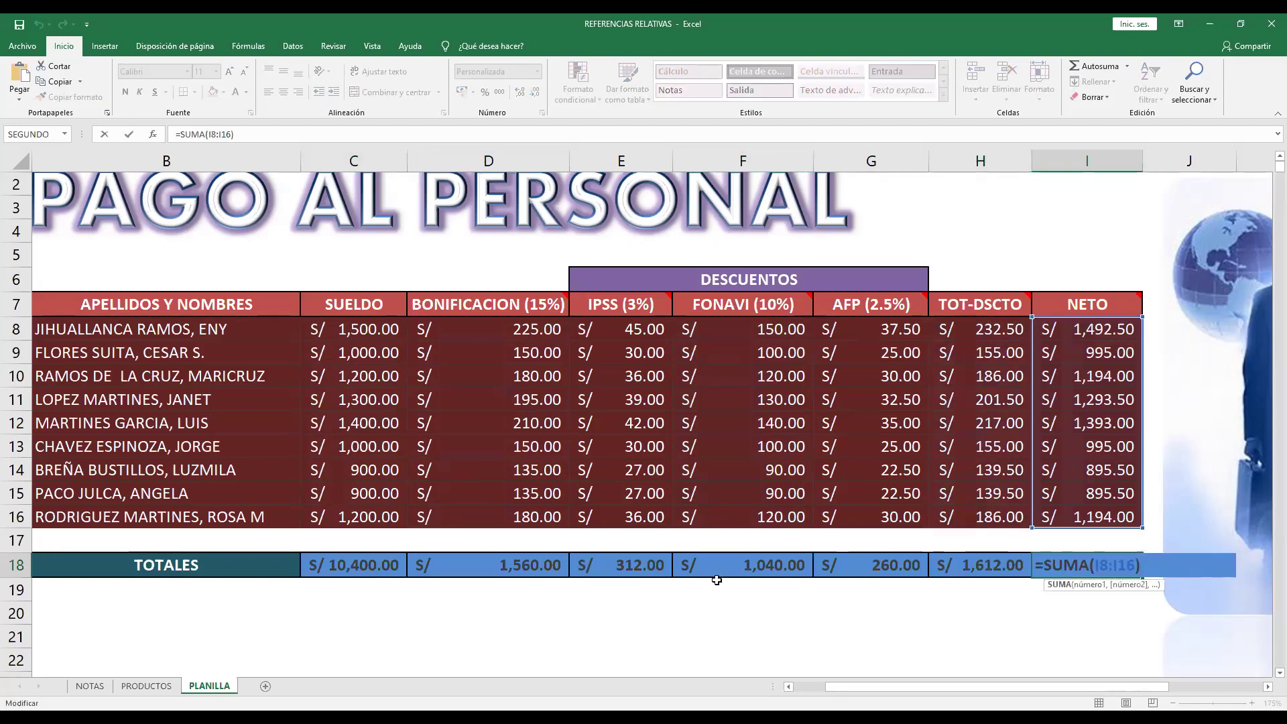
key("Escape")
double_click(344, 563)
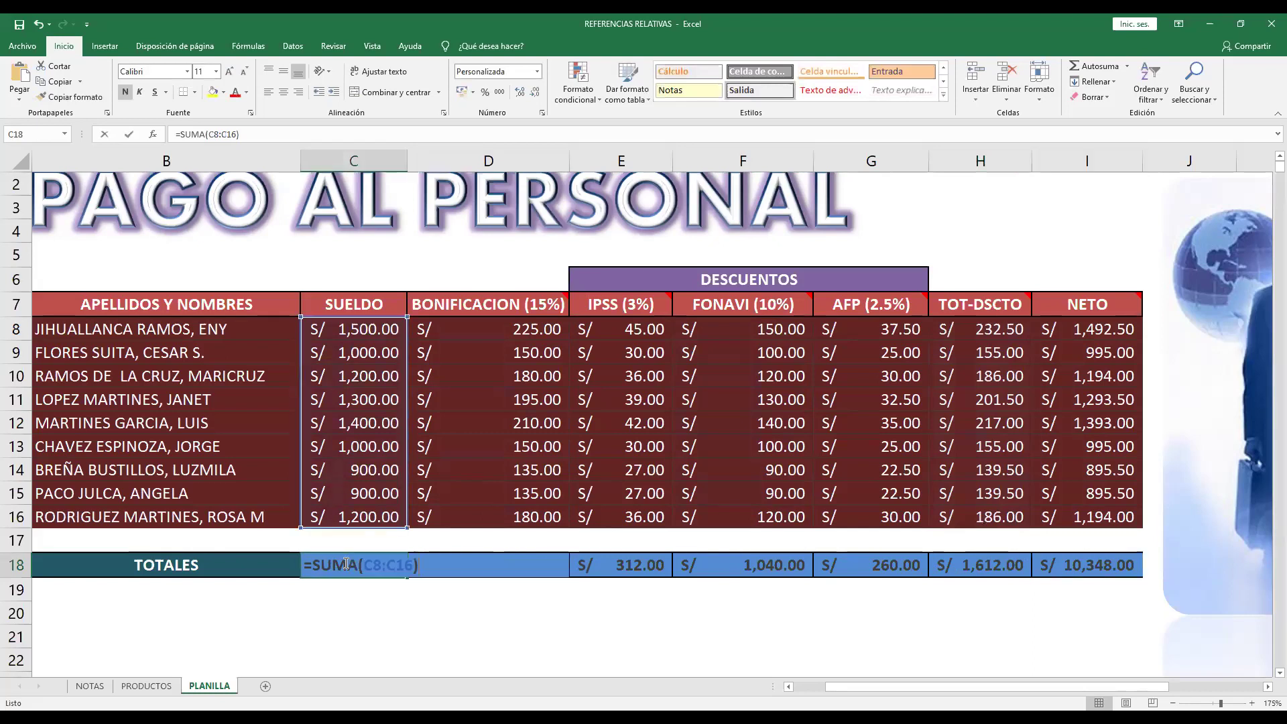
key("Escape")
Step: Clear row 18, re-total C8:I18 with AutoSum, and bring up the EJERCICIO_01 LUZ S.A. sheet
left_click_drag(368, 566, 1163, 565)
key("Delete")
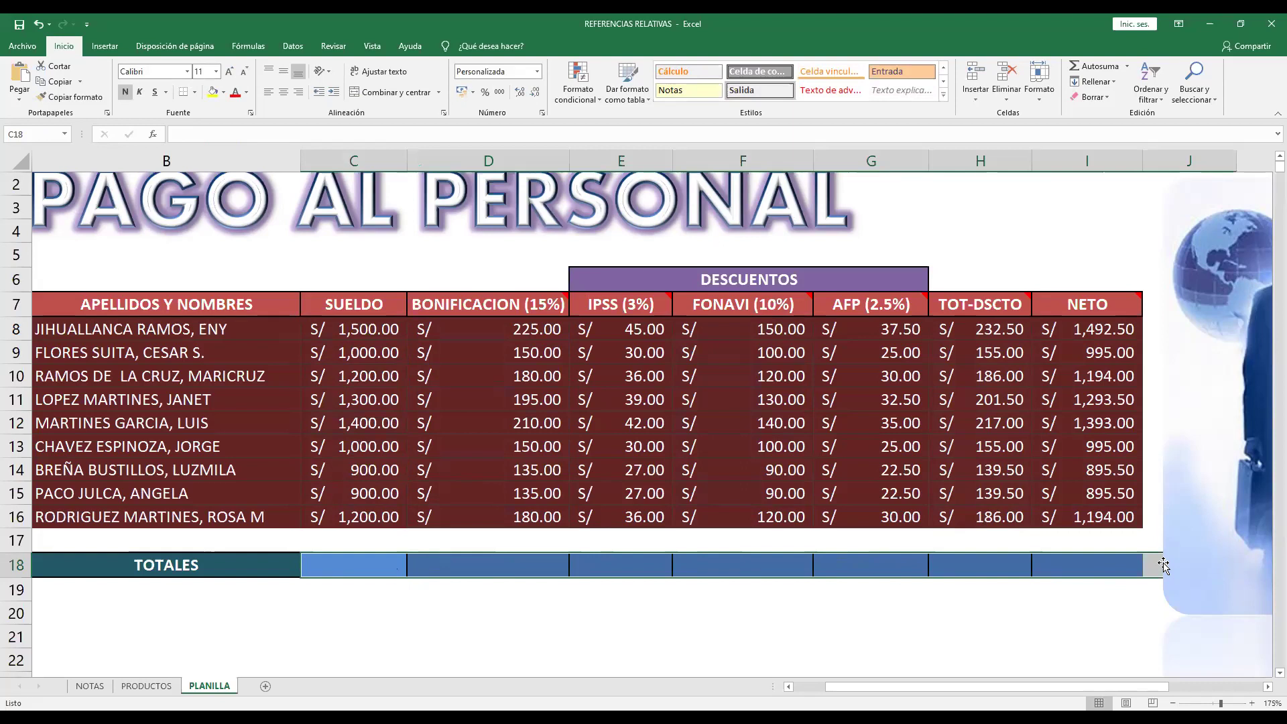
left_click_drag(365, 327, 1039, 553)
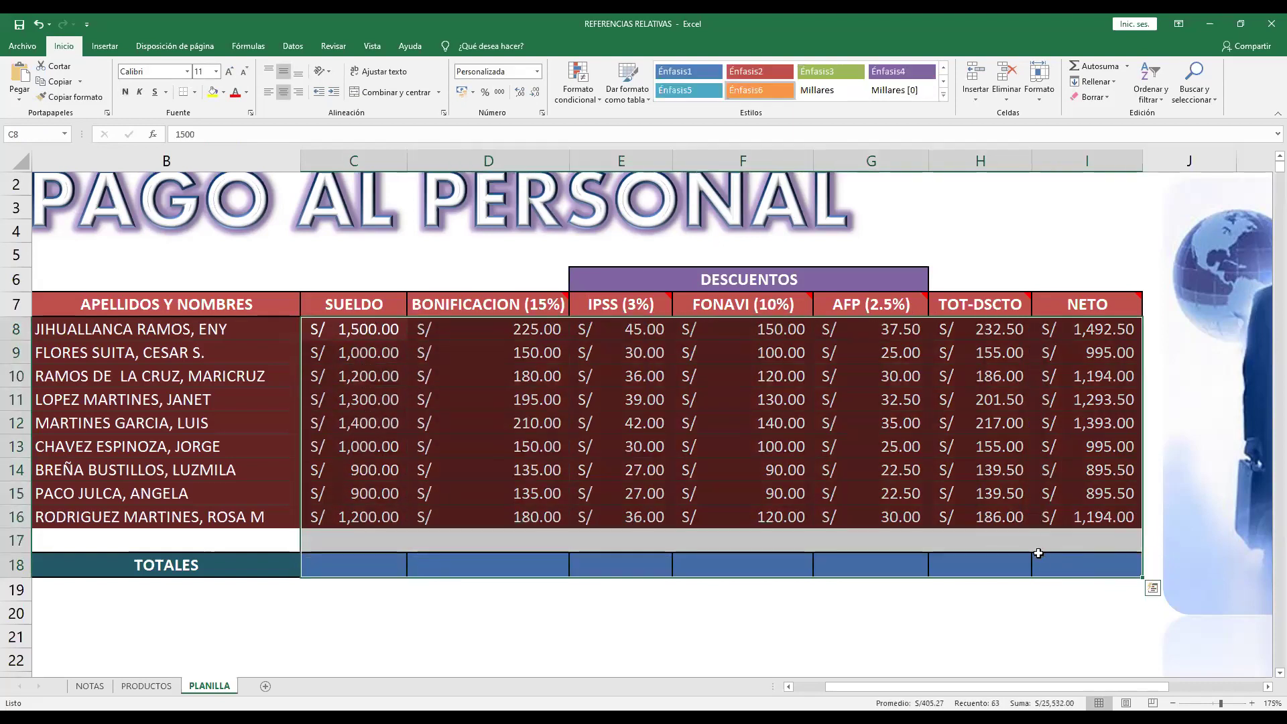
left_click(1086, 66)
left_click(541, 650)
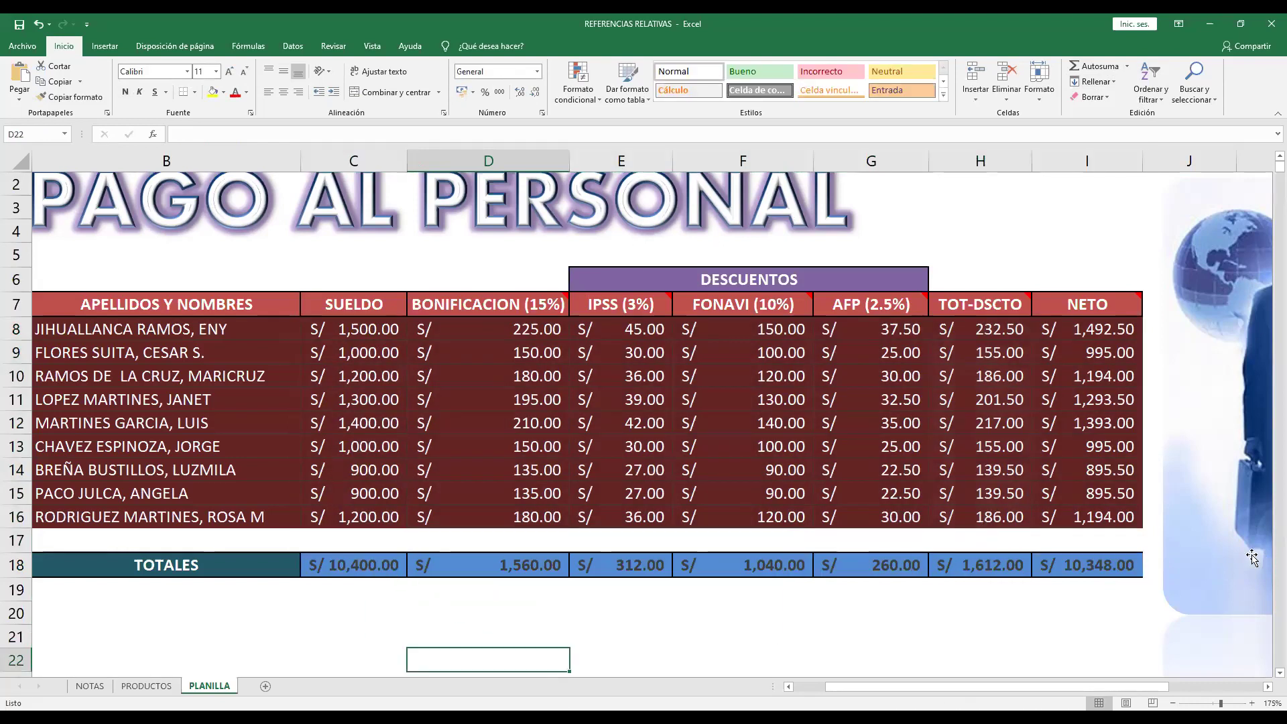
scroll(470, 664, "up", 1)
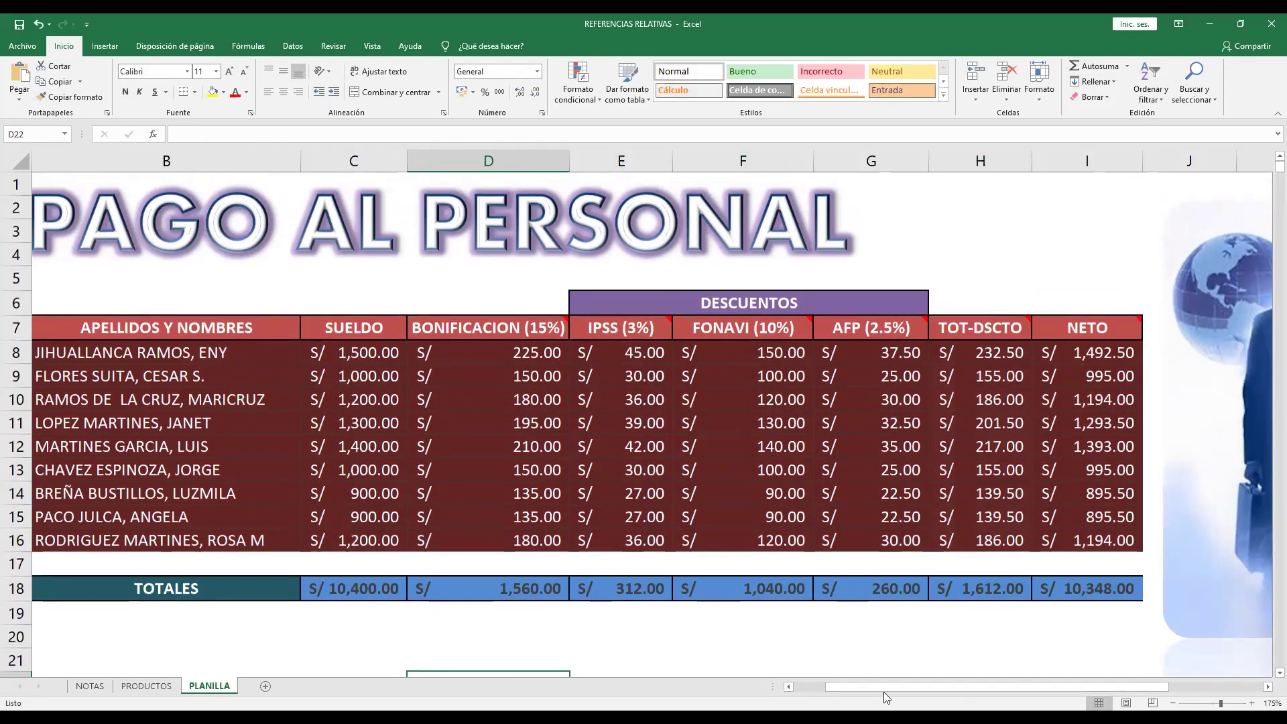
left_click_drag(883, 685, 796, 686)
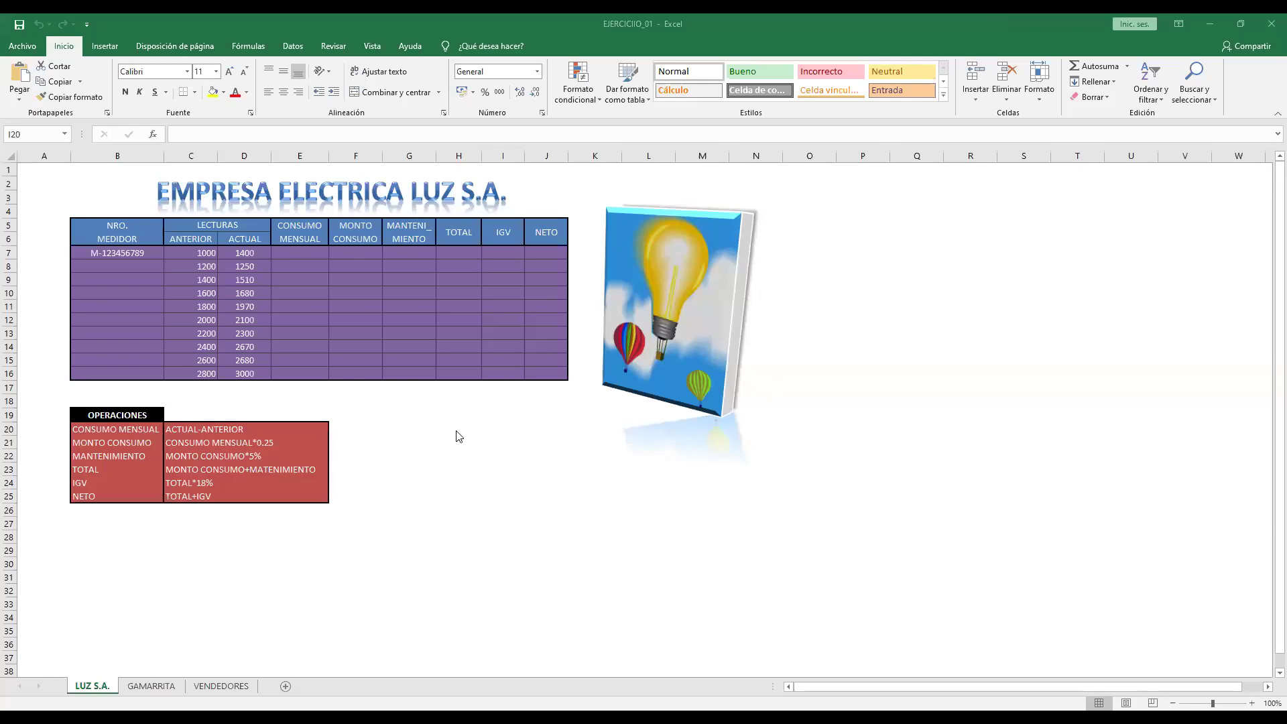
scroll(458, 437, "up", 2, "ctrl")
scroll(485, 442, "up", 1, "ctrl")
scroll(500, 447, "up", 1, "ctrl")
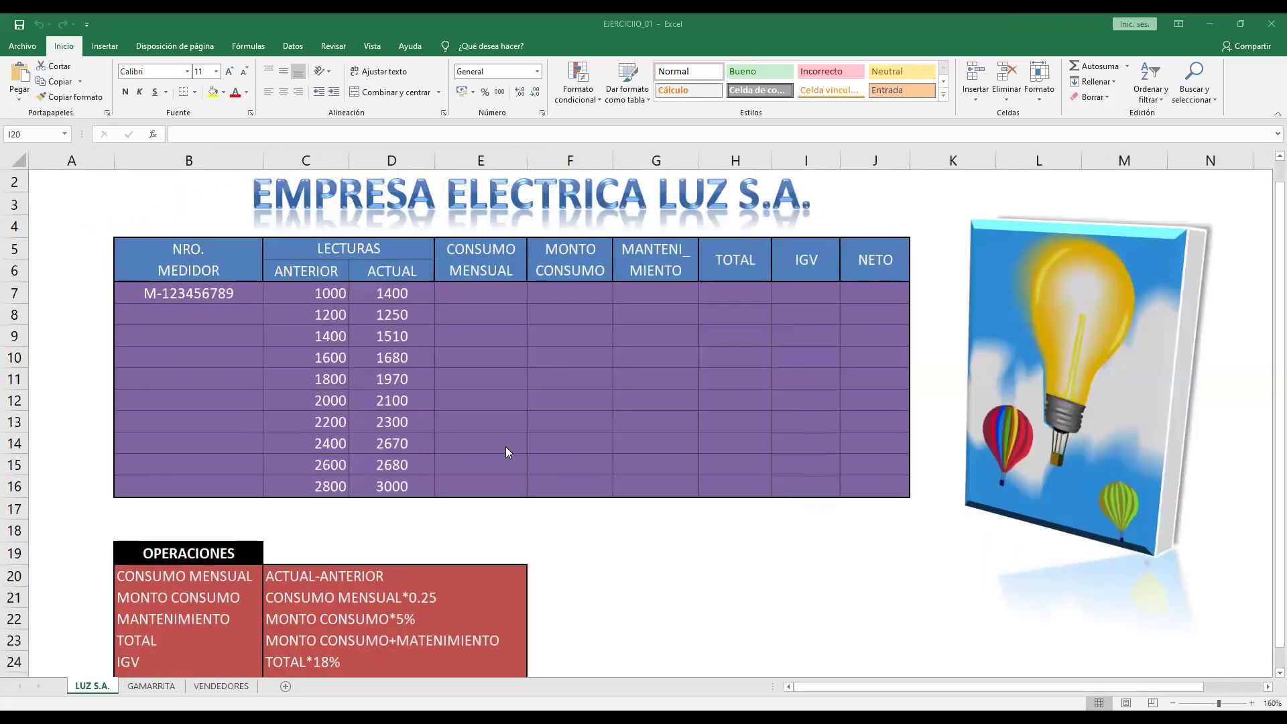
scroll(506, 448, "up", 1)
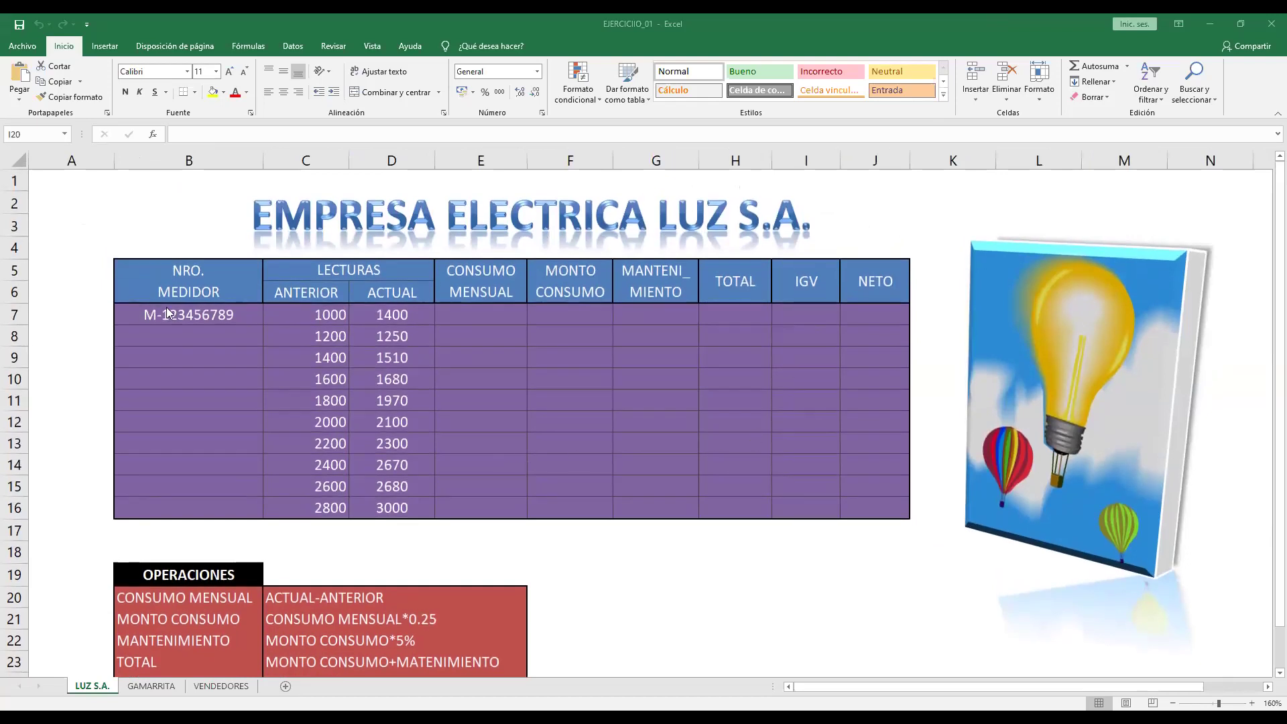
left_click(234, 316)
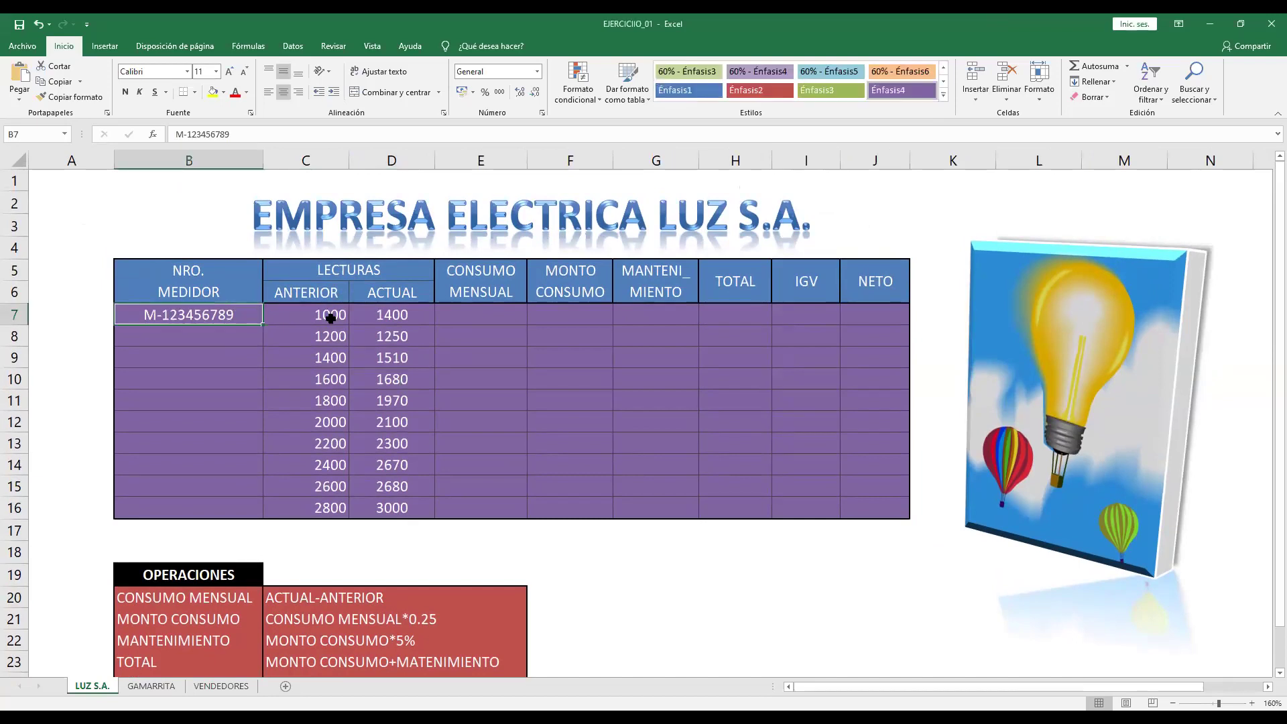
left_click_drag(303, 314, 330, 492)
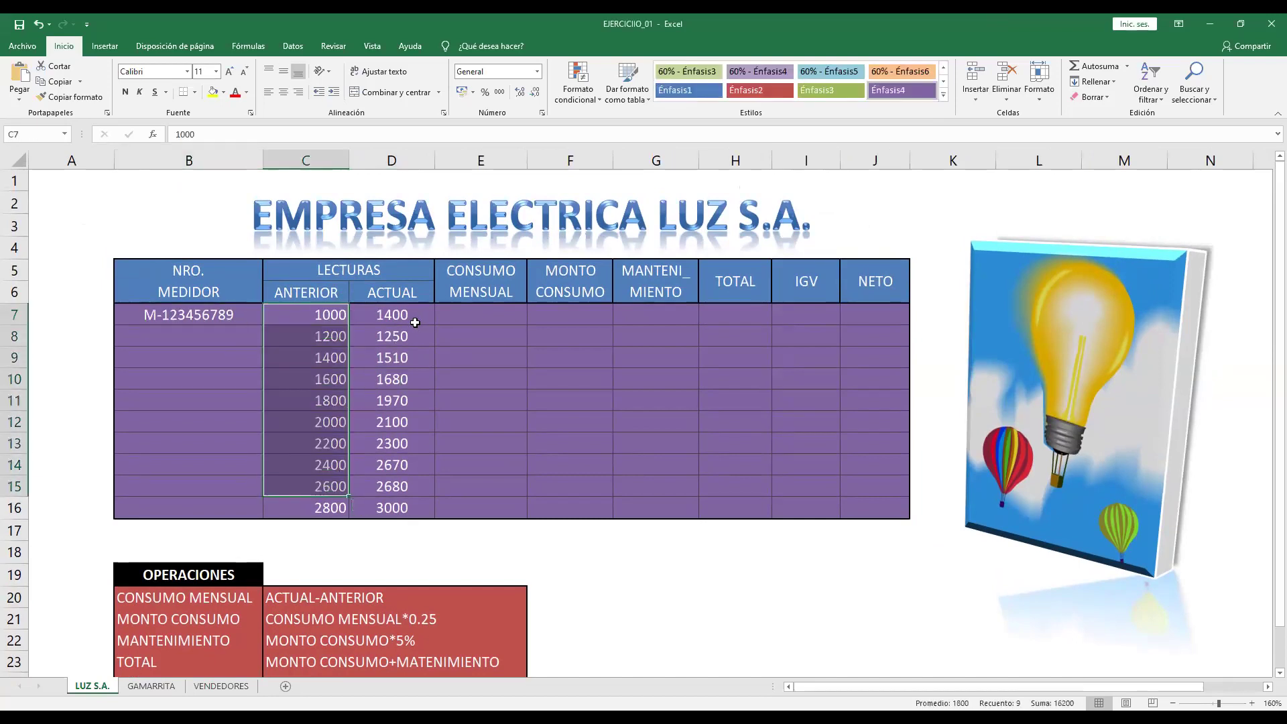
left_click_drag(402, 315, 405, 495)
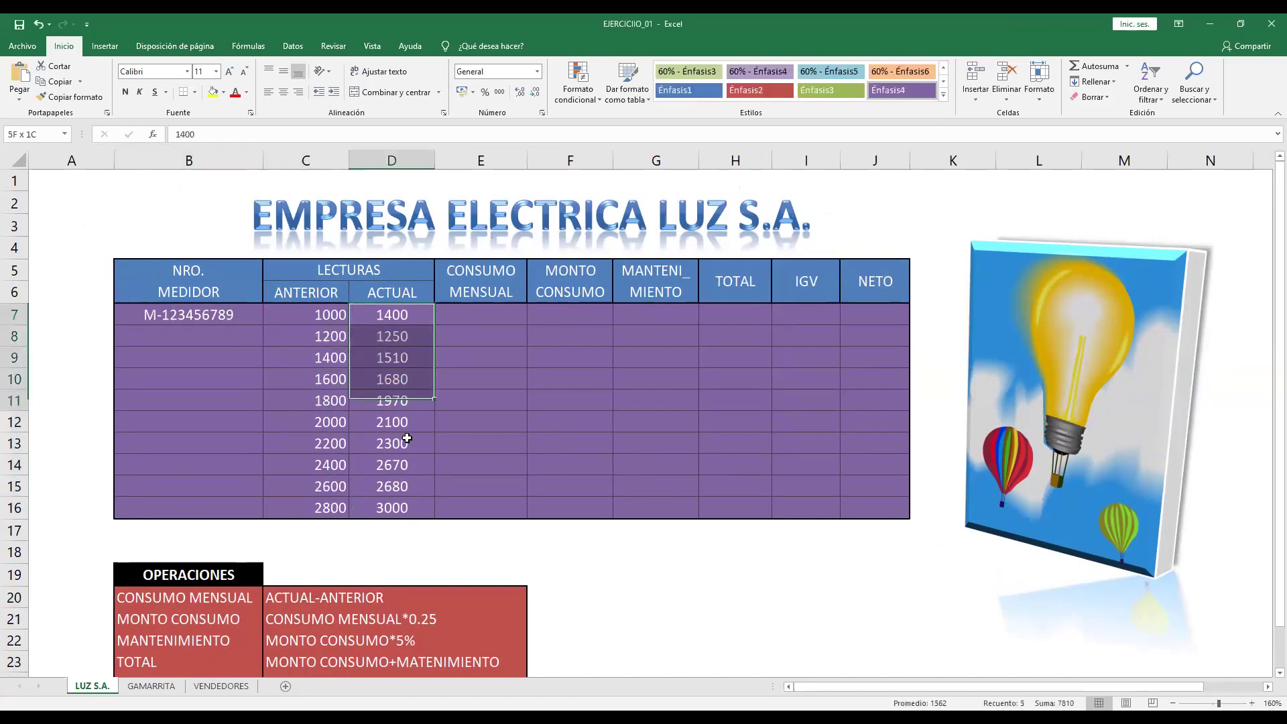
left_click(513, 315)
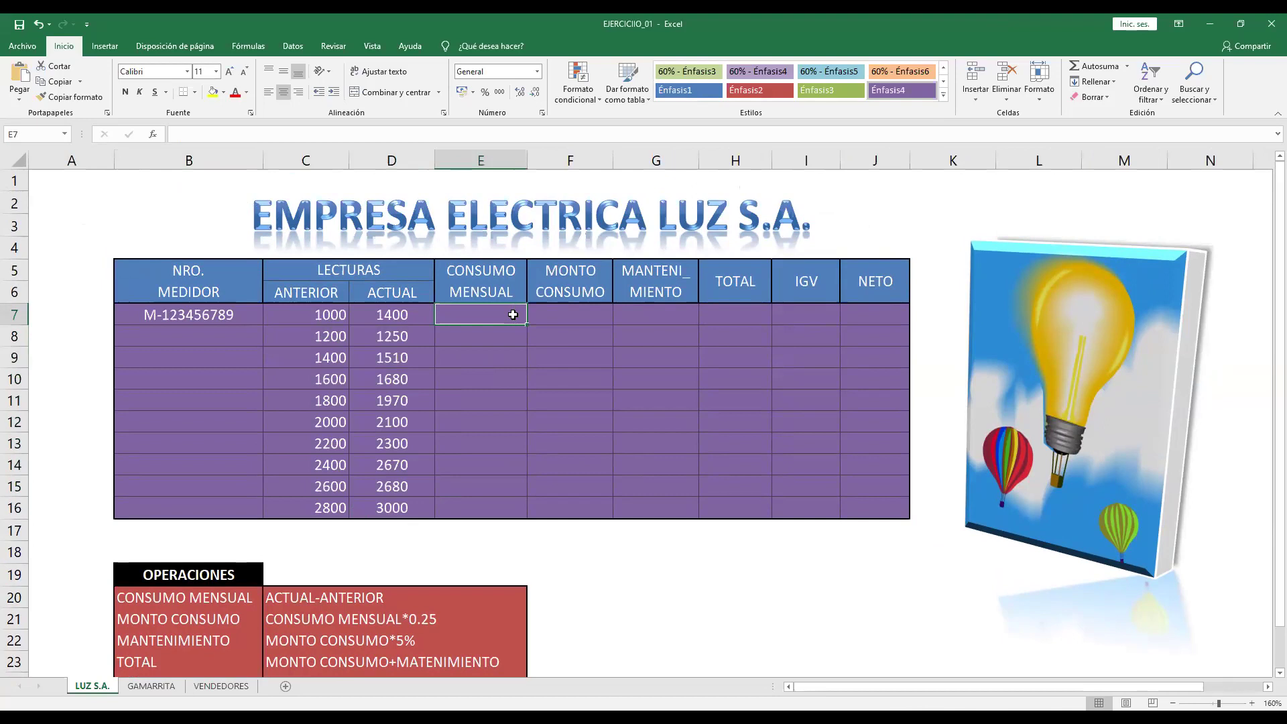
scroll(445, 452, "down", 1)
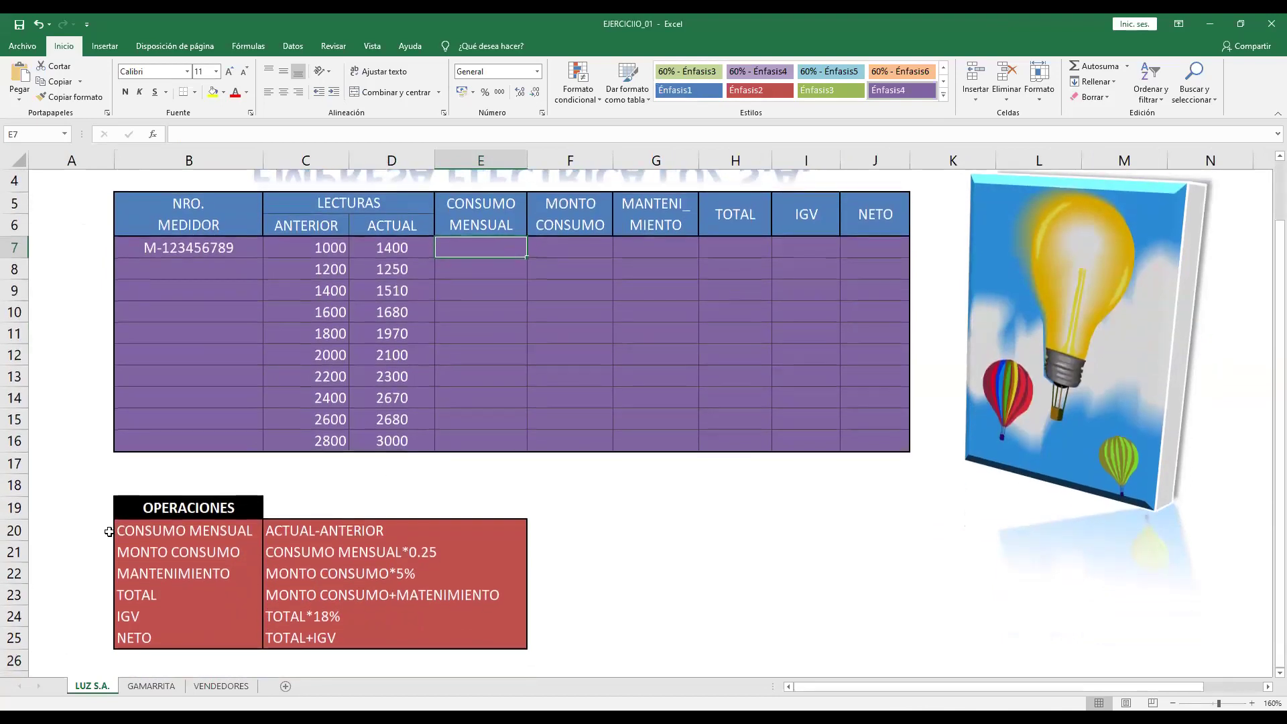
left_click(15, 530)
left_click(14, 551)
left_click(13, 573)
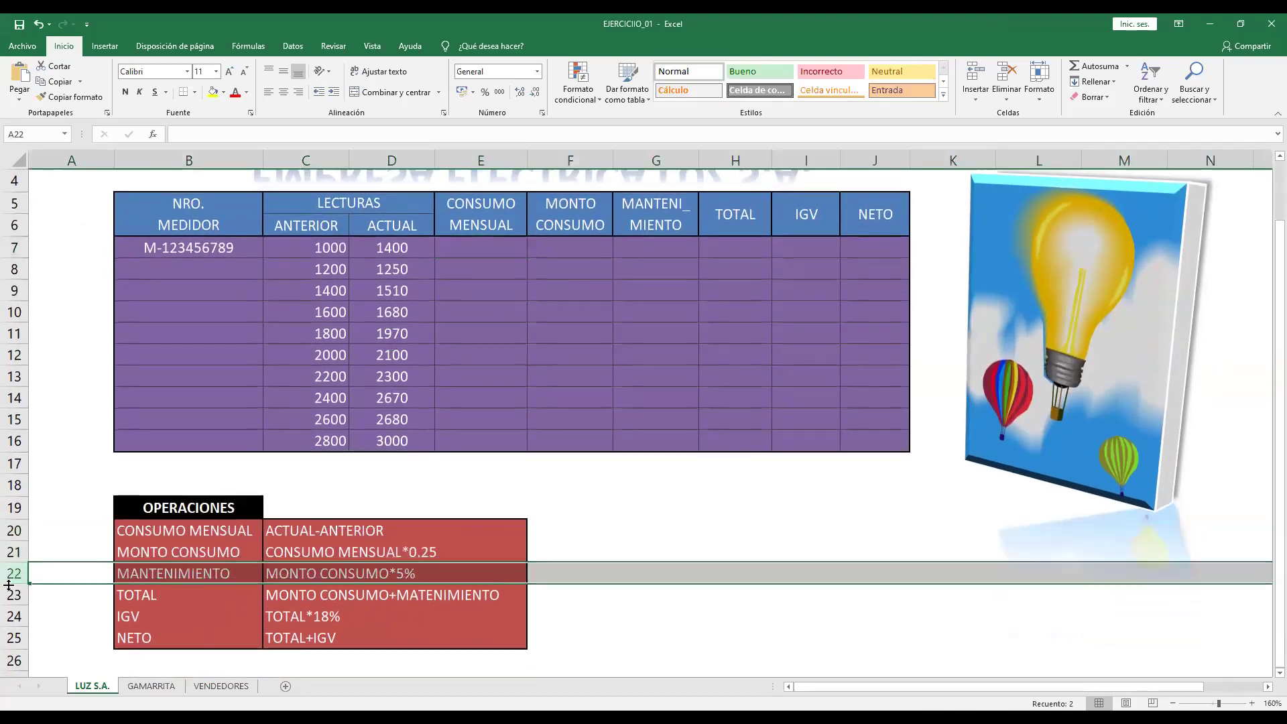
left_click(14, 617)
scroll(311, 429, "up", 1)
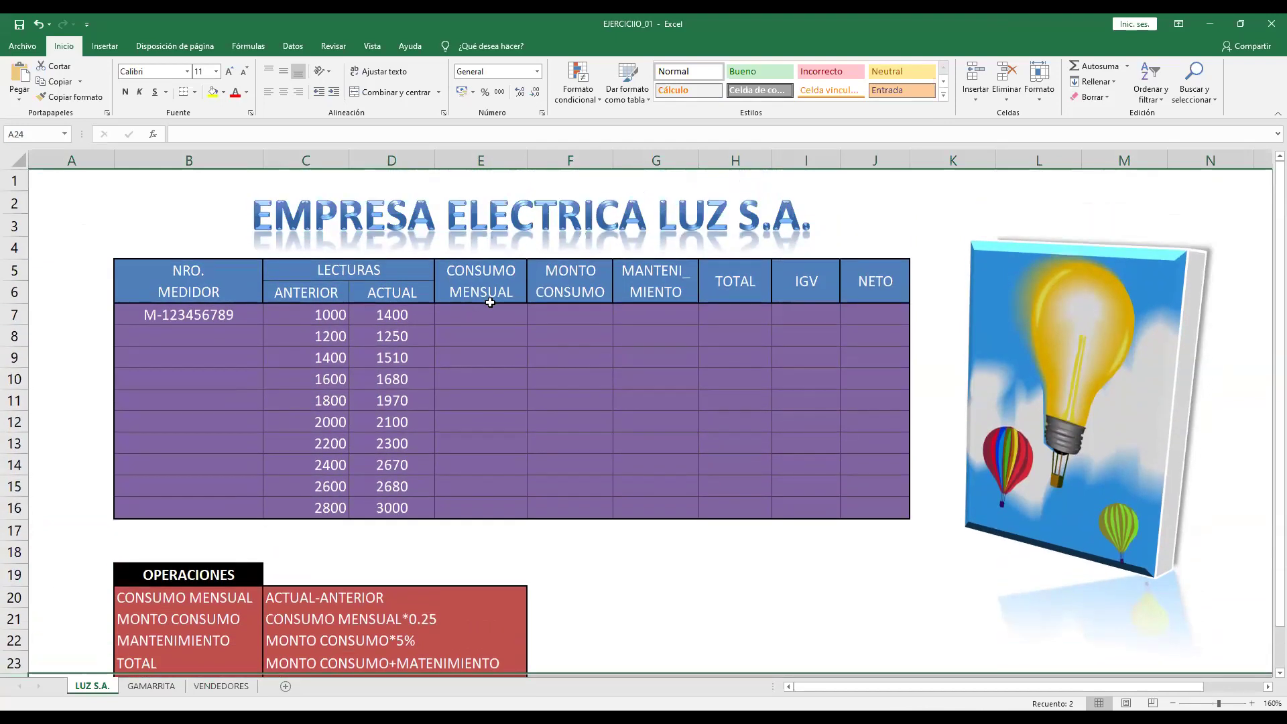
left_click(501, 281)
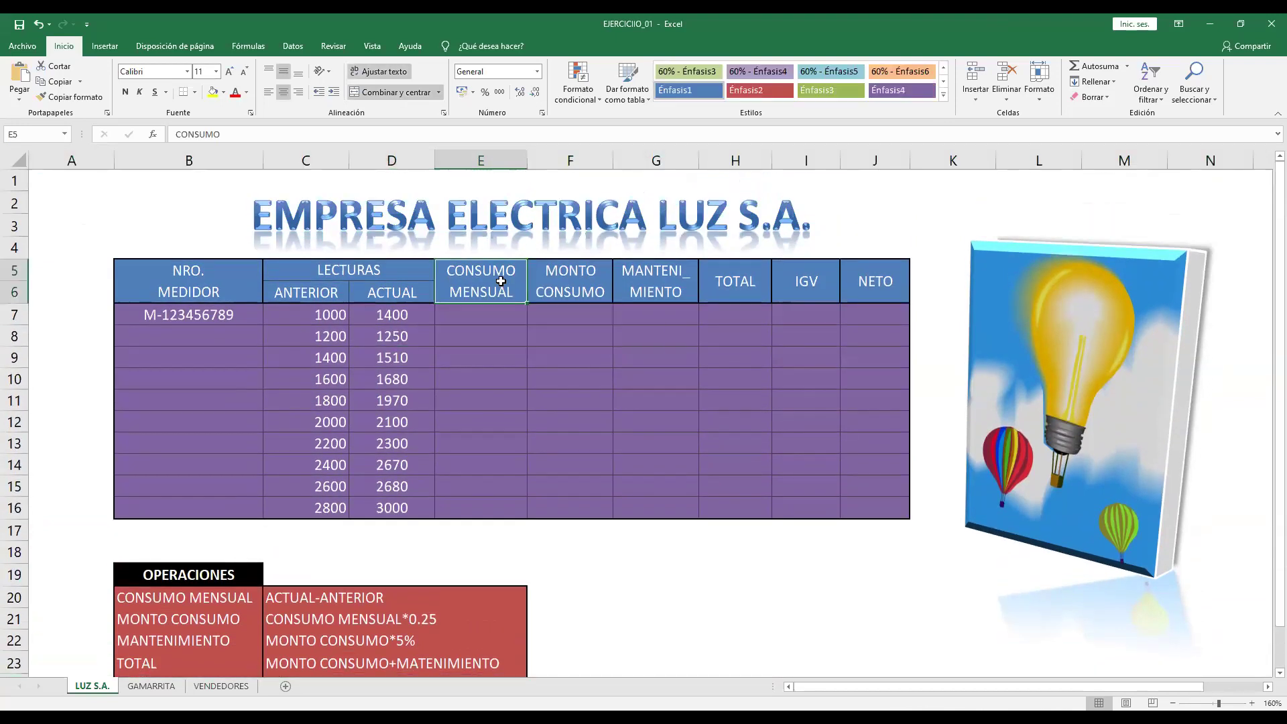
left_click(577, 282)
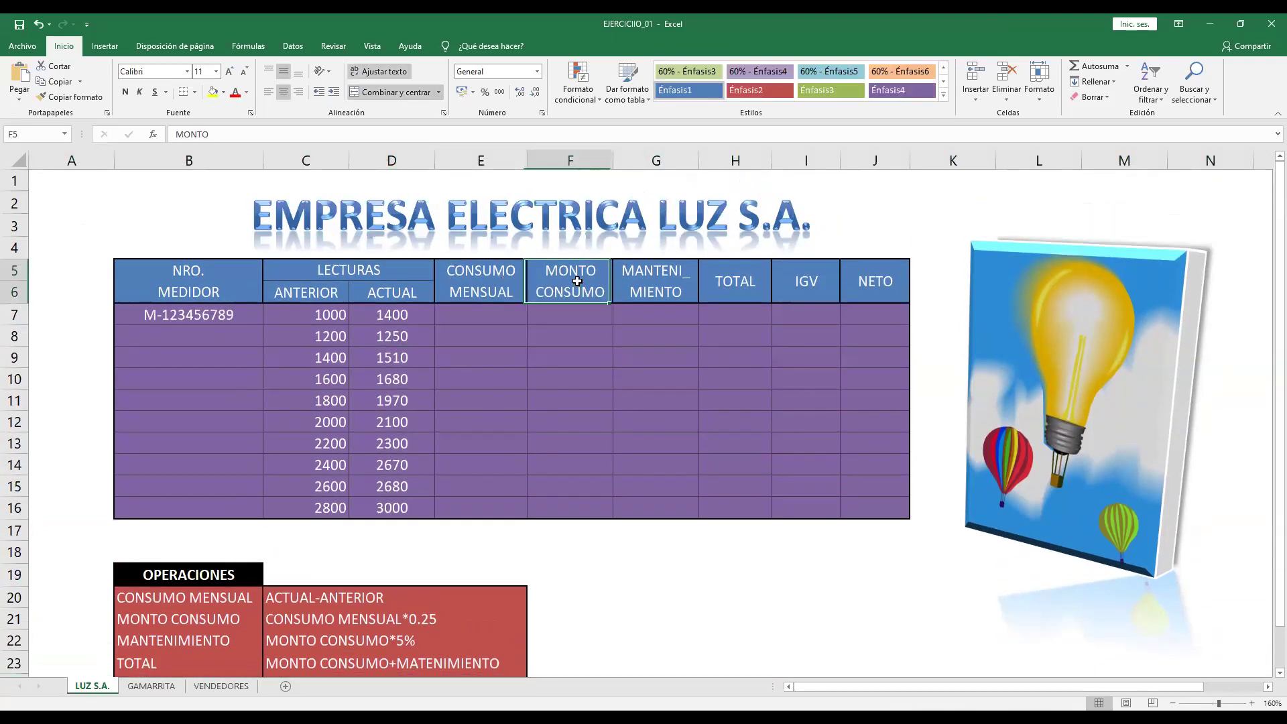
left_click(689, 292)
left_click(723, 290)
left_click(830, 289)
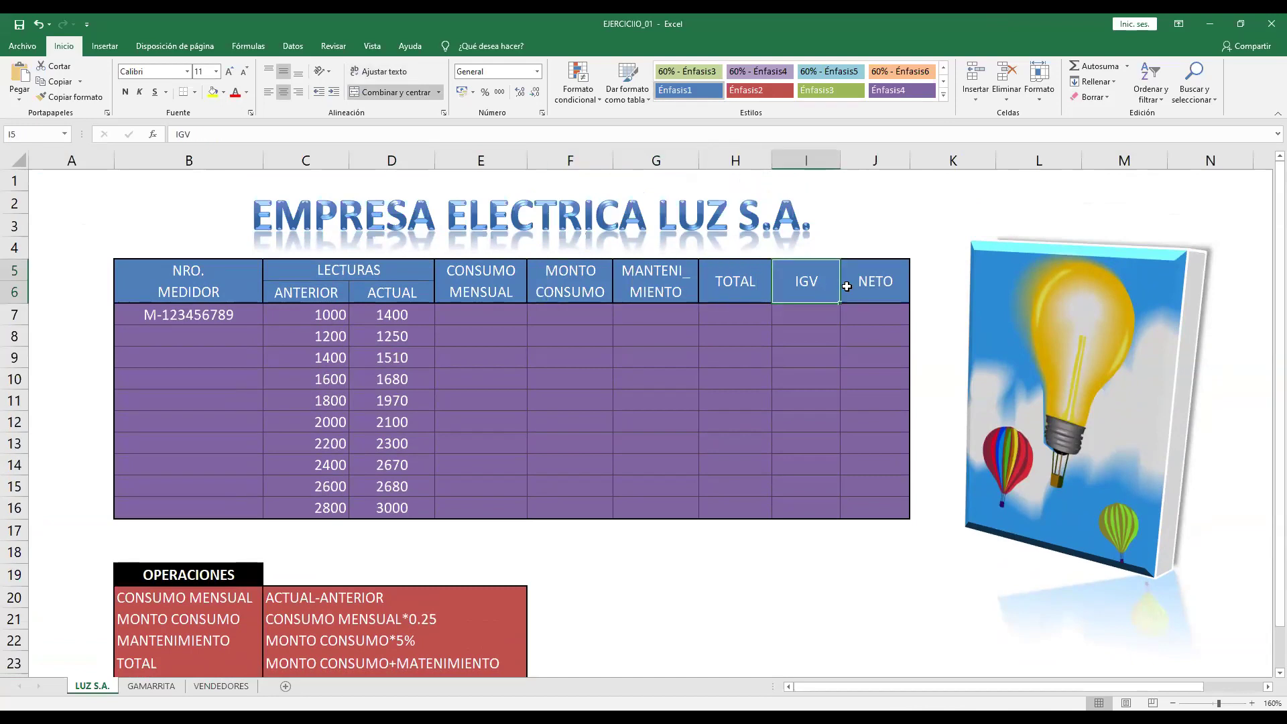
left_click(875, 284)
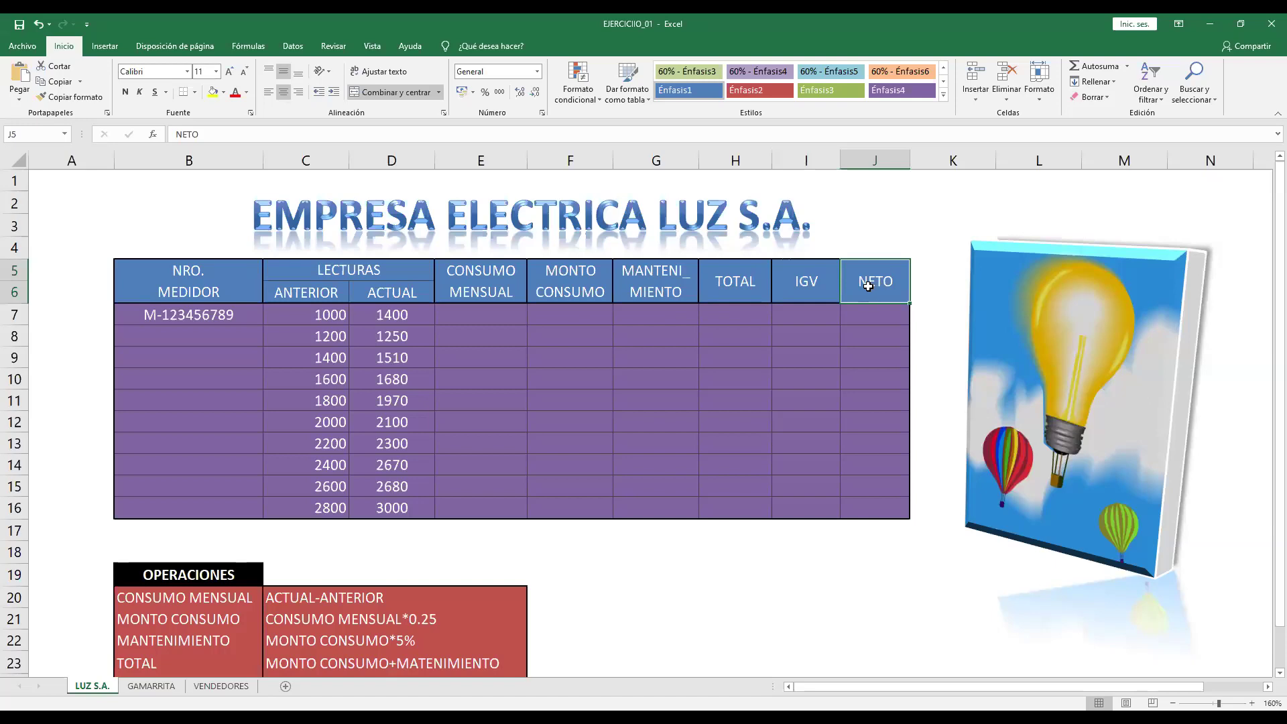
Step: Move the light-bulb picture further right and higher, away from the table
left_click(1143, 281)
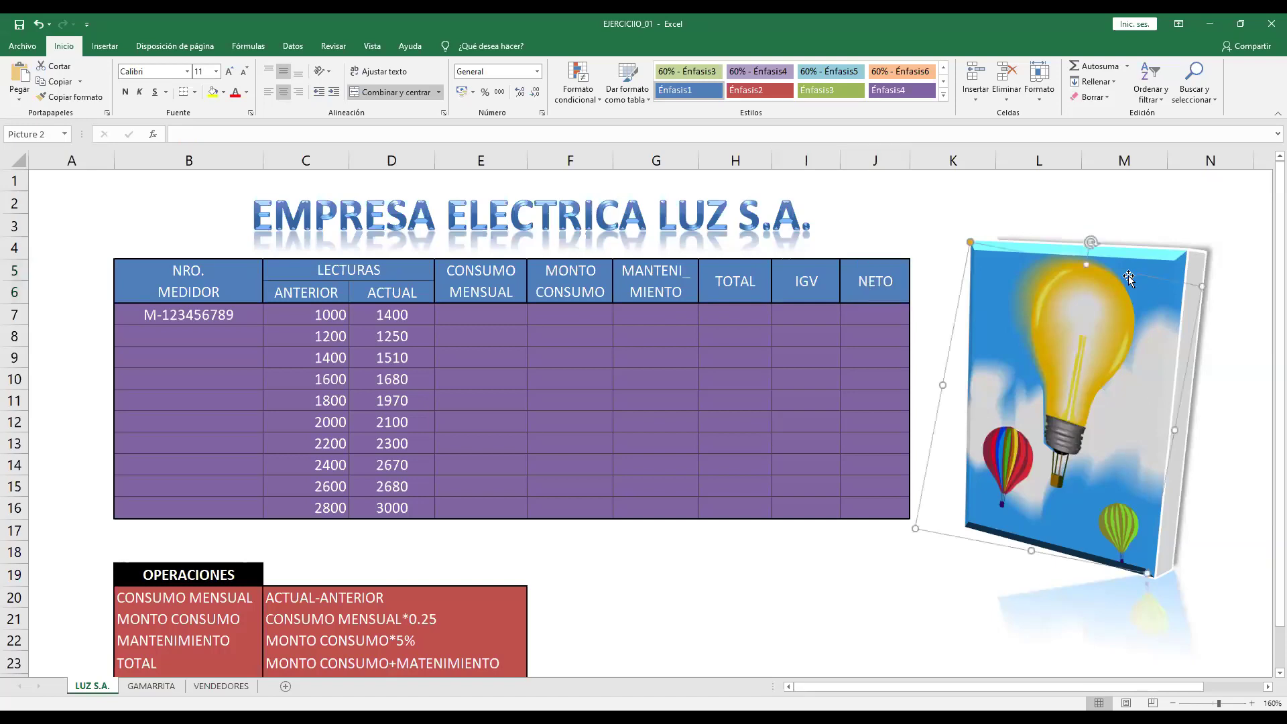
left_click_drag(1073, 297, 1108, 264)
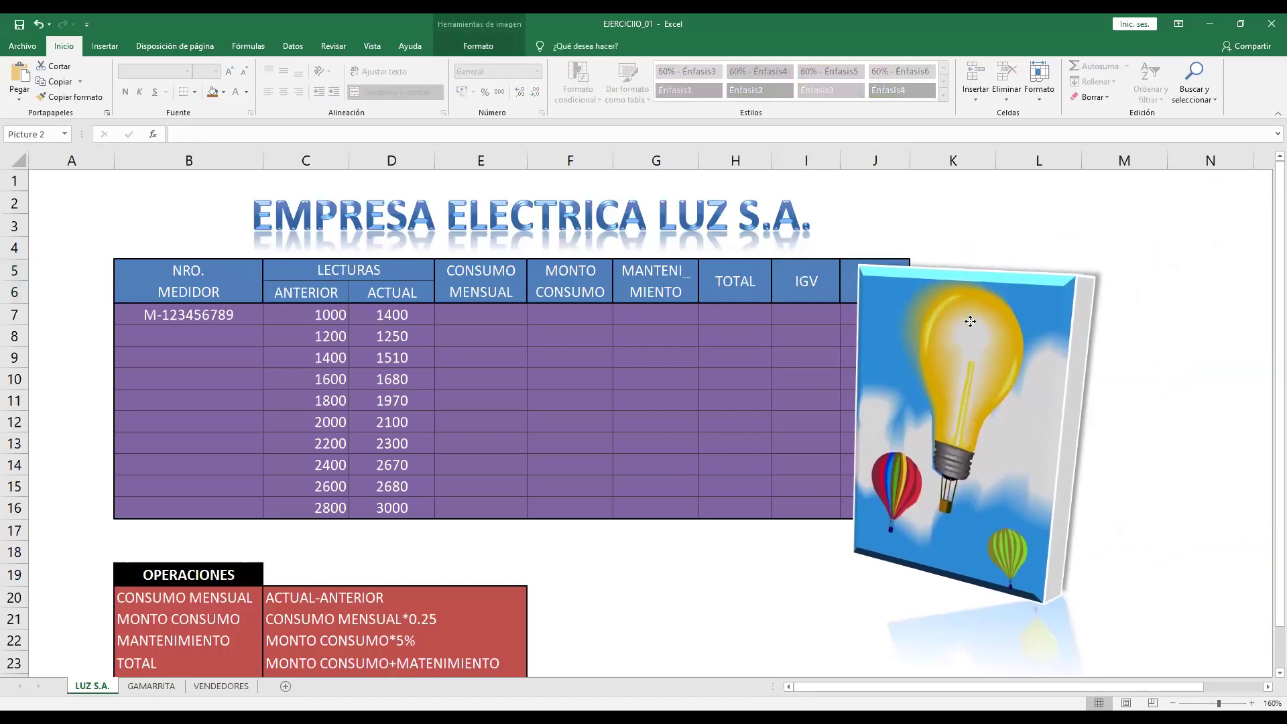
left_click_drag(1109, 264, 1146, 252)
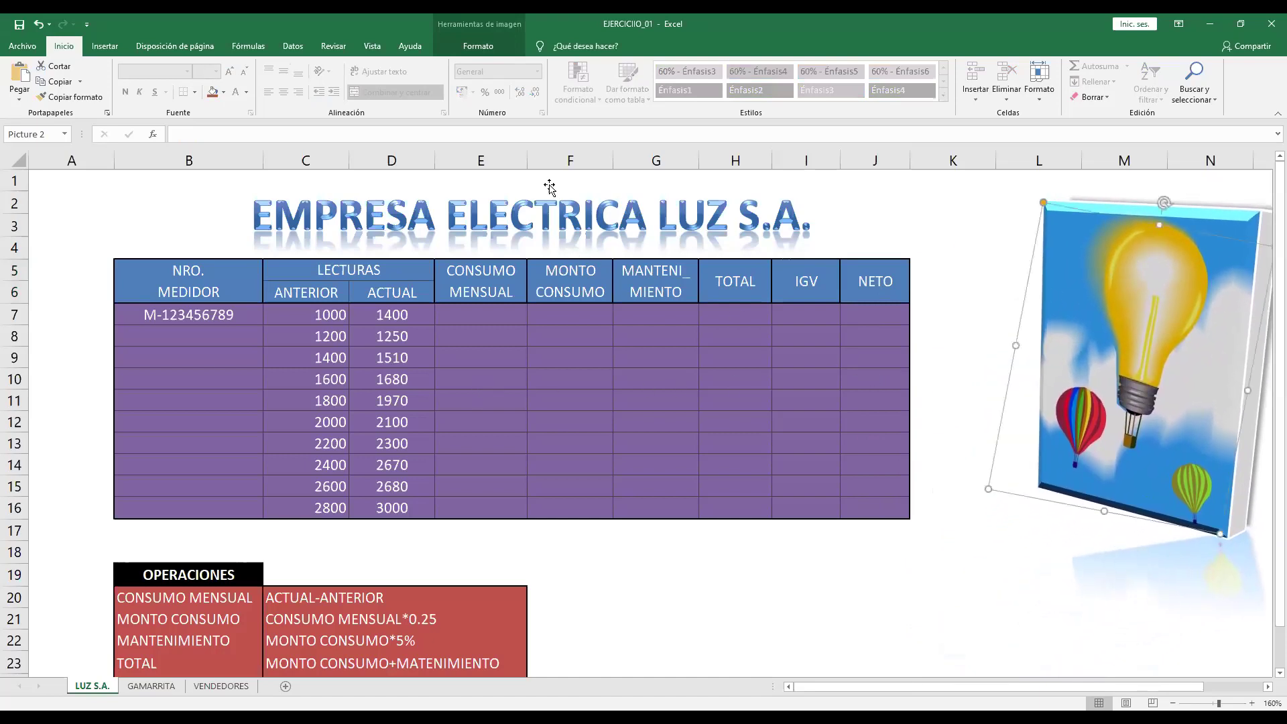
Step: Widen columns E through J, CONSUMO MENSUAL to NETO, to a width of 27.00
left_click_drag(523, 162, 549, 161)
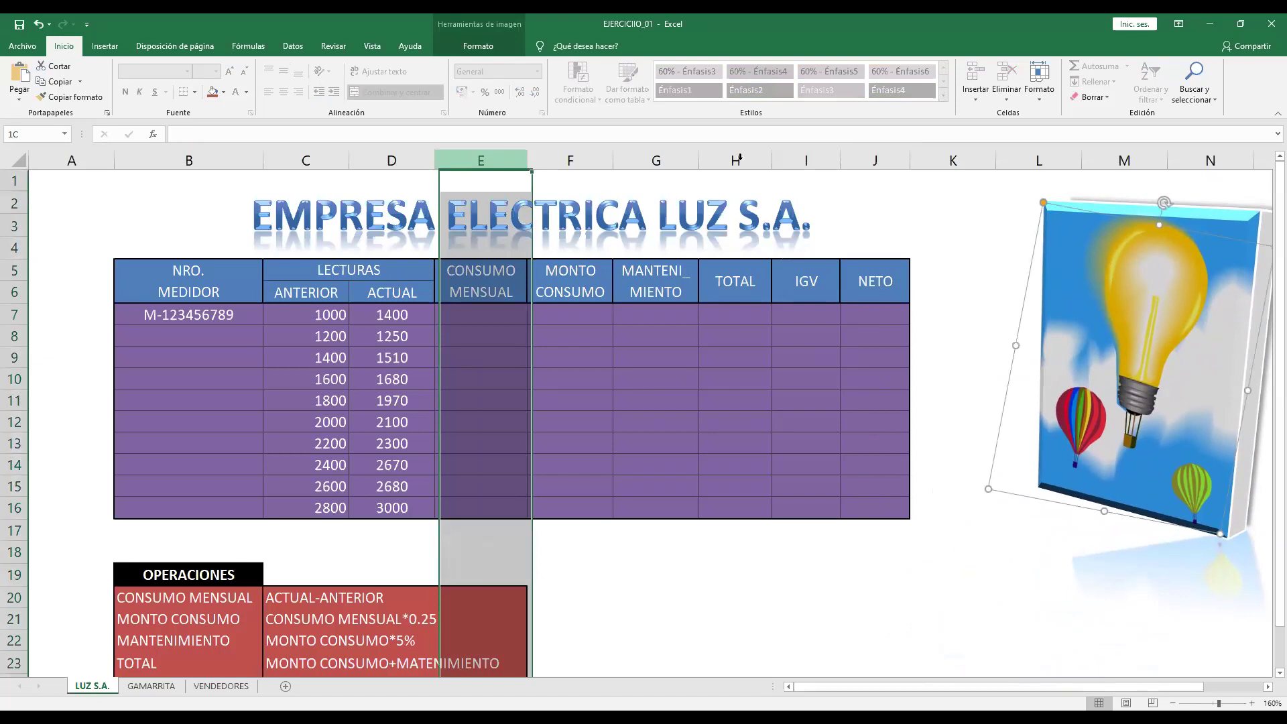
left_click_drag(739, 158, 875, 160)
left_click_drag(531, 161, 852, 158)
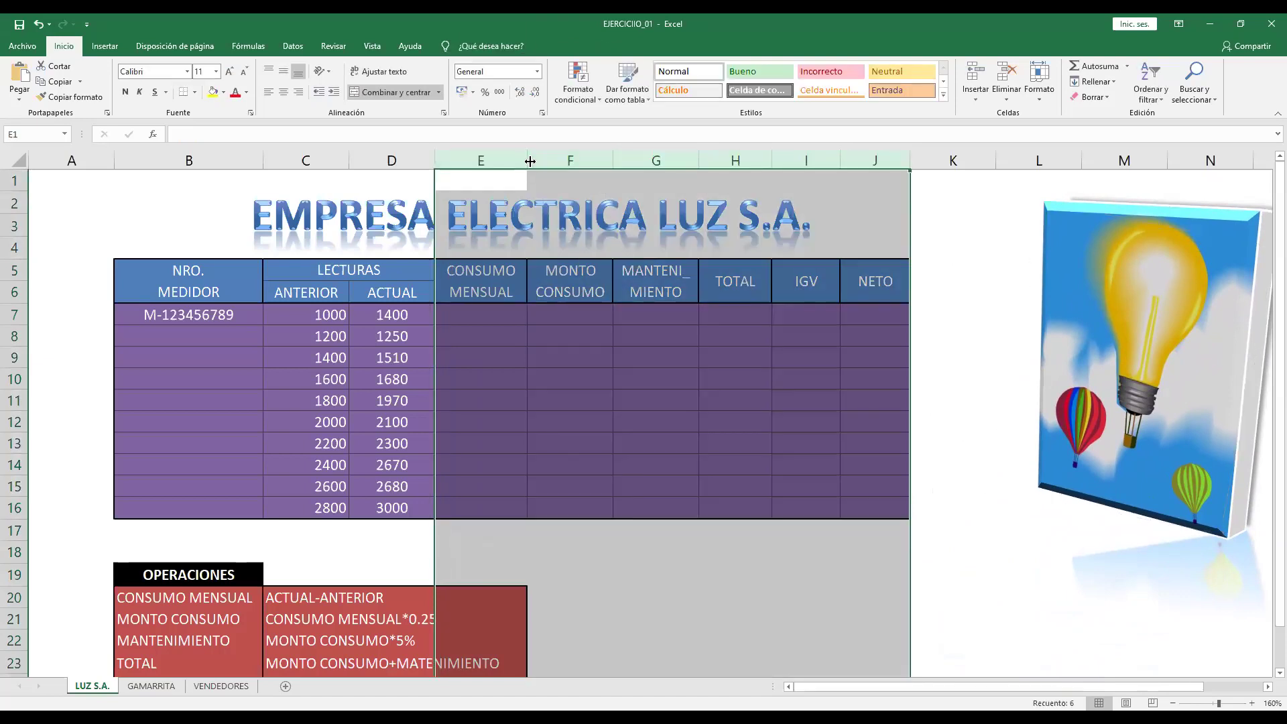
left_click_drag(528, 161, 687, 160)
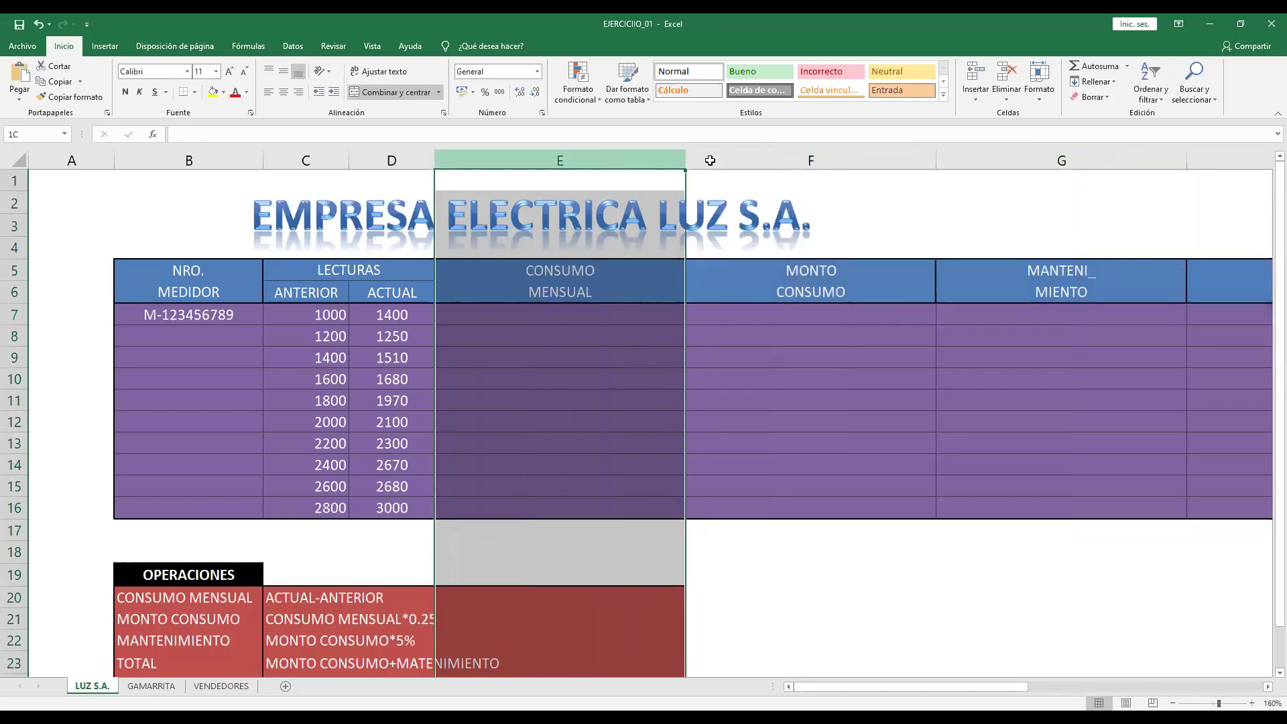
left_click(610, 161)
mouse_move(1241, 162)
left_mouse_down()
mouse_move(1268, 161)
mouse_move(1175, 164)
left_mouse_up()
left_click_drag(987, 170, 783, 162)
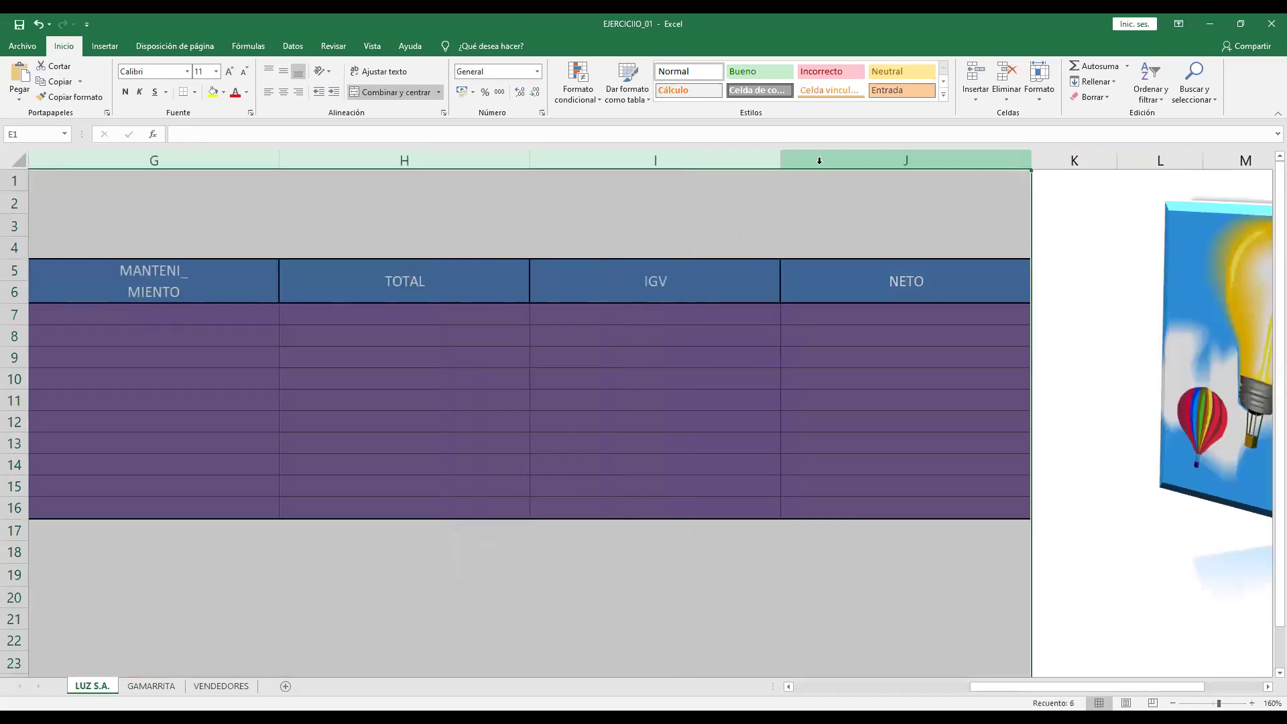
double_click(530, 160)
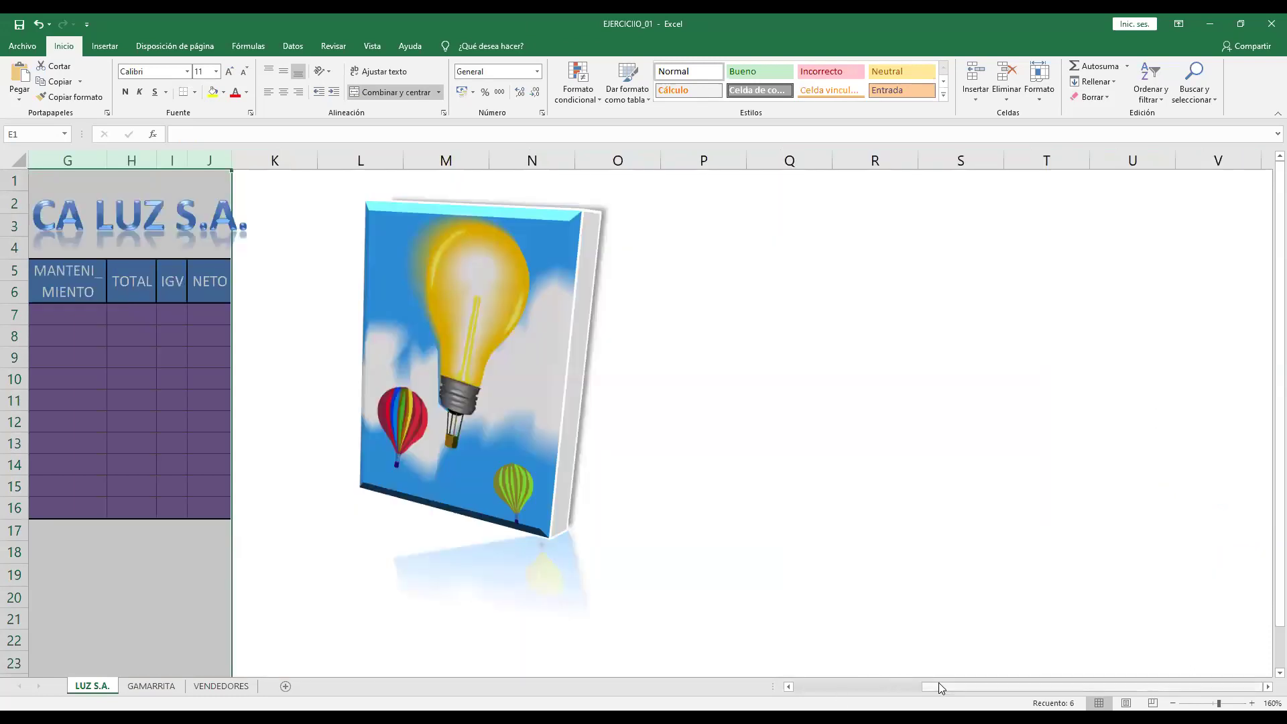
left_click_drag(939, 683, 761, 682)
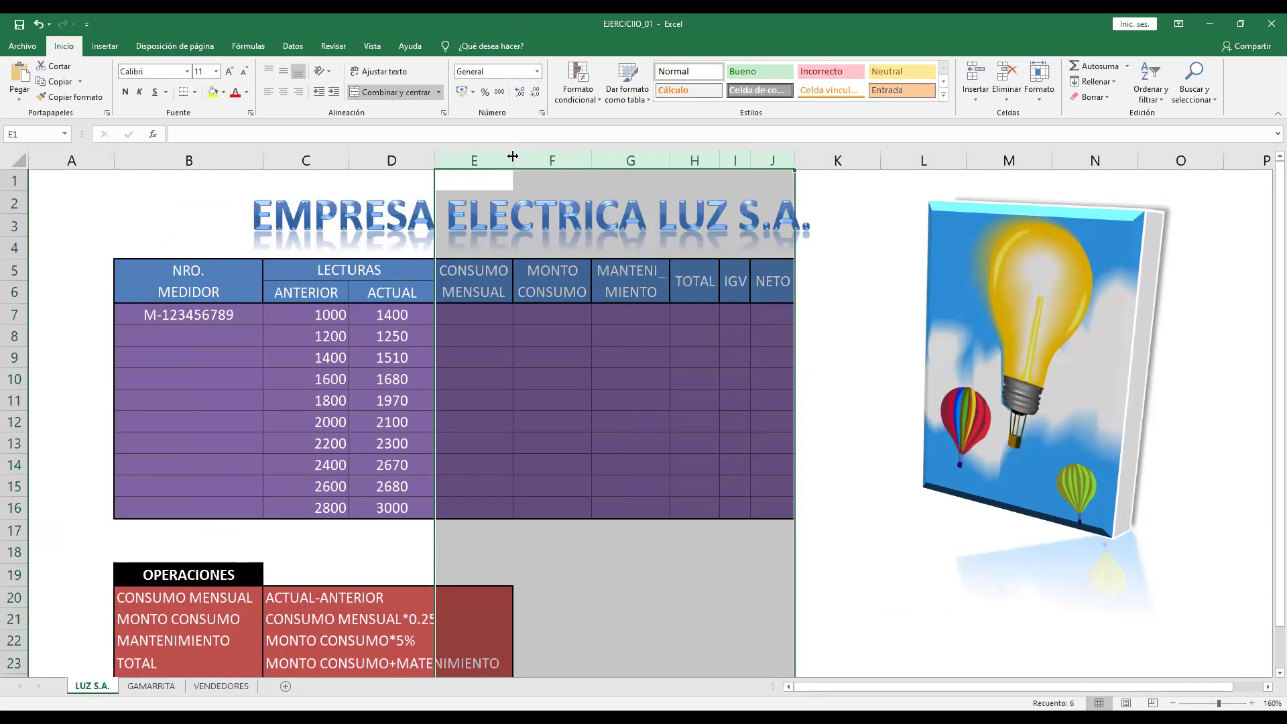
left_click_drag(560, 155, 641, 154)
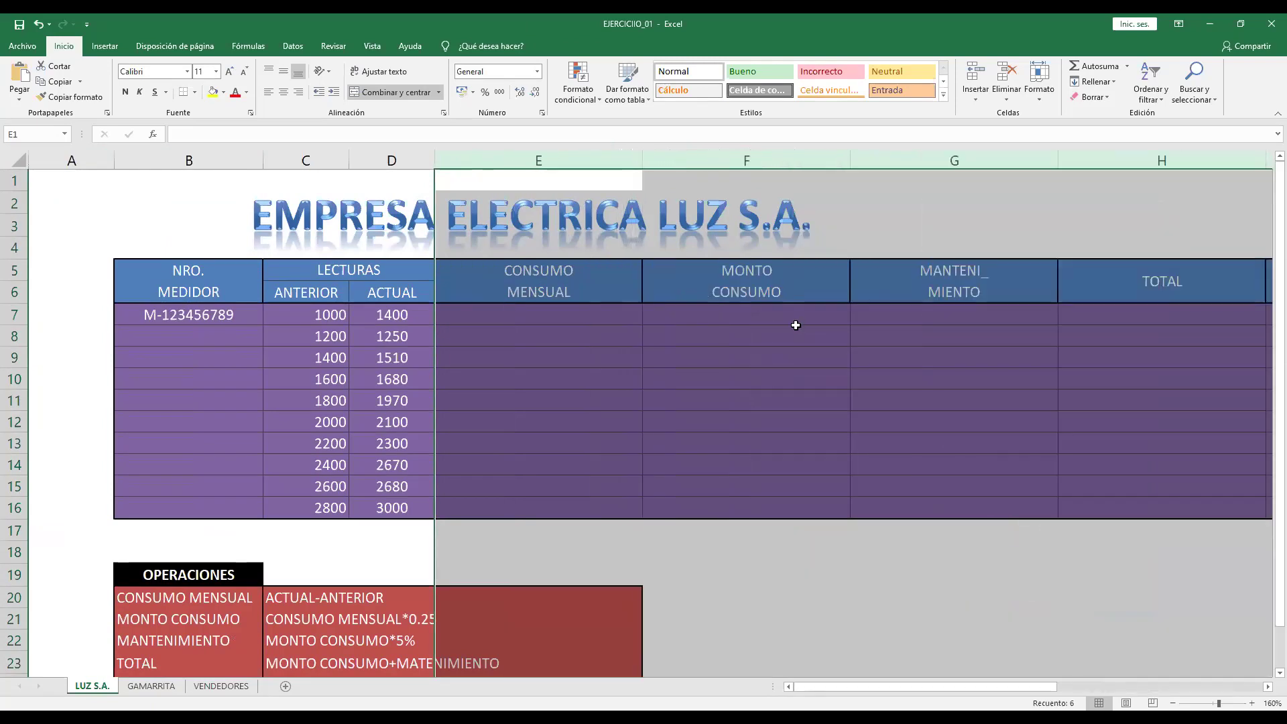
left_click(796, 326)
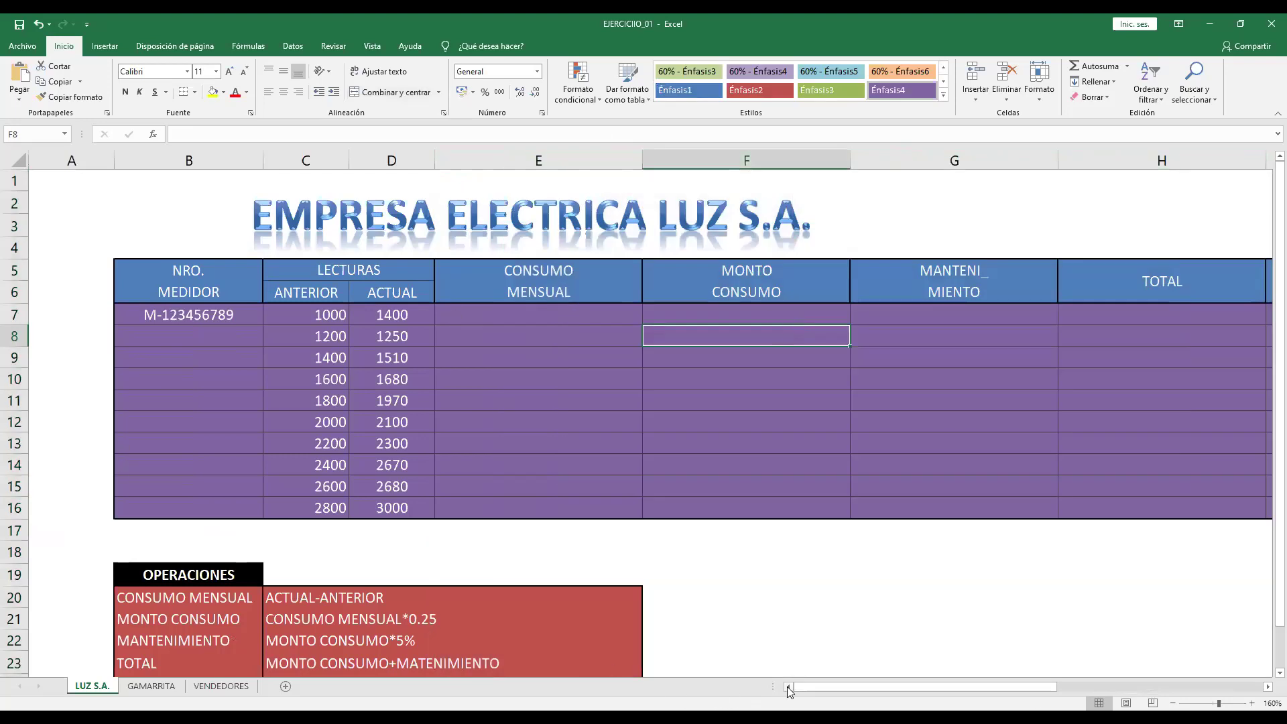
left_click(210, 316)
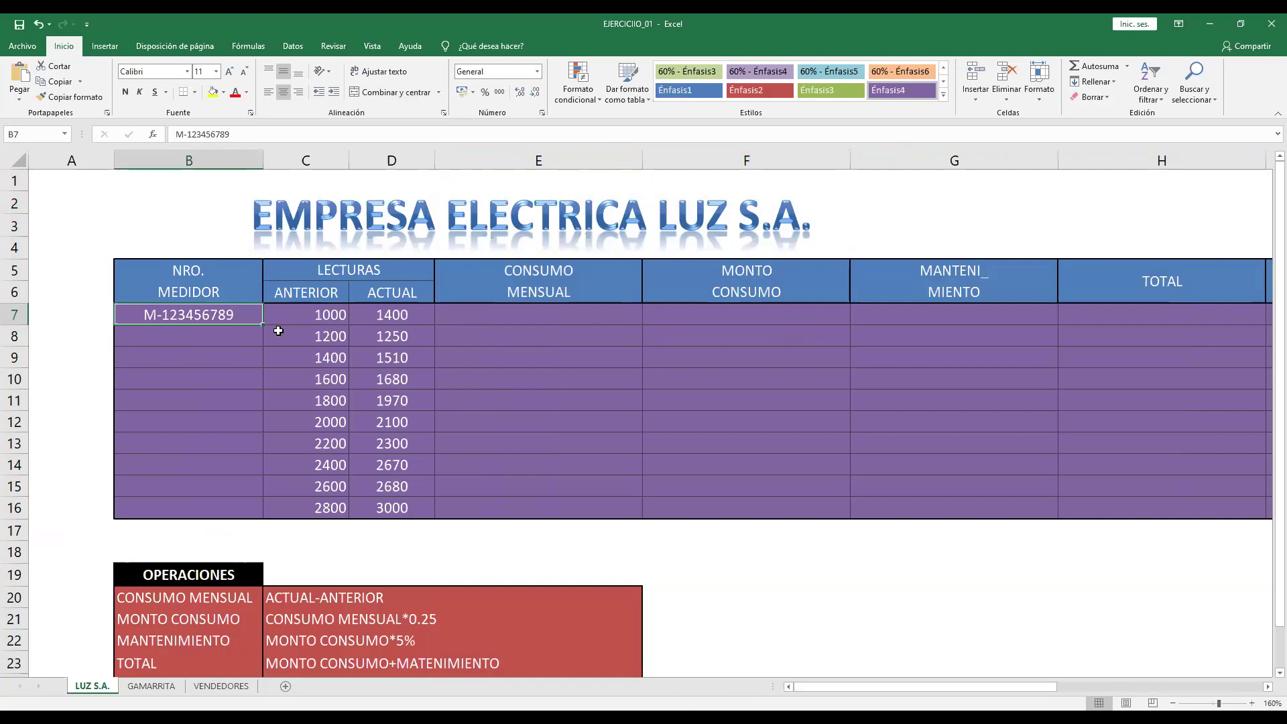
Step: Enter the numbers 1 through 10 down cells B35:B44
scroll(576, 491, "down", 3)
scroll(546, 494, "down", 2)
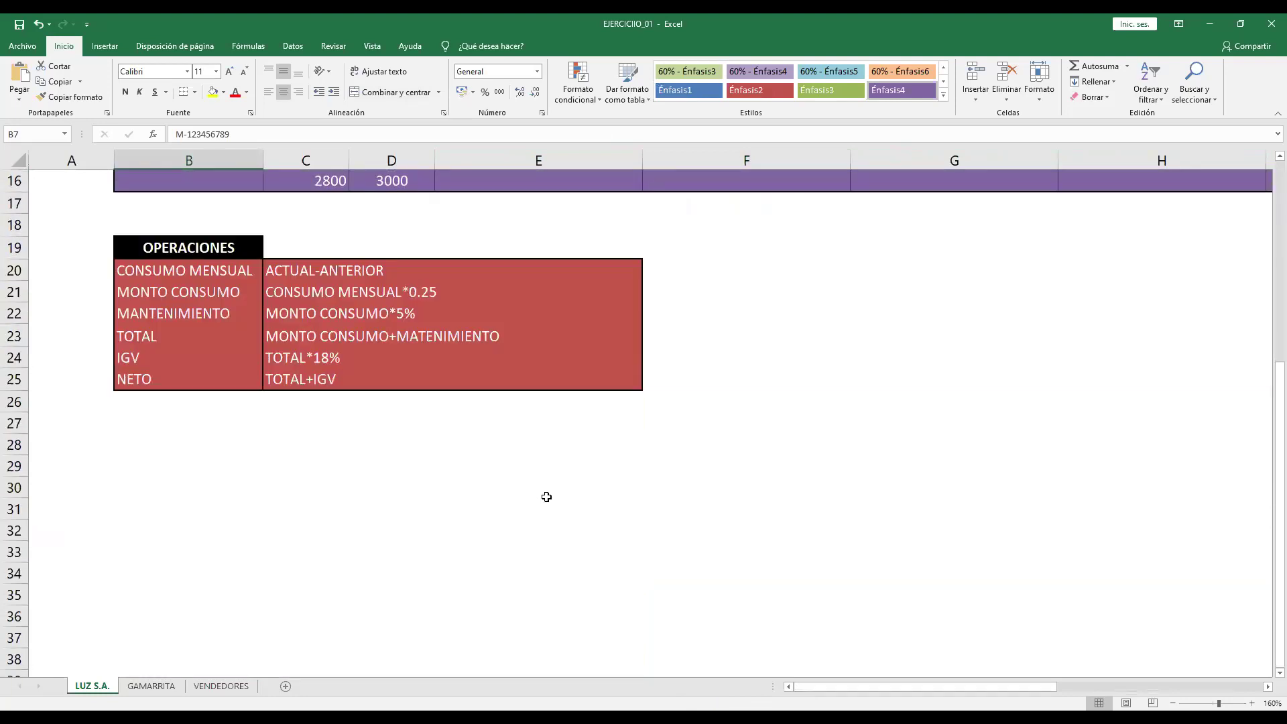
scroll(299, 465, "down", 2)
scroll(207, 332, "down", 2)
left_click(207, 332)
type("1")
key("Return")
type("2")
key("Return")
type("3")
key("Return")
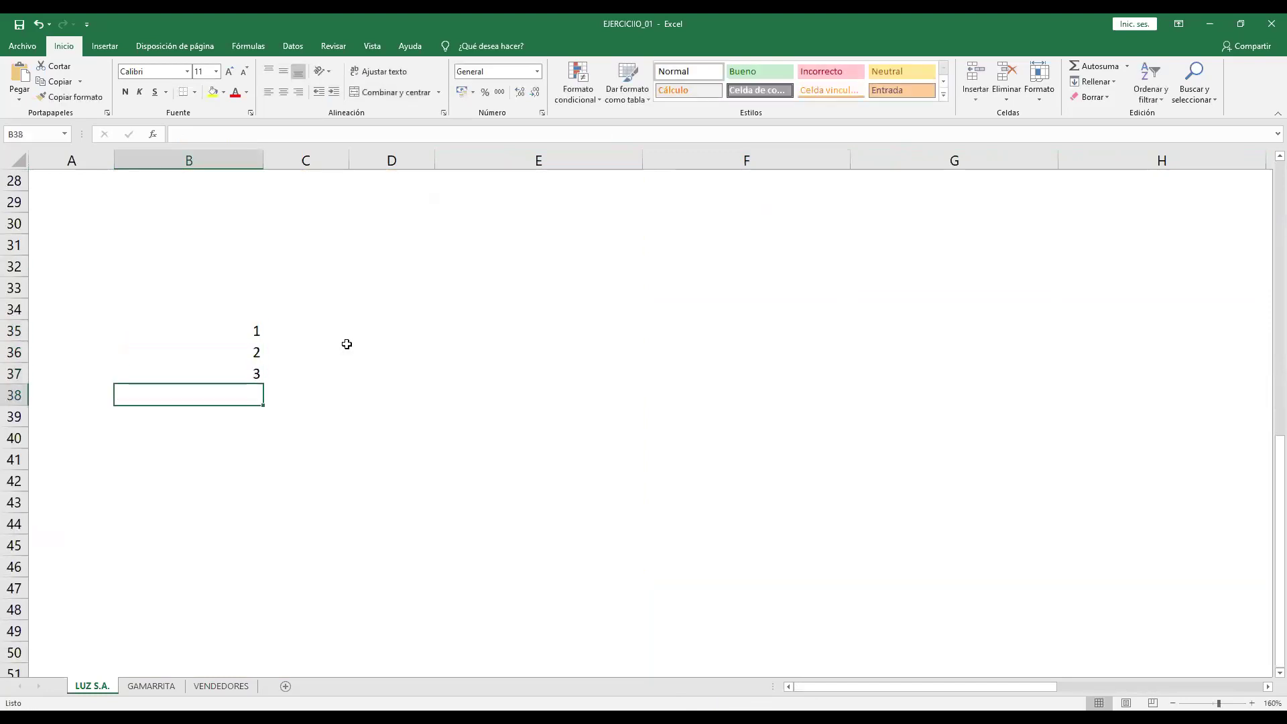
type("4")
key("Return")
type("5")
key("Return")
type("6")
key("Return")
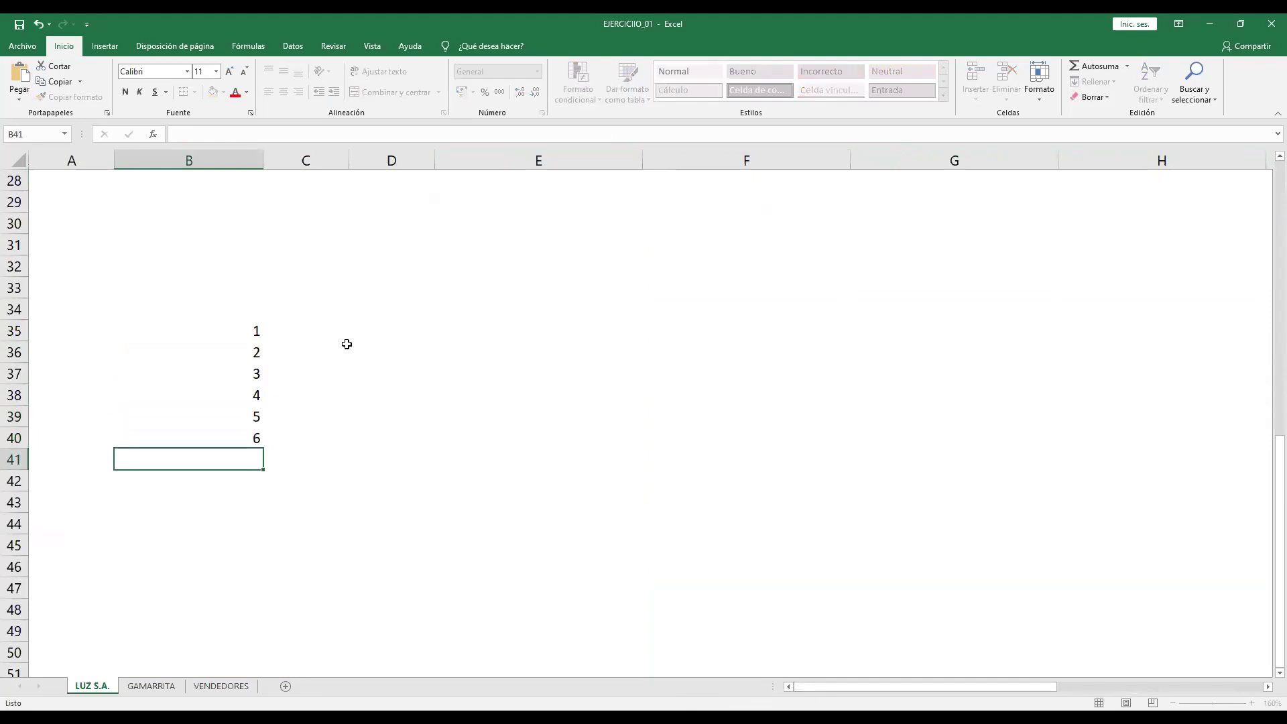
type("7")
key("Return")
type("8")
key("Return")
type("9")
key("Return")
type("10")
key("Return")
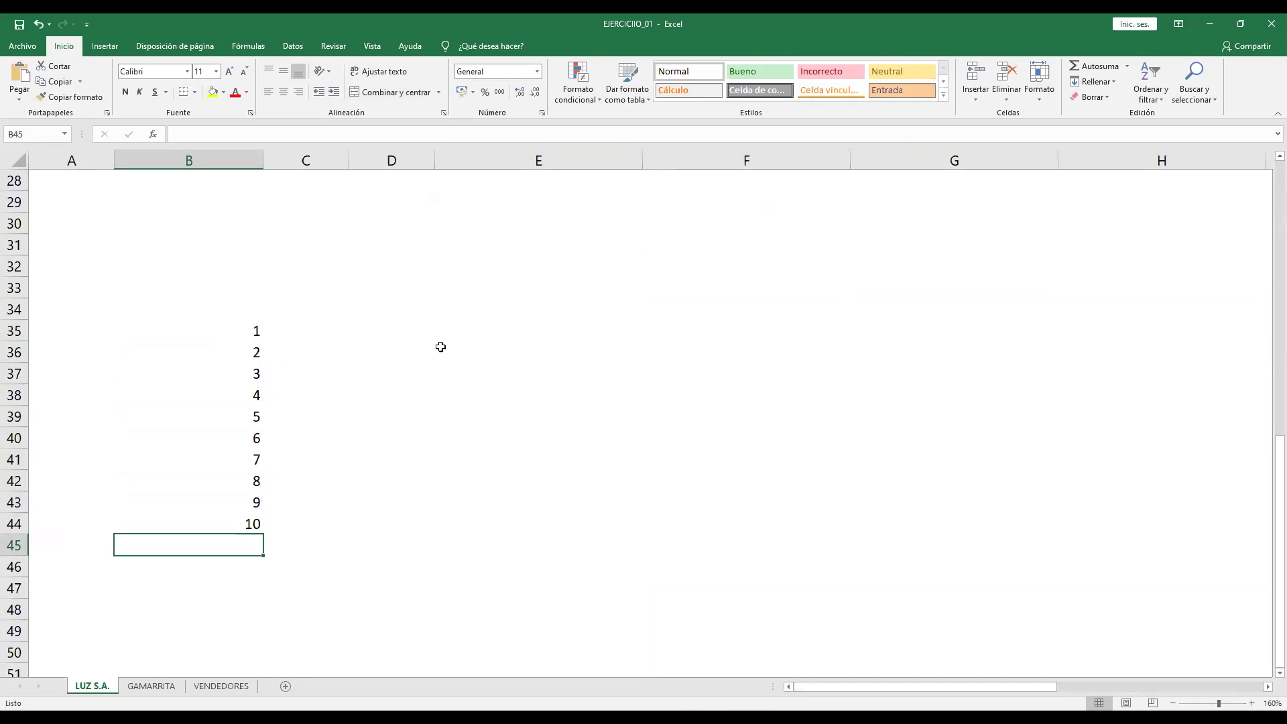
Step: Put 1 in C35 and fill it down to C44 beside the series
left_click(385, 330)
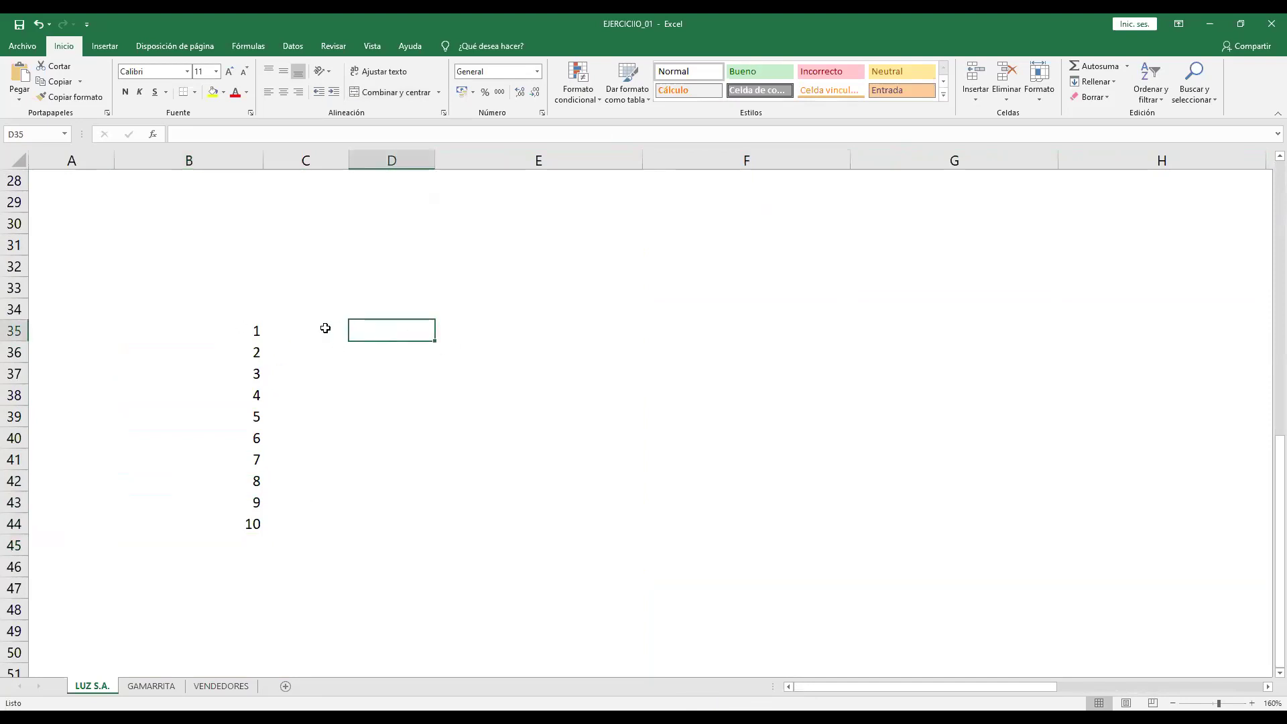
left_click(325, 328)
mouse_move(253, 328)
left_mouse_down()
mouse_move(252, 537)
mouse_move(256, 523)
left_mouse_up()
left_click(322, 336)
type("1")
key("Return")
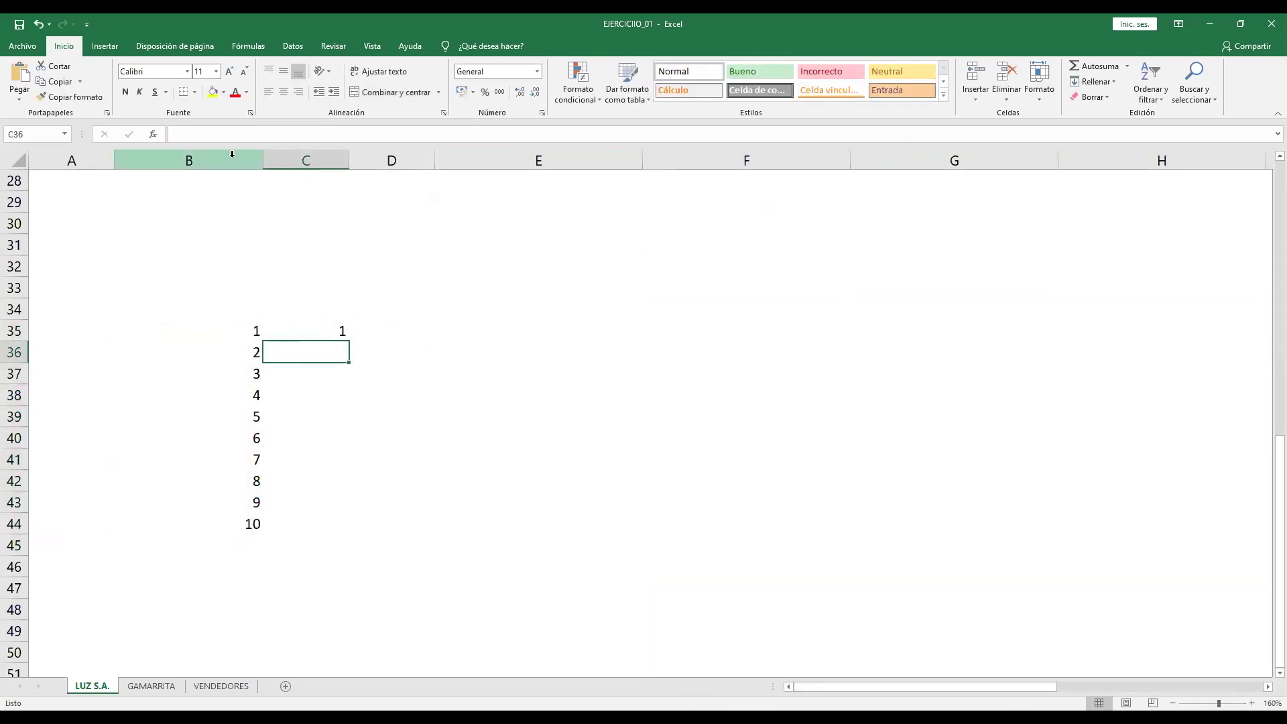
left_click(230, 159)
left_click(317, 158)
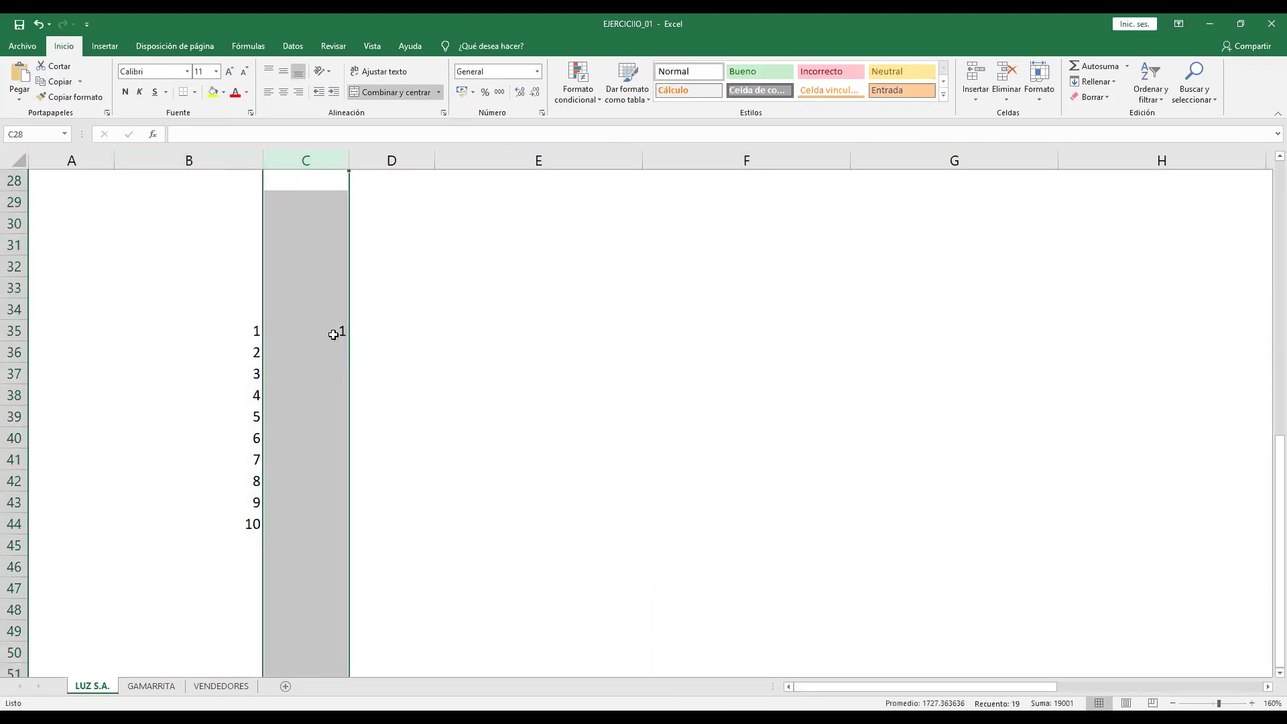
left_click(309, 330)
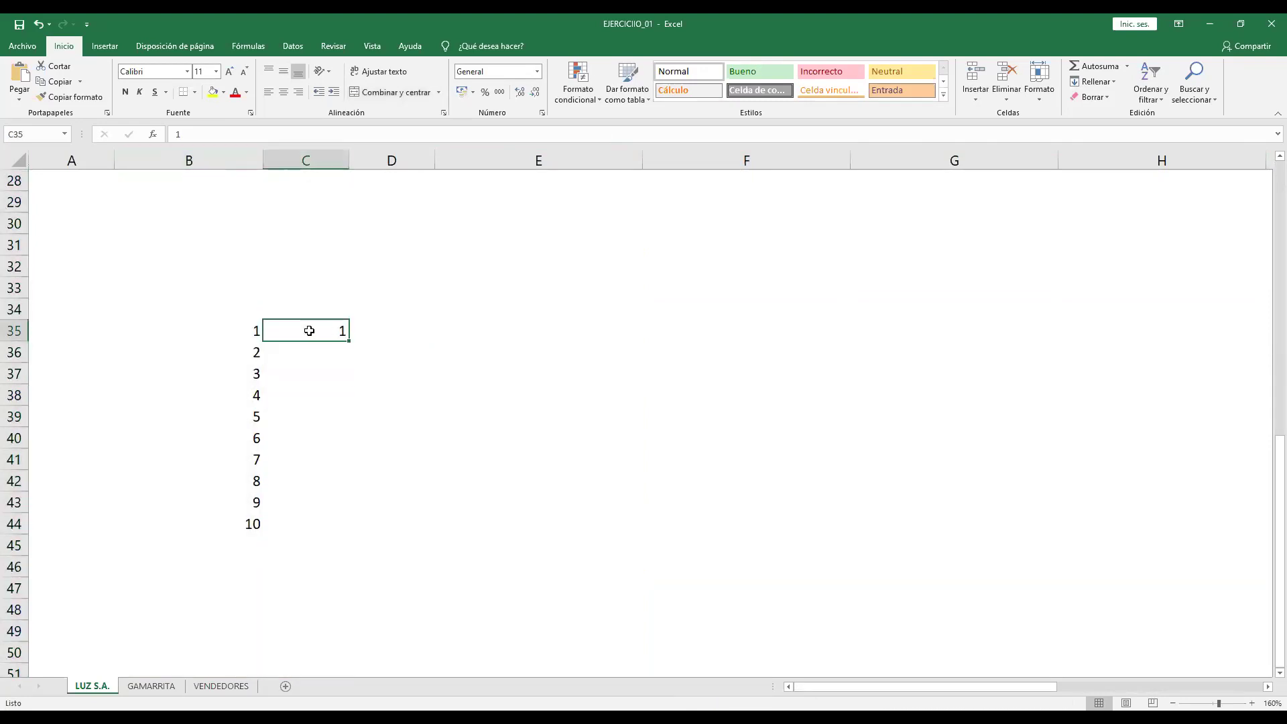
left_click(243, 331)
left_click_drag(239, 385, 228, 527)
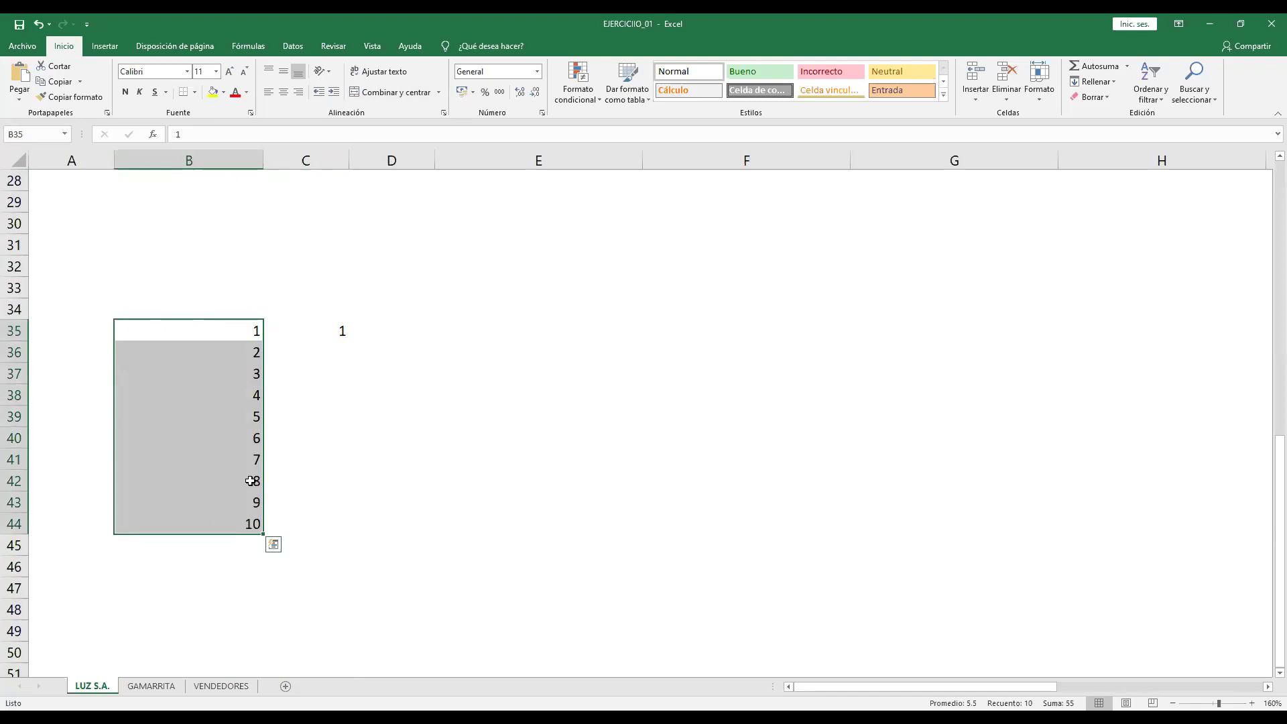
left_click(345, 330)
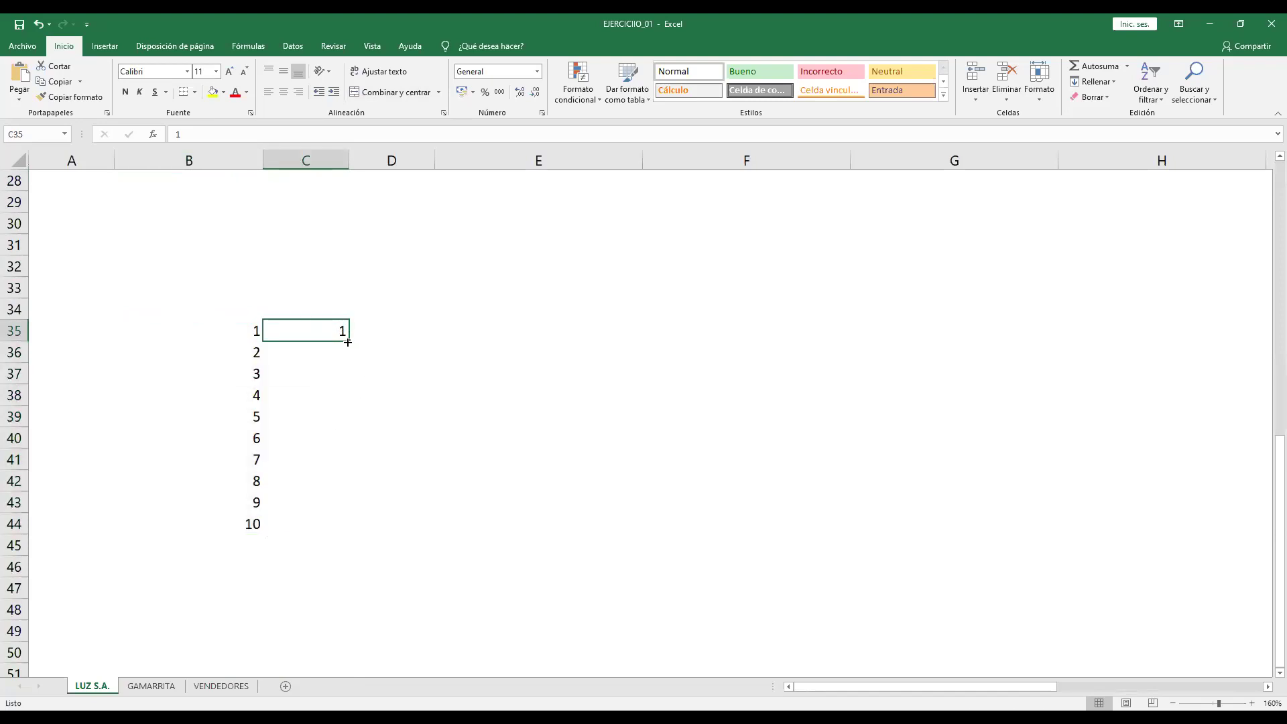
double_click(348, 343)
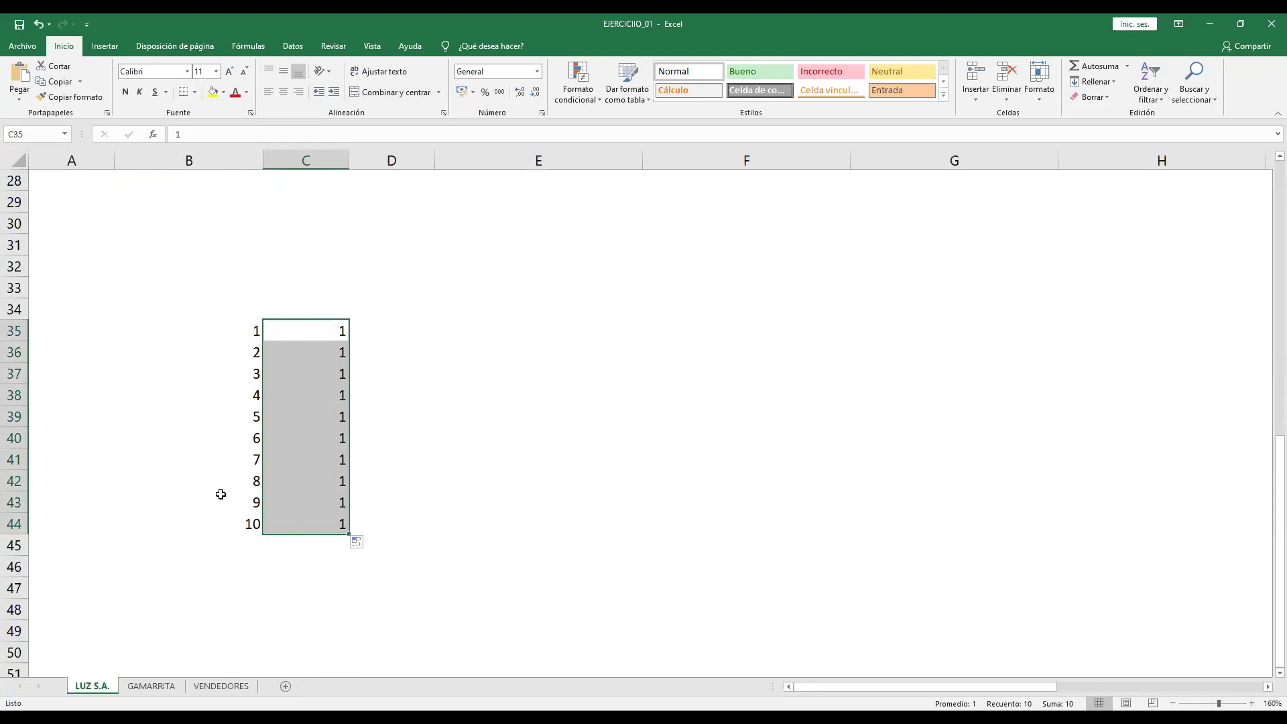
left_click(520, 455)
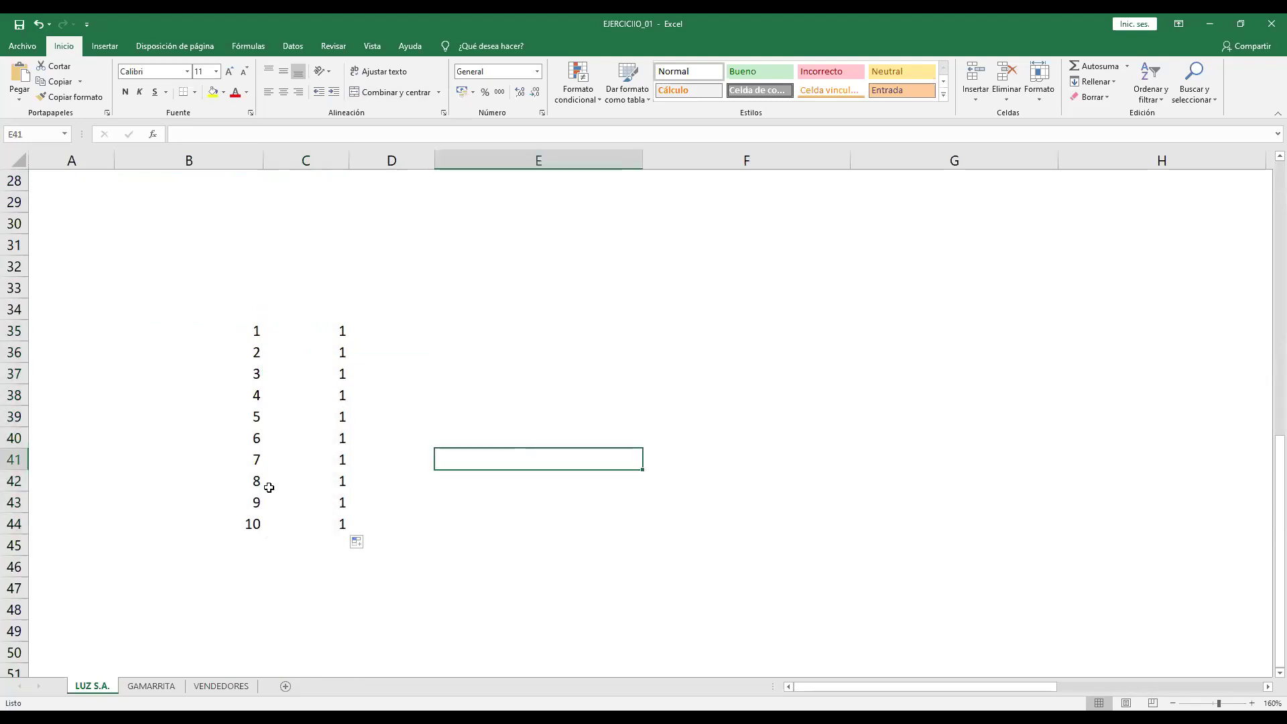
Step: Enter 1 in cell A35
left_click(74, 325)
left_click(14, 330)
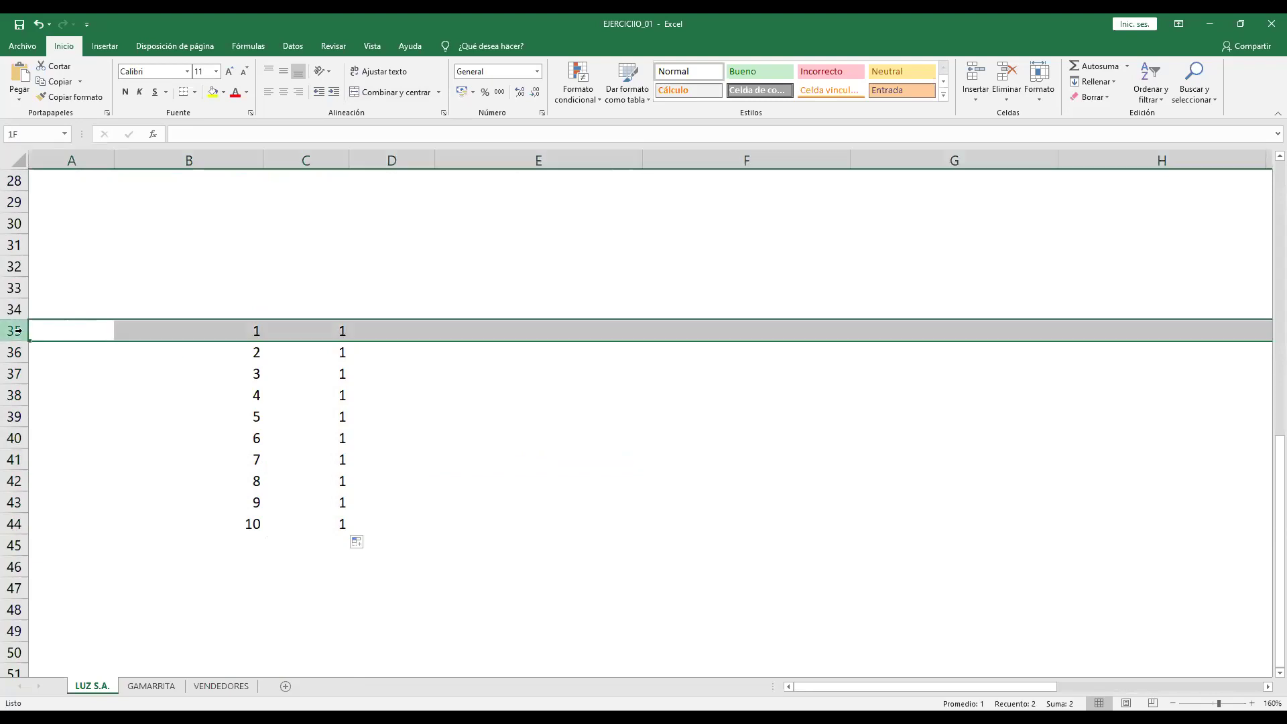
left_click(110, 328)
type("1")
key("Return")
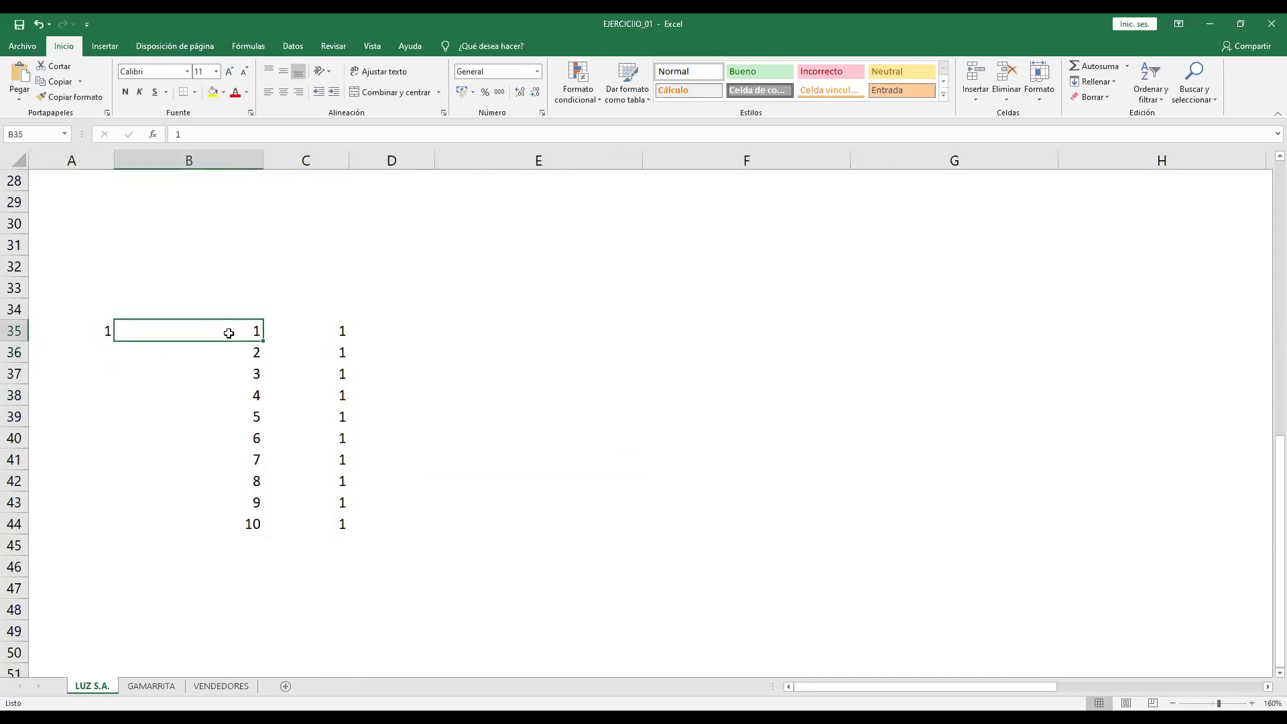
Step: Fill A35 down to A44 and choose Serie de relleno to make a 1–10 series
left_click_drag(216, 332, 224, 517)
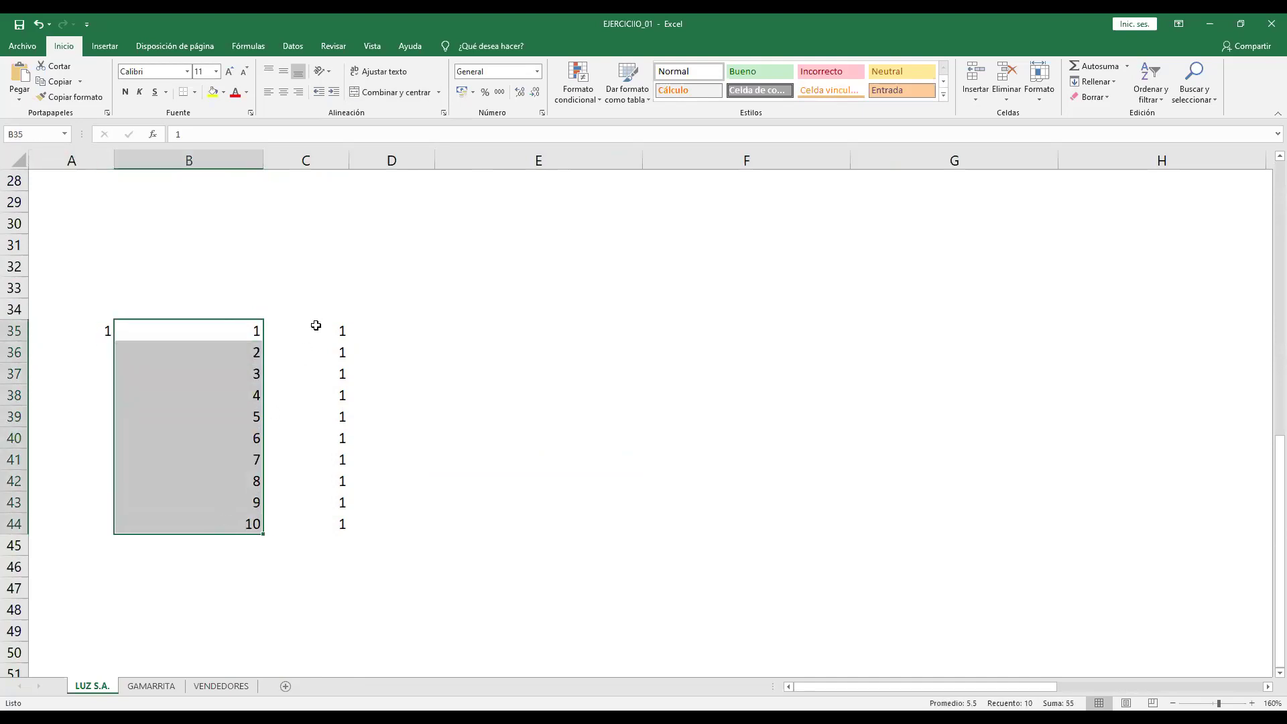
left_click_drag(313, 330, 308, 503)
left_click_drag(235, 337, 220, 499)
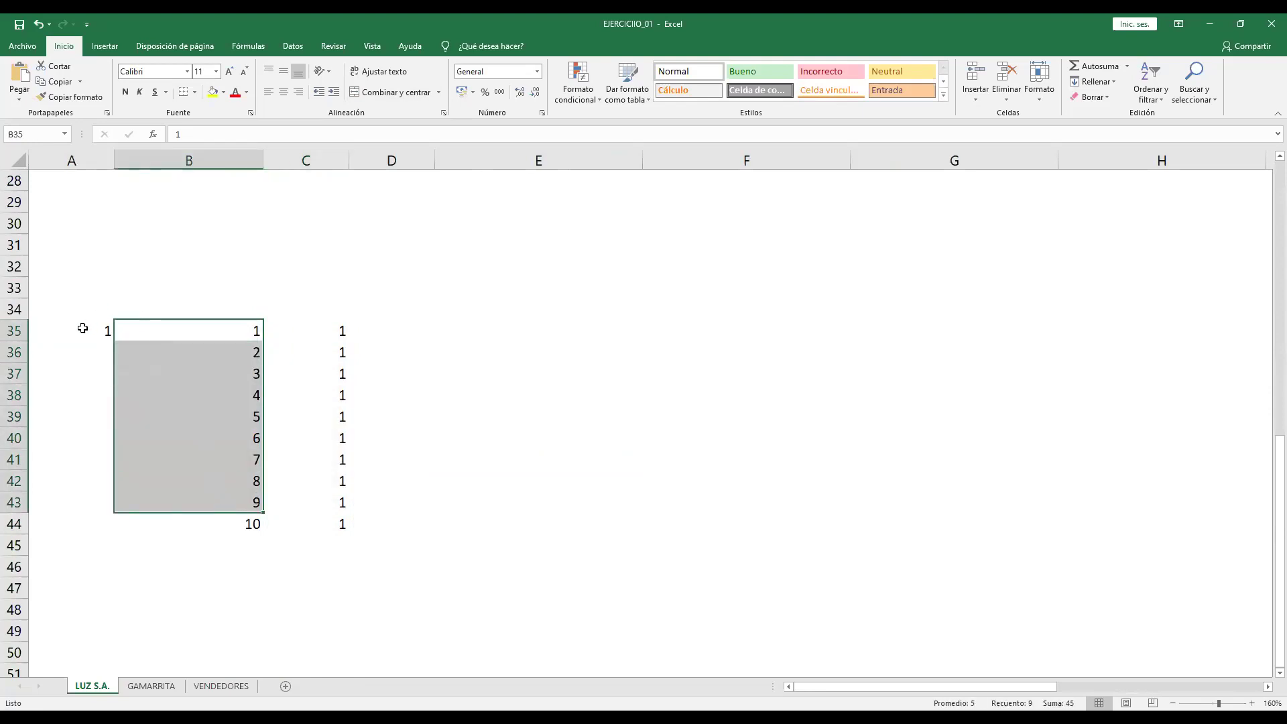
left_click(87, 330)
left_click(164, 334)
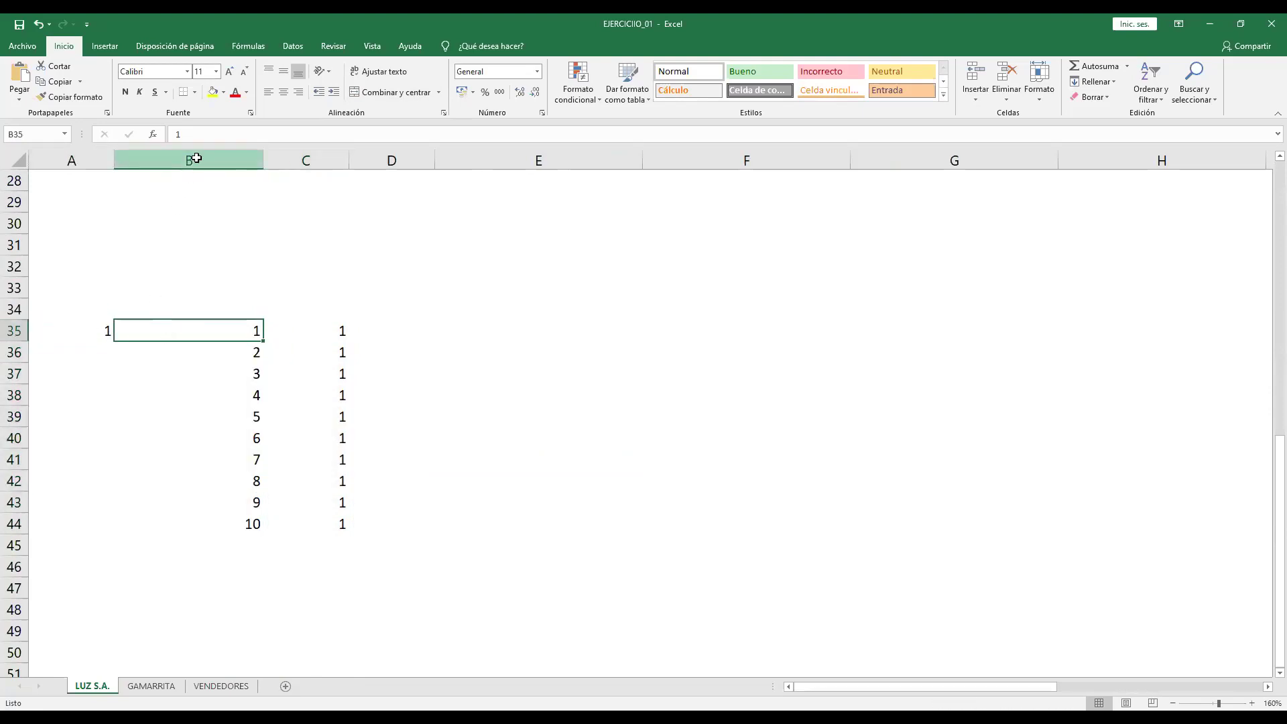
left_click(178, 160)
left_click(86, 324)
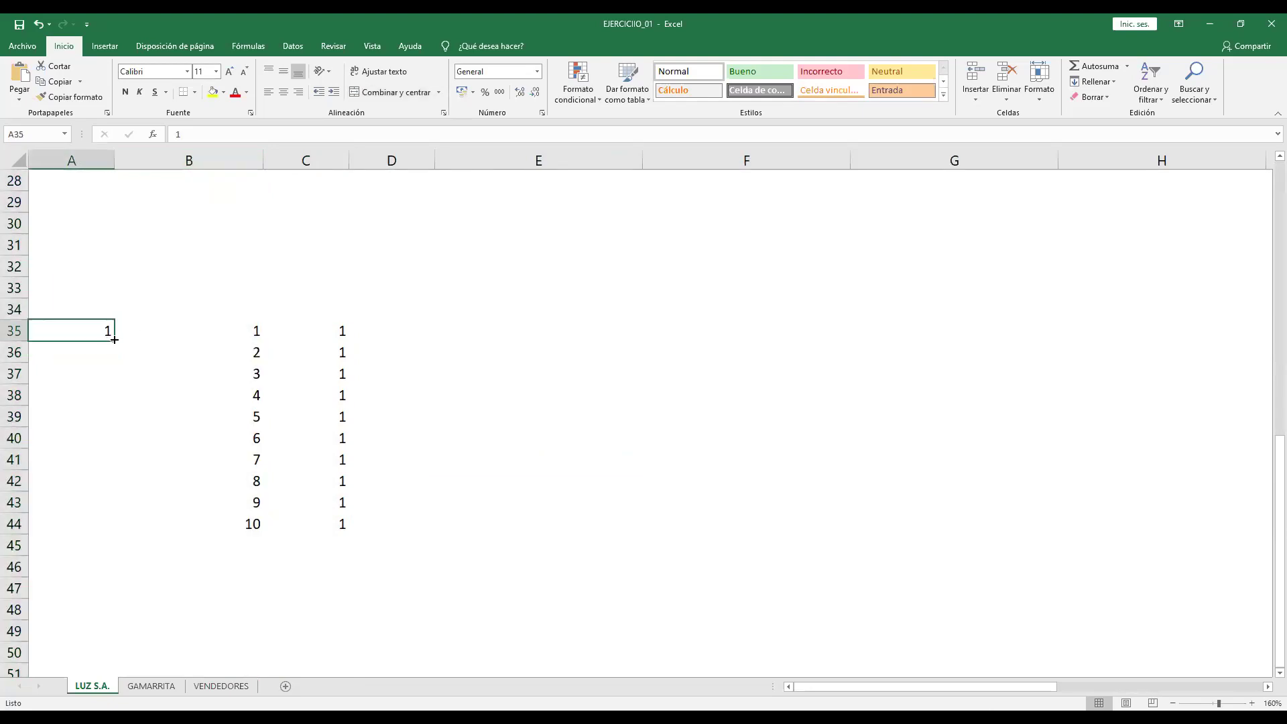
left_click_drag(114, 340, 114, 533)
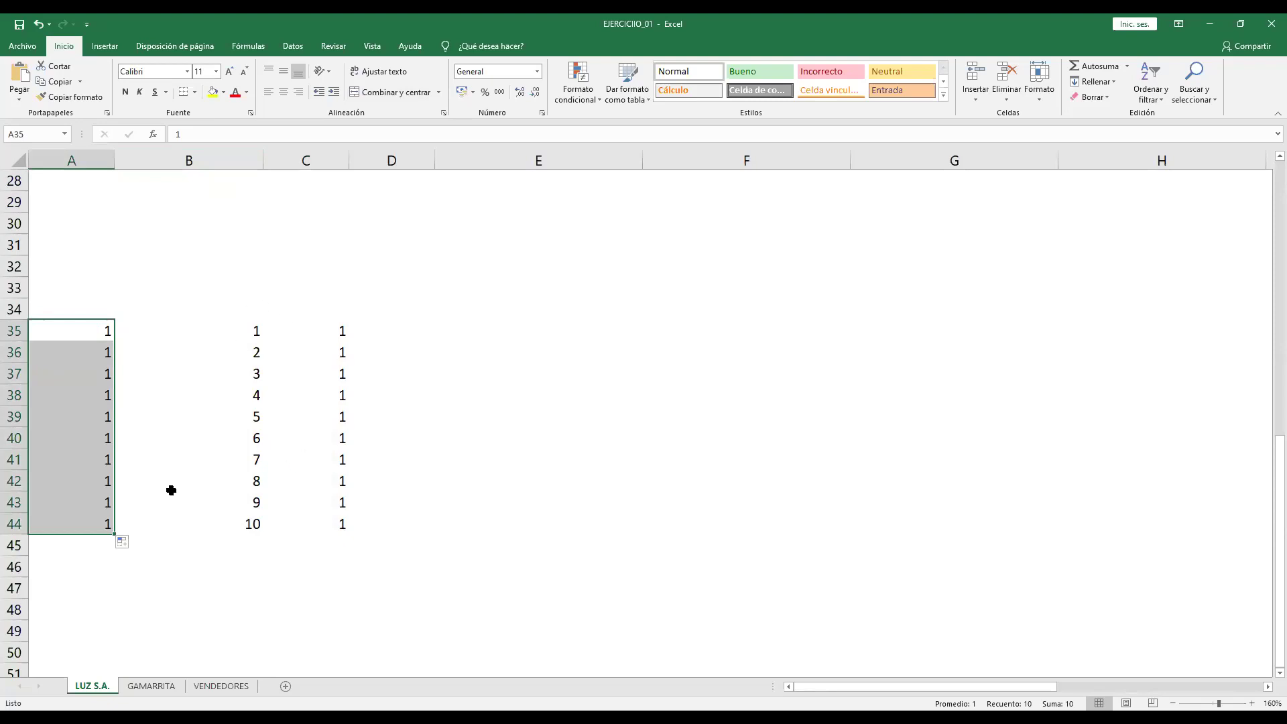
left_click(130, 548)
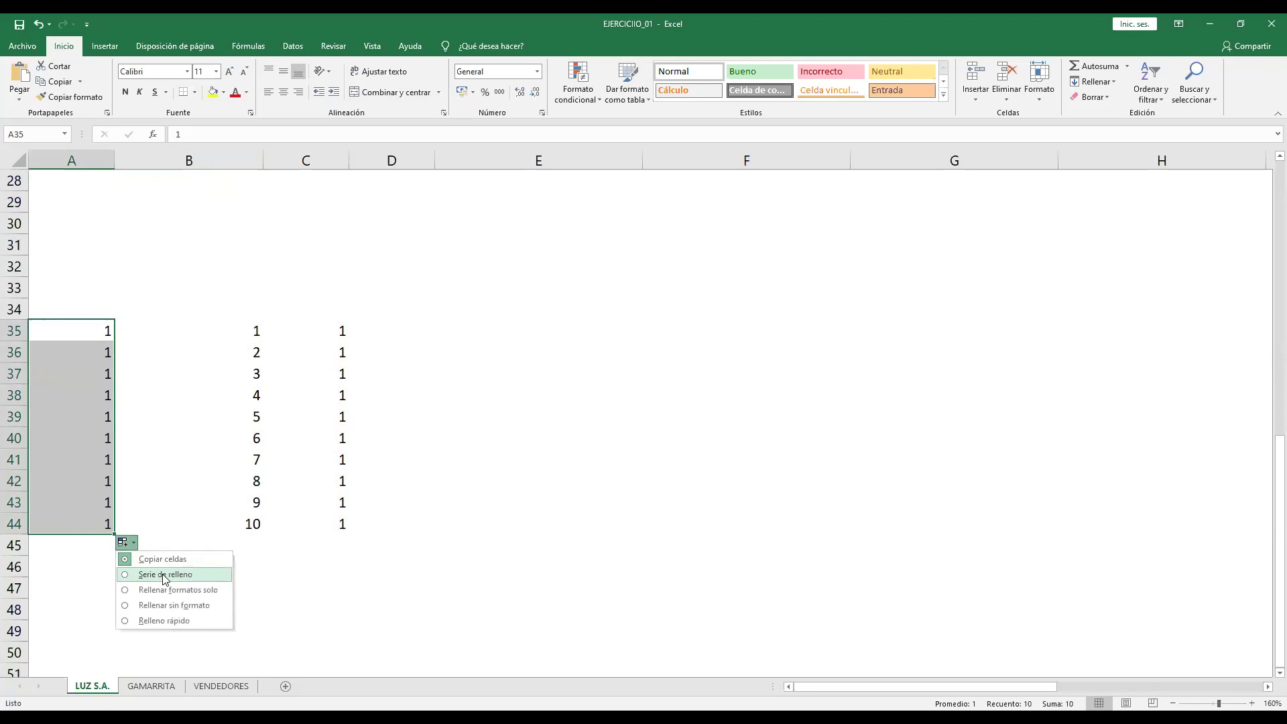
left_click(193, 578)
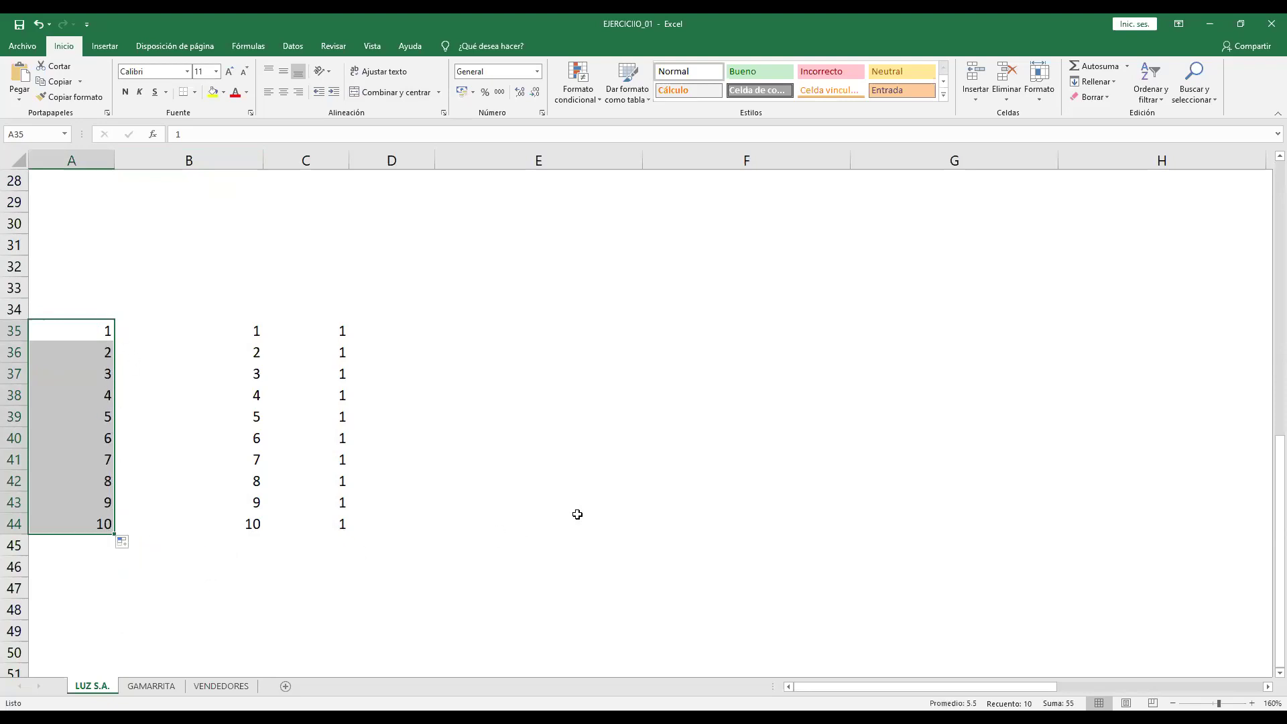
left_click(536, 502)
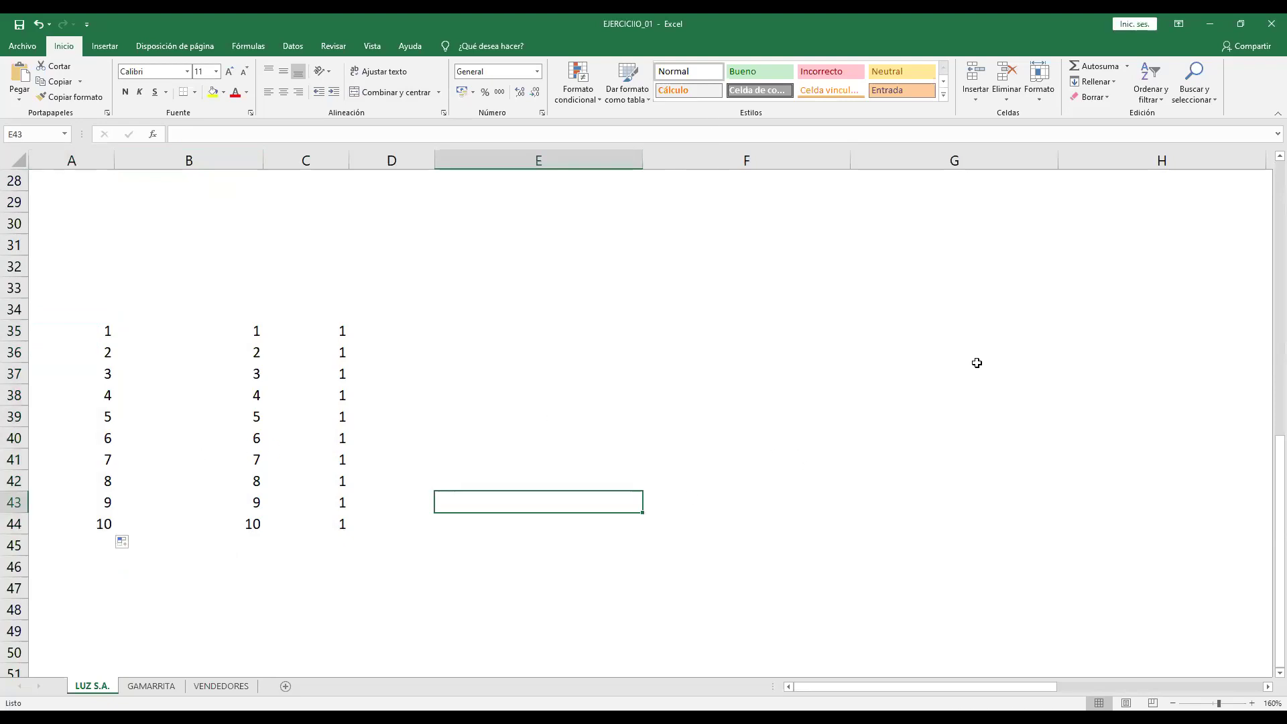
Step: Enter 1 in cell G35
left_click(990, 334)
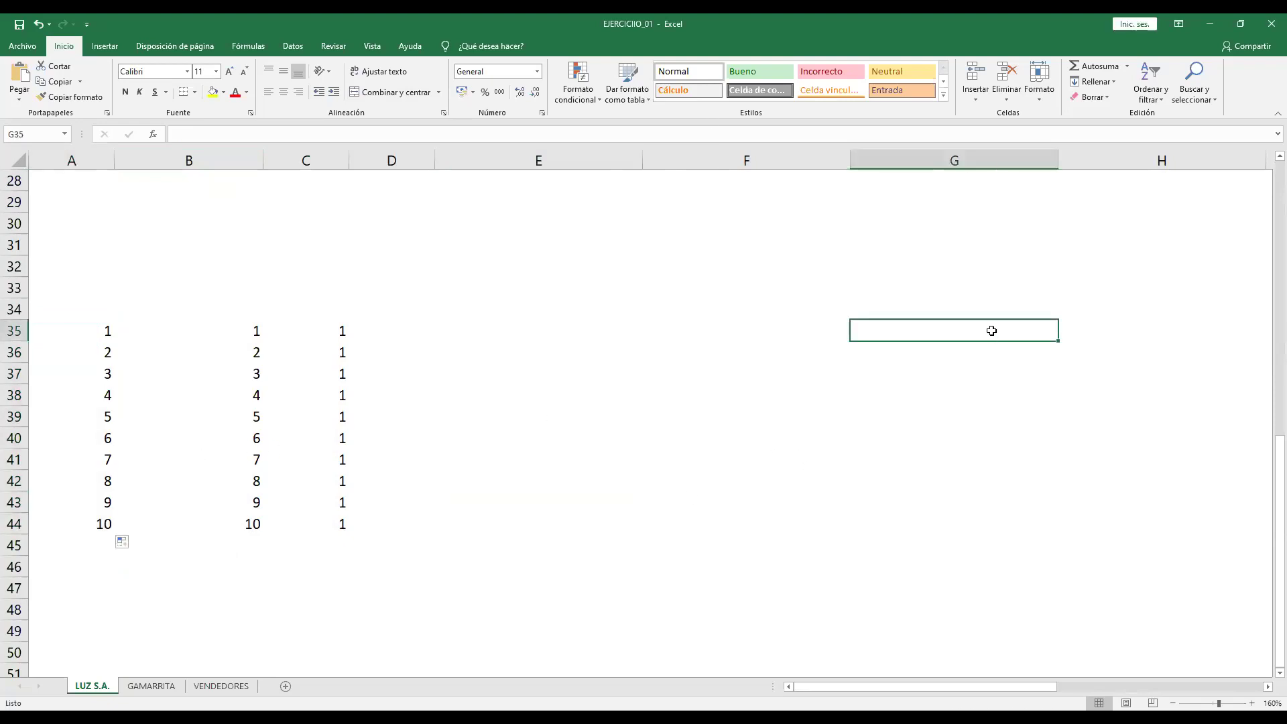
left_click(12, 331)
type("1")
key("Return")
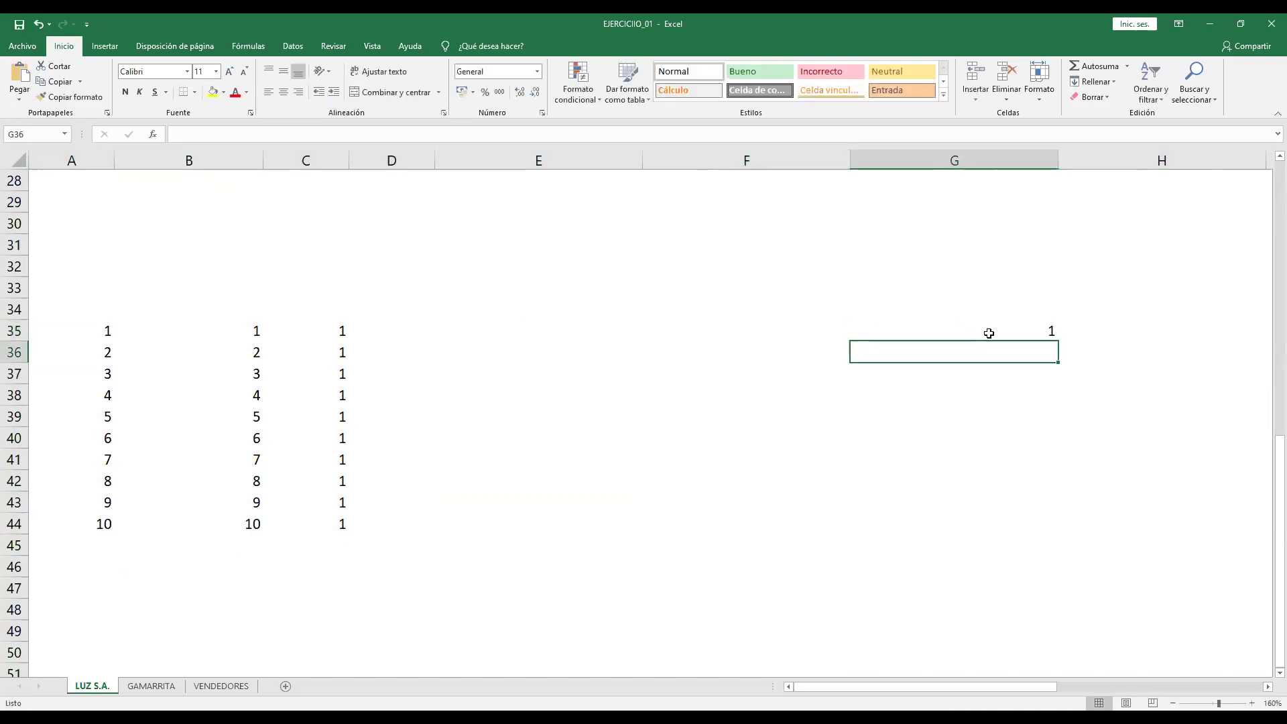
left_click(989, 333)
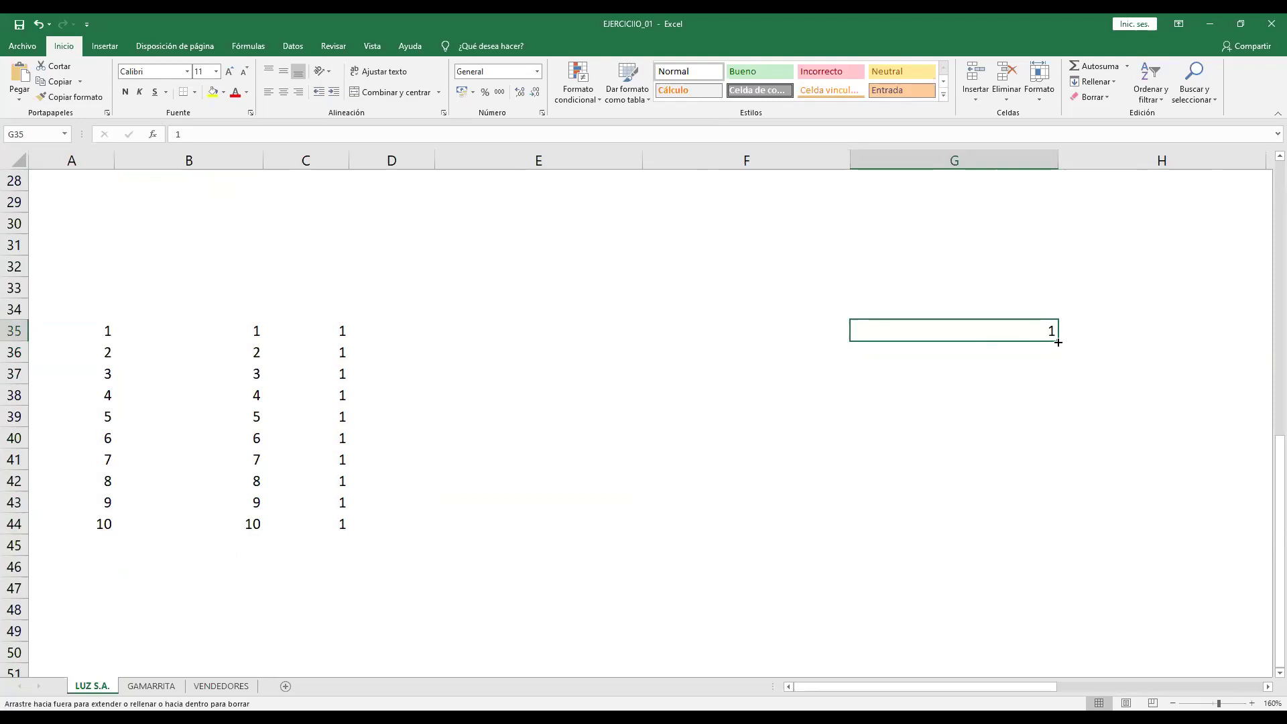
Step: Select the practice numbers in A35:H46 and delete them
left_click_drag(839, 334, 832, 526)
left_click_drag(1160, 328, 1158, 563)
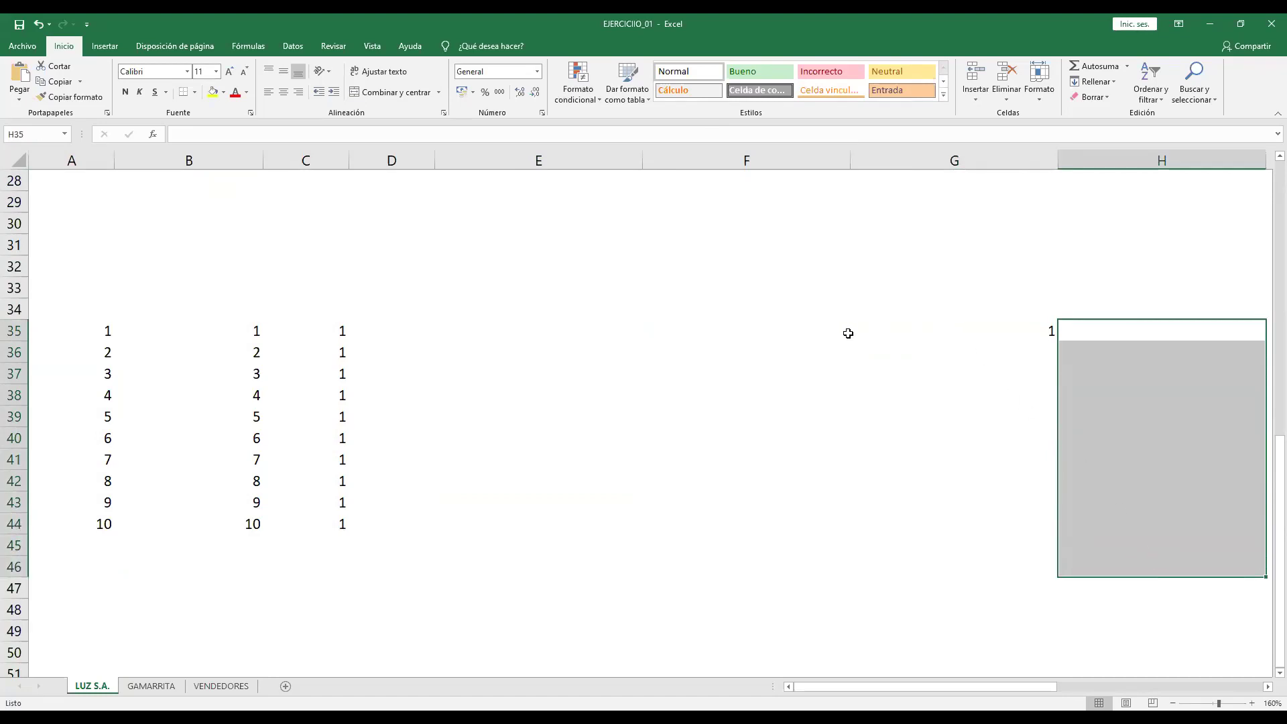
left_click_drag(848, 334, 823, 595)
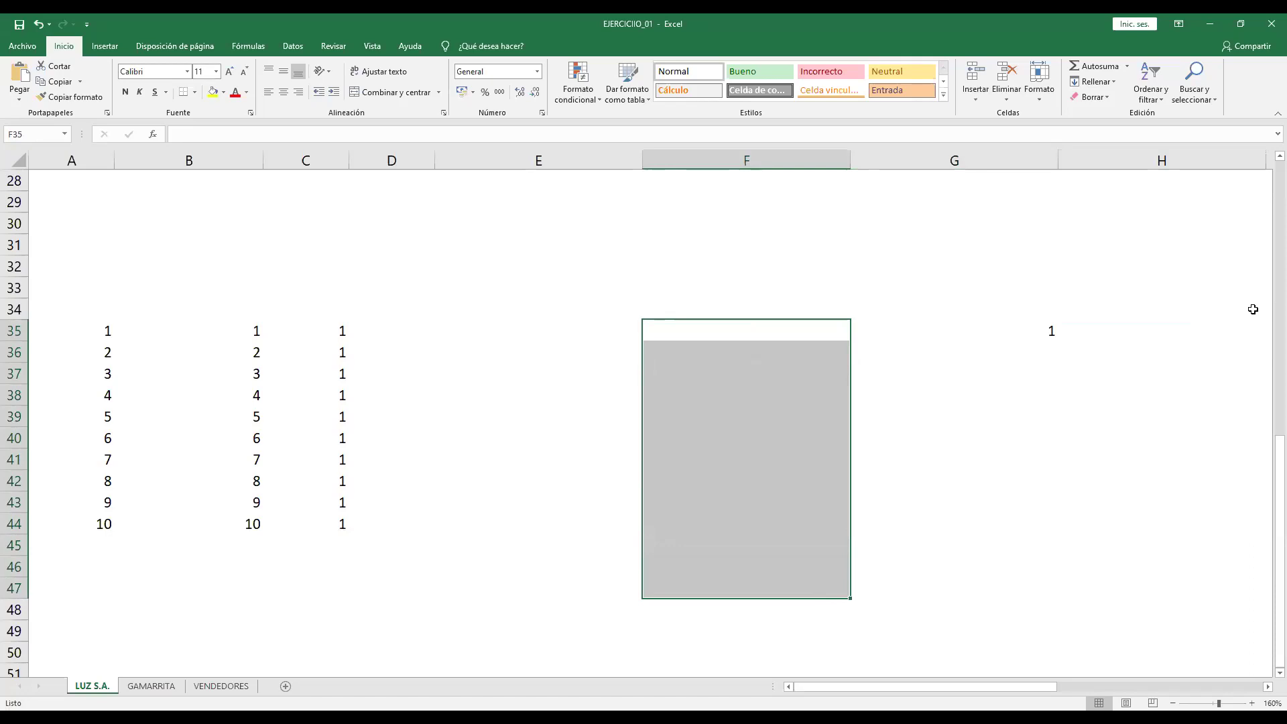
mouse_move(101, 331)
left_mouse_down()
mouse_move(1181, 496)
mouse_move(1086, 552)
left_mouse_up()
key("Delete")
left_click(408, 481)
scroll(408, 482, "up", 3)
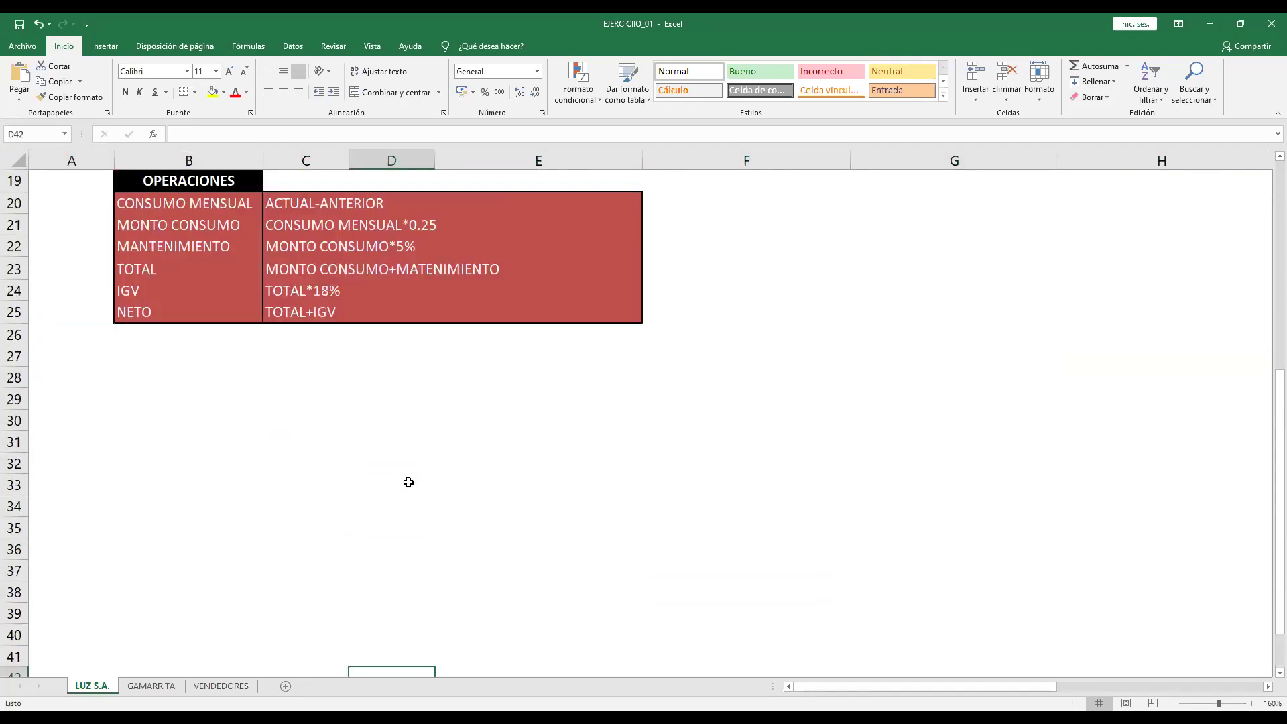
scroll(409, 482, "up", 6)
left_click(243, 319)
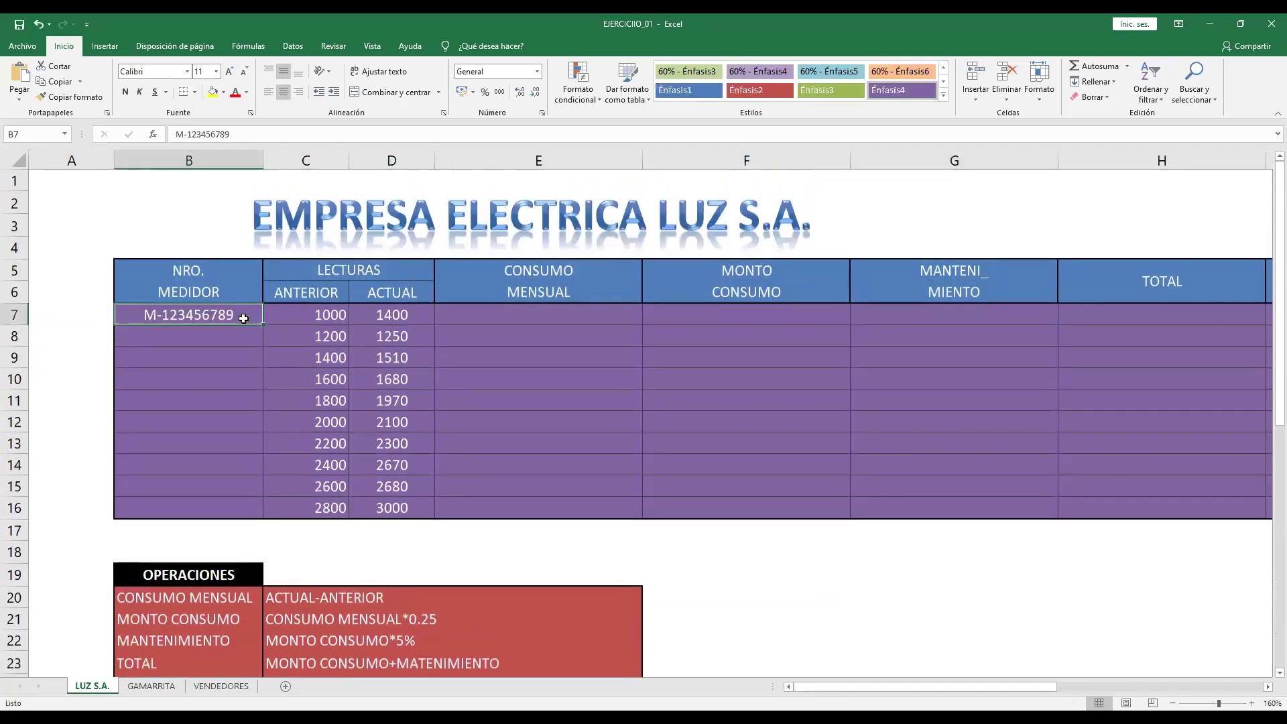
left_click_drag(295, 313, 307, 507)
left_click_drag(379, 317, 391, 508)
left_click_drag(310, 319, 313, 478)
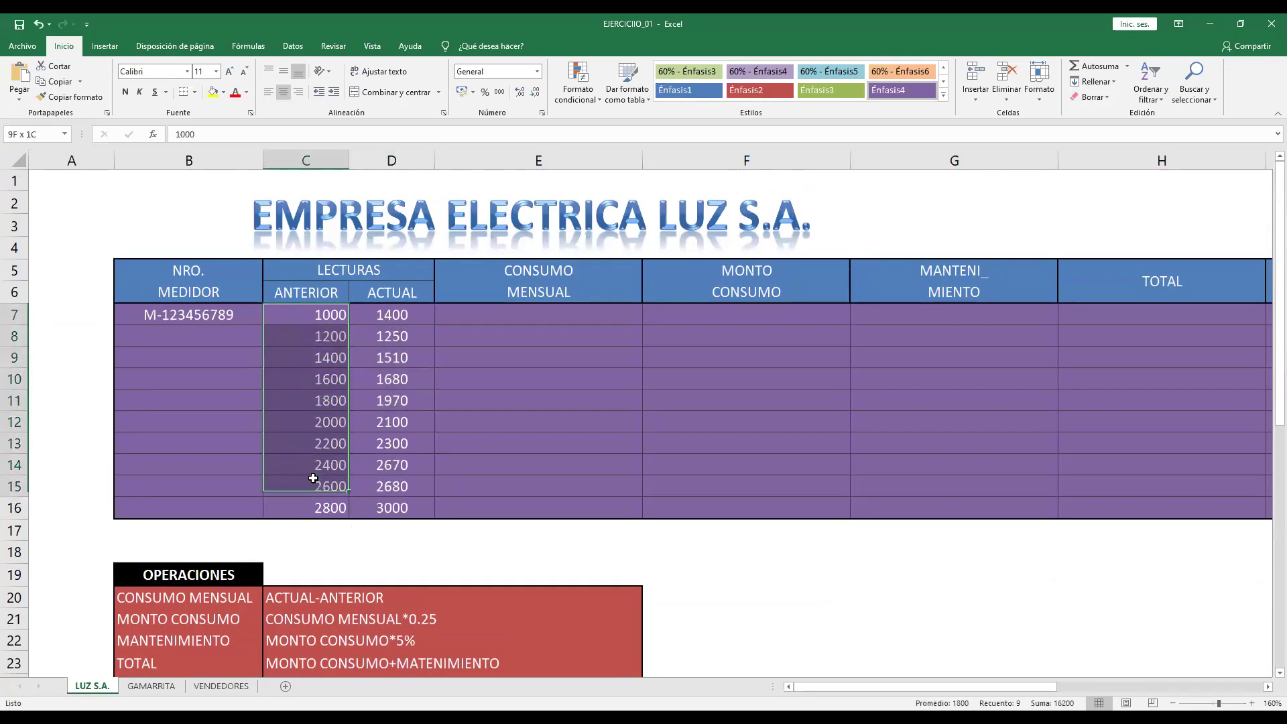
left_click(234, 321)
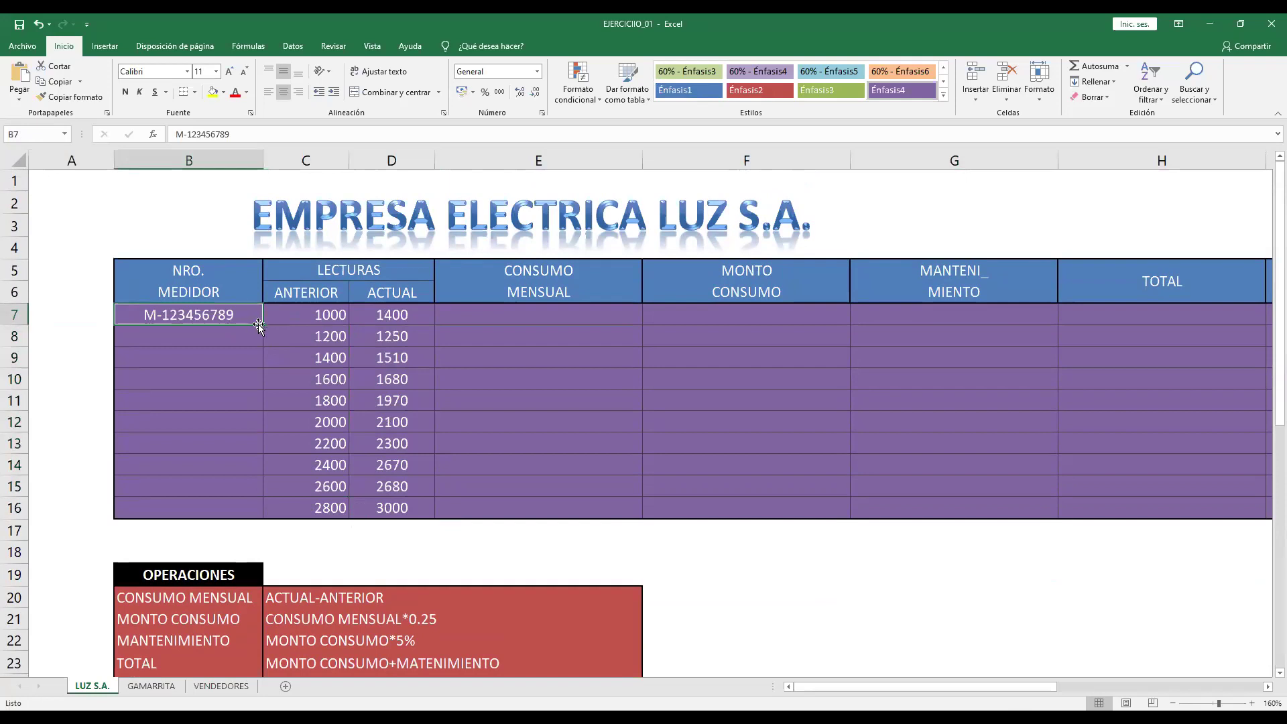
left_click_drag(263, 325, 264, 518)
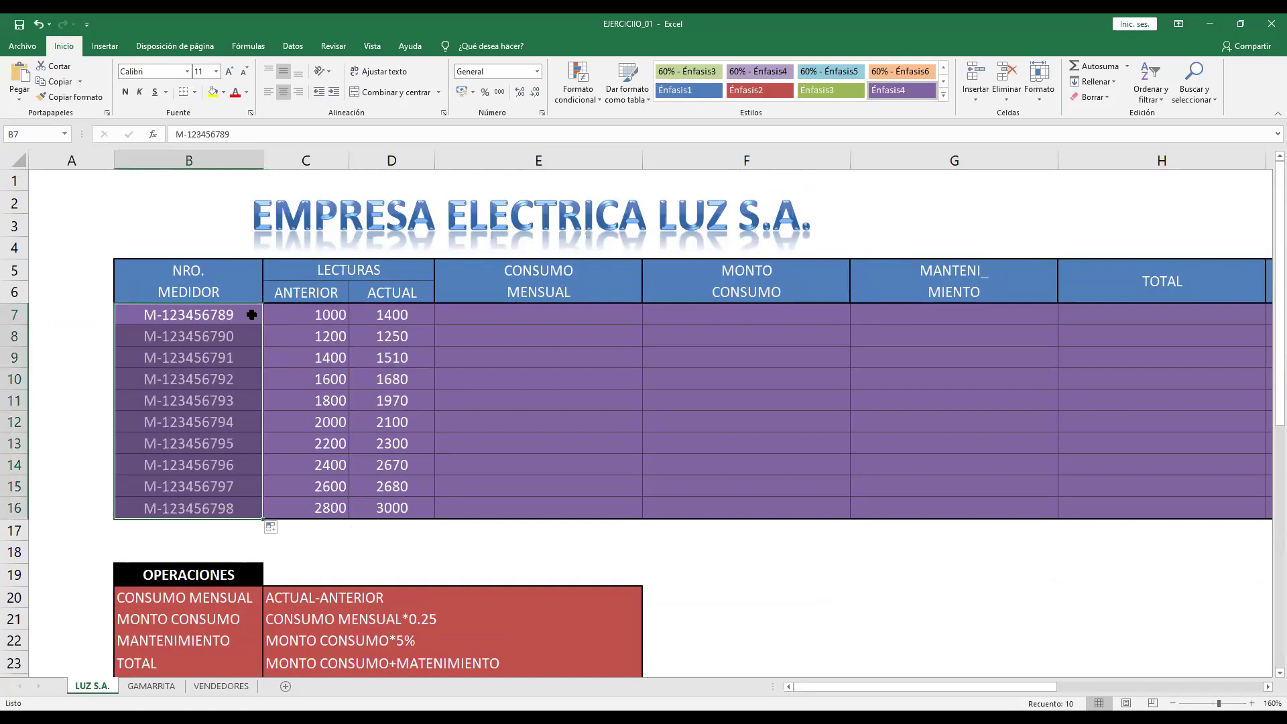
left_click(250, 315)
left_click(246, 333)
left_click(235, 355)
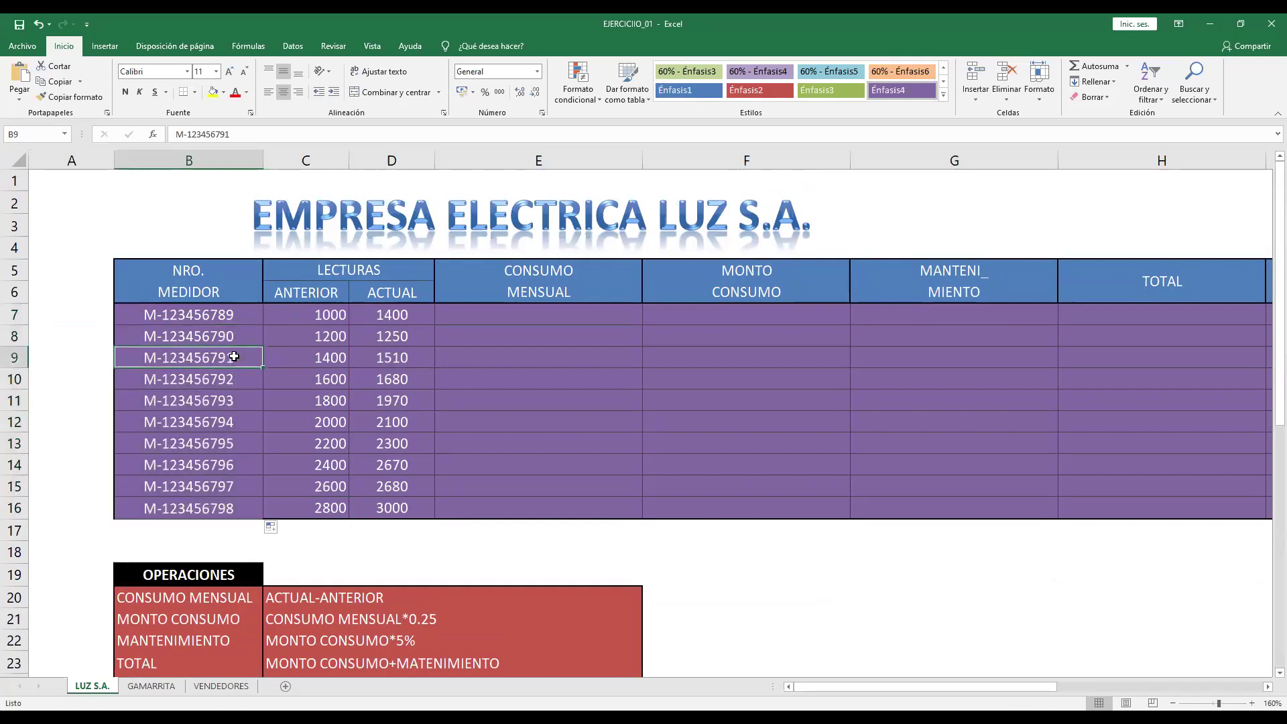
left_click(238, 316)
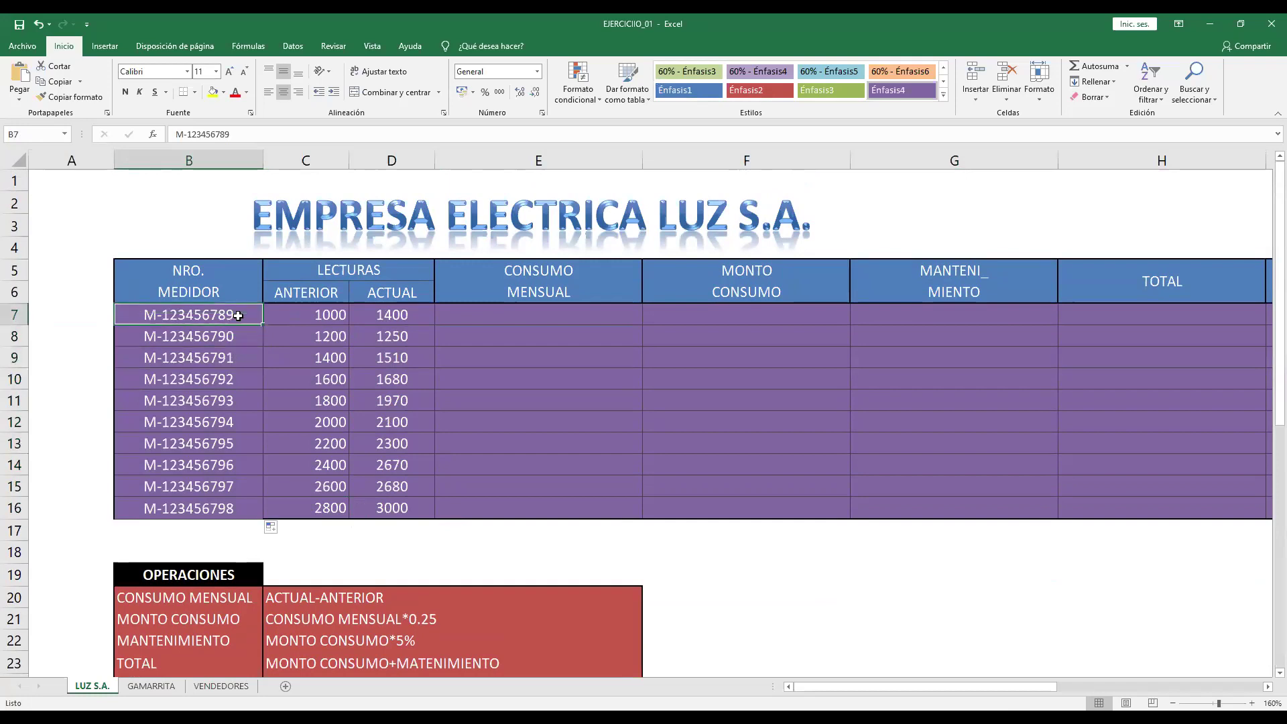
left_click(242, 335)
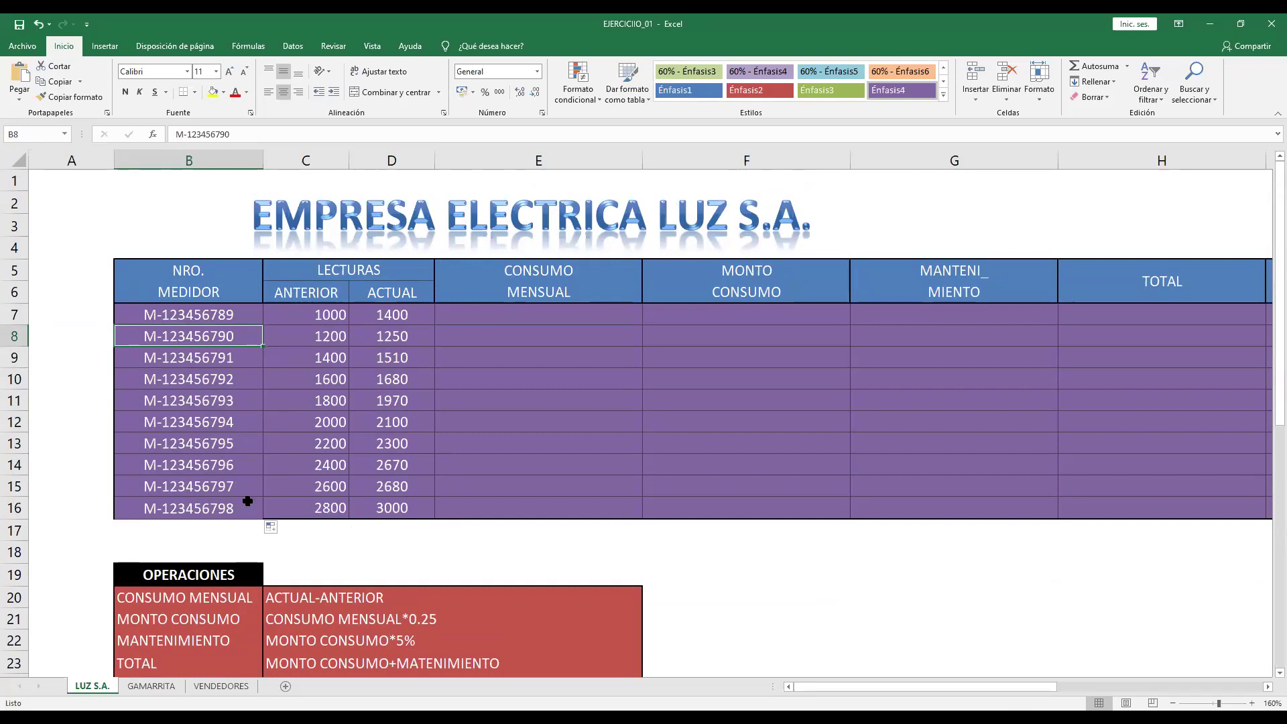
left_click(459, 490)
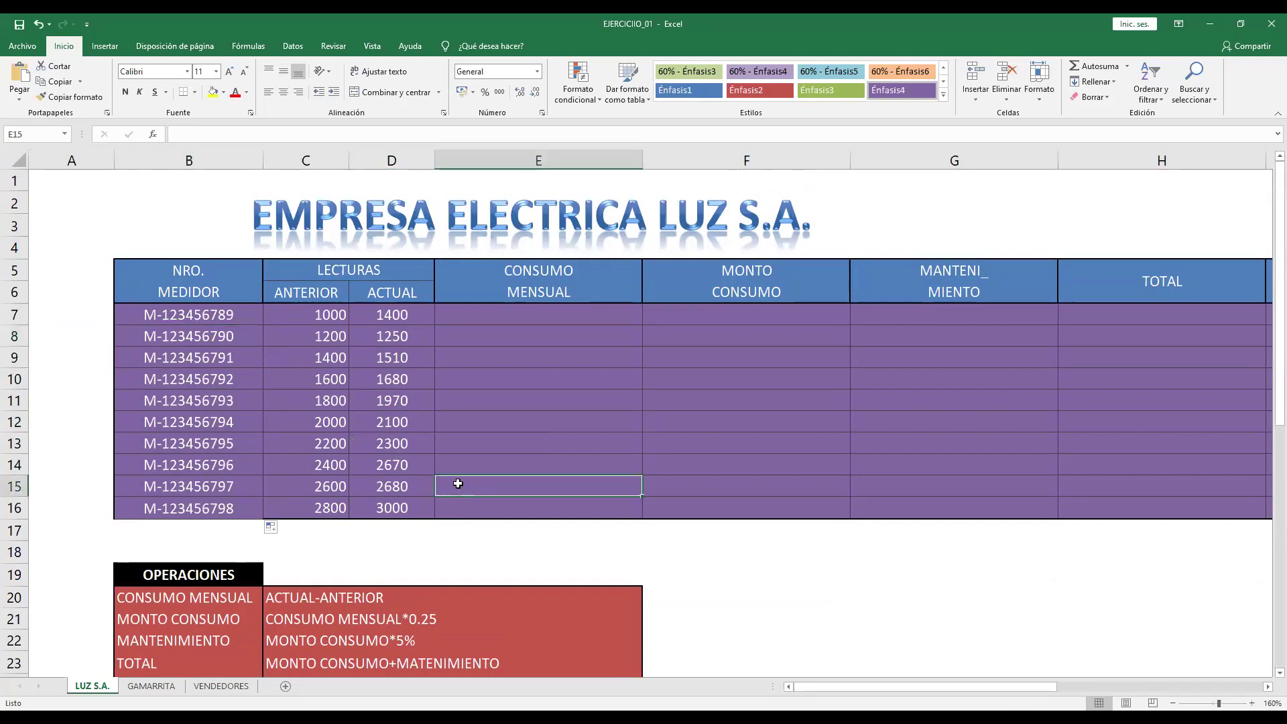
left_click_drag(182, 339, 205, 507)
key("Delete")
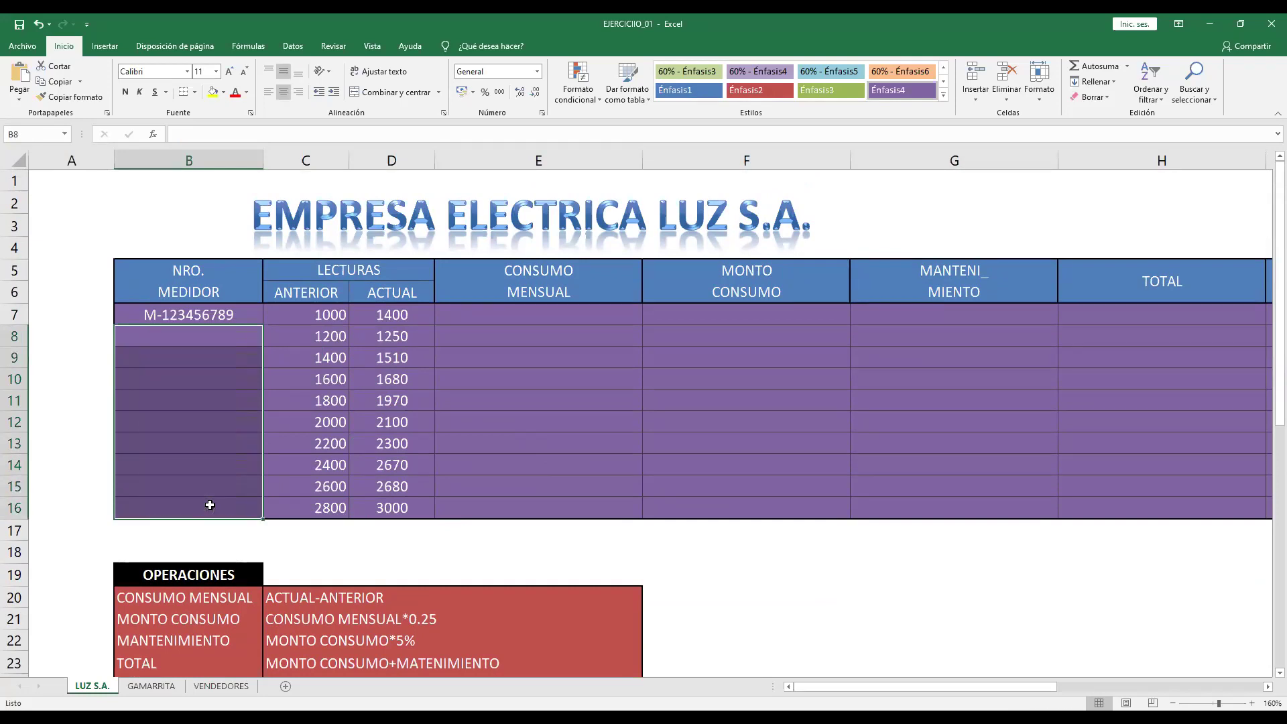
left_click_drag(305, 292, 341, 510)
scroll(344, 449, "down", 1)
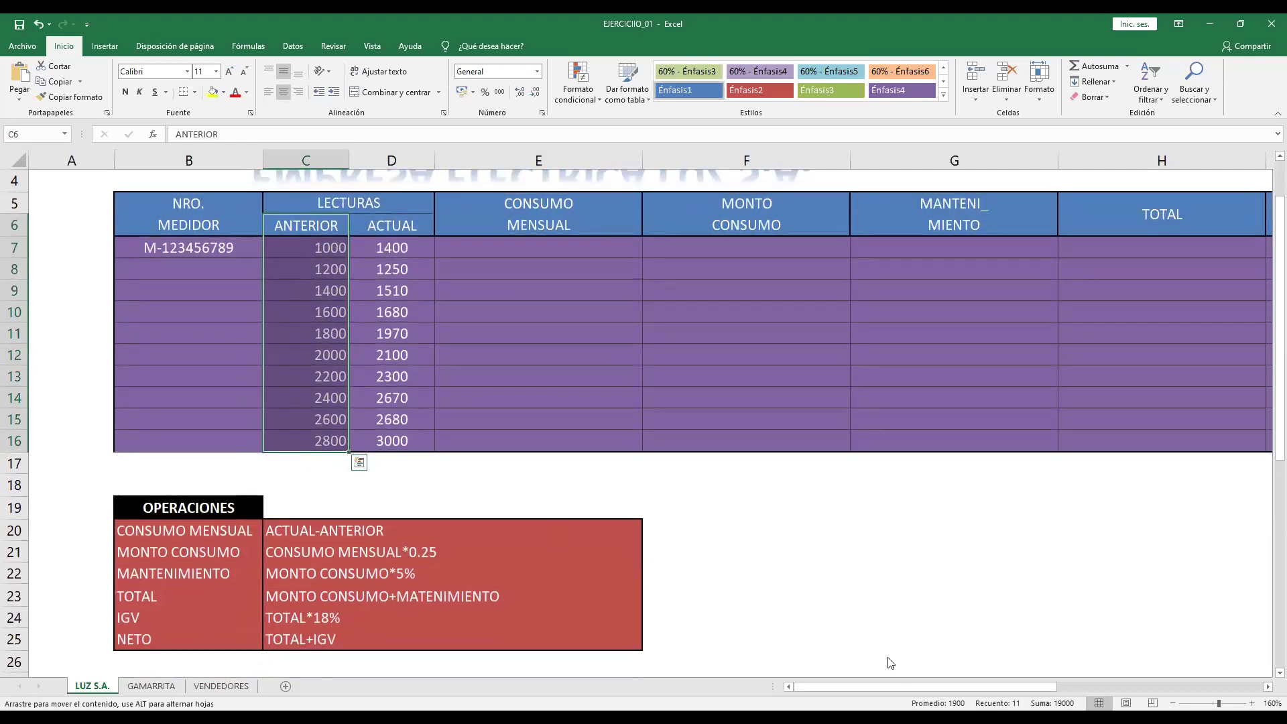
left_click_drag(921, 607, 865, 649)
scroll(697, 589, "up", 2)
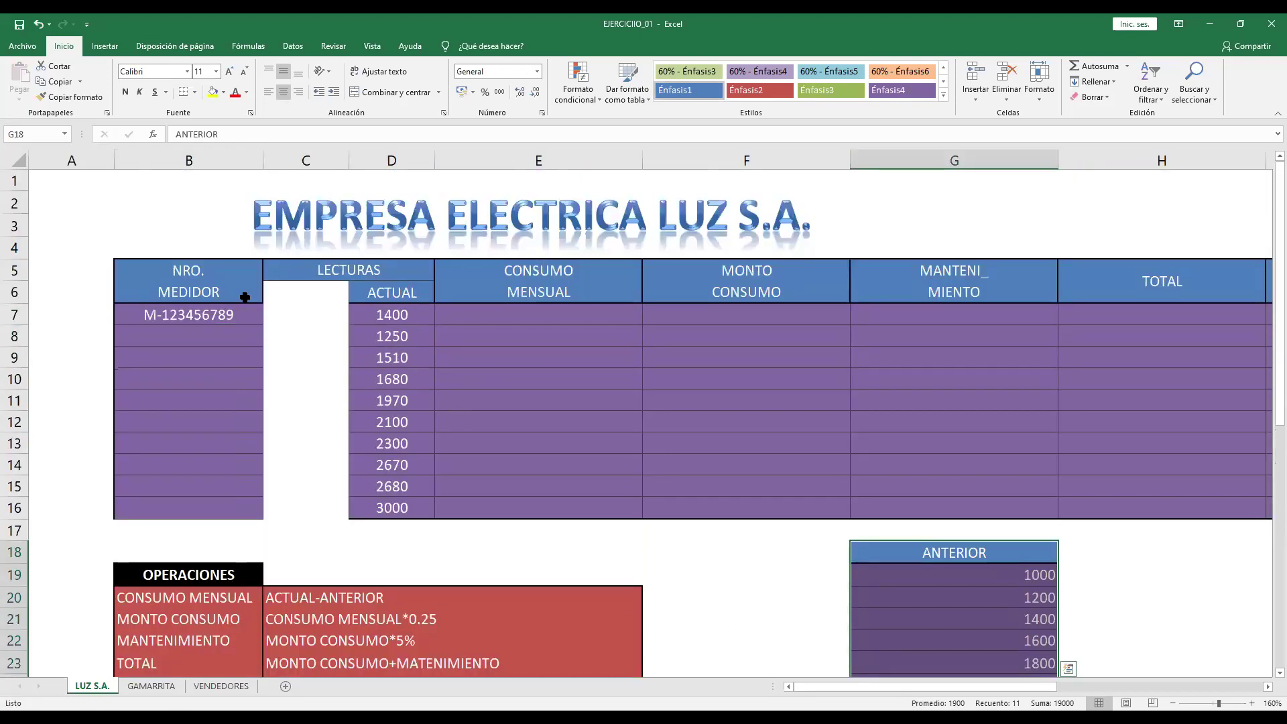
left_click(228, 312)
double_click(263, 326)
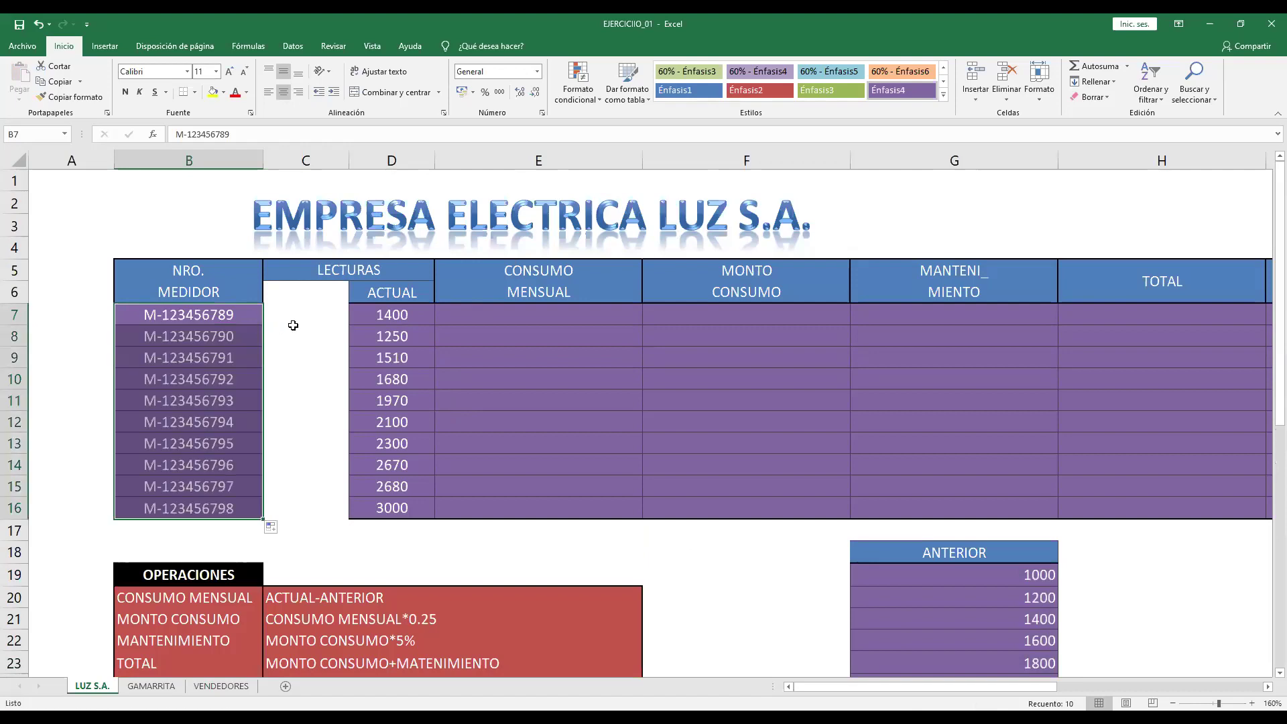
left_click(293, 326)
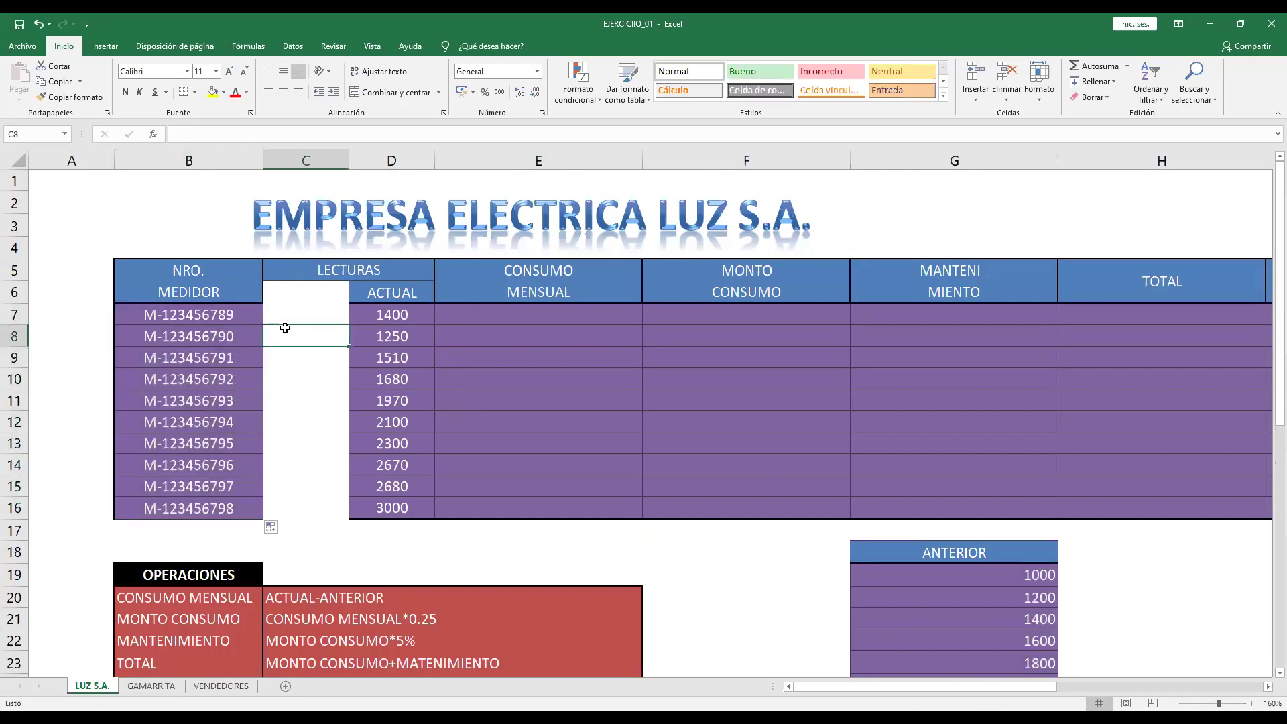
left_click_drag(244, 317, 239, 515)
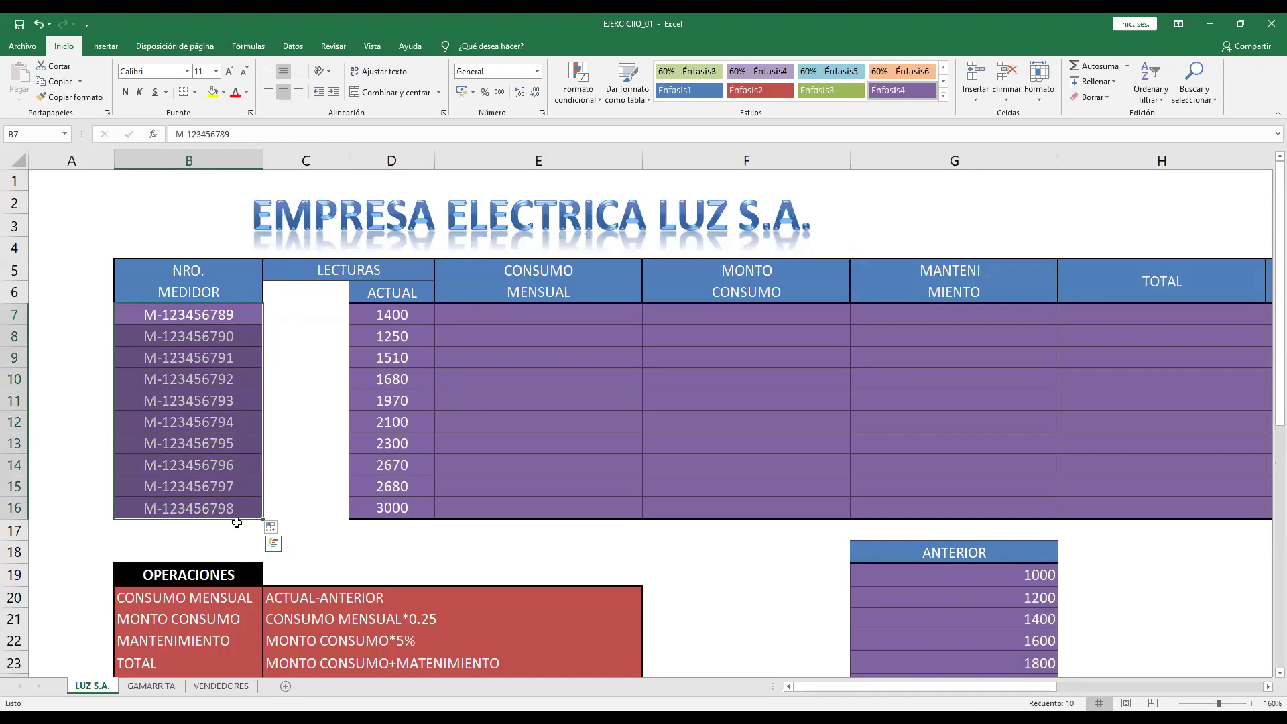
left_click(282, 327)
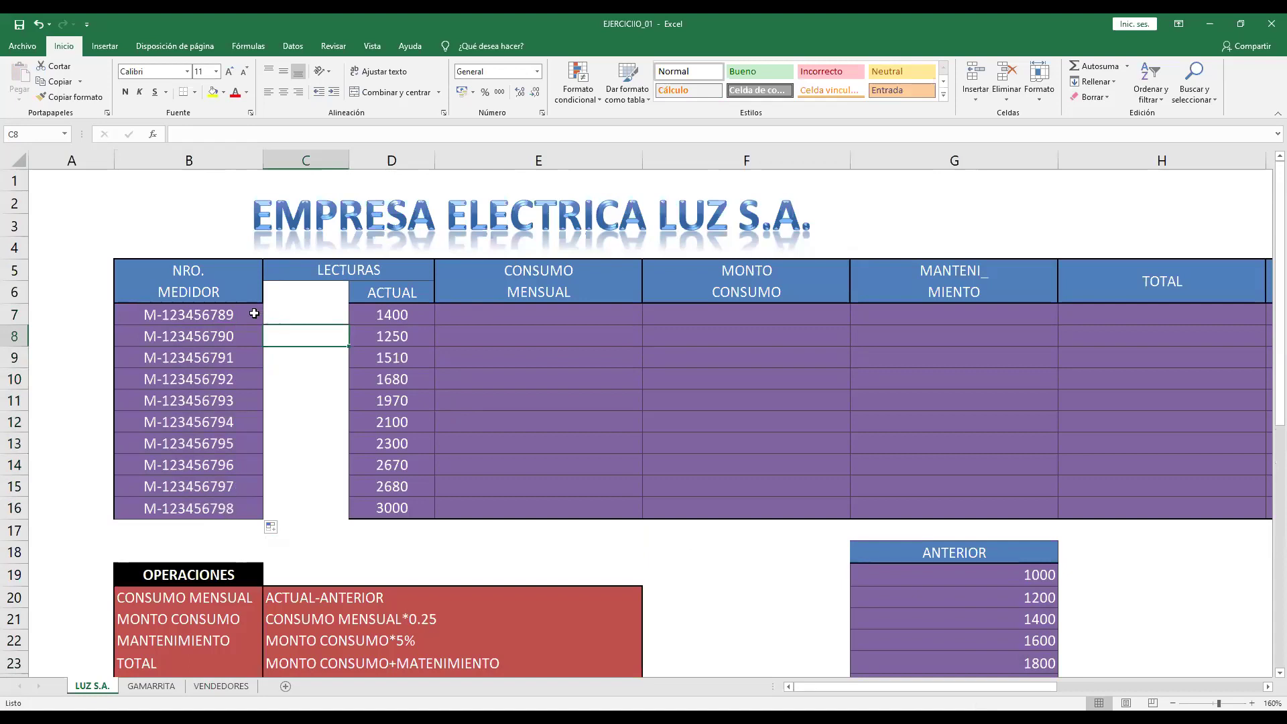
left_click_drag(254, 313, 255, 507)
left_click_drag(254, 315, 234, 520)
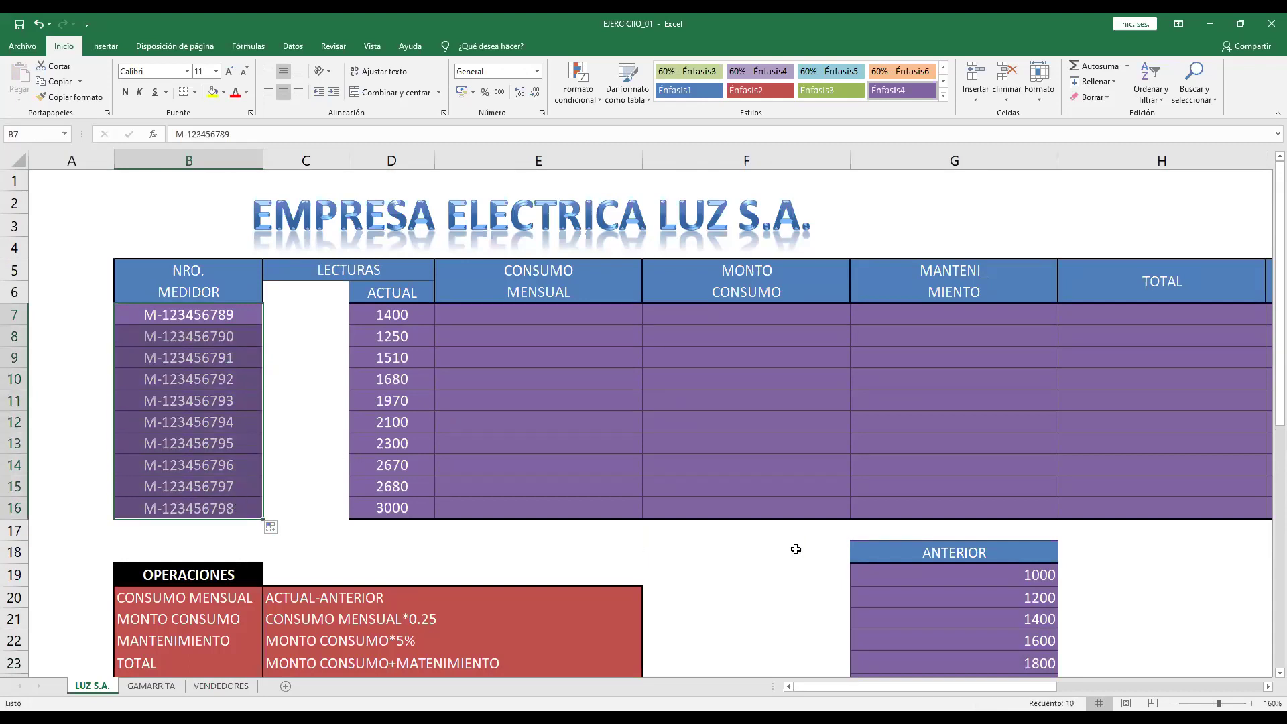
left_click(924, 558)
Step: Move the ANTERIOR block G18:G28 into column C under LECTURAS
scroll(901, 540, "down", 4)
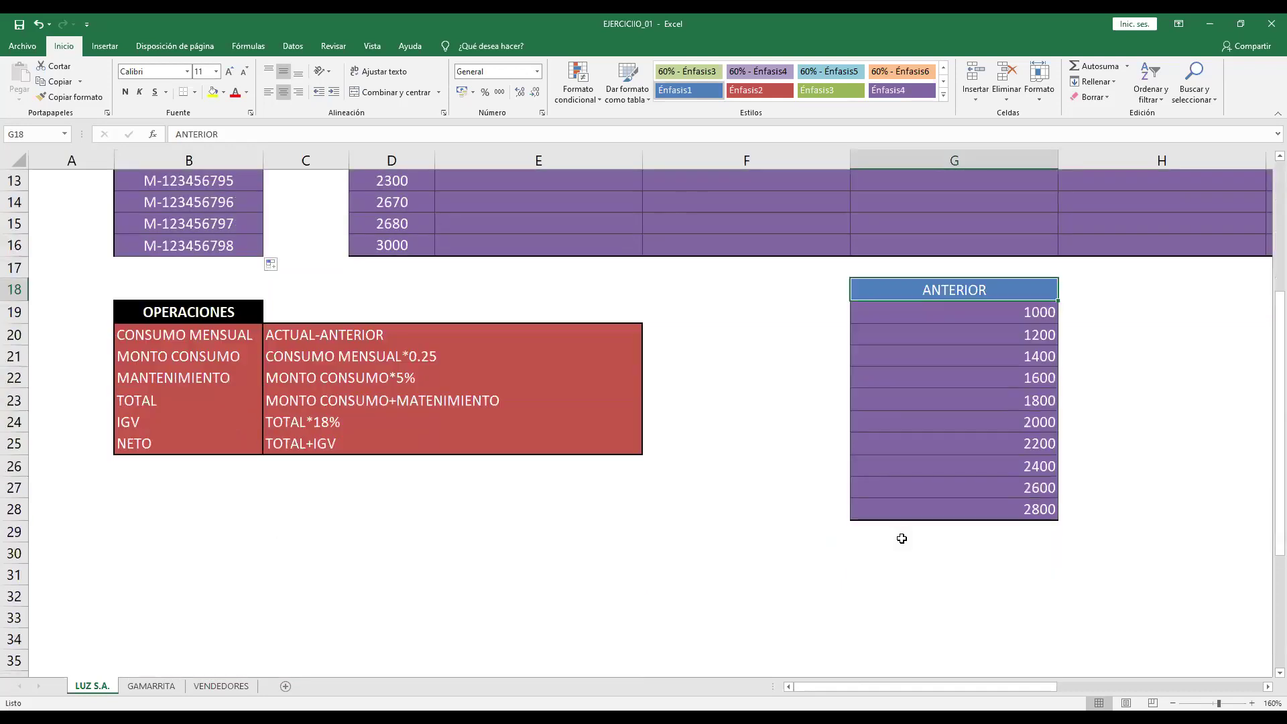
left_click_drag(932, 290, 934, 512)
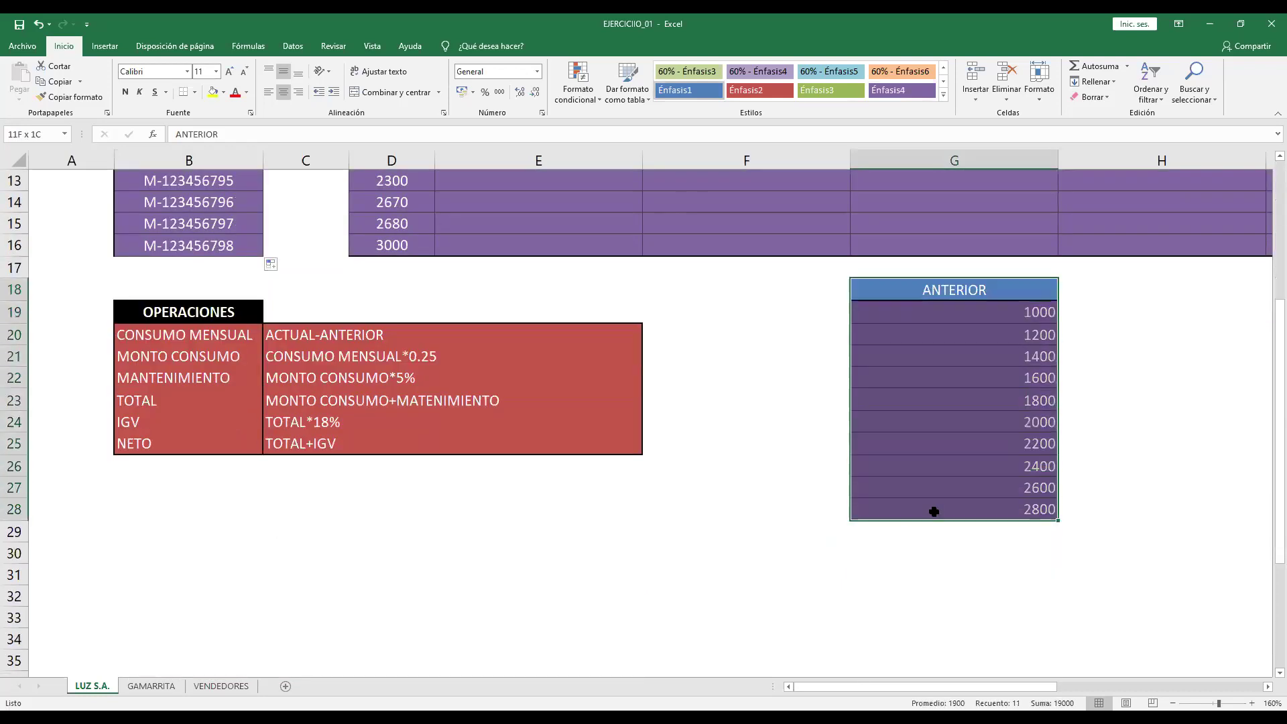
scroll(934, 512, "up", 2)
scroll(859, 485, "up", 2)
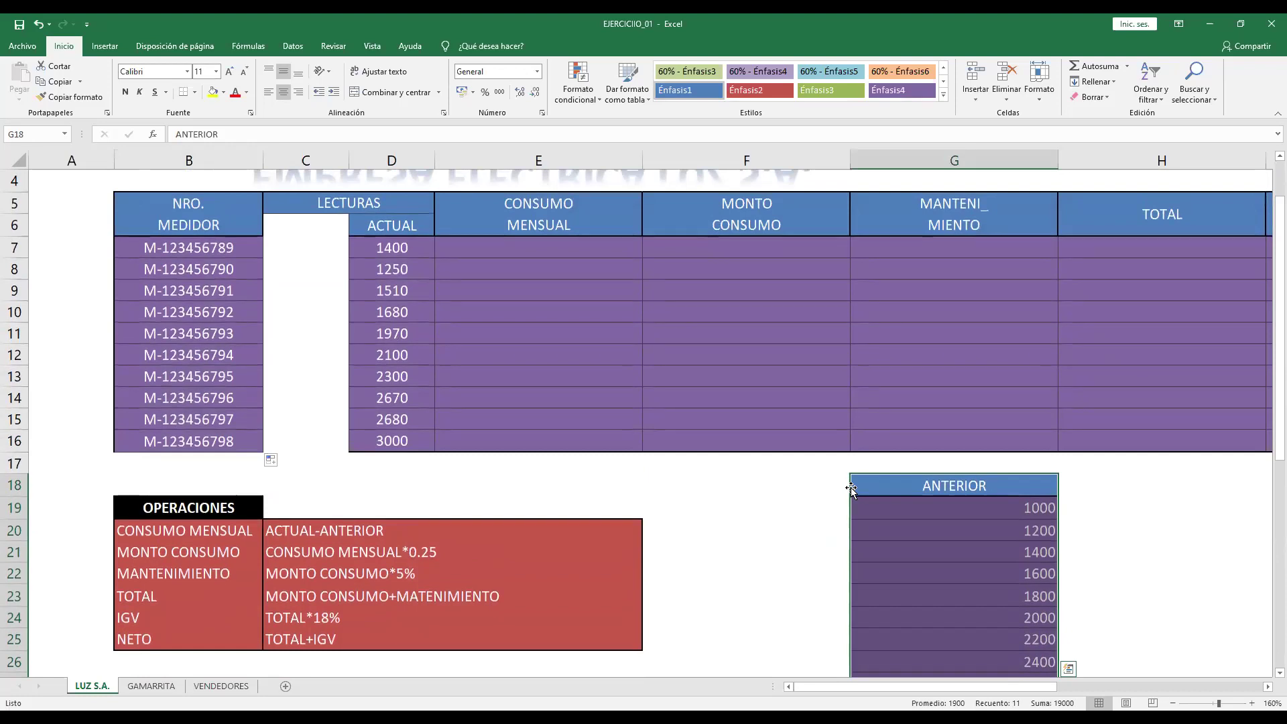
left_click_drag(851, 490, 545, 373)
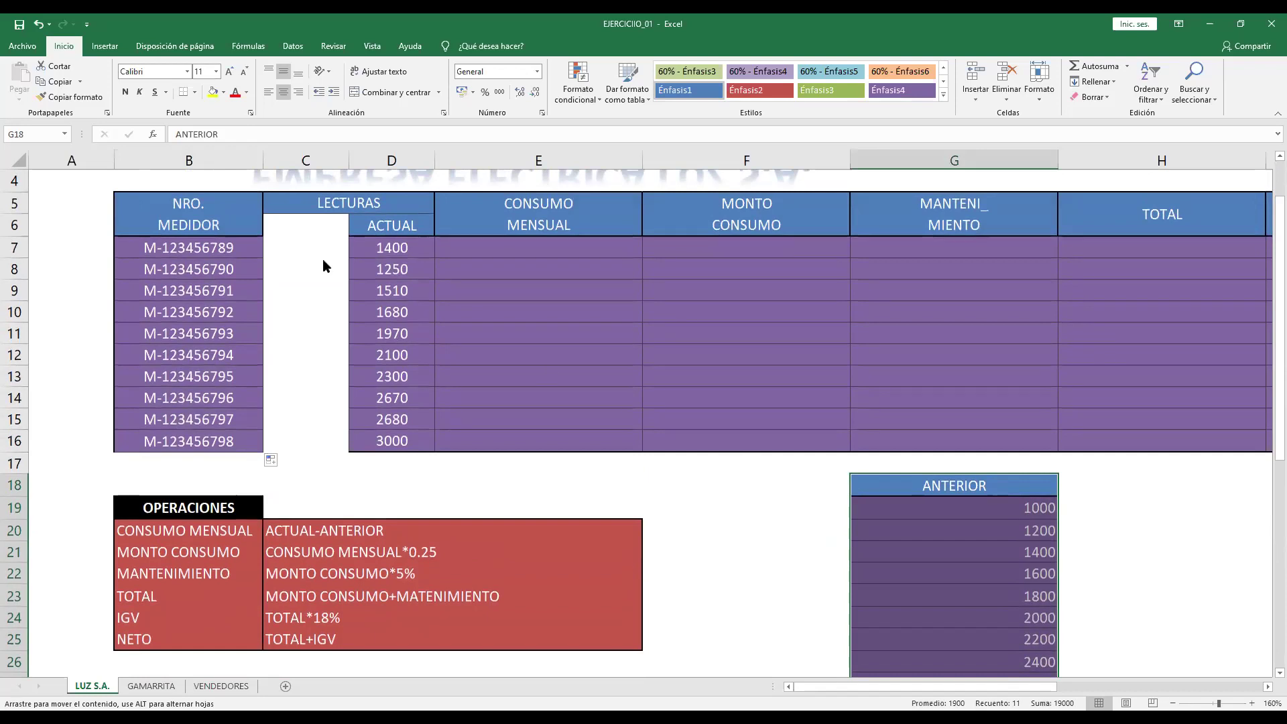
left_click_drag(323, 259, 314, 241)
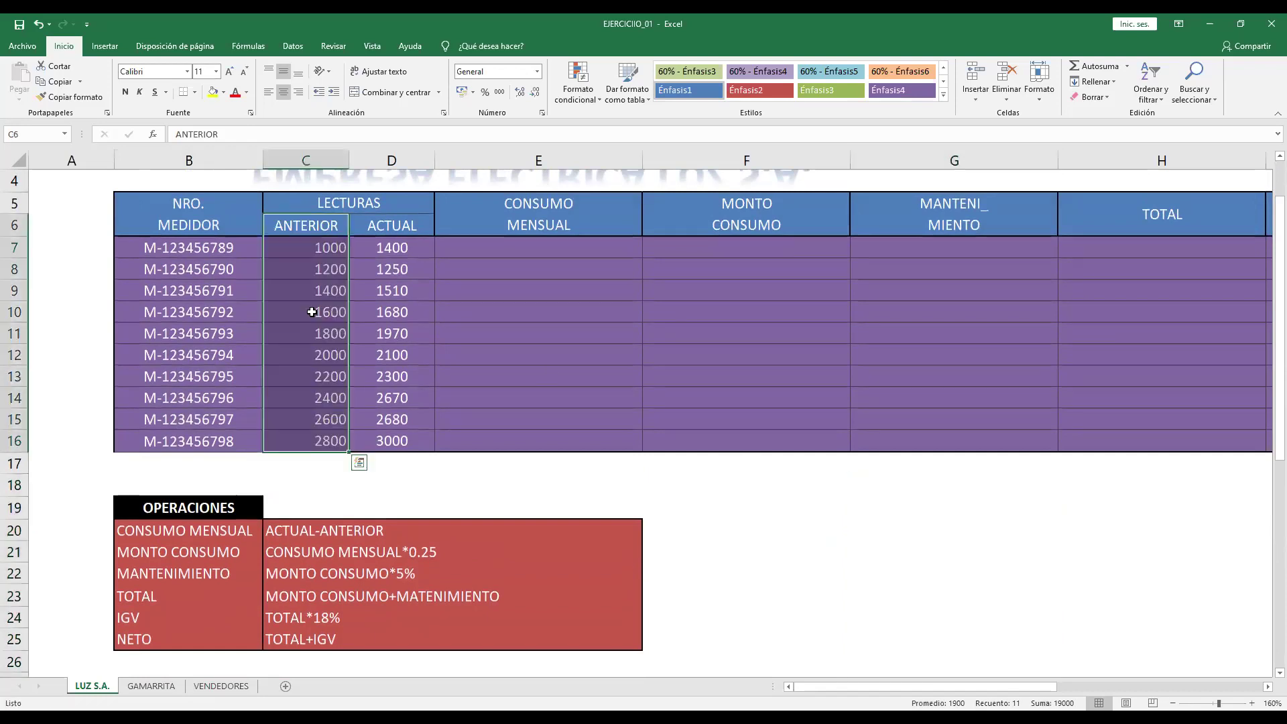
left_click(627, 380)
Step: Select the meter numbers B7:B16, then part of the MONTO CONSUMO column
scroll(670, 435, "up", 1)
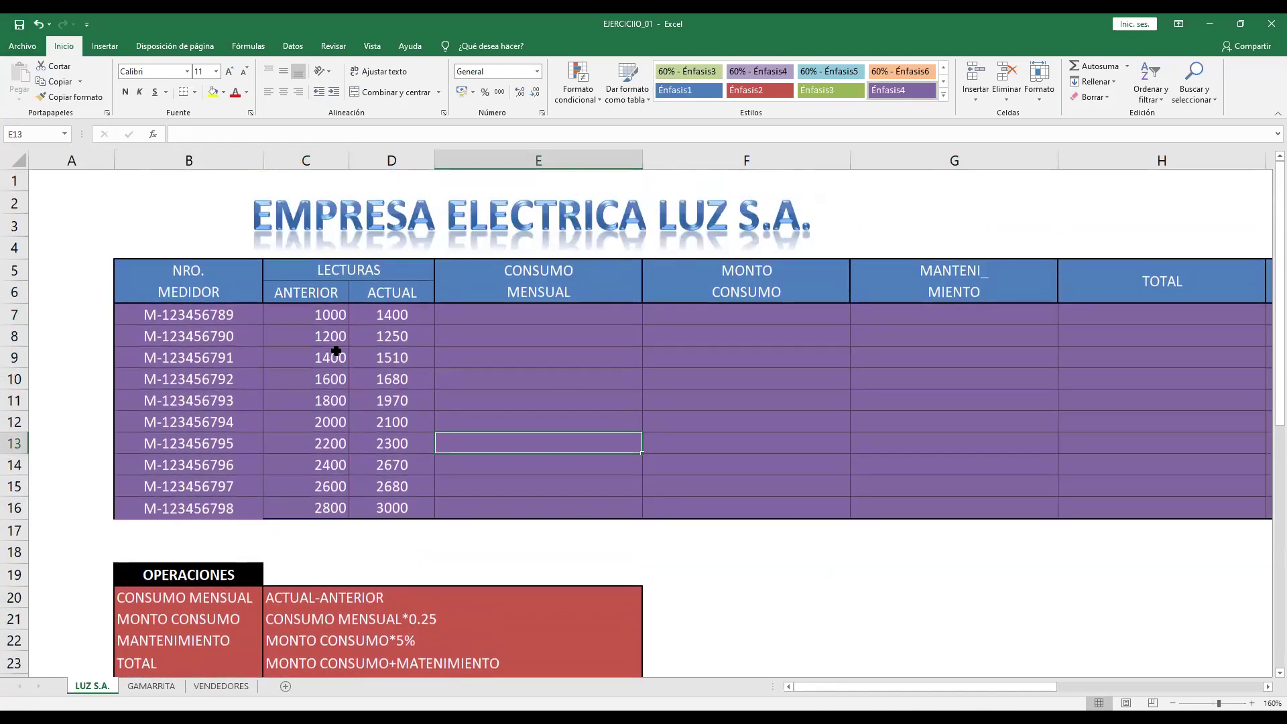
left_click_drag(244, 313, 181, 507)
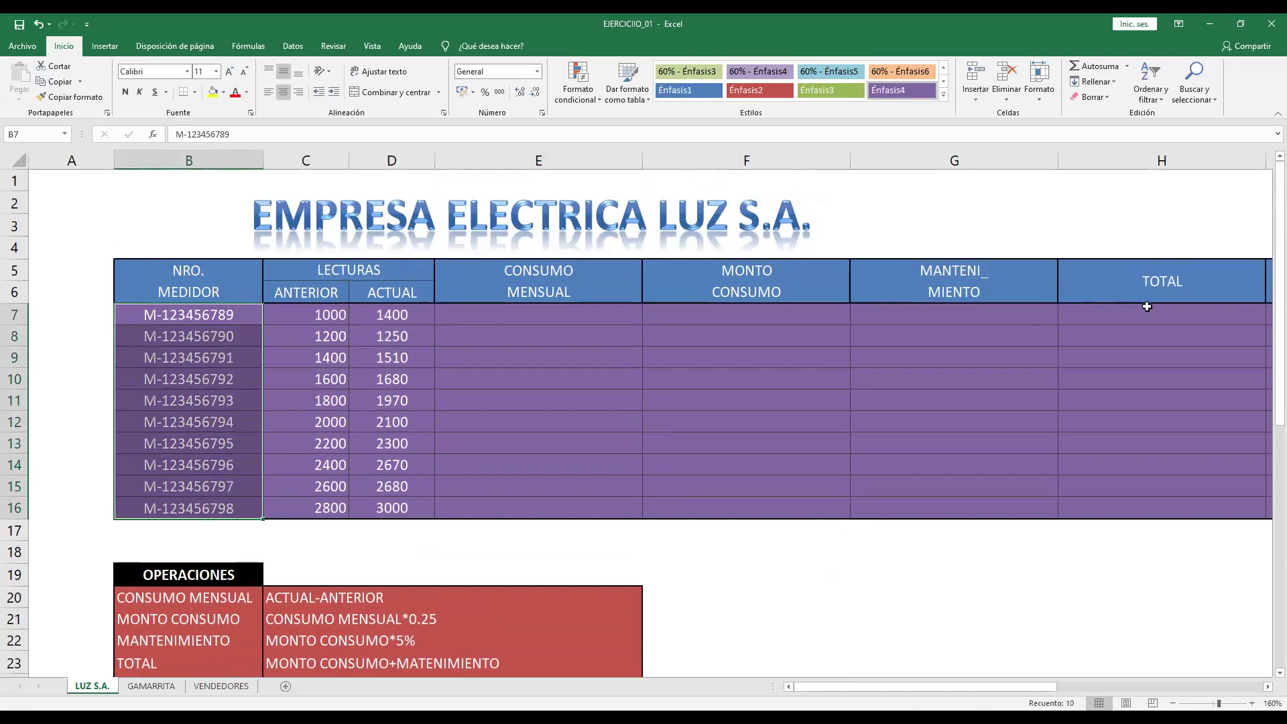
left_click_drag(977, 315, 952, 401)
Step: Select down the MONTO CONSUMO column and the CONSUMO MENSUAL cells E10:E14
left_click_drag(747, 281, 747, 442)
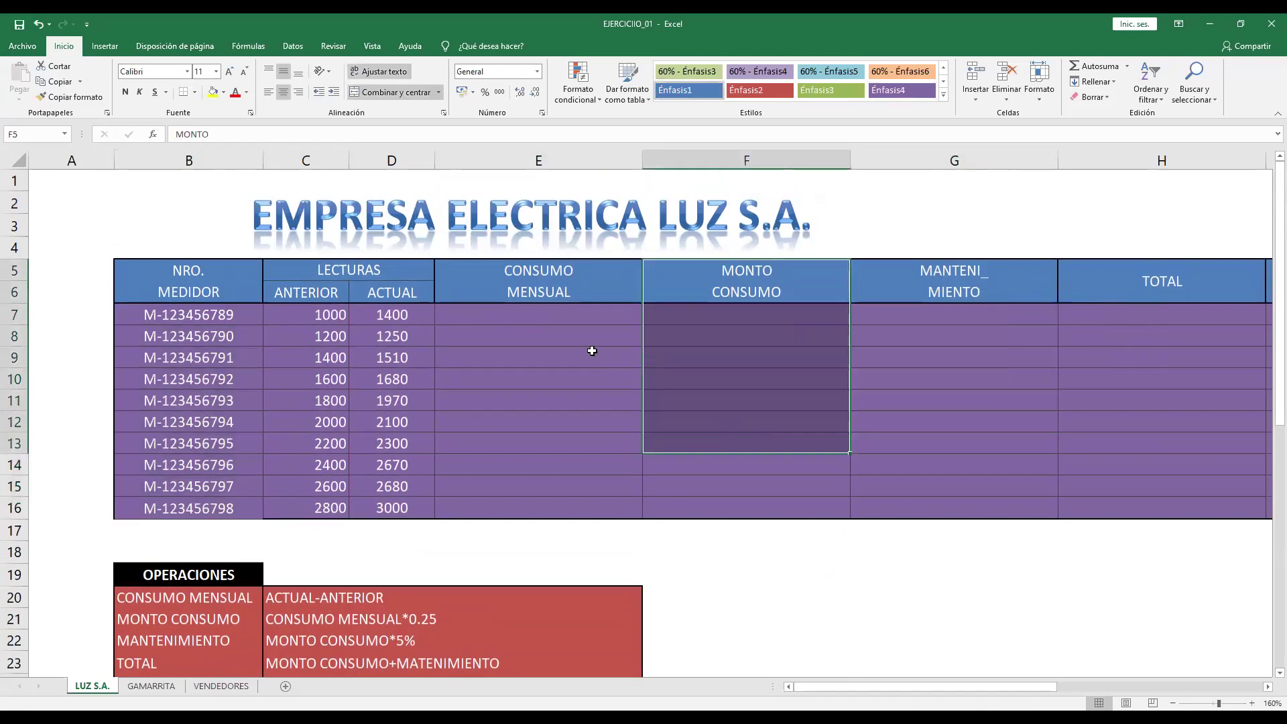
left_click_drag(590, 379, 590, 466)
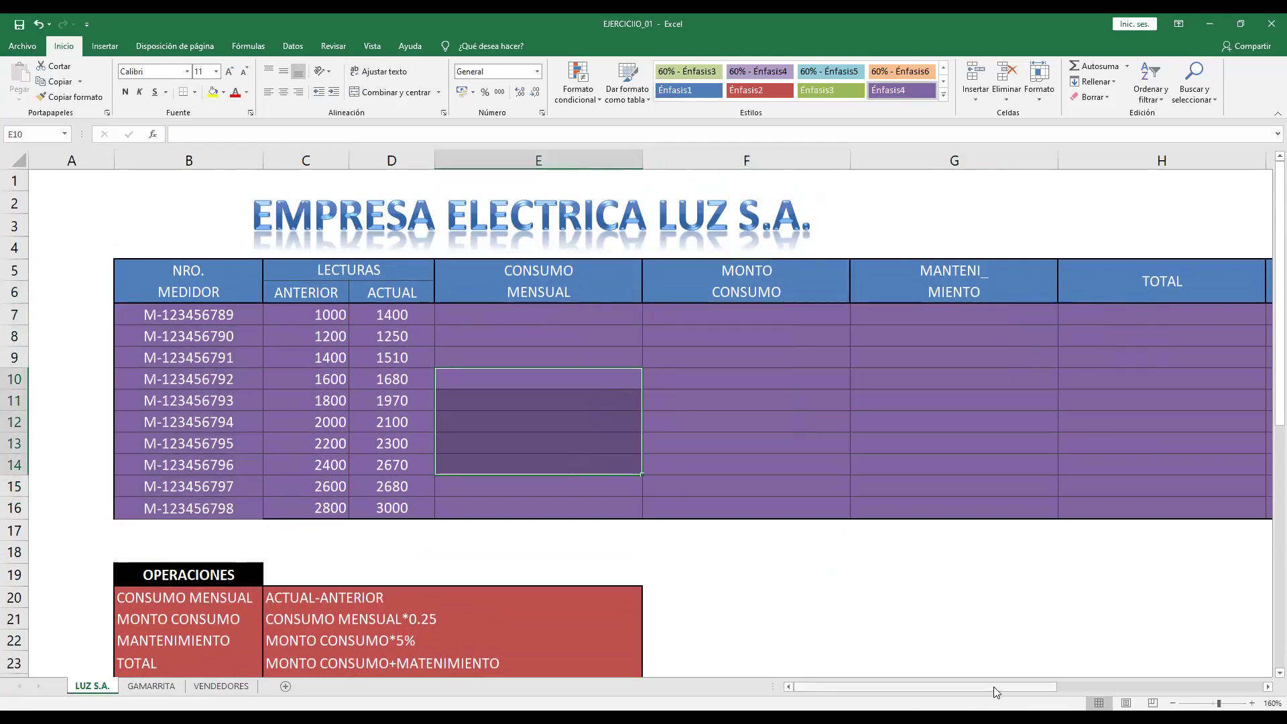
left_click(1124, 688)
left_click_drag(1175, 688, 926, 688)
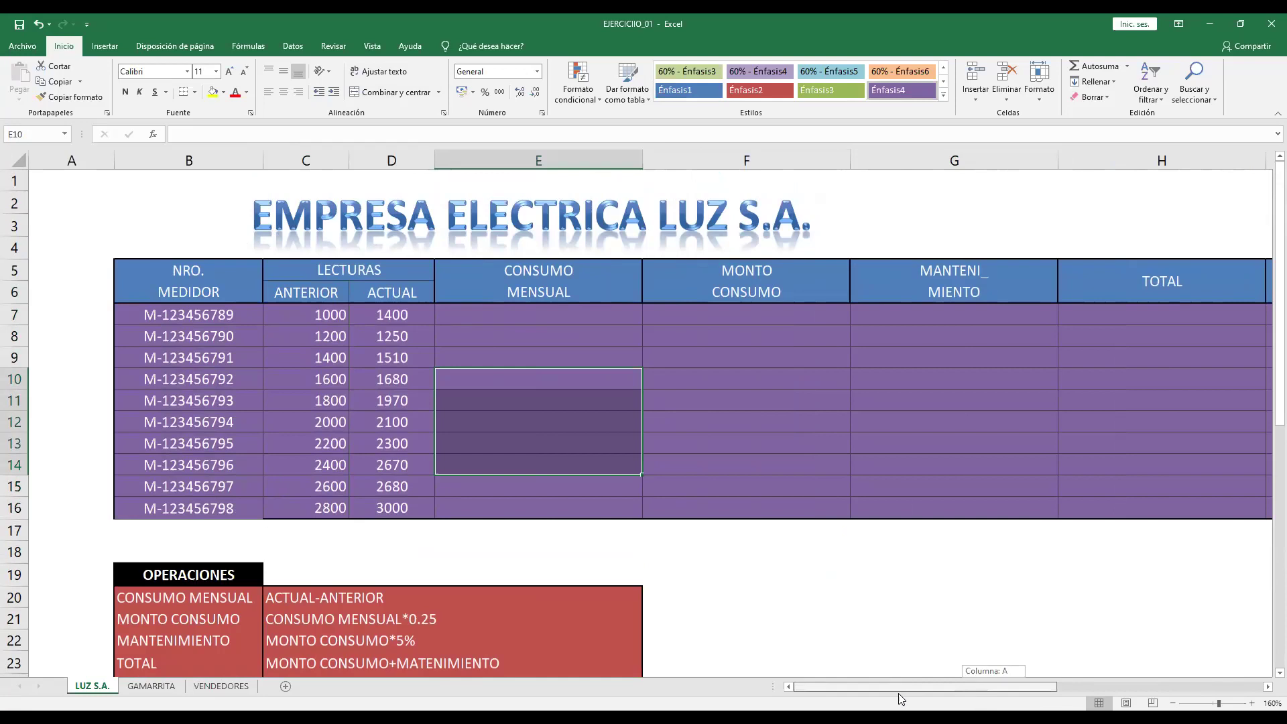
Step: Begin a new formula in CONSUMO MENSUAL cell E7 with an equals sign
left_click(628, 313)
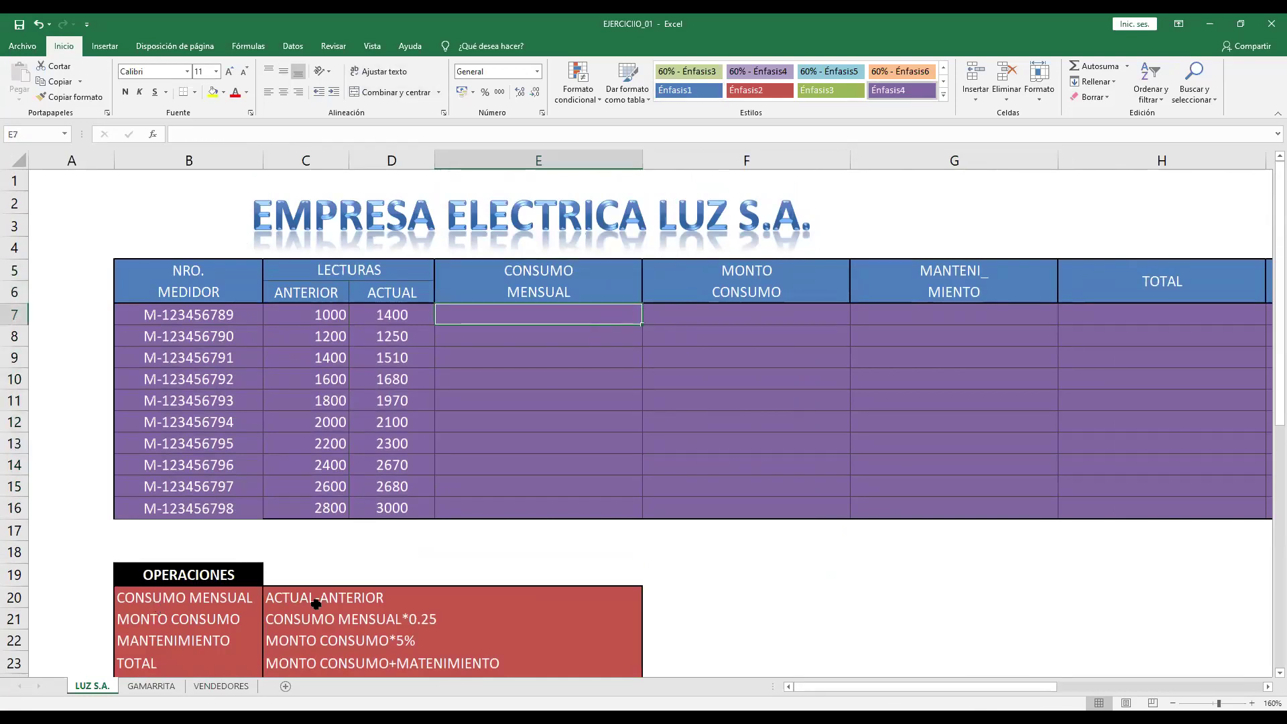
double_click(554, 316)
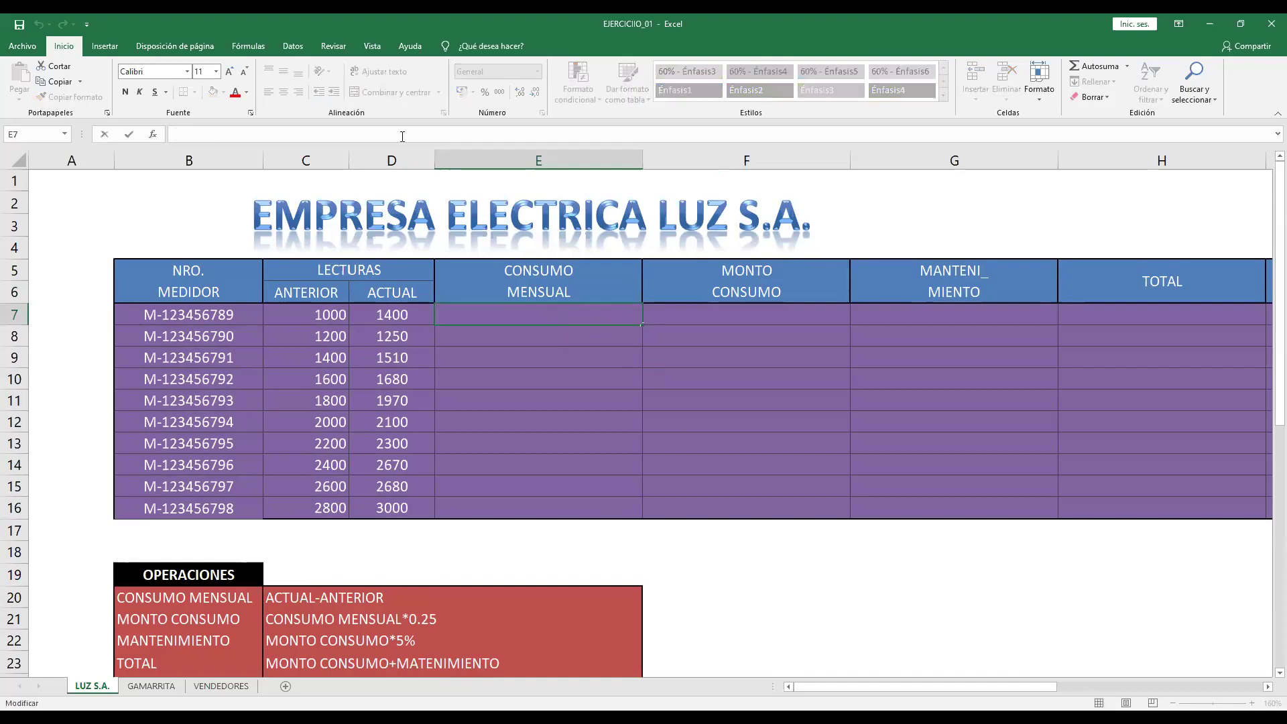
type("=")
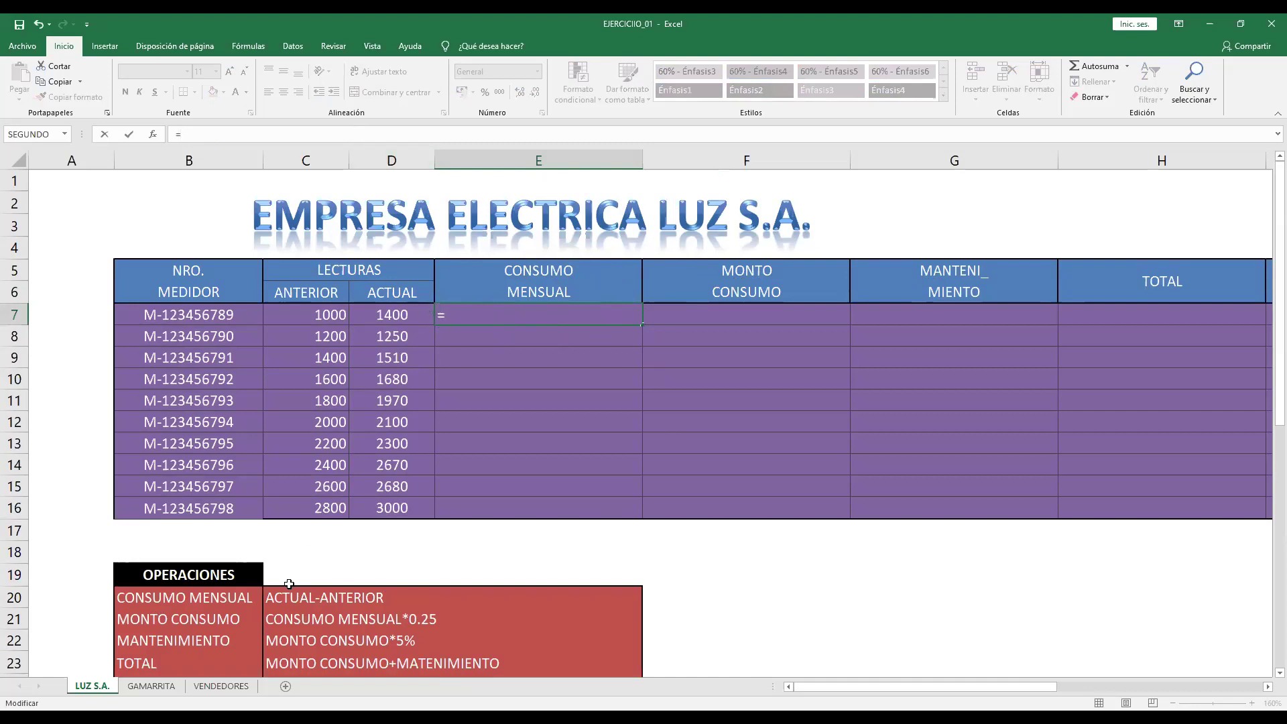
Step: Enter =D7-C7 in E7 so it computes ACTUAL minus ANTERIOR
left_click(406, 309)
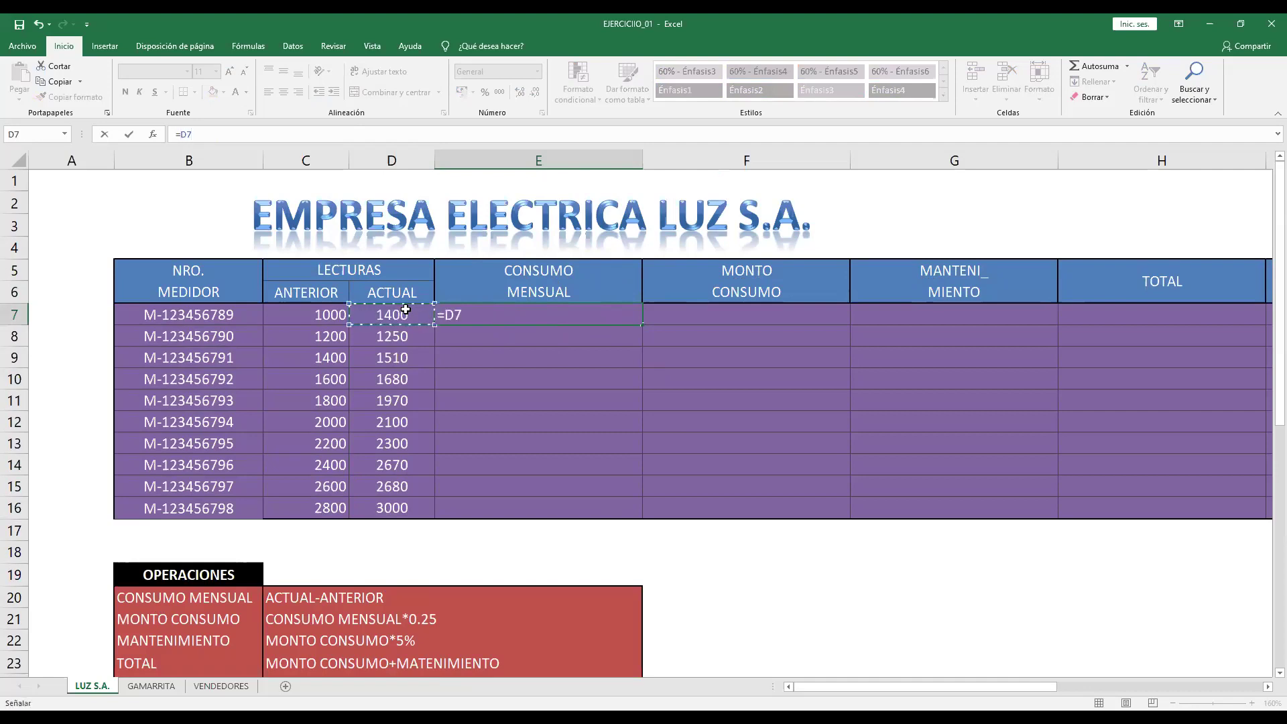
type("-")
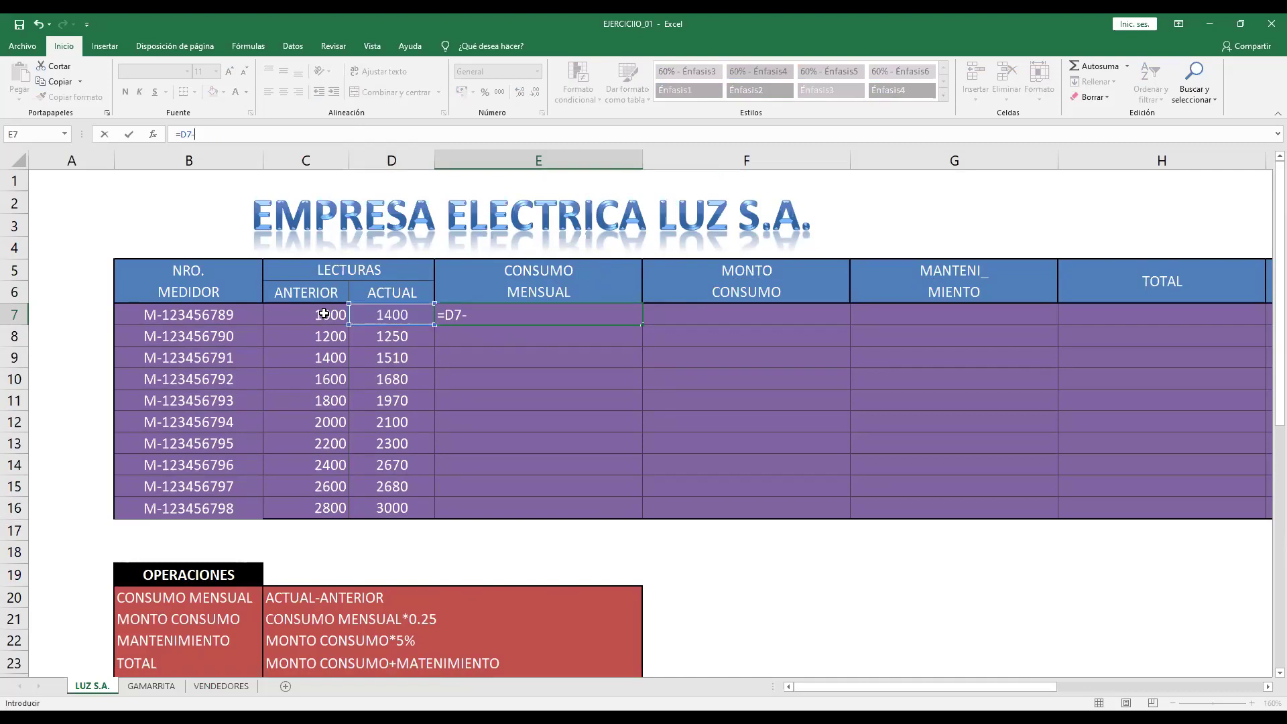
left_click(325, 314)
key("Return")
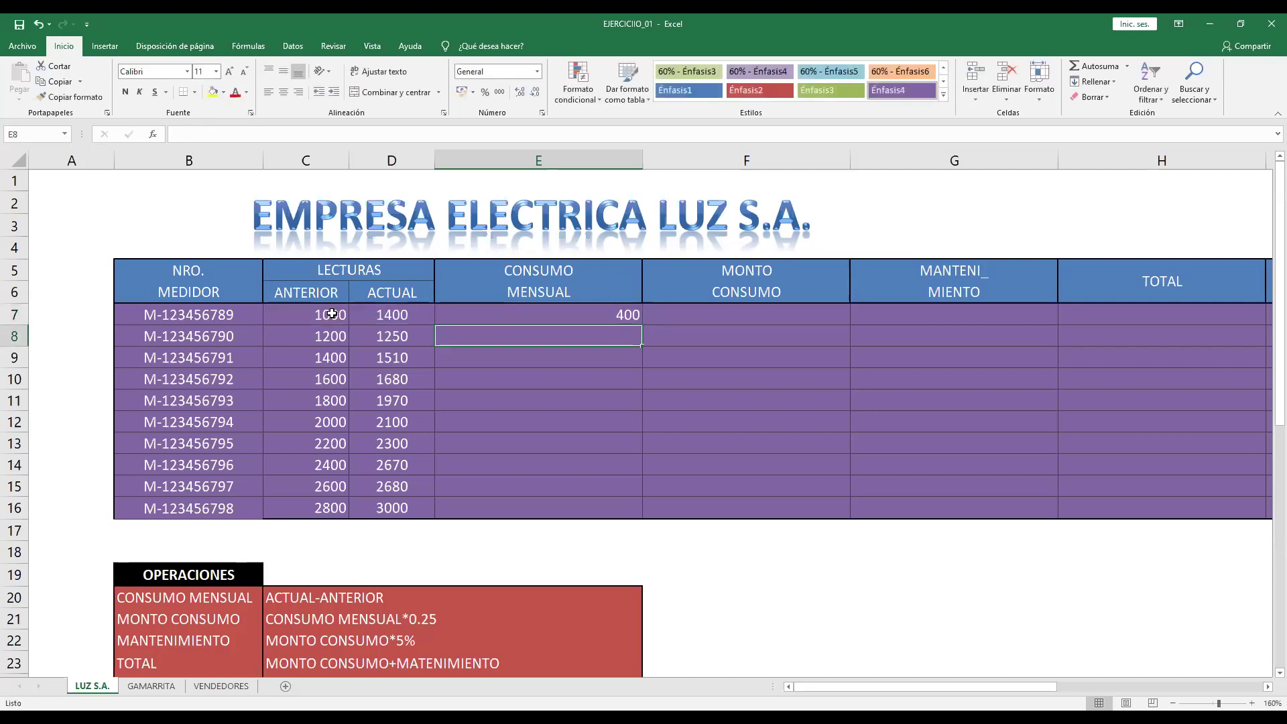
Step: Fill the consumption formula down to E16 and select the results E7:E16
left_click(594, 313)
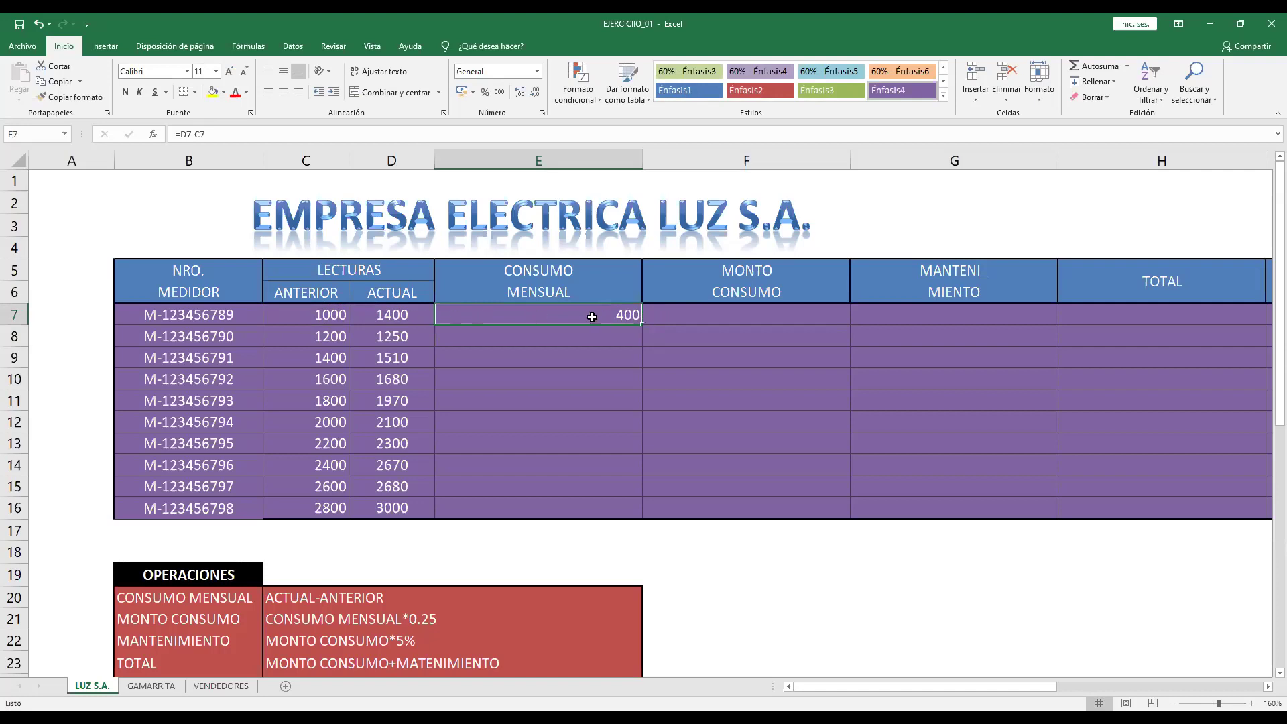
double_click(642, 326)
left_click(793, 346)
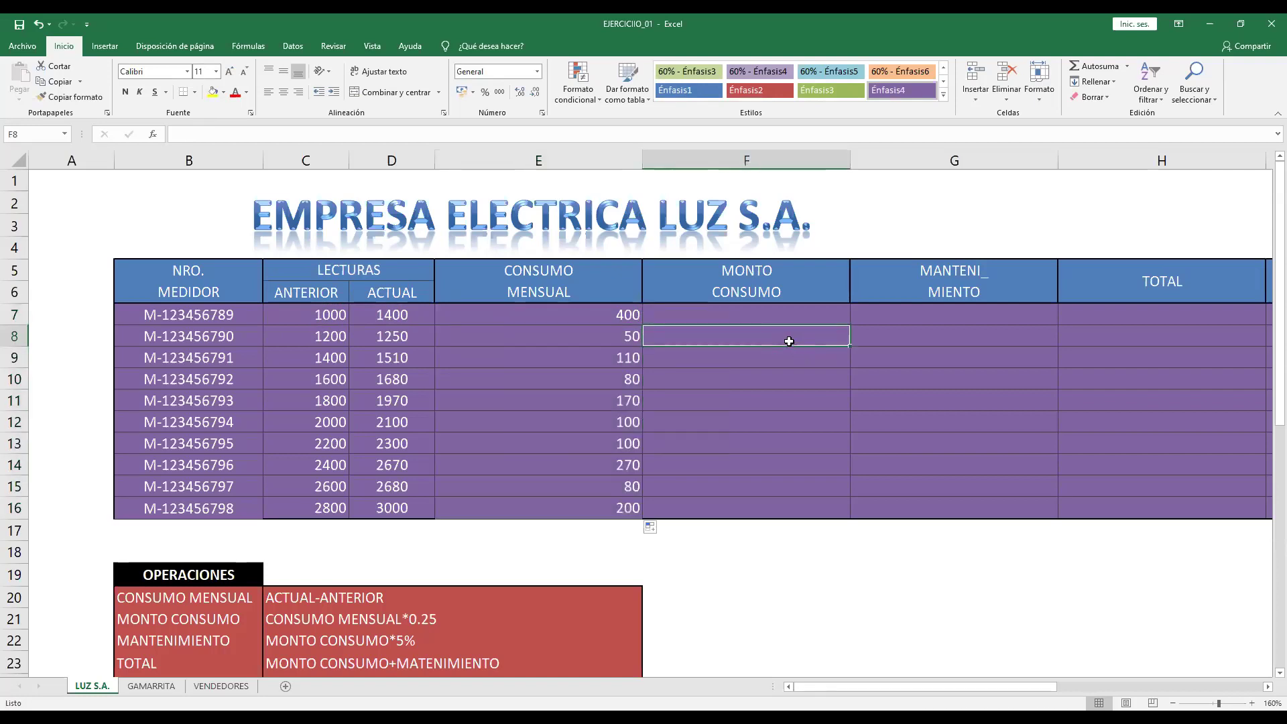
left_click_drag(630, 313, 631, 496)
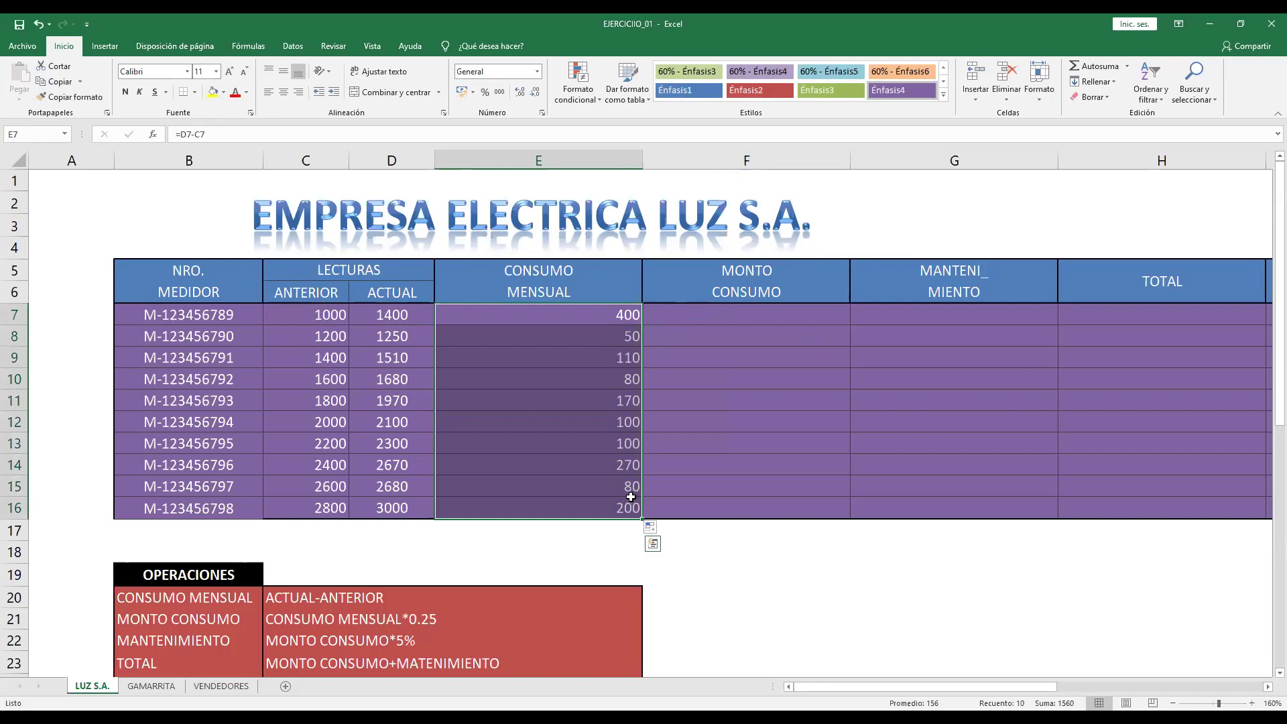
Step: Delete the consumption results in E7:E16 and type =INT. into E7
key("Delete")
key("shift+BackSpace")
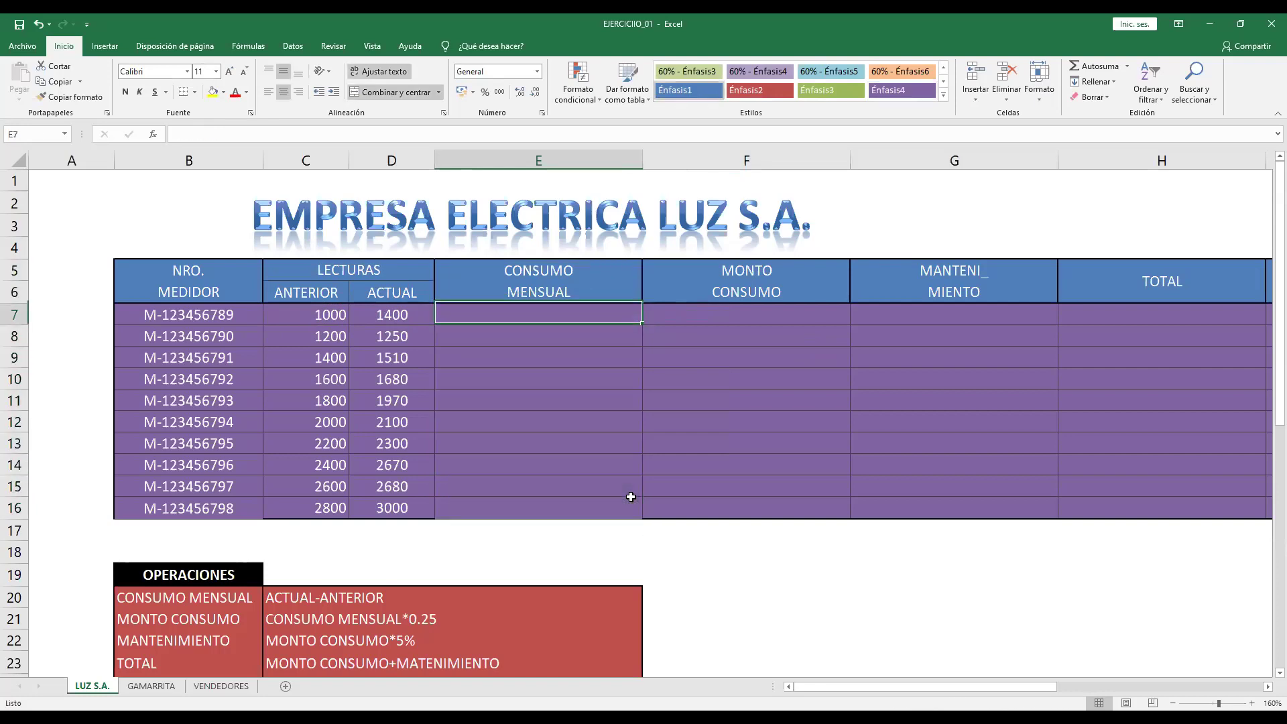
type("=")
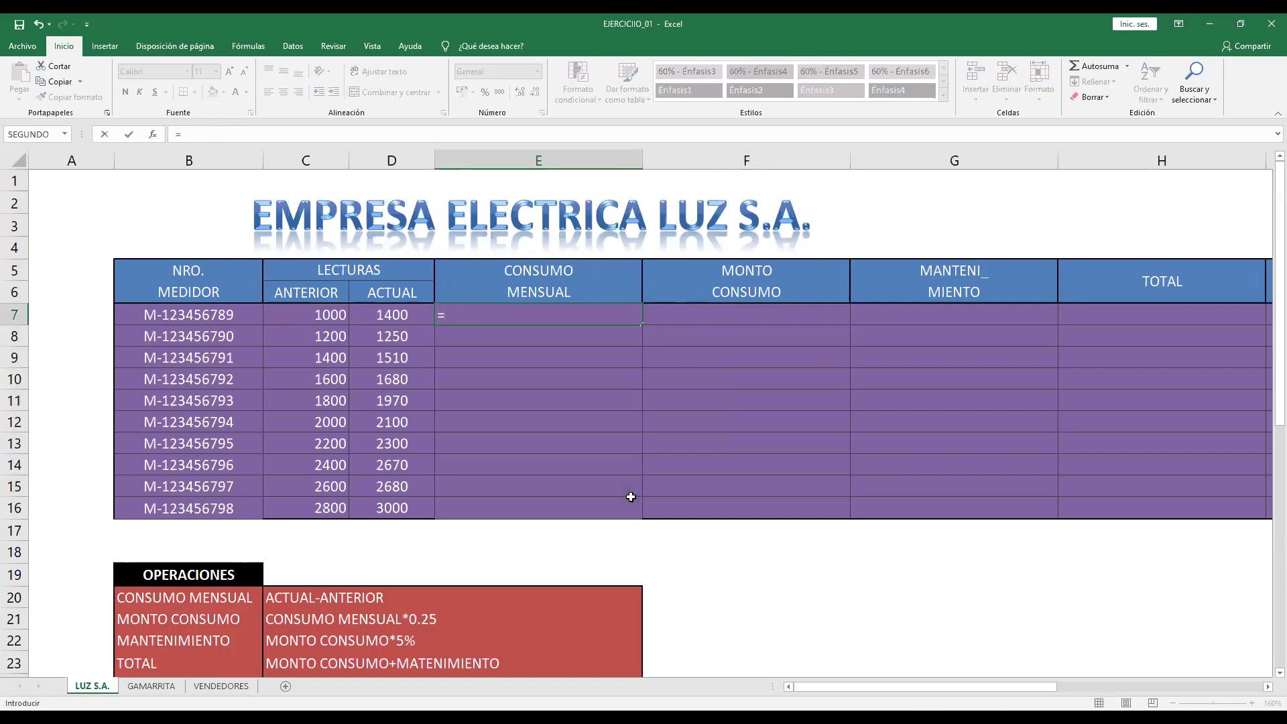
type("INT")
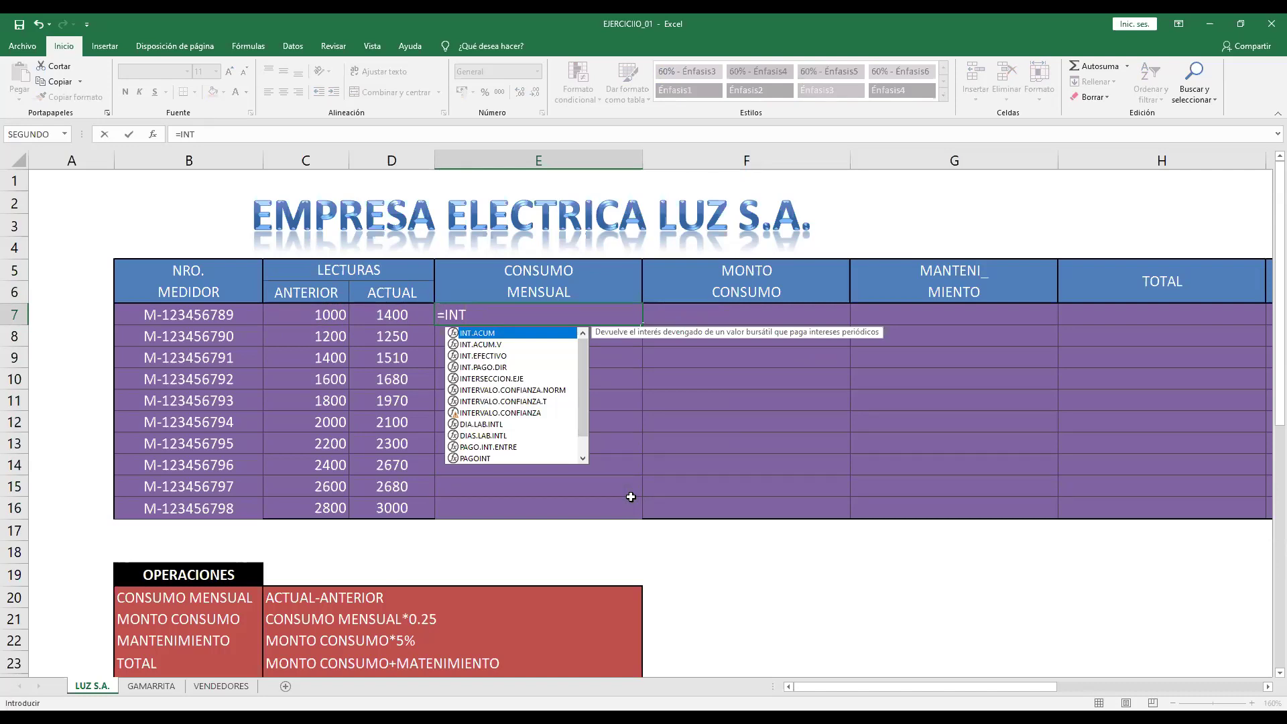
type(".")
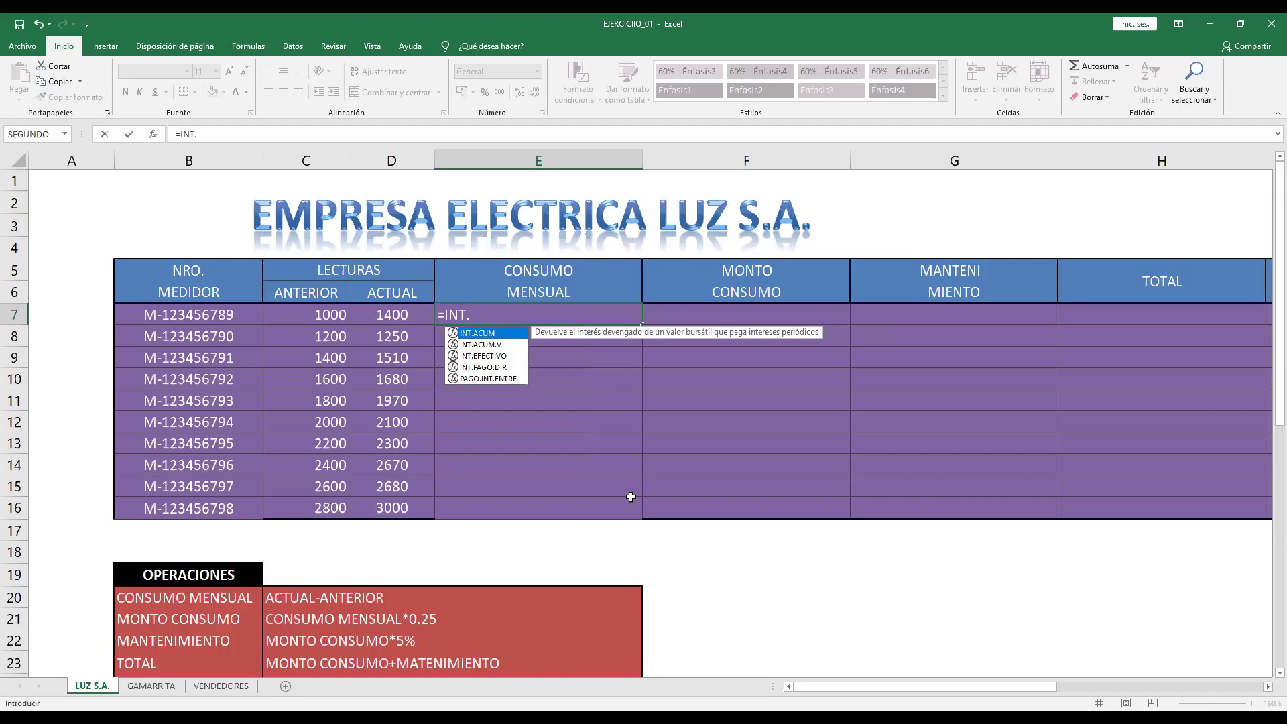
Step: Shorten the E7 entry to =I and commit it, producing a #¿NOMBRE? error
key("BackSpace")
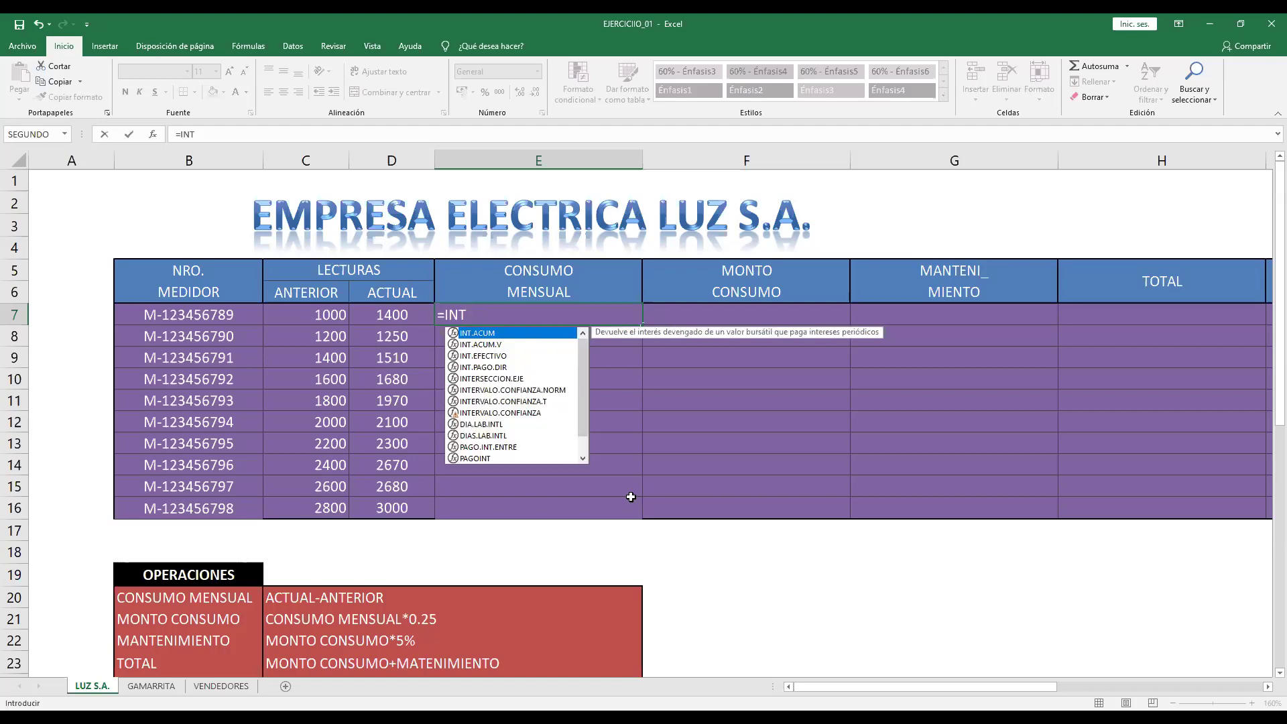
key("BackSpace")
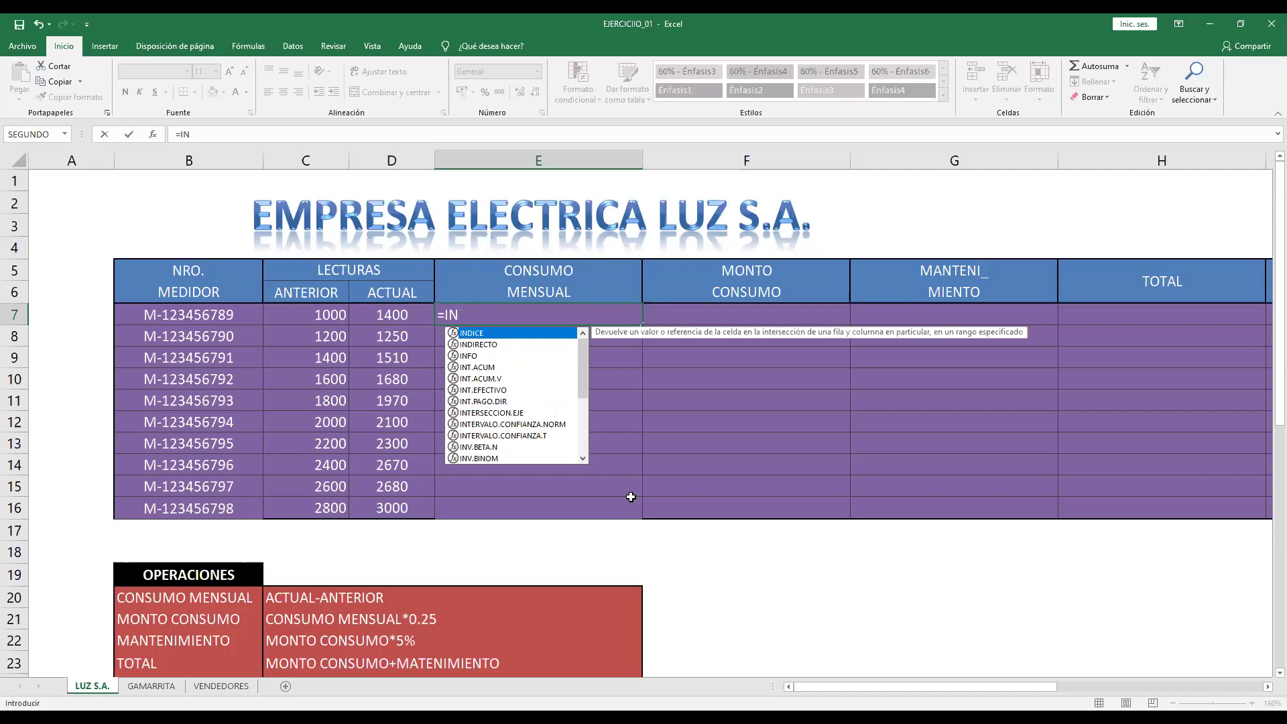
key("BackSpace")
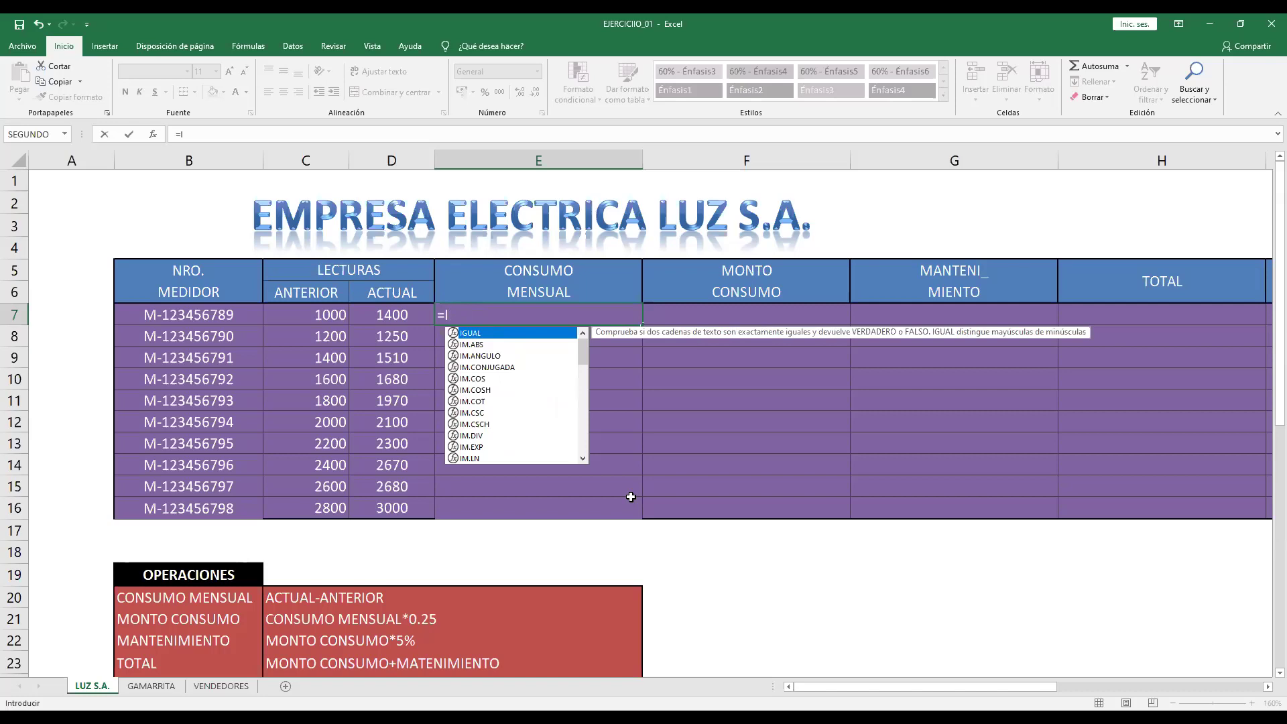
key("Down")
key("Down")
key("Down")
key("Up")
key("Up")
key("Up")
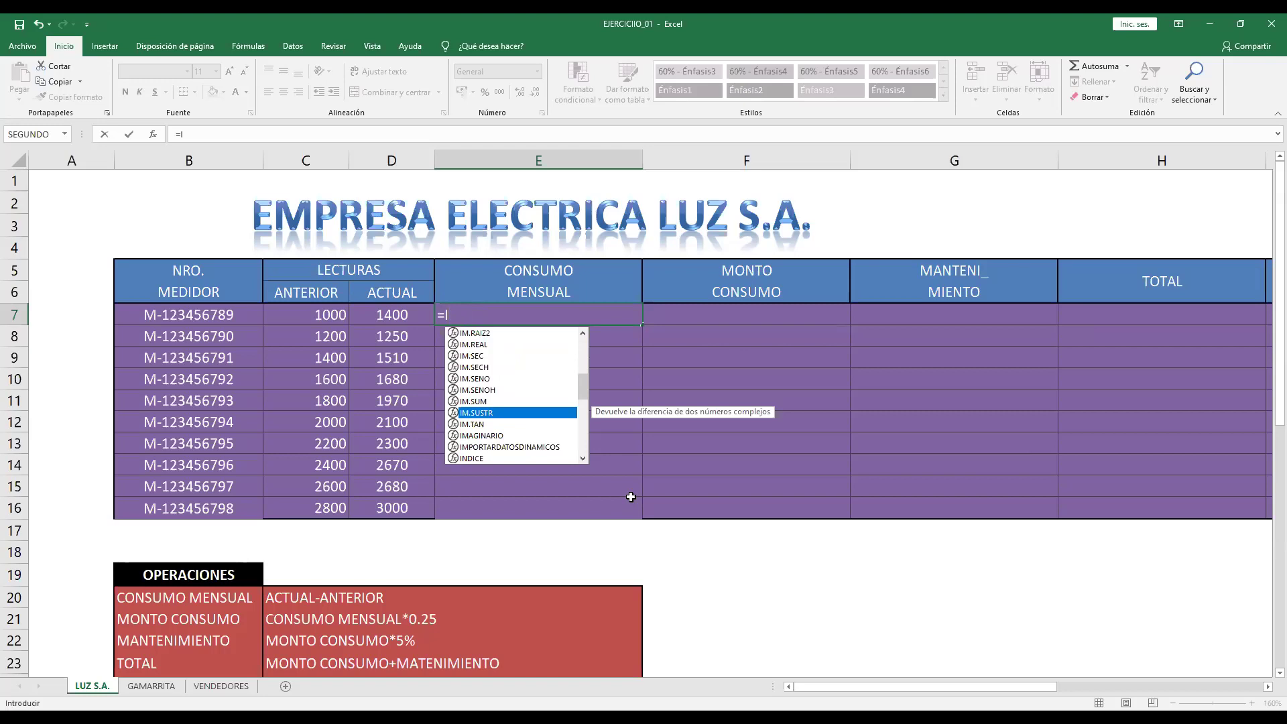
key("Return")
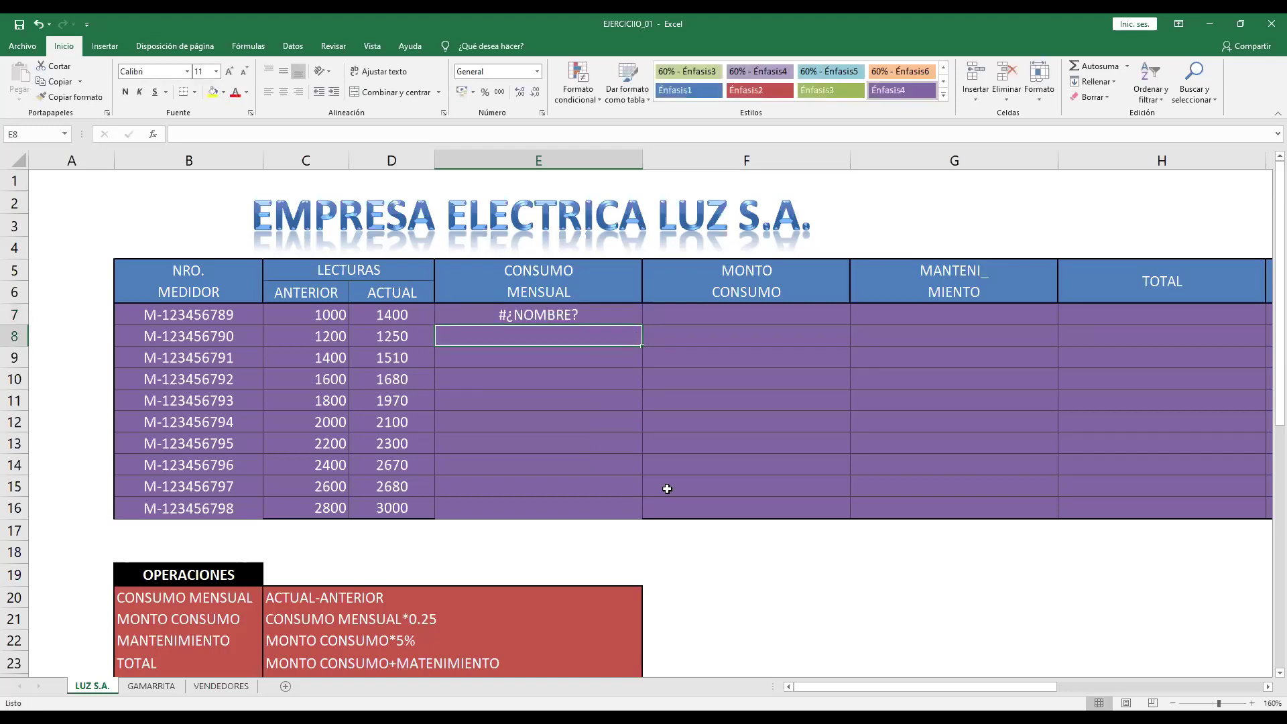
Step: Replace the E7 entry with the IM.SUSTR function chosen from autocomplete
left_click(636, 314)
double_click(579, 315)
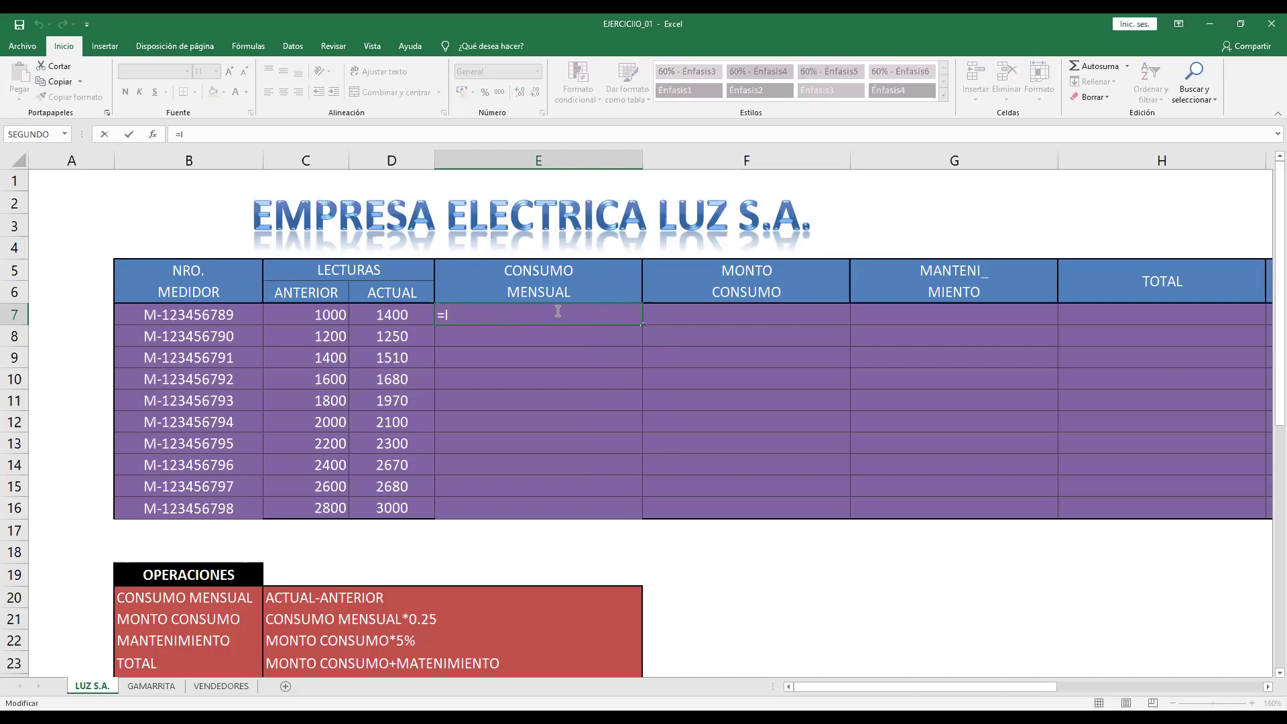
type("M")
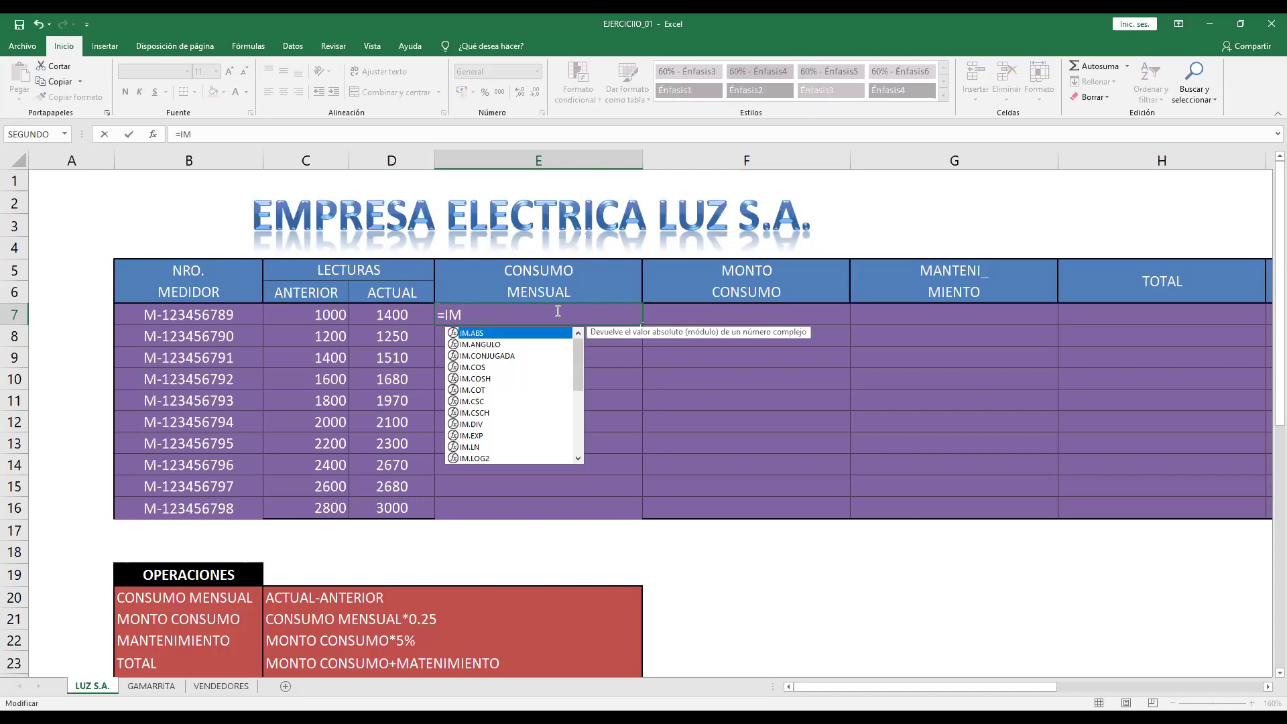
type(".")
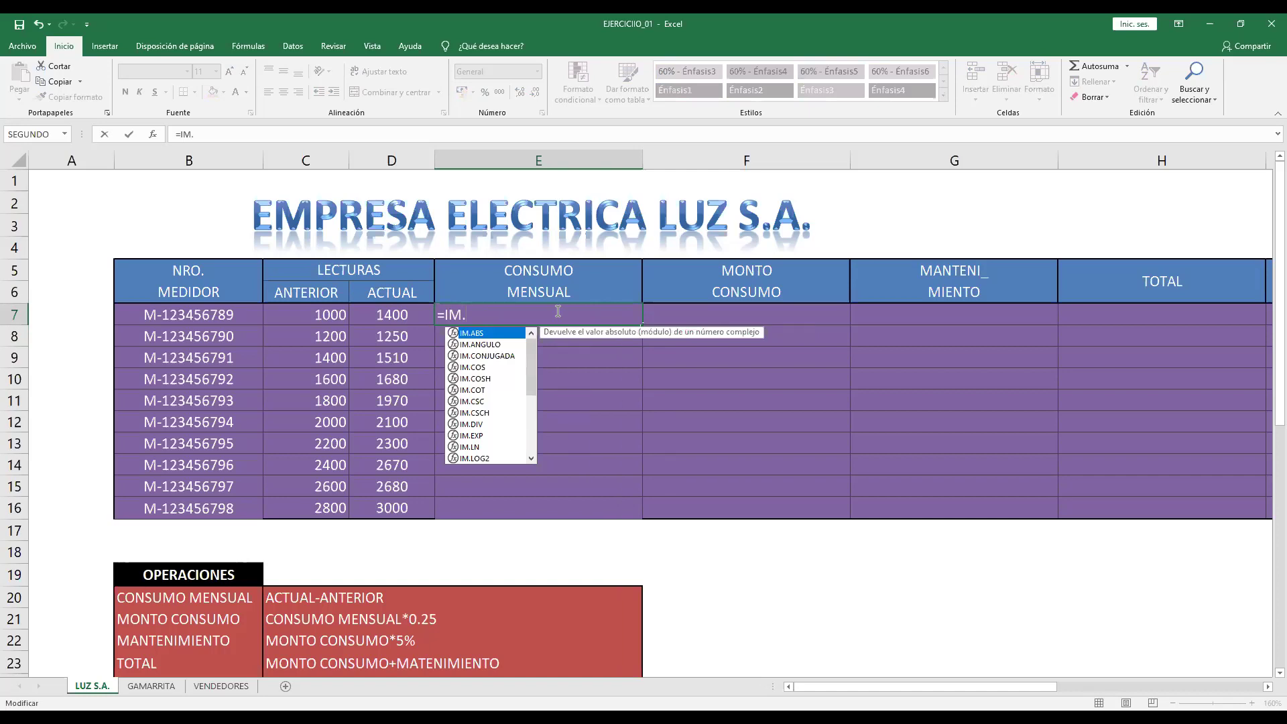
type("S")
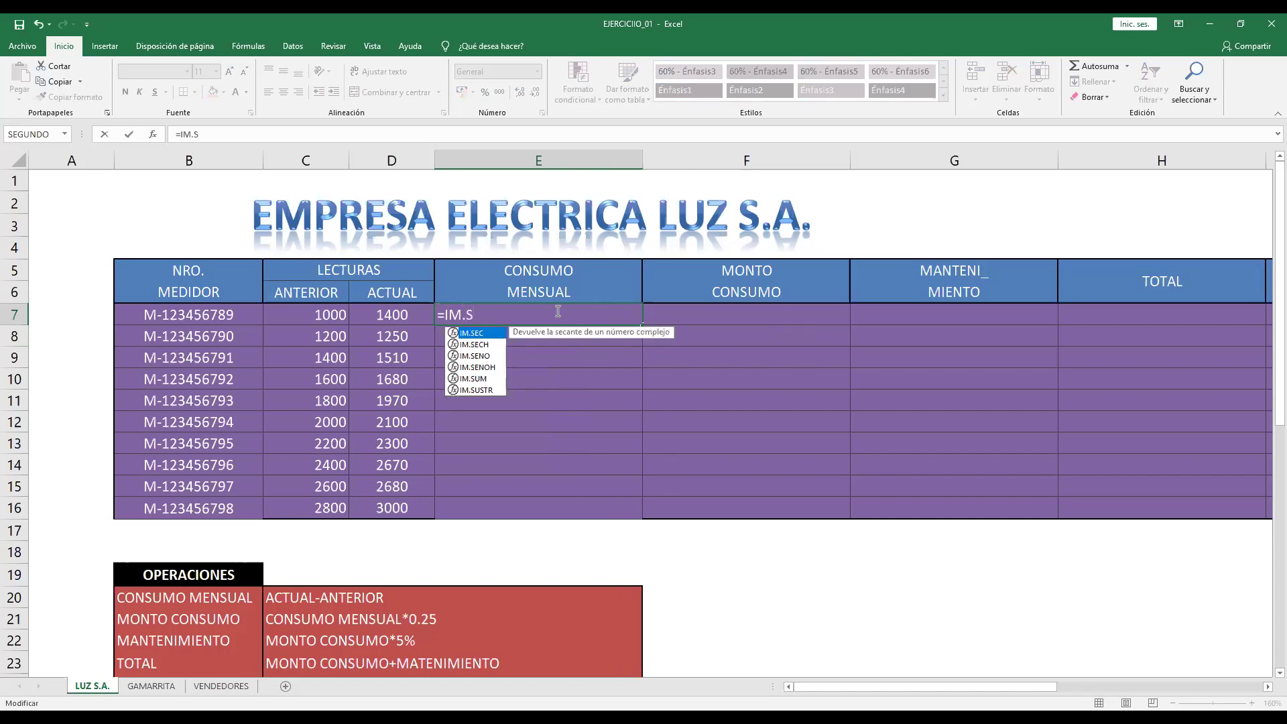
key("Down")
key("Down")
key("Down")
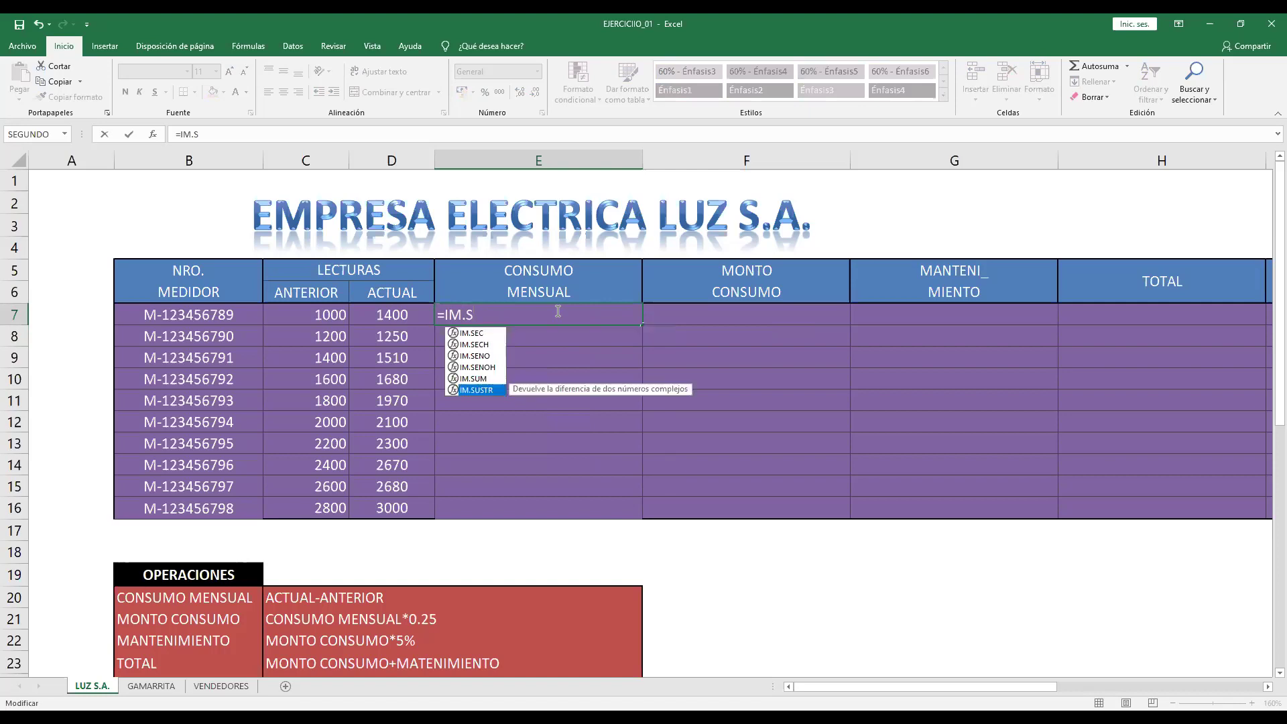
key("Tab")
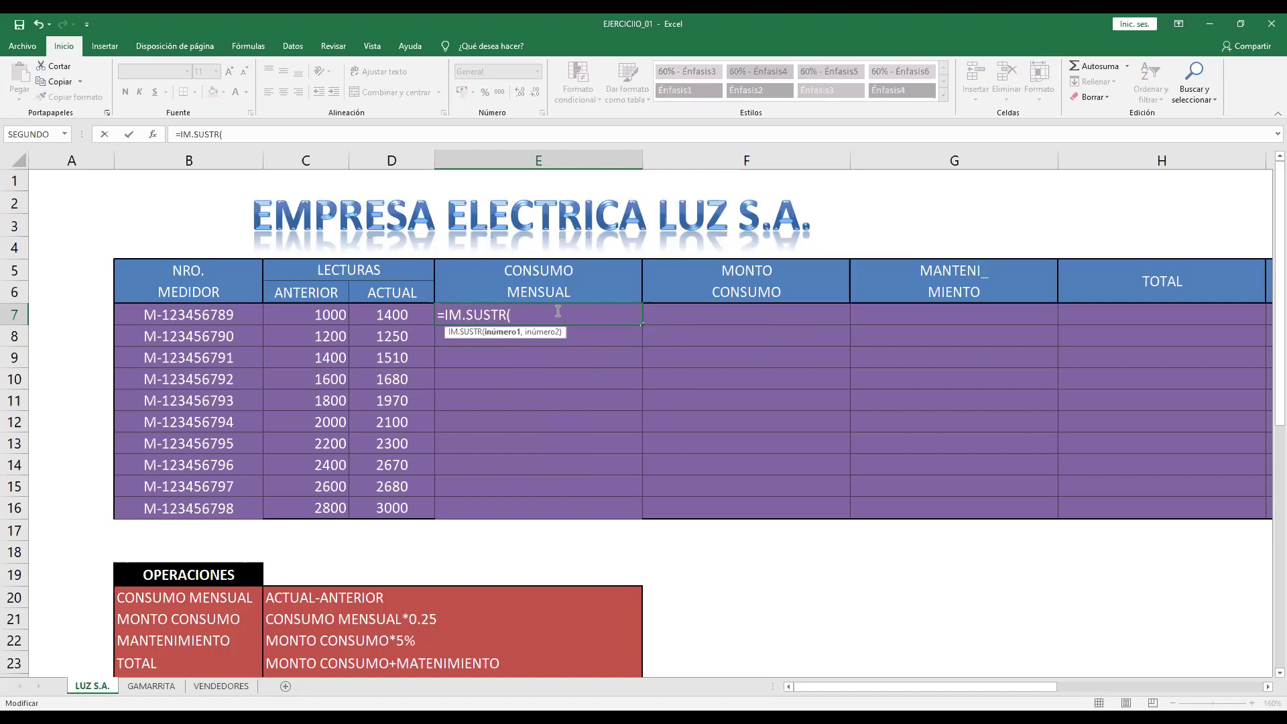
Step: Complete the formula as =IM.SUSTR(D7,C7) so E7 shows 400
left_click(447, 136)
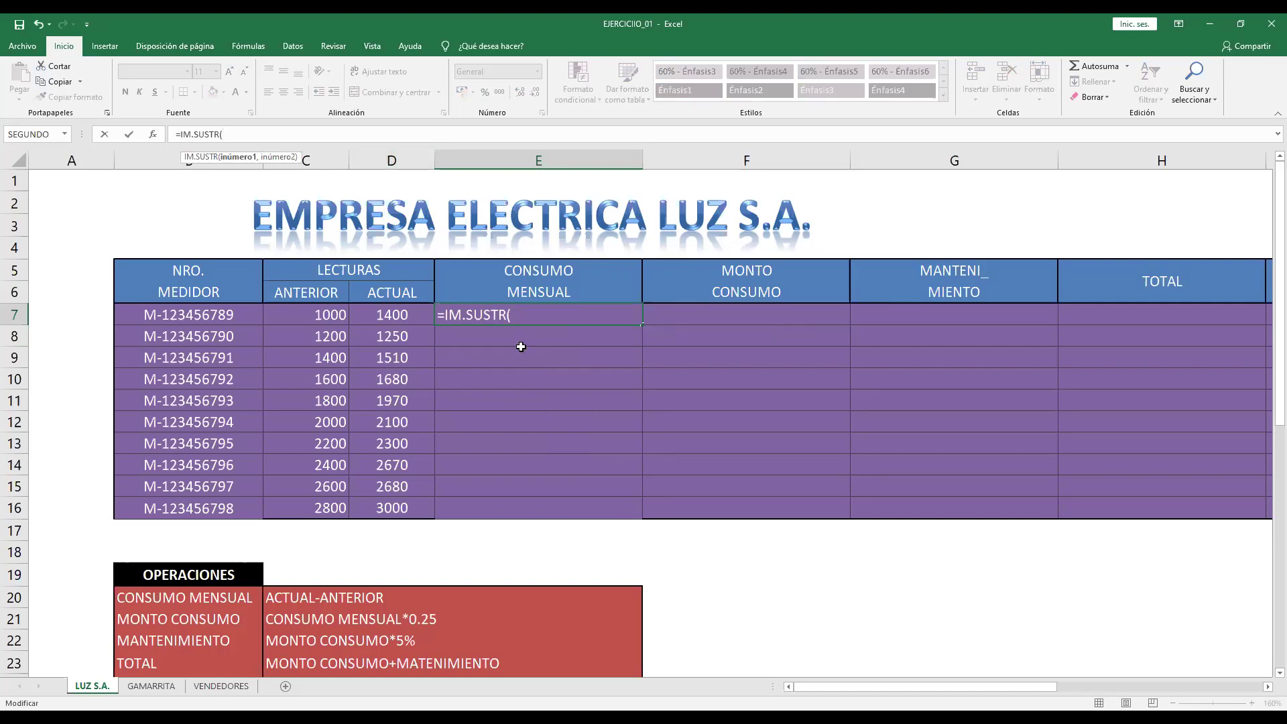
left_click(416, 315)
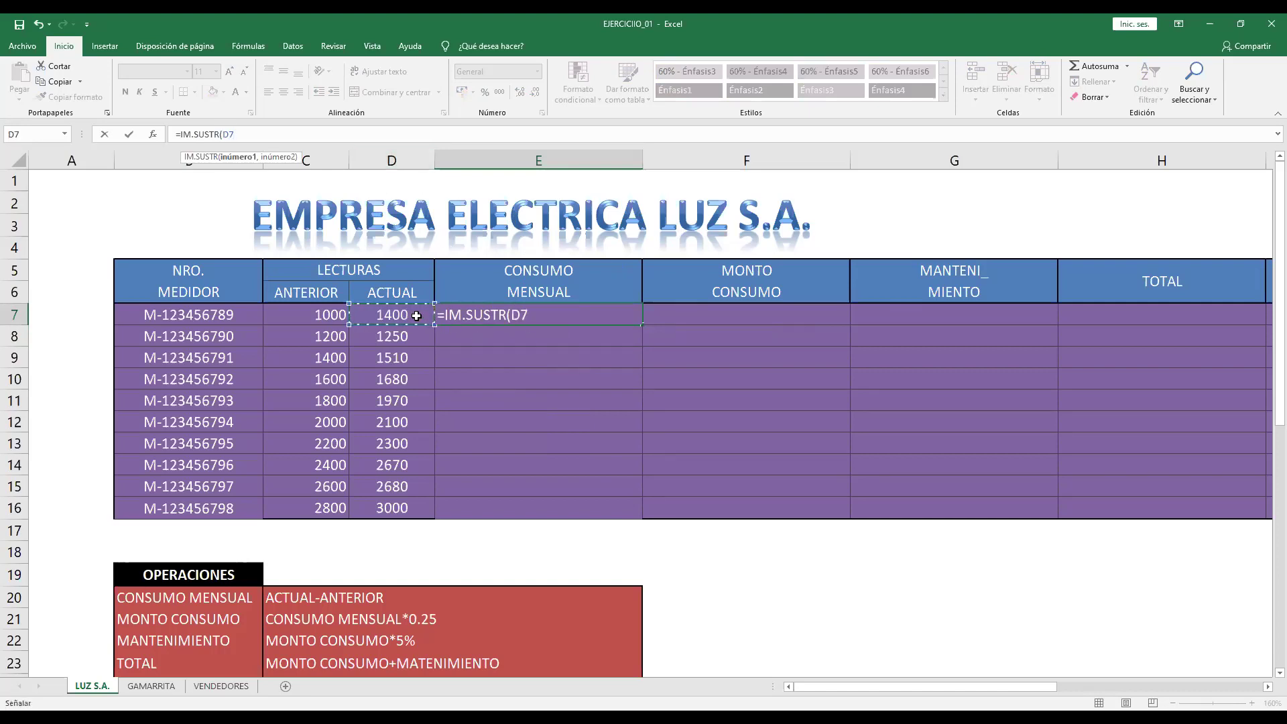
type(",")
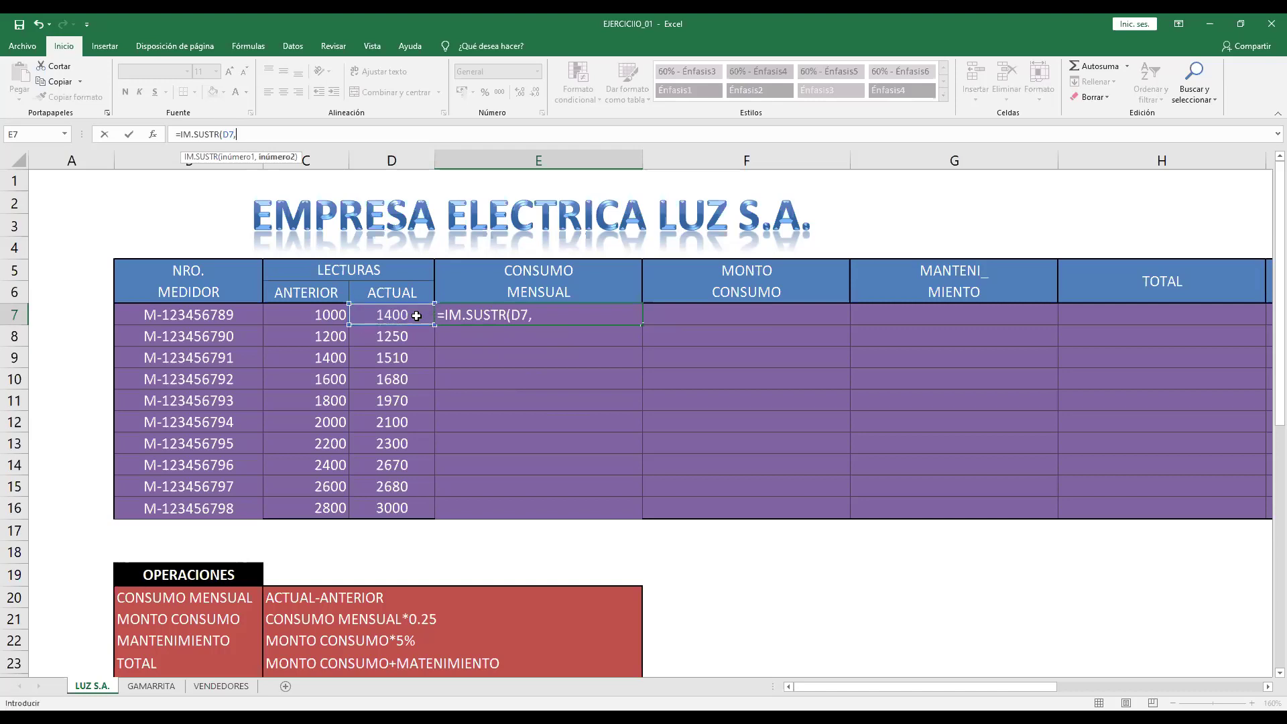
left_click(328, 318)
type(")")
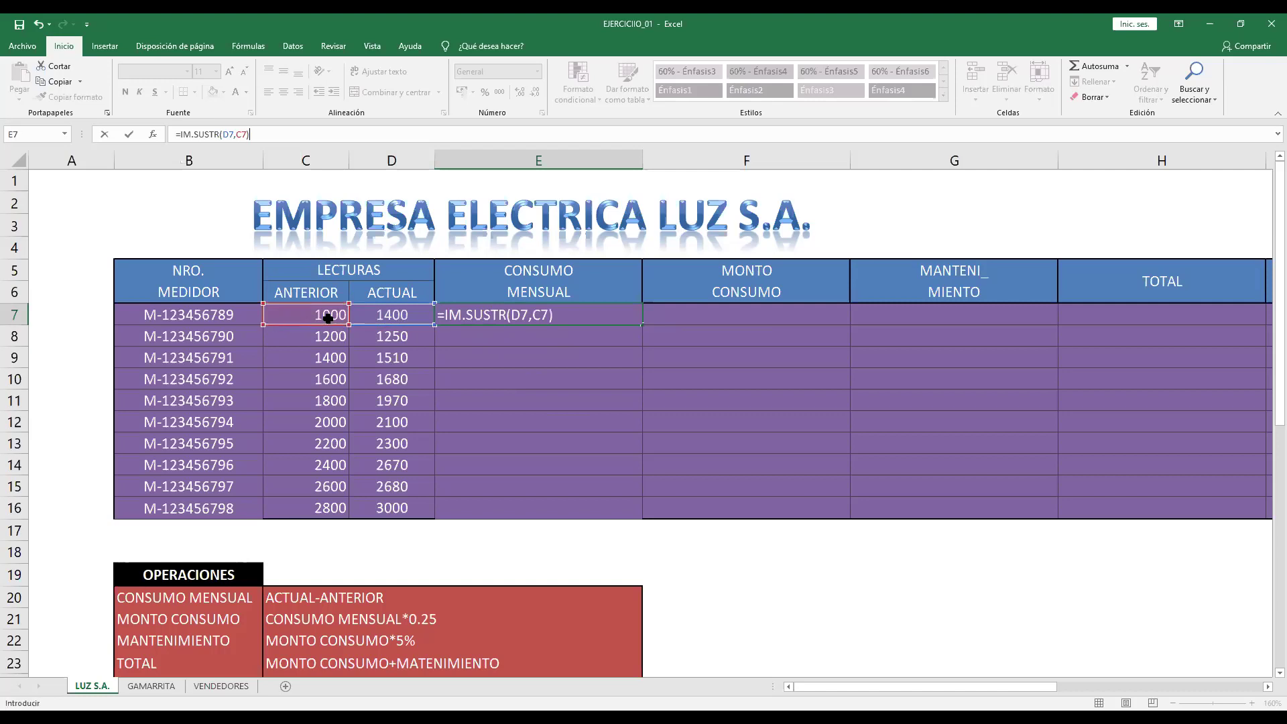
key("Return")
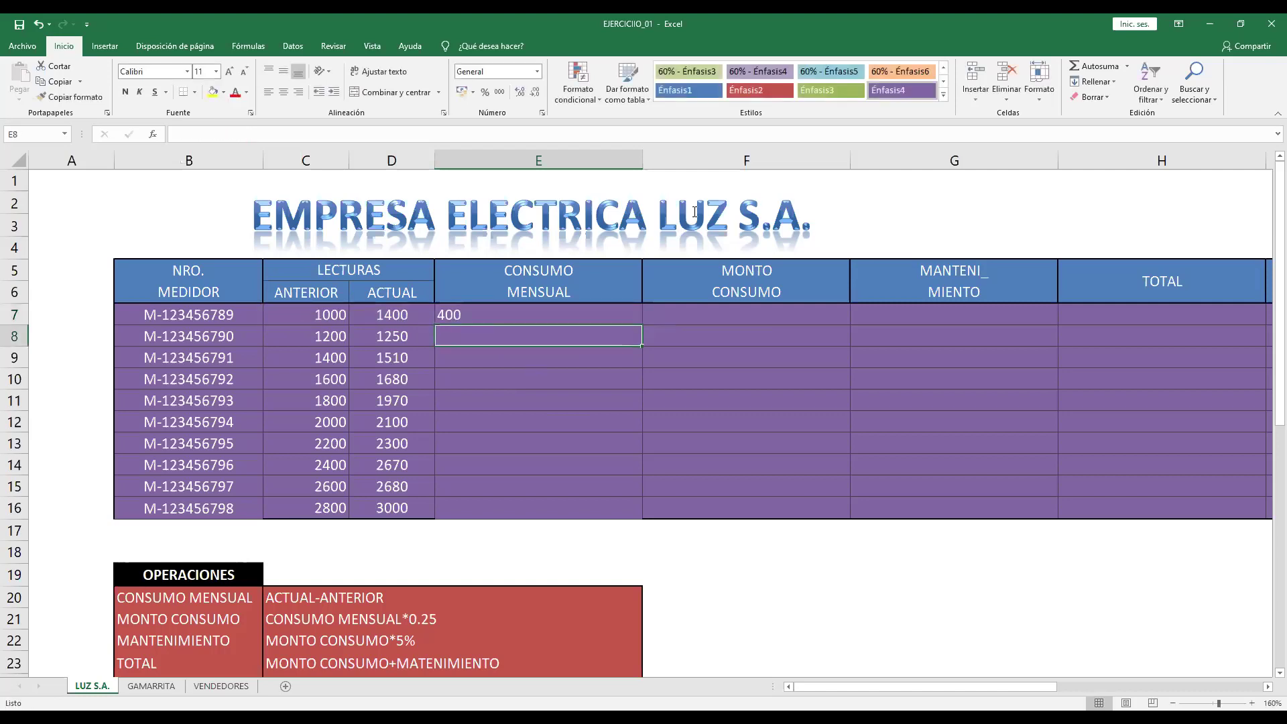
left_click(635, 320)
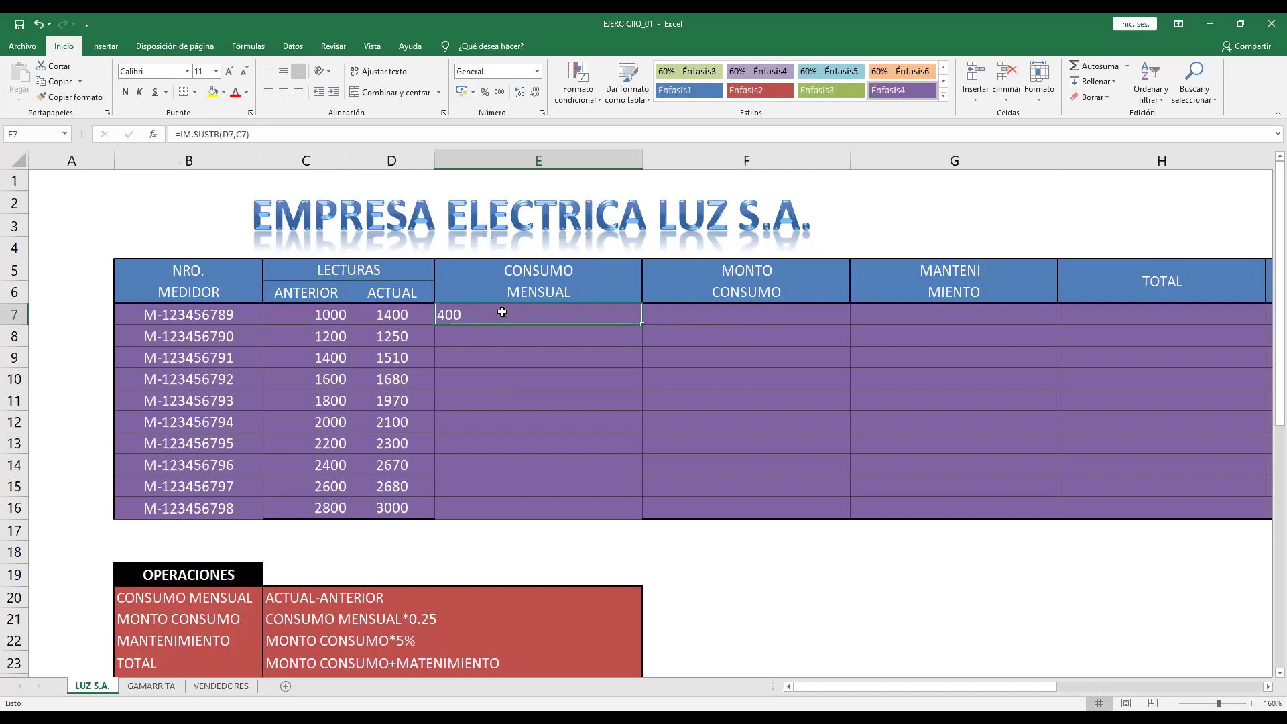
Step: Try Contabilidad, Moneda and Porcentaje number formats on E7 and right-align it
left_click(537, 71)
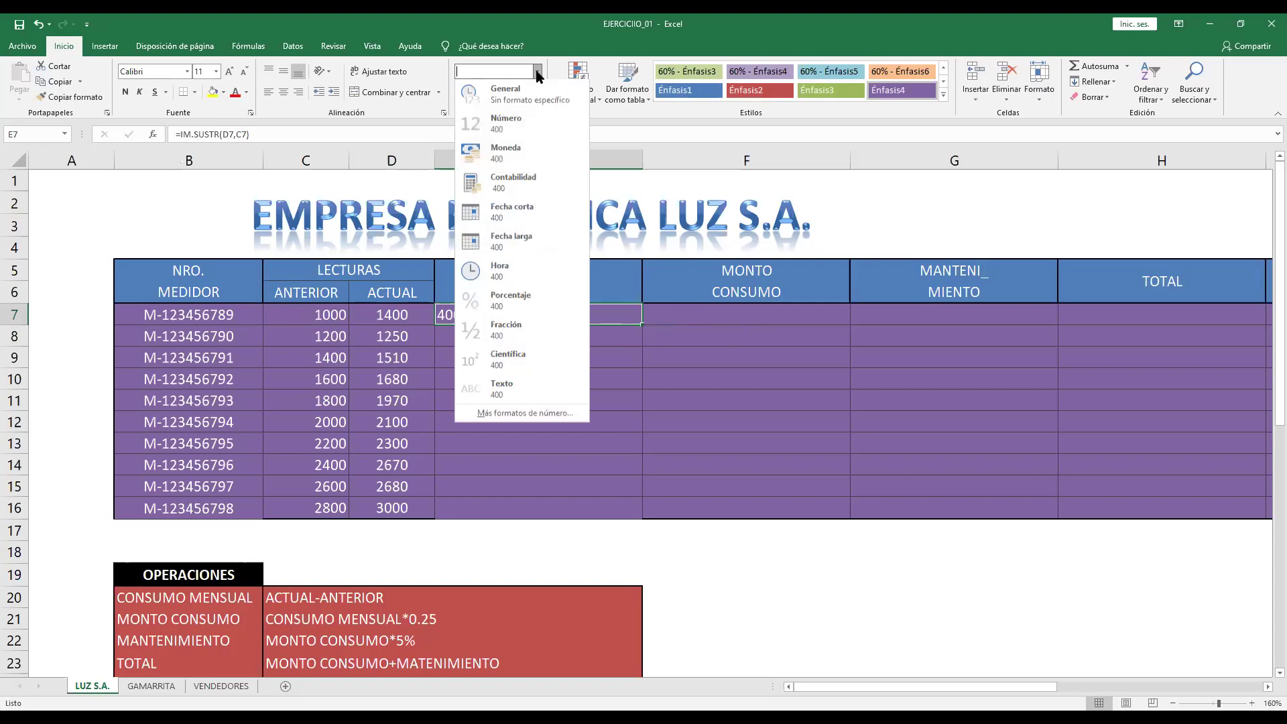
left_click(543, 176)
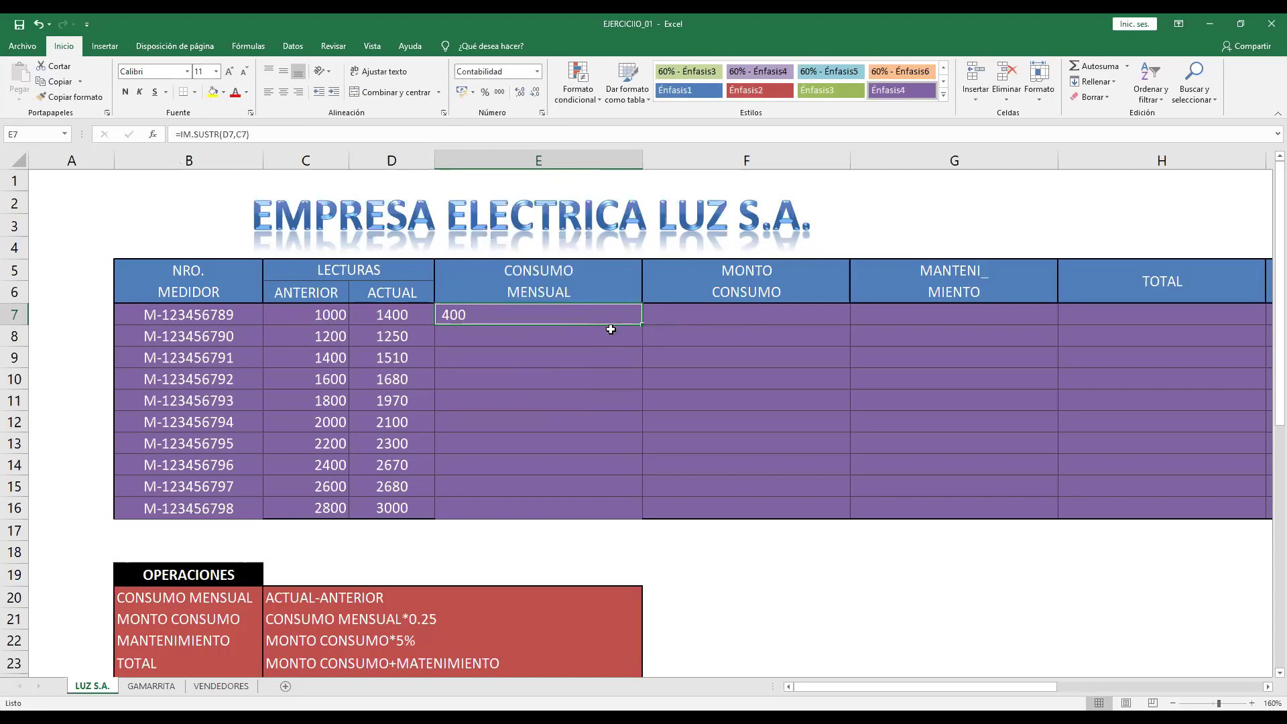
left_click(299, 92)
left_click(536, 71)
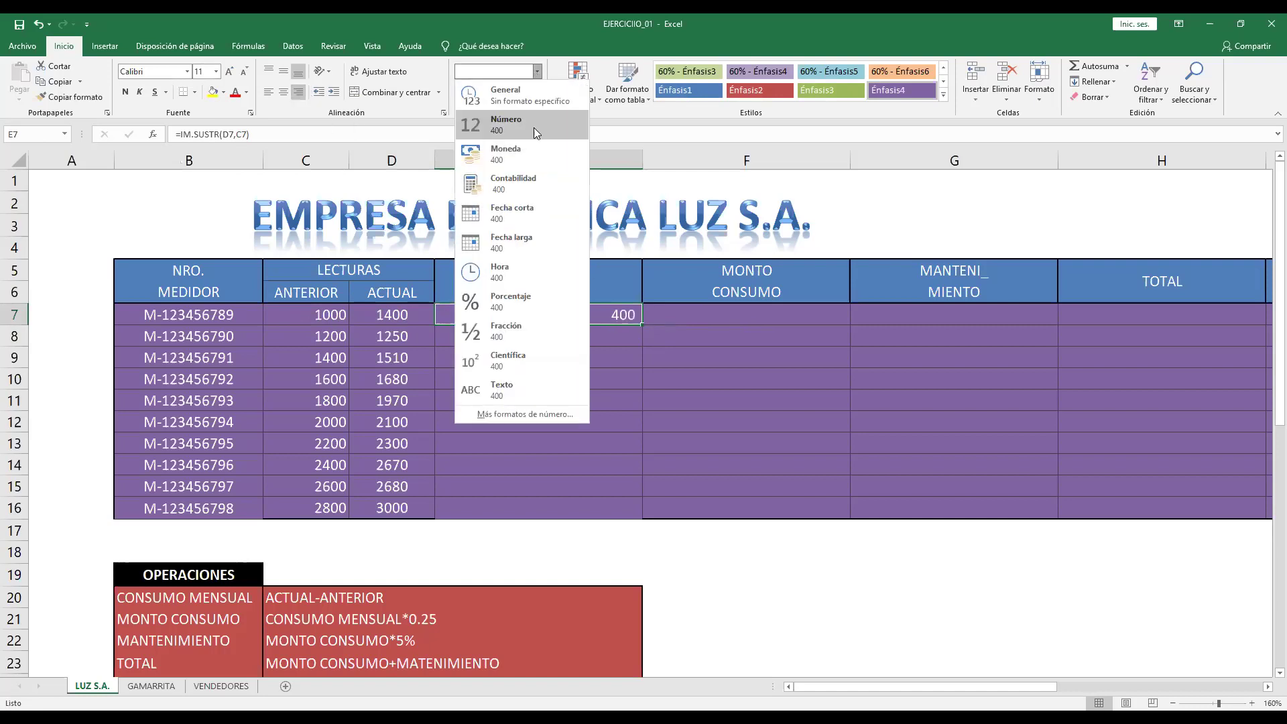
left_click(534, 159)
left_click(537, 71)
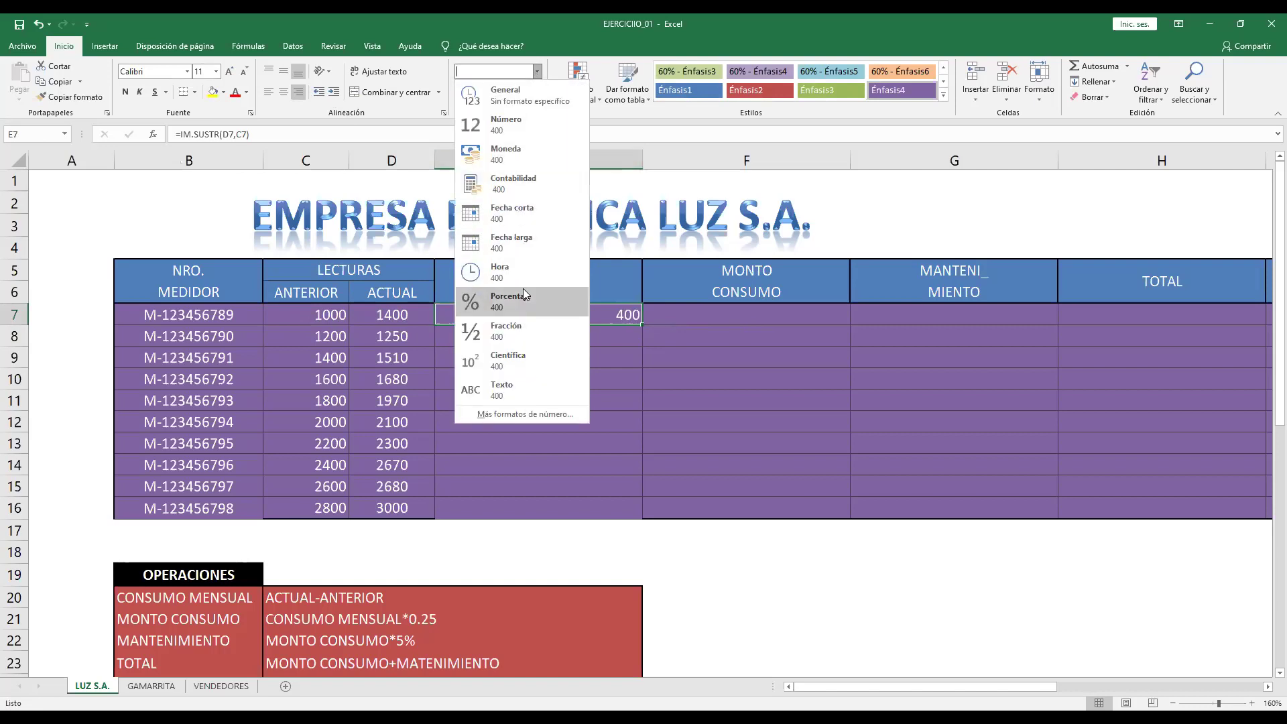
left_click(524, 295)
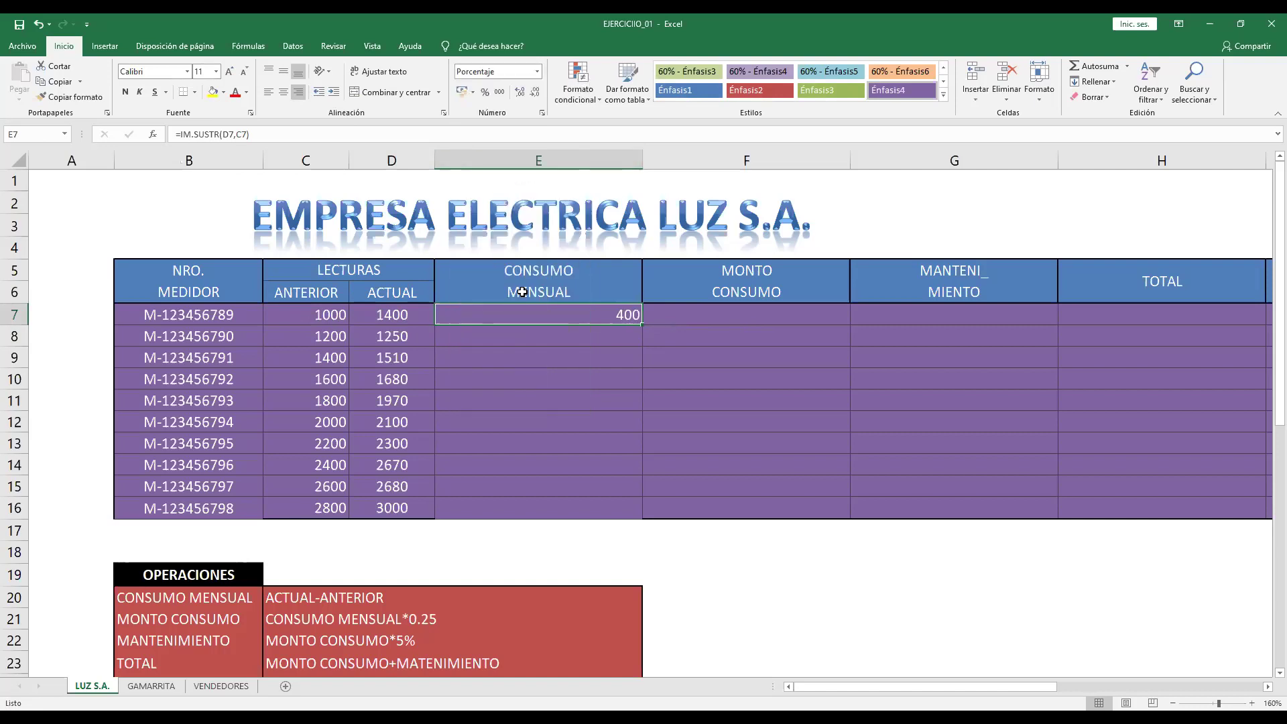
left_click(540, 74)
left_click(493, 406)
Step: Give E7 the custom 0.00 number format through Format Cells
left_click(437, 407)
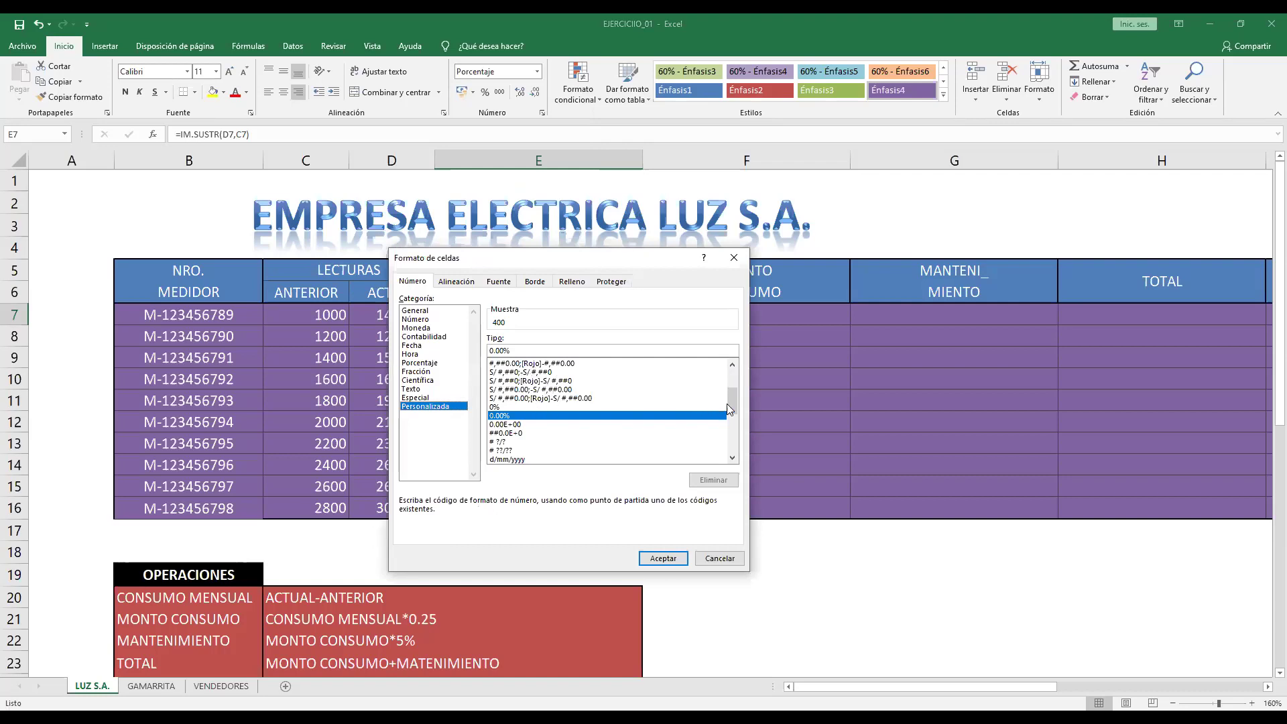
left_click_drag(732, 404, 733, 386)
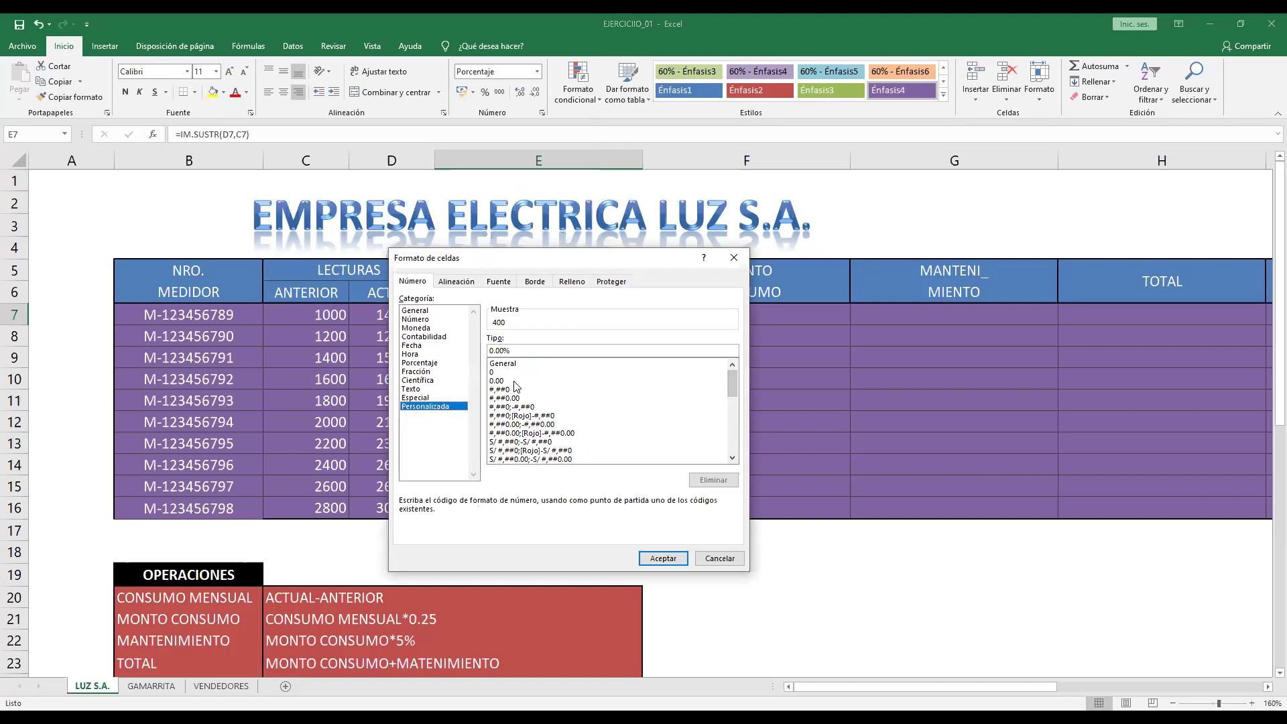
left_click(536, 380)
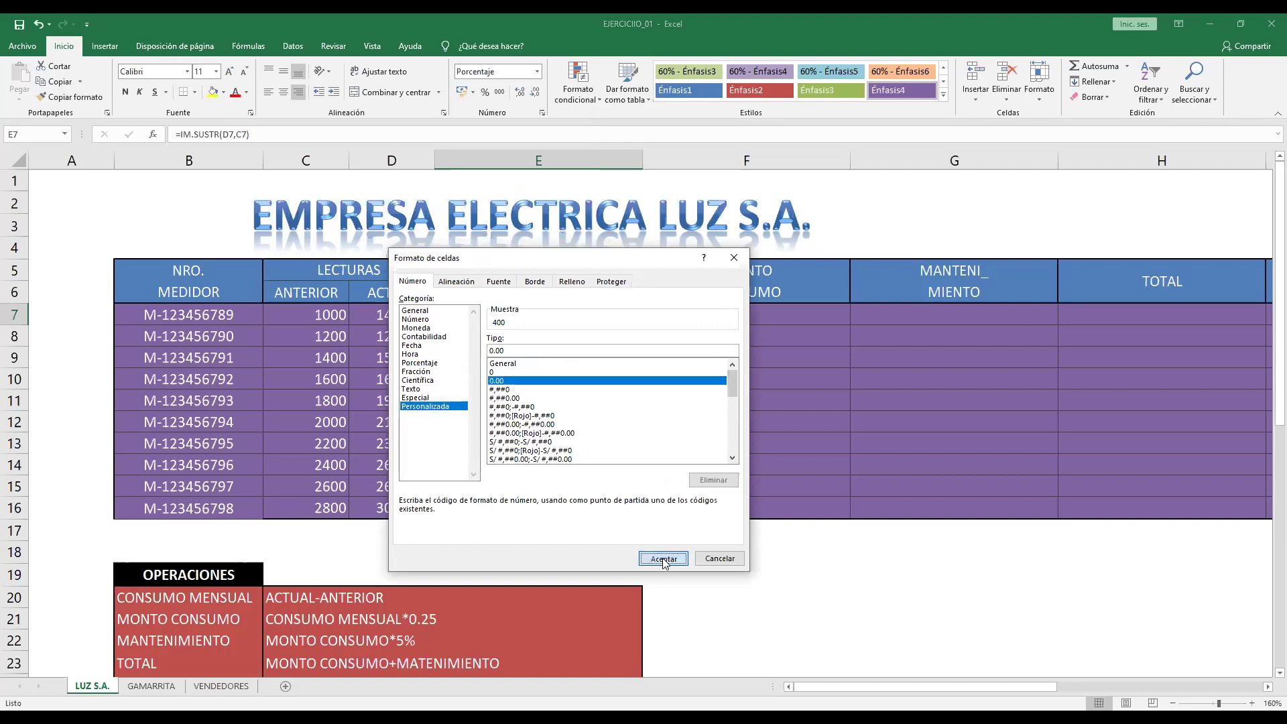
left_click(663, 558)
left_click(781, 336)
left_click(618, 317)
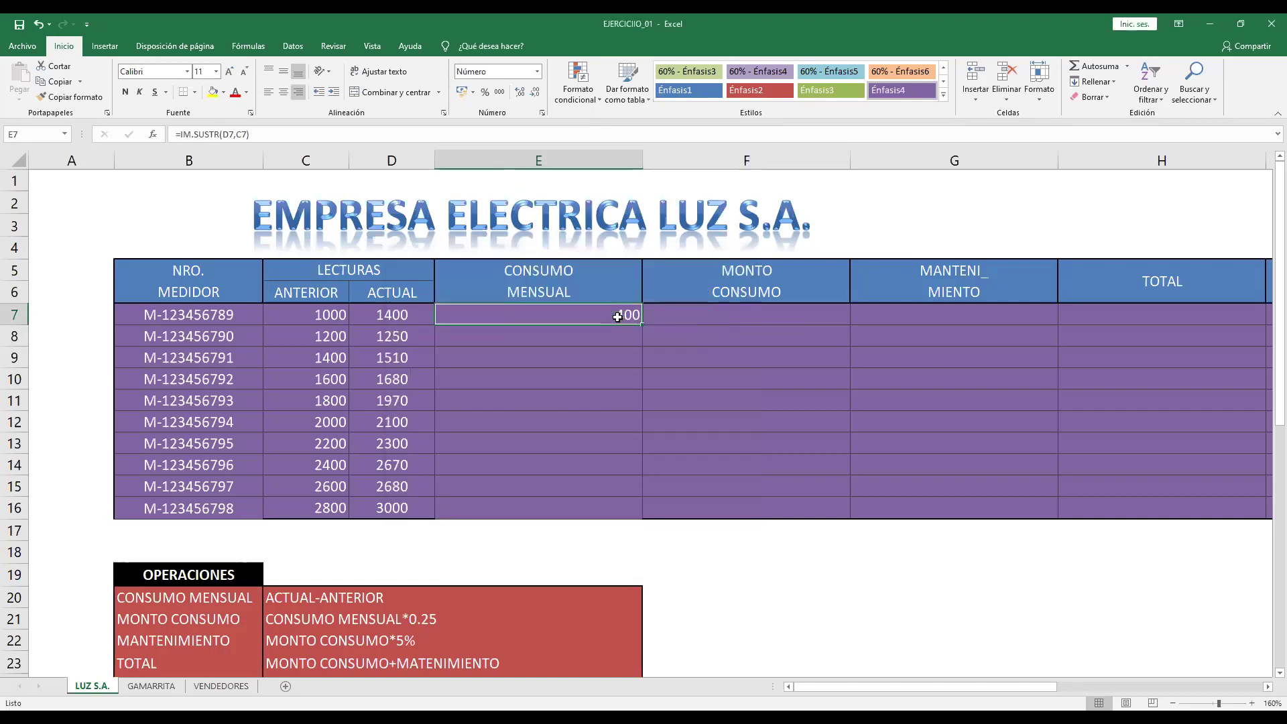
left_click(692, 320)
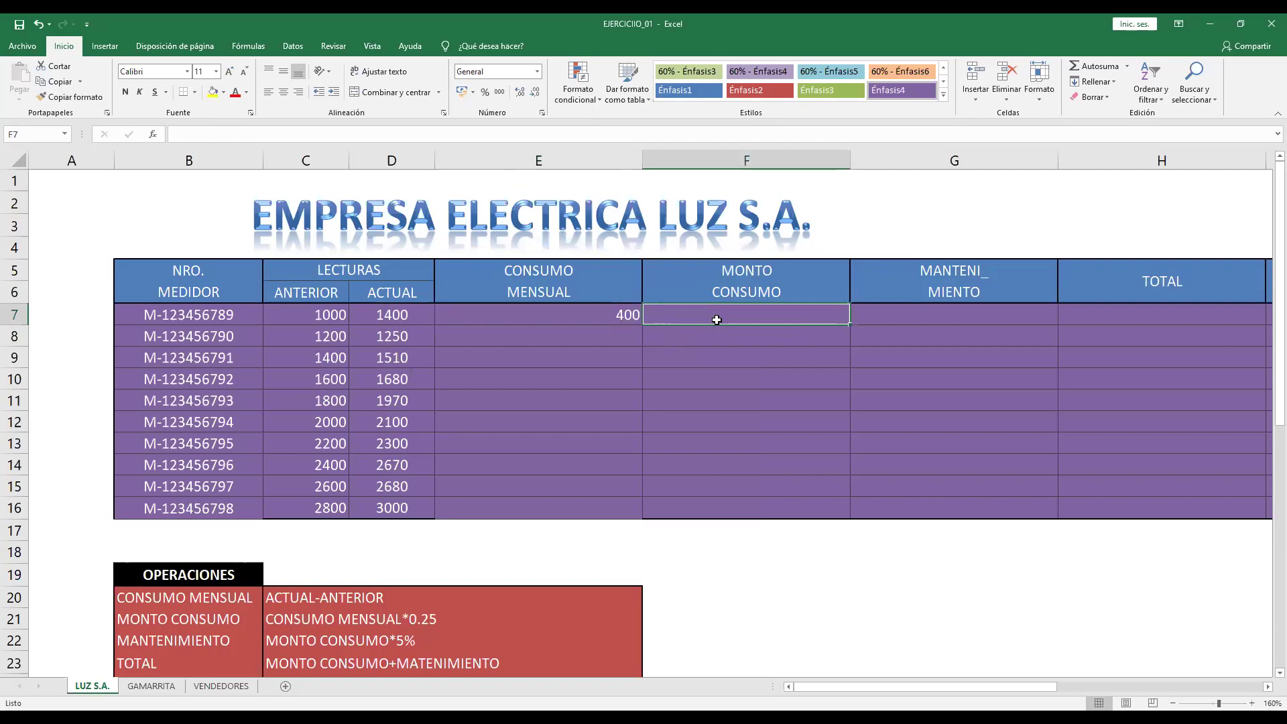
type("=")
key("Left")
type("*")
key("Return")
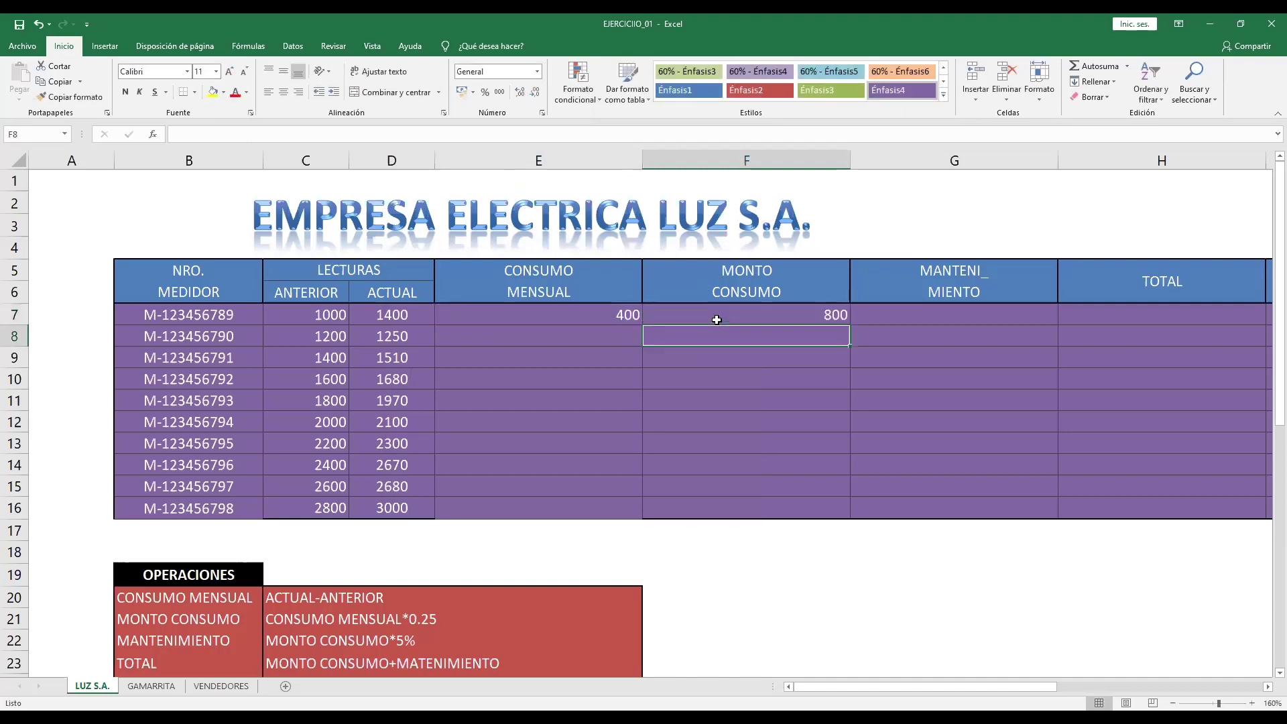
left_click(759, 313)
key("ctrl+c")
left_click(617, 310)
key("ctrl+c")
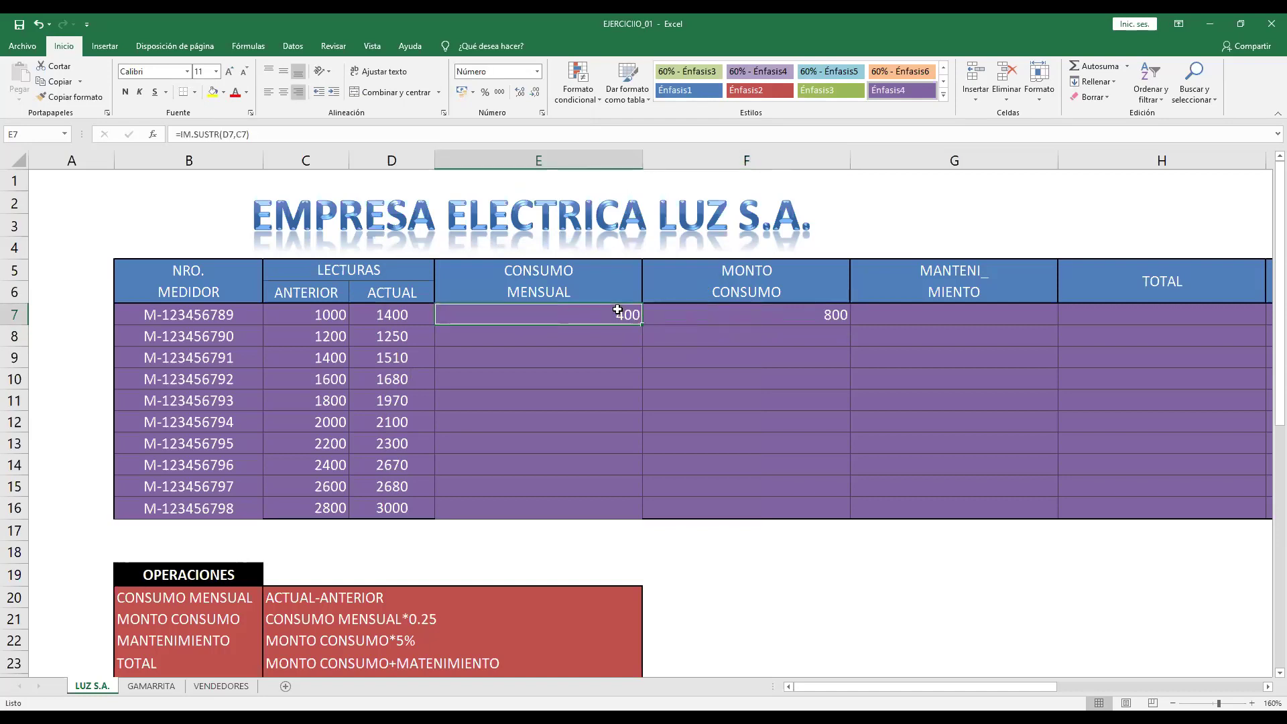
left_click(737, 318)
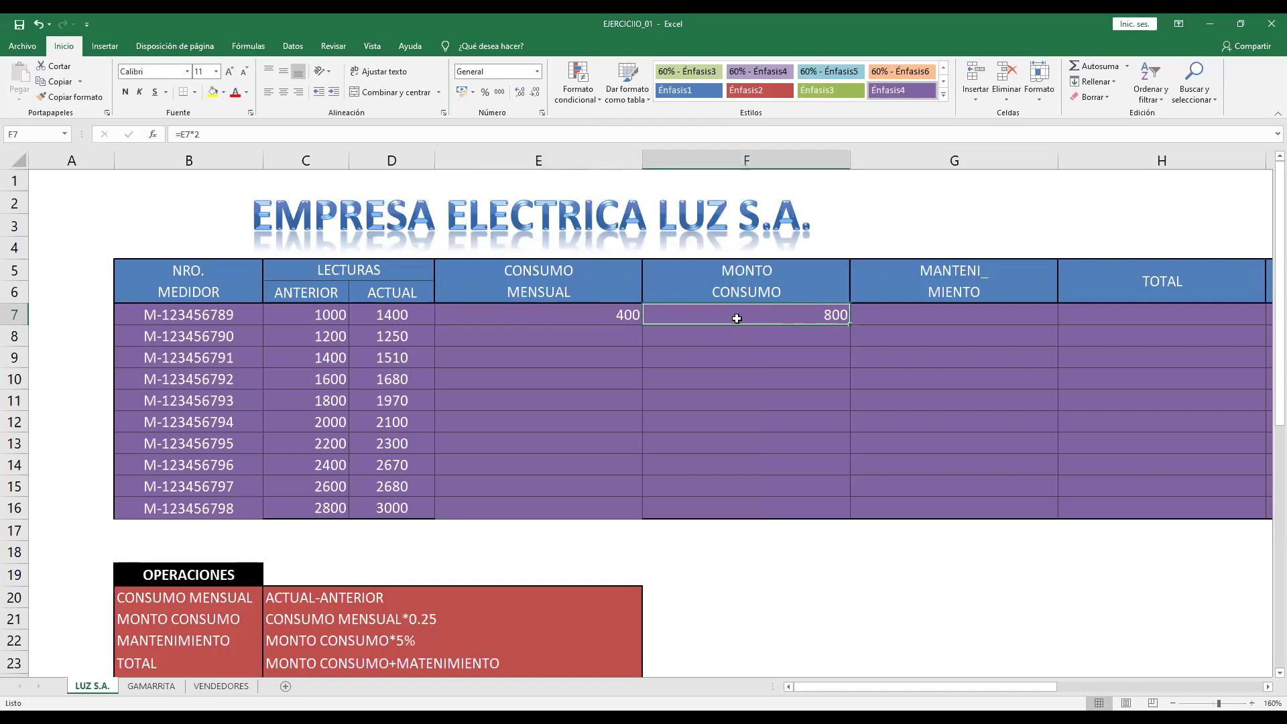
key("Delete")
key("Left")
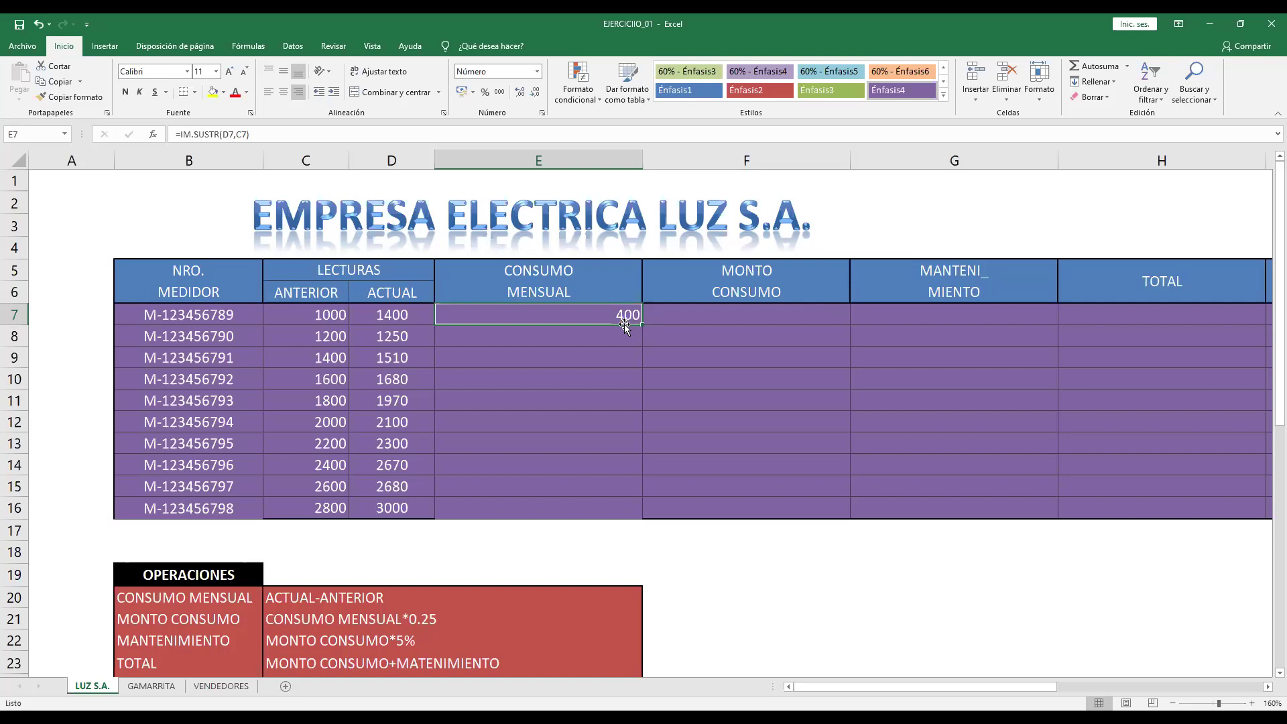
Step: Copy E7's ACTUAL-minus-ANTERIOR formula down to E16 (400, 50 … 200) and autofit column E
double_click(623, 320)
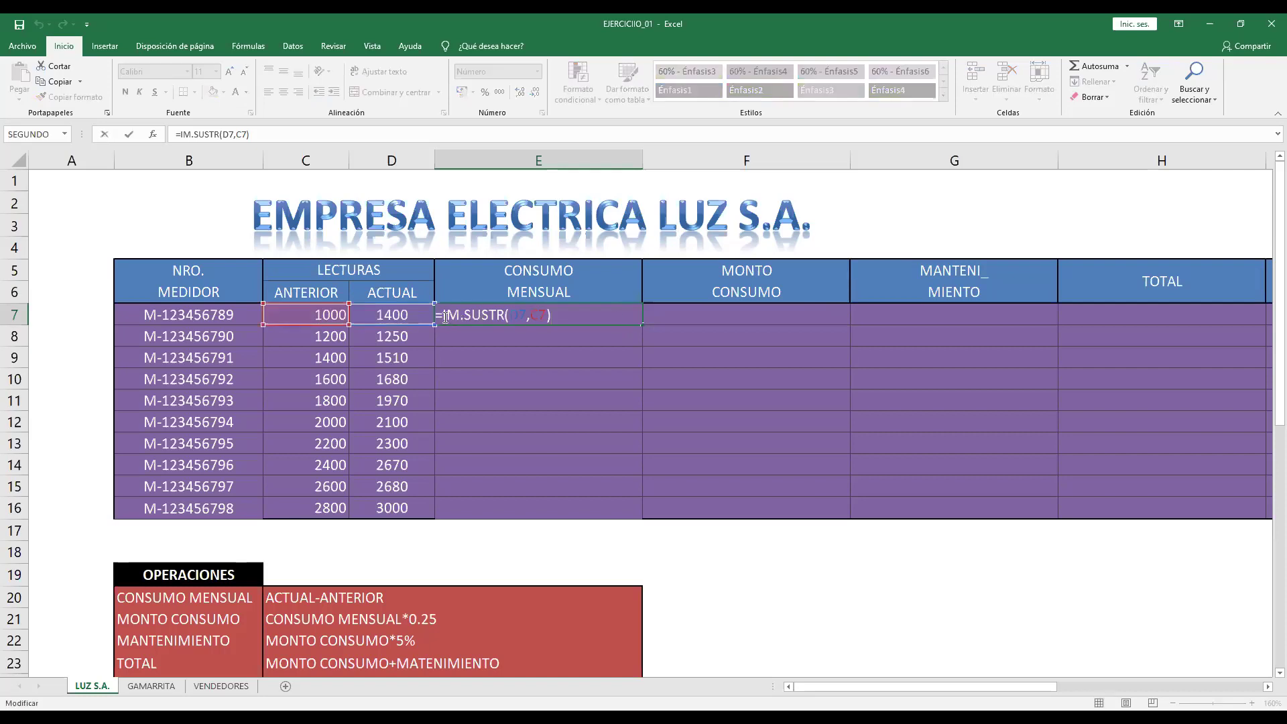
key("Return")
left_click(601, 313)
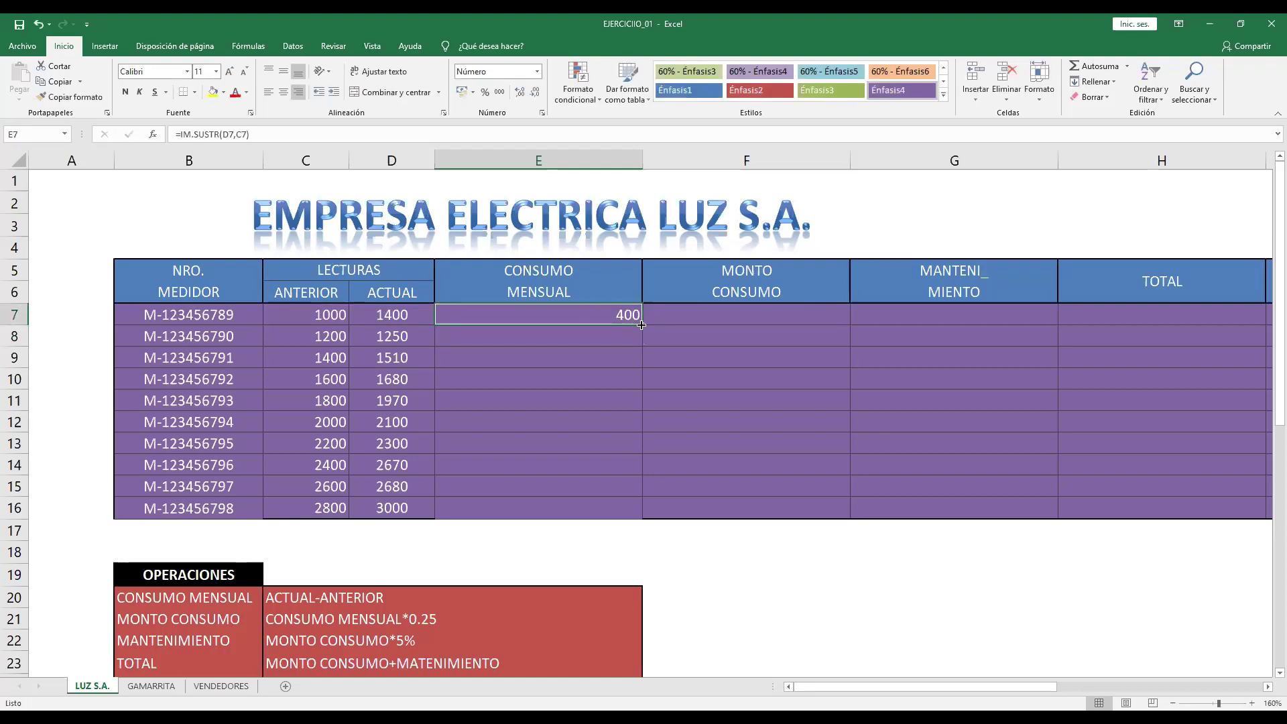
left_click_drag(644, 324, 643, 517)
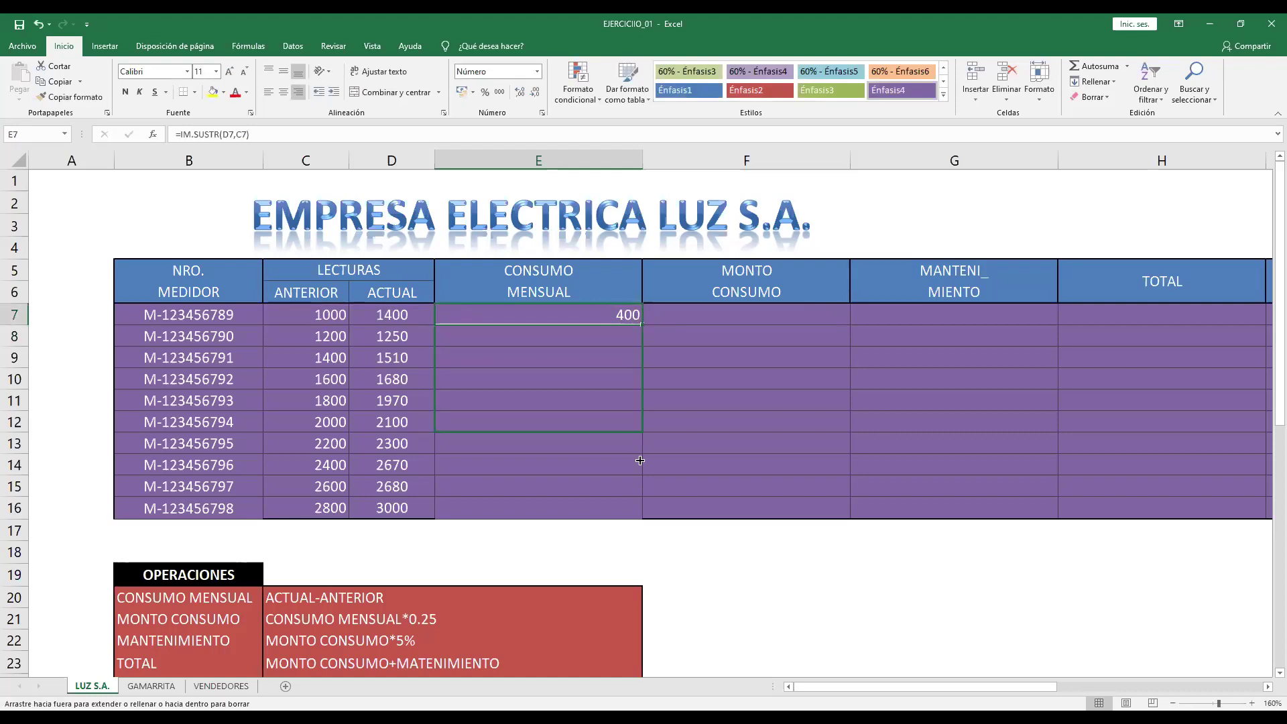
left_click(866, 435)
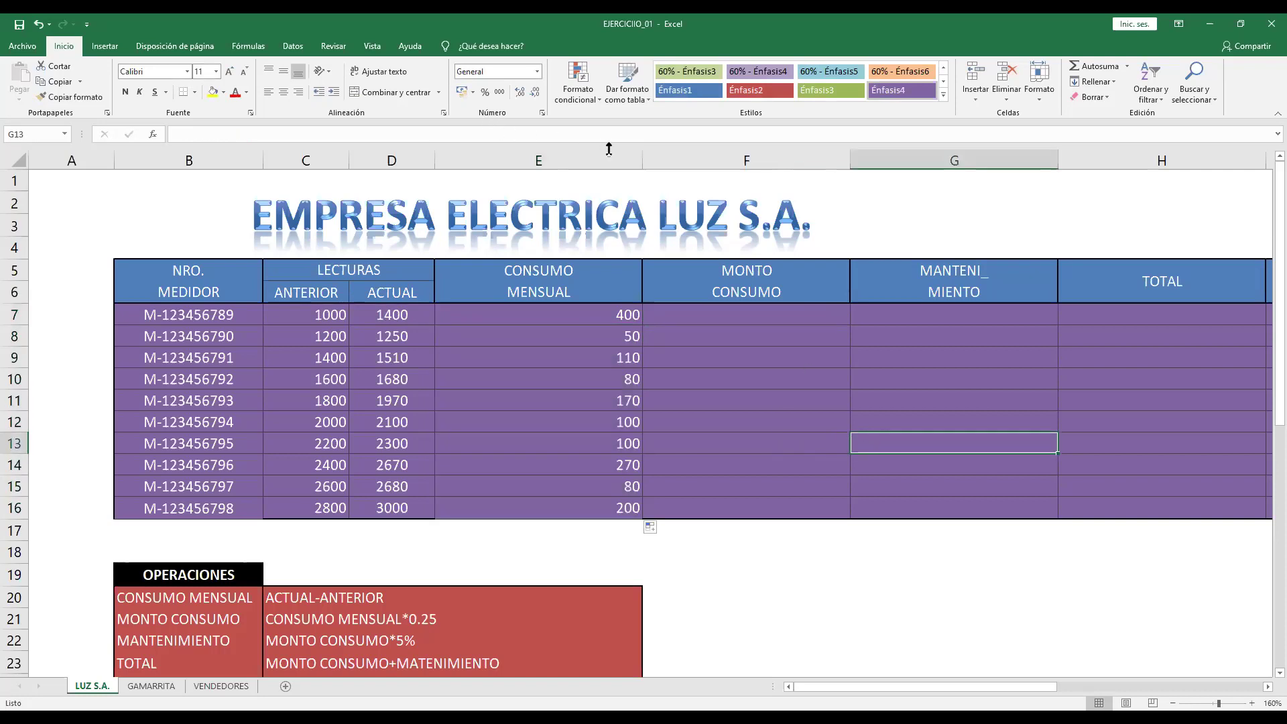
double_click(643, 161)
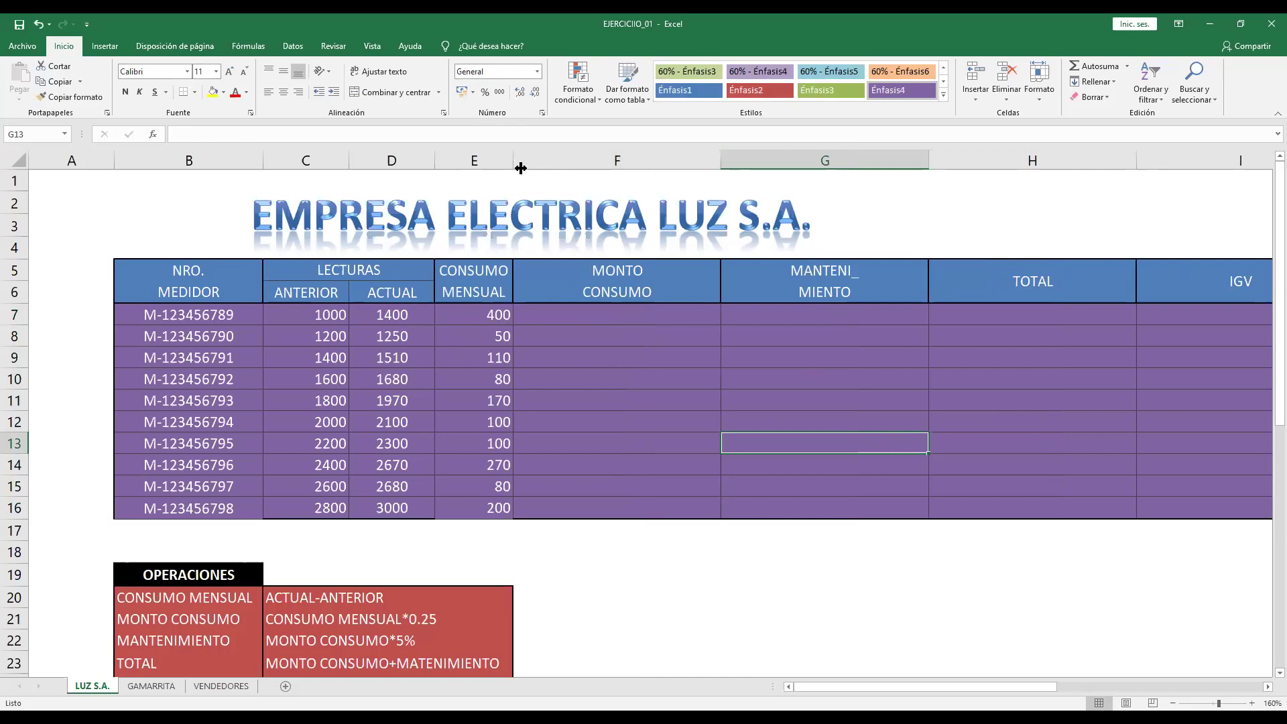
Step: Enter =E7*0.25 in F7 for the first MONTO CONSUMO amount
left_click_drag(514, 165, 520, 165)
left_click(659, 312)
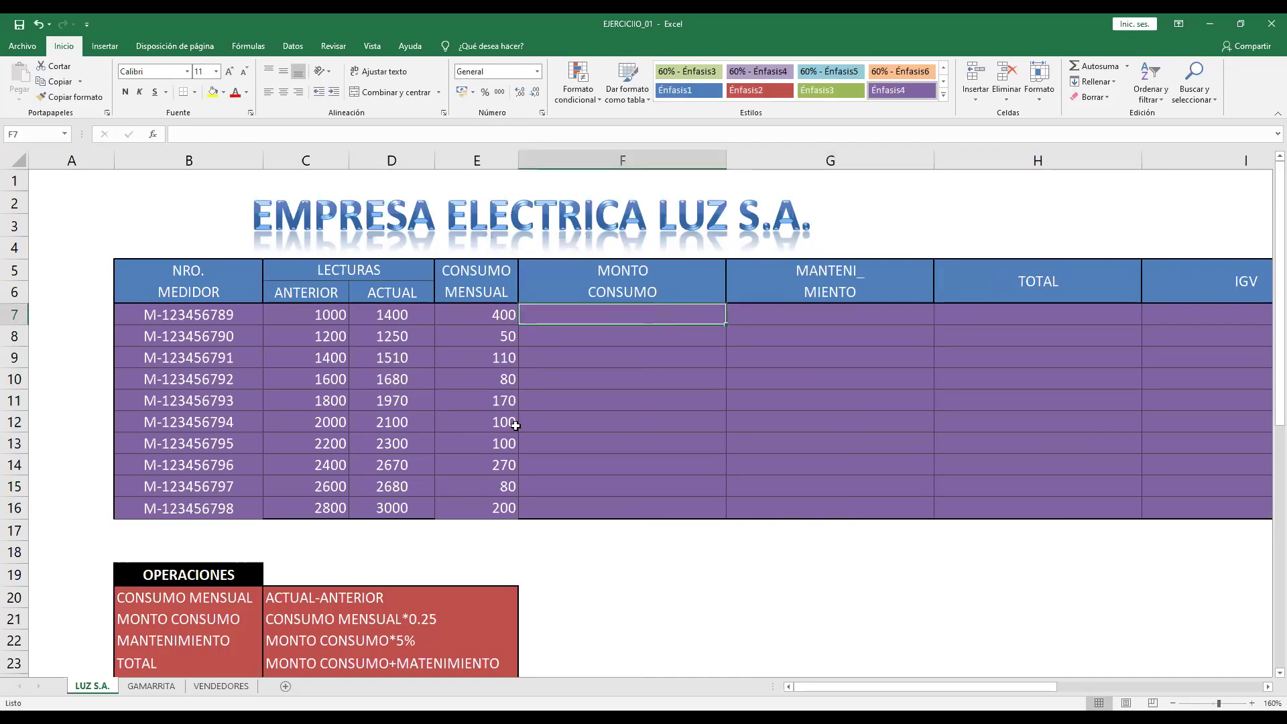
left_click(12, 620)
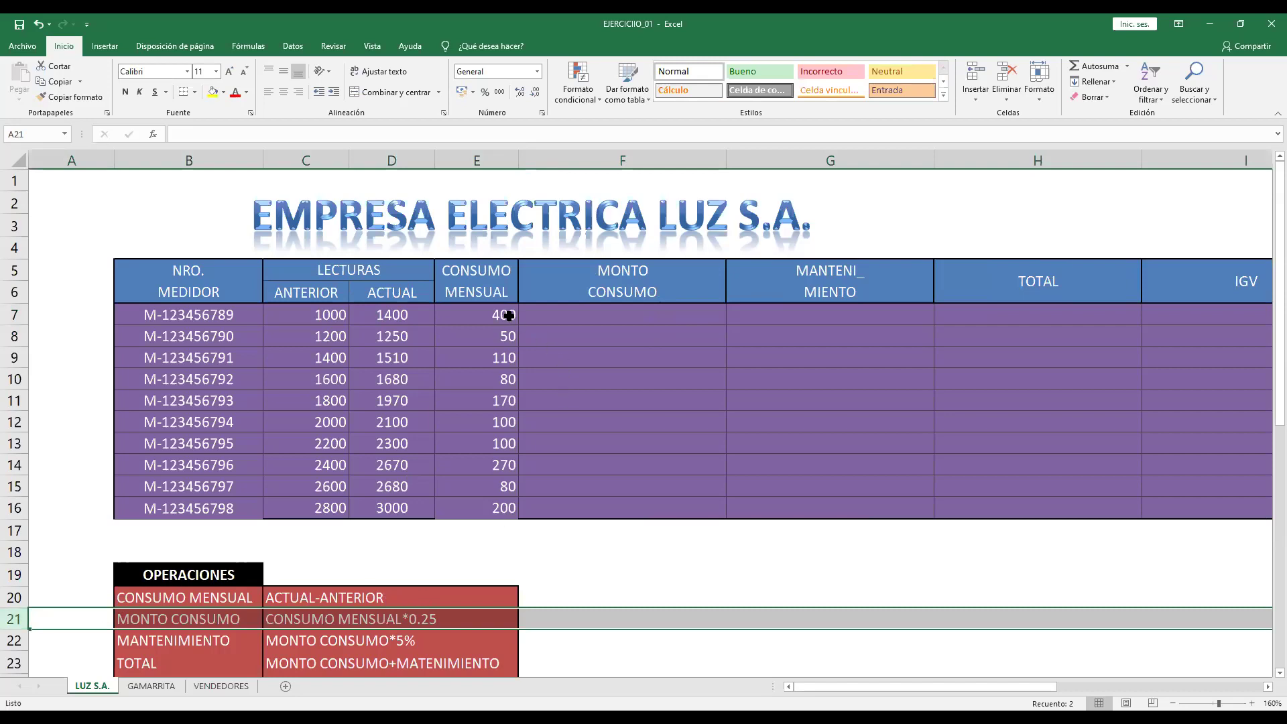
left_click(590, 315)
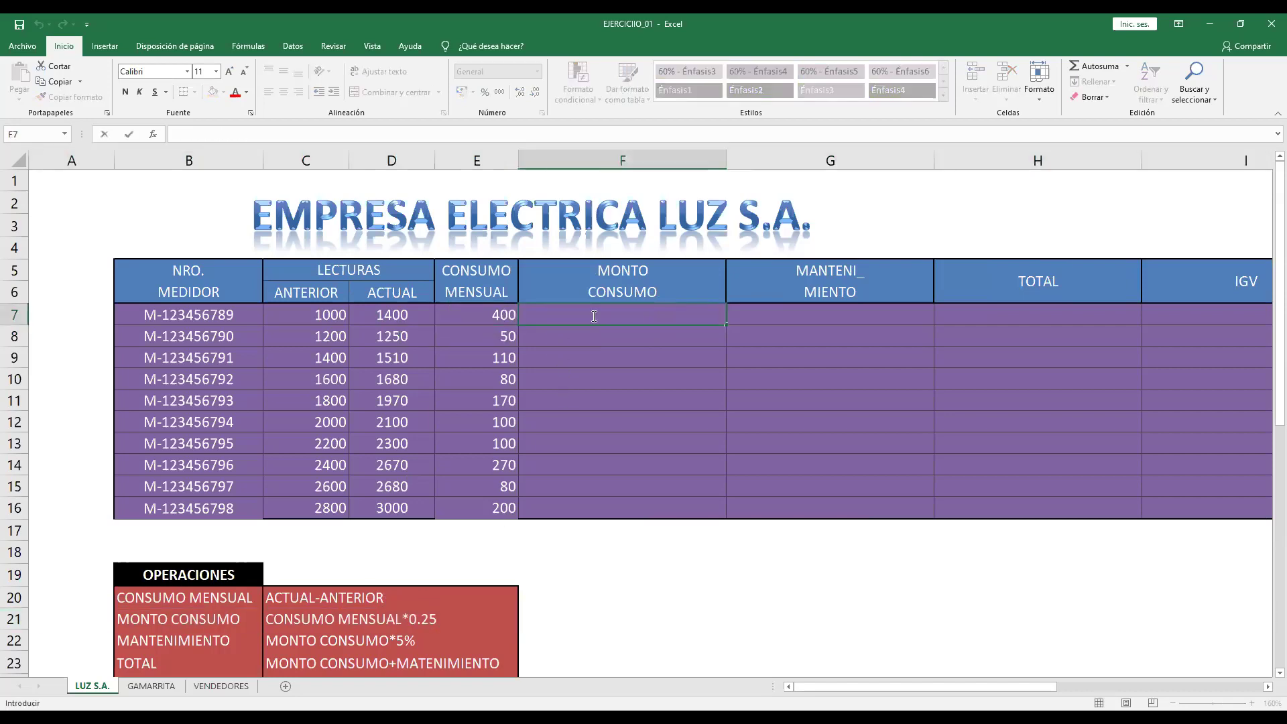
type("=")
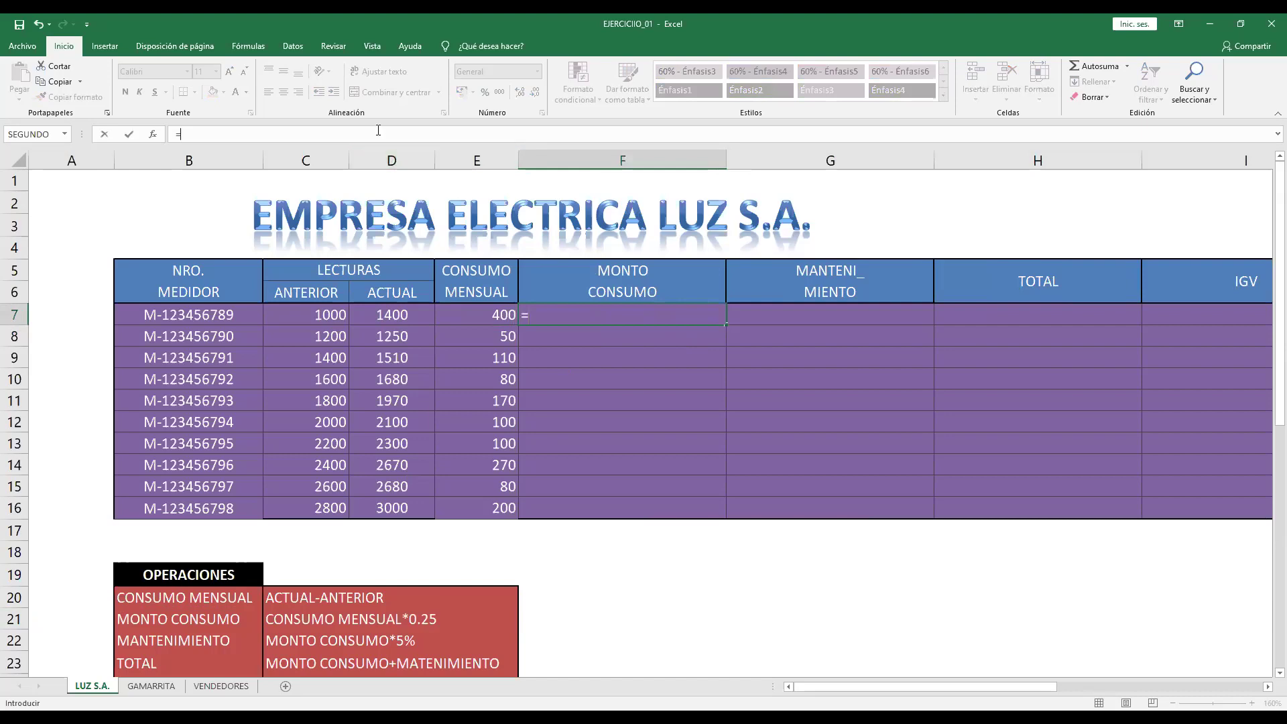
left_click(499, 313)
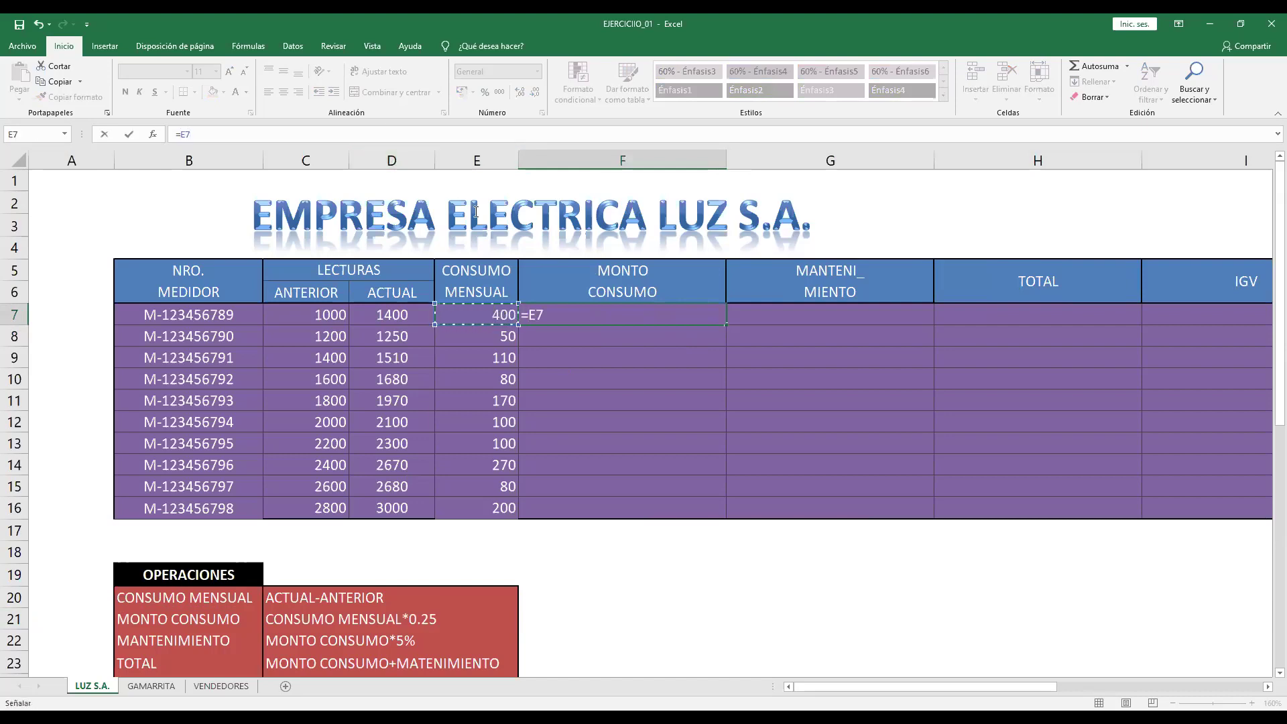
type("*")
type("0.25")
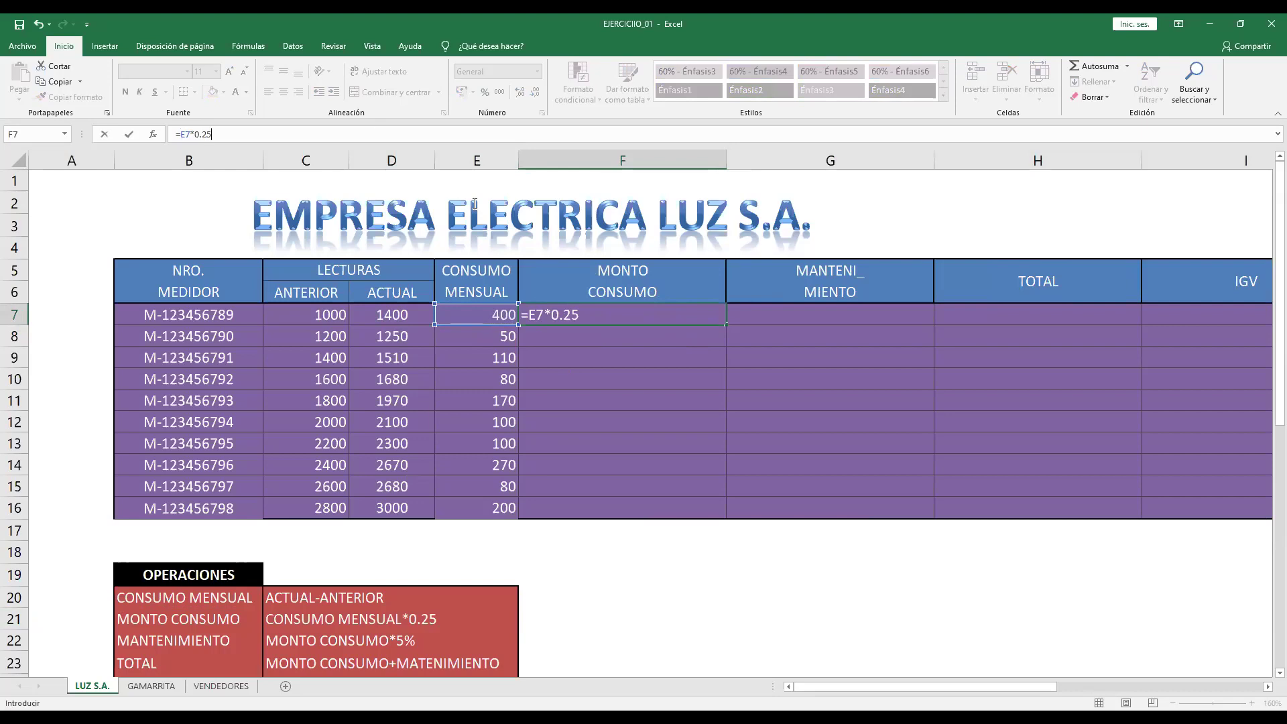
key("Return")
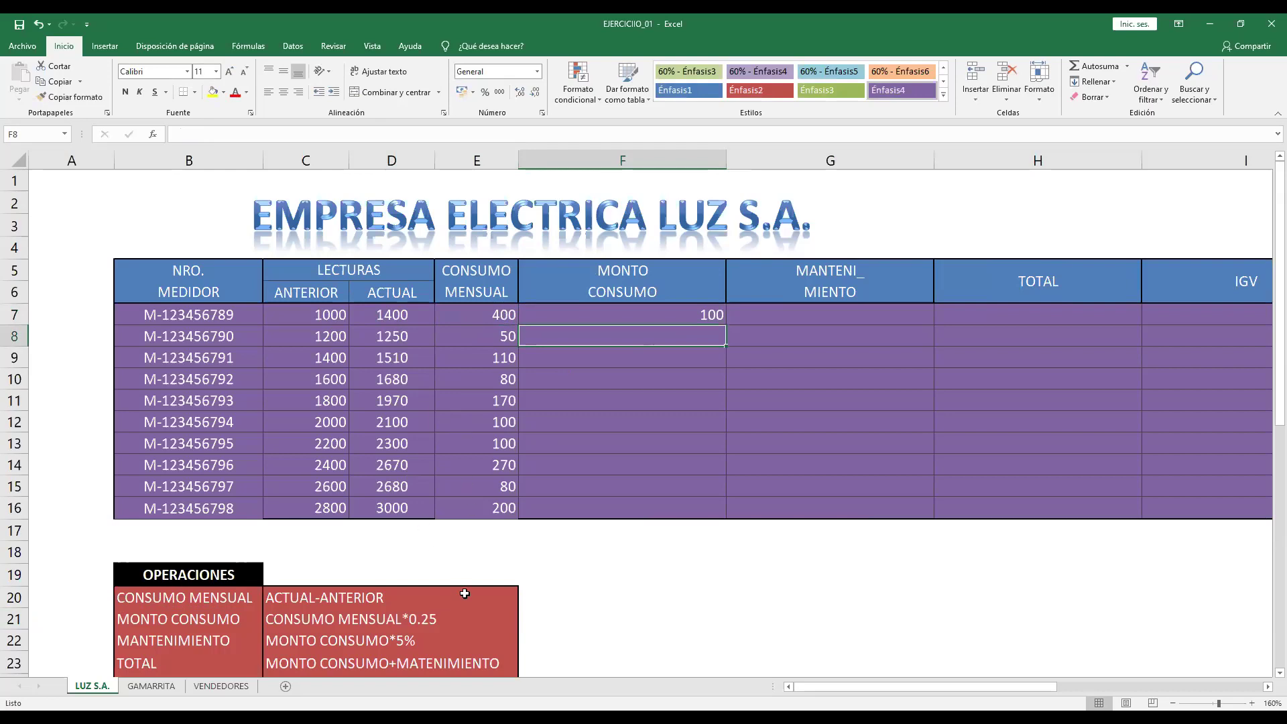
Step: Fill the formula down to F16 (100, 12.5 … 50) and adjust the widths of columns E and F
left_click(706, 311)
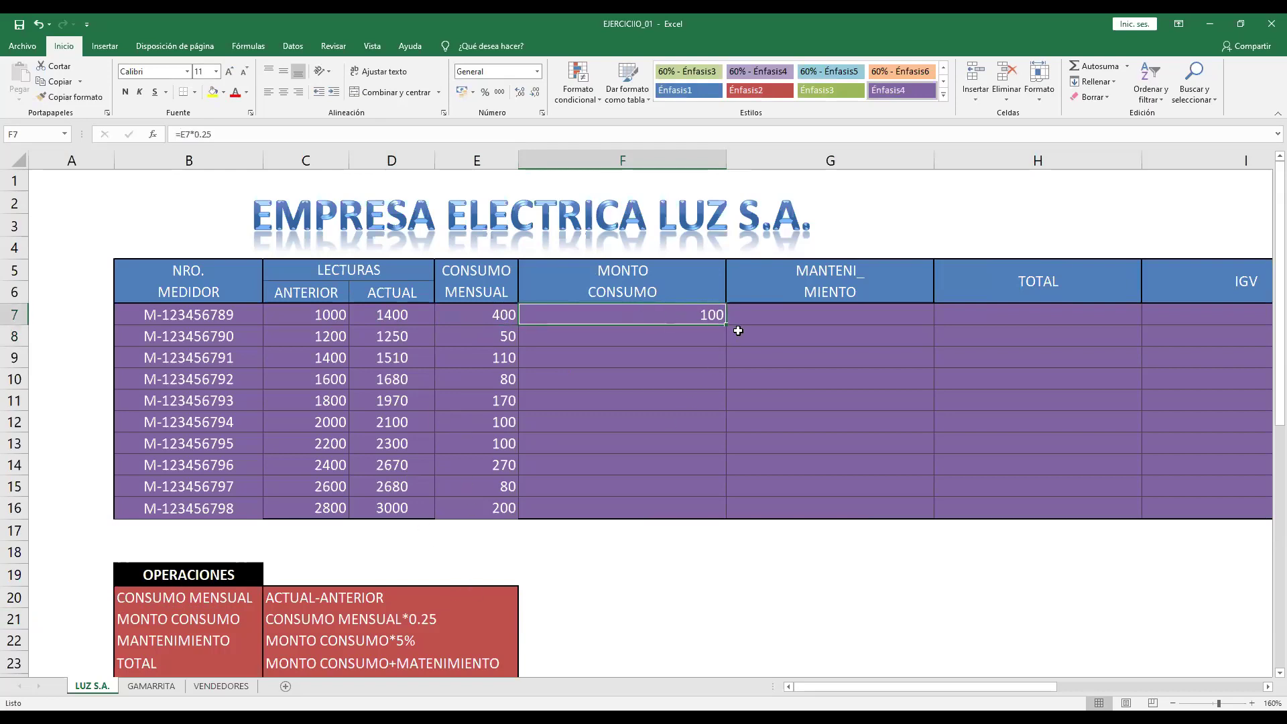
left_click_drag(725, 324, 723, 519)
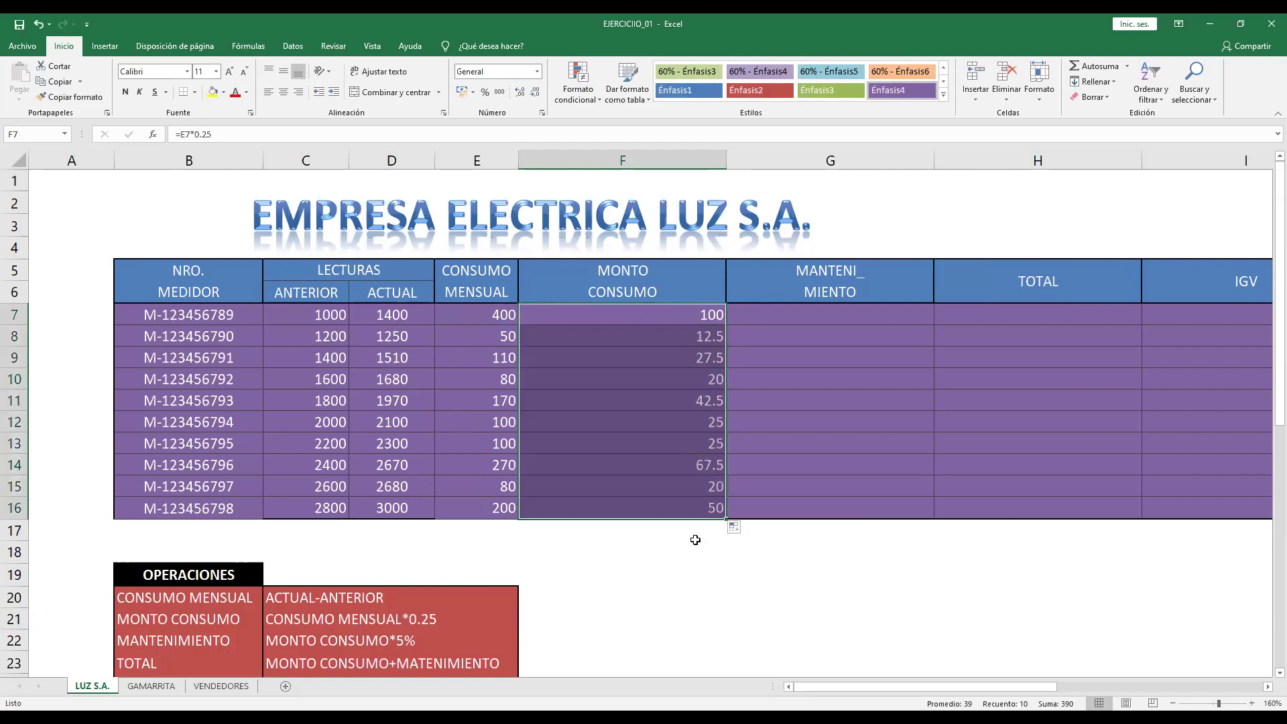
double_click(727, 161)
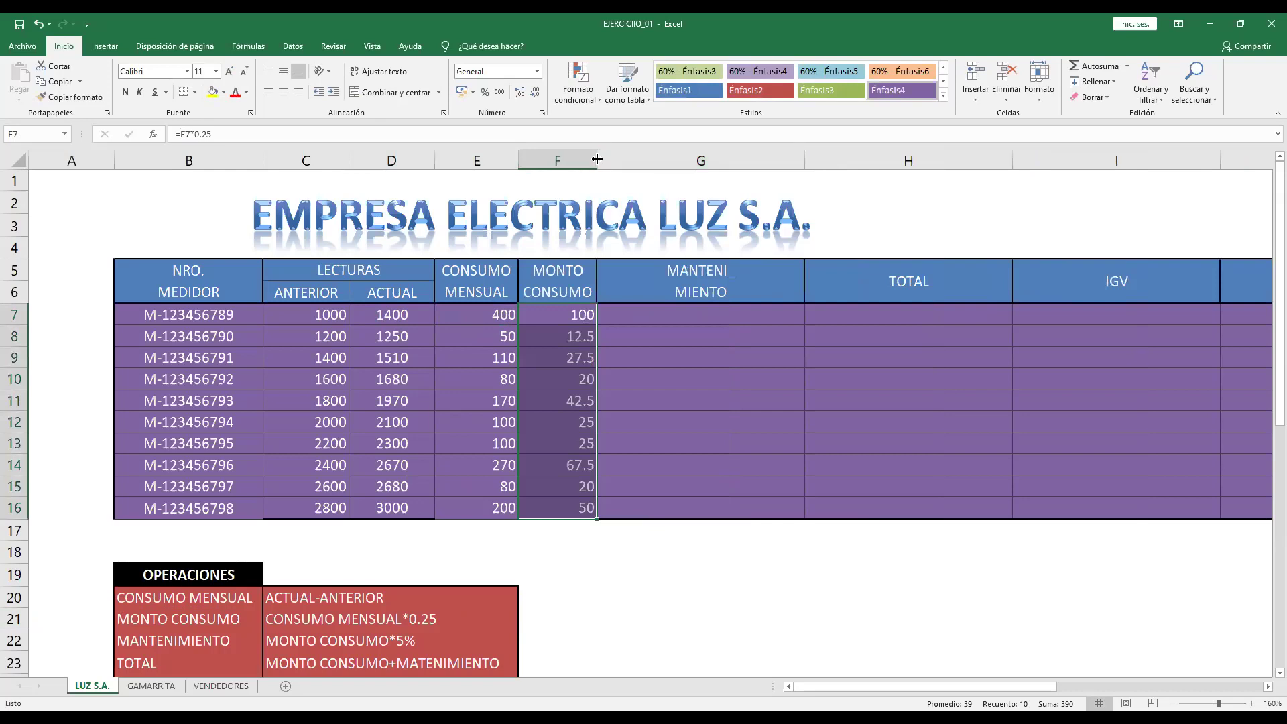
left_click_drag(597, 159, 610, 158)
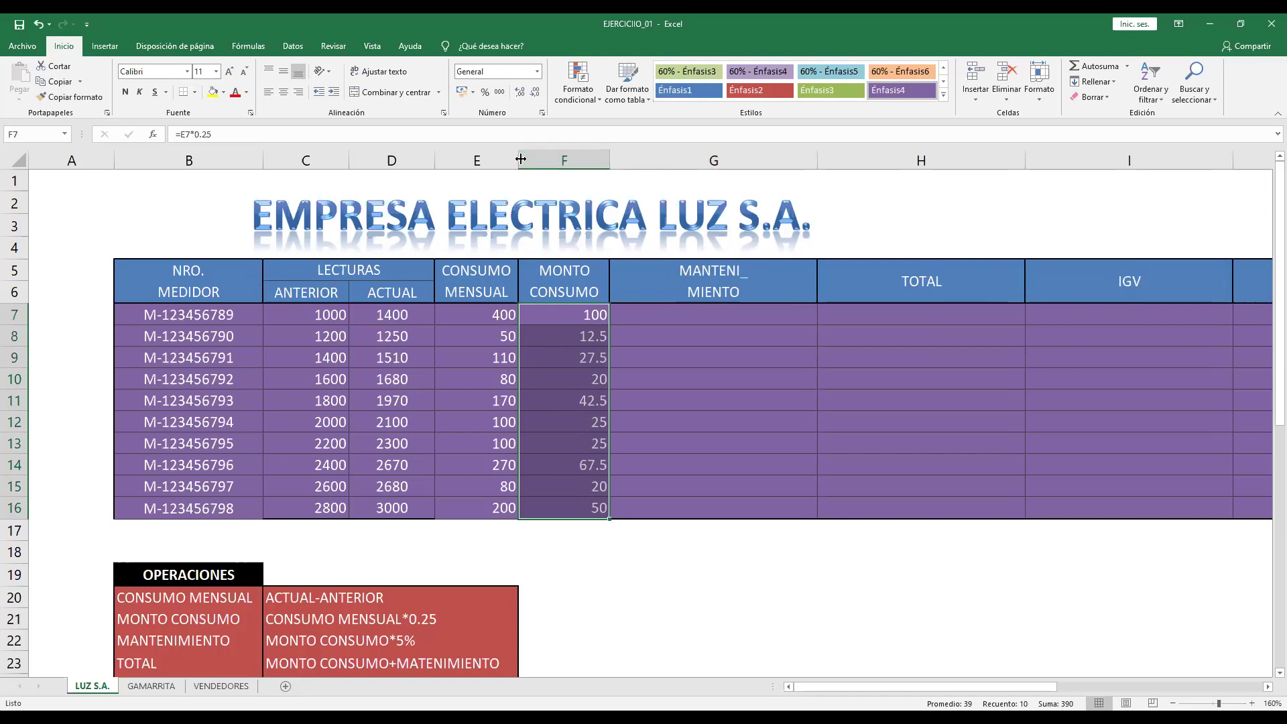
left_click_drag(521, 159, 523, 159)
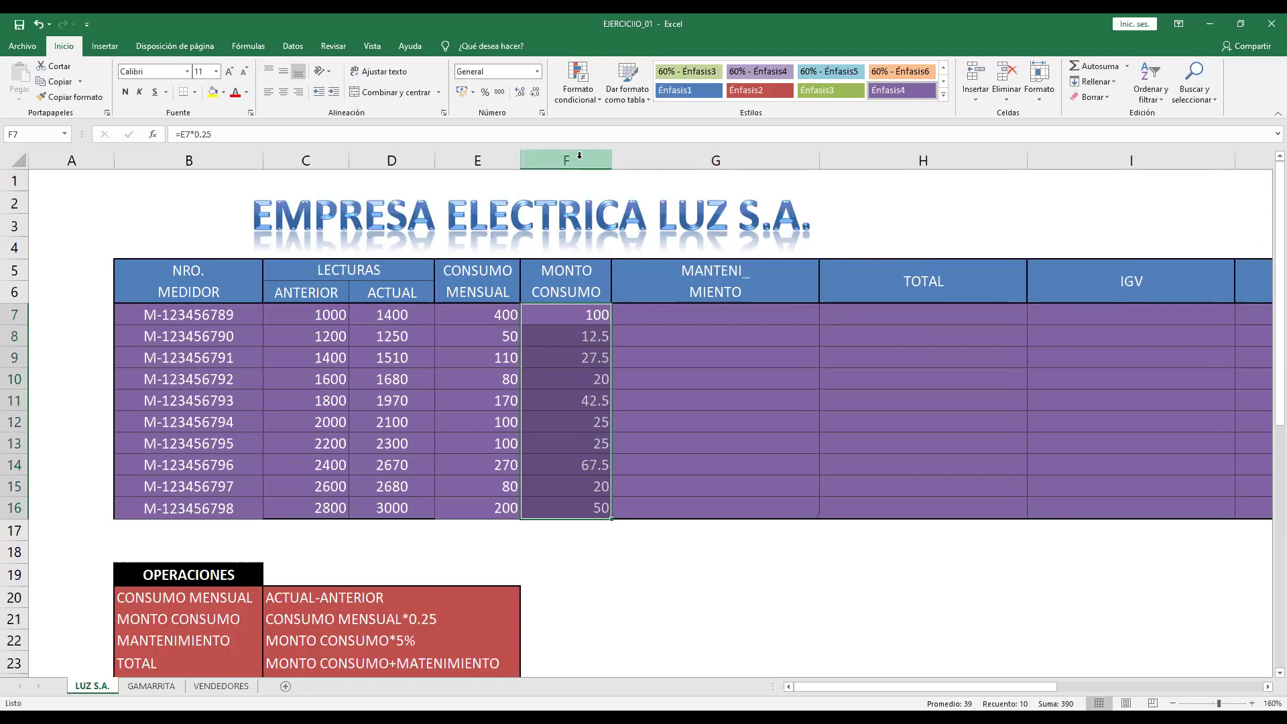
left_click_drag(613, 159, 617, 159)
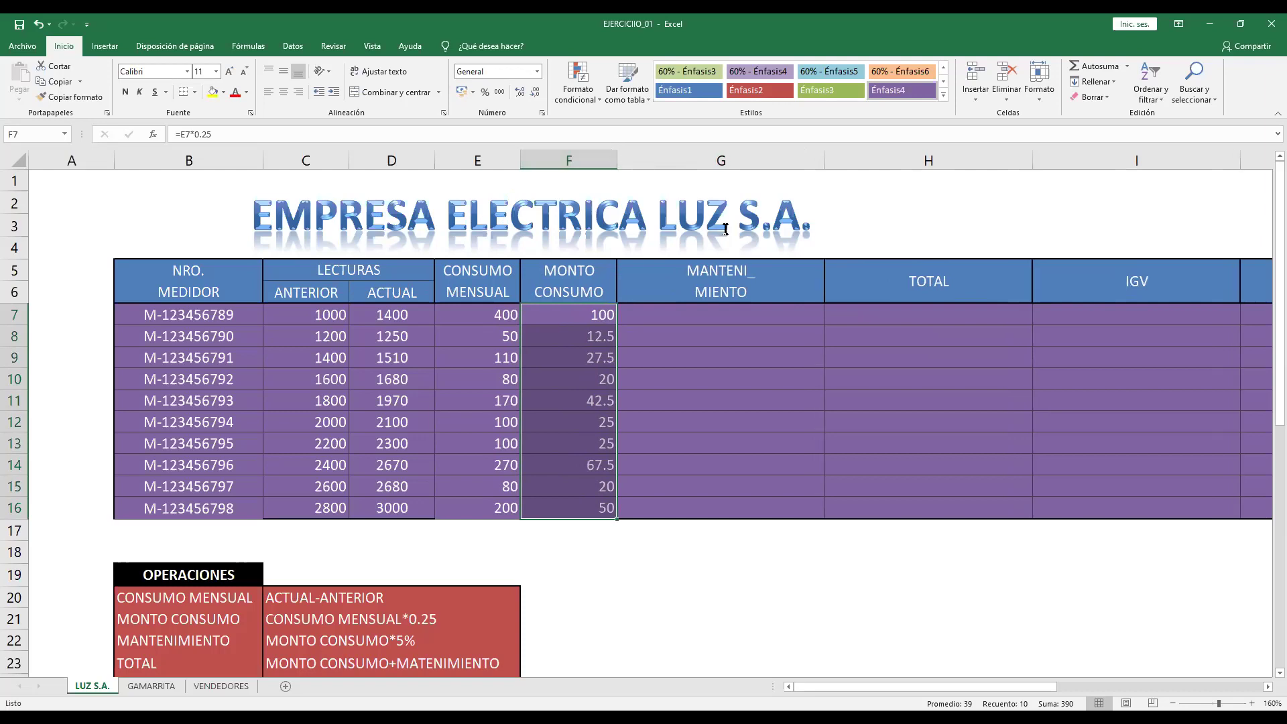
Step: Enter =F7*5% in G7 for the first MANTENIMIENTO charge
left_click(801, 363)
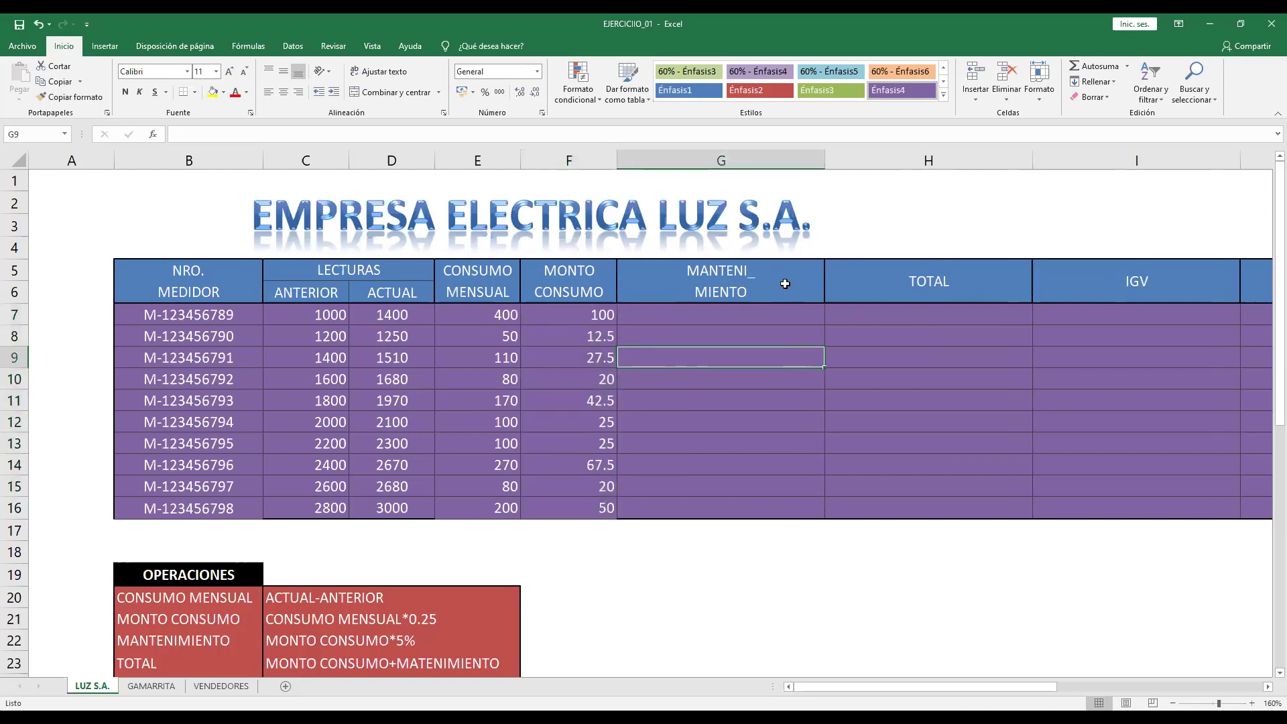
left_click(684, 314)
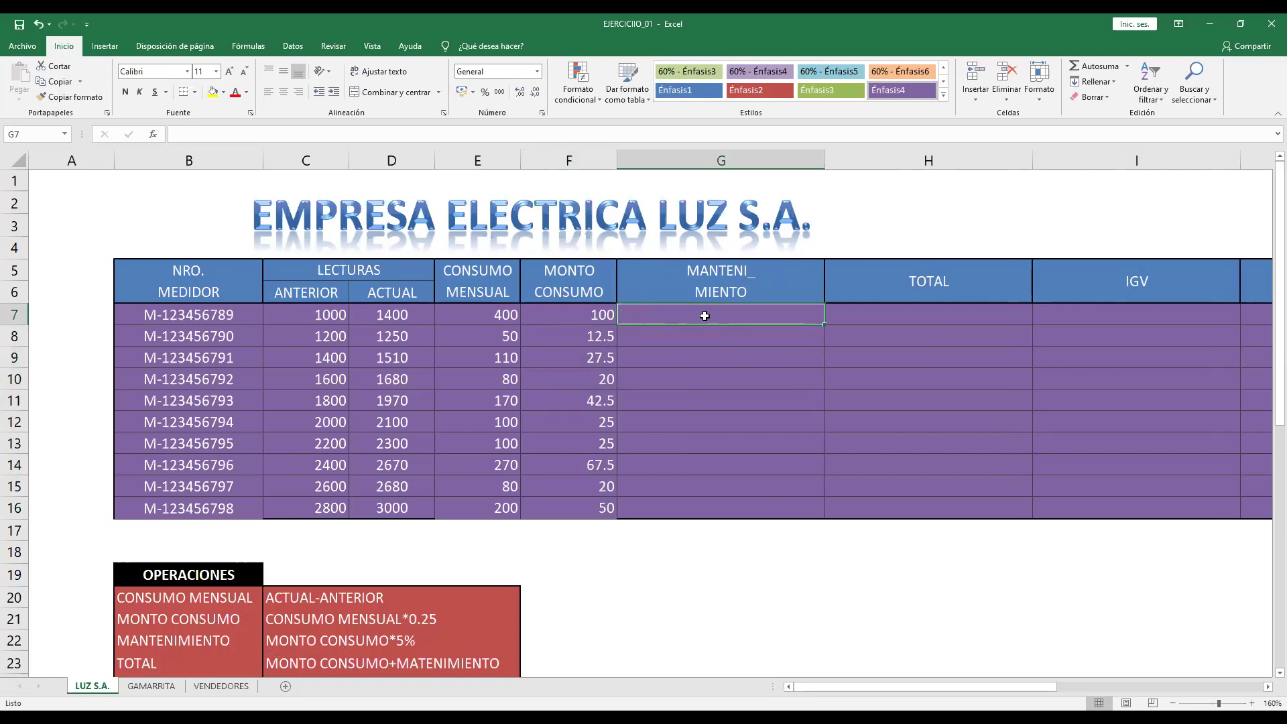
type("=")
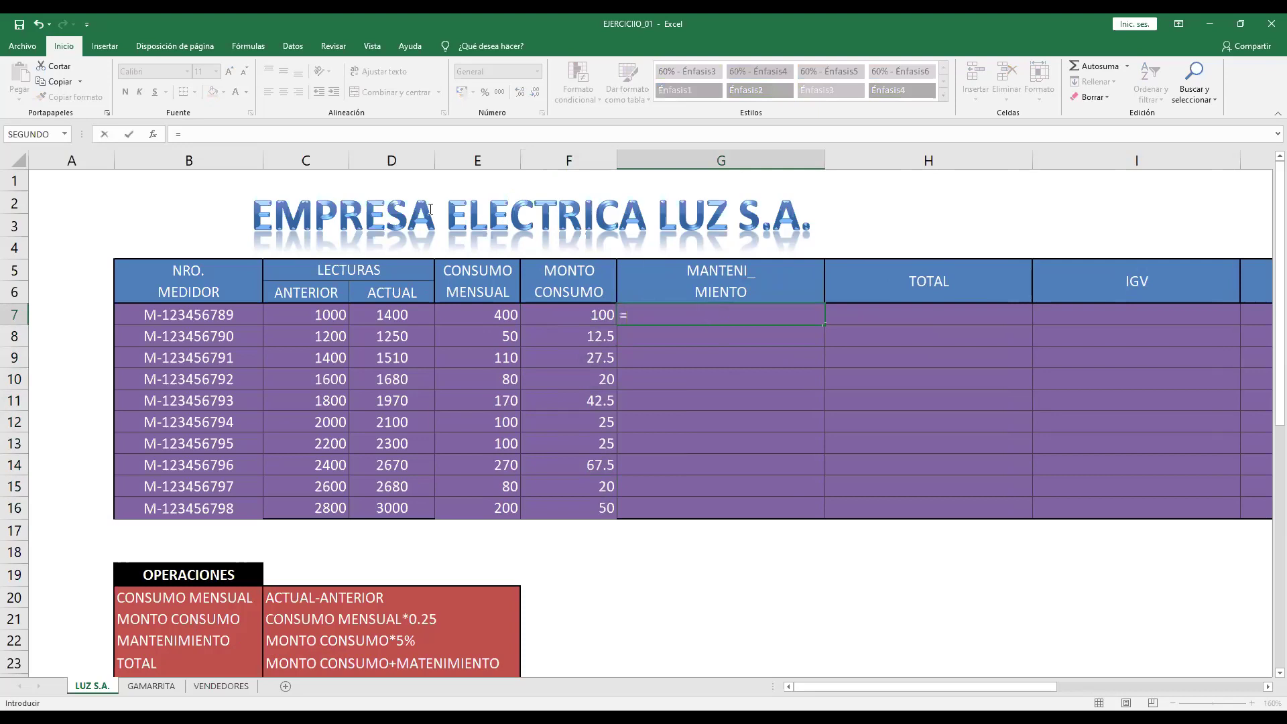
key("F2")
left_click(597, 314)
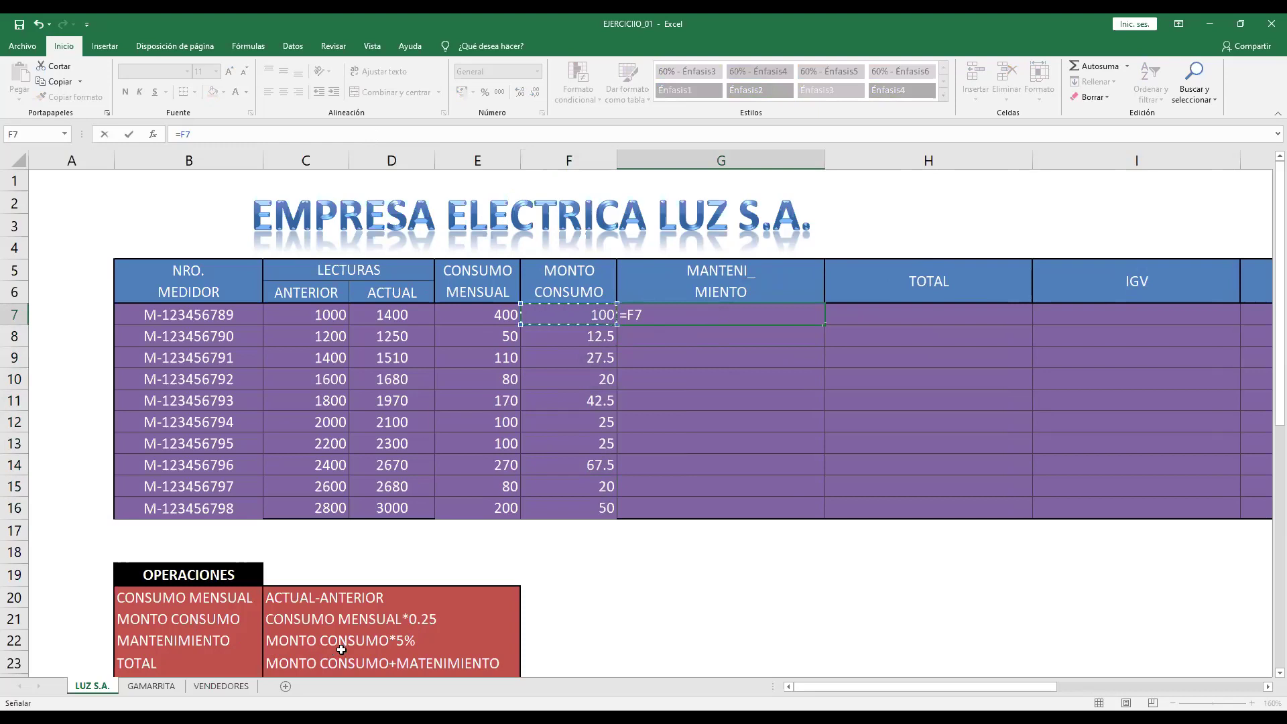
type("*5")
type("%")
key("Return")
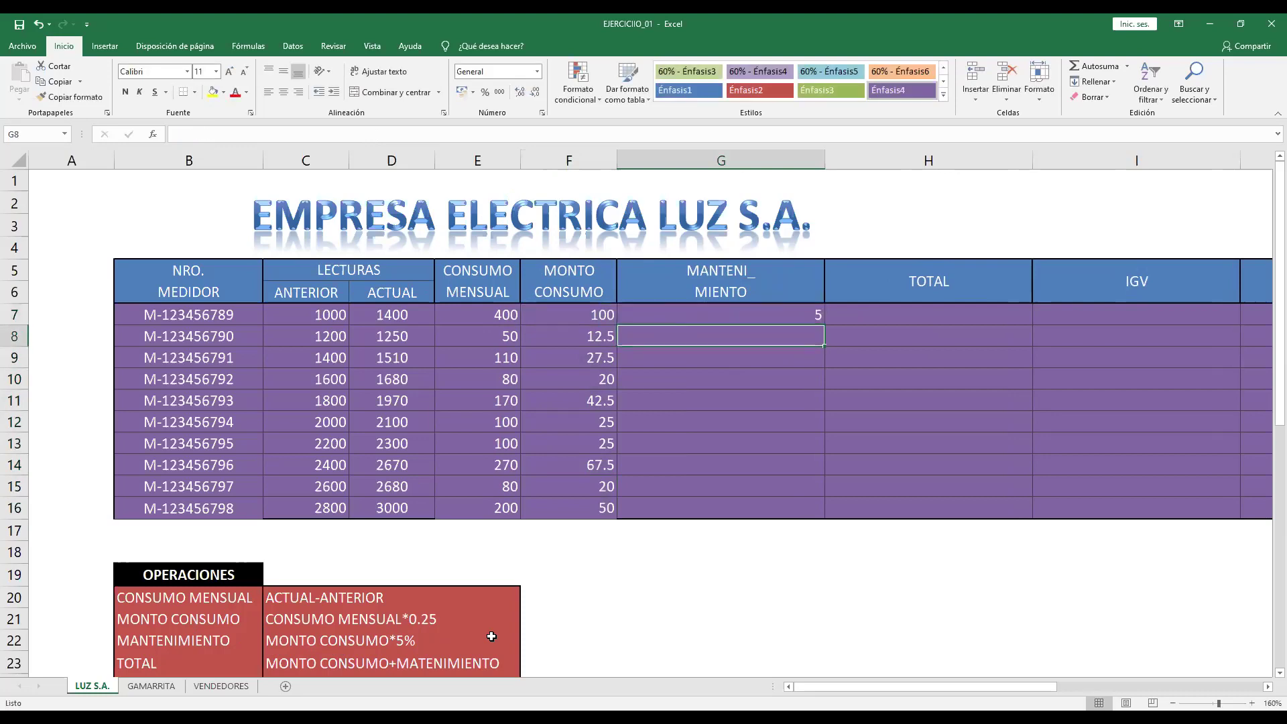
Step: Fill the maintenance formula down to G16, apply two-decimal accounting format, and resize column G
left_click(795, 310)
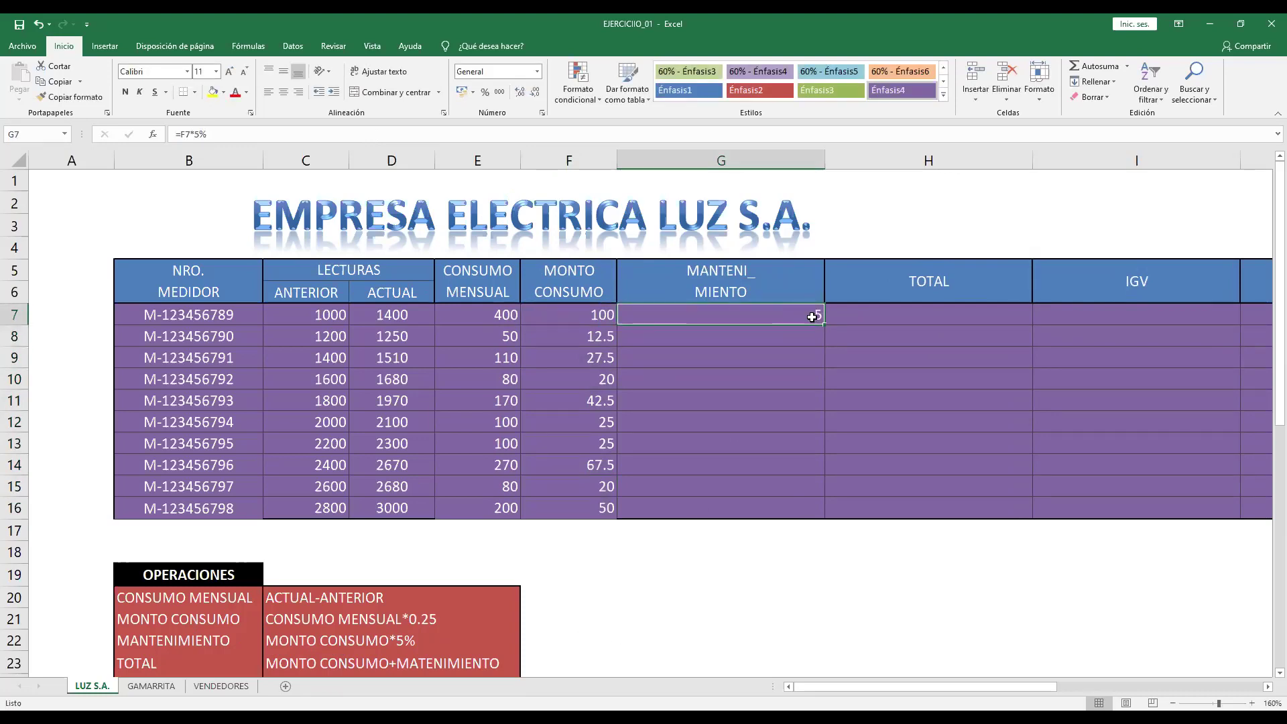
left_click_drag(825, 327, 826, 508)
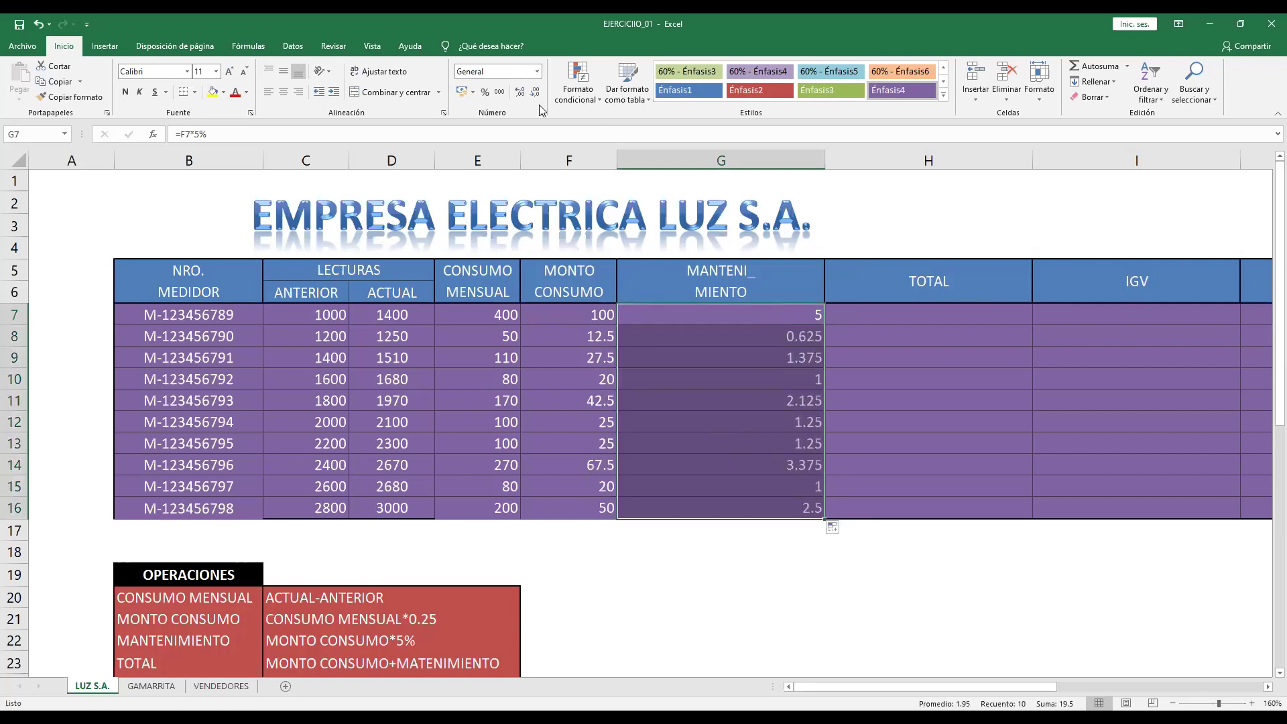
left_click(501, 91)
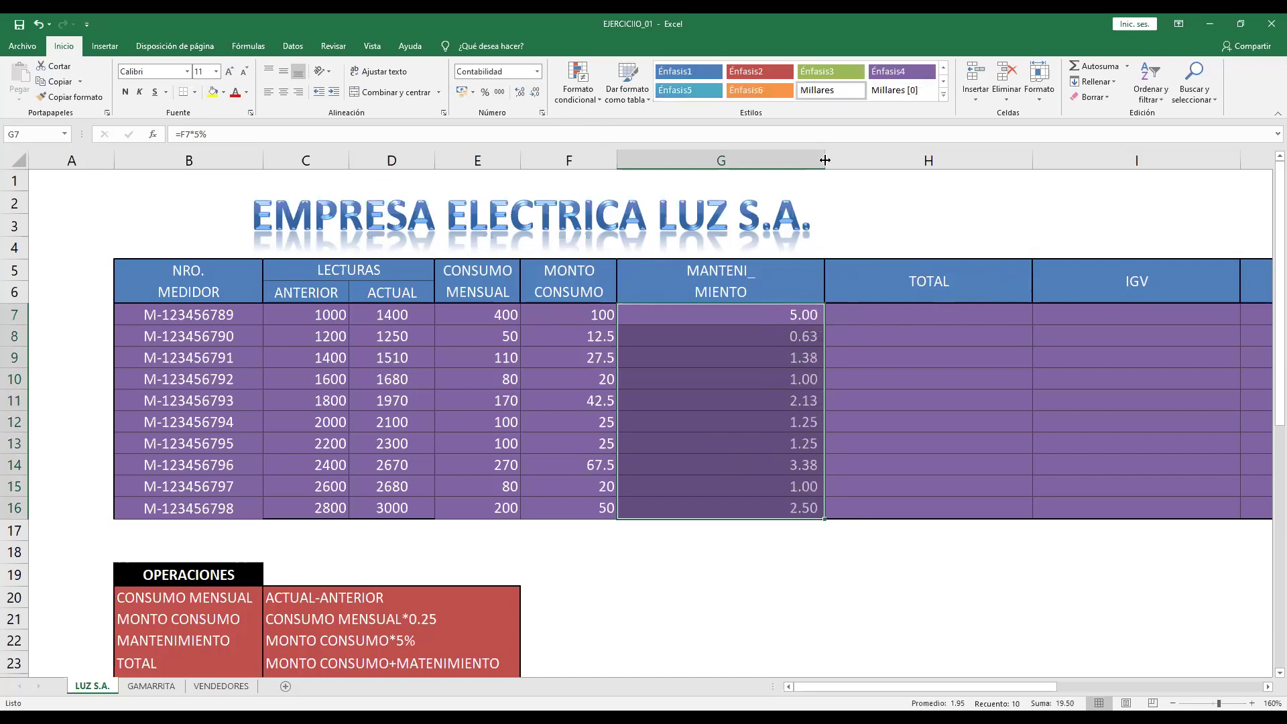
left_click_drag(826, 161, 690, 163)
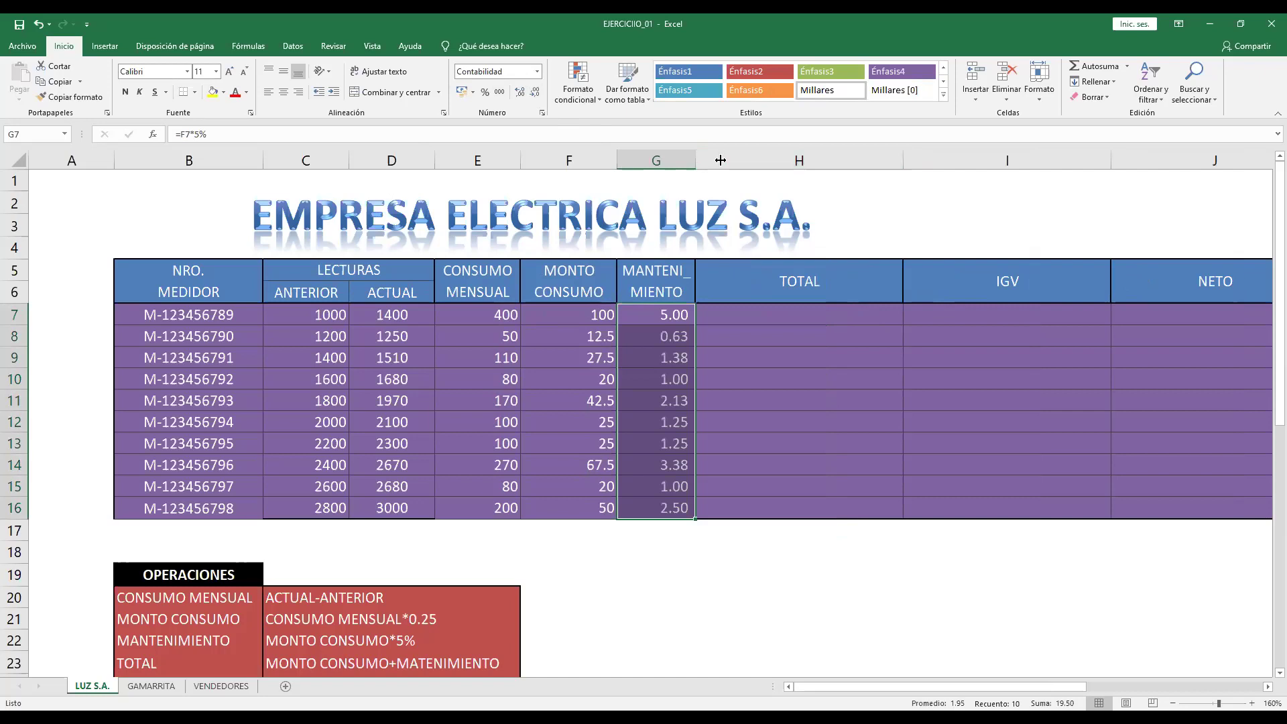
left_click_drag(862, 410, 864, 401)
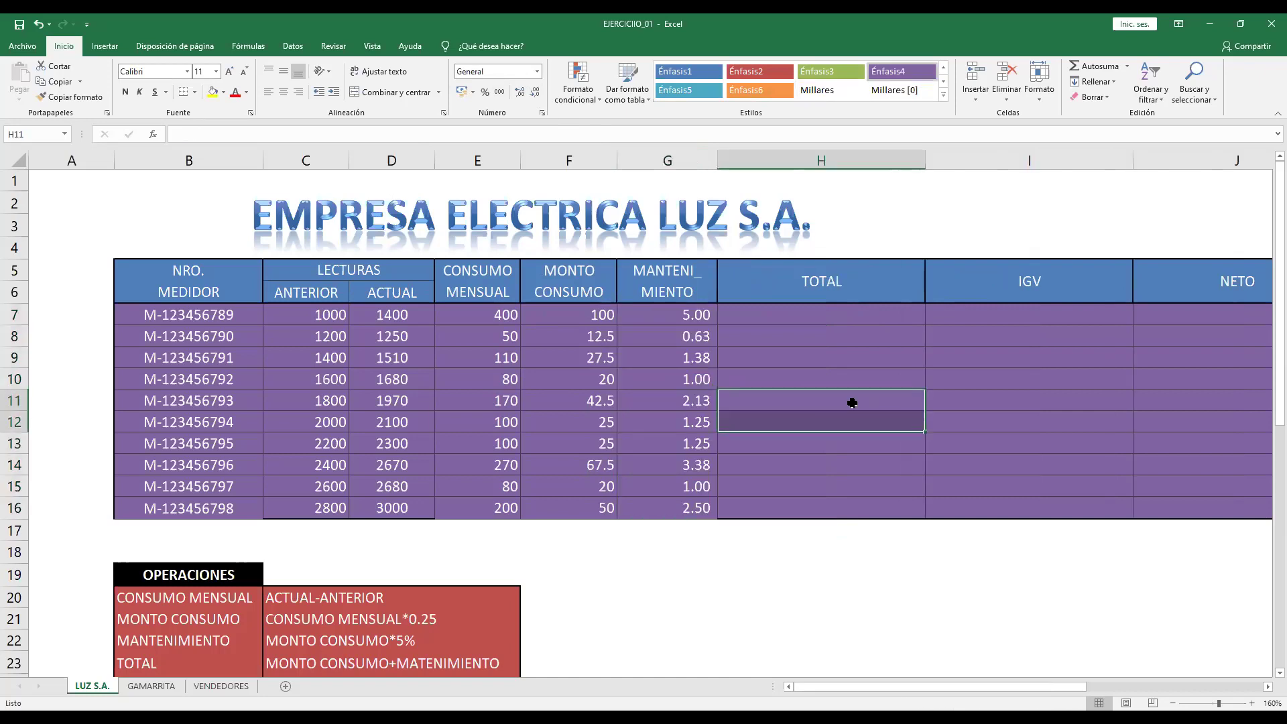
Step: AutoSum F7:G16 into the TOTAL column (105, 13.125 … 52.5) and resize column H
left_click(828, 315)
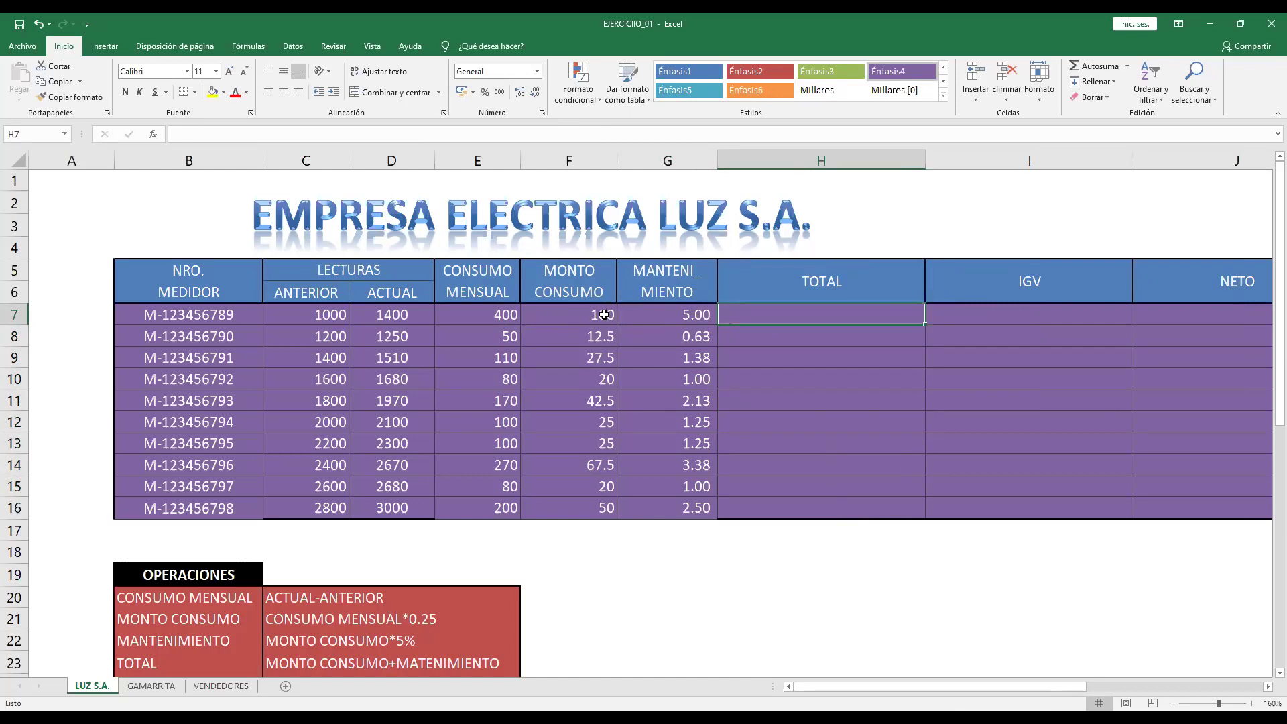
mouse_move(590, 312)
left_mouse_down()
mouse_move(761, 399)
mouse_move(767, 511)
left_mouse_up()
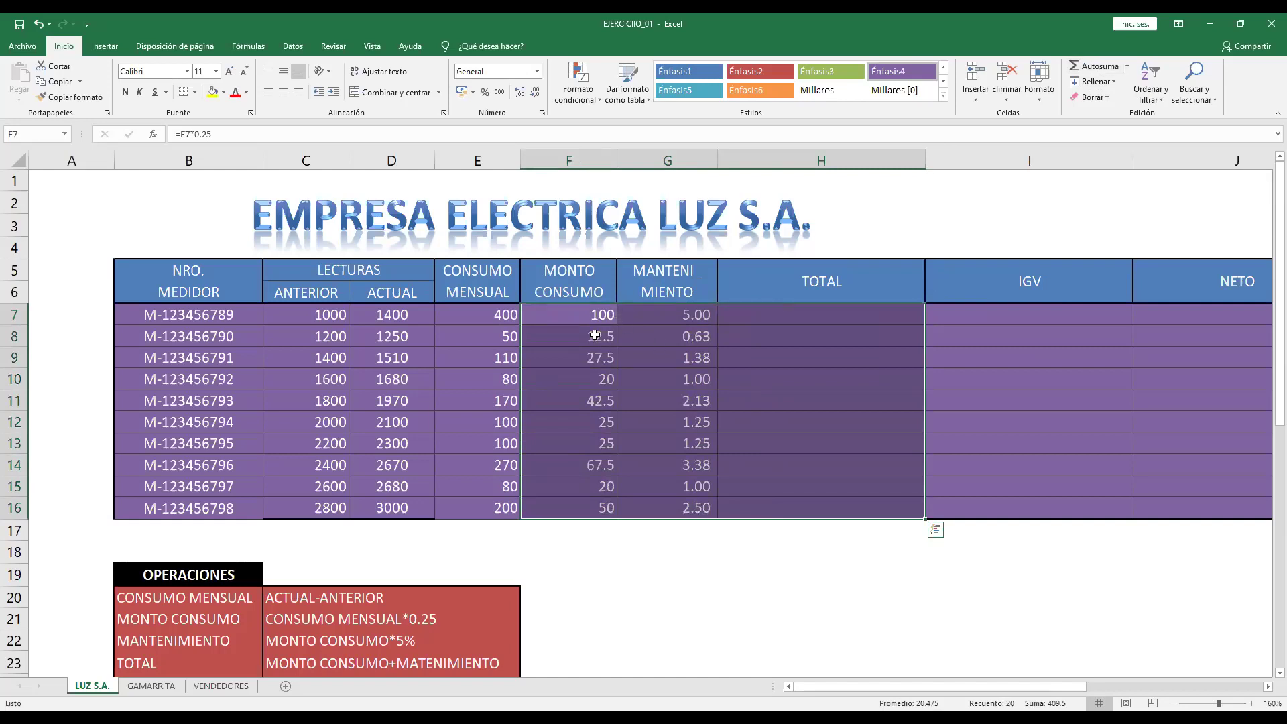
left_click(1083, 65)
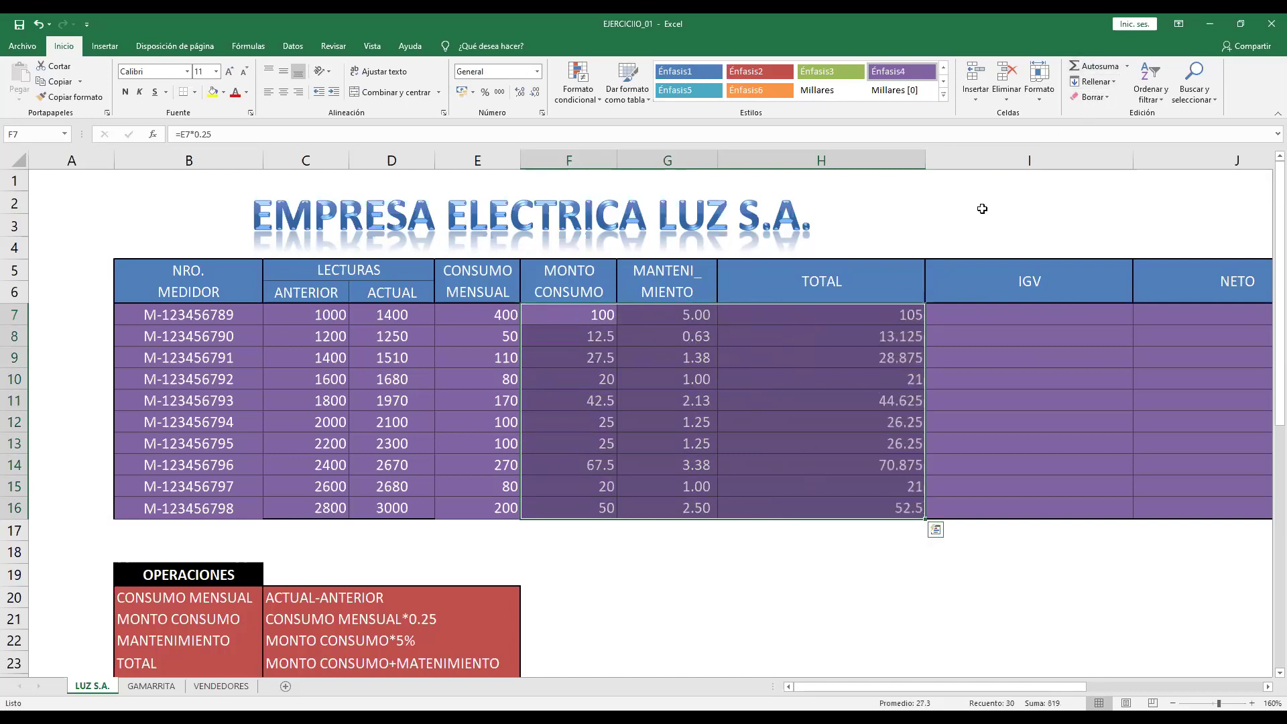
double_click(926, 163)
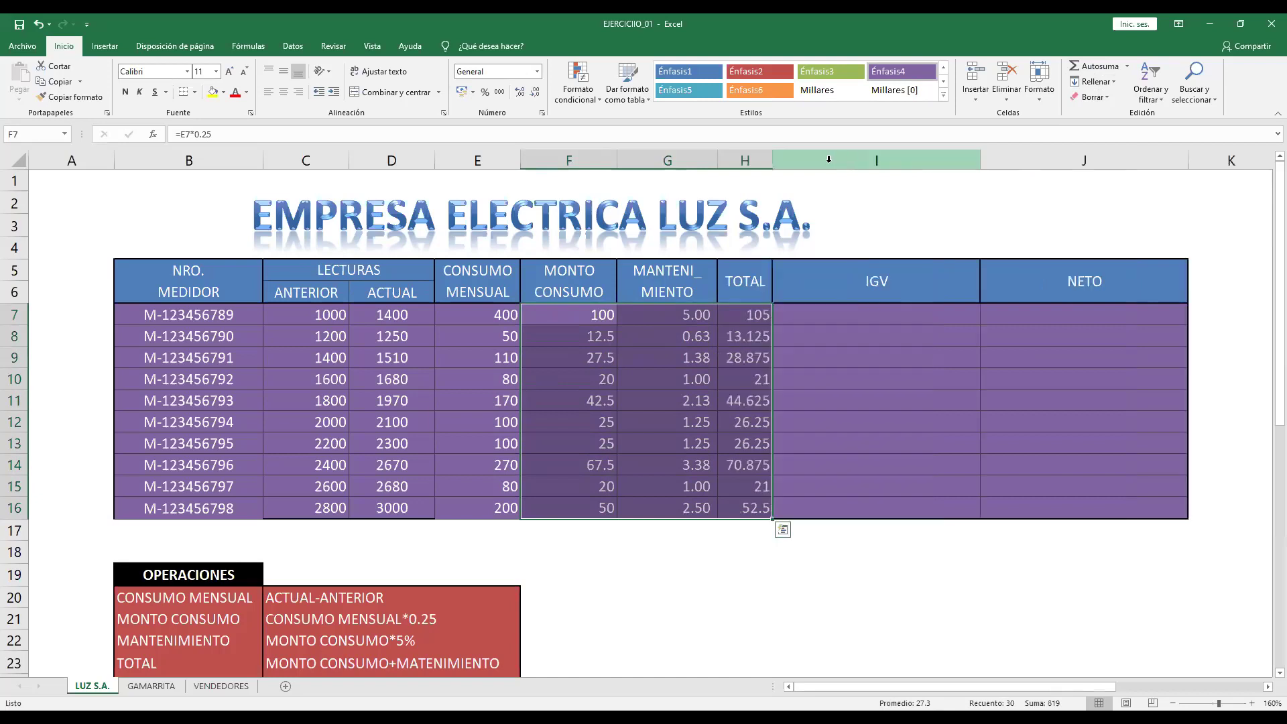
left_click_drag(776, 162, 794, 161)
left_click(790, 161)
Step: Apply accounting format to the TOTAL and MONTO CONSUMO values
left_click_drag(764, 315, 764, 508)
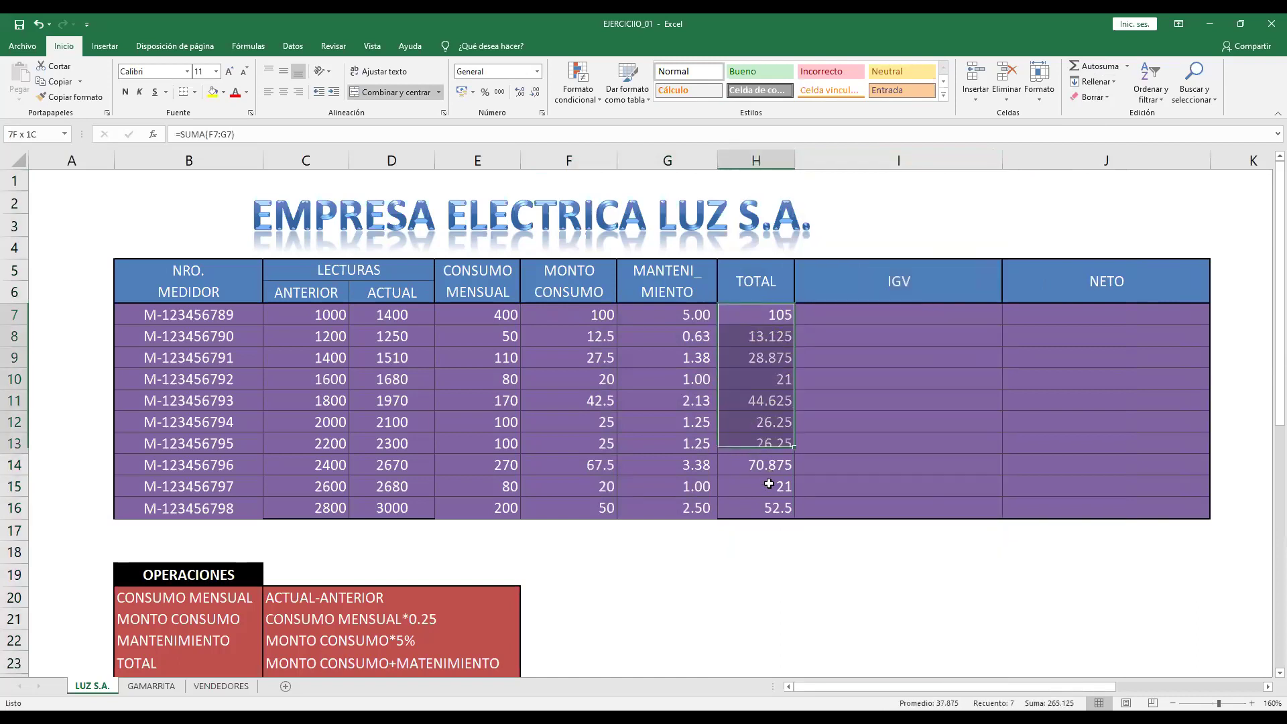
left_click(500, 91)
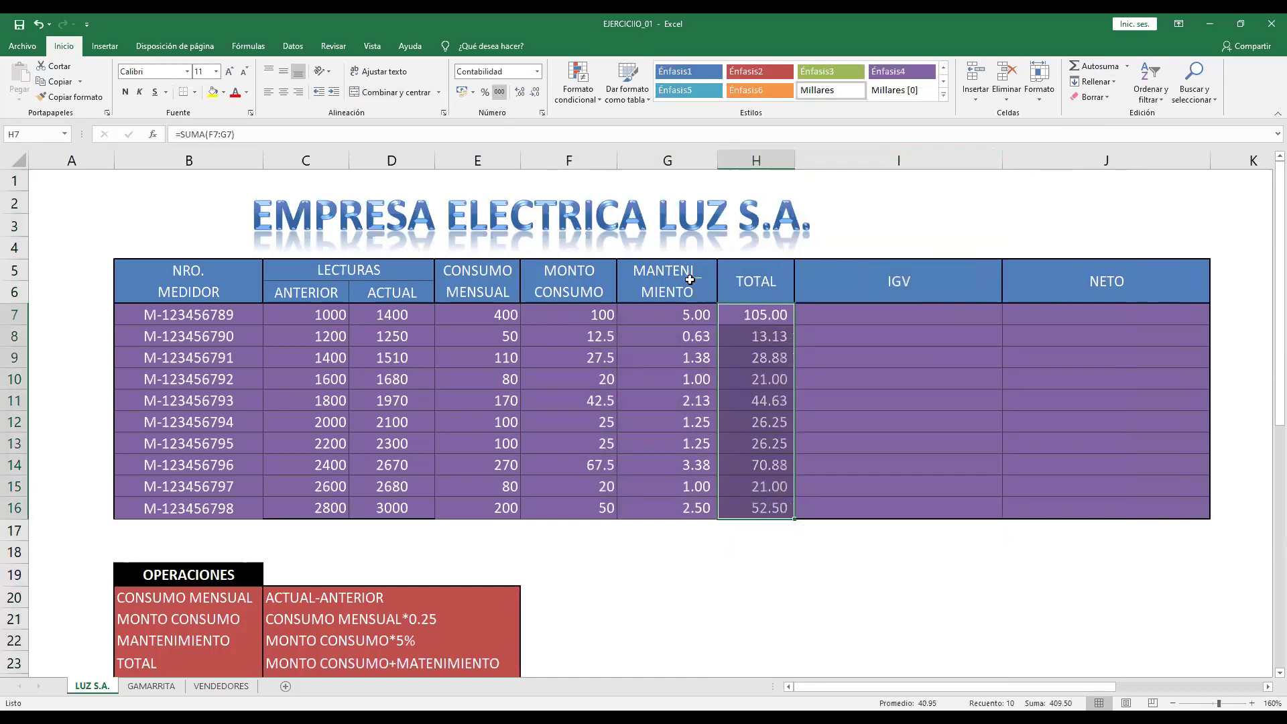
left_click(894, 396)
left_click_drag(766, 321, 775, 509)
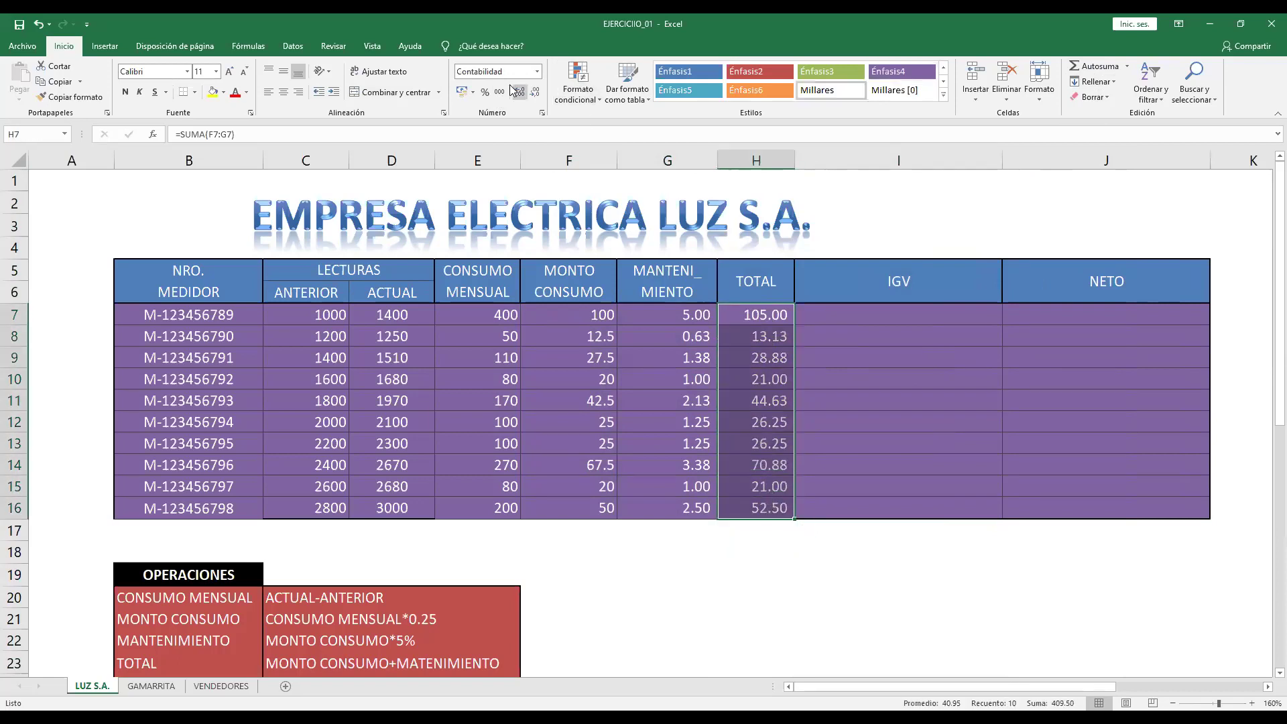
left_click(822, 337)
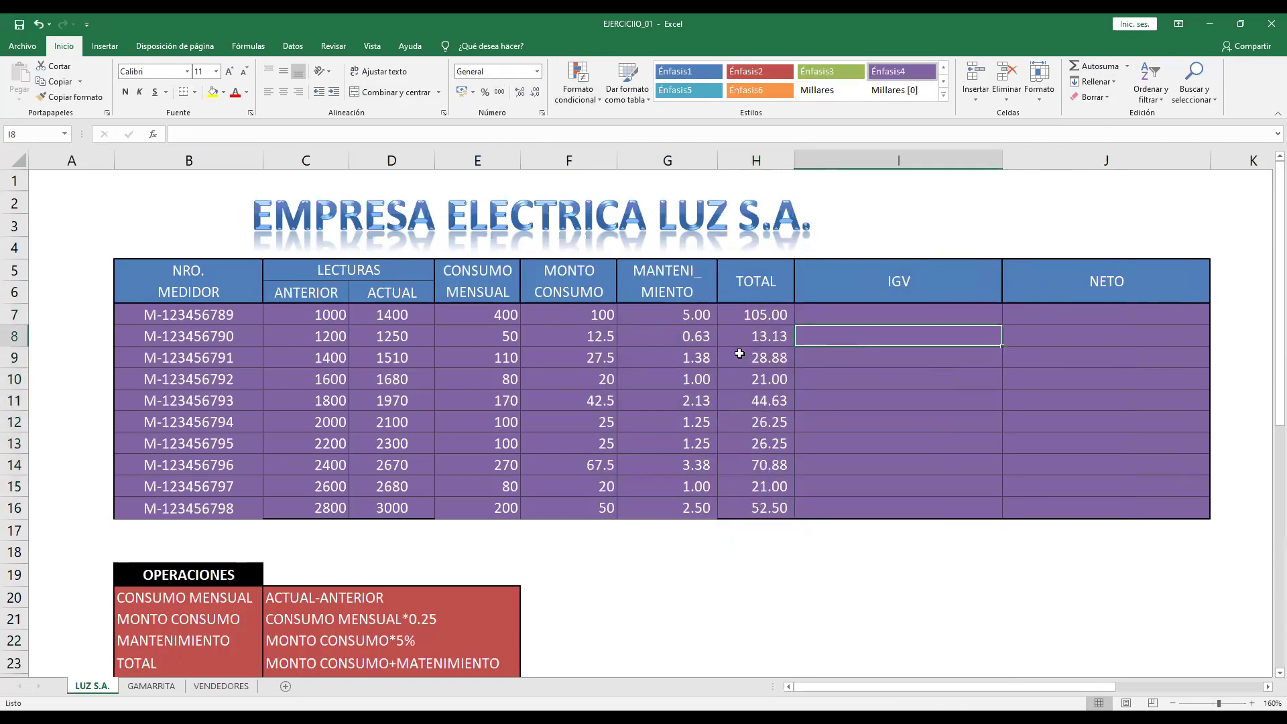
left_click_drag(568, 315, 573, 506)
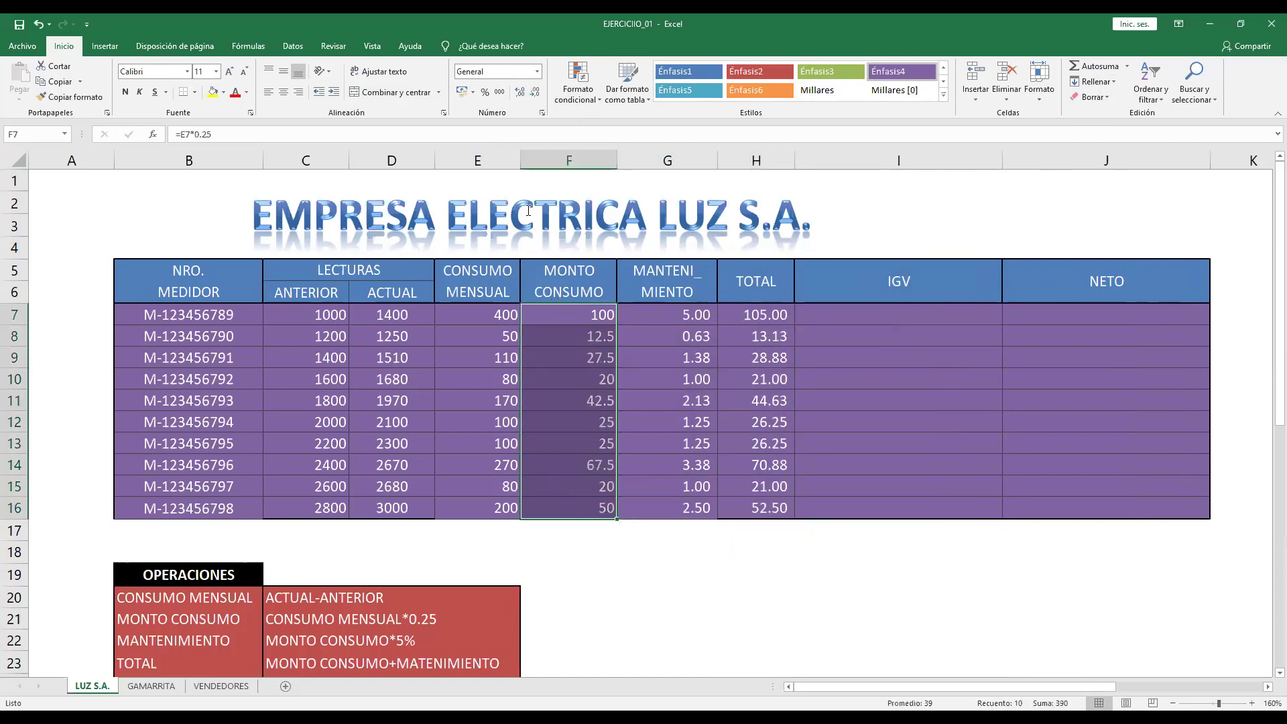
left_click(499, 92)
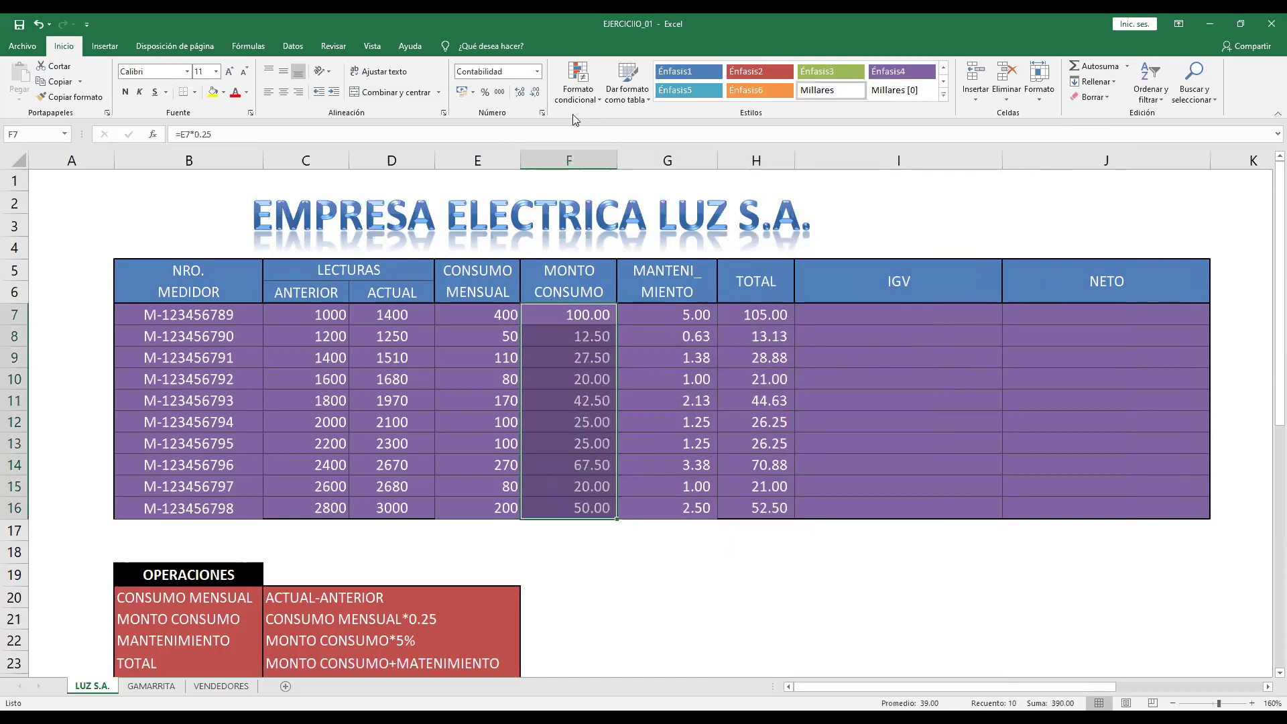
Step: Adjust decimals on F7:H16 until the amounts show two decimals (100.00, 5.00, 105.00)
left_click_drag(580, 314, 743, 507)
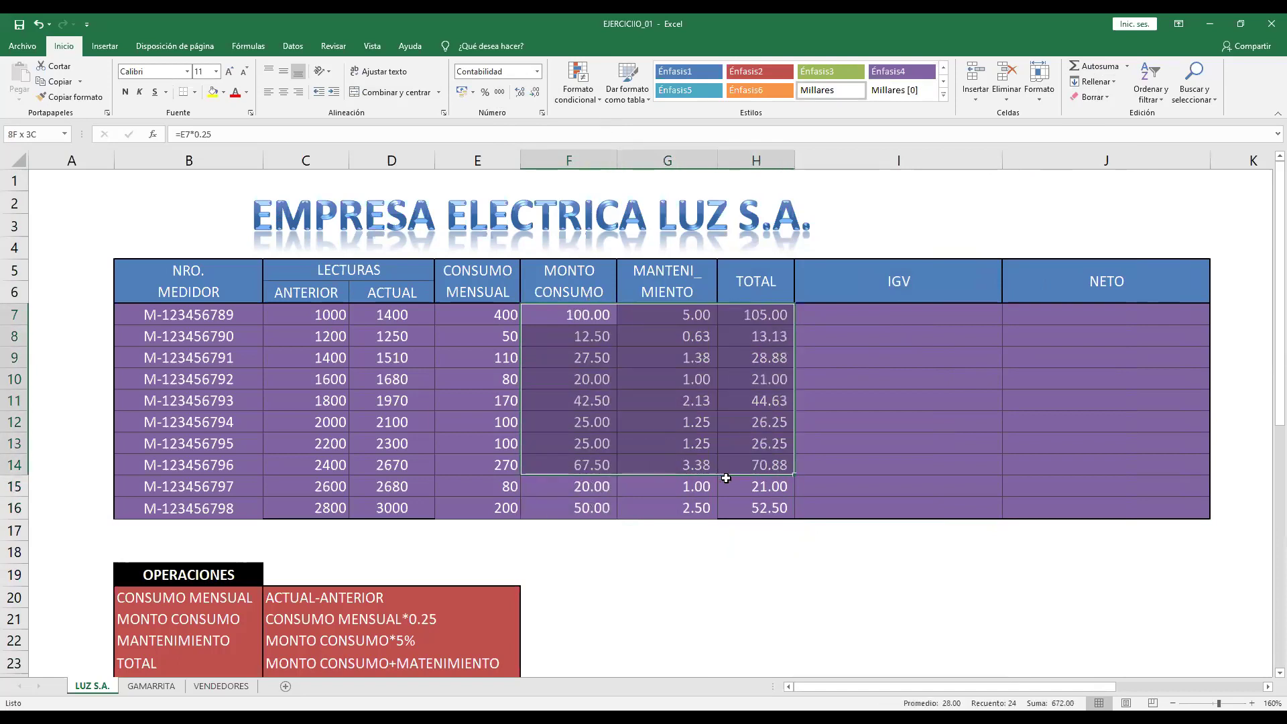
left_click(536, 91)
left_click(900, 331)
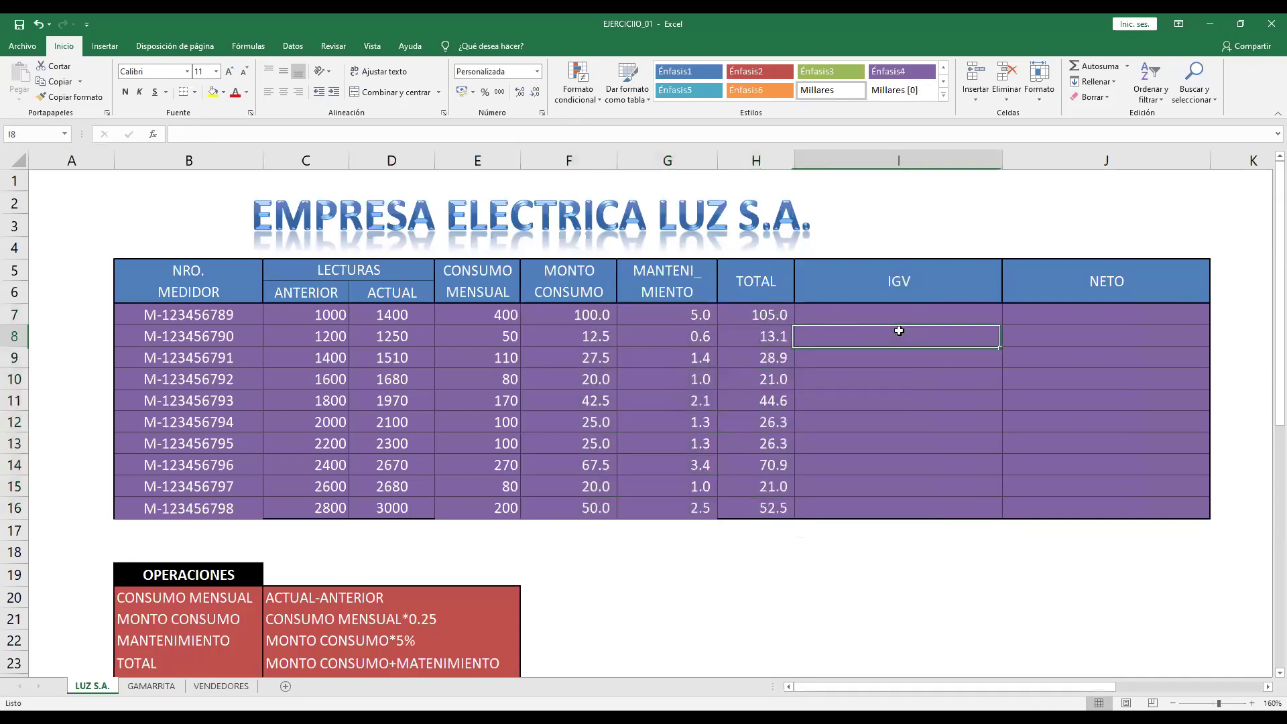
left_click_drag(592, 313, 763, 507)
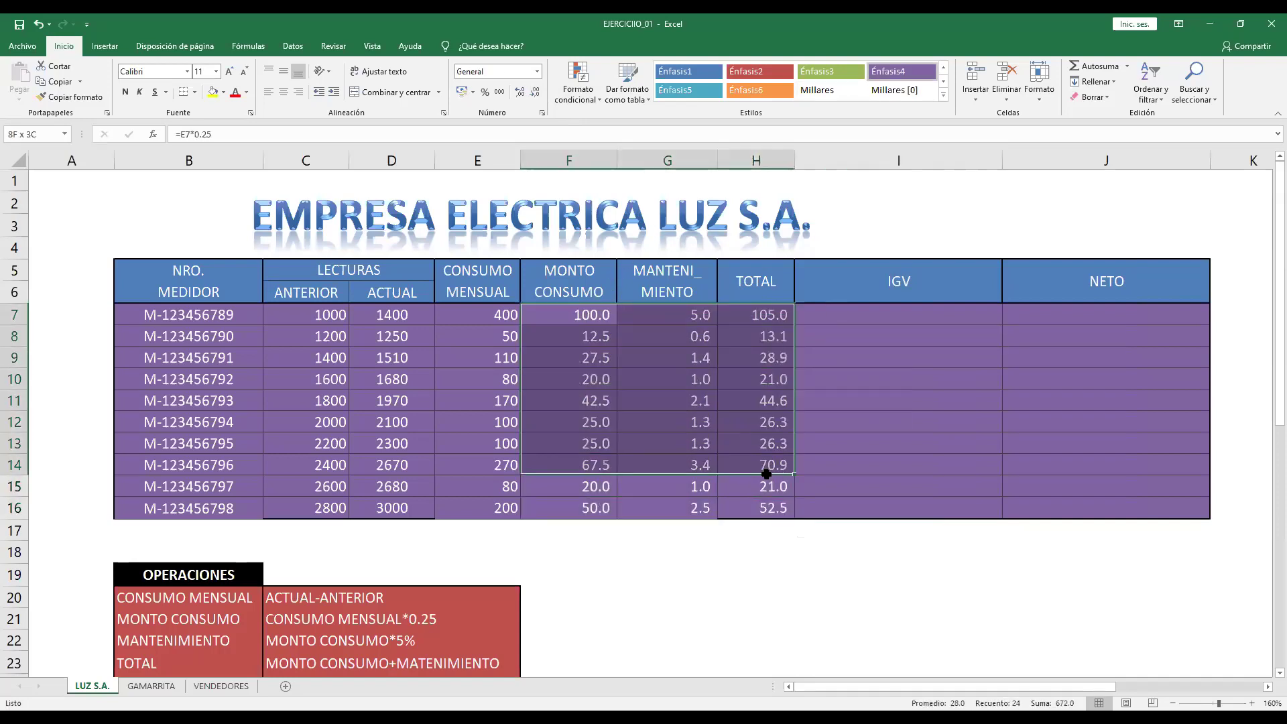
left_click(520, 92)
left_click(520, 92)
left_click(520, 92)
left_click(520, 92)
left_click(520, 91)
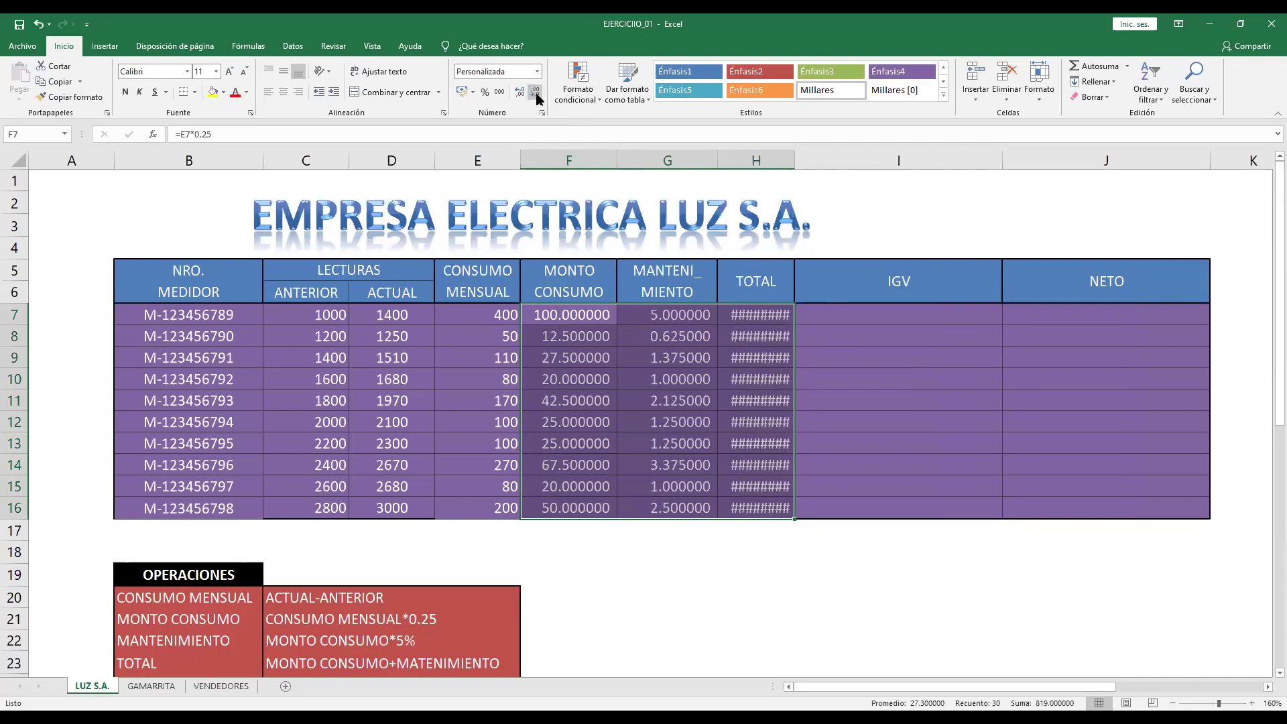
triple_click(535, 92)
triple_click(535, 93)
left_click(520, 92)
left_click(520, 92)
left_click(535, 92)
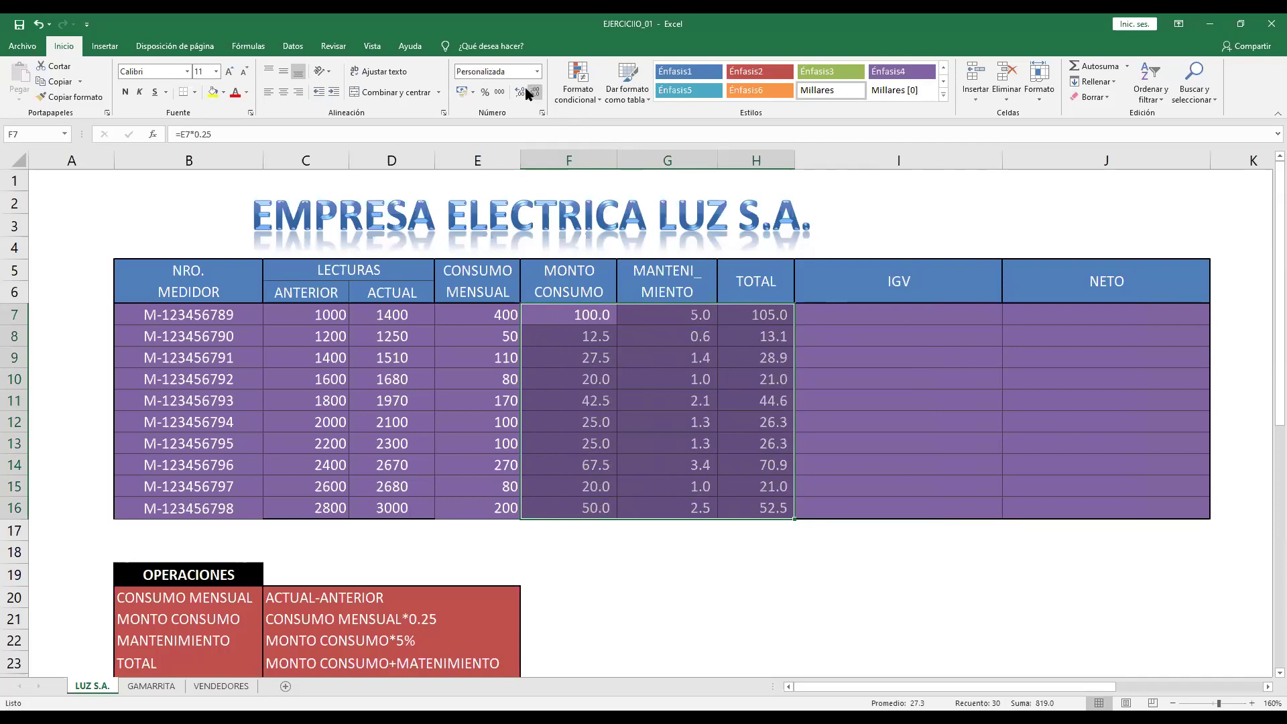
left_click(521, 92)
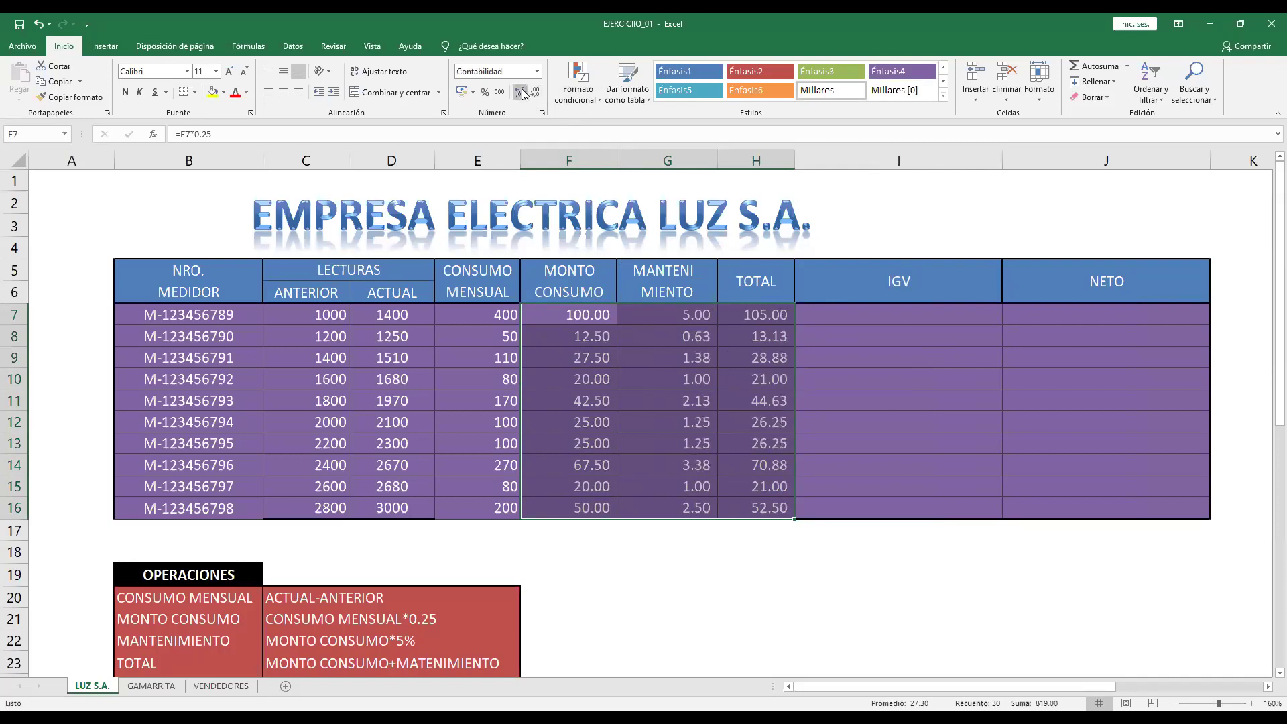
Step: Begin the IGV formula with = in cell I7
left_click(930, 310)
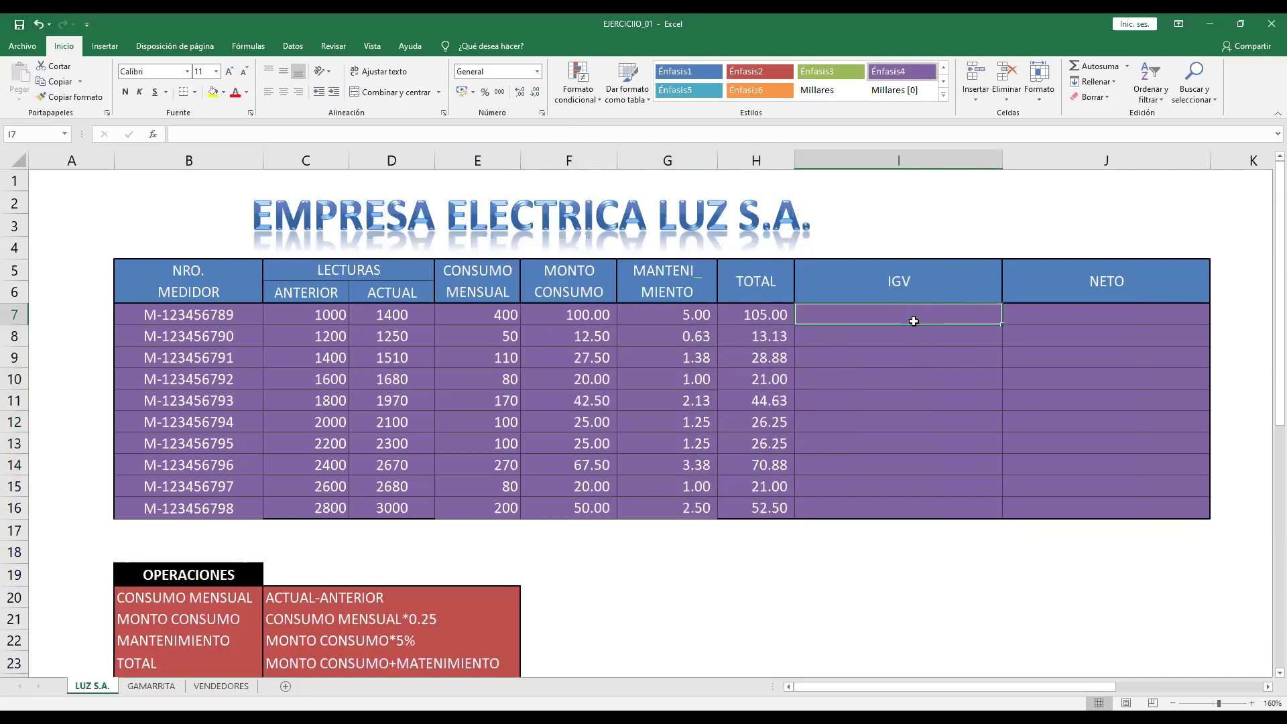
scroll(908, 317, "down", 1)
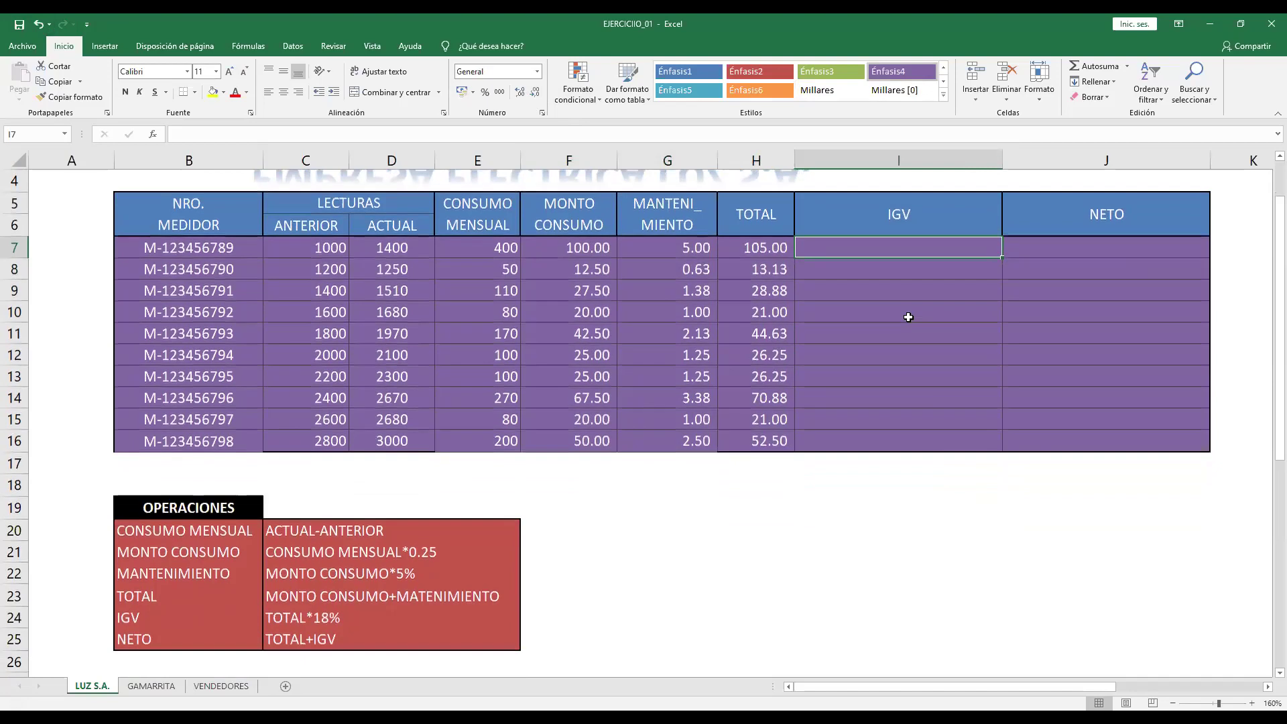
scroll(908, 317, "up", 1)
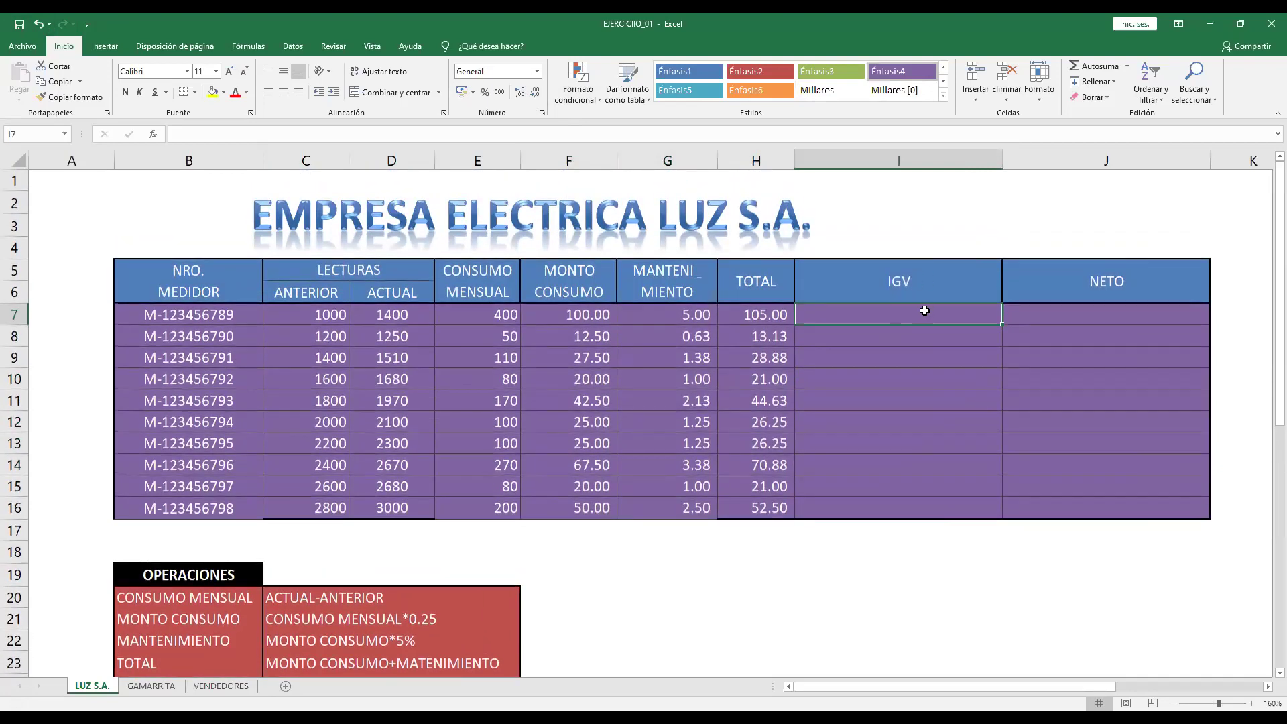
type("=")
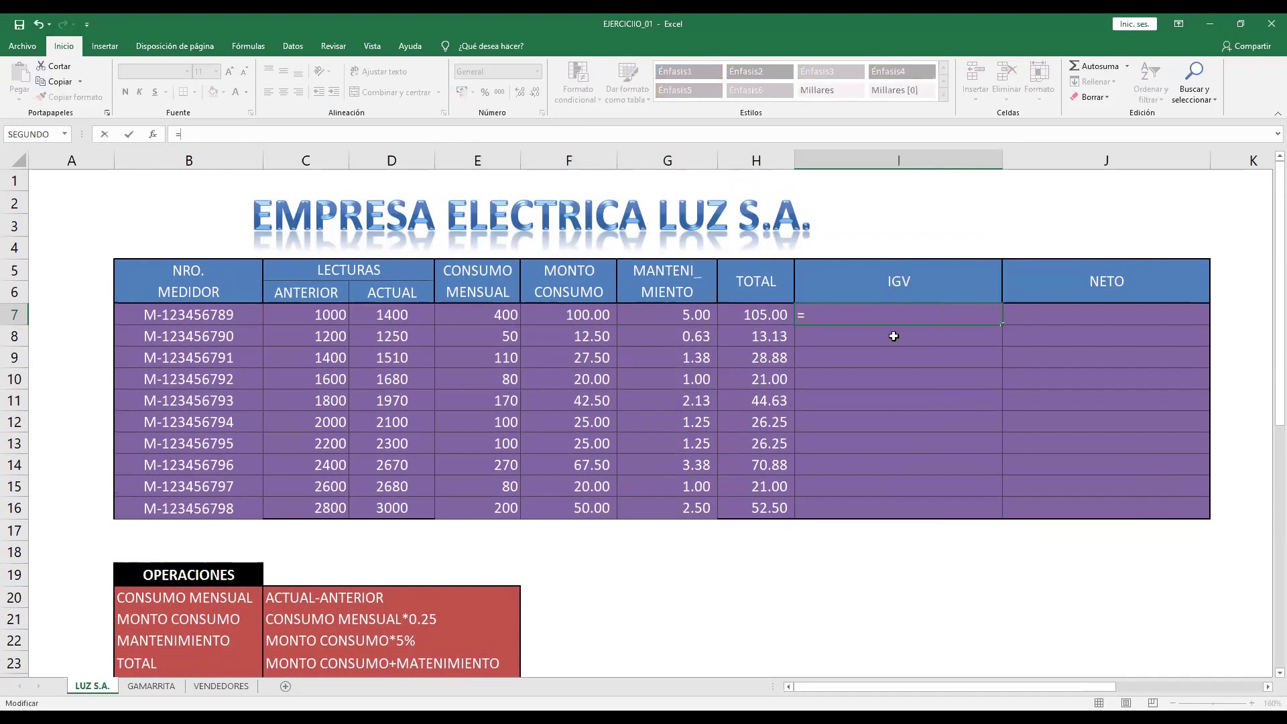
Step: Complete =H7*0.18 in I7, fill IGV down for all meters (18.90 … 9.45), and narrow column I
left_click(782, 315)
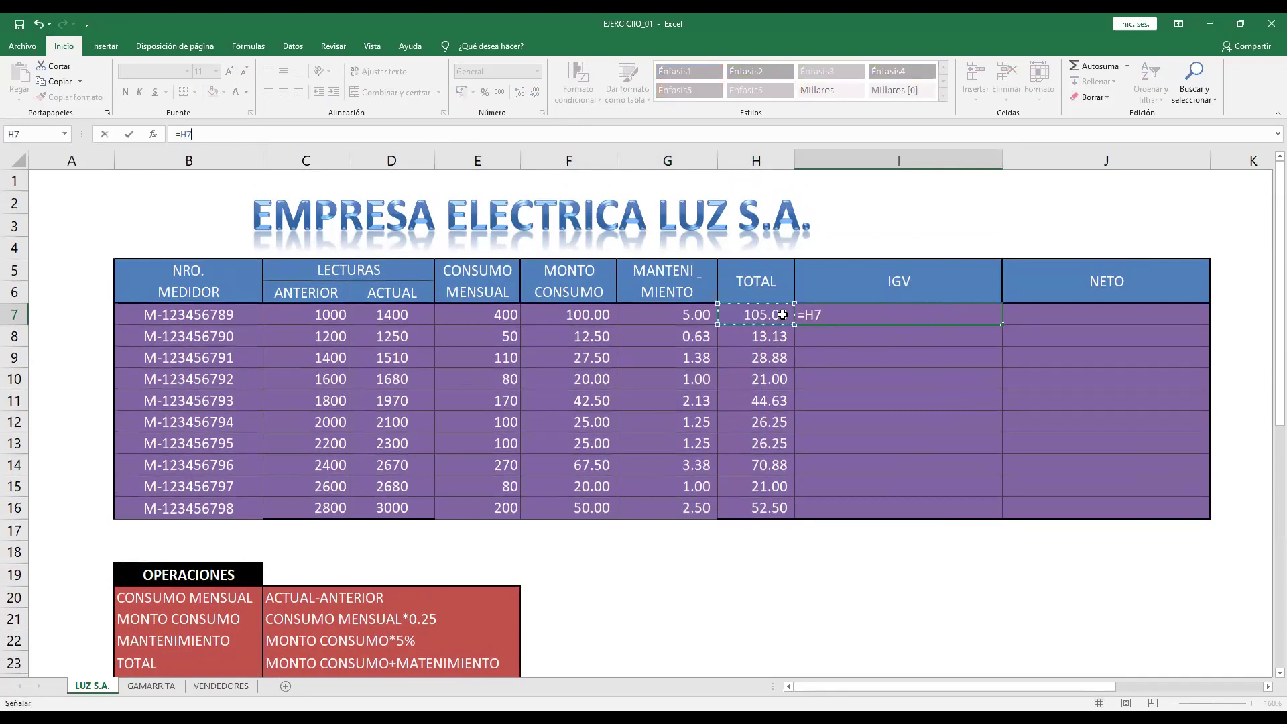
type("*0.18")
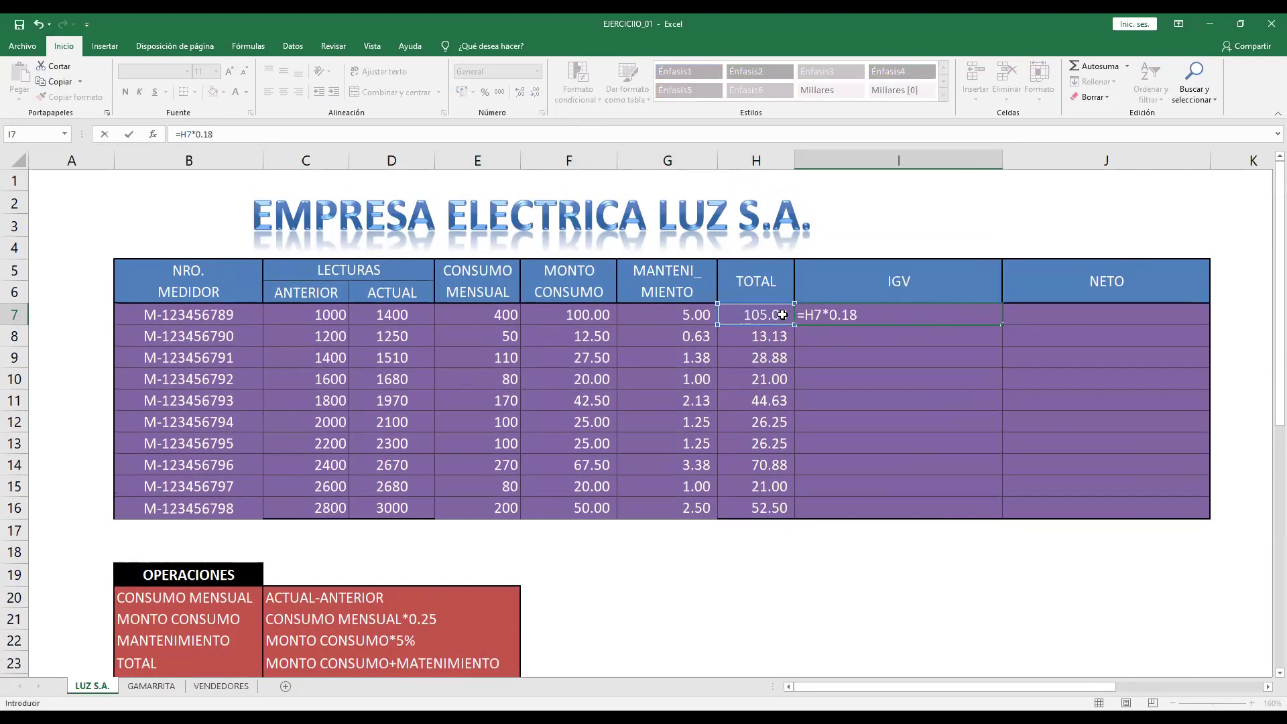
key("Return")
left_click(995, 321)
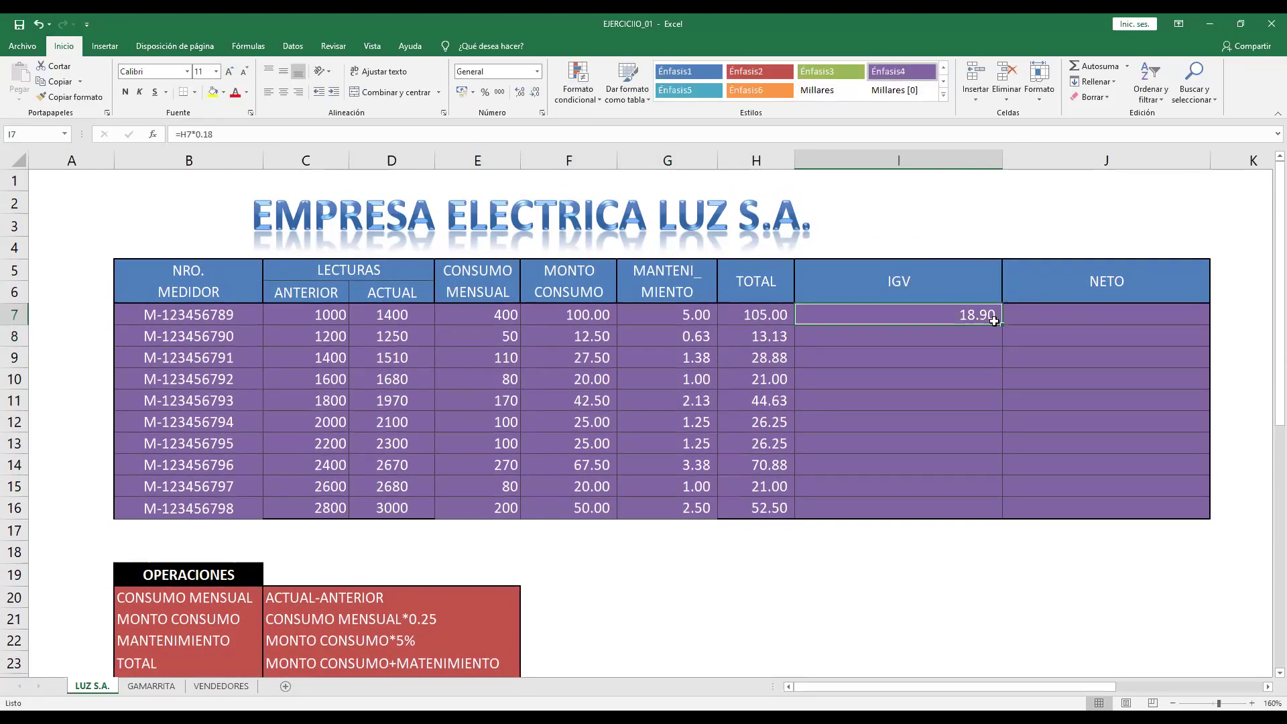
double_click(1003, 324)
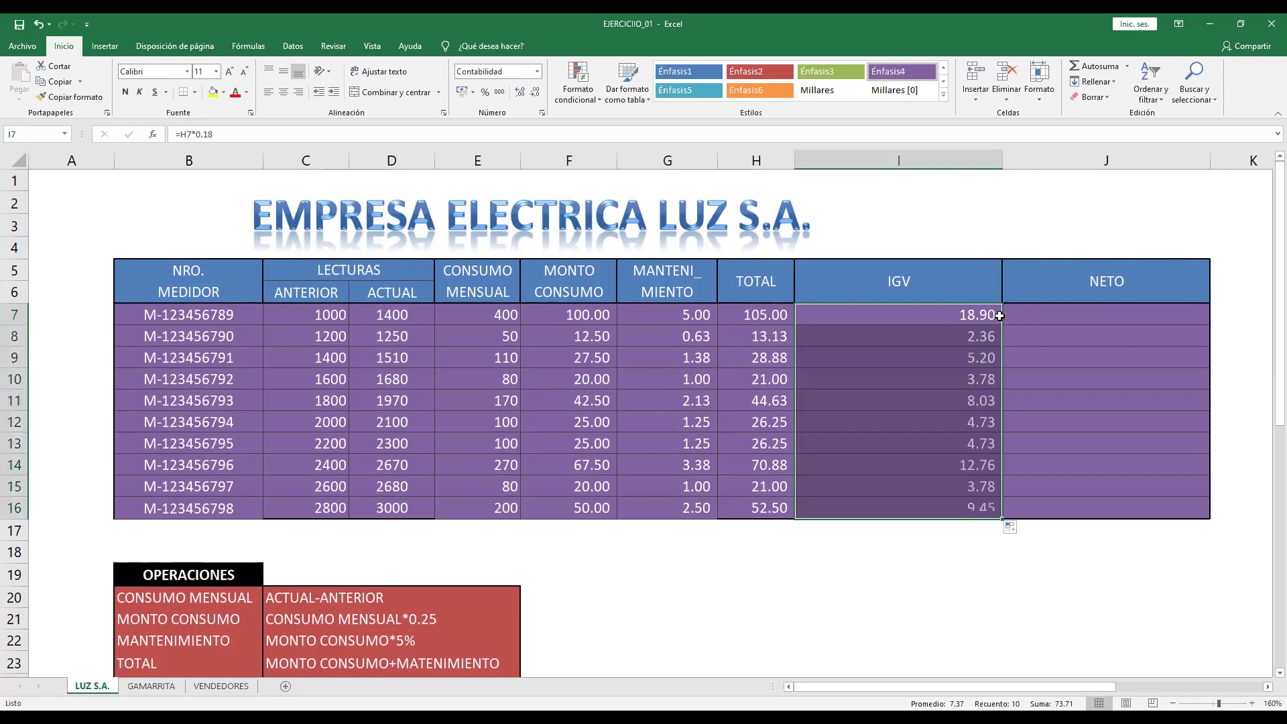
left_click_drag(1005, 161, 886, 163)
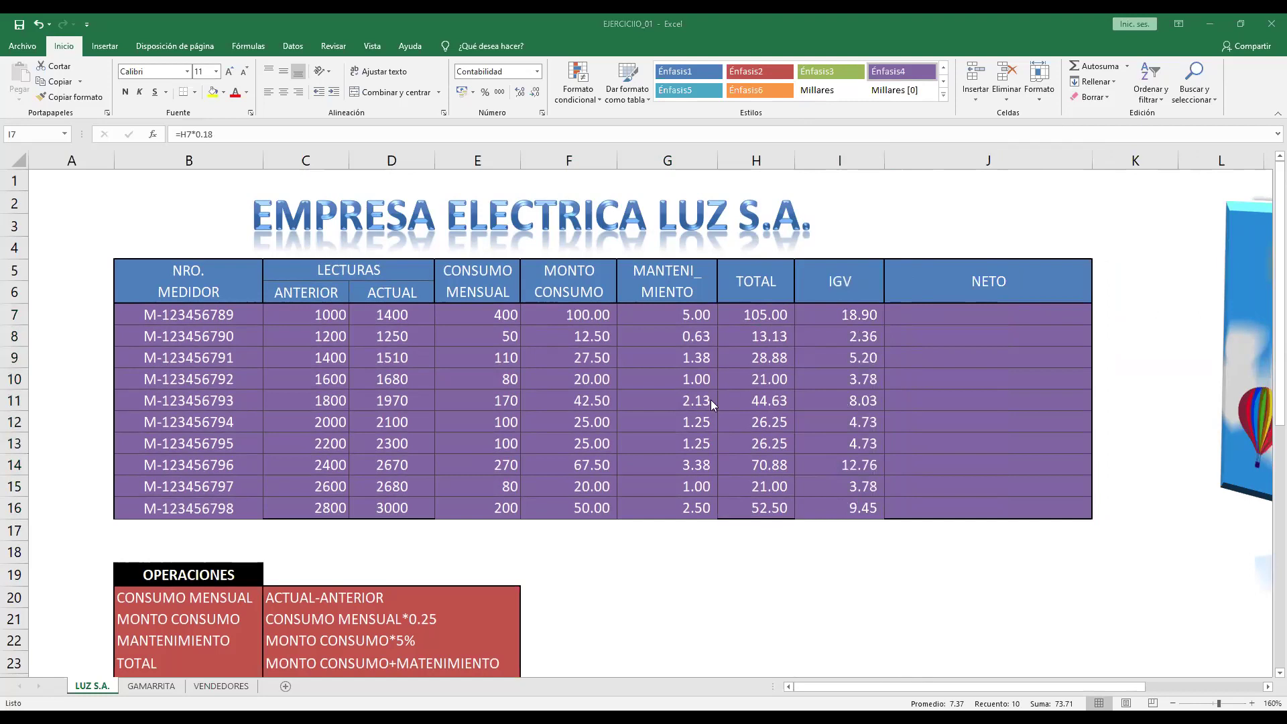
double_click(963, 310)
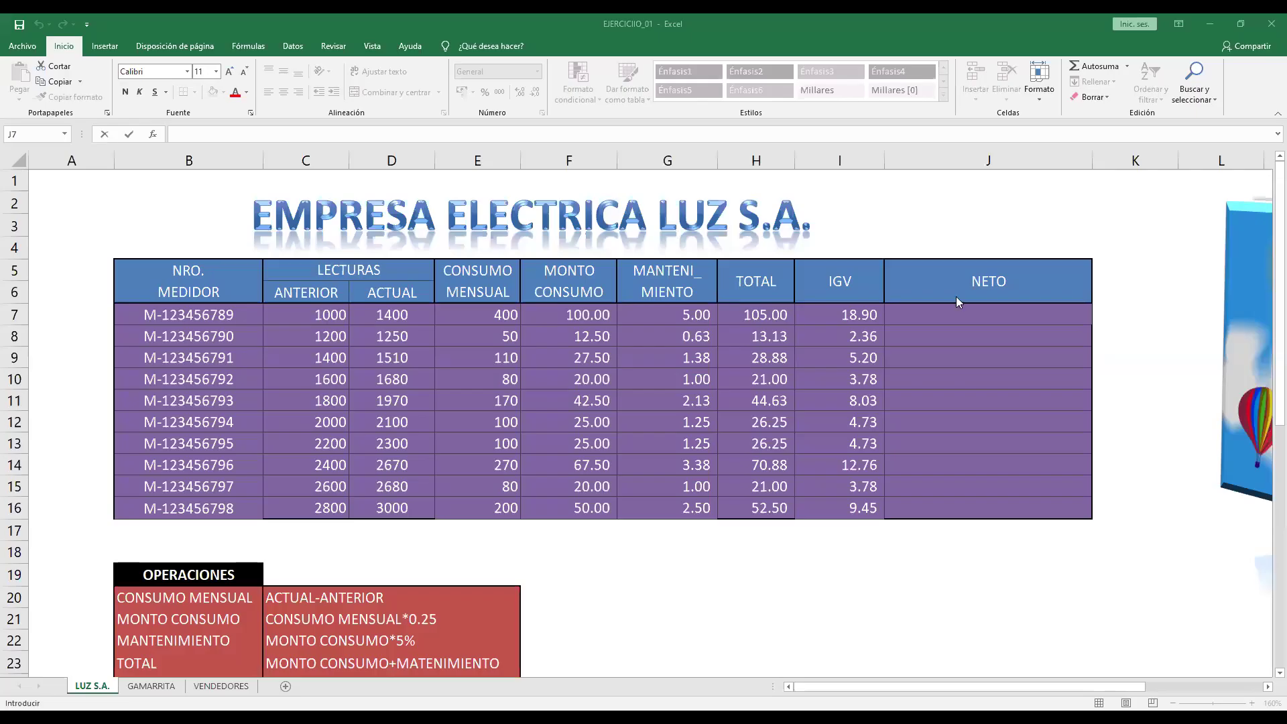
Step: AutoSum TOTAL and IGV into NETO for all ten meters (123.90 … 61.95) and narrow column J
left_click(960, 316)
scroll(956, 312, "down", 1)
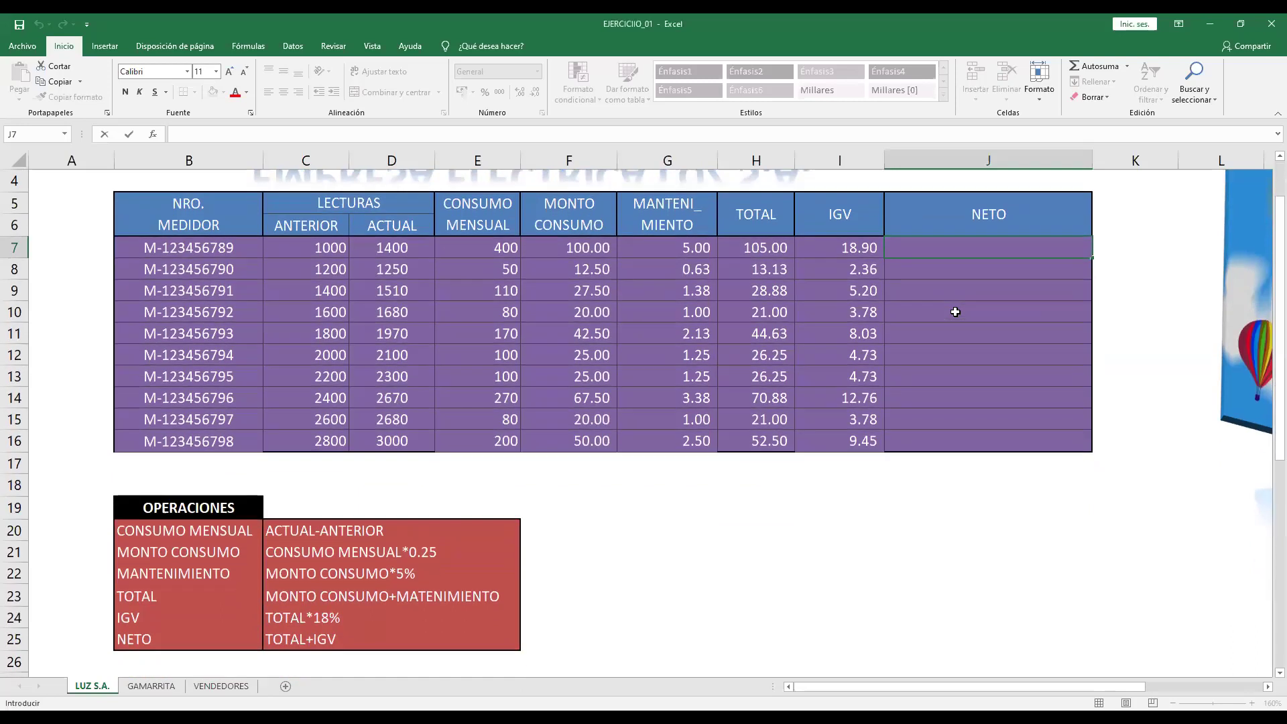
scroll(956, 312, "up", 1)
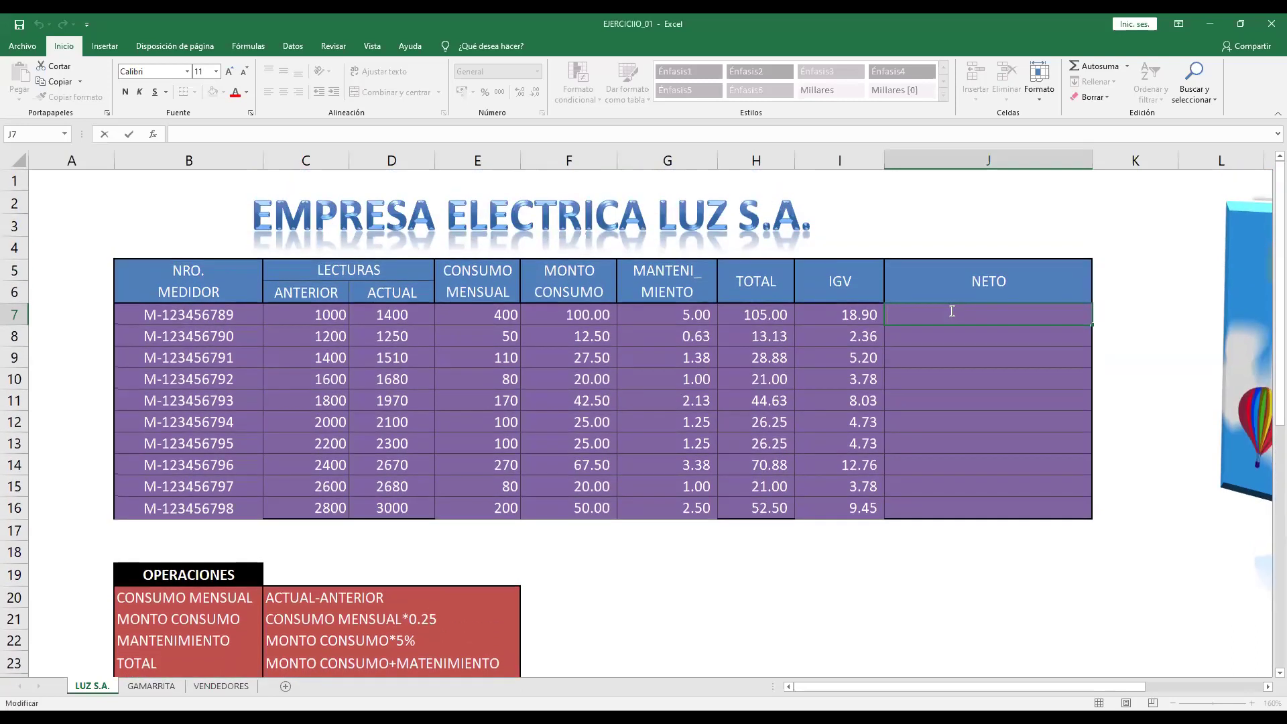
left_click(1086, 313)
left_click_drag(775, 316, 1009, 503)
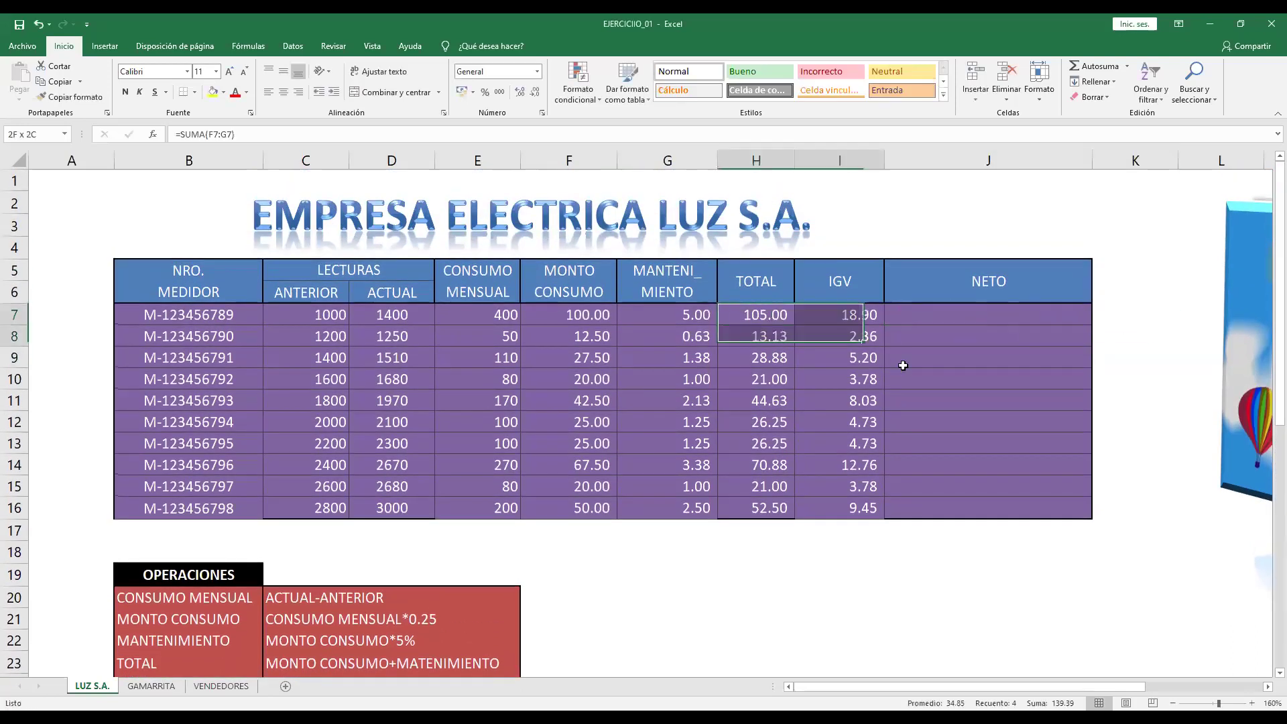
left_click(1086, 65)
left_click(991, 314)
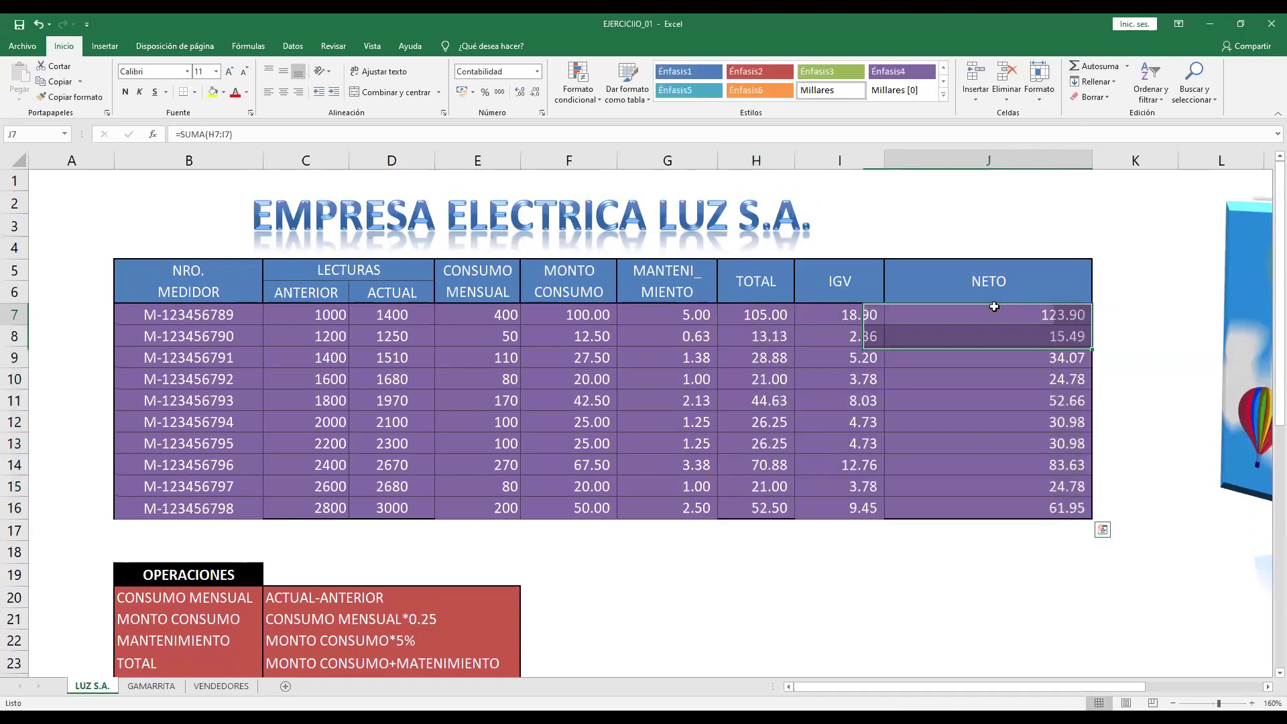
left_click_drag(1093, 163, 985, 171)
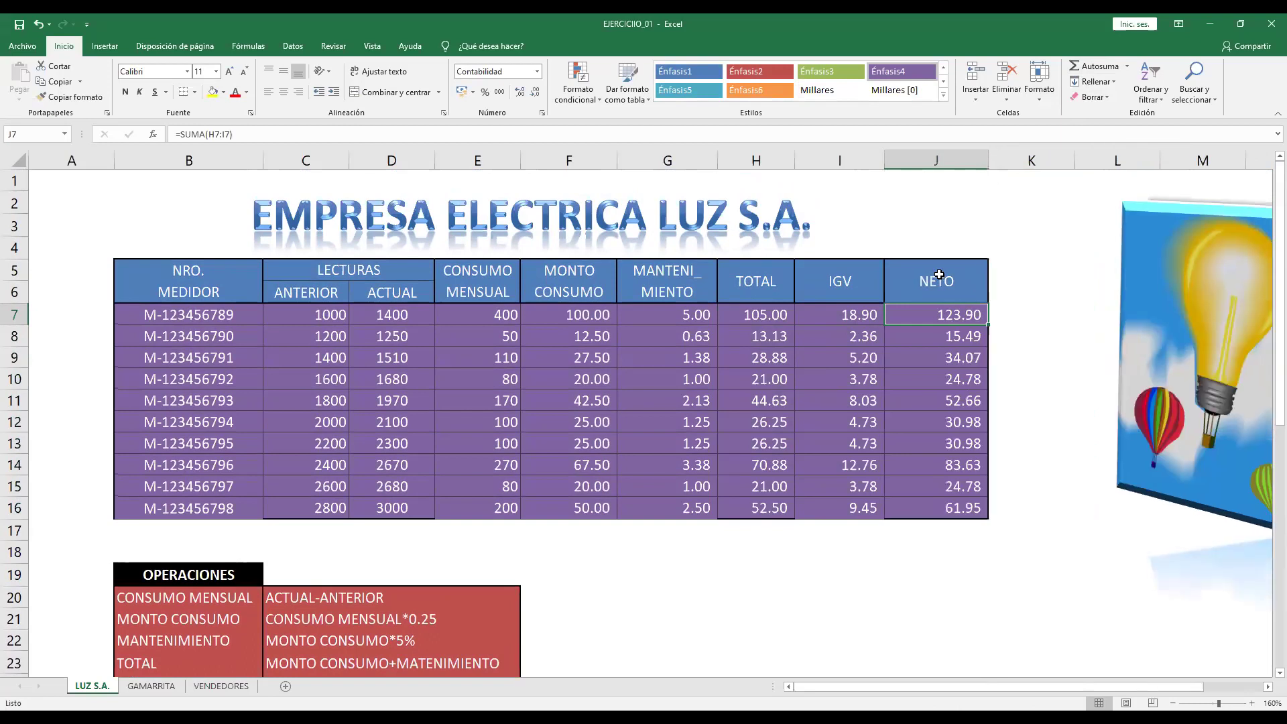
left_click(1036, 293)
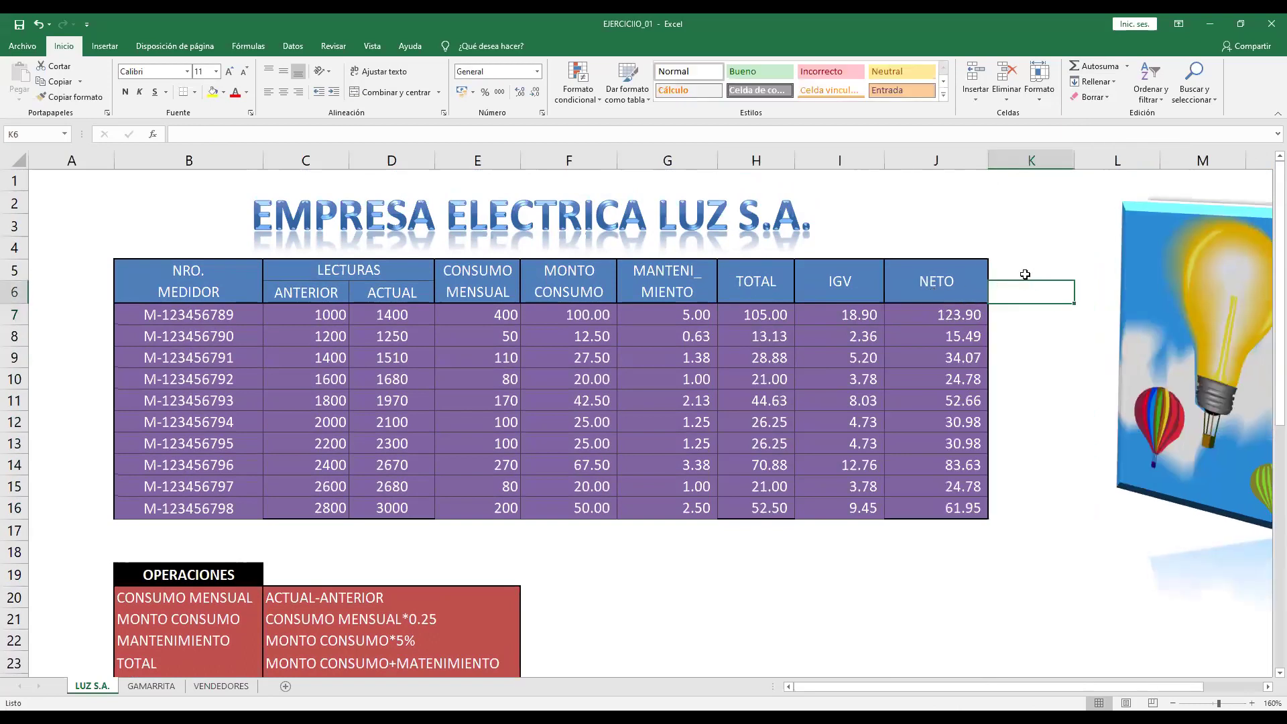
Step: Scroll back to the top of the LUZ S.A. sheet and switch to the GAMARRITA sheet
scroll(1025, 274, "down", 1)
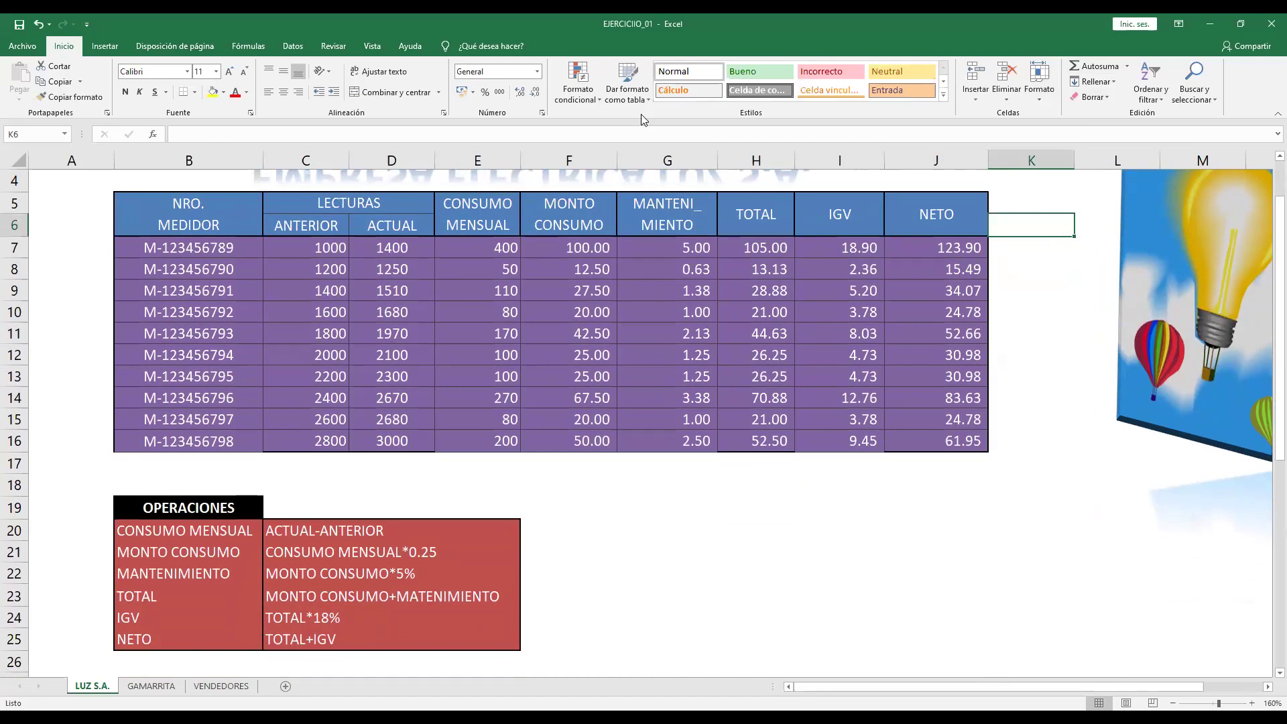
scroll(668, 161, "up", 1)
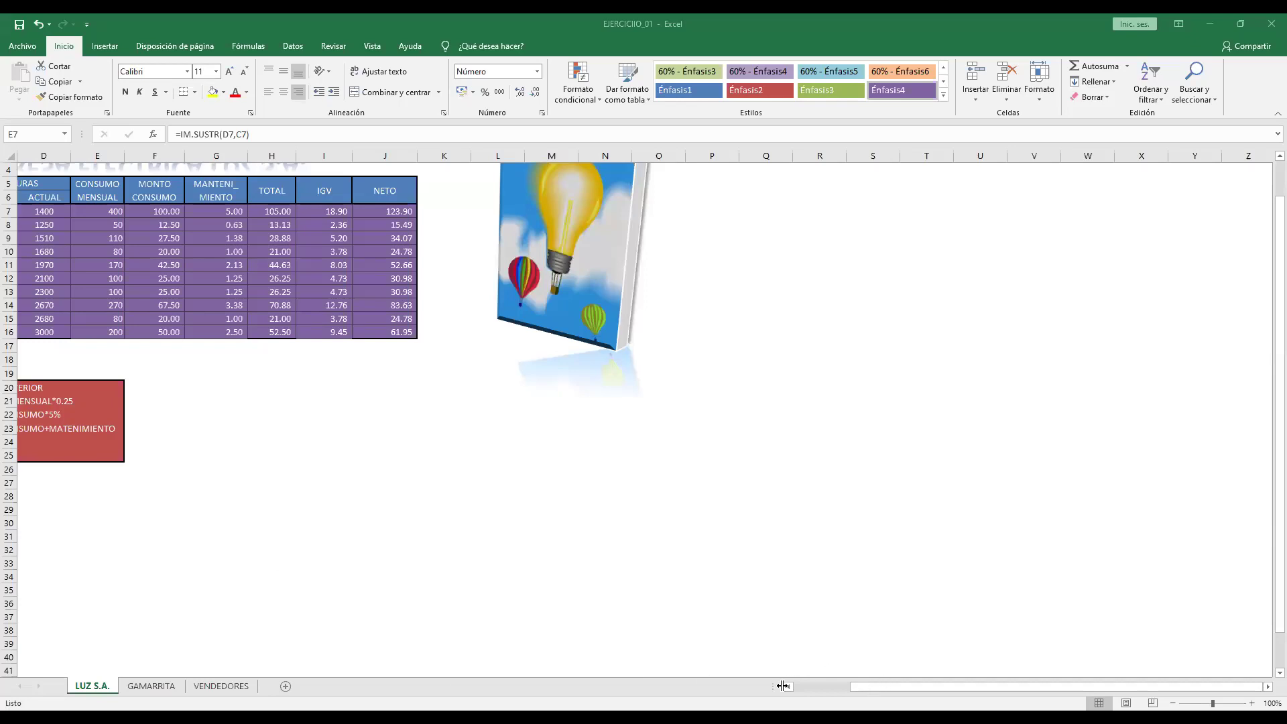
left_click_drag(858, 685, 798, 685)
scroll(365, 635, "up", 1)
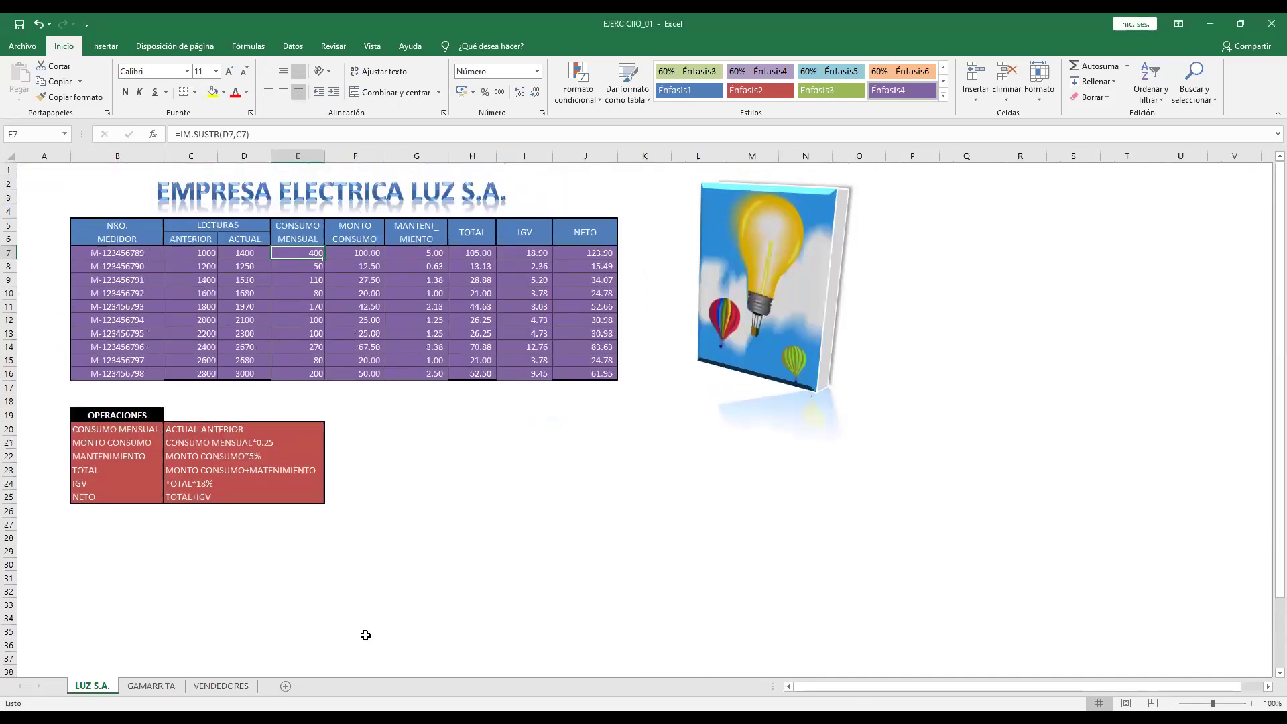
left_click(152, 687)
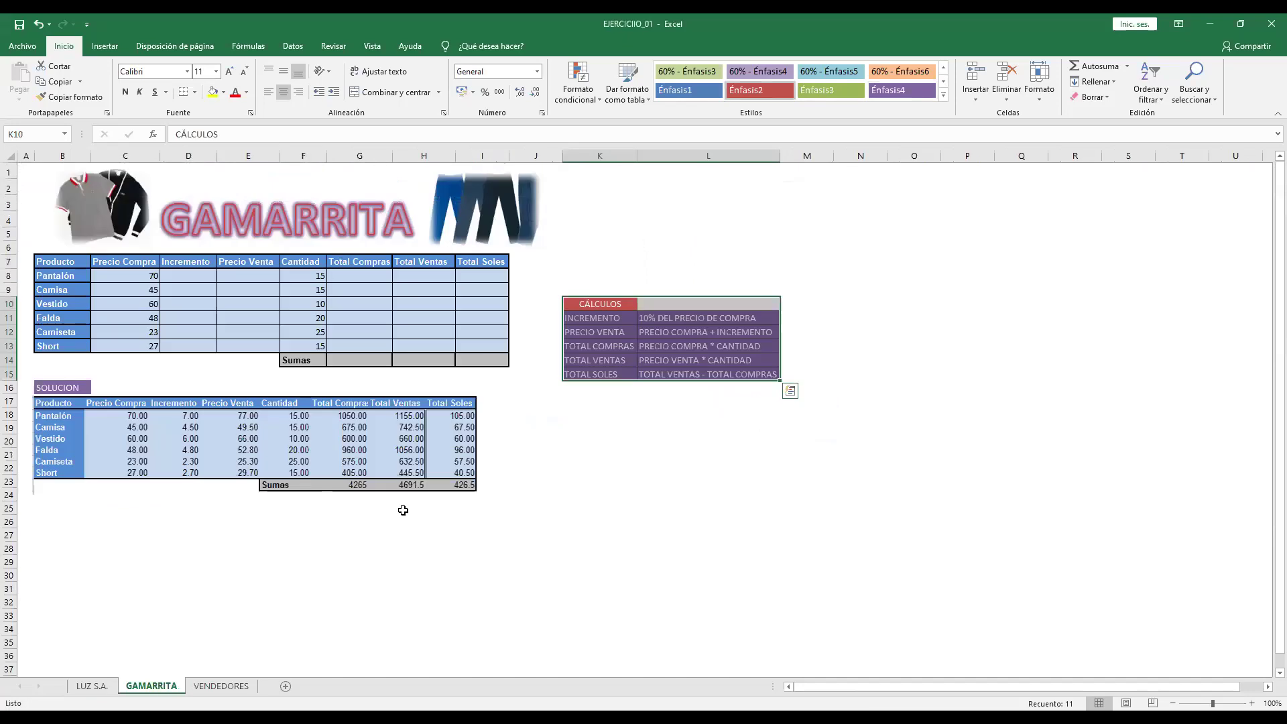
Step: Give the product table's Precio Compra and Cantidad values (C8:I13) two-decimal accounting format
scroll(338, 513, "up", 1, "ctrl")
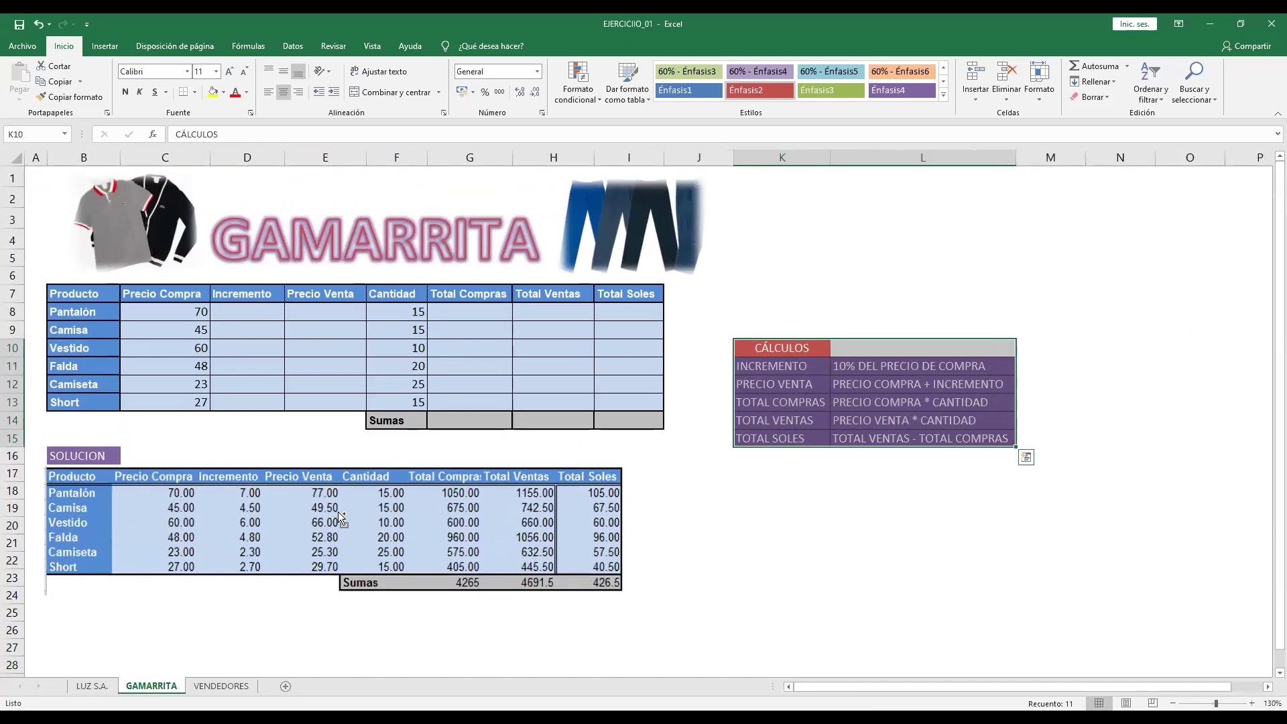
scroll(337, 512, "up", 1, "ctrl")
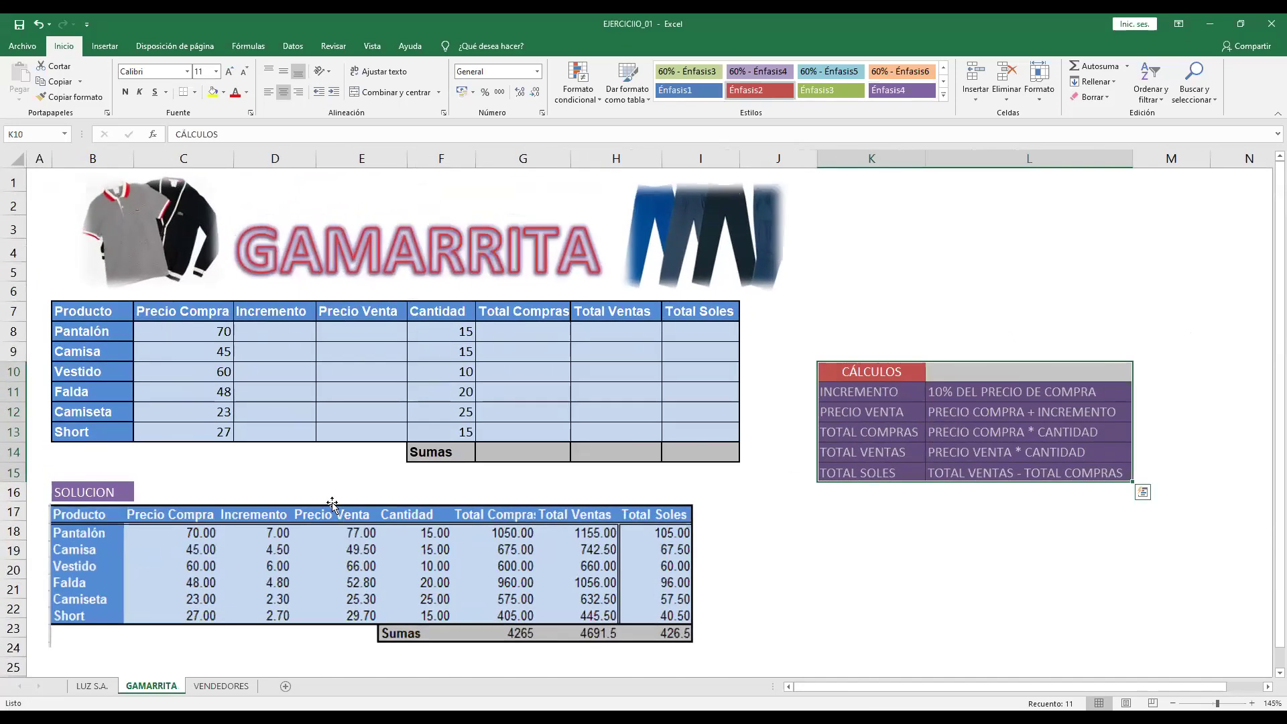
left_click(318, 513)
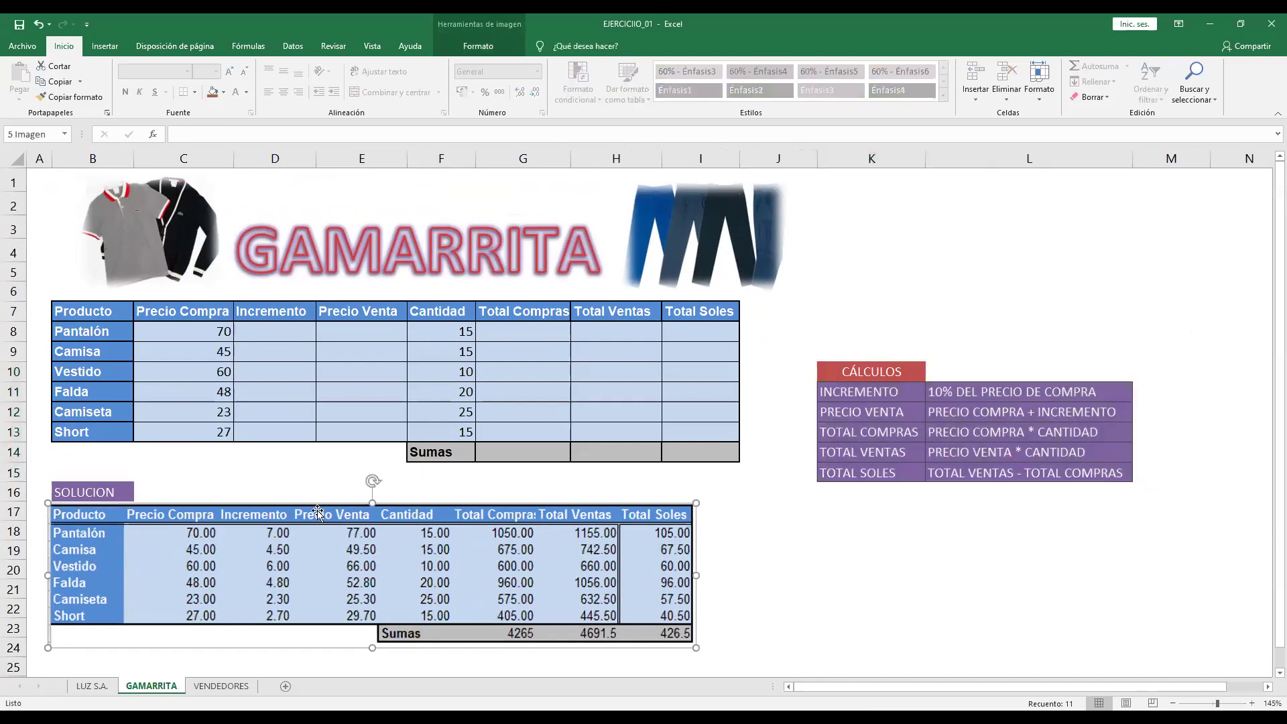
scroll(318, 514, "down", 1)
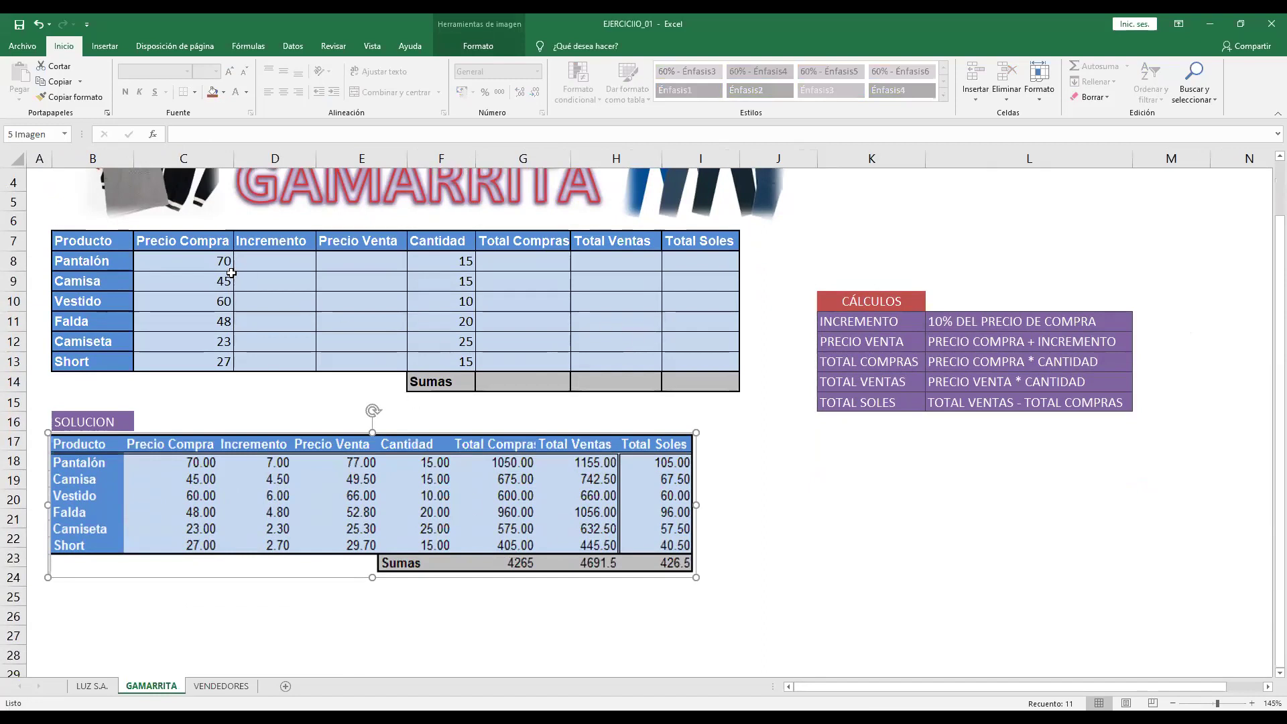
left_click_drag(205, 265, 679, 354)
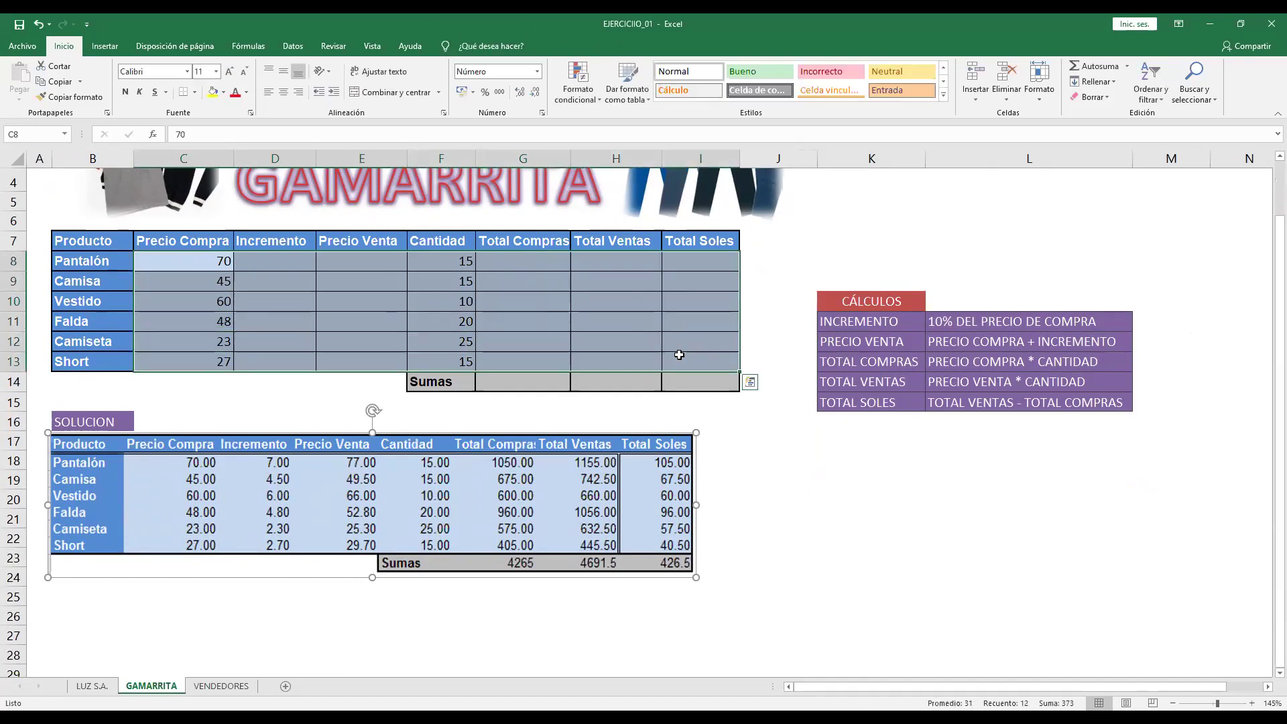
left_click(500, 93)
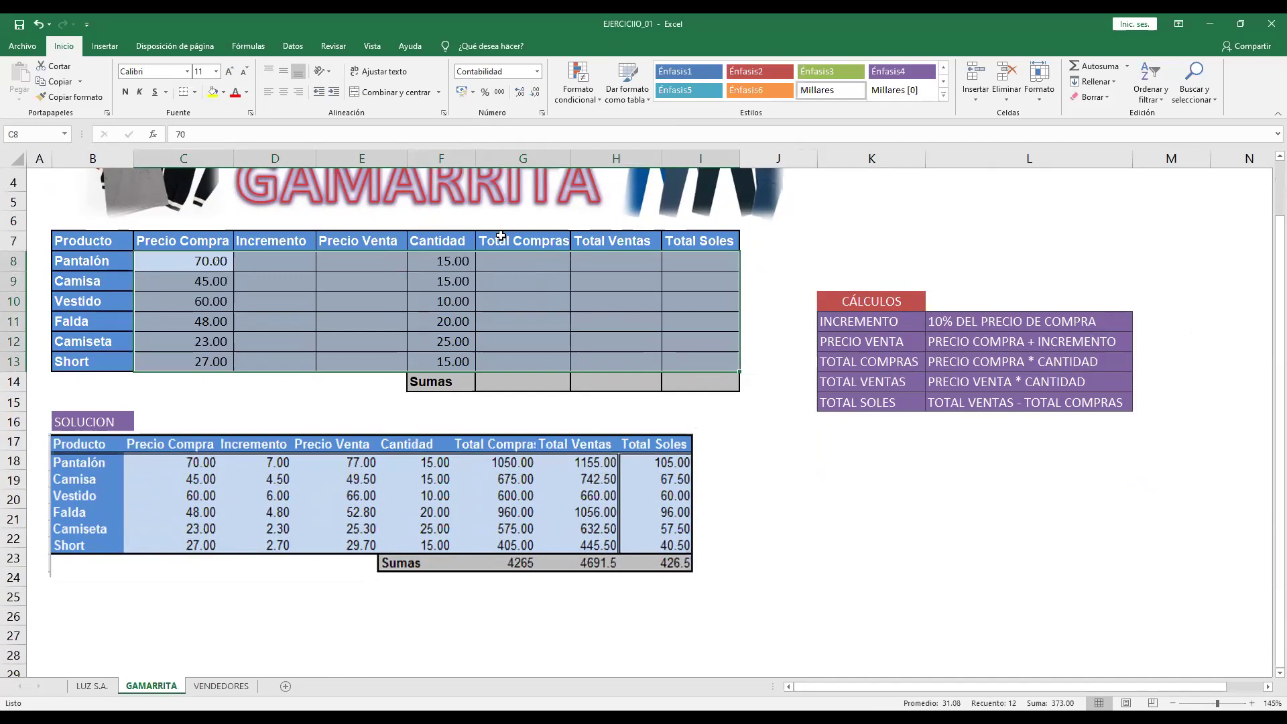
left_click(647, 285)
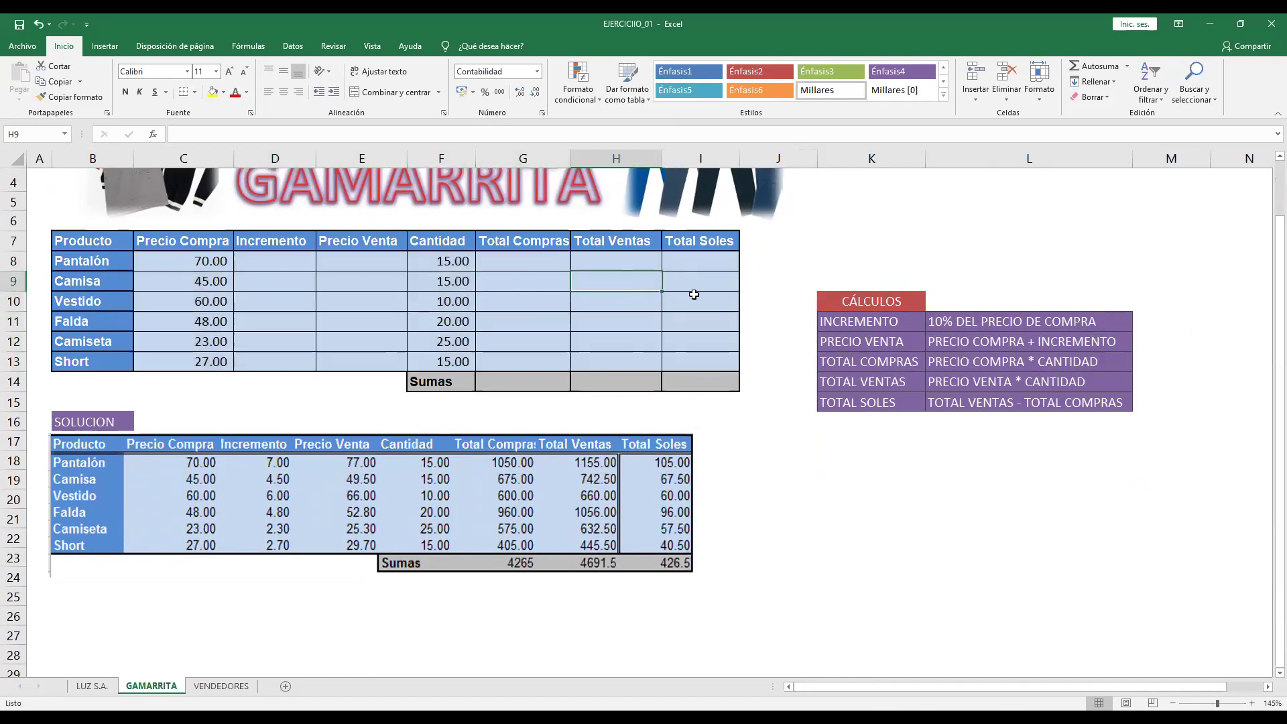
left_click(762, 241)
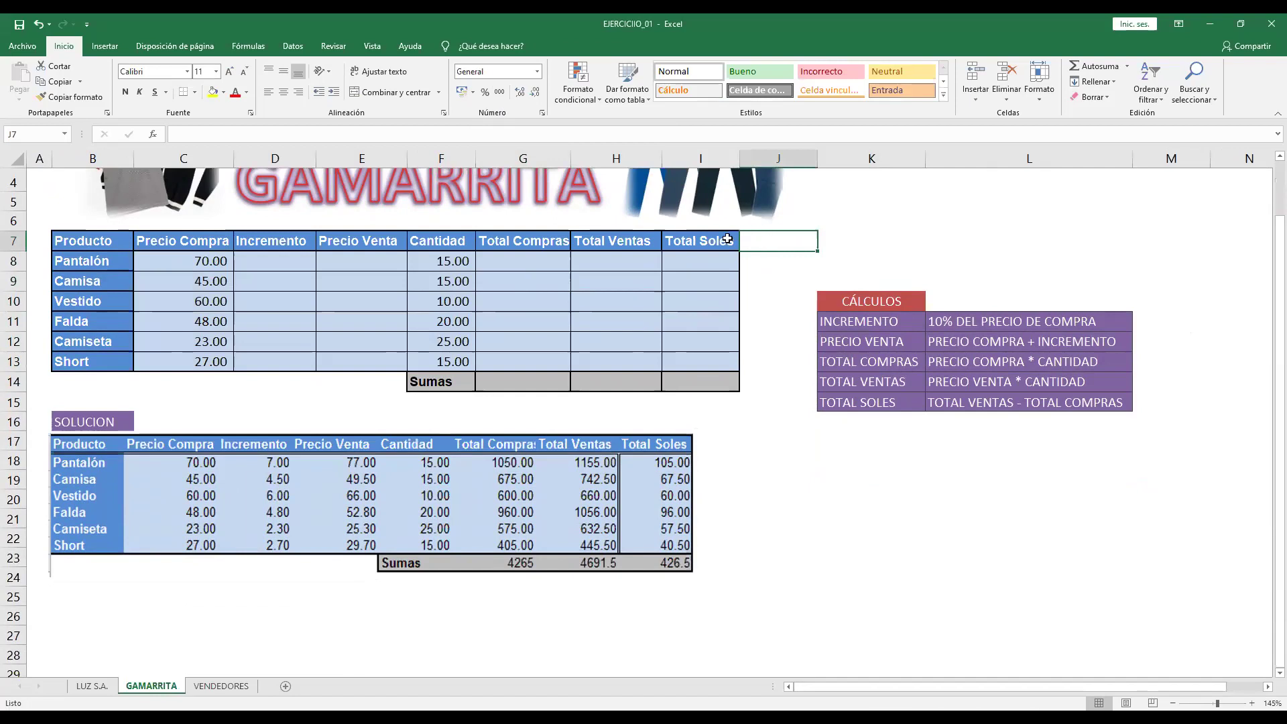
left_click_drag(193, 261, 691, 363)
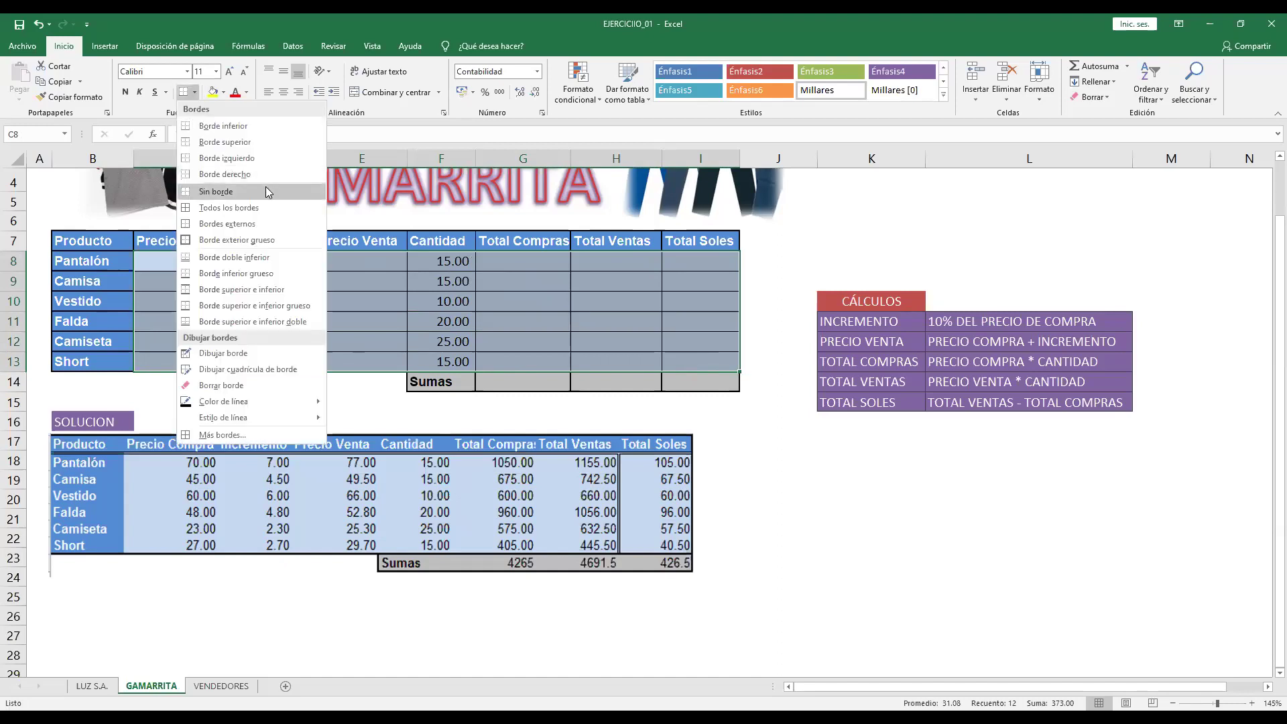
Step: Remove all borders from C8:I13, then select Total Soles and pick a border line style
left_click(266, 189)
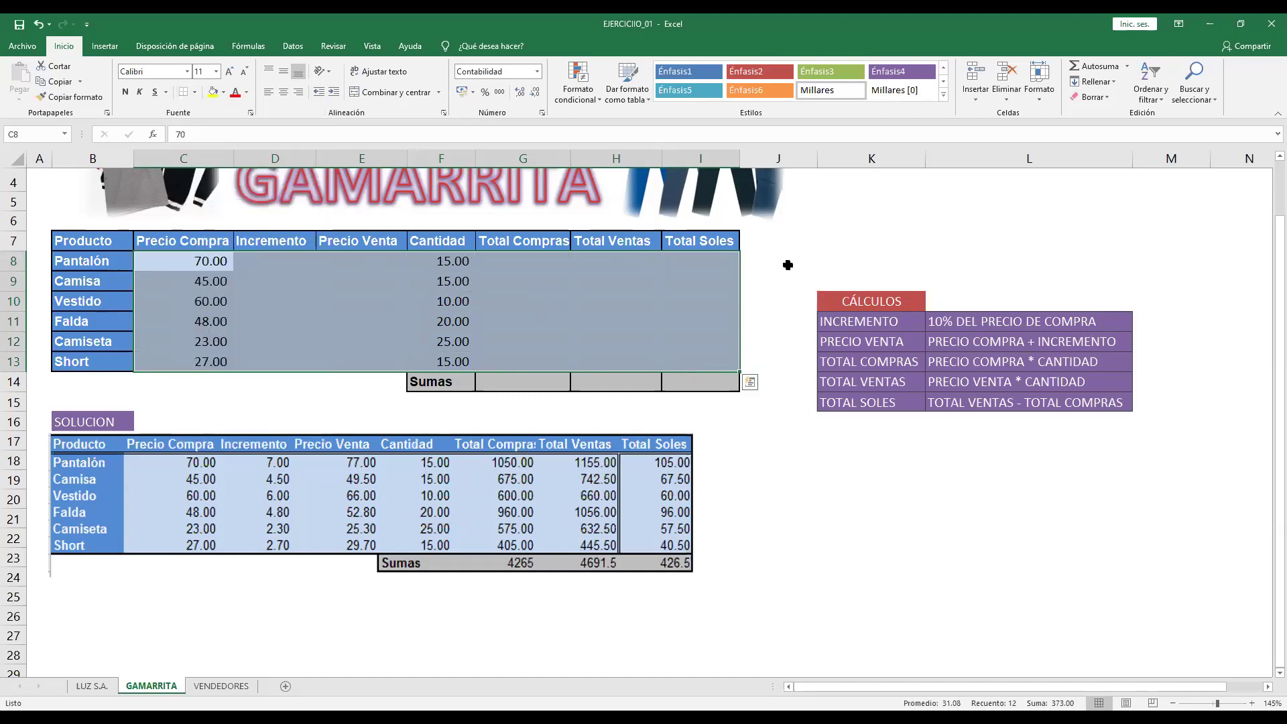
left_click(777, 248)
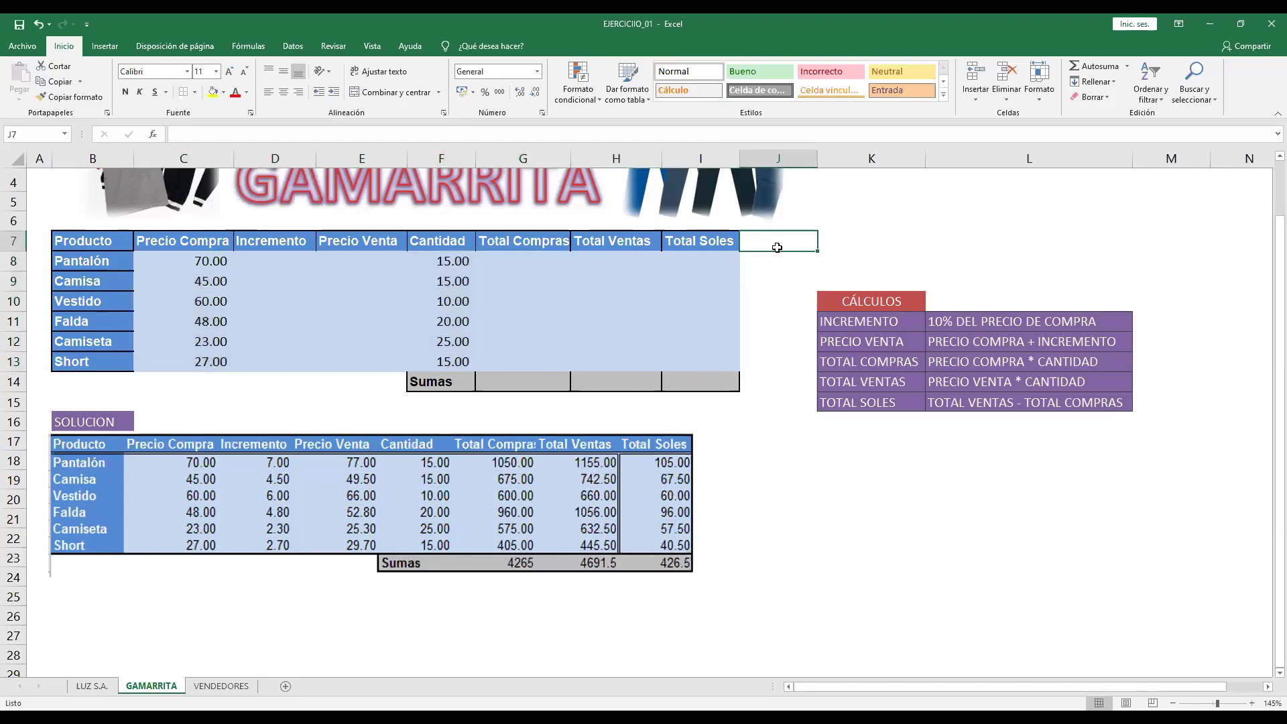
left_click(698, 274)
left_click_drag(698, 275, 697, 362)
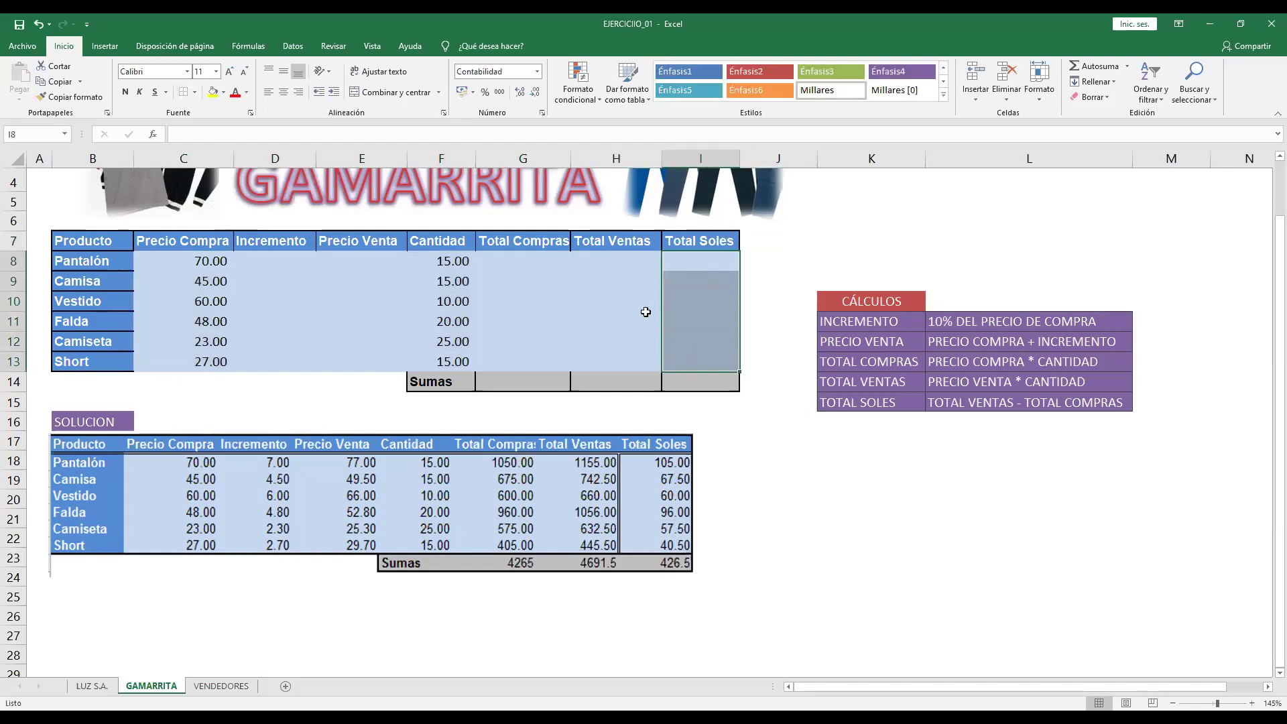
left_click(195, 94)
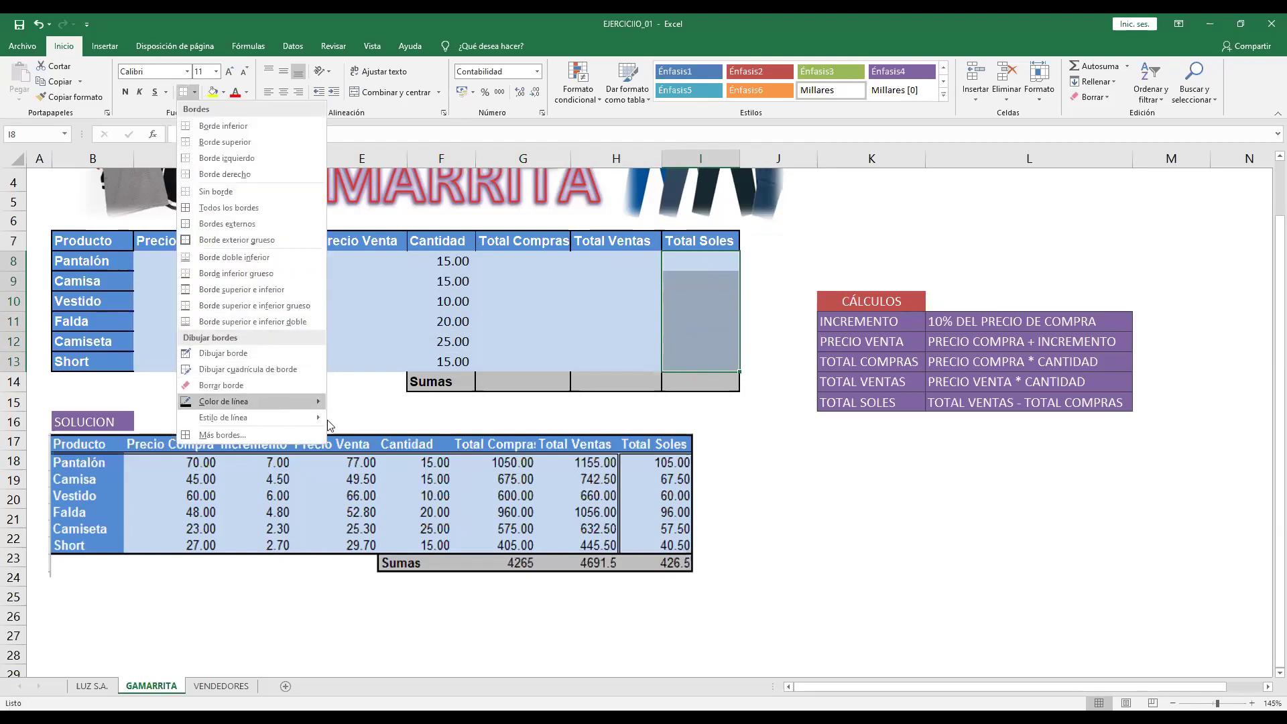
mouse_move(251, 417)
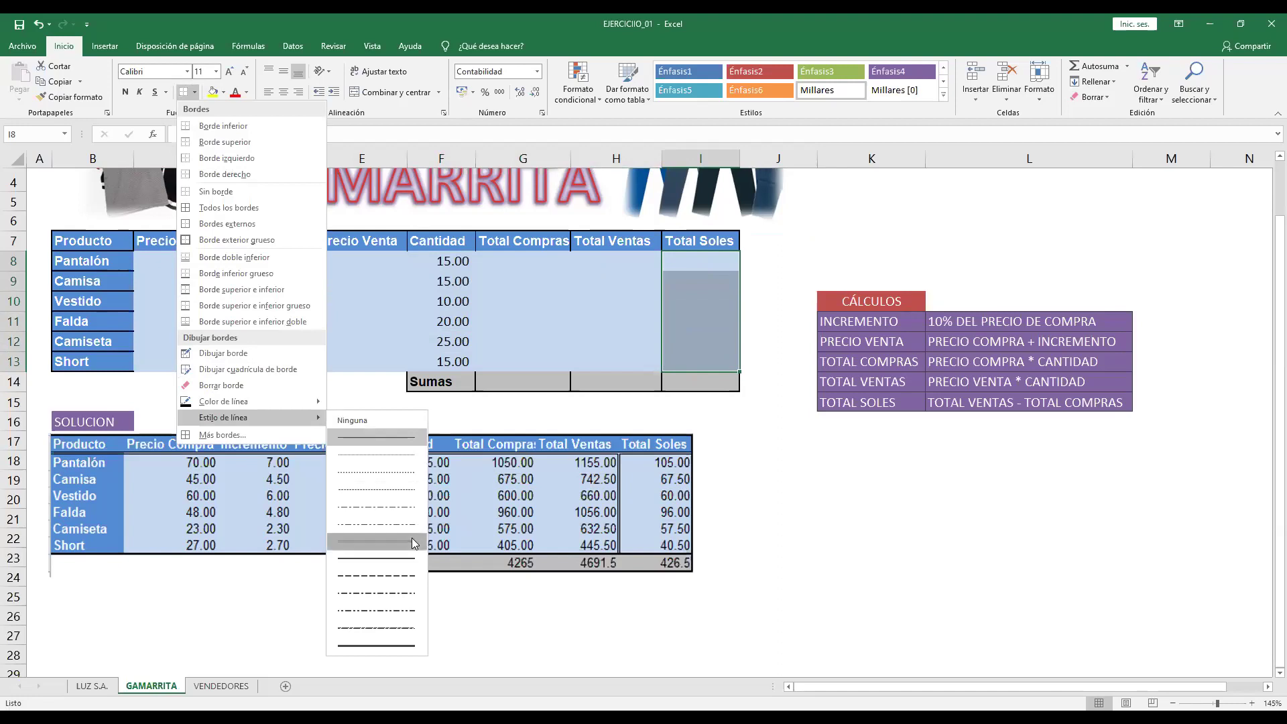
left_click(412, 538)
Step: Draw border lines around the Total Soles column, under the header row and along row 13
left_click_drag(665, 259, 665, 354)
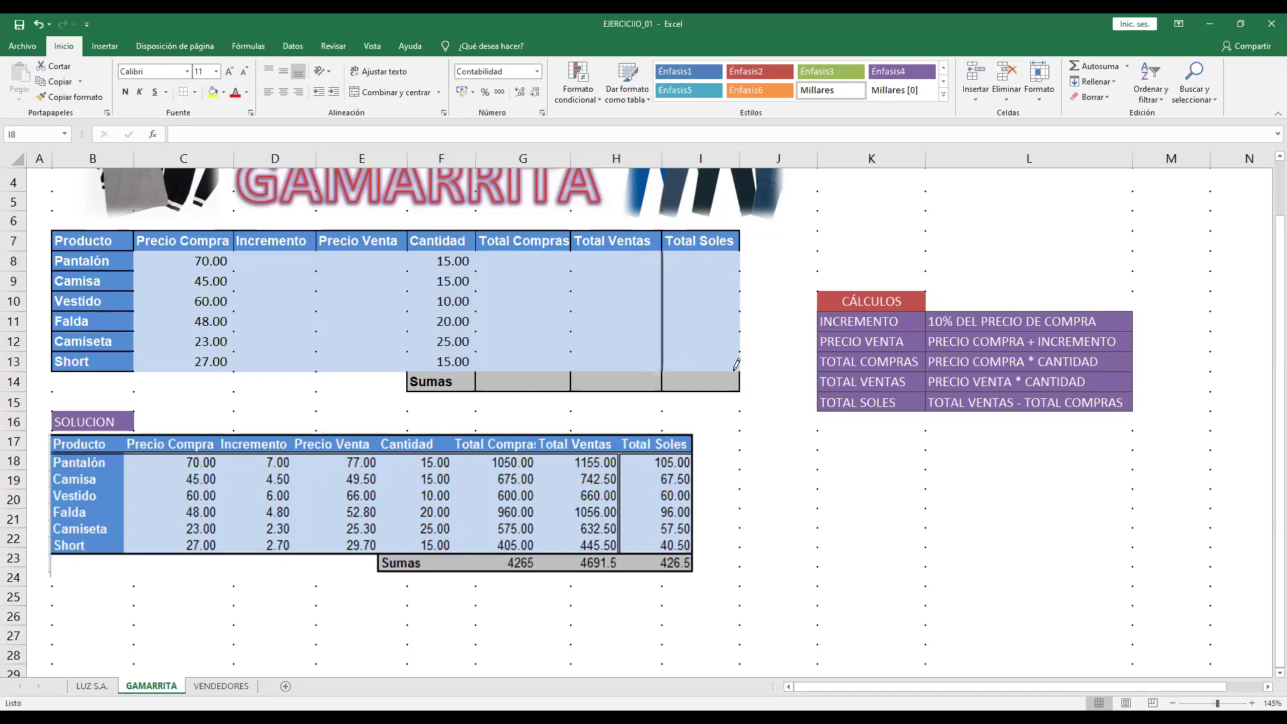
left_click_drag(737, 364, 216, 362)
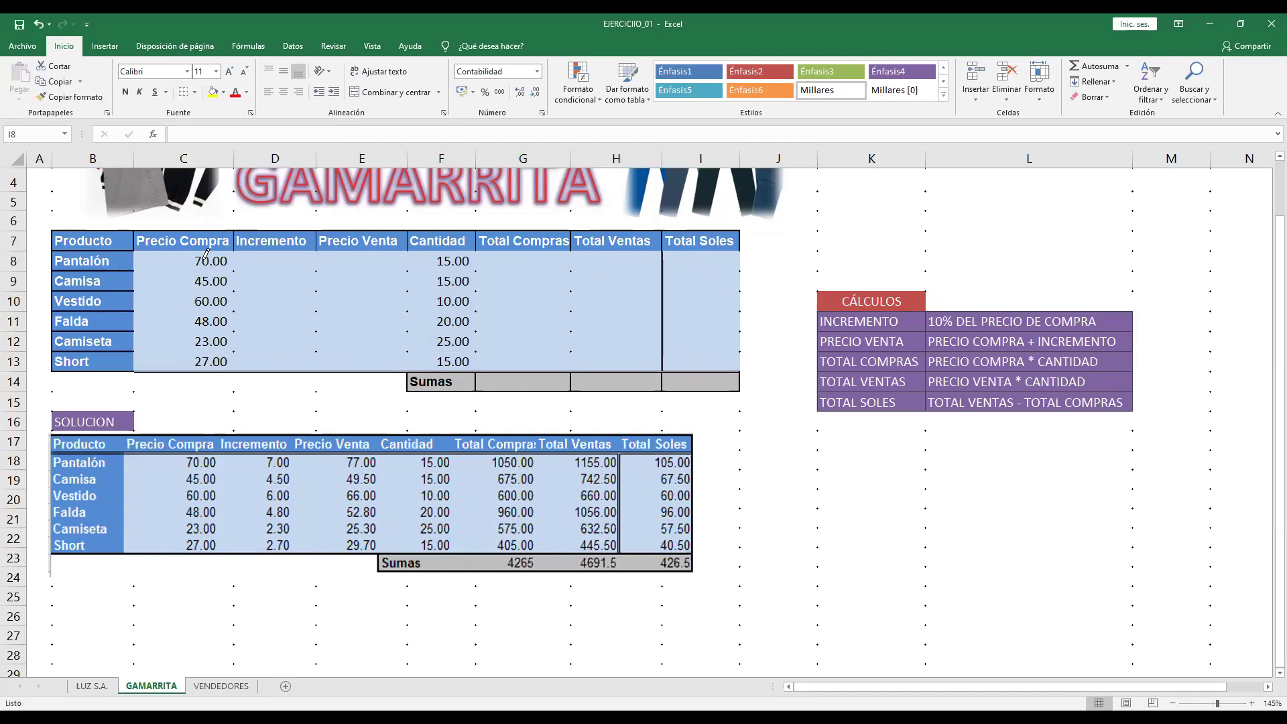
left_click_drag(121, 249, 737, 252)
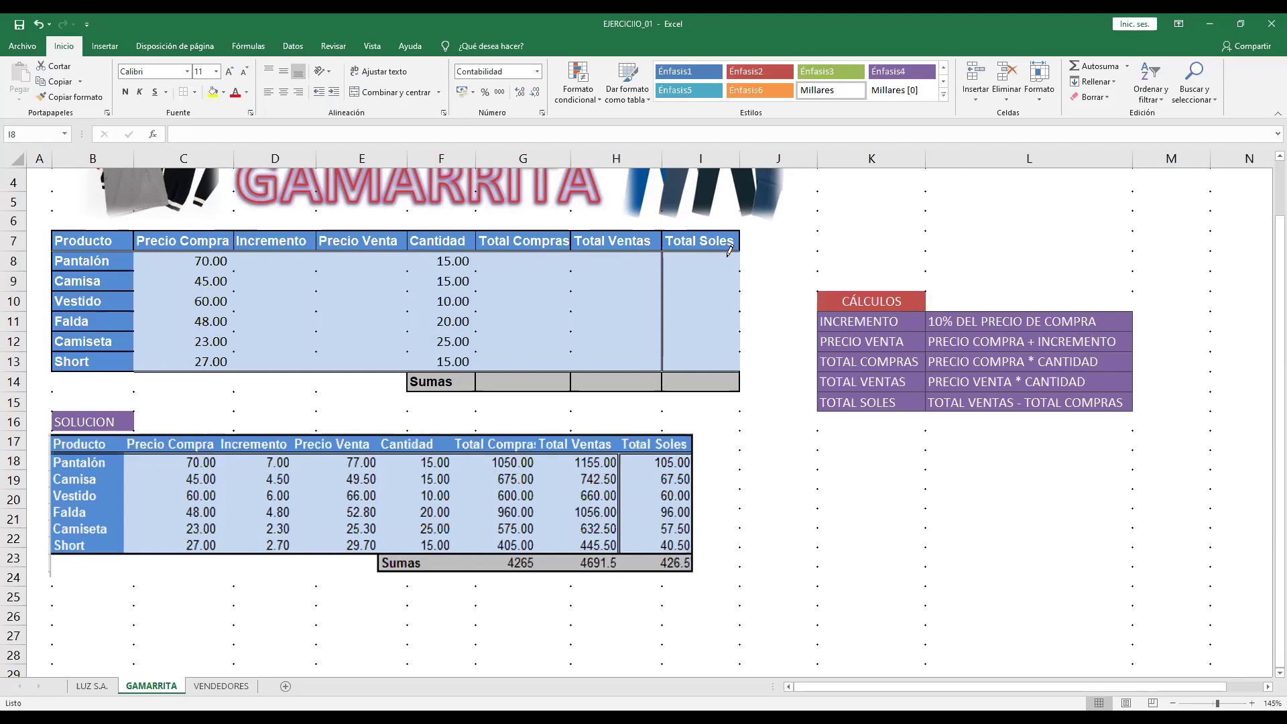
left_click_drag(740, 252, 737, 355)
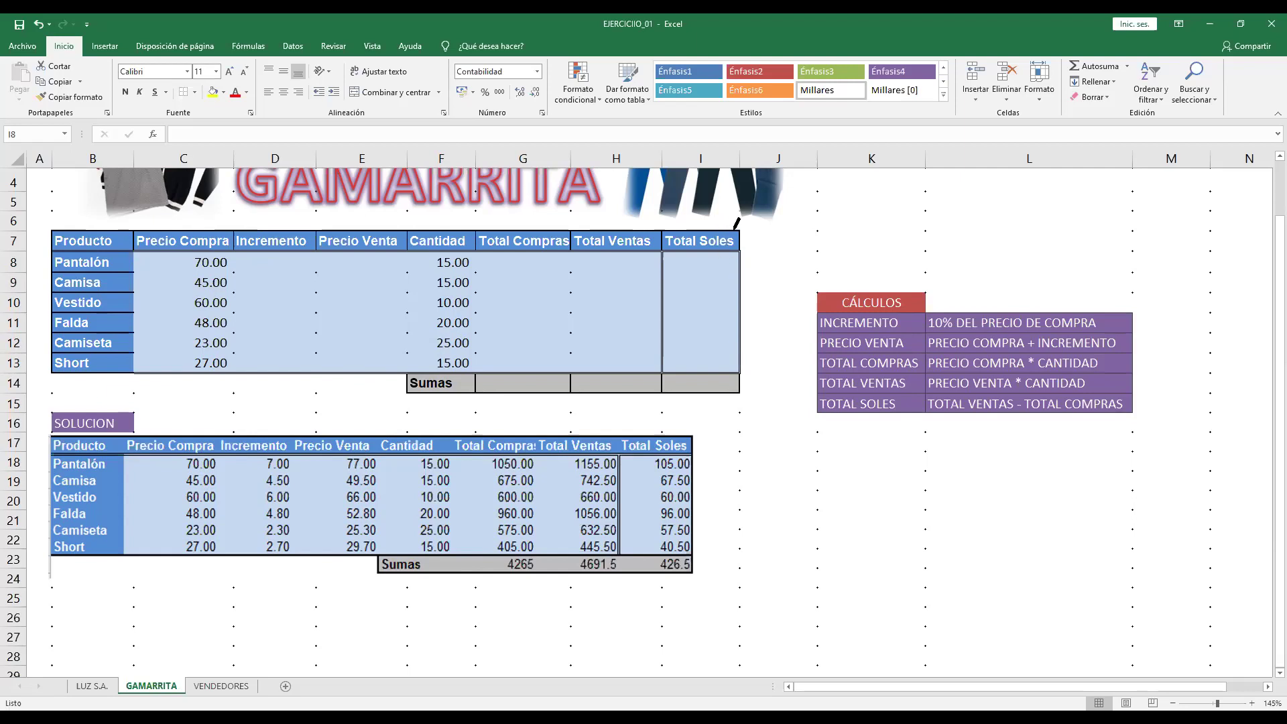
mouse_move(740, 231)
left_mouse_down()
mouse_move(109, 218)
mouse_move(66, 220)
mouse_move(53, 236)
left_mouse_up()
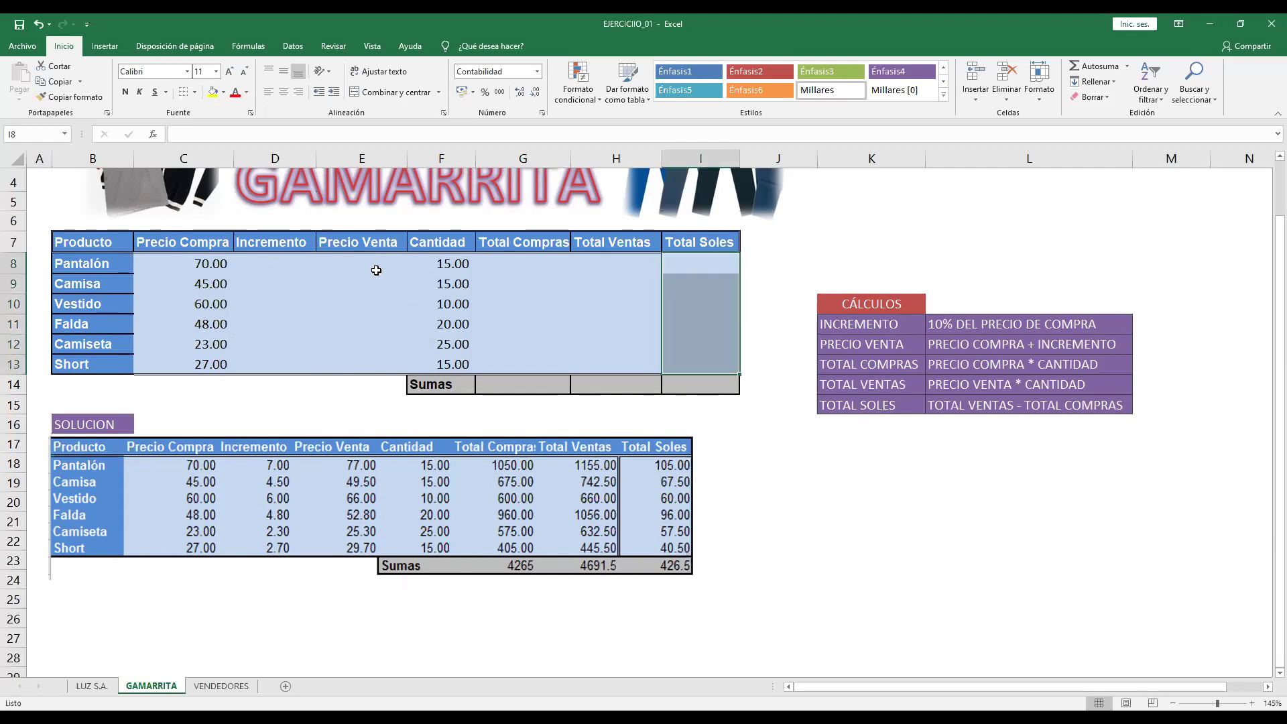
Step: Stop drawing borders and clear the existing borders from the product names B8:B13
left_click(388, 287)
left_click_drag(127, 268, 119, 362)
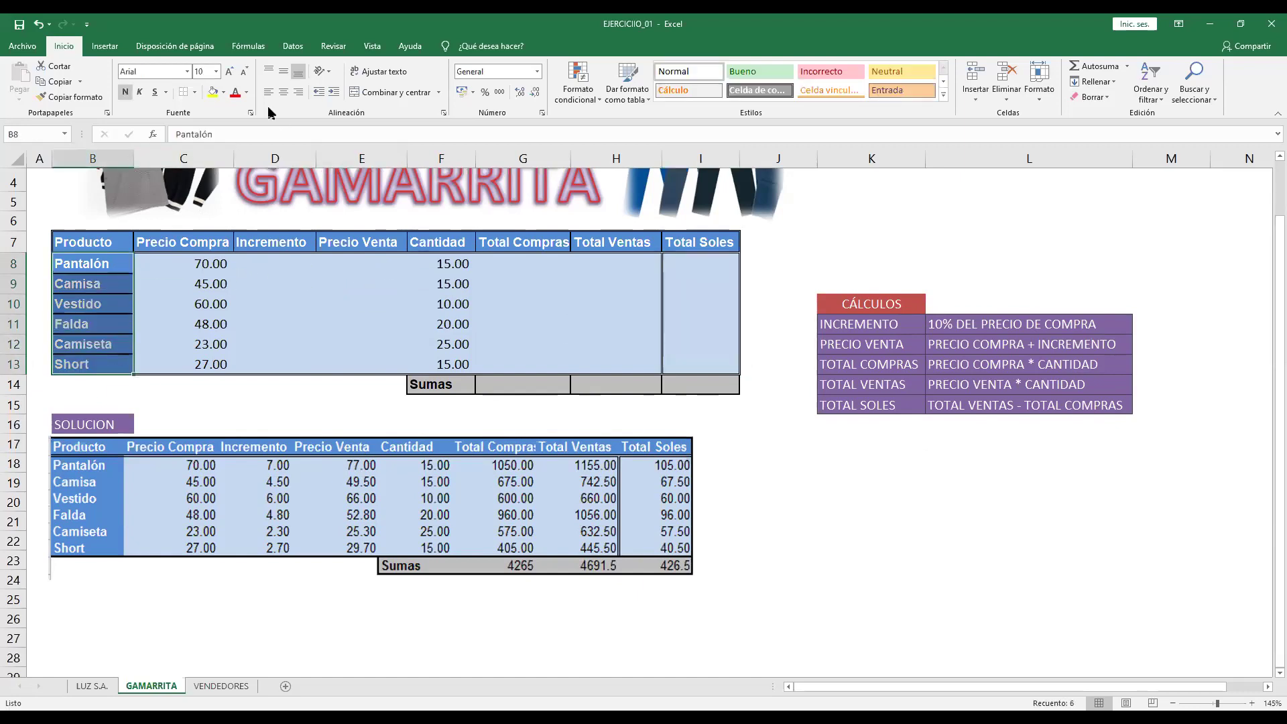
left_click(194, 92)
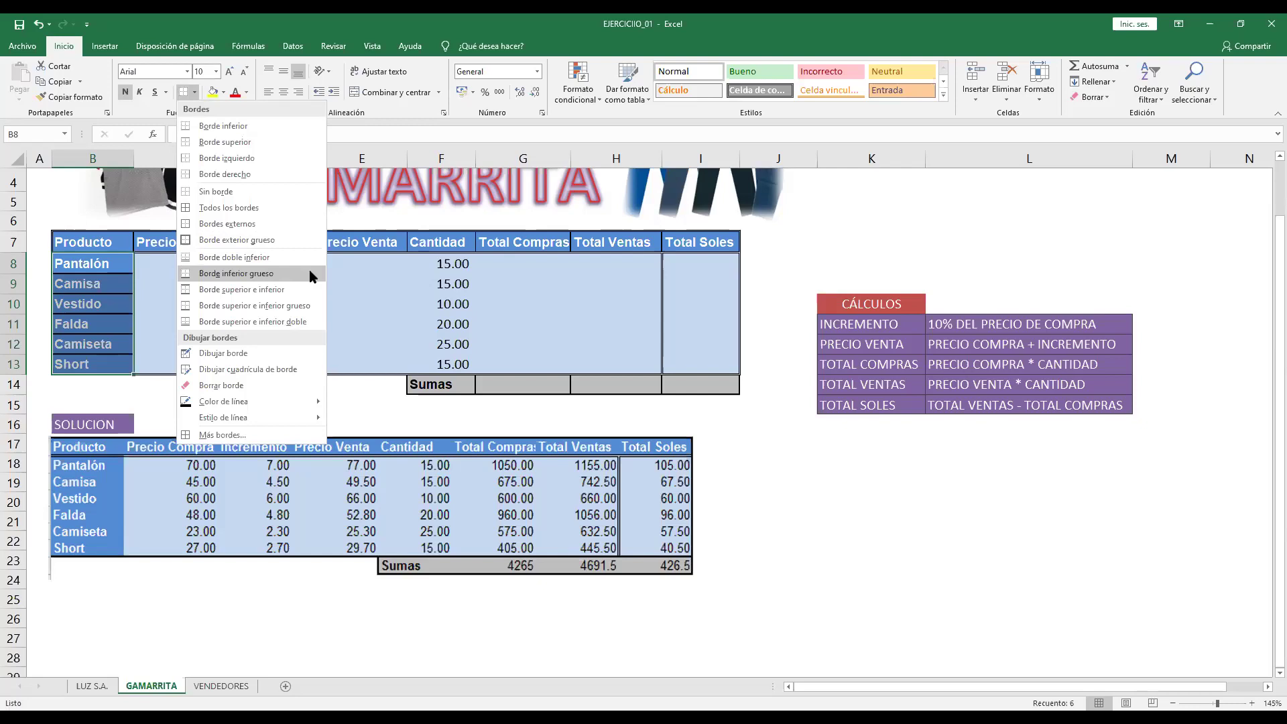
left_click(305, 193)
left_click(296, 302)
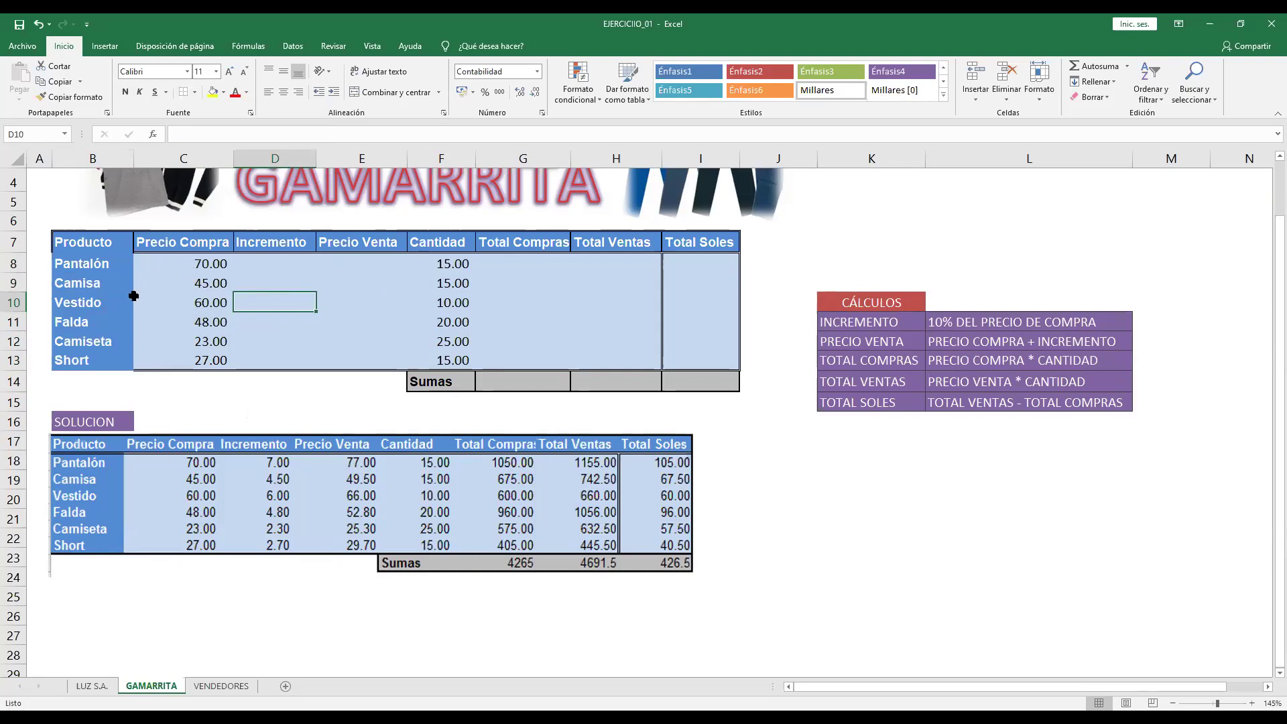
Step: Reselect B8:B13 and give the product name cells a border in the chosen line style
left_click_drag(146, 355, 151, 375)
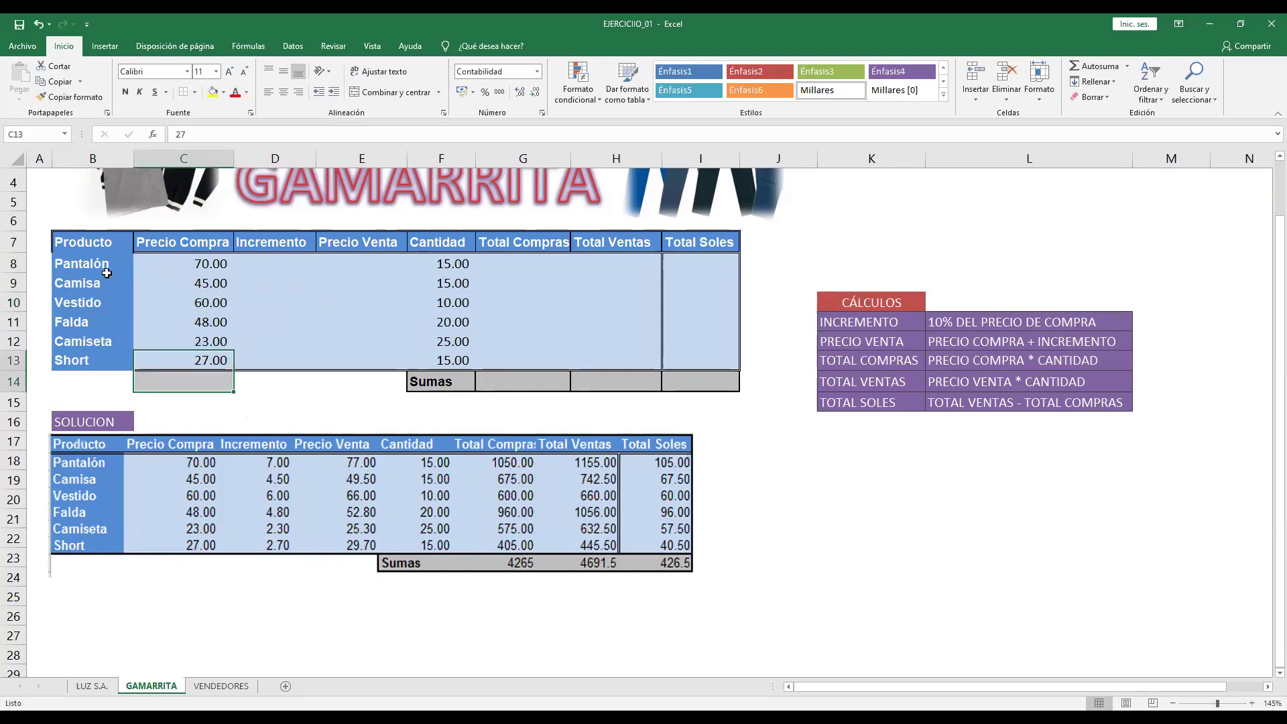
left_click_drag(106, 273, 110, 359)
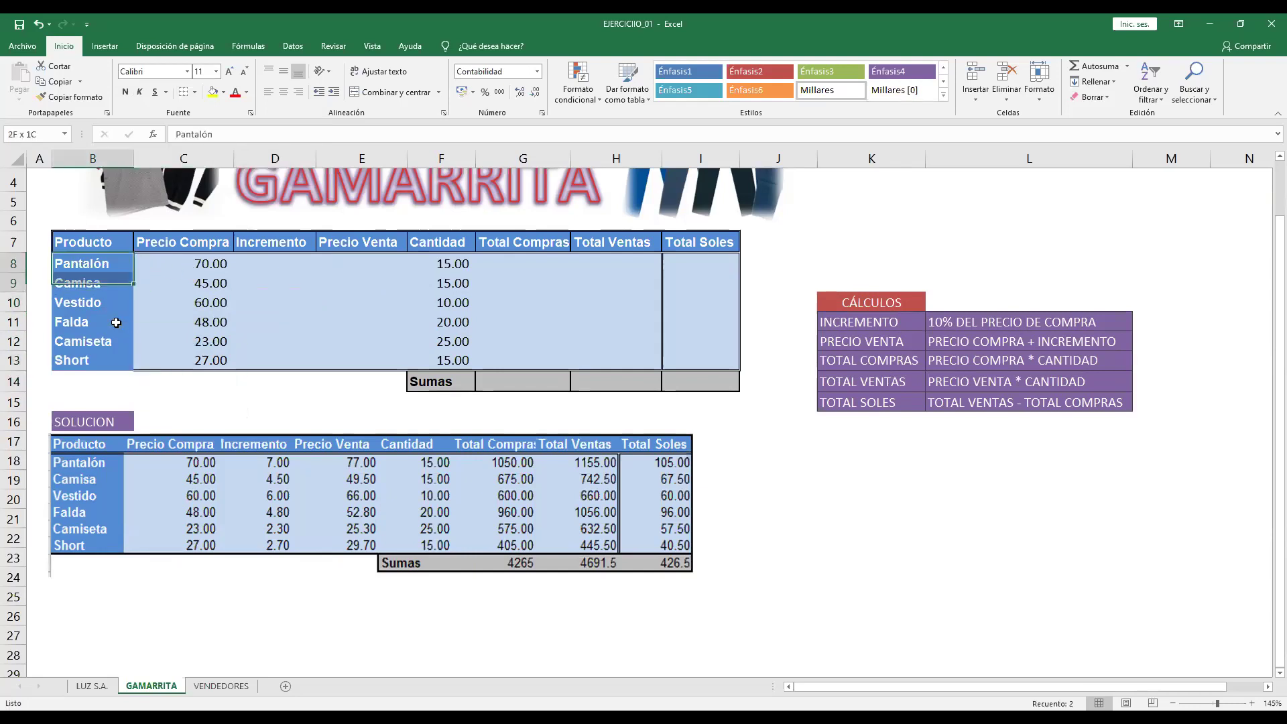
left_click(194, 93)
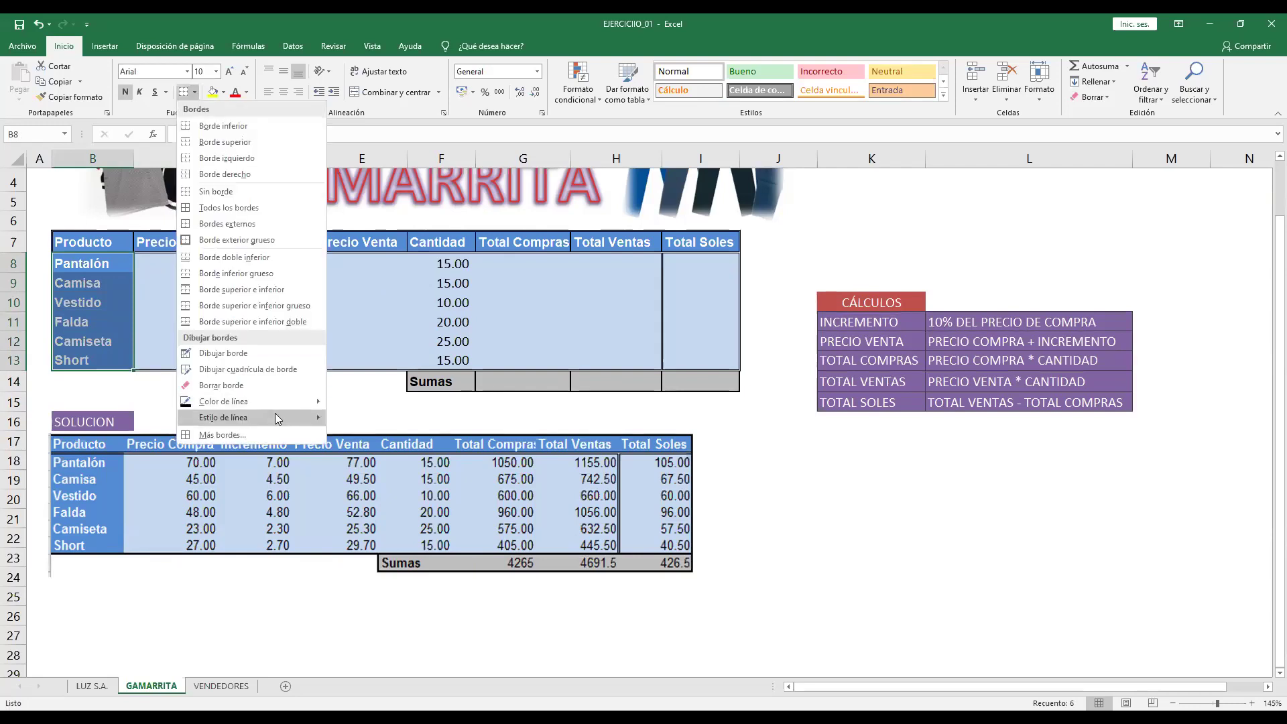
mouse_move(224, 417)
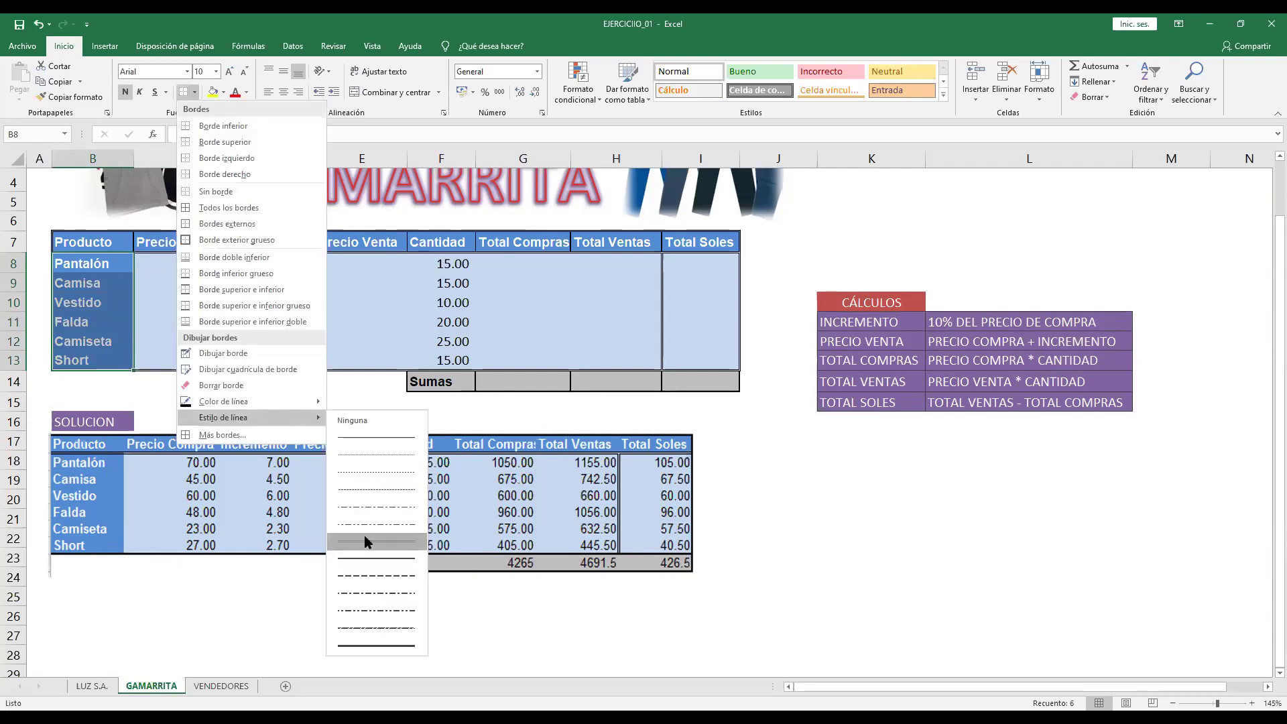
left_click(367, 542)
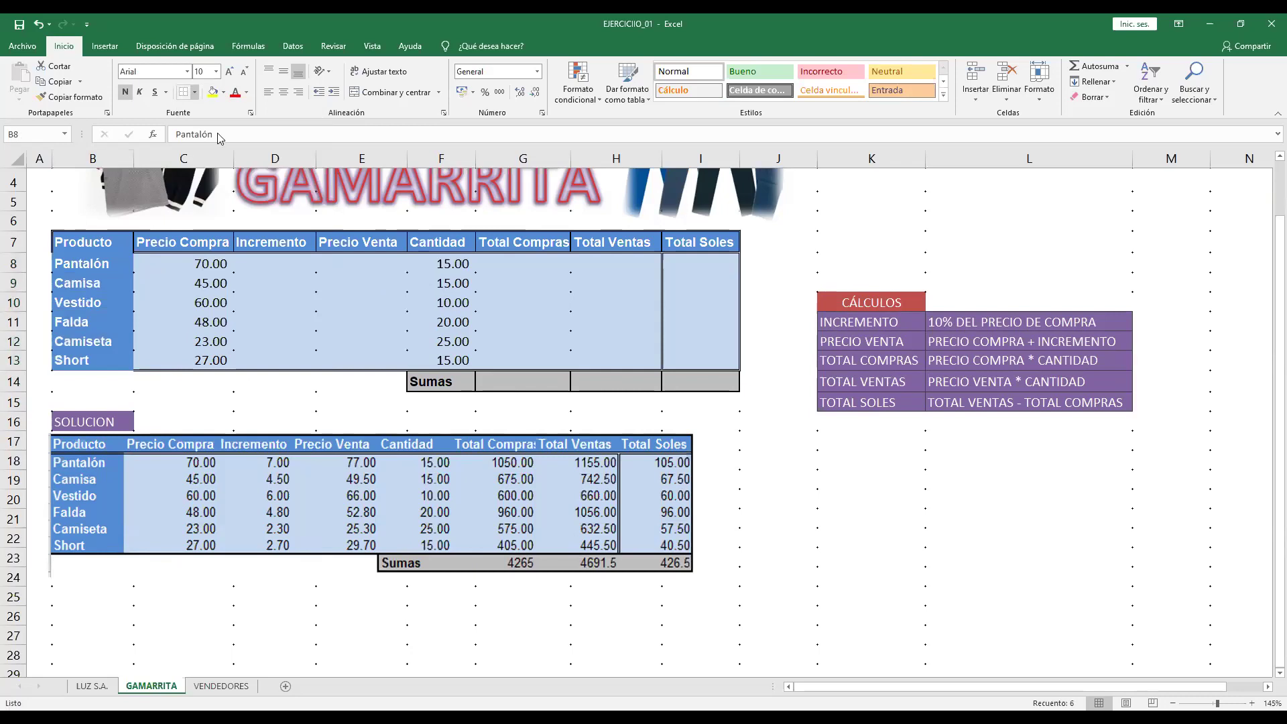
left_click(194, 93)
left_click(274, 222)
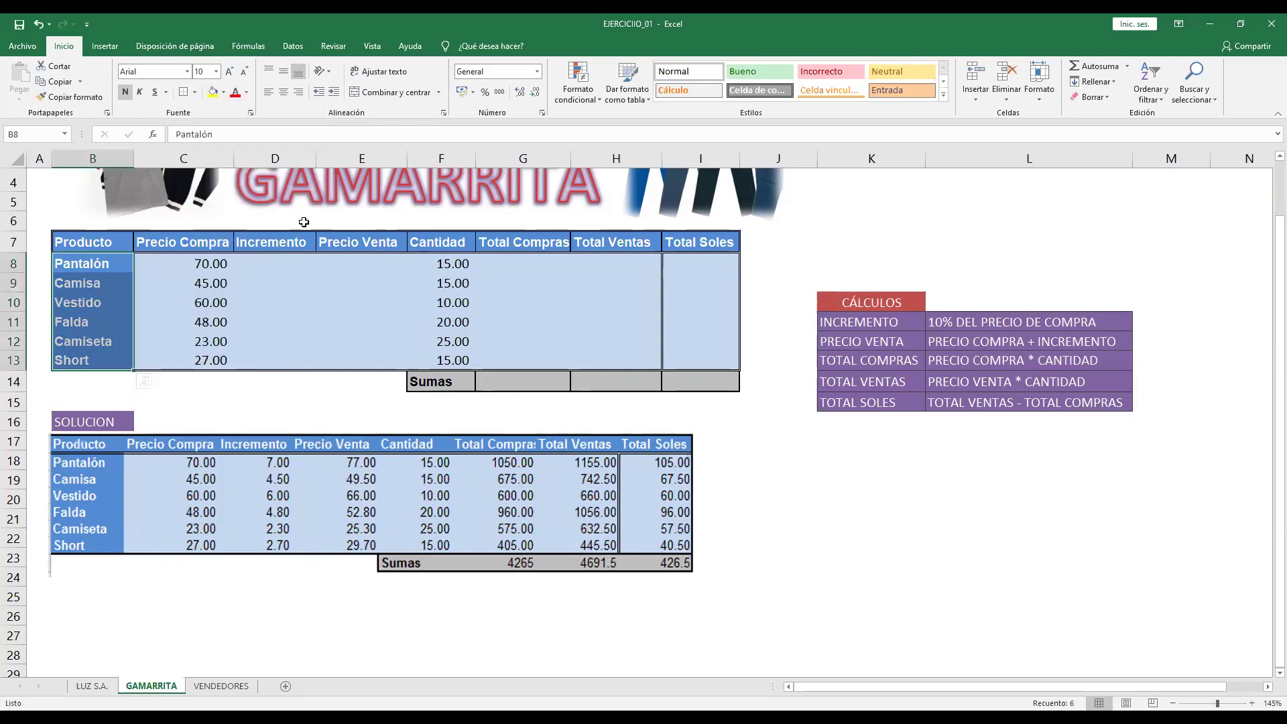
left_click(417, 214)
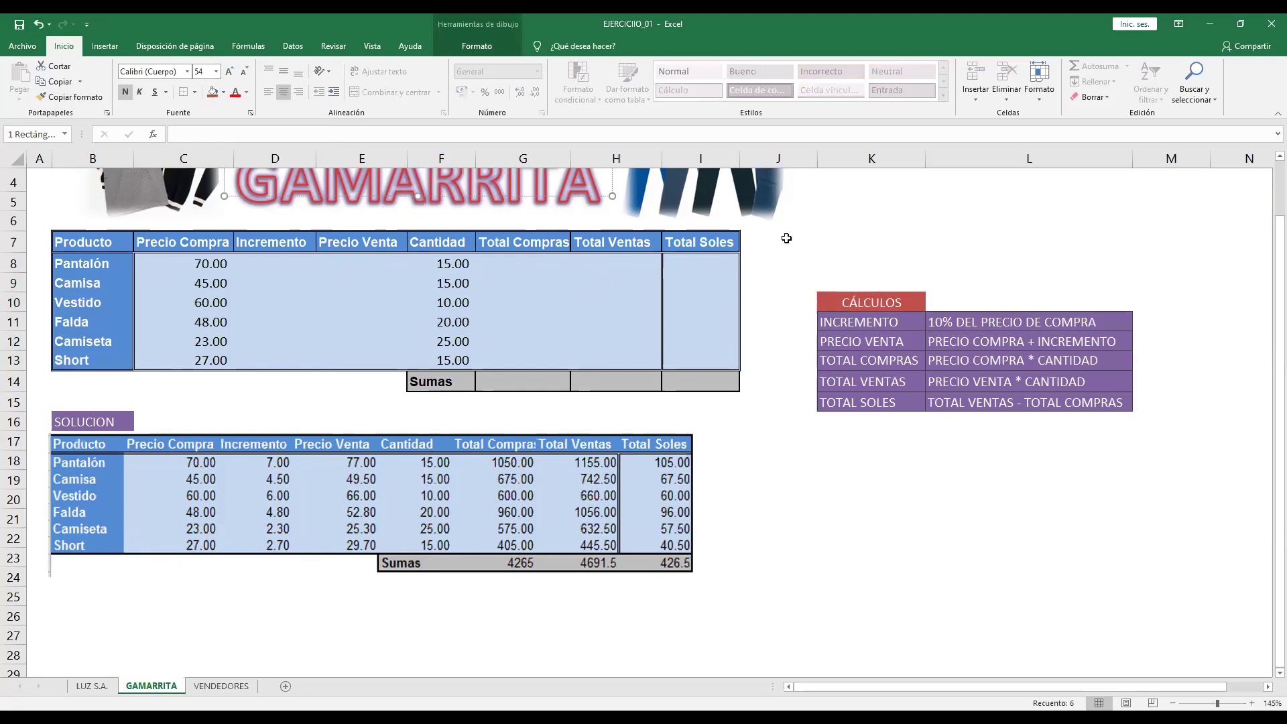
left_click(786, 231)
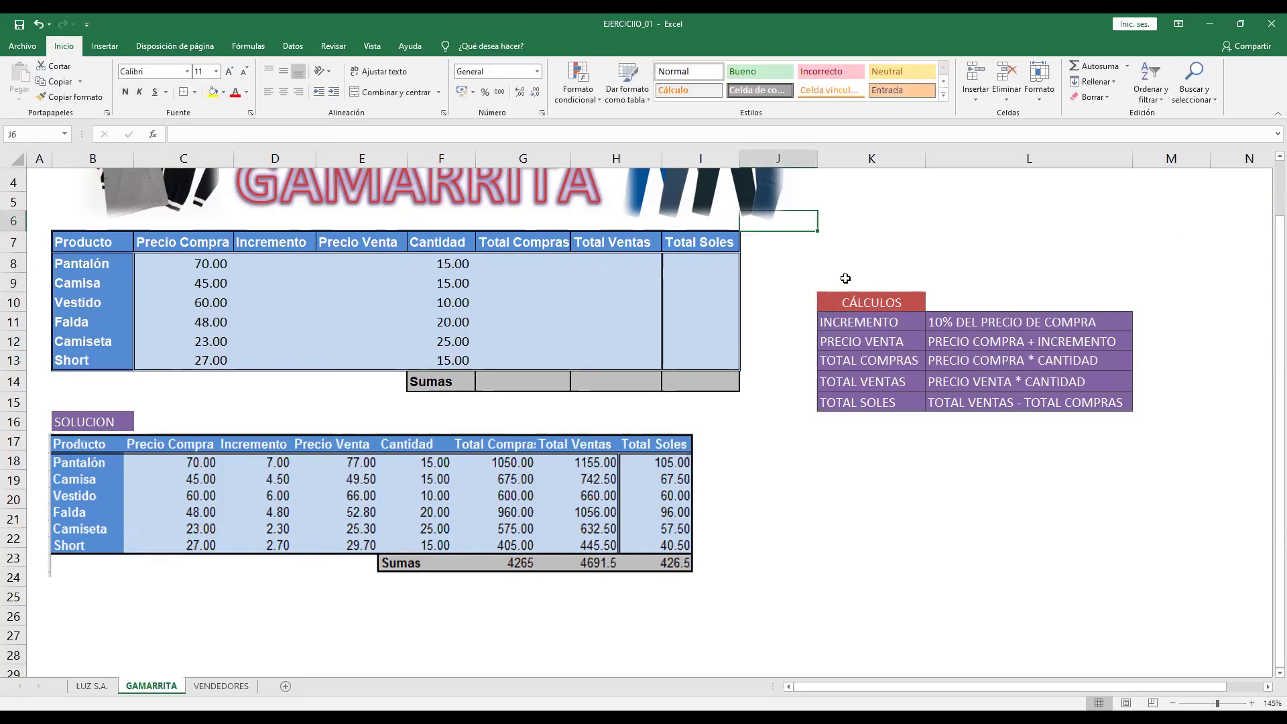
scroll(563, 298, "up", 1, "ctrl")
Step: Enter =C8*10% in D8 for the Pantalón Incremento (7.00)
scroll(567, 319, "down", 1)
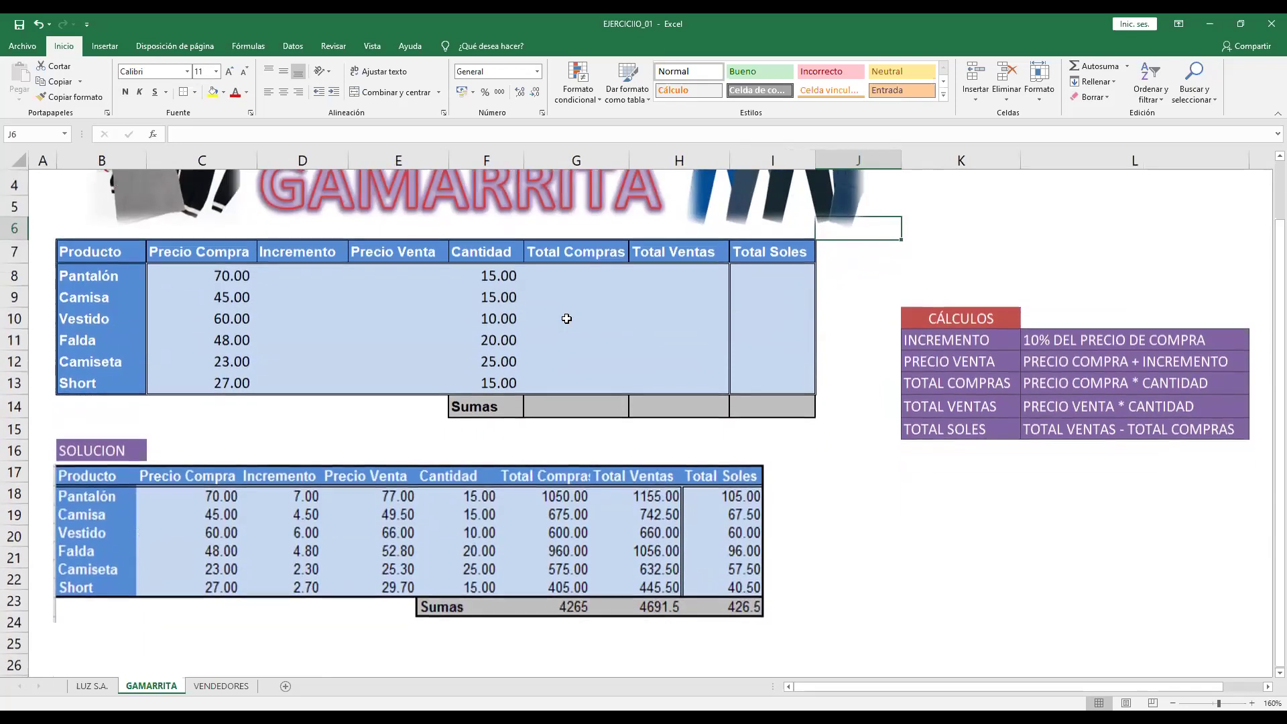
left_click(349, 273)
left_click(301, 269)
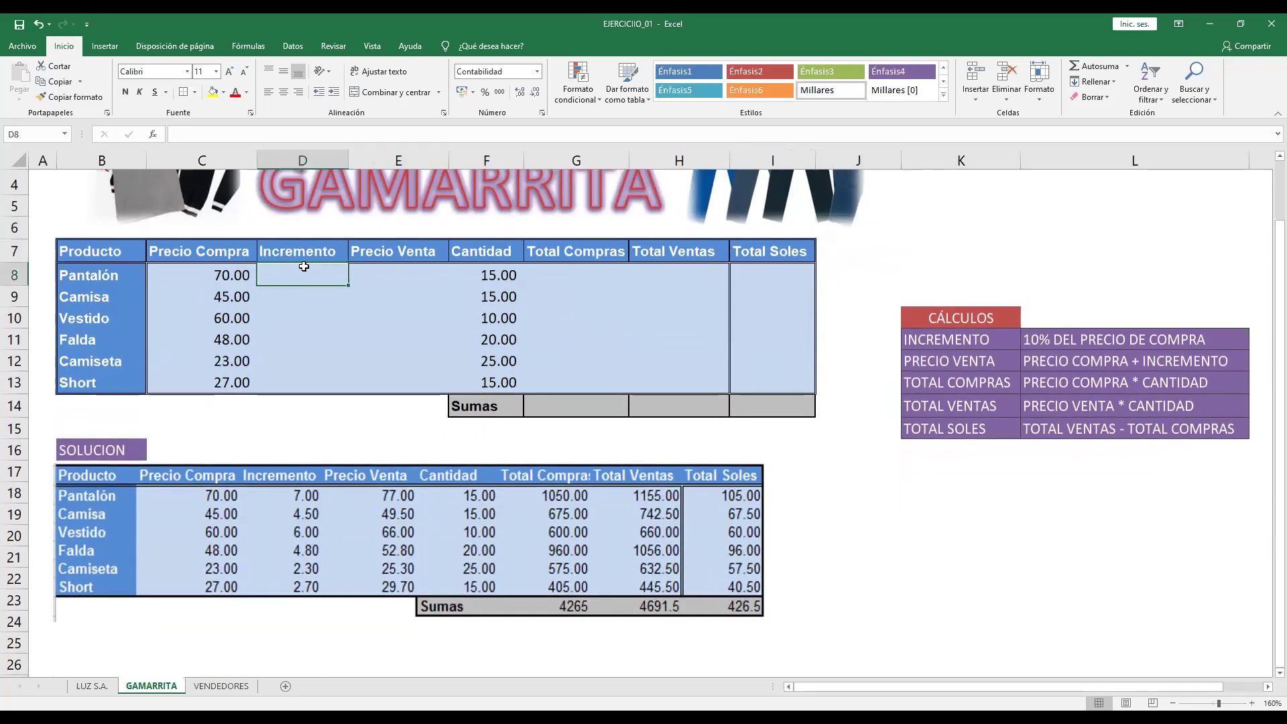
type("=")
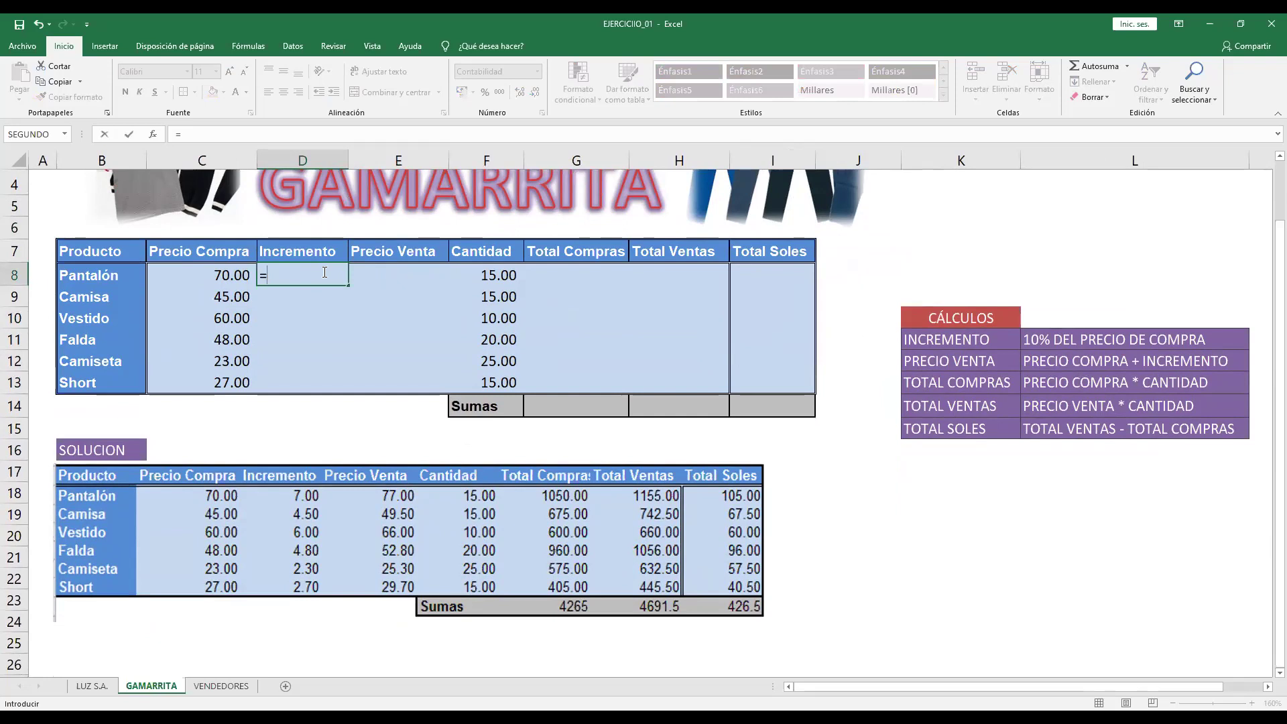
left_click(236, 267)
type("*10%")
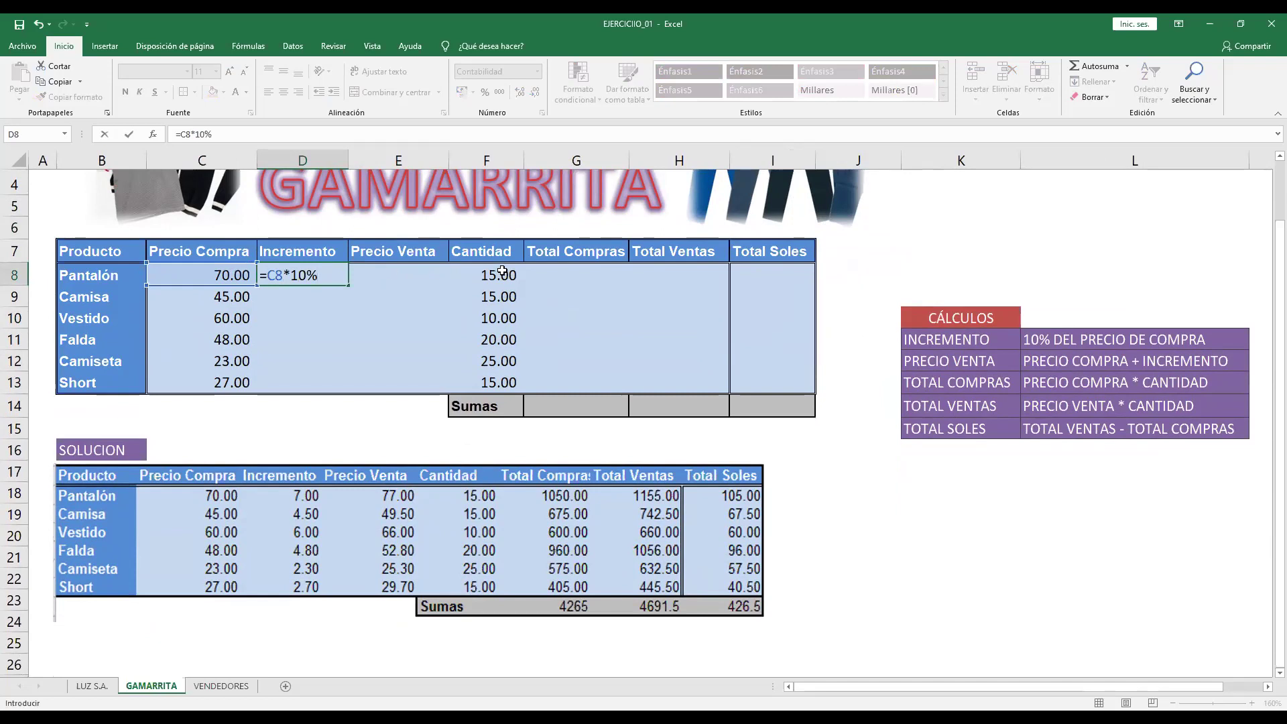
key("Return")
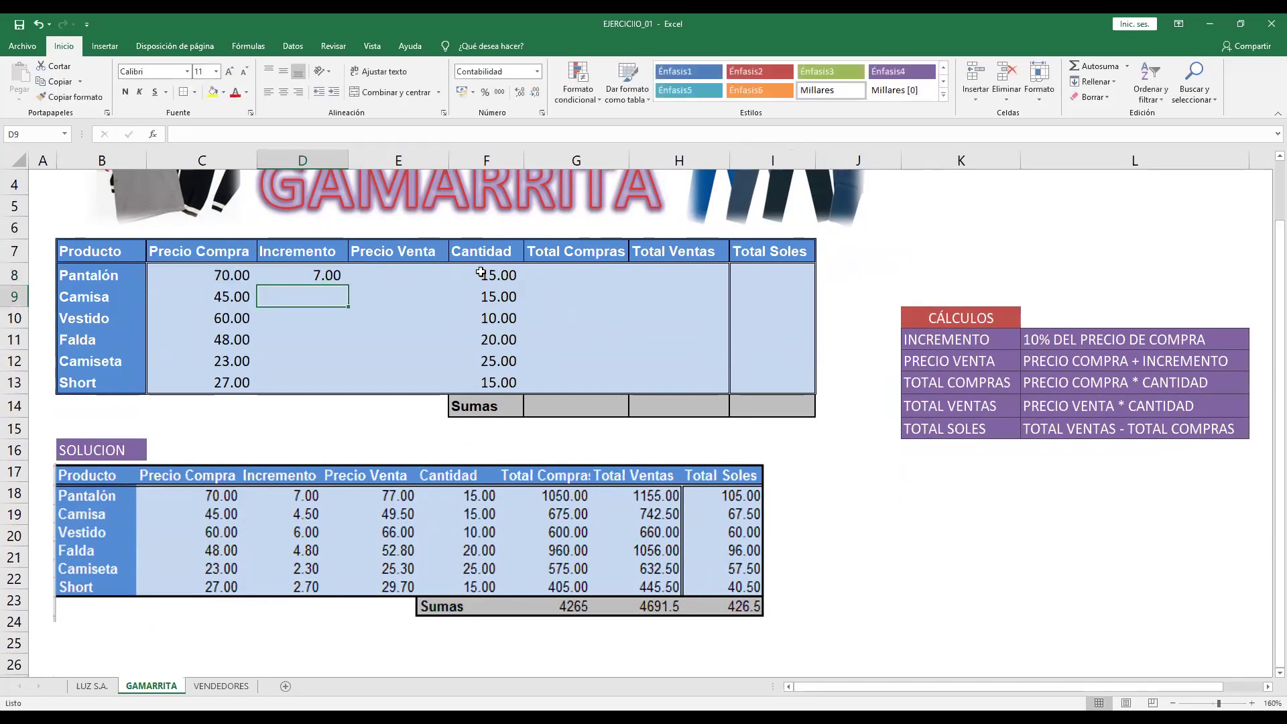
Step: Enter =SUMA(C8,D8) in E8 for the Precio Venta (77.00)
left_click(435, 275)
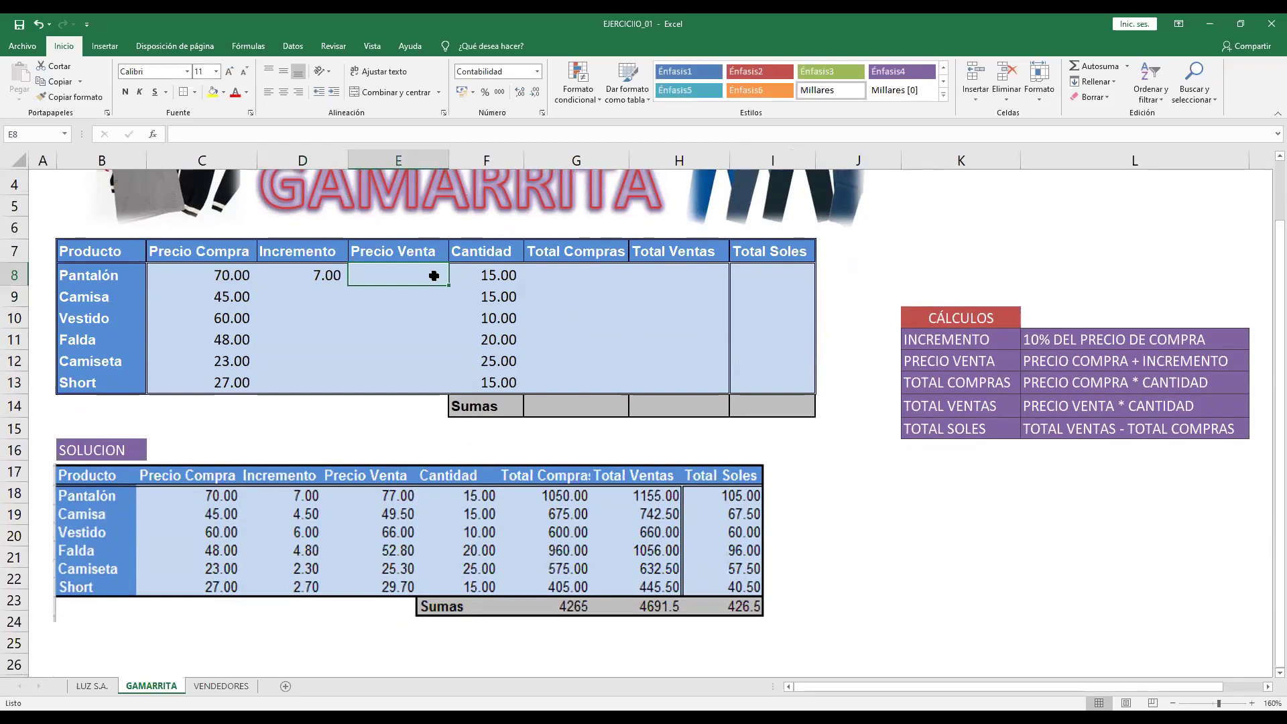
type("=")
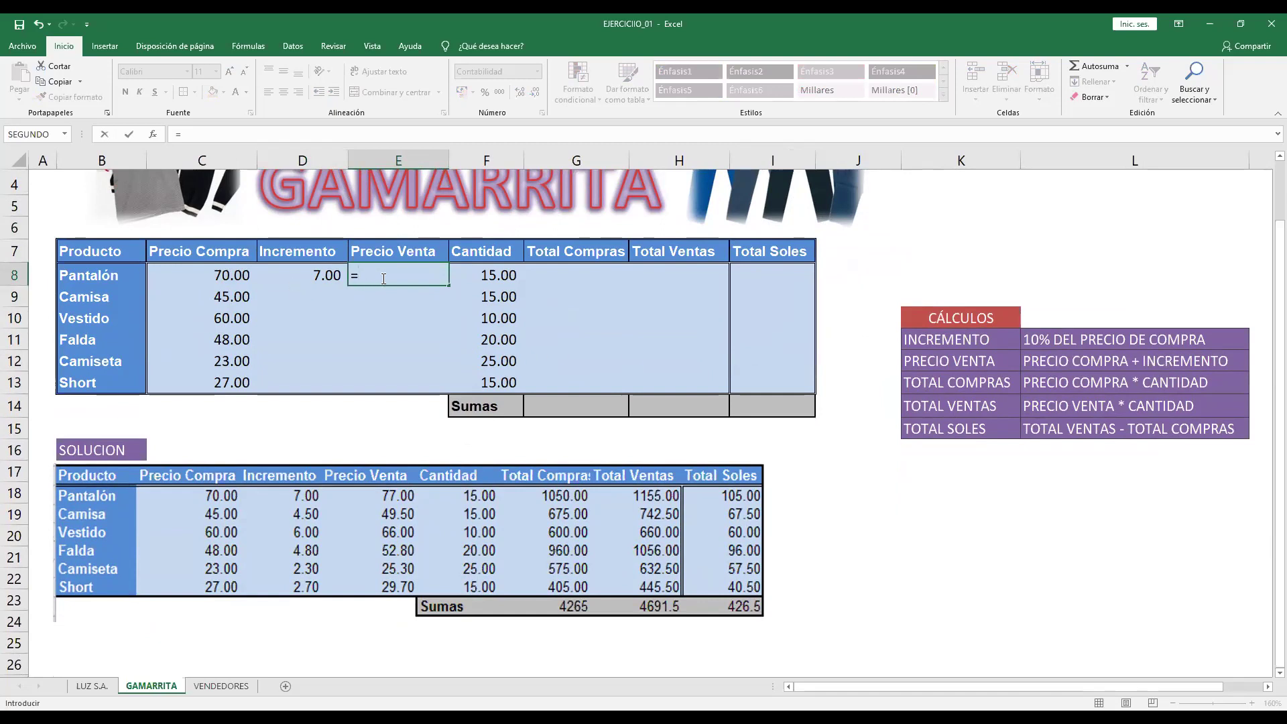
type("S")
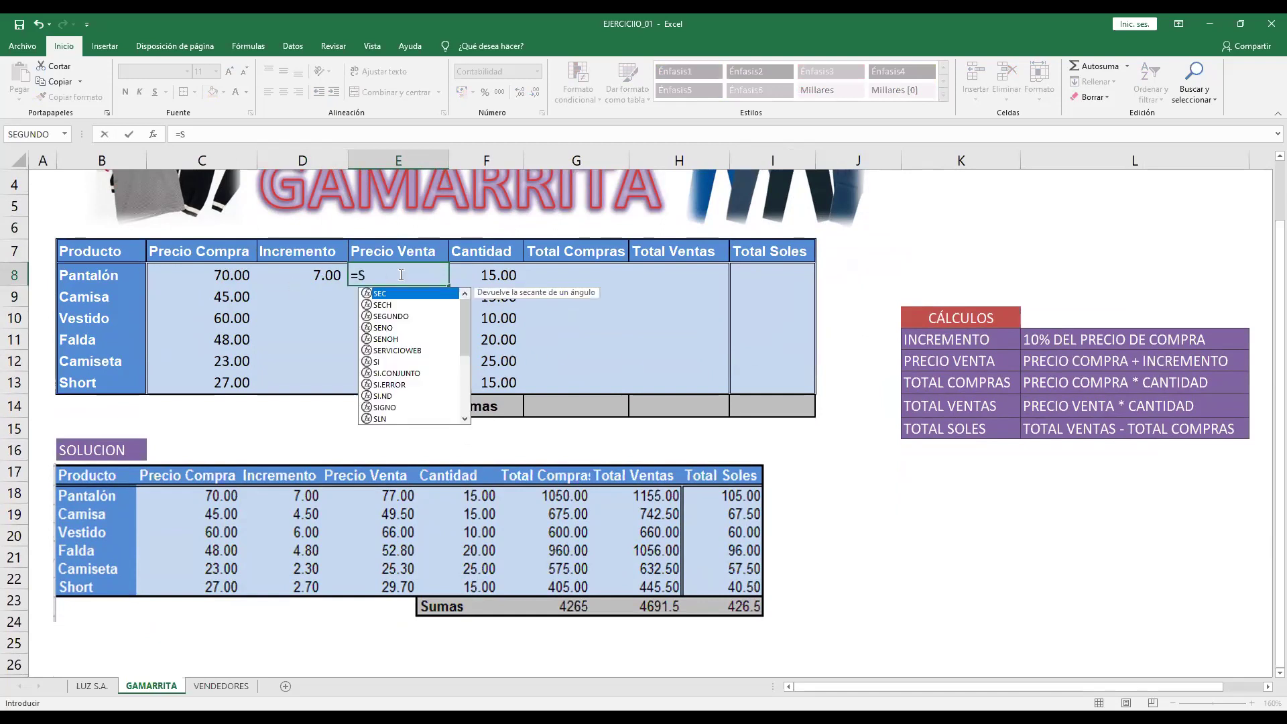
type("UMA(")
left_click(212, 268)
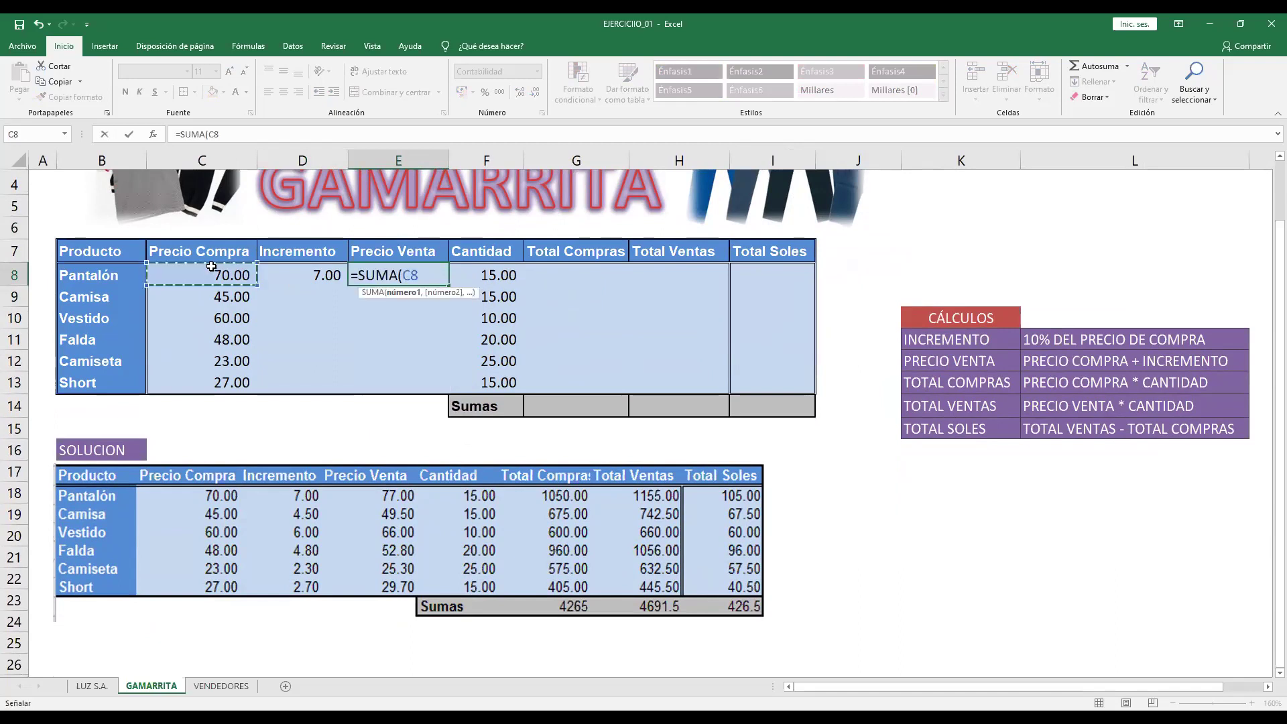
type(",")
left_click(315, 271)
key("Return")
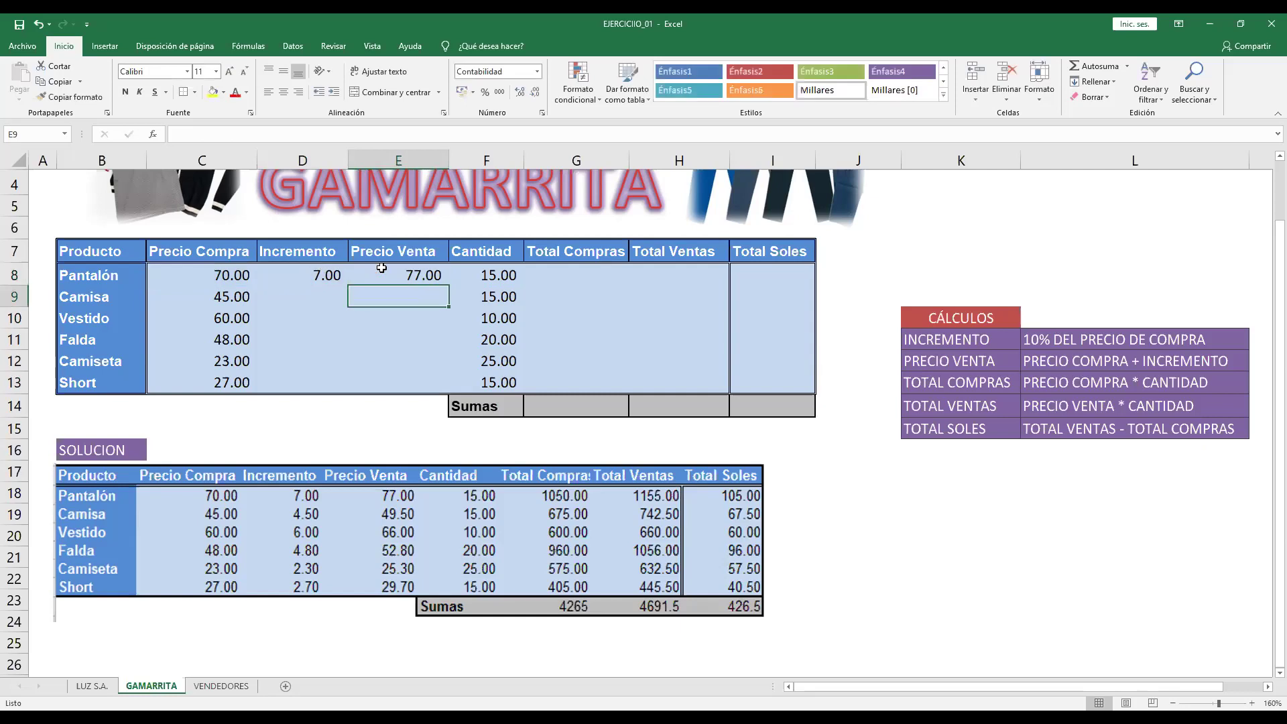
Step: Enter =C8*F8 in G8 for Total Compras (1,050.00)
left_click(589, 272)
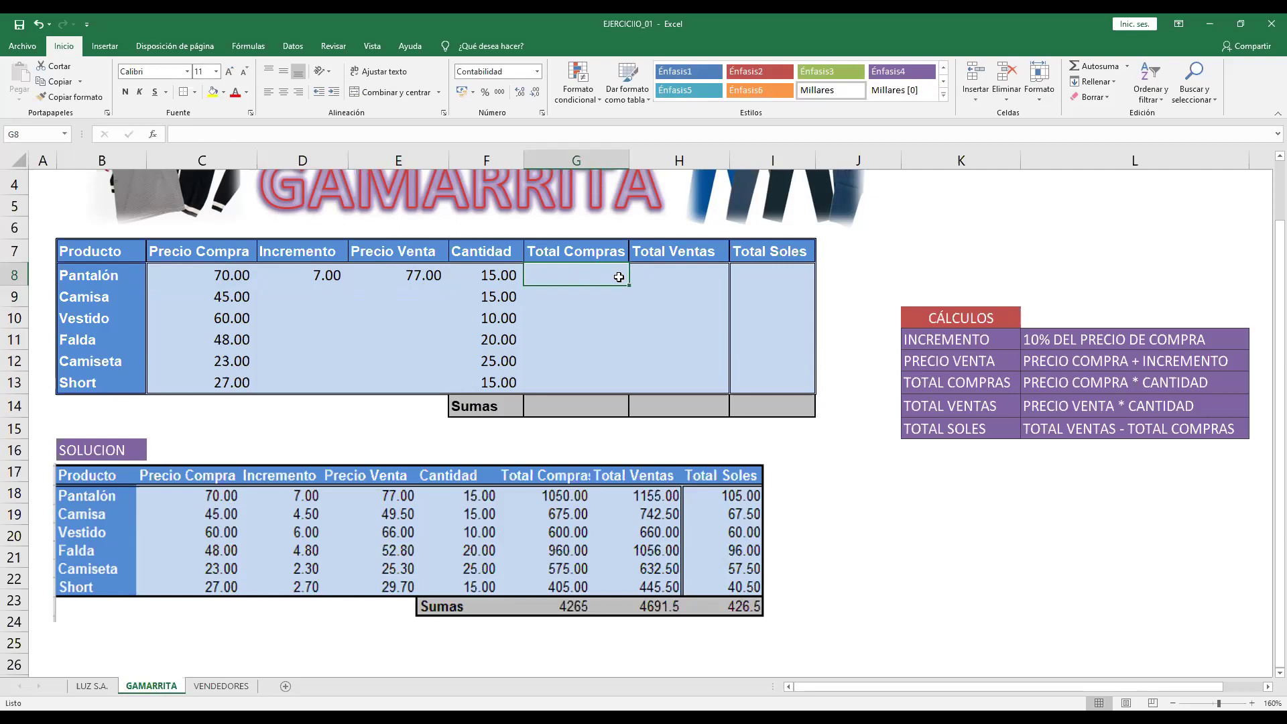
type("=")
left_click(190, 268)
type("*")
left_click(482, 272)
key("Return")
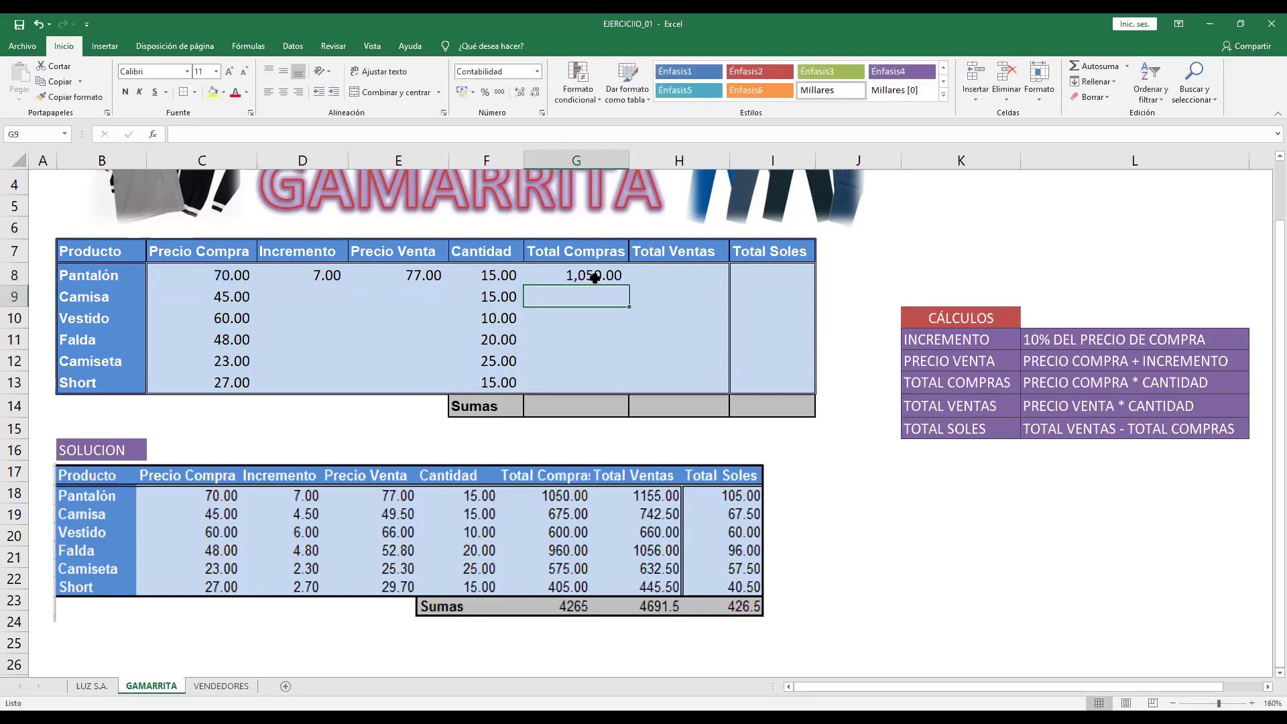
Step: Enter =E8*F8 in H8 for Total Ventas (1,155.00)
left_click(665, 279)
type("=")
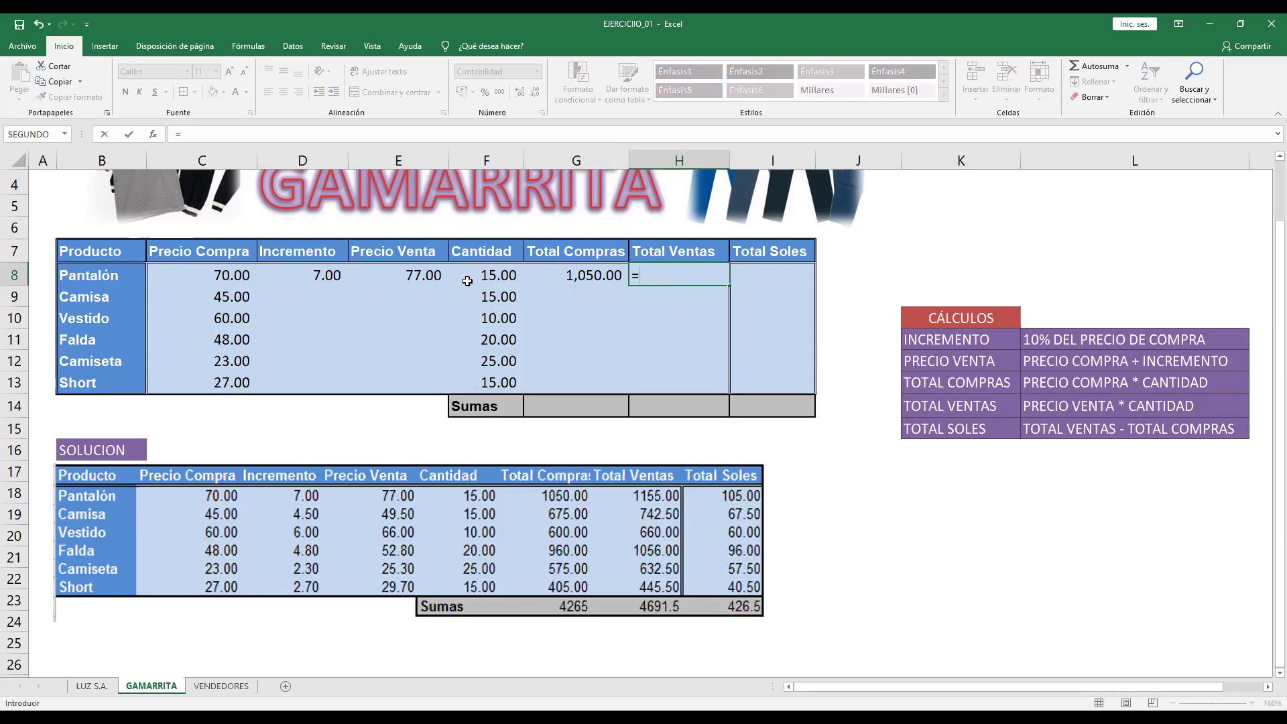
left_click(437, 275)
type("*")
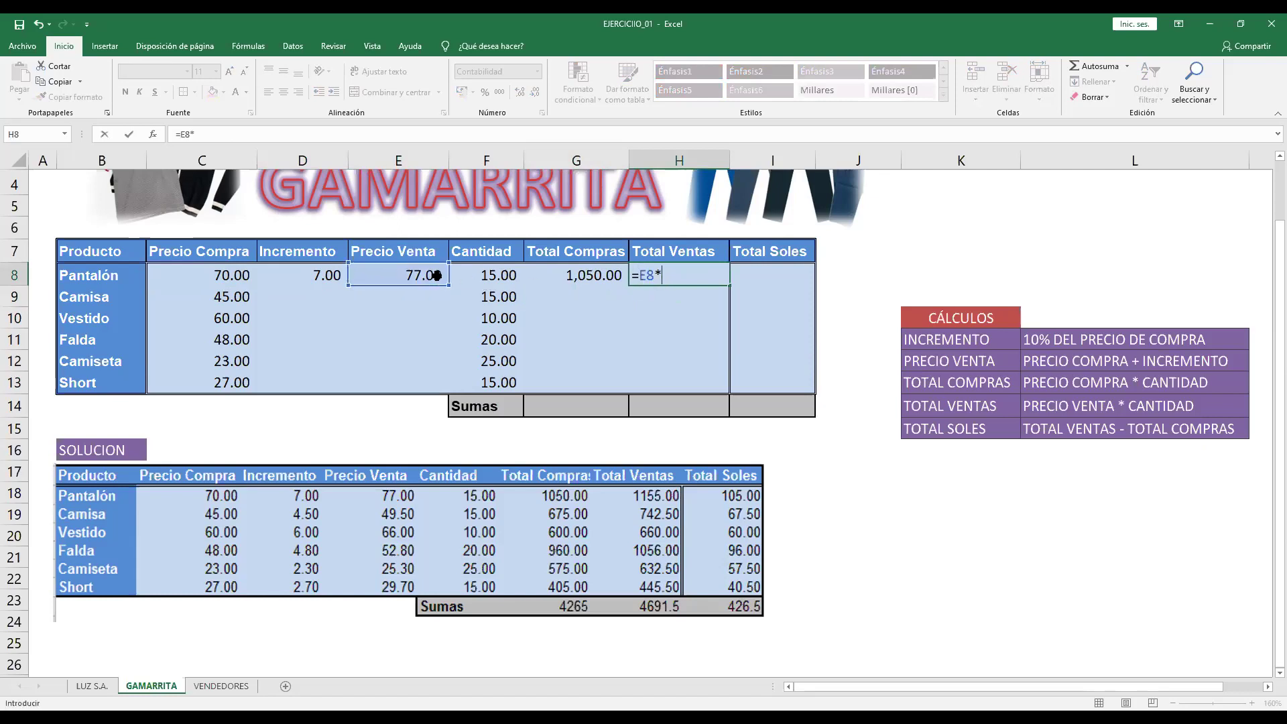
left_click(498, 278)
key("Return")
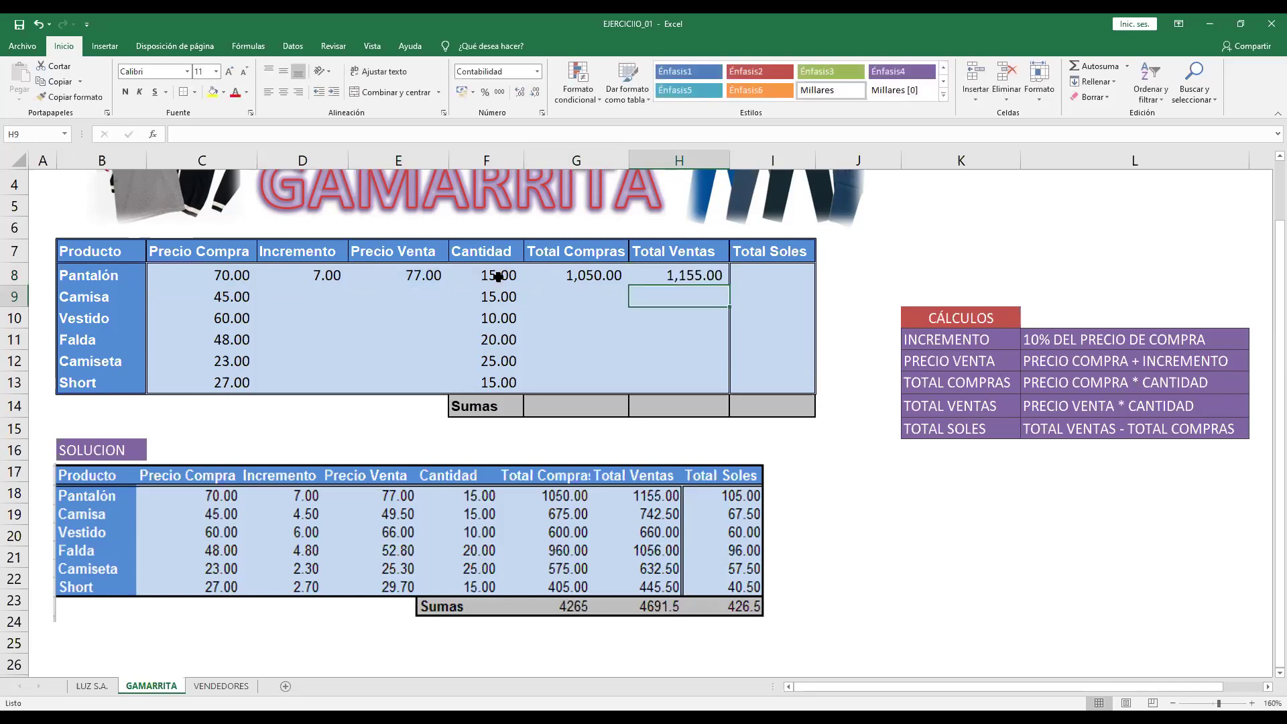
Step: Enter =H8-G8 in I8 for Total Soles (105.00)
left_click(790, 268)
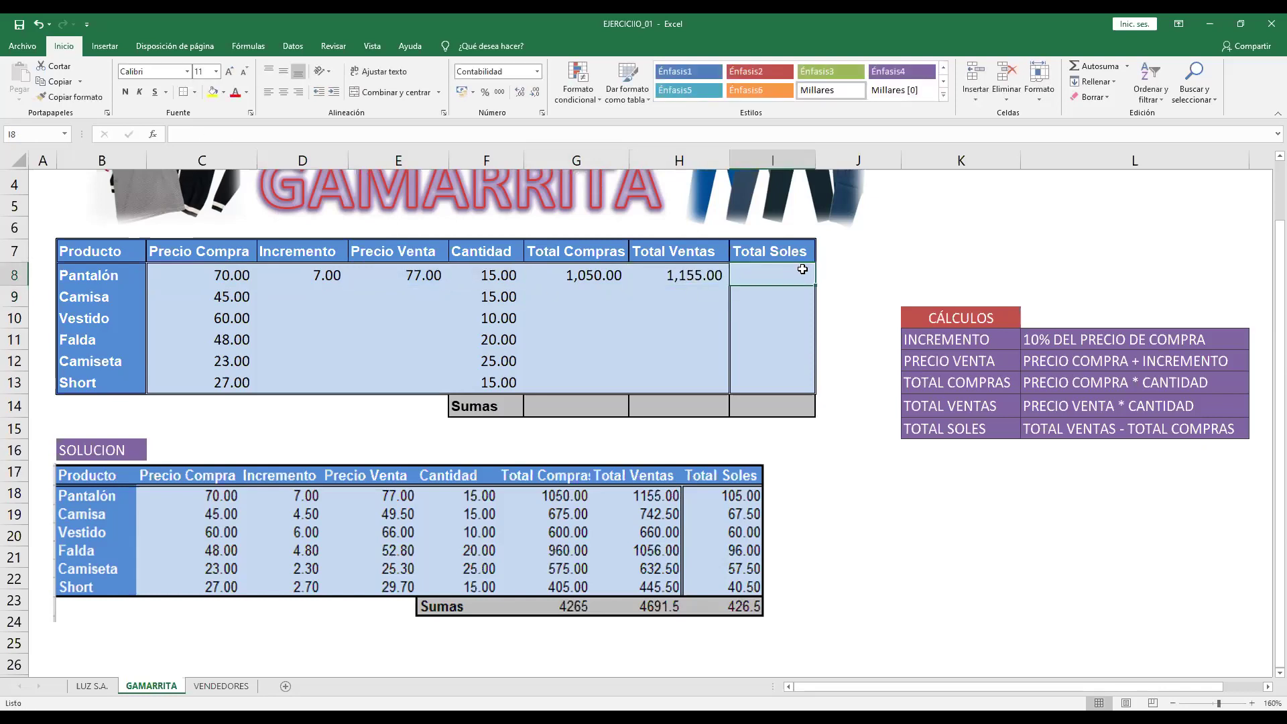
type("=")
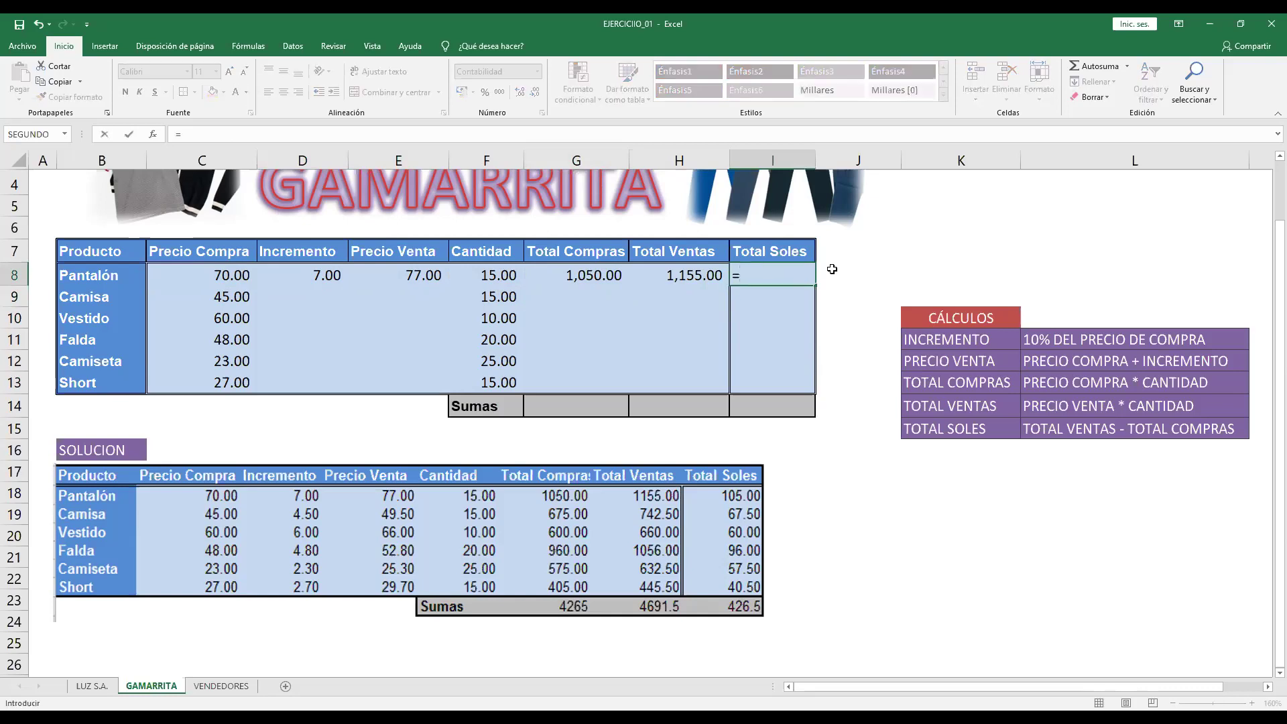
left_click(692, 276)
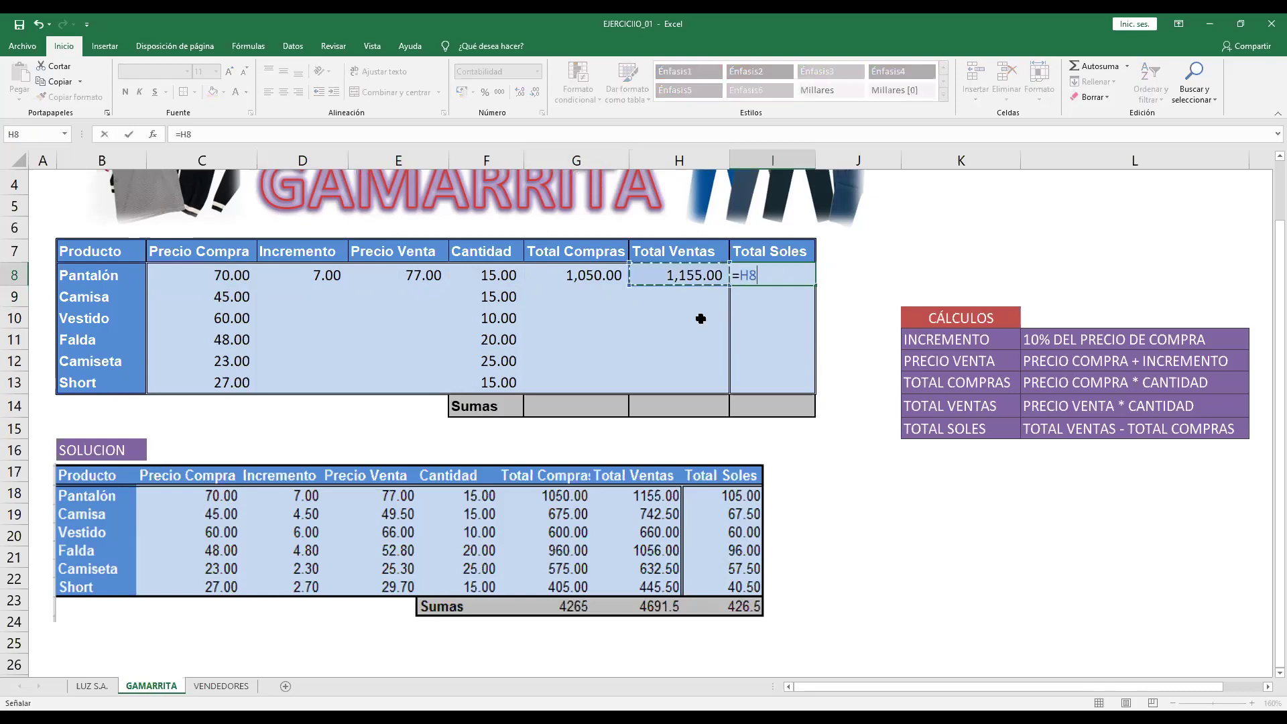
type("-")
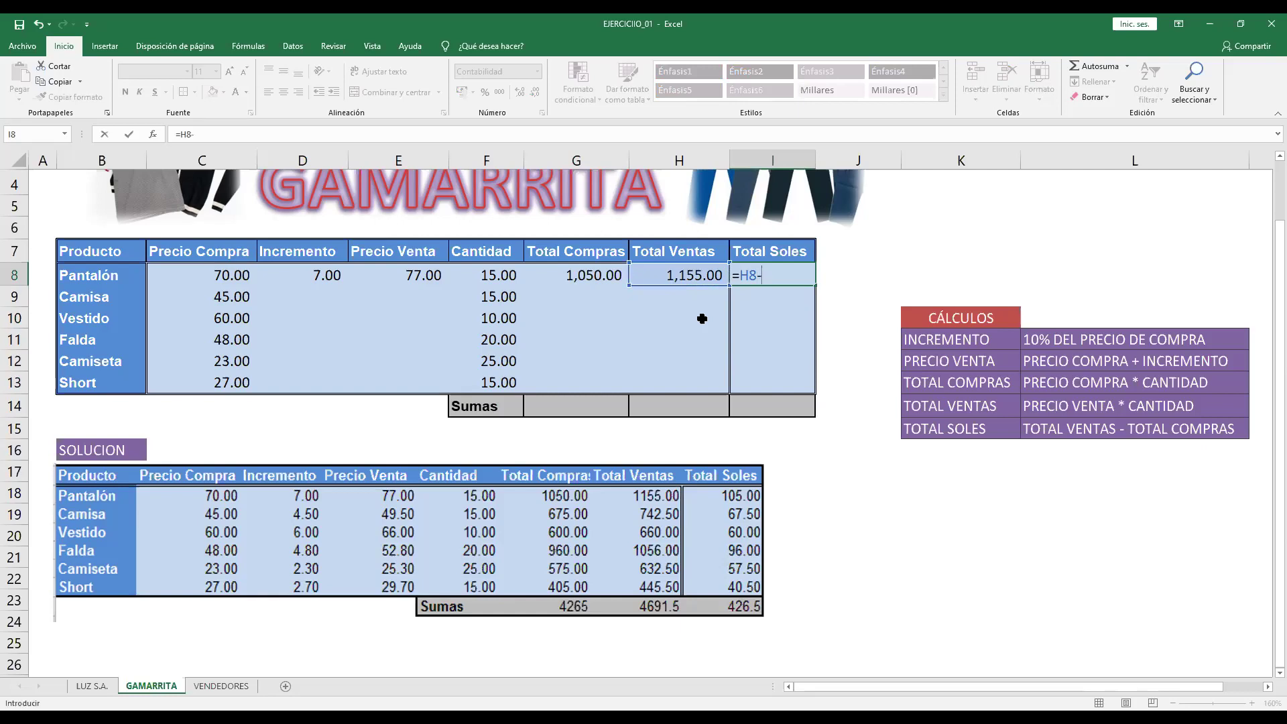
left_click(594, 276)
key("Return")
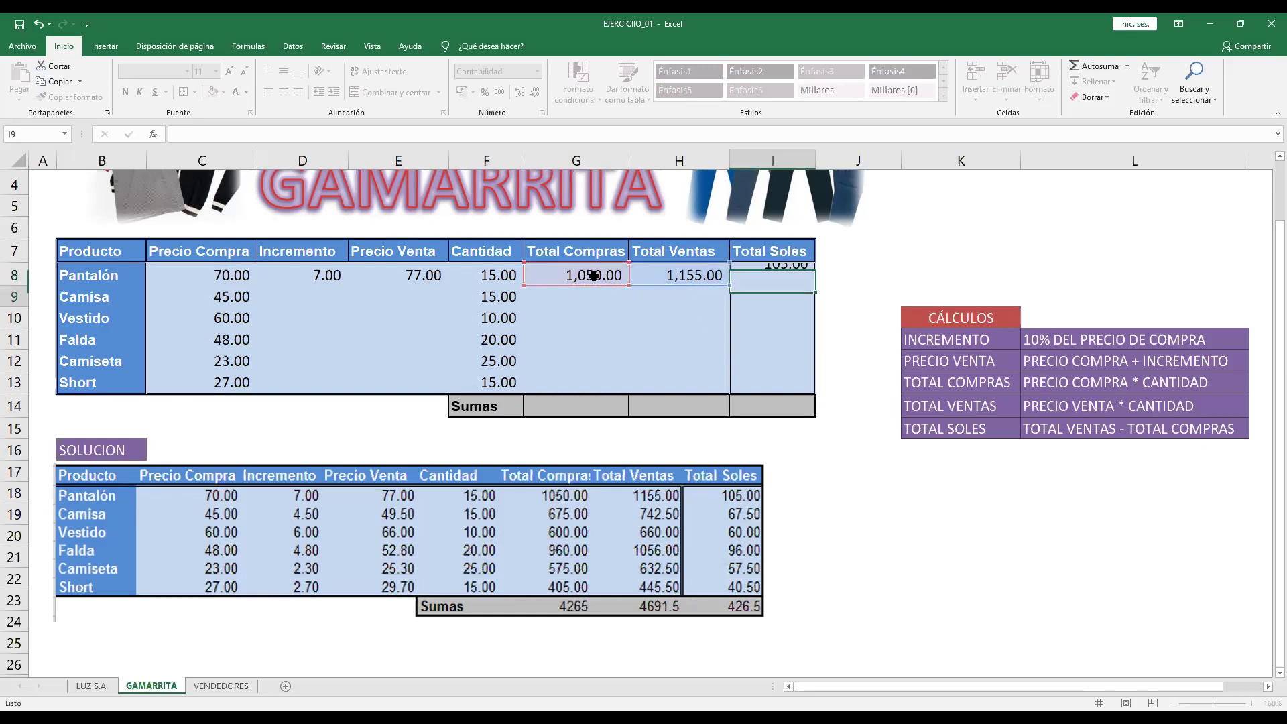
Step: Undo the fill that spilled into Sumas, insert an unshaded blank row 14 above it
left_click_drag(306, 278, 443, 281)
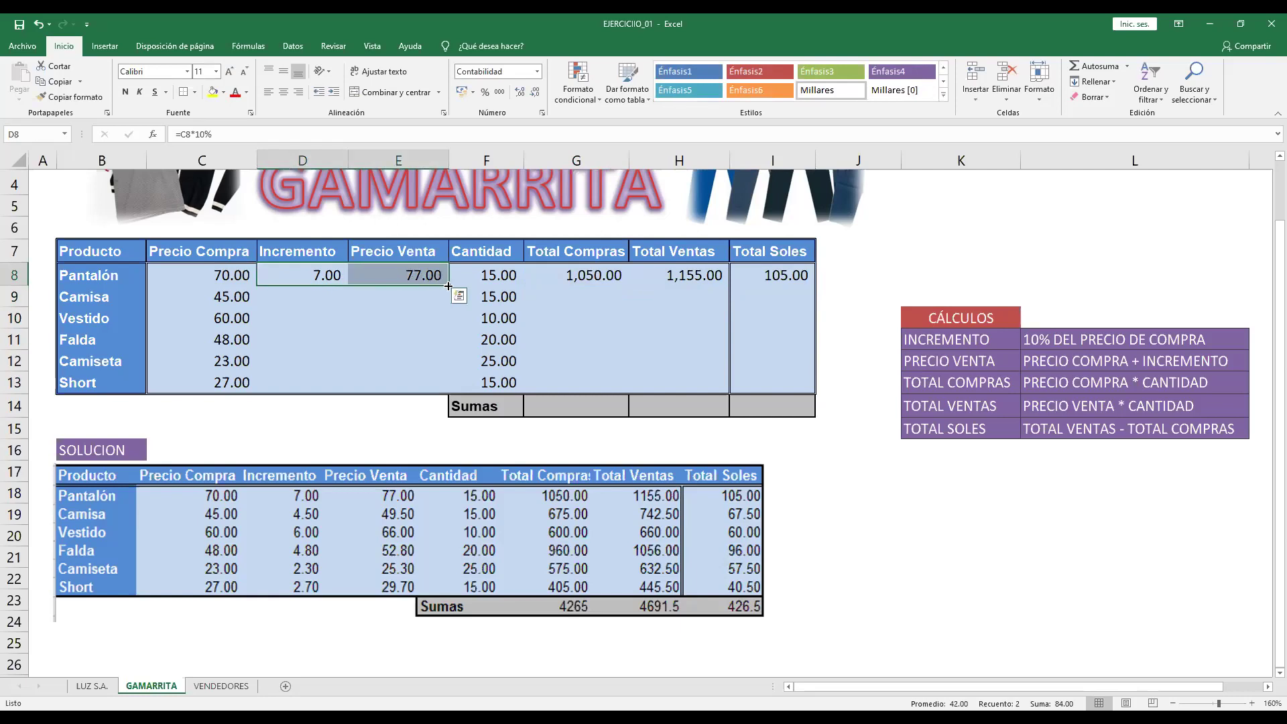
double_click(448, 286)
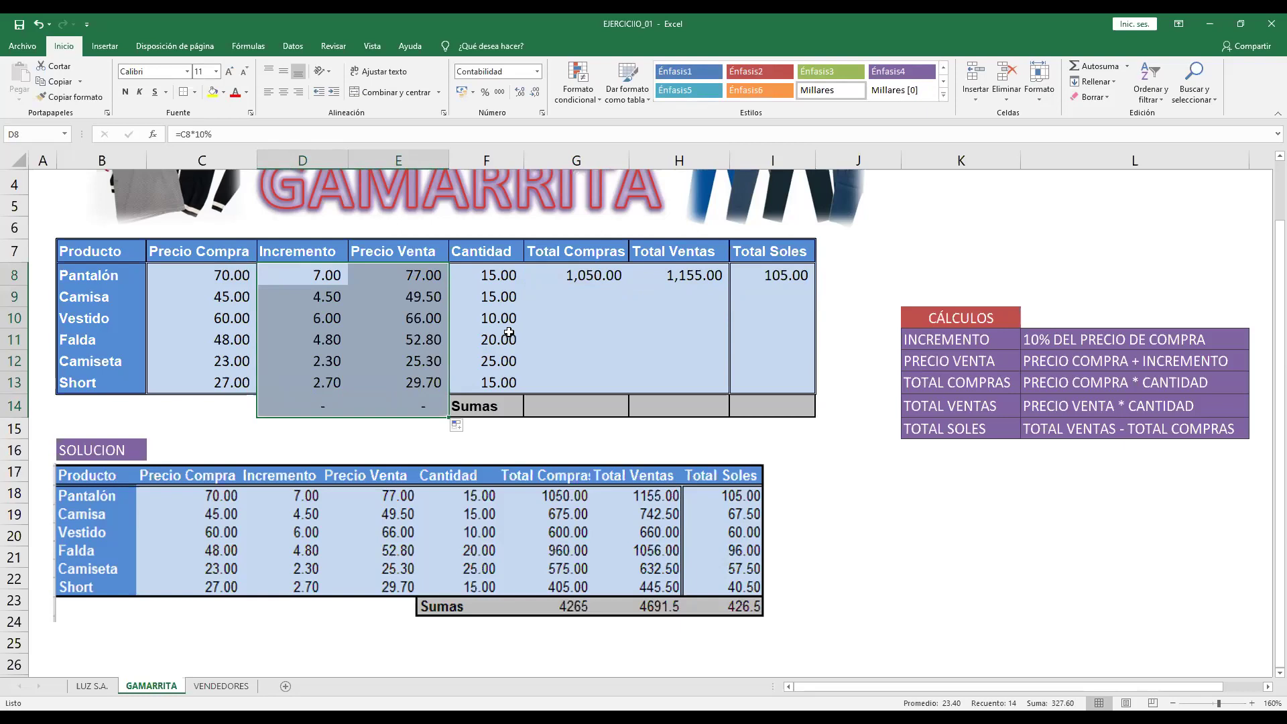
key("ctrl+z")
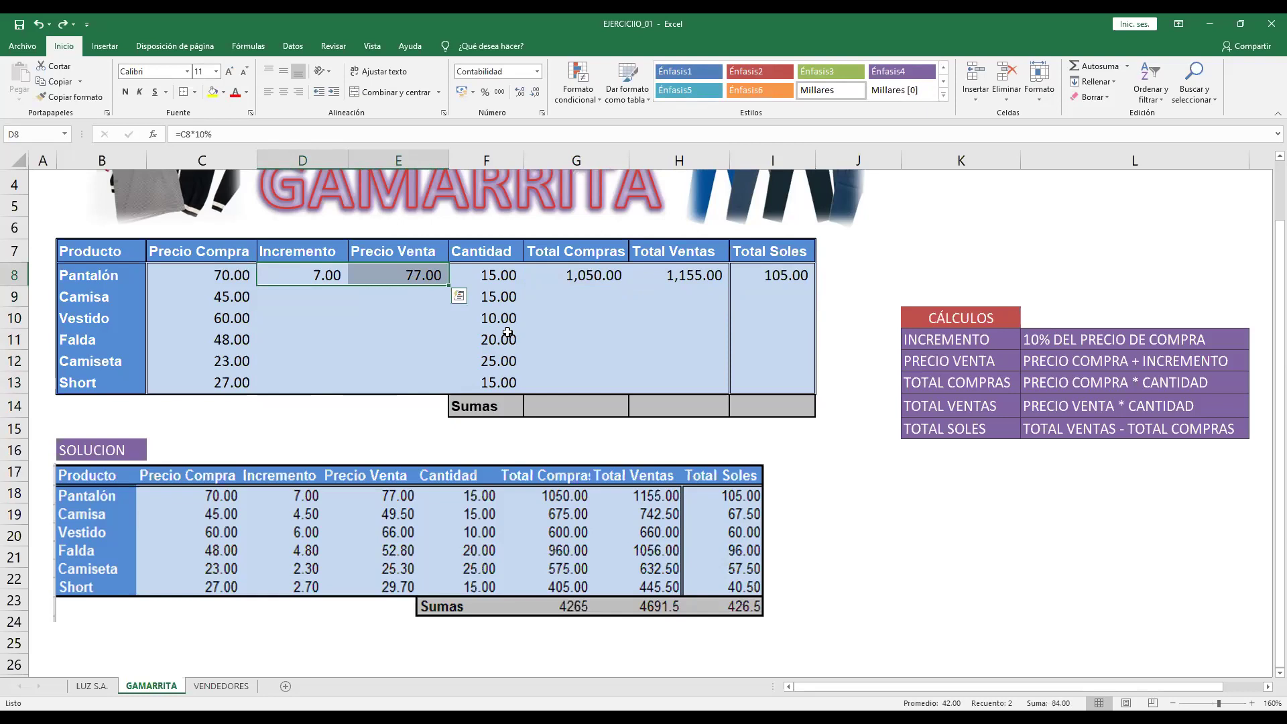
left_click(13, 405)
key("ctrl+plus")
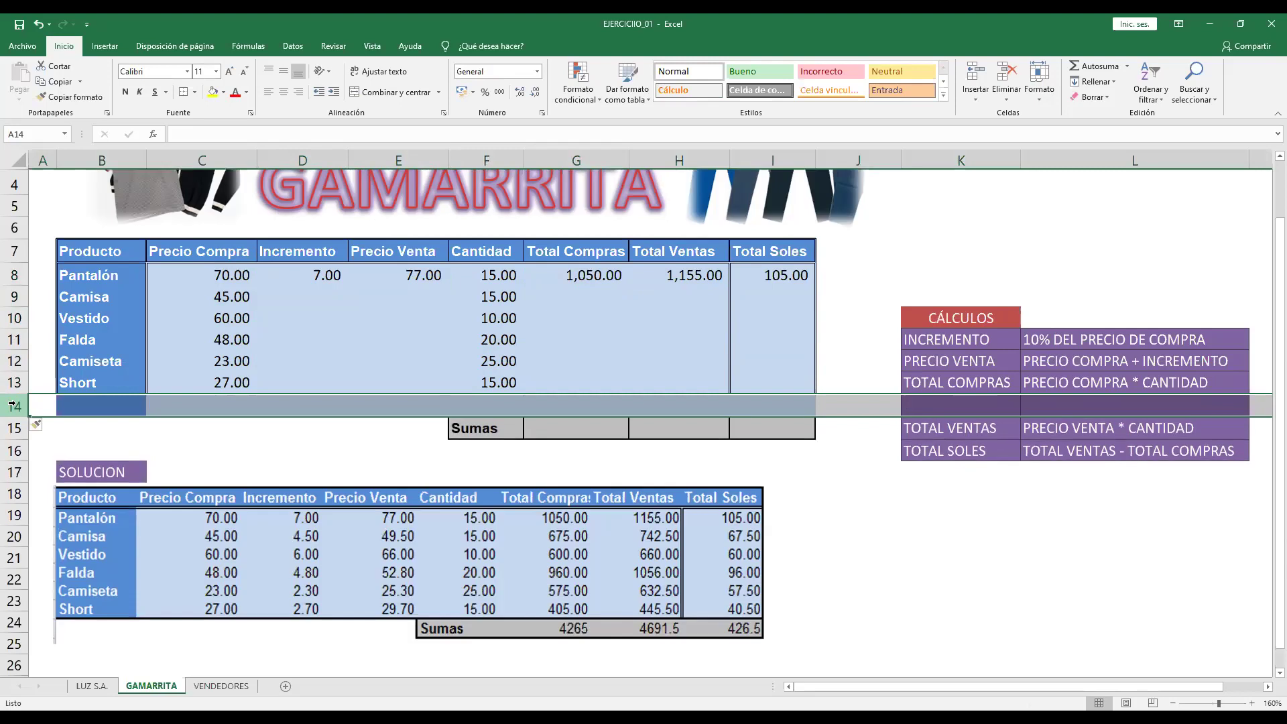
left_click(463, 365)
left_click(49, 412)
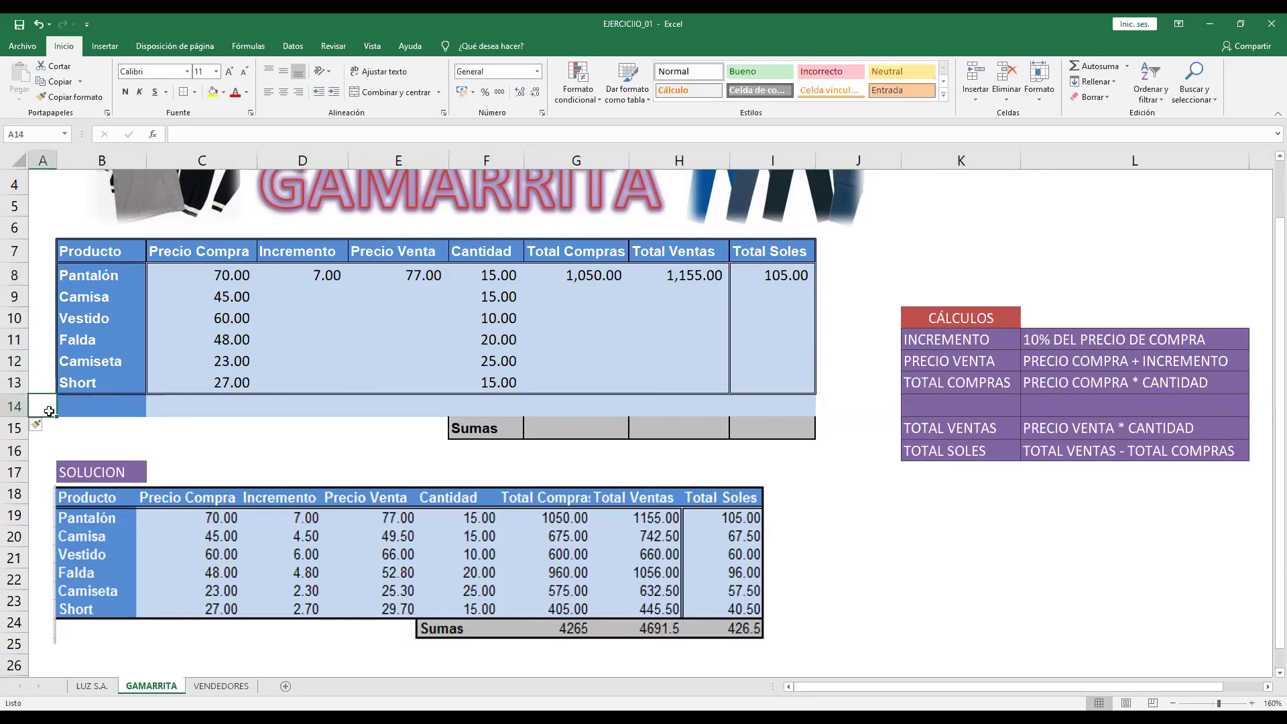
left_click_drag(55, 415, 805, 411)
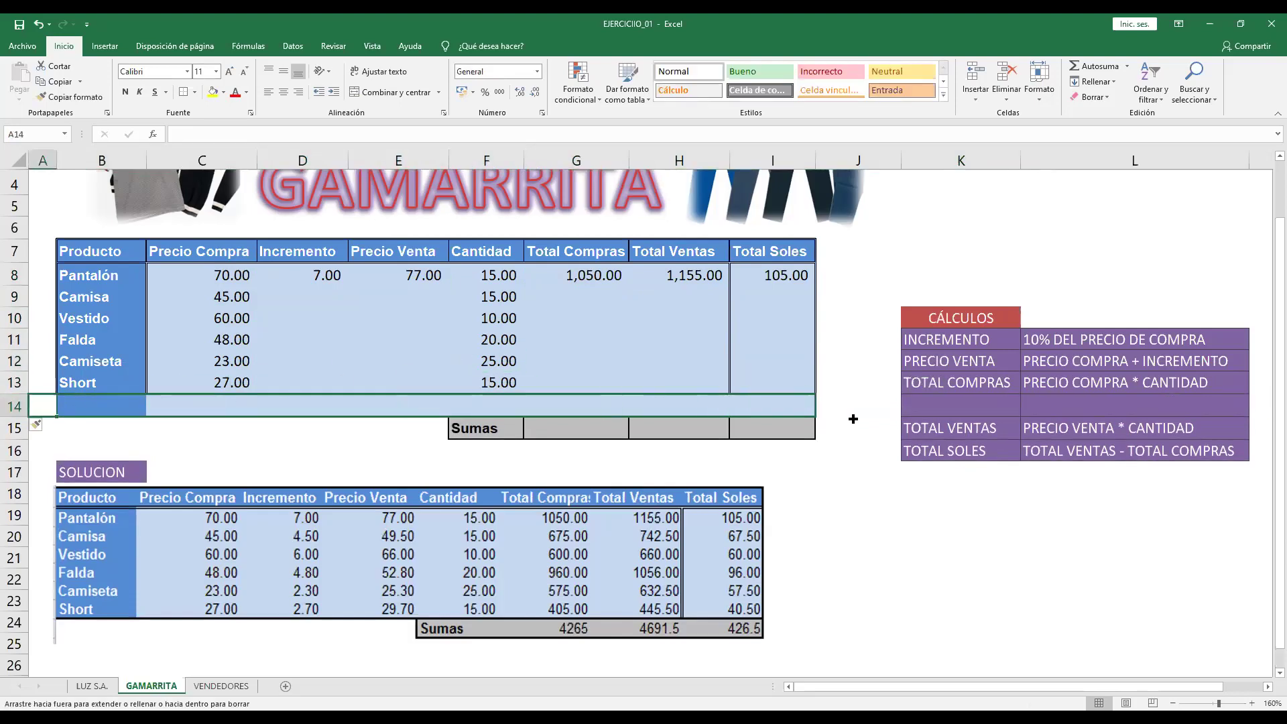
left_click(846, 377)
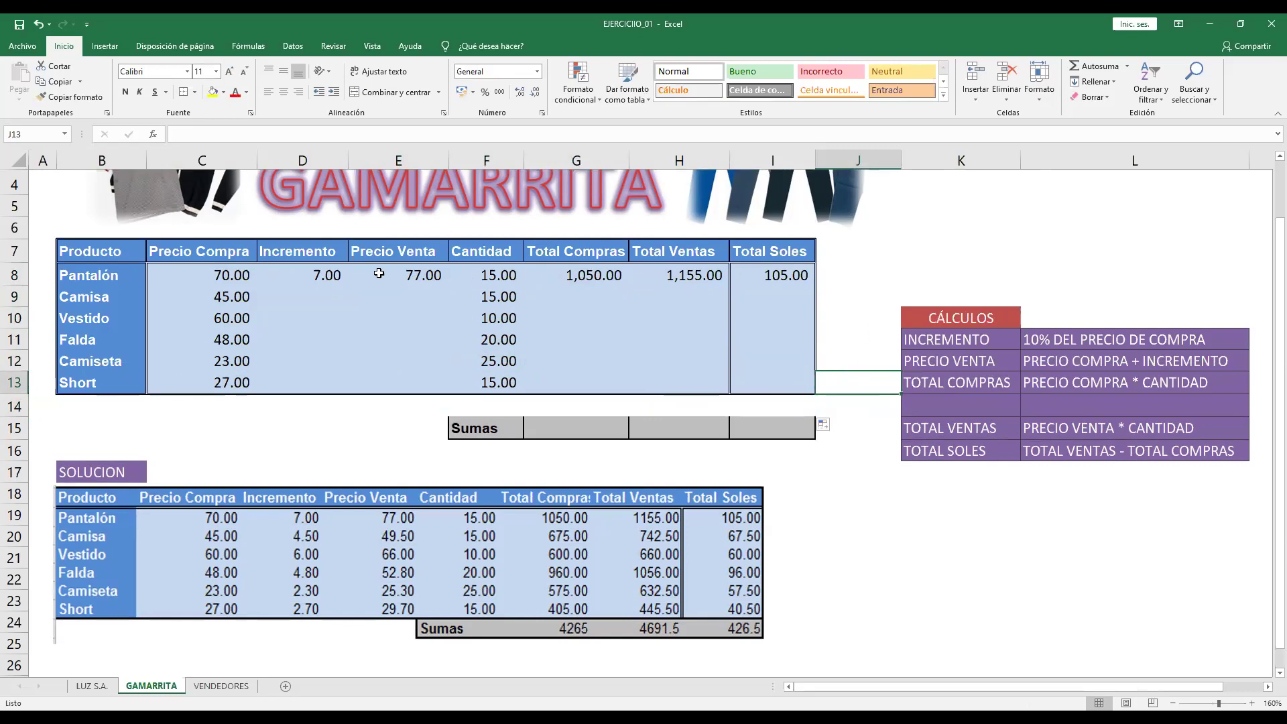
Step: Copy the D8:E8, G8:H8 and I8 formulas down to row 13 for all six products
left_click_drag(319, 275, 432, 282)
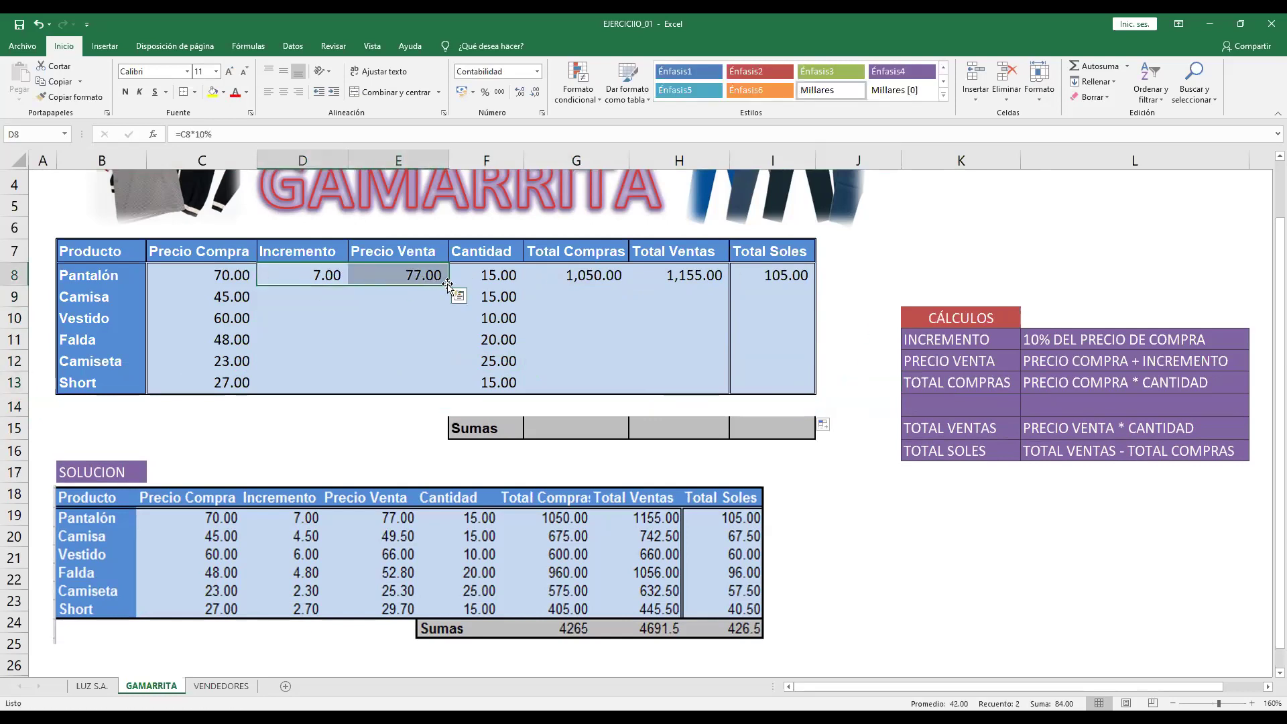
double_click(448, 286)
left_click_drag(598, 277, 694, 276)
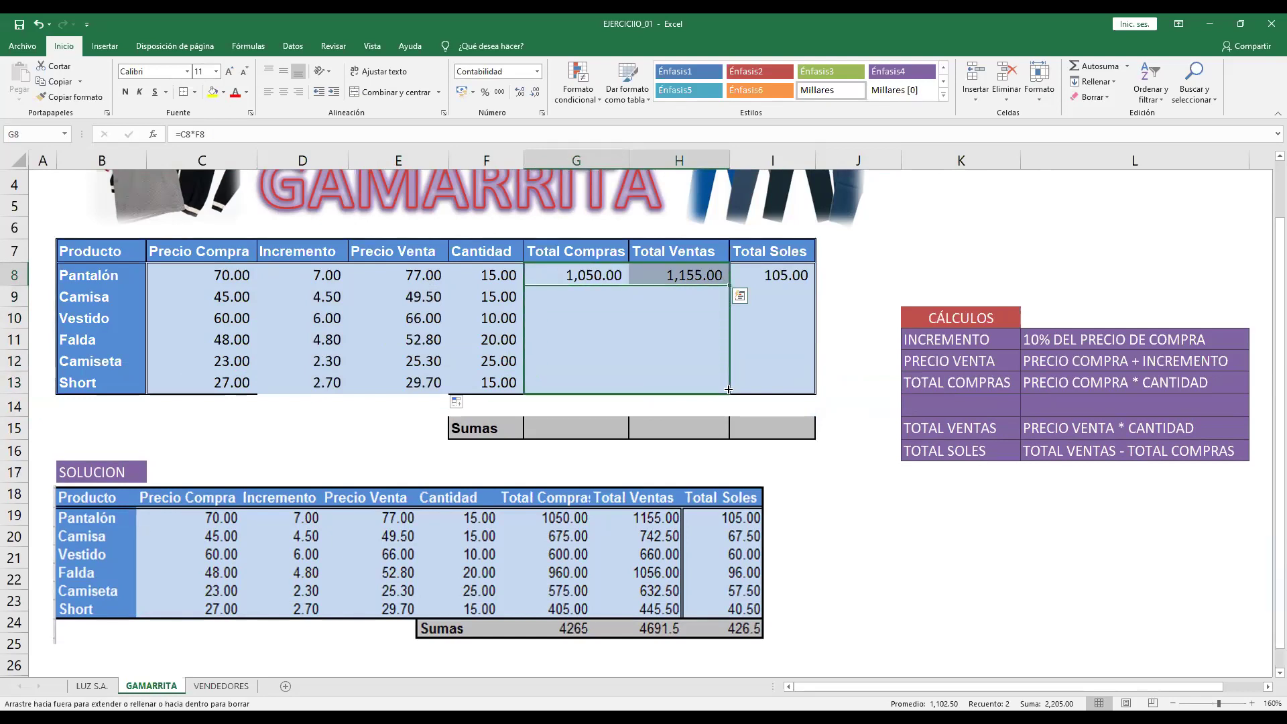
left_click_drag(728, 305, 729, 388)
left_click(764, 280)
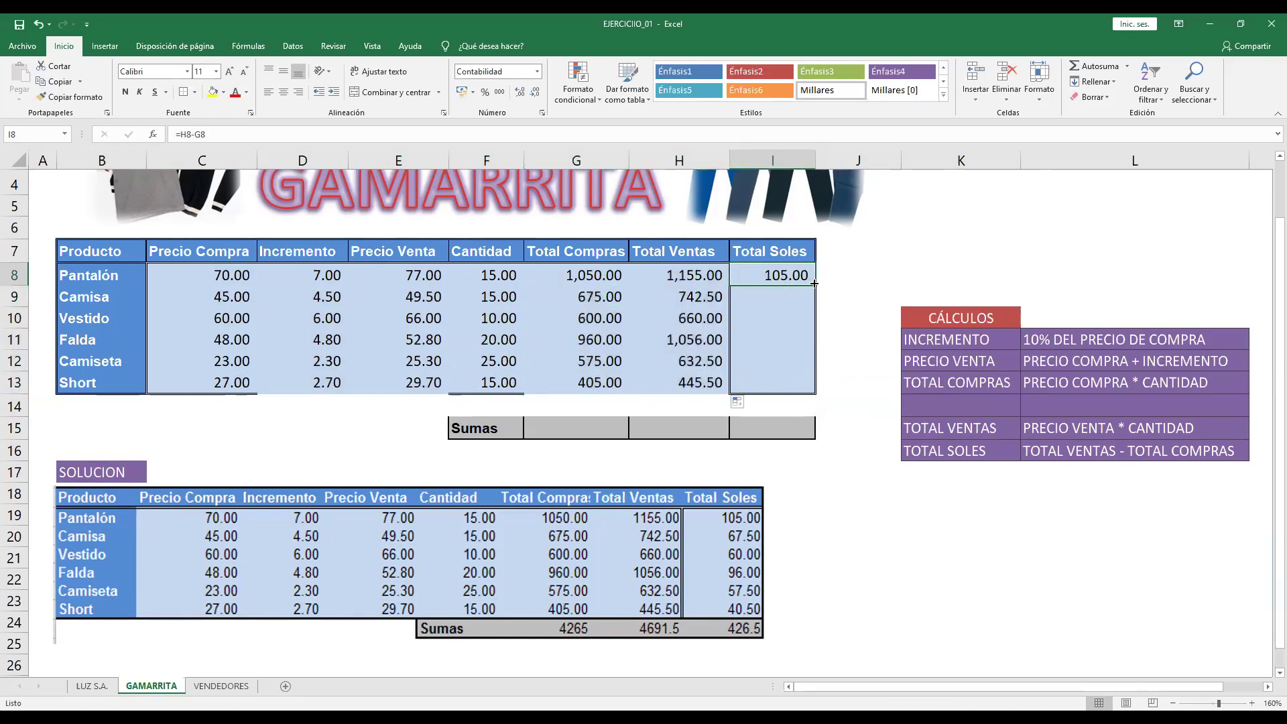
double_click(815, 285)
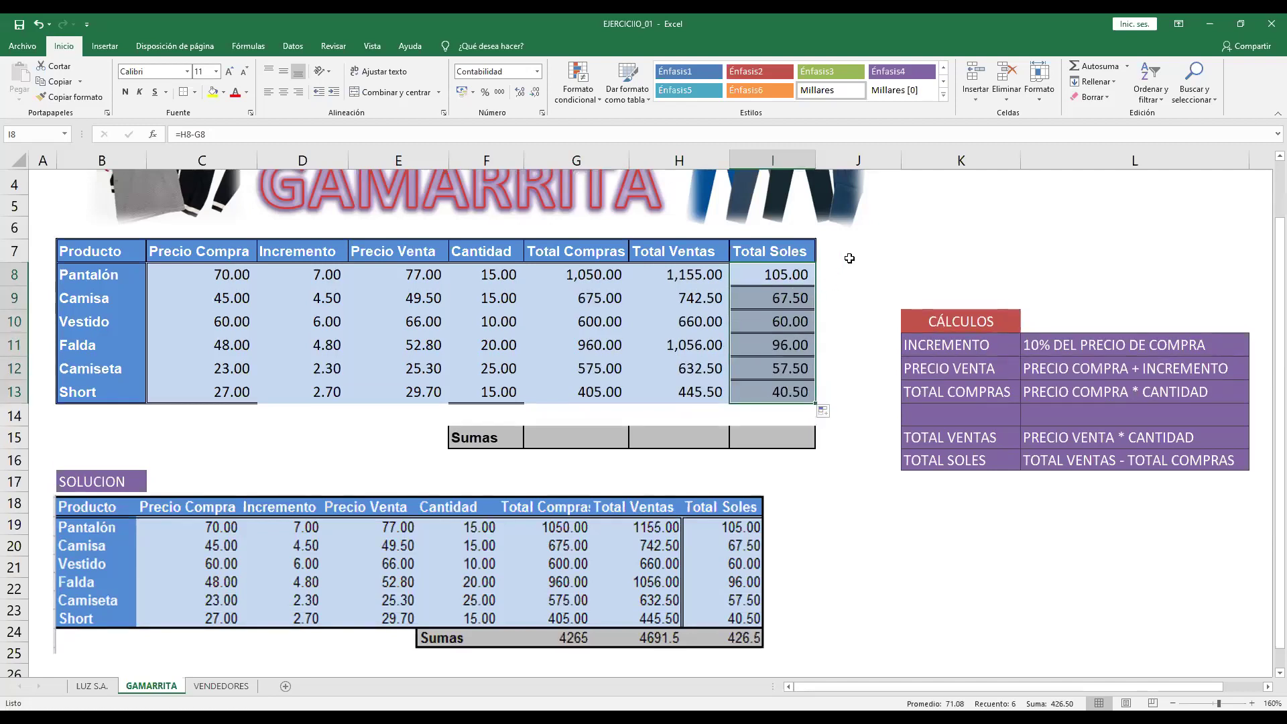
left_click(863, 252)
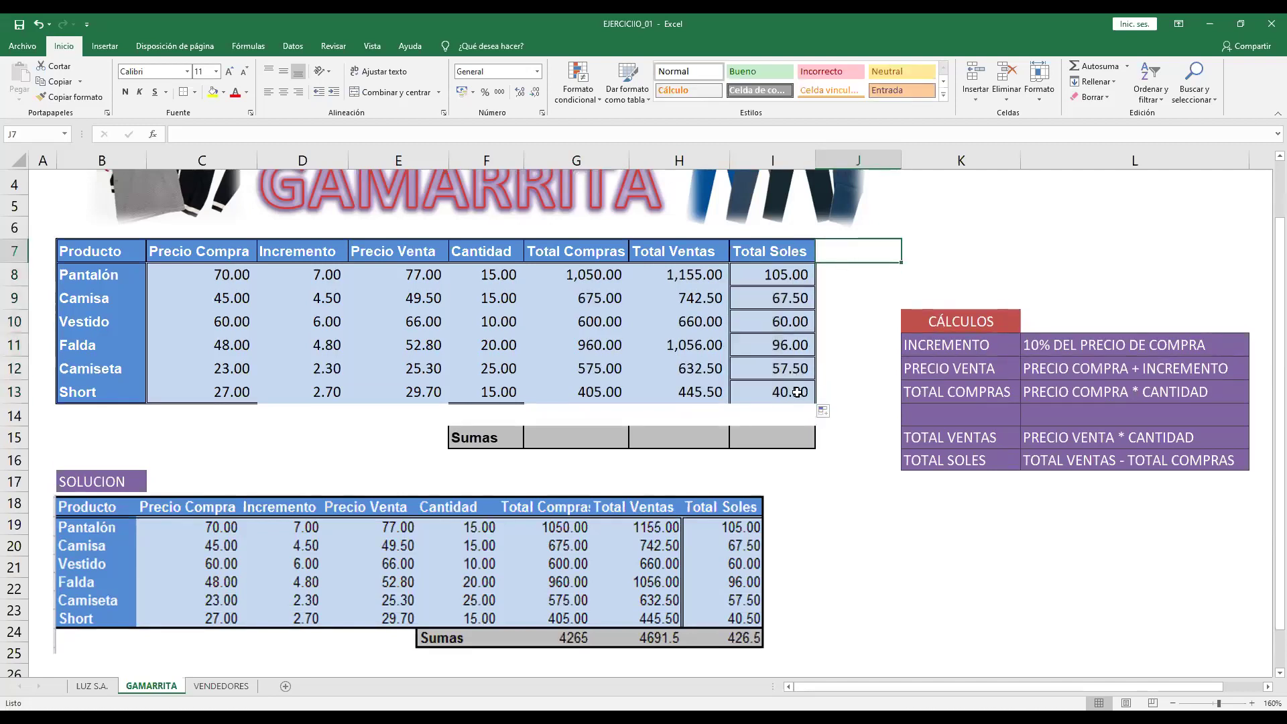
left_click_drag(801, 436, 511, 436)
Step: Move Sumas up to row 14 and AutoSum G8:I13, giving 4,265.00, 4,691.50 and 426.50
left_click(511, 437)
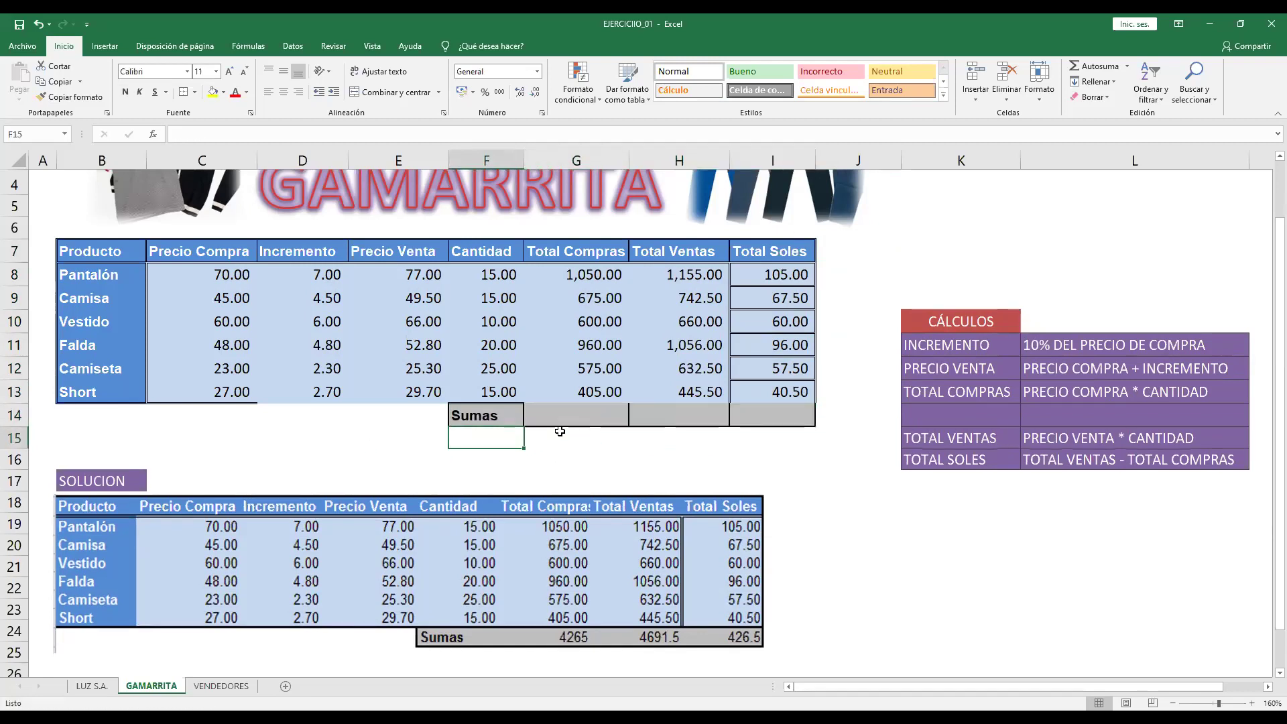
left_click_drag(582, 276, 768, 417)
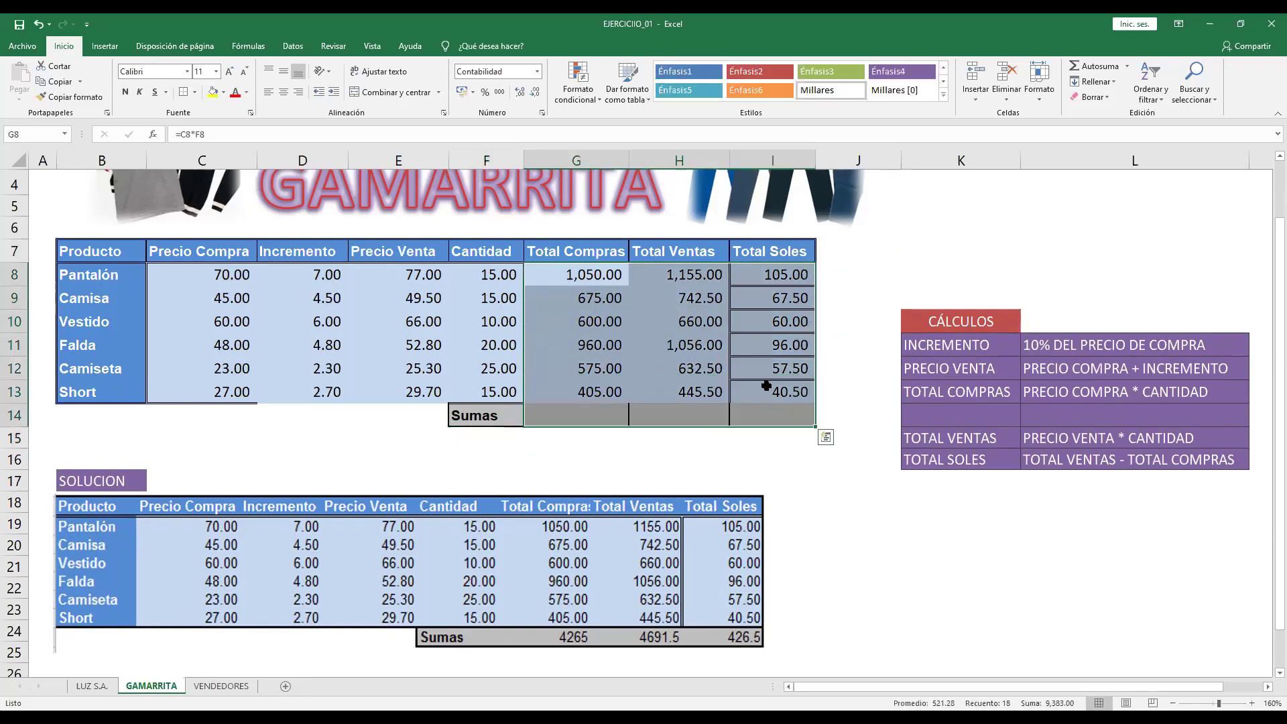
left_click(1097, 71)
left_click(883, 406)
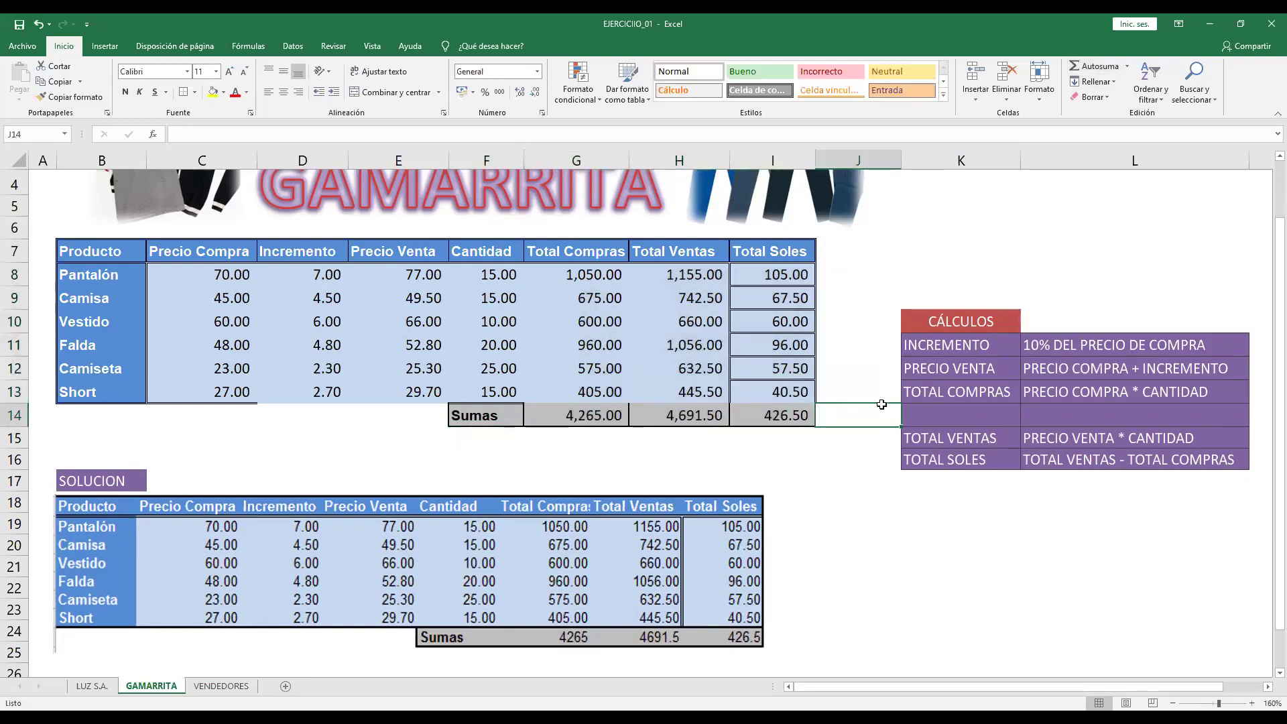
Step: Put an outside border around the three sums and remove the cell borders in Total Soles
left_click(549, 414)
left_click_drag(640, 413, 771, 416)
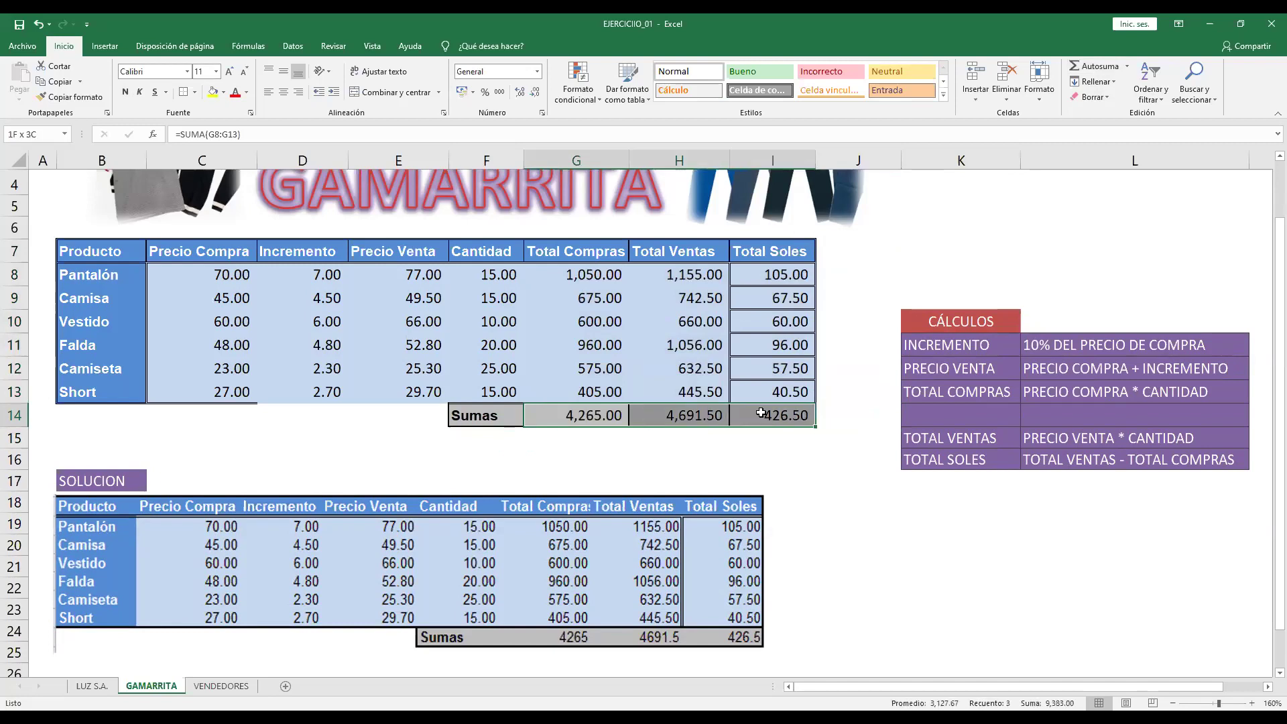
left_click(194, 92)
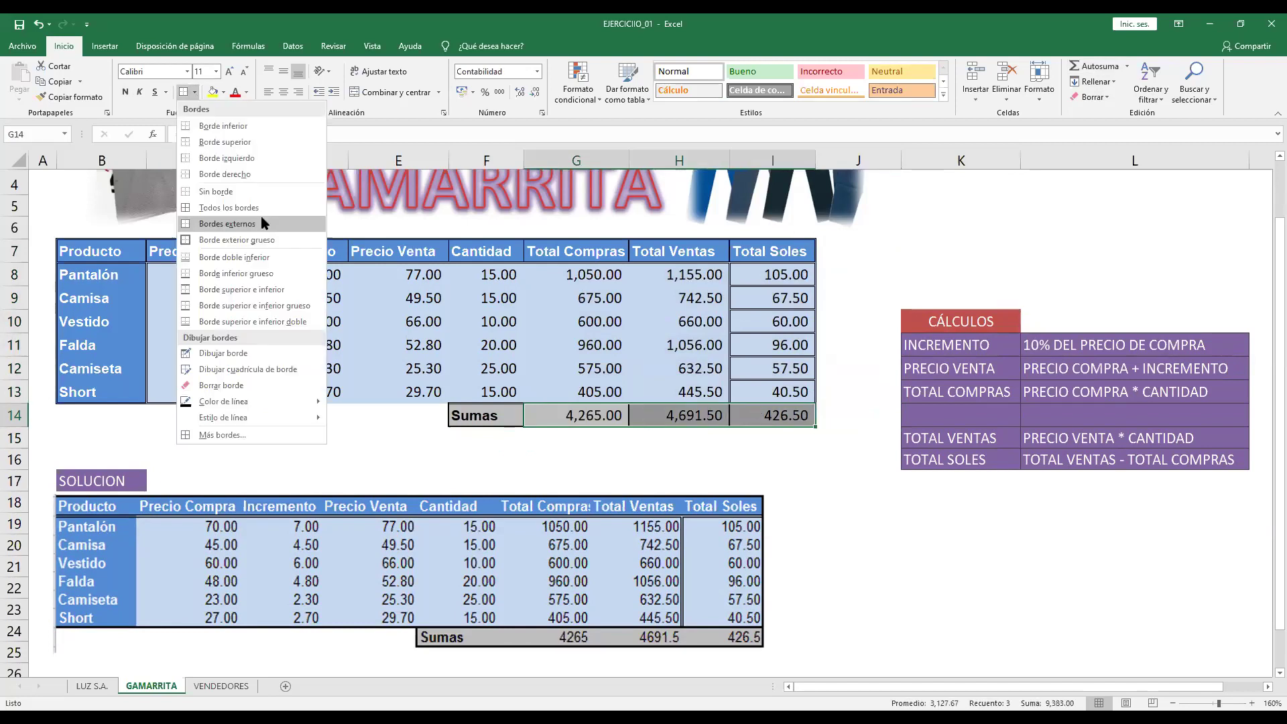
left_click(266, 223)
left_click(859, 374)
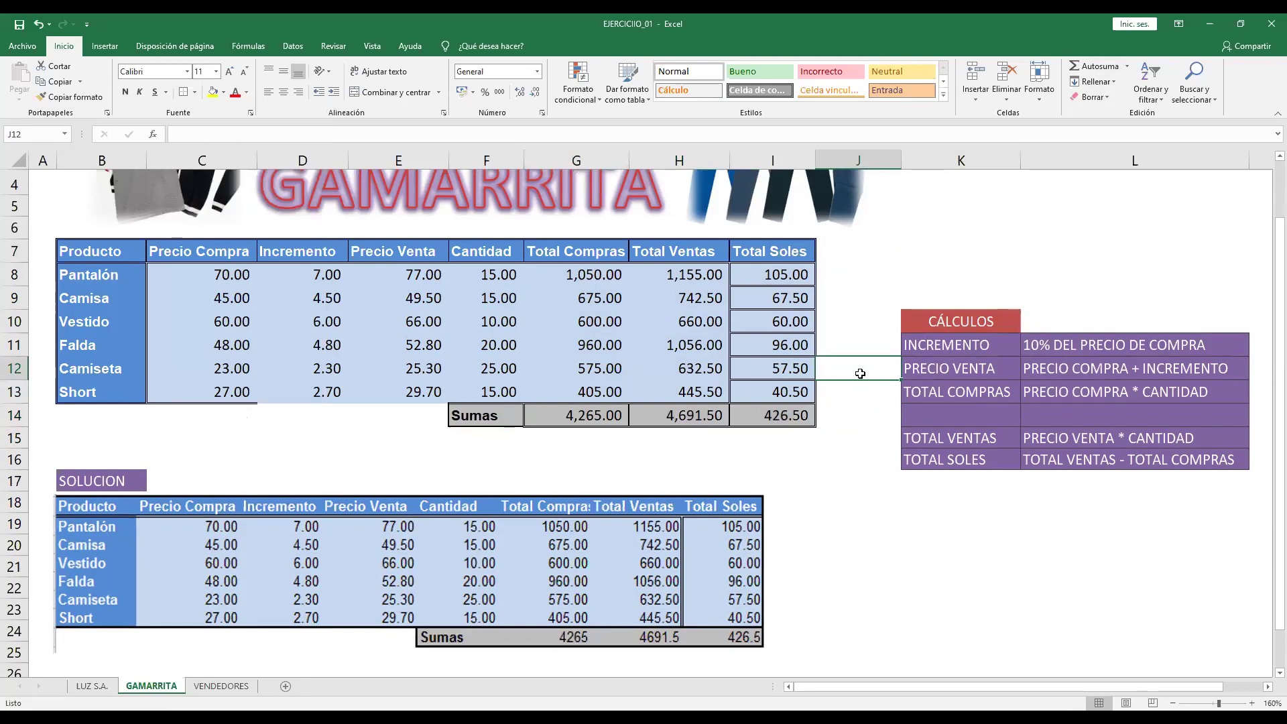
left_click_drag(781, 276, 782, 392)
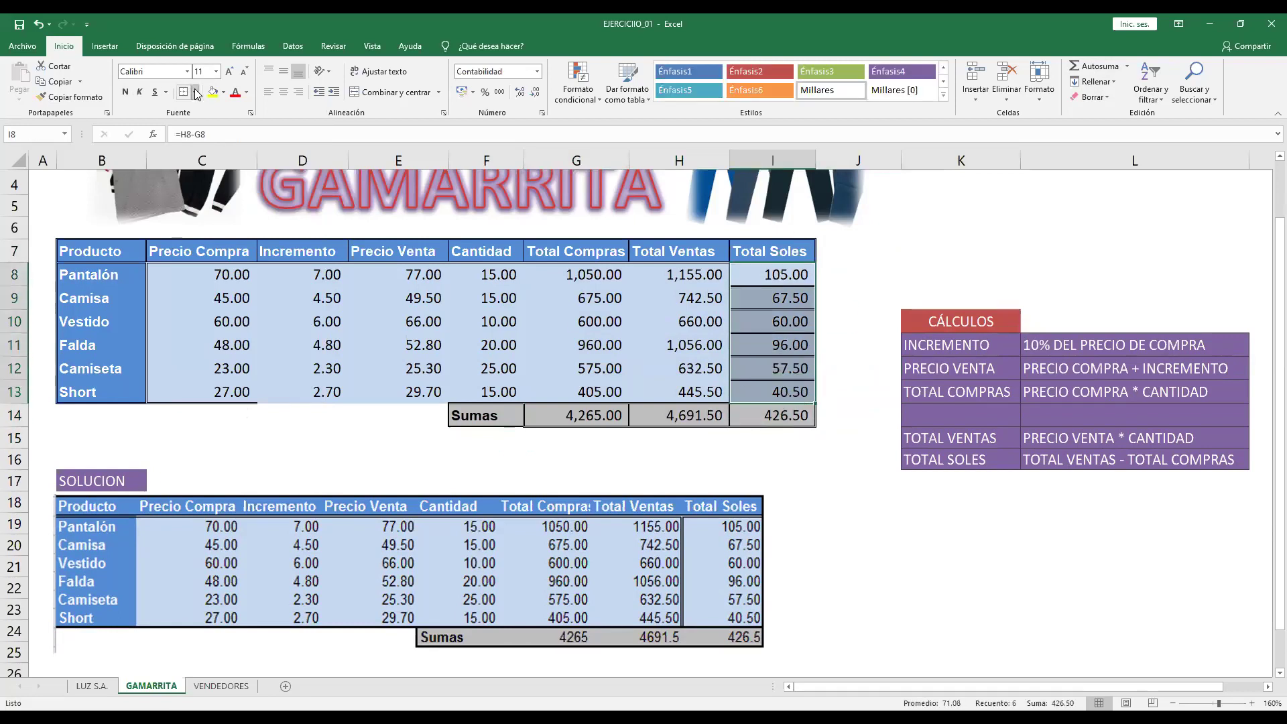
left_click(235, 183)
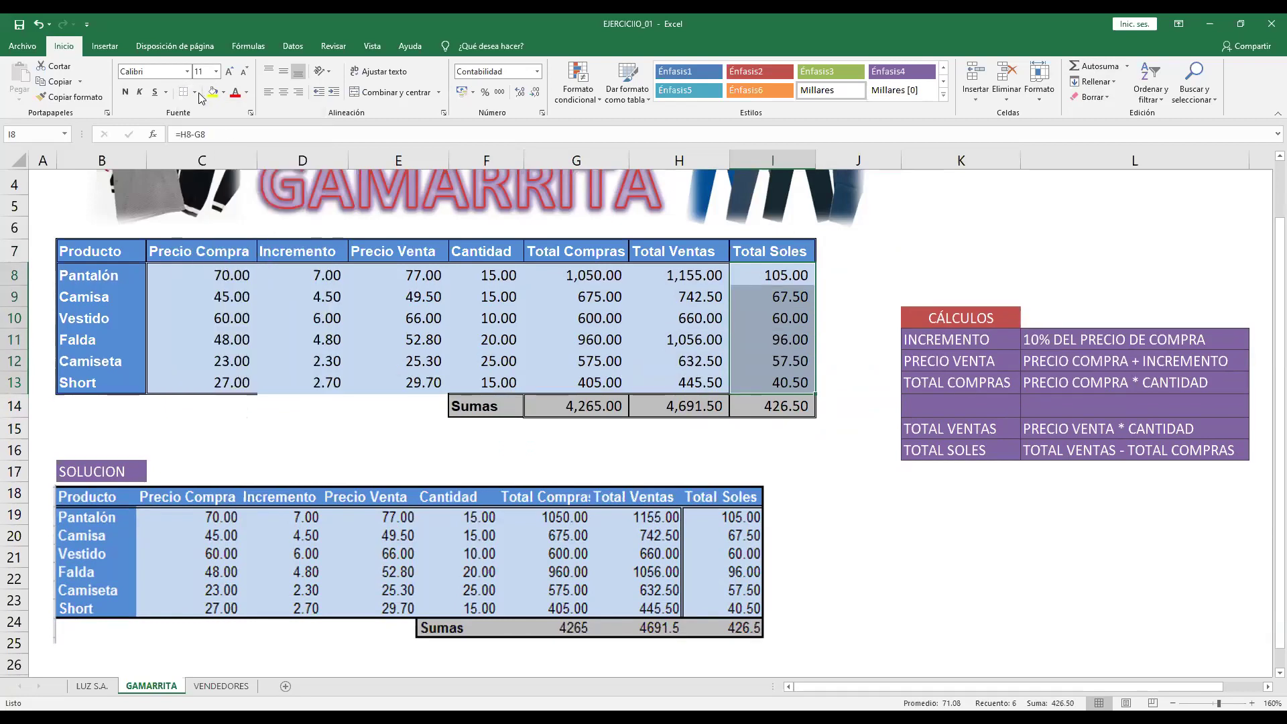
left_click(240, 221)
left_click(886, 265)
left_click(986, 249)
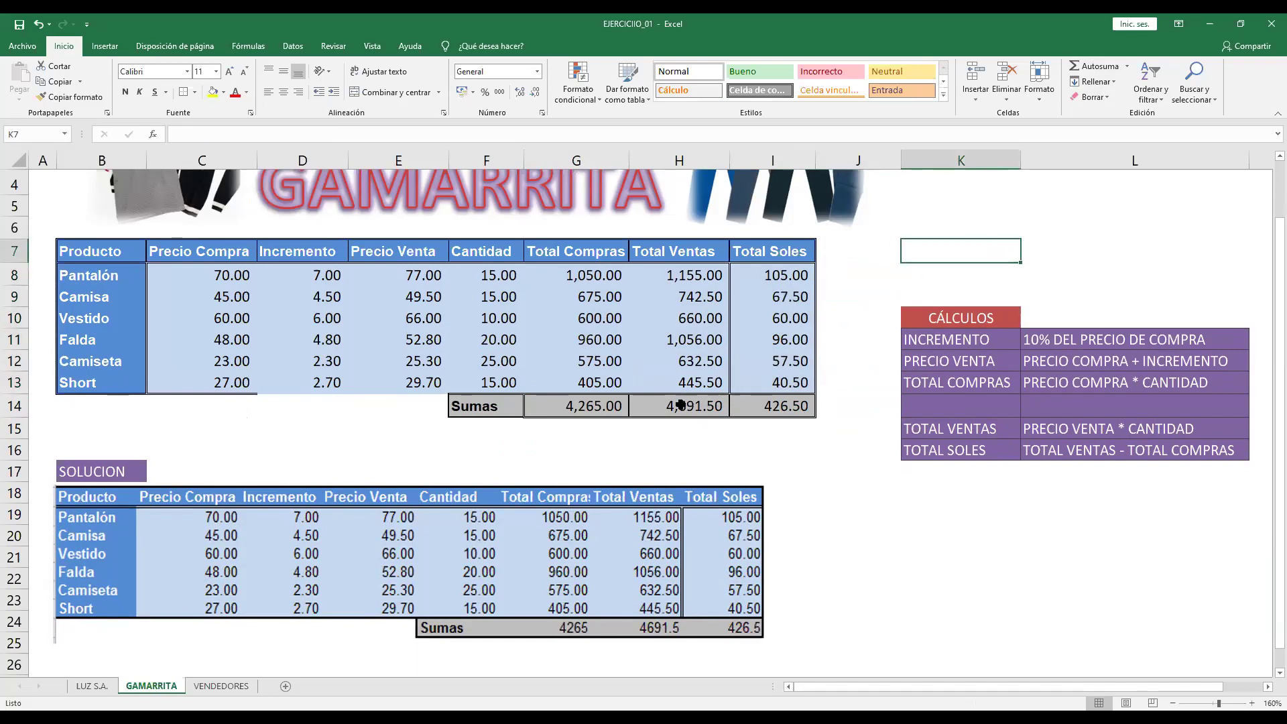
Step: Try fewer decimals on the Sumas totals, then set Total Compras and Total Ventas sums to General
left_click_drag(583, 409, 792, 399)
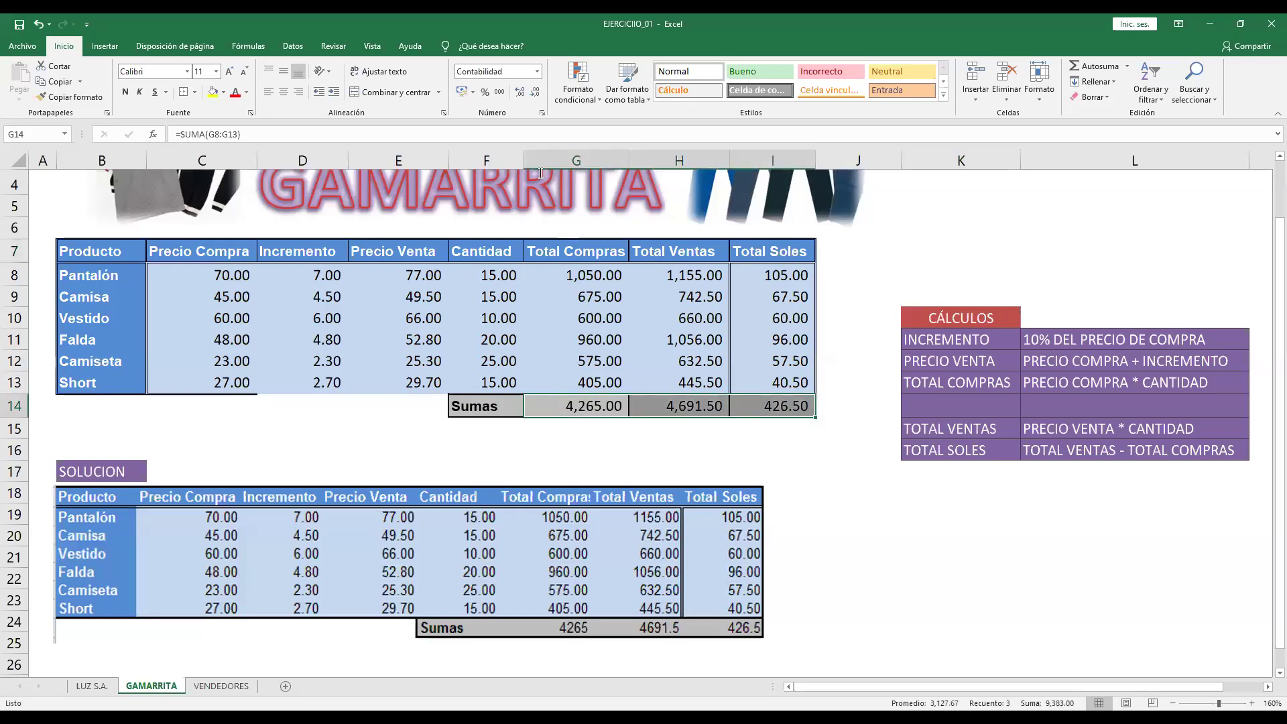
left_click(535, 92)
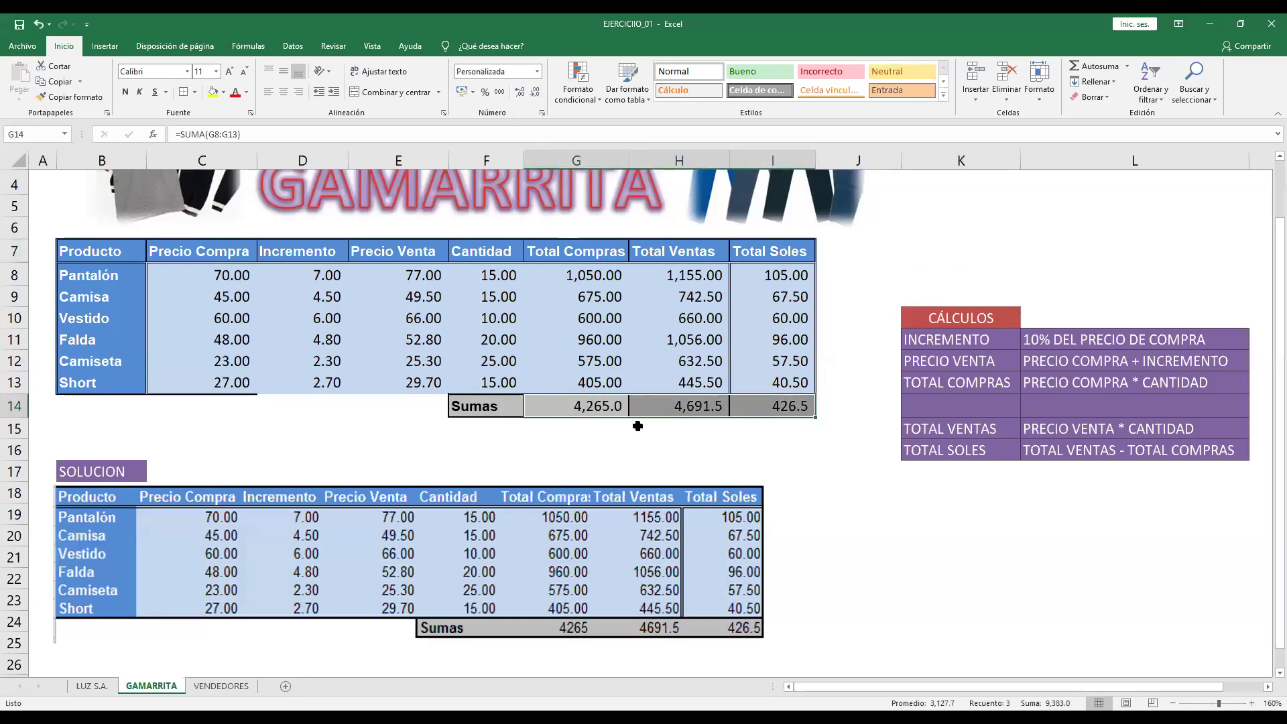
left_click(625, 404)
left_click(534, 92)
left_click(873, 420)
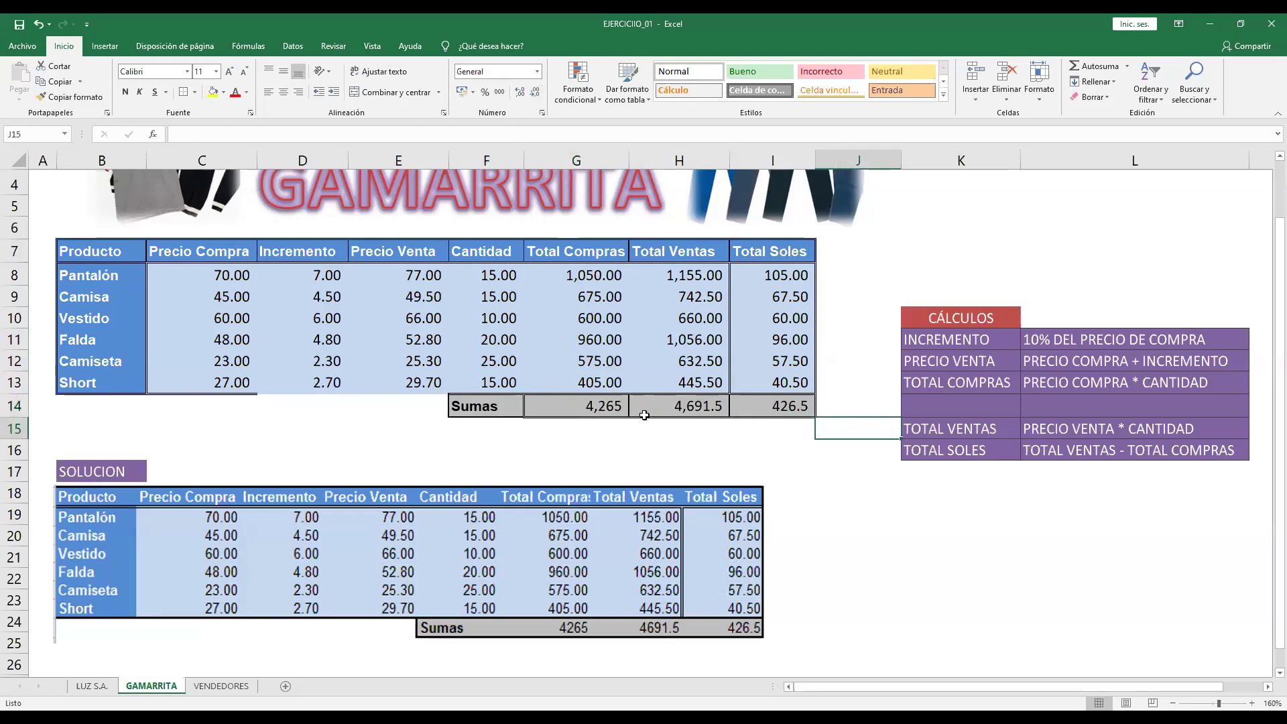
left_click_drag(579, 407, 771, 406)
left_click(537, 71)
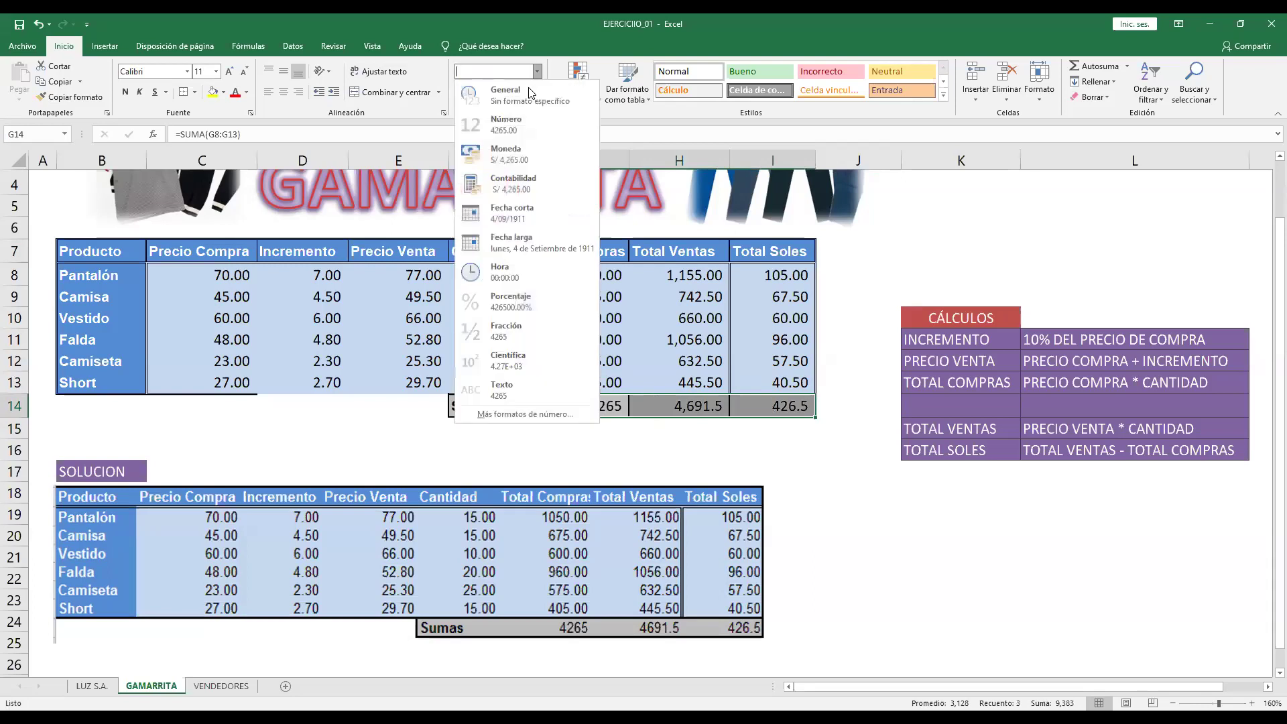
left_click(531, 101)
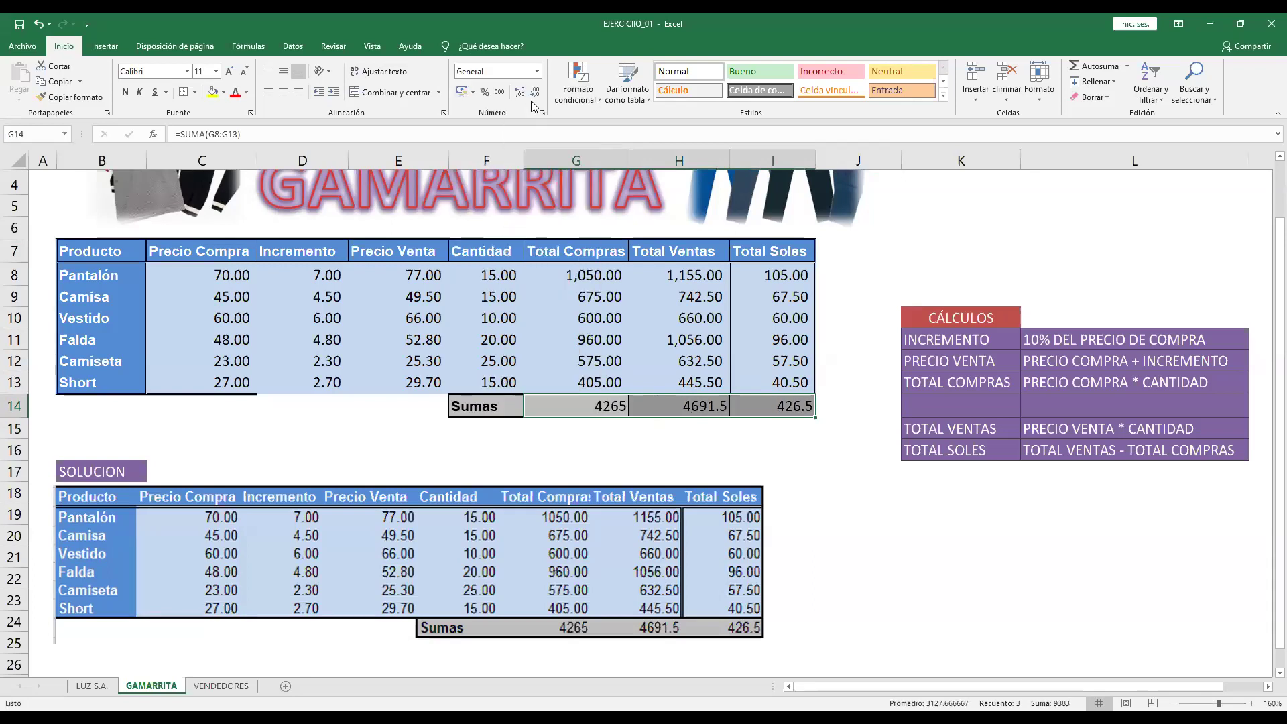
left_click(831, 407)
left_click(860, 335)
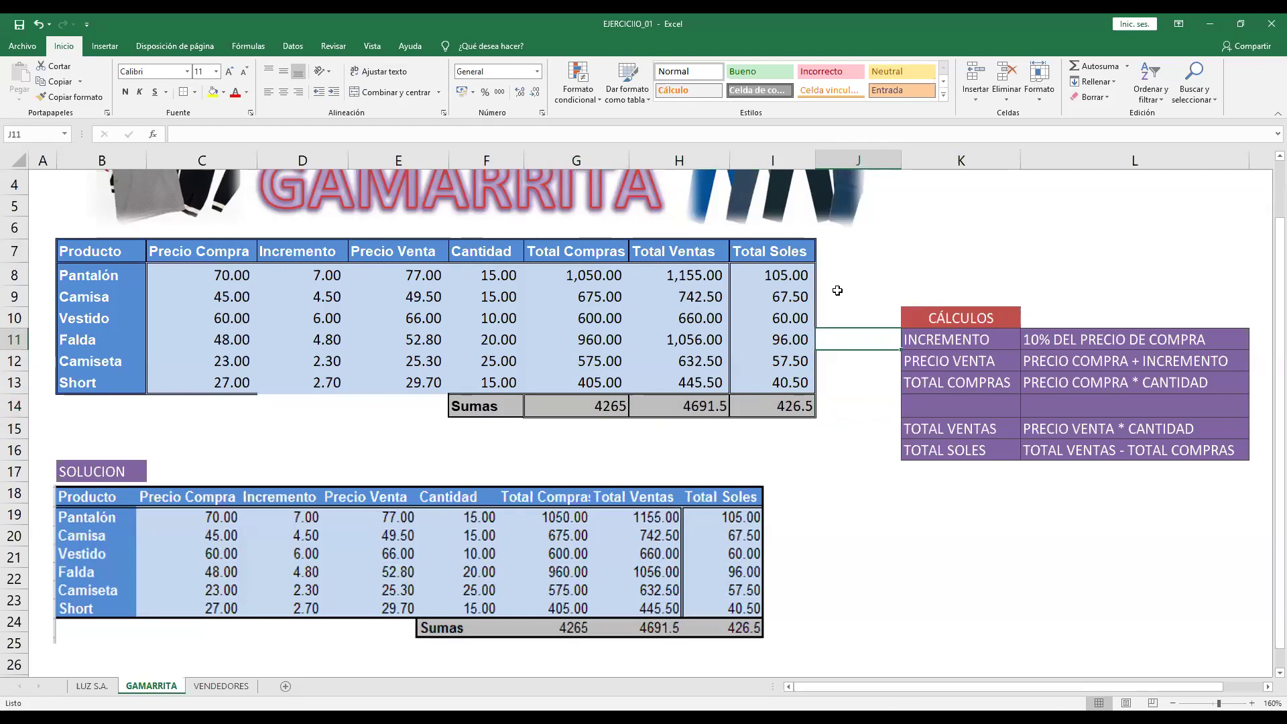
scroll(838, 291, "up", 1)
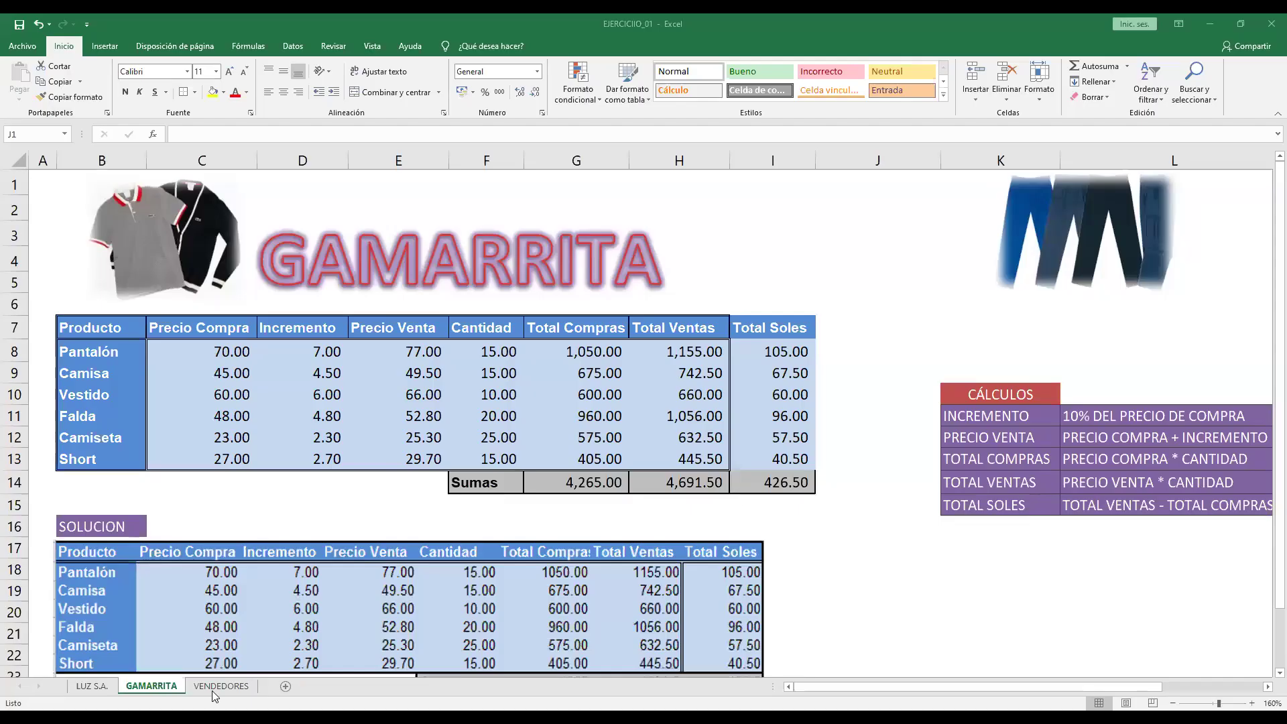
Step: Switch to the VENDEDORES sheet, zoom in and narrow column I toward the CÁLCULOS box
left_click(228, 687)
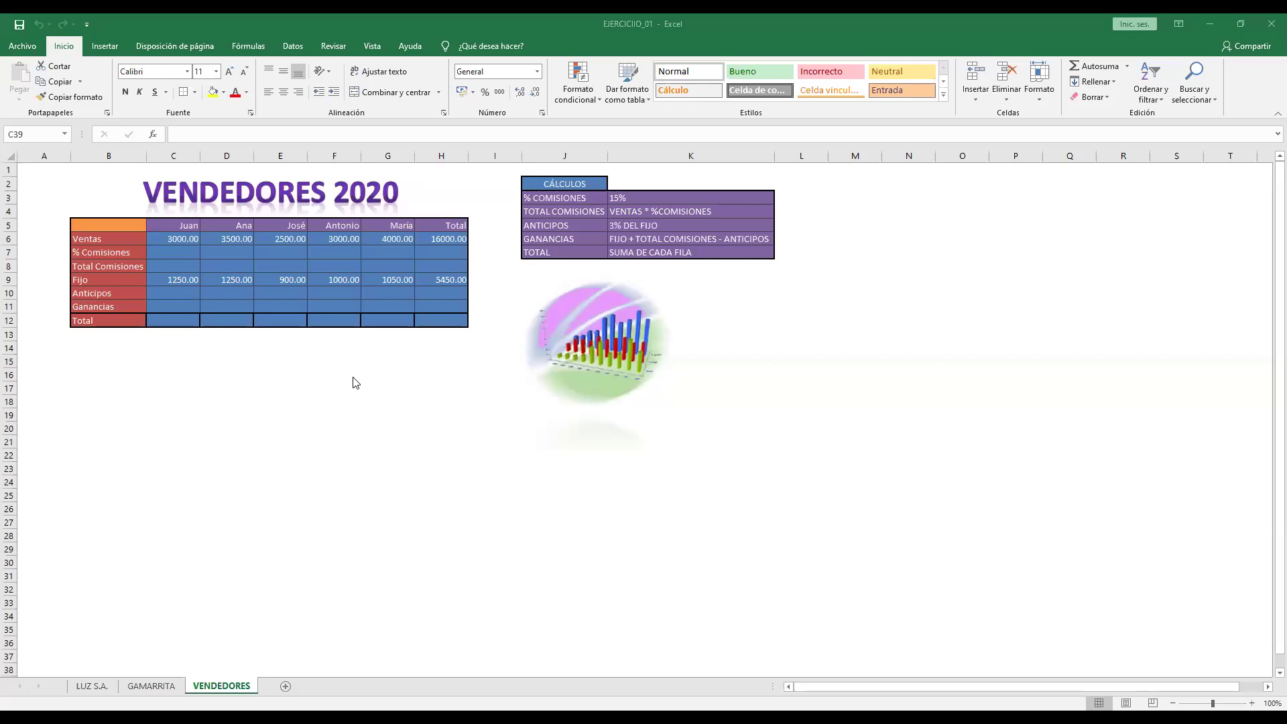
scroll(272, 368, "up", 3, "ctrl")
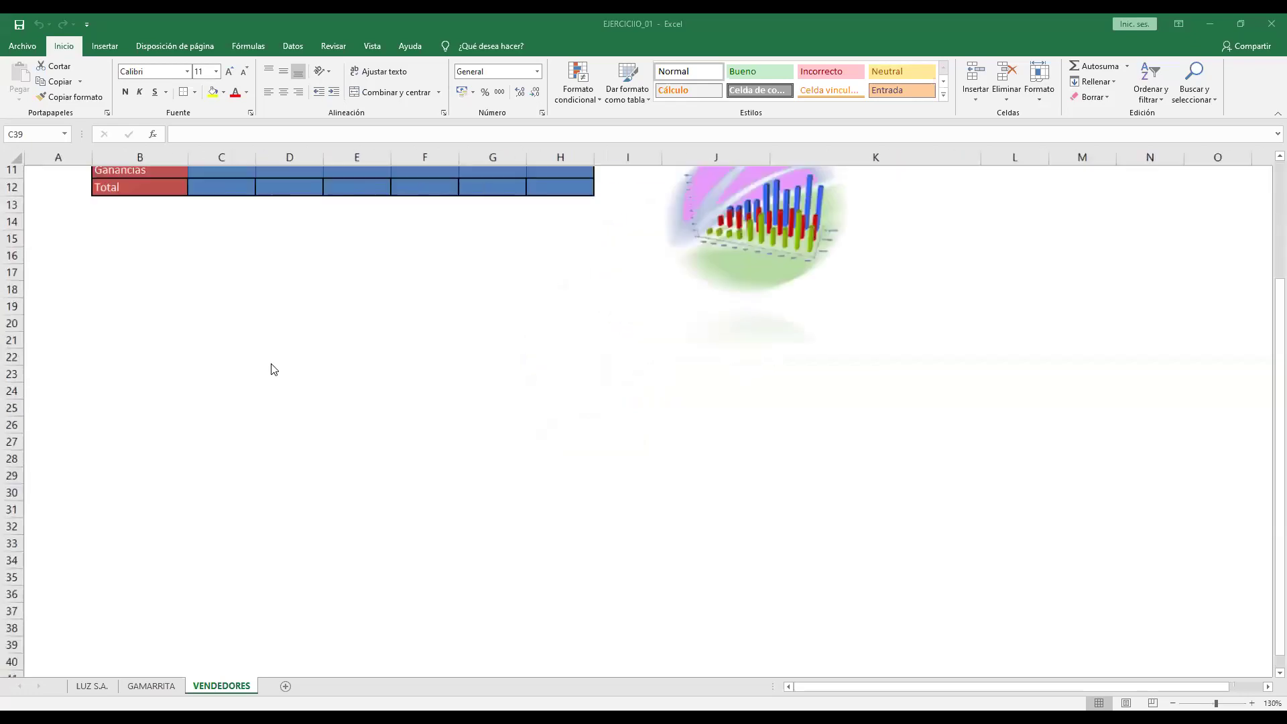
scroll(276, 406, "up", 2, "ctrl")
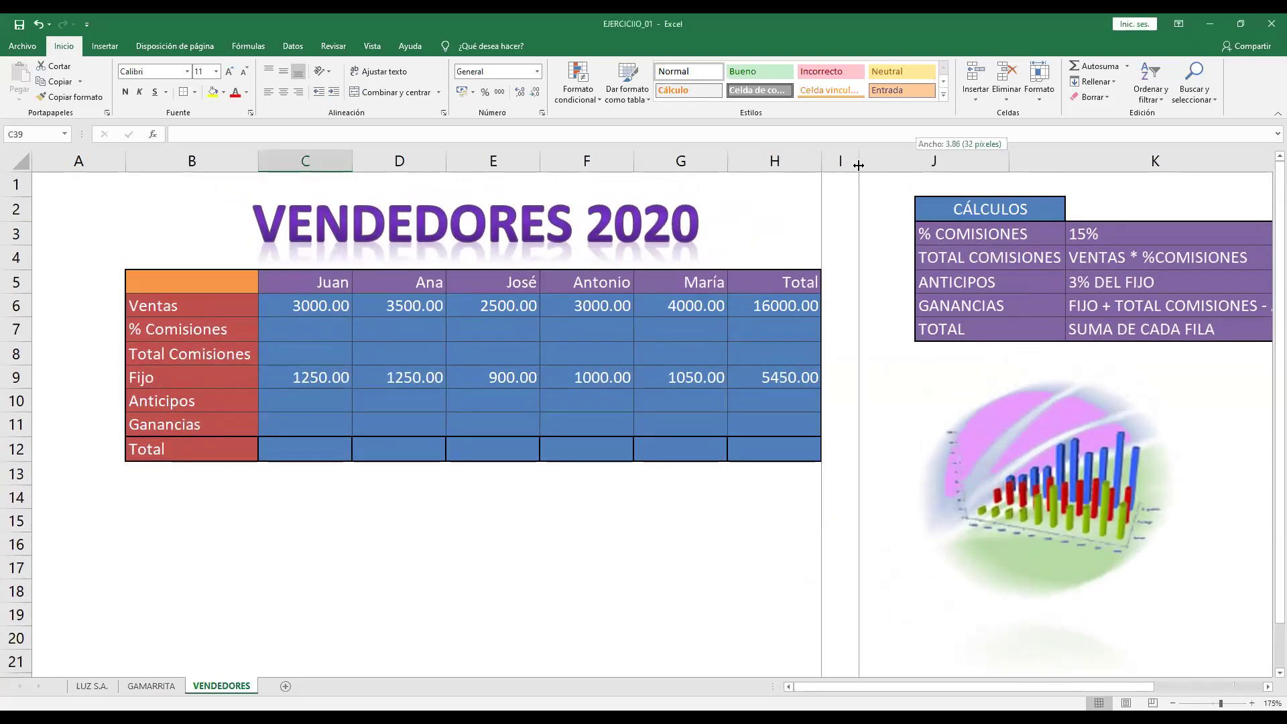
left_click_drag(915, 160, 858, 160)
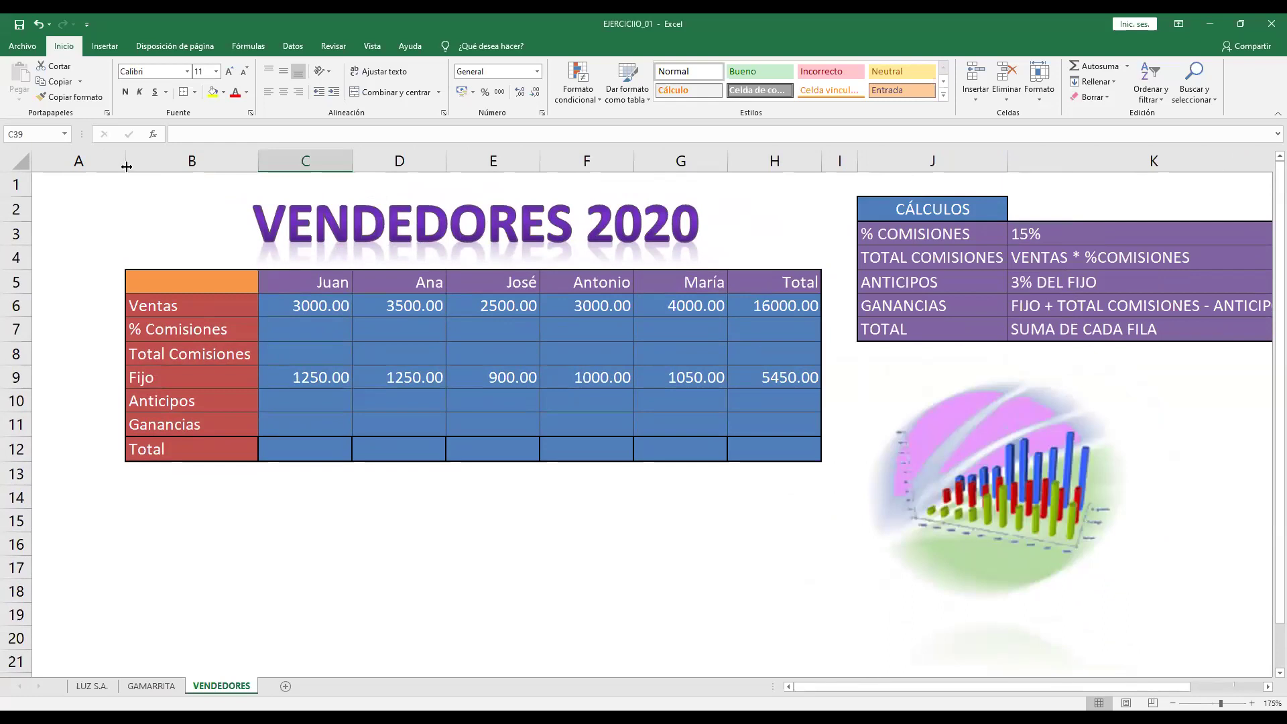
Step: Narrow column A and move the chart picture lower beneath the CÁLCULOS box
left_click_drag(126, 167, 54, 166)
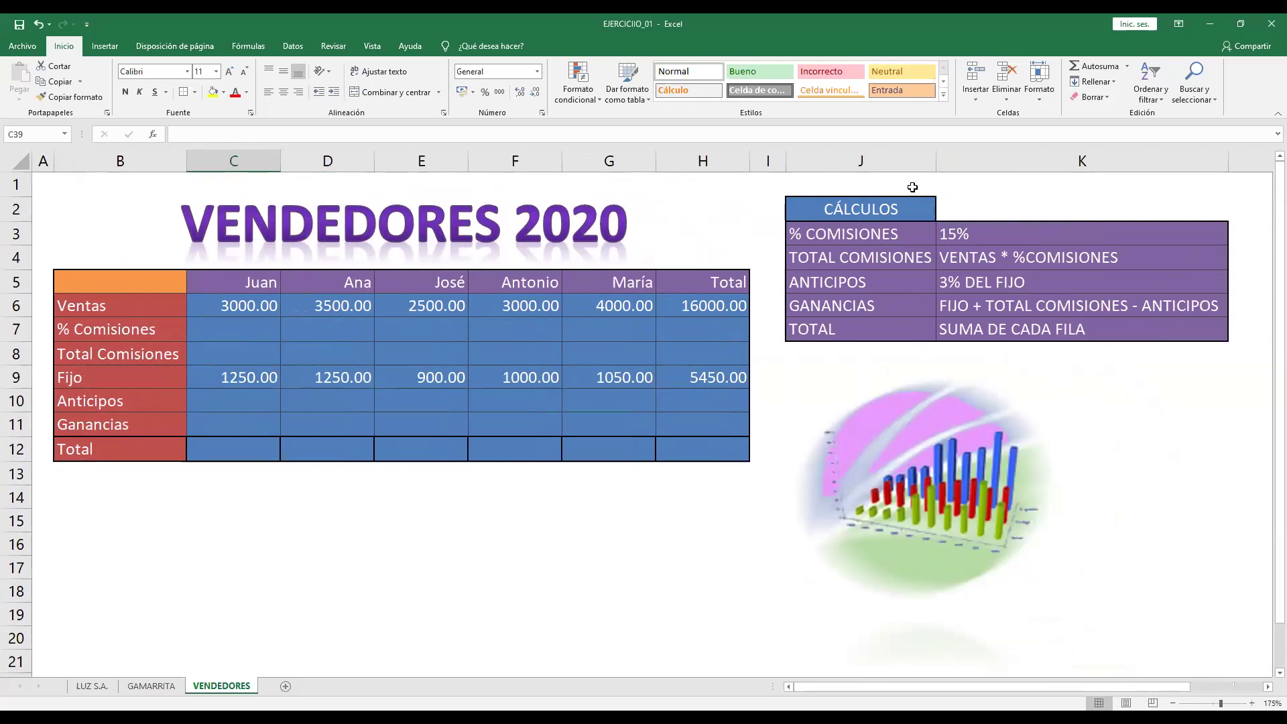
left_click_drag(935, 158, 937, 158)
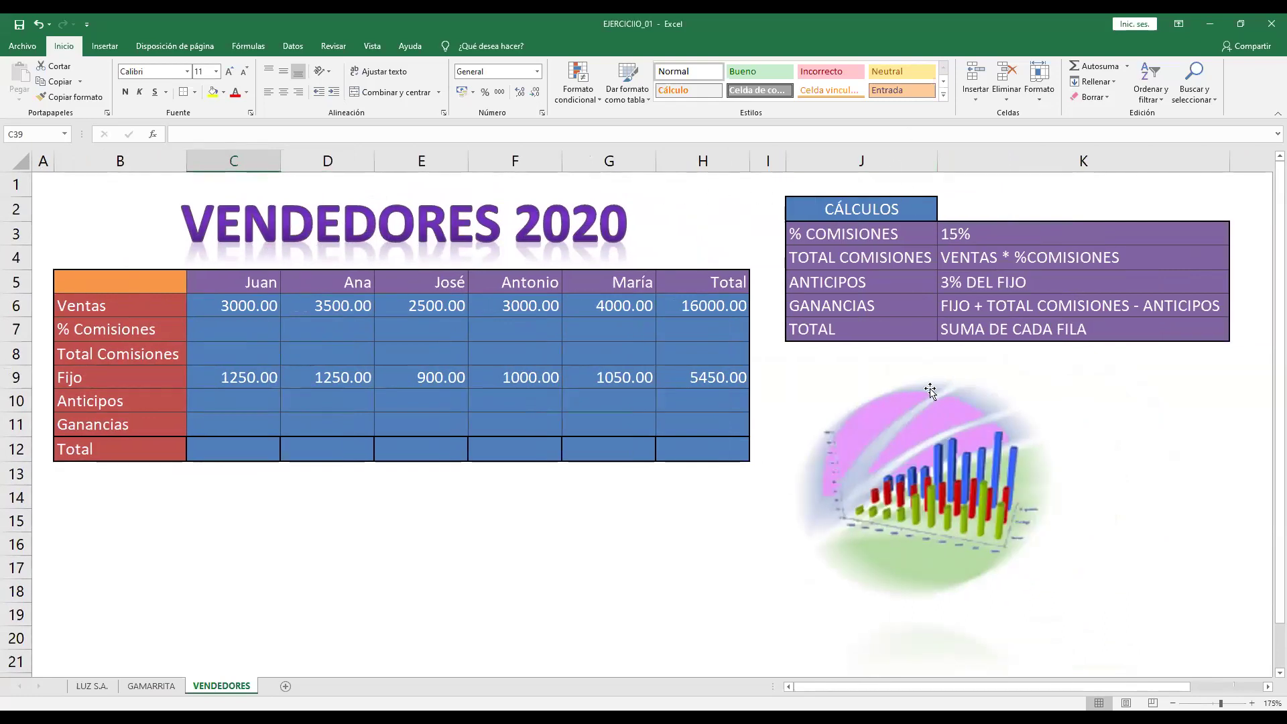
mouse_move(931, 403)
left_mouse_down()
mouse_move(824, 457)
mouse_move(914, 426)
mouse_move(847, 431)
mouse_move(1031, 417)
mouse_move(1033, 429)
left_mouse_up()
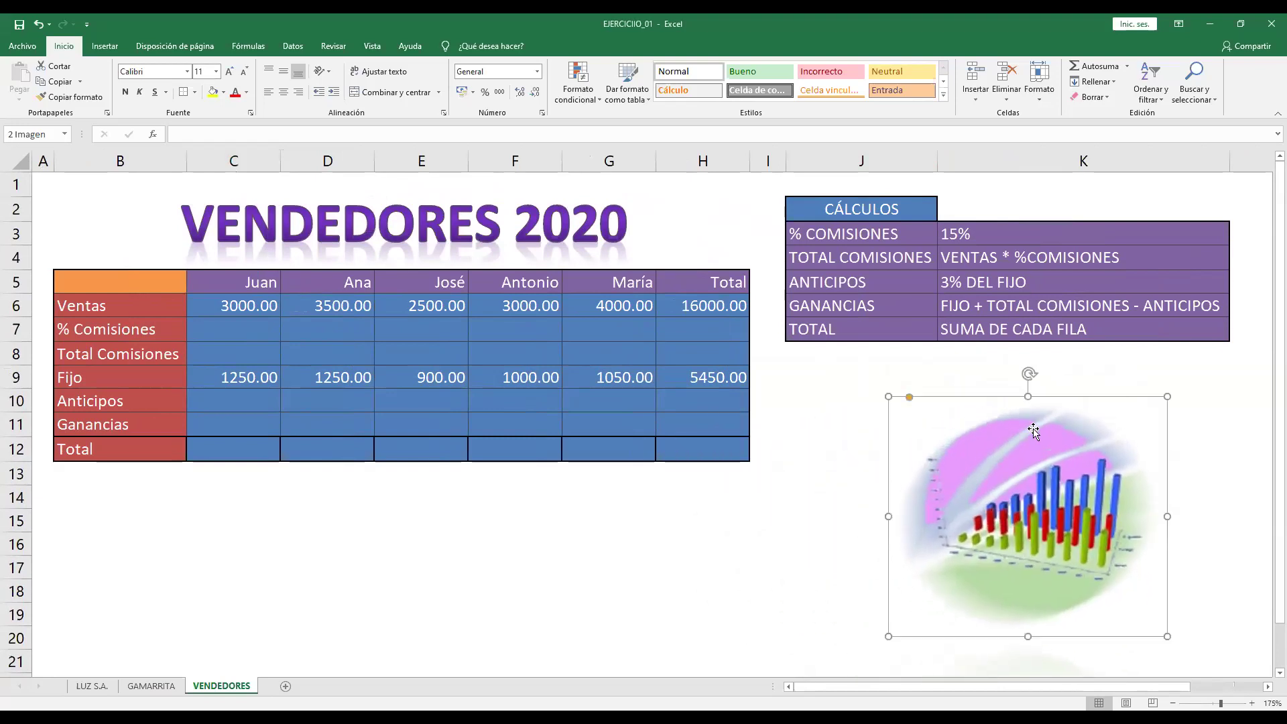
left_click(416, 543)
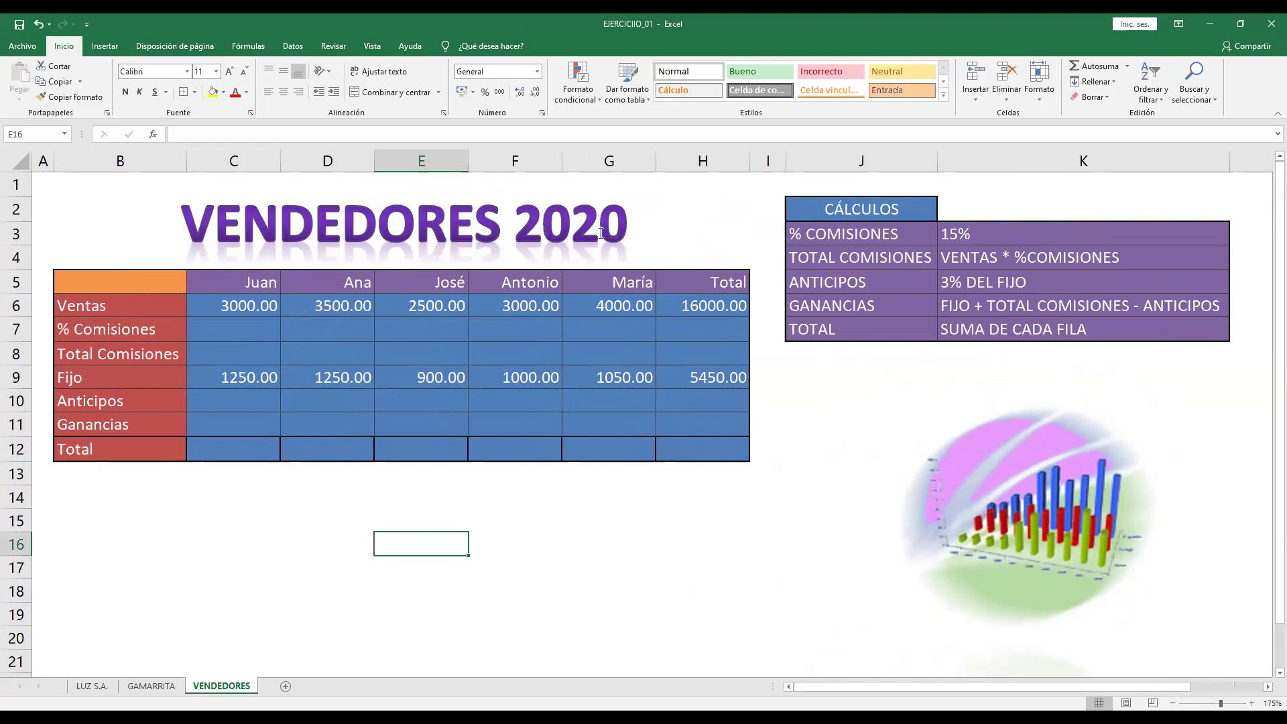
Step: Step through the sellers' header cells from Ana across to Total
left_click(262, 327)
left_click(349, 282)
left_click(422, 281)
left_click(516, 282)
left_click(612, 282)
left_click(708, 279)
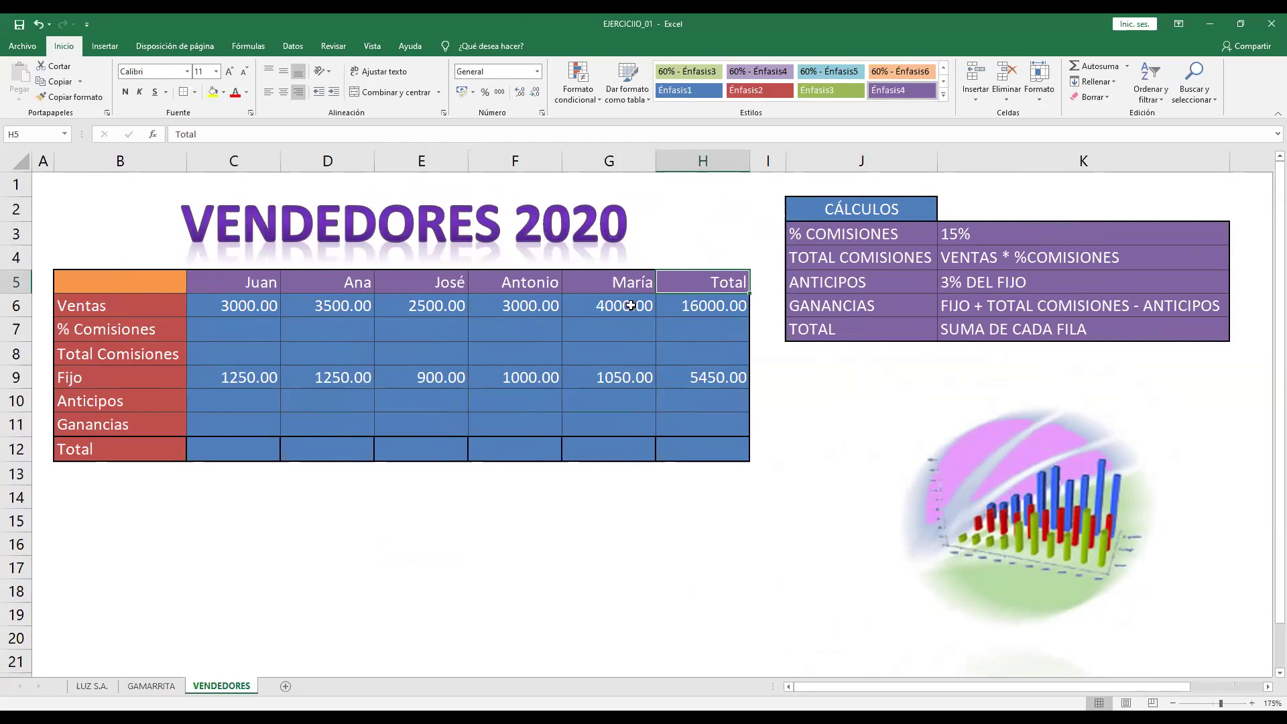
Step: Turn on the thousands separator for the Ventas figures C6:H6 via Formato de celdas
left_click(712, 323)
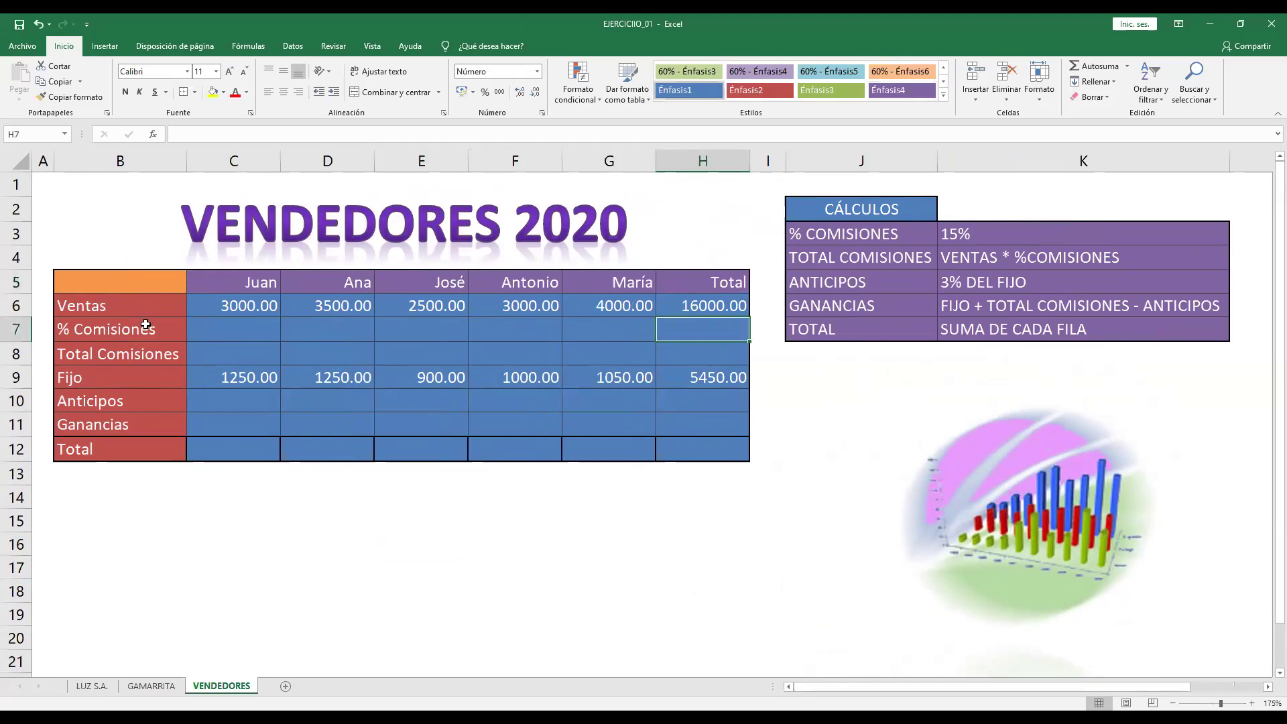
left_click(12, 308)
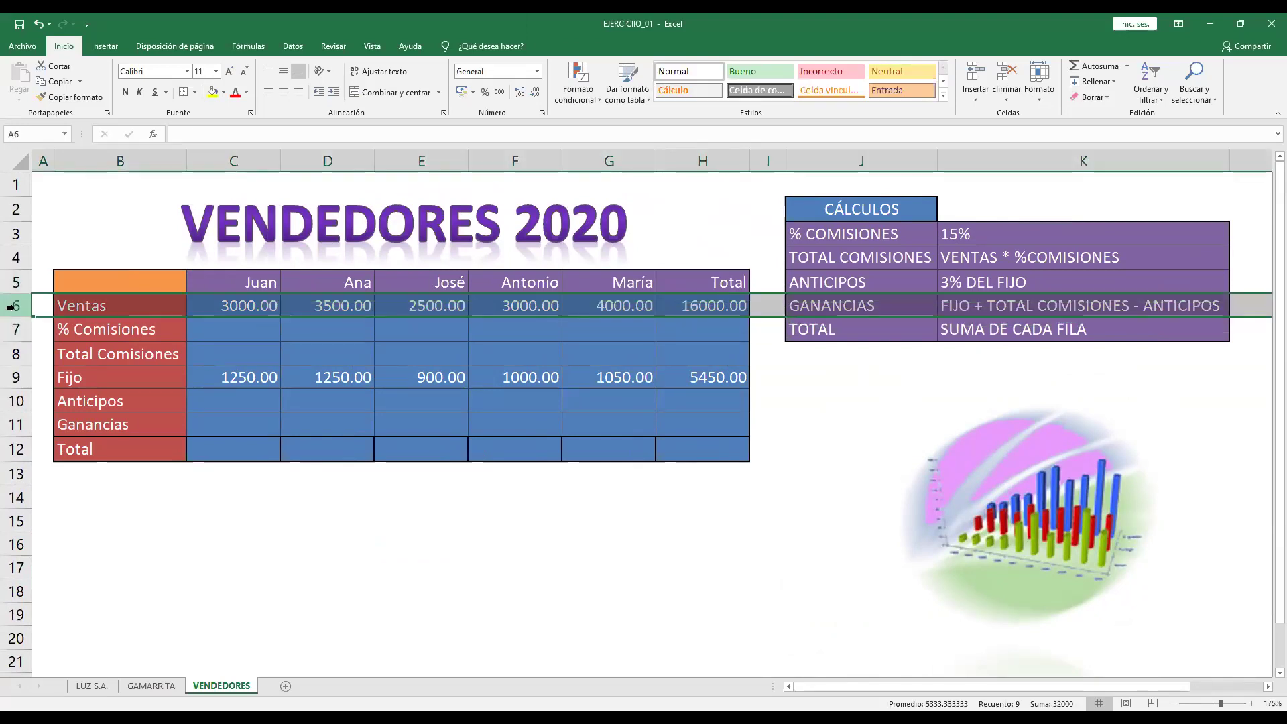
left_click(241, 309)
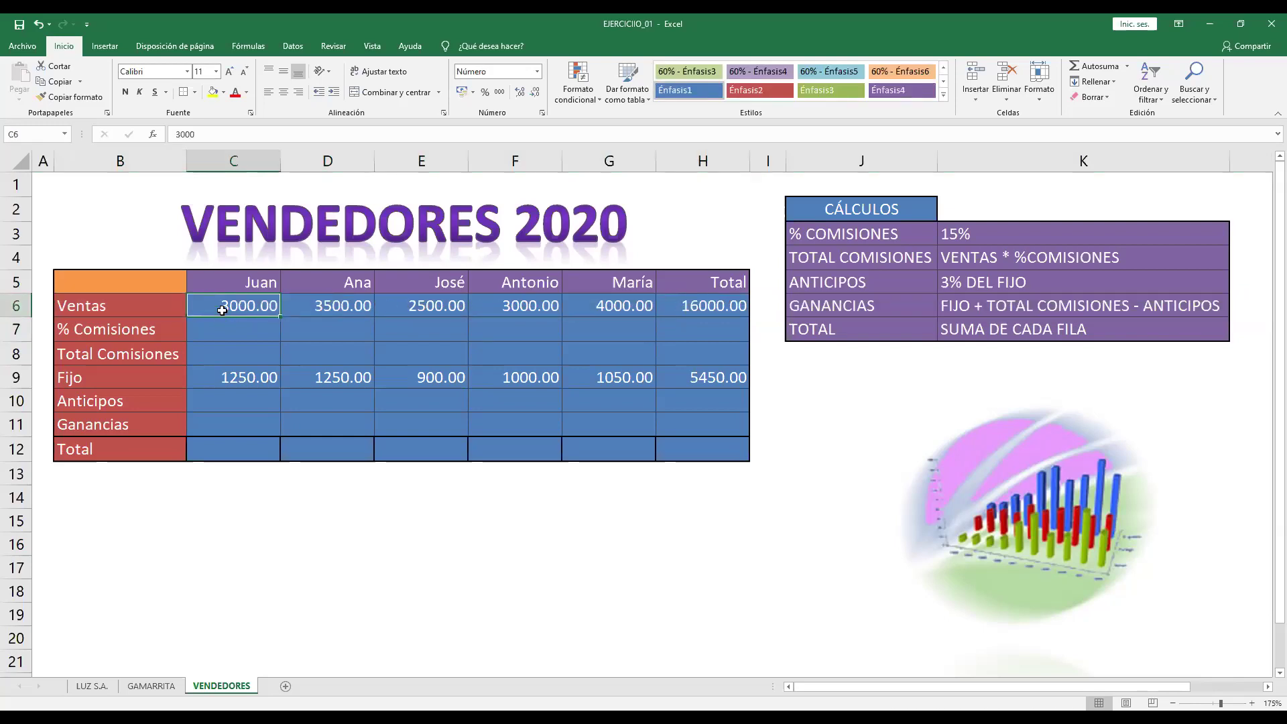
left_click_drag(222, 310, 713, 305)
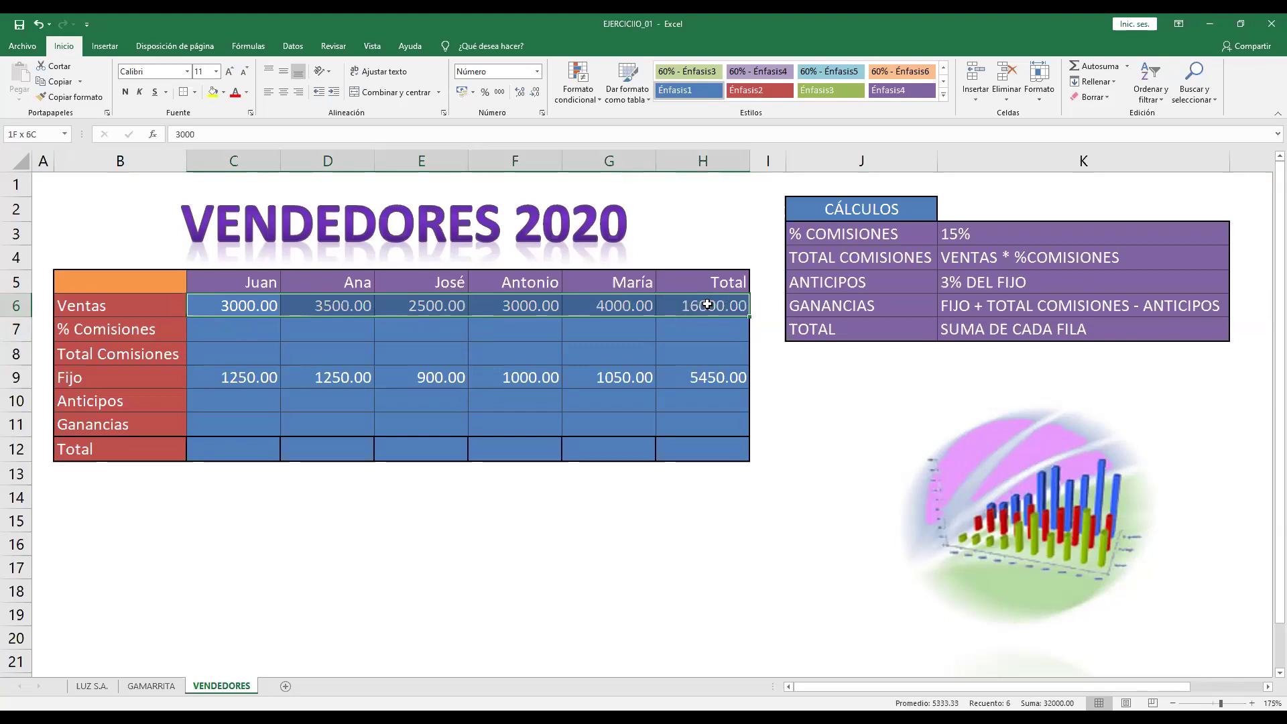
left_click(537, 71)
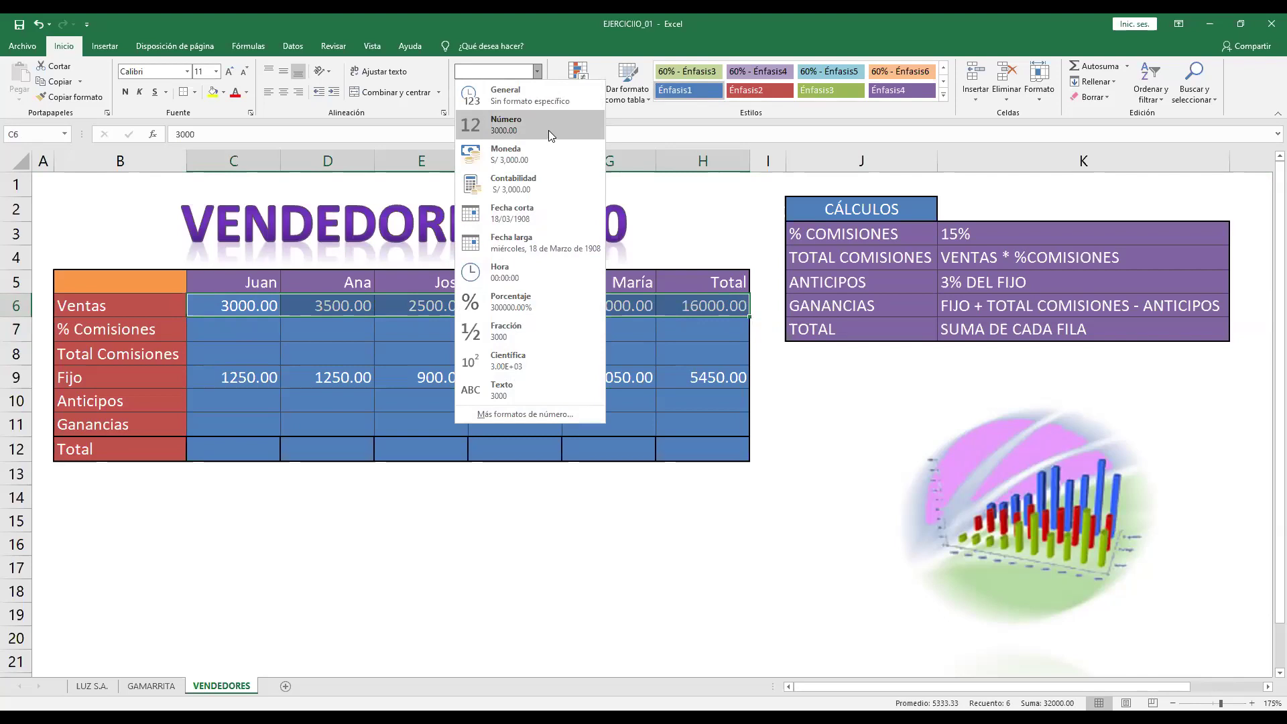
left_click(535, 414)
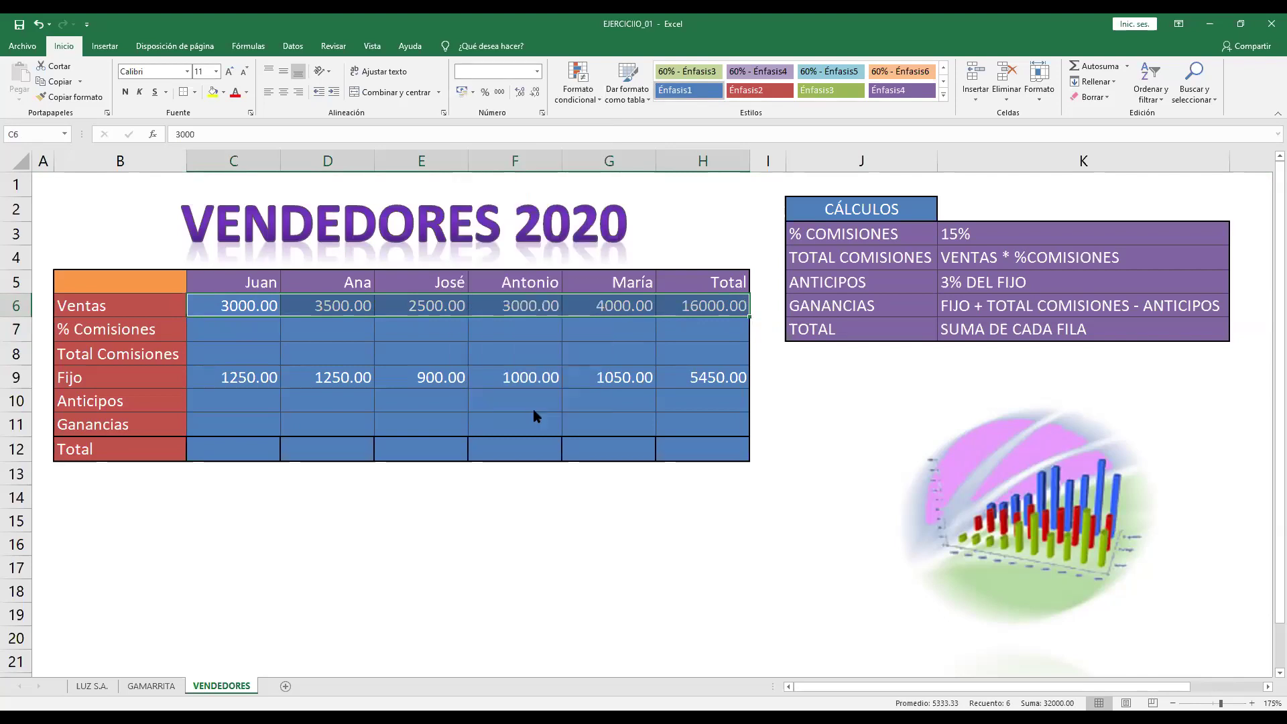
left_click(497, 356)
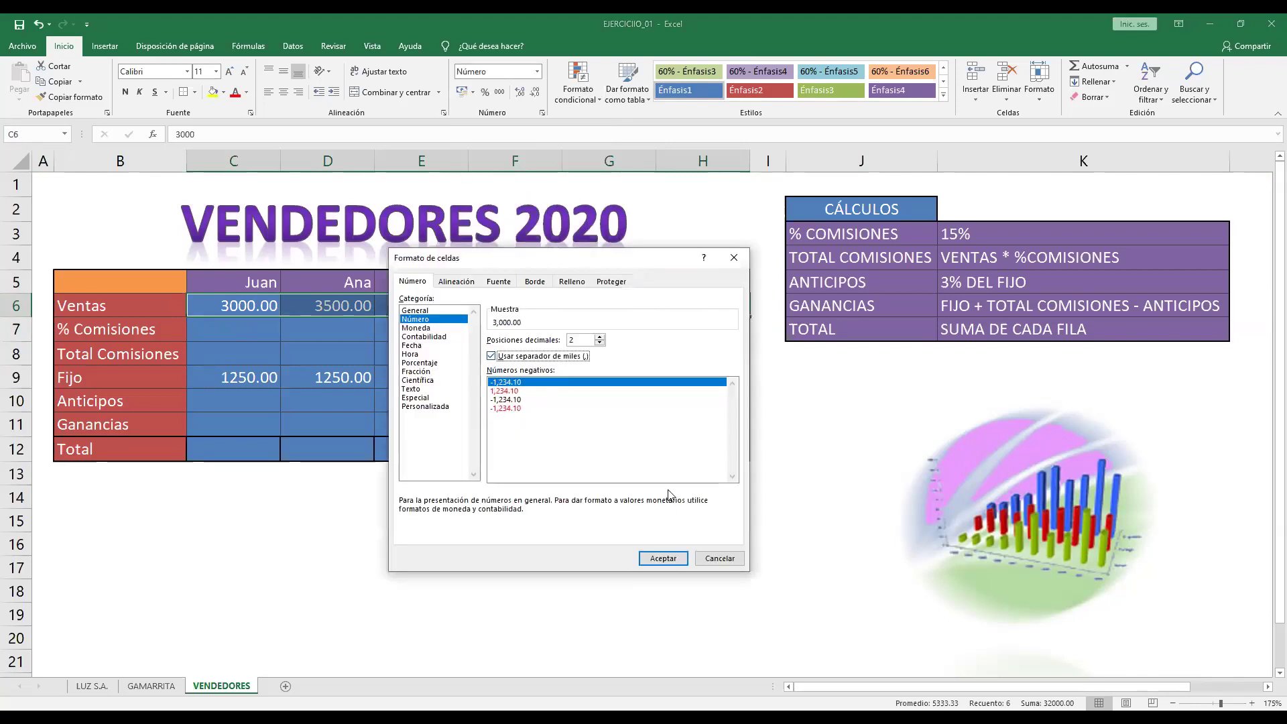
left_click(661, 562)
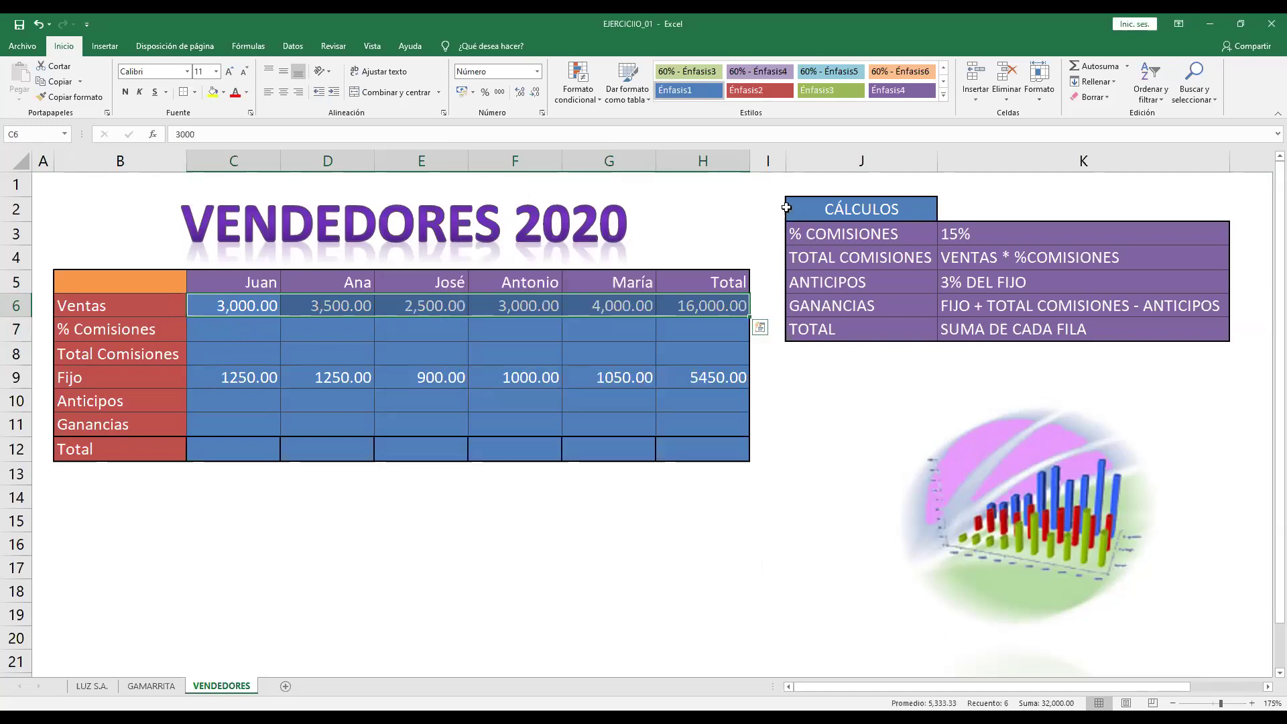
Step: Check the formatted Ventas values from C6 through the Total sum in H6
left_click(775, 203)
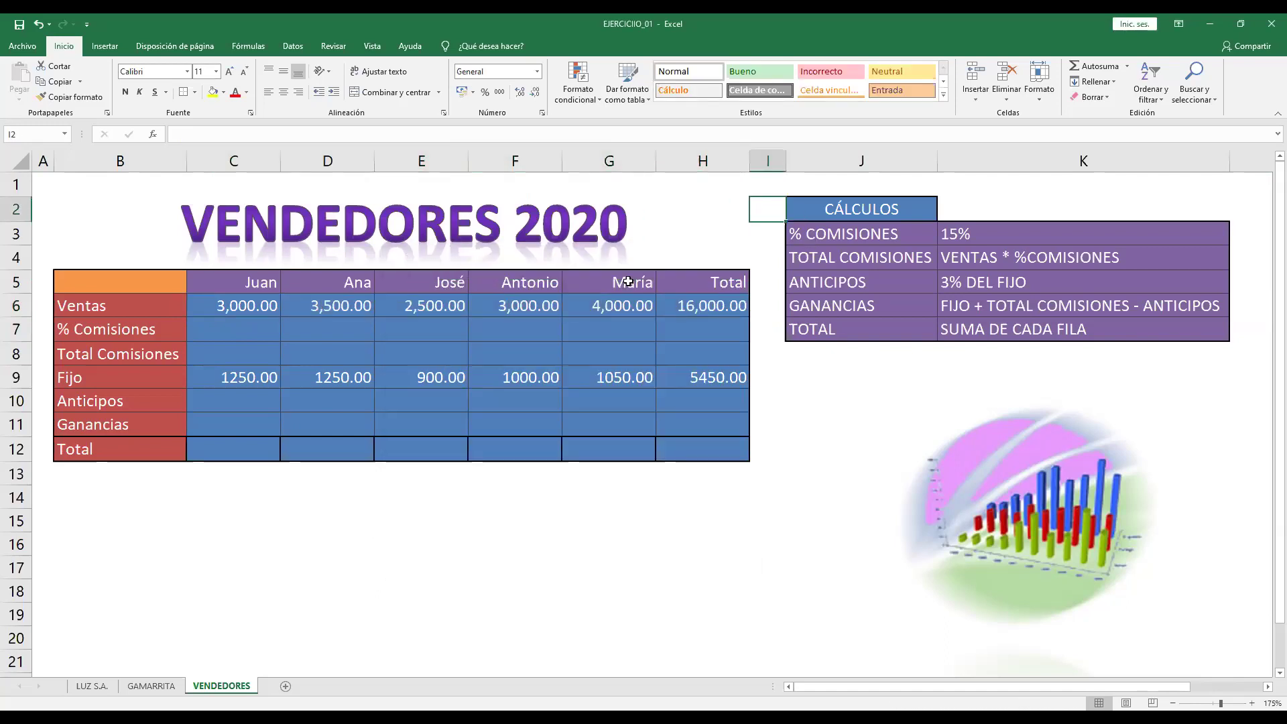
left_click(255, 310)
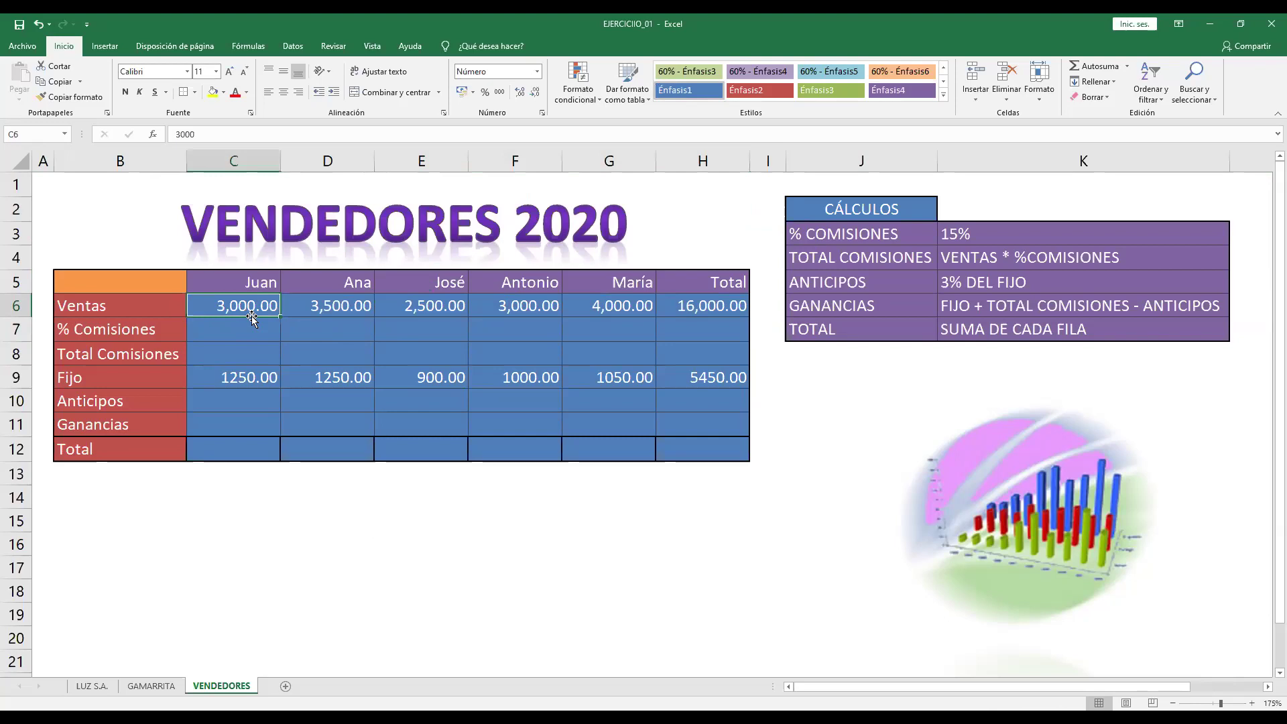
left_click(325, 313)
left_click(425, 325)
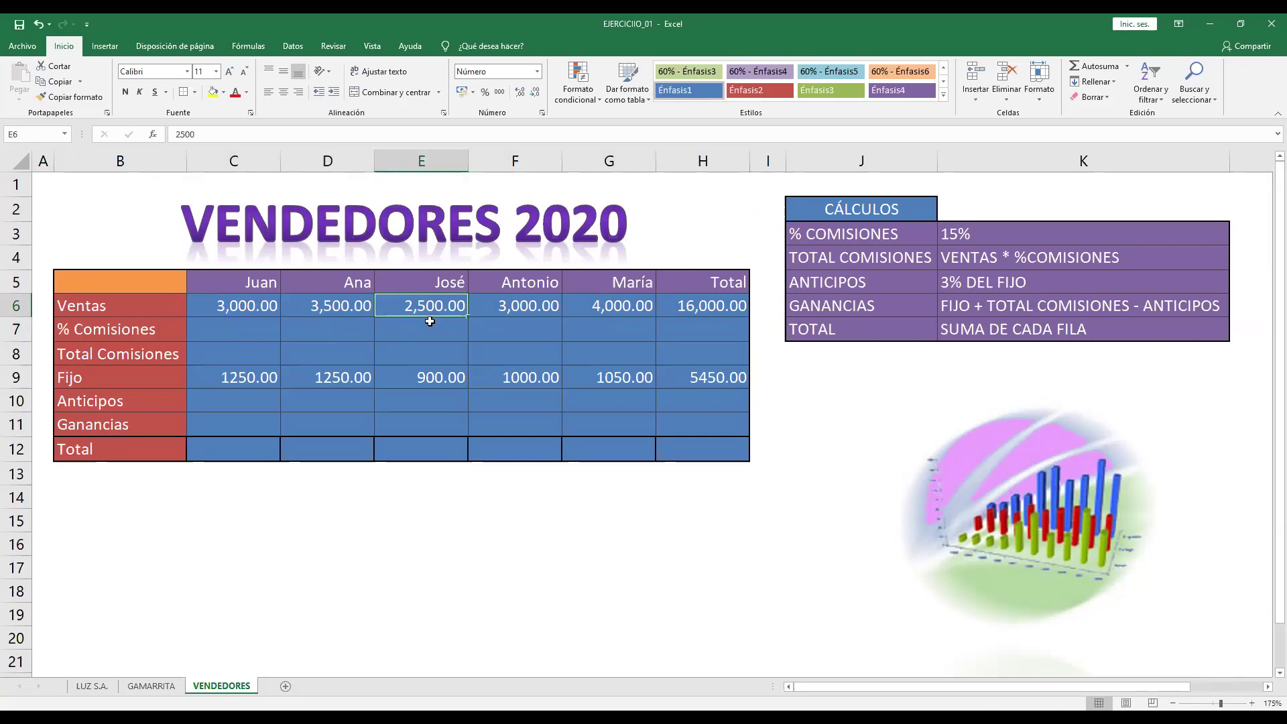
left_click(543, 307)
left_click(637, 310)
left_click(691, 310)
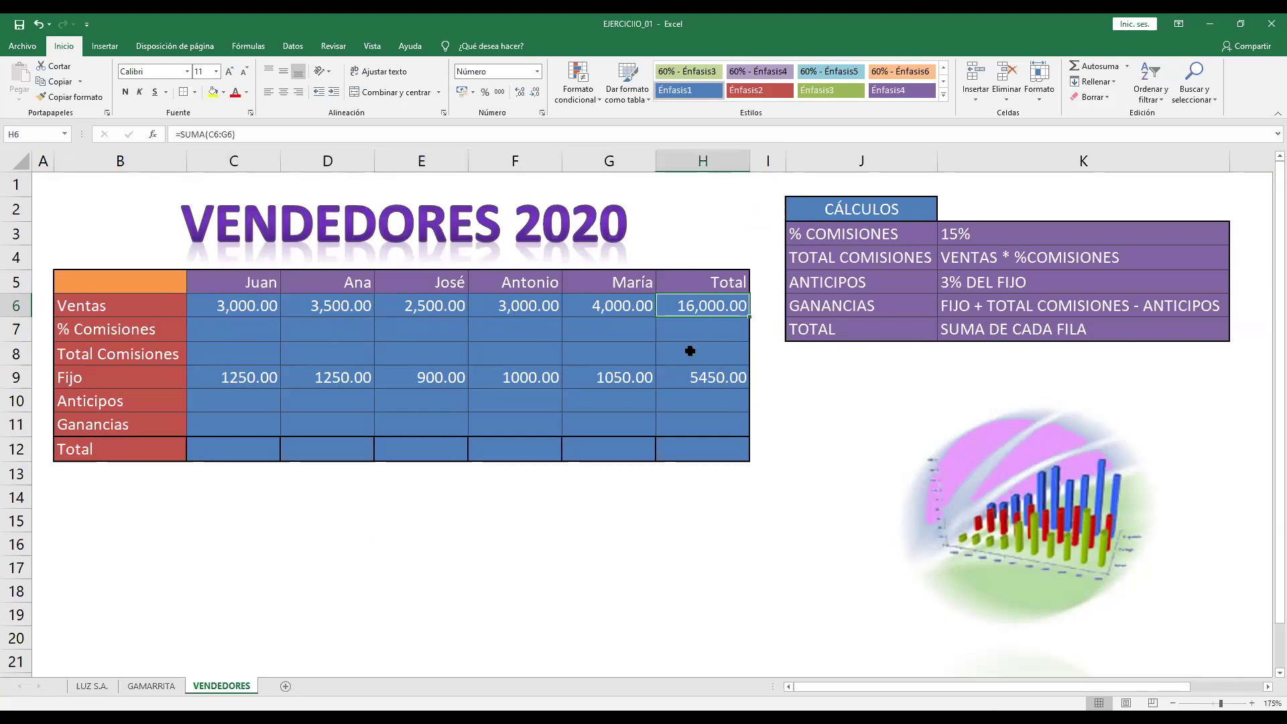
left_click(227, 503)
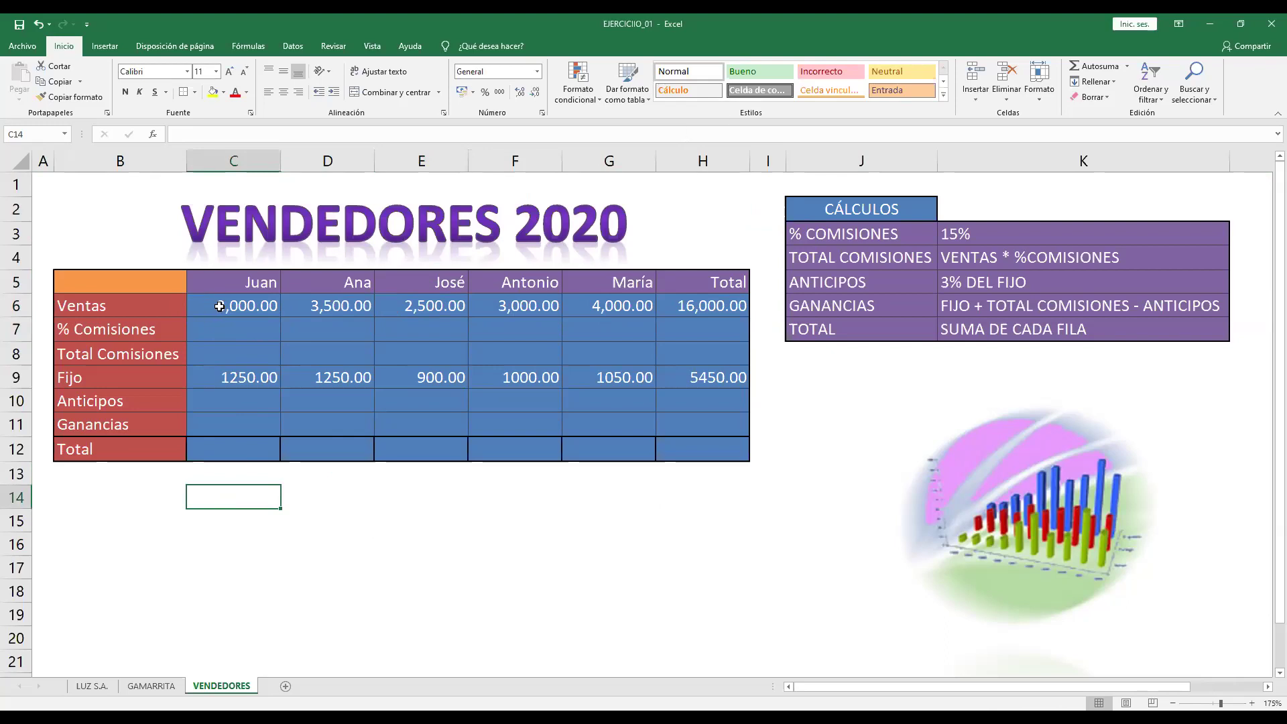
Step: Remove the decimals from the Ventas figures so they show whole numbers like 3,000
left_click_drag(216, 301, 679, 306)
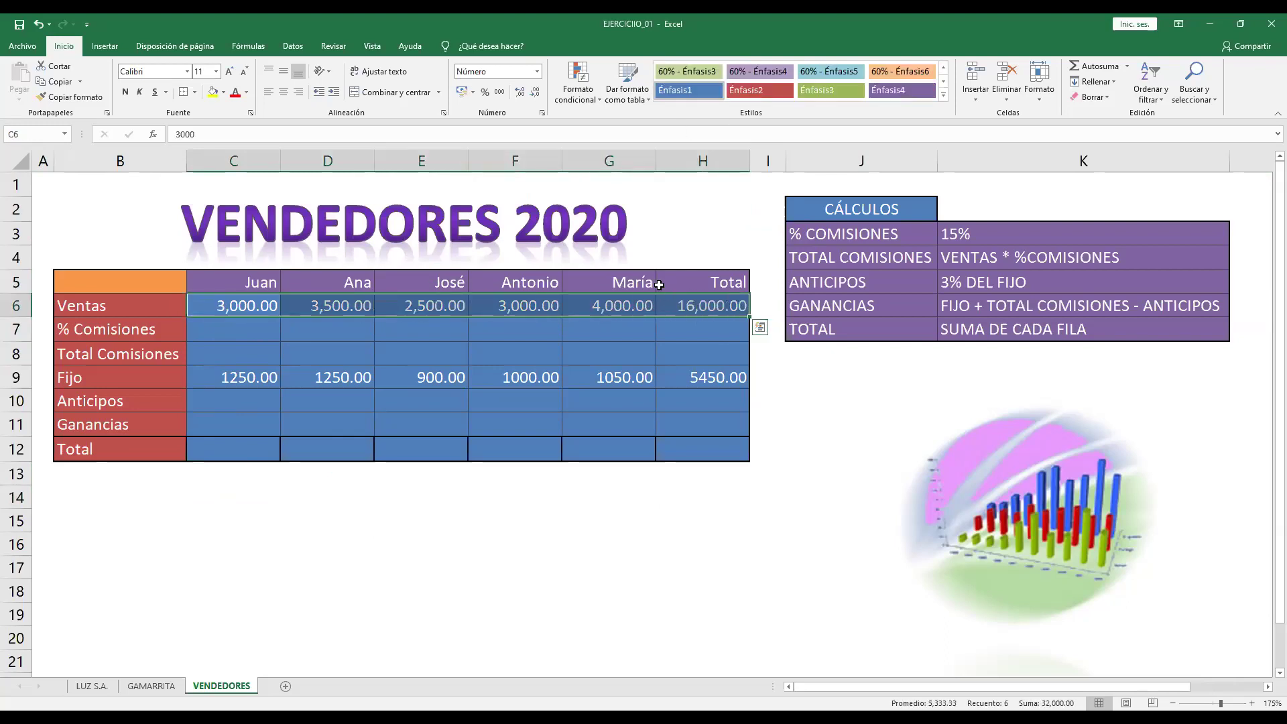
left_click(535, 93)
left_click(535, 94)
left_click(757, 235)
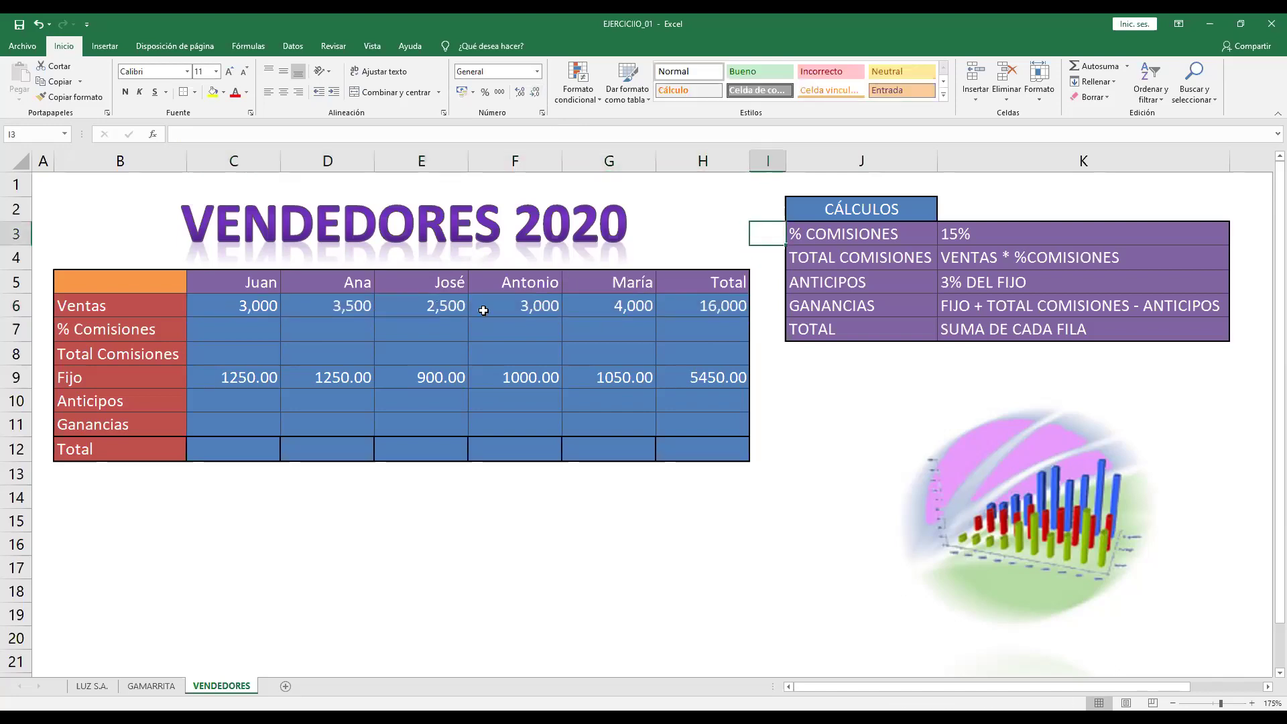
left_click(233, 309)
left_click_drag(369, 310, 709, 309)
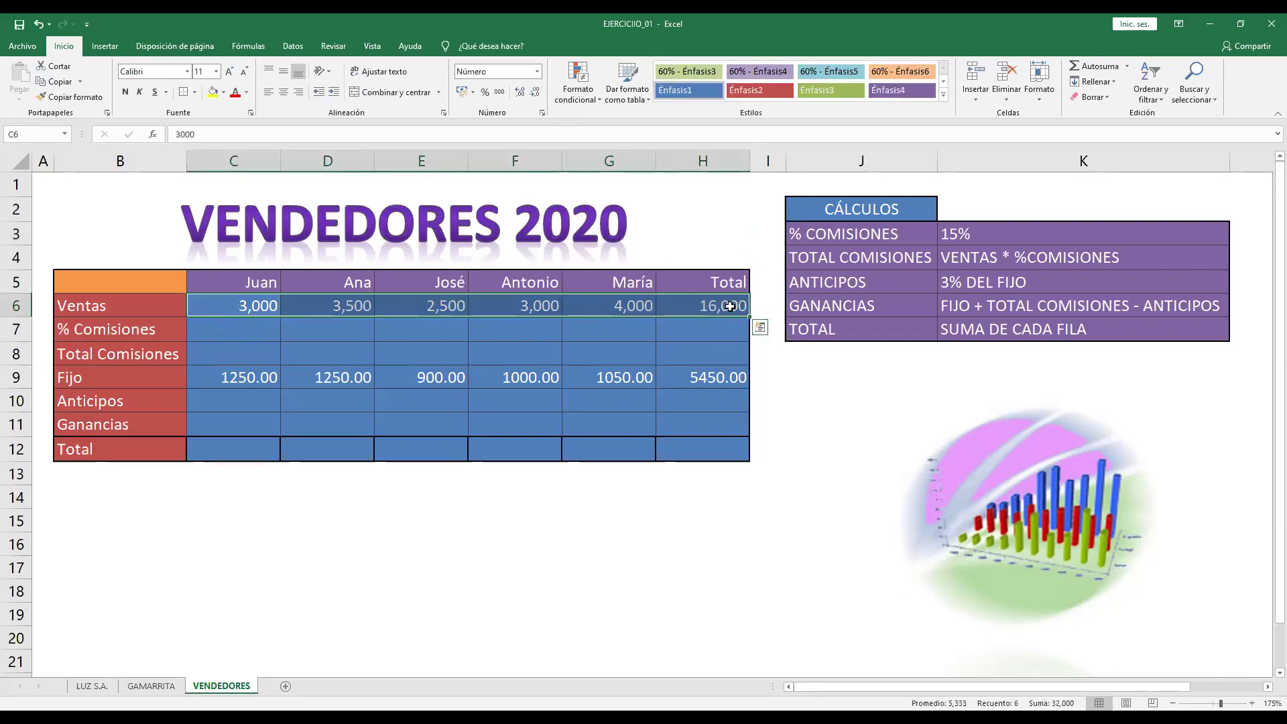
left_click(723, 242)
Step: Copy C6's number format onto the Fijo row C9:H9, showing 1,250 … 5,450
left_click_drag(254, 377, 689, 374)
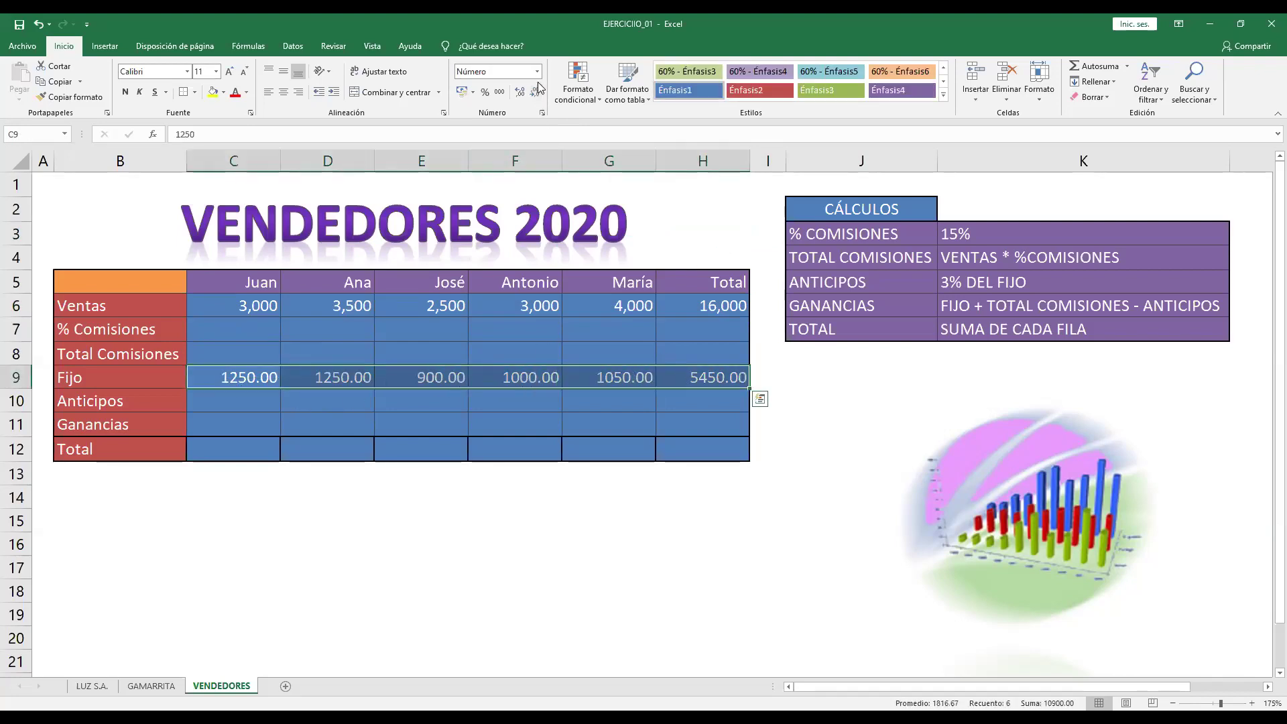
left_click(261, 304)
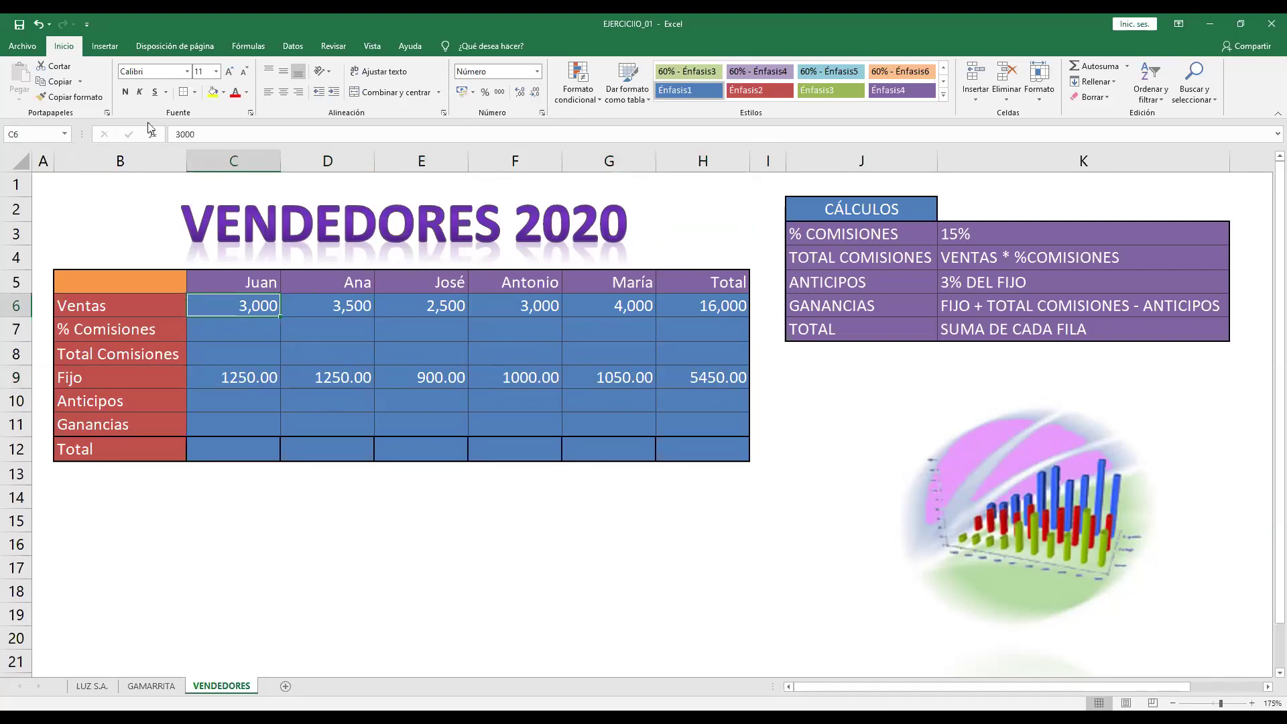
left_click(81, 98)
left_click_drag(220, 377, 701, 375)
left_click(805, 376)
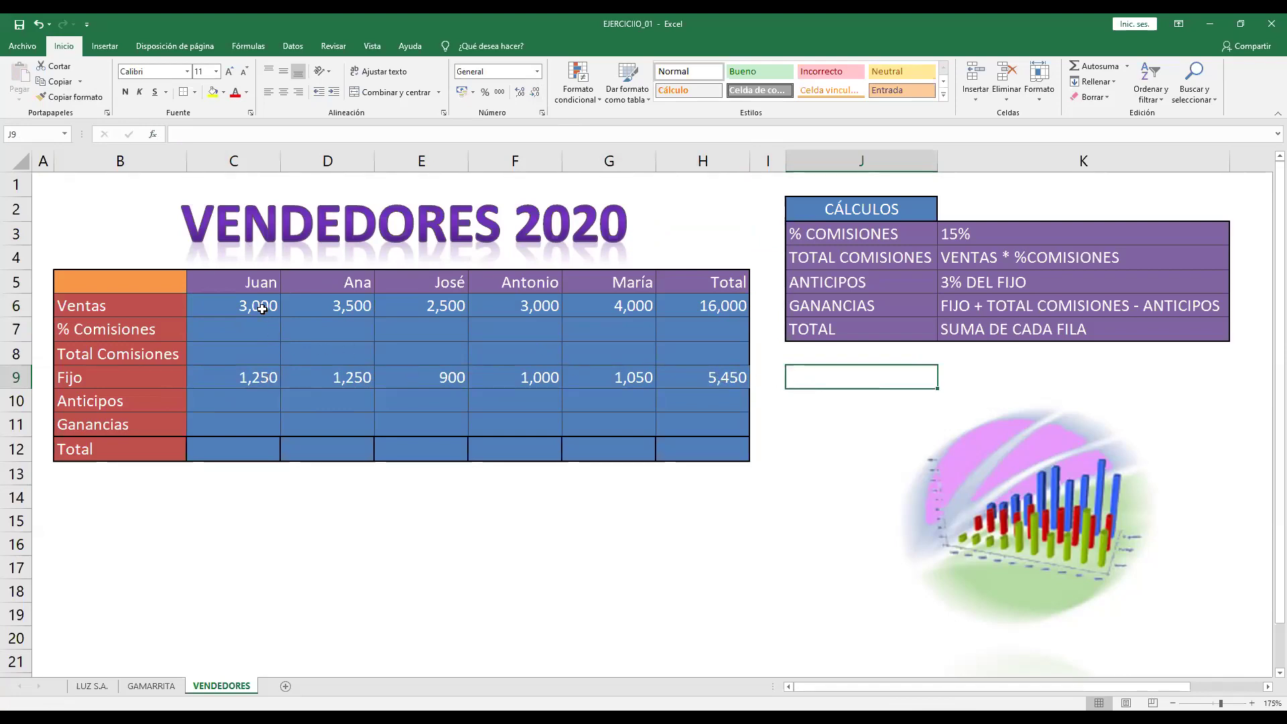
Step: Save the workbook
left_click(19, 25)
key("Down")
key("Down")
left_click(856, 496)
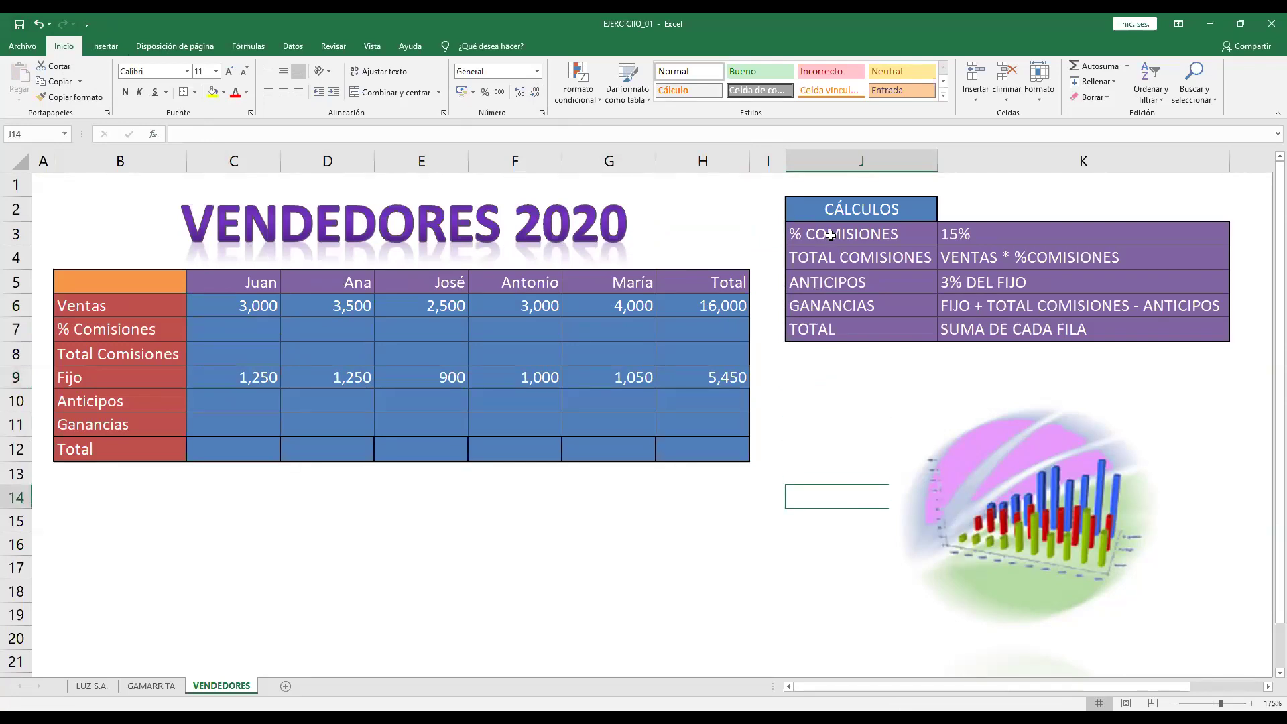
Step: Enter the commission formula =C6*15% in Juan's % Comisiones cell C7
left_click(280, 326)
type("=")
left_click(252, 306)
left_click(284, 131)
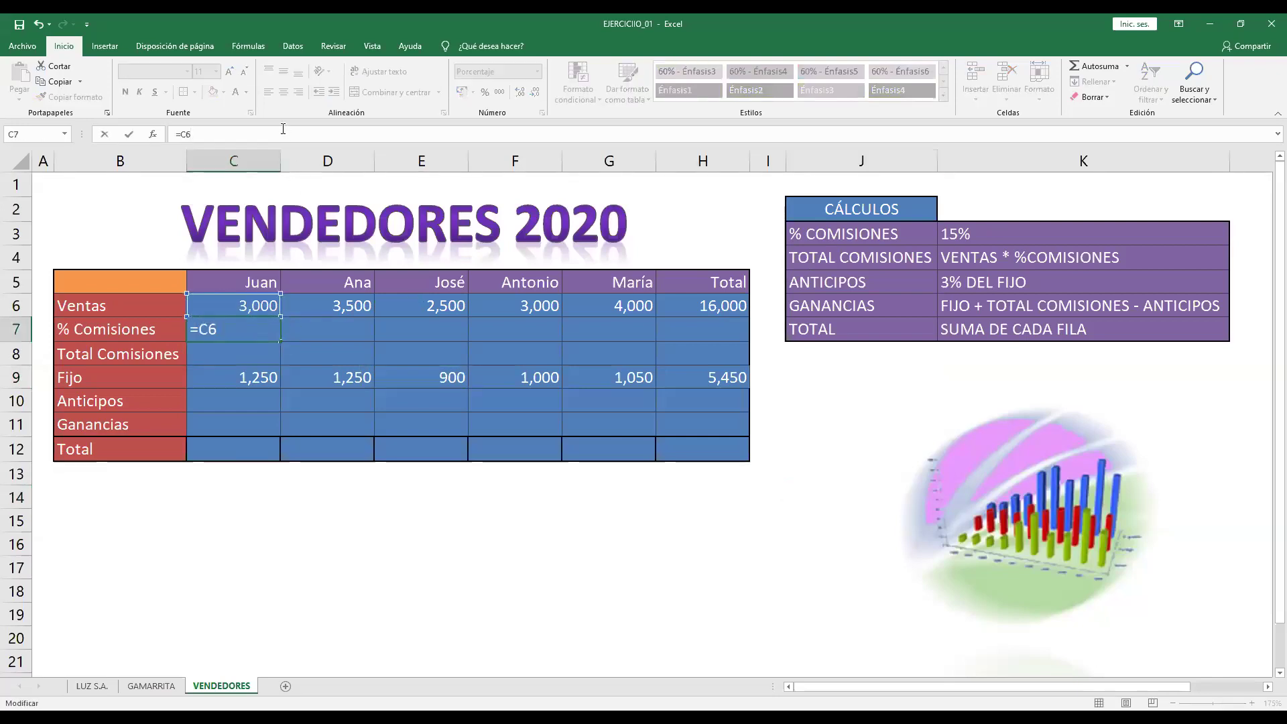
type("%")
key("Return")
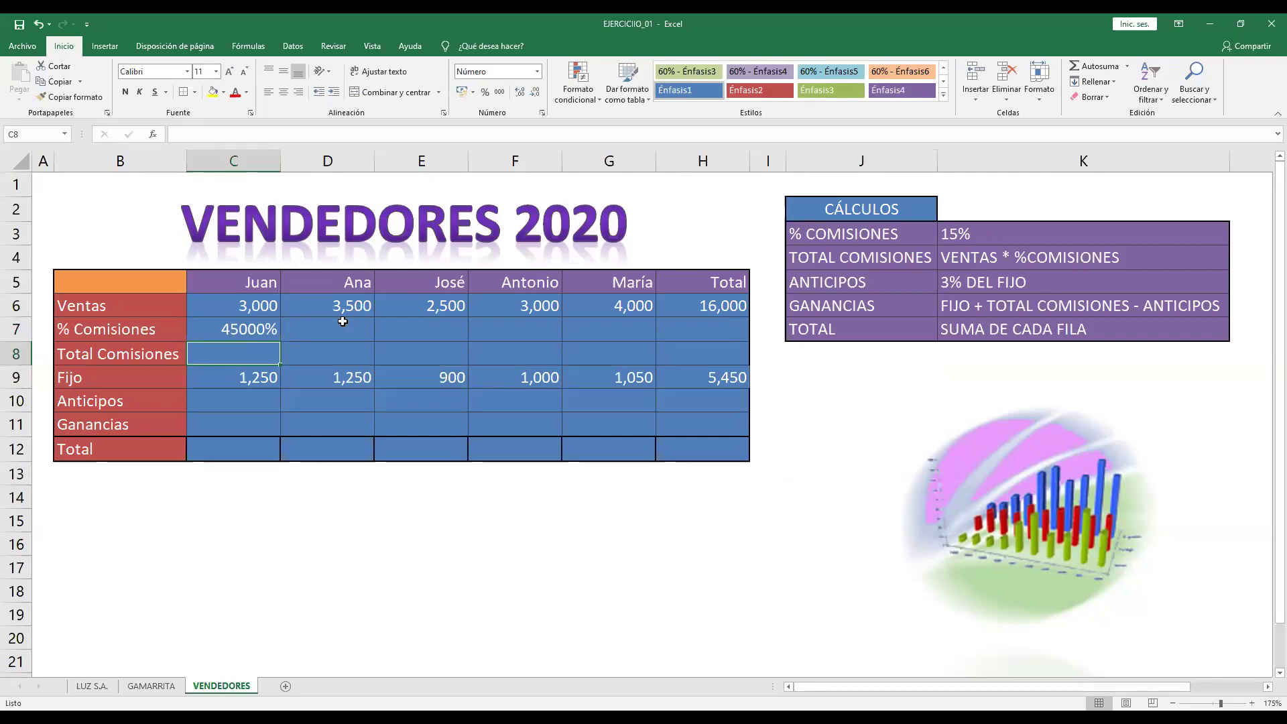
Step: Copy the sales cell C6's number format onto C7 so it shows 450
left_click(267, 333)
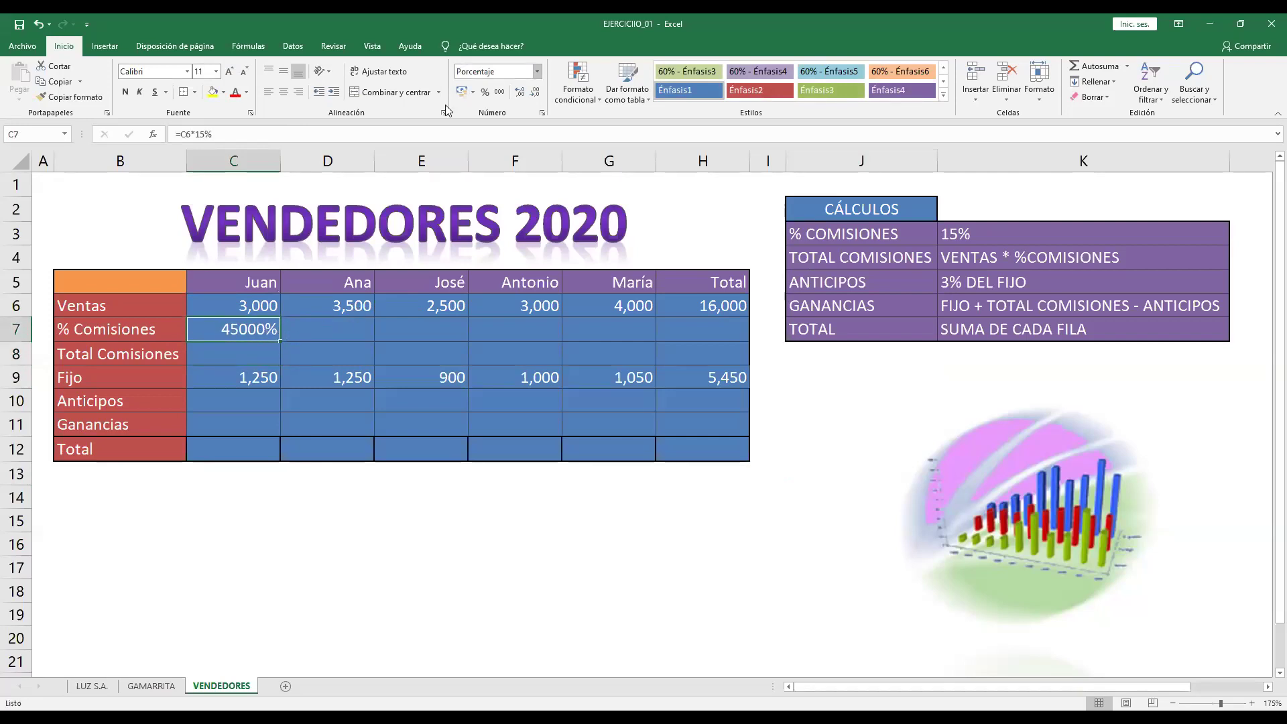
key("alt+o")
key("f")
key("n")
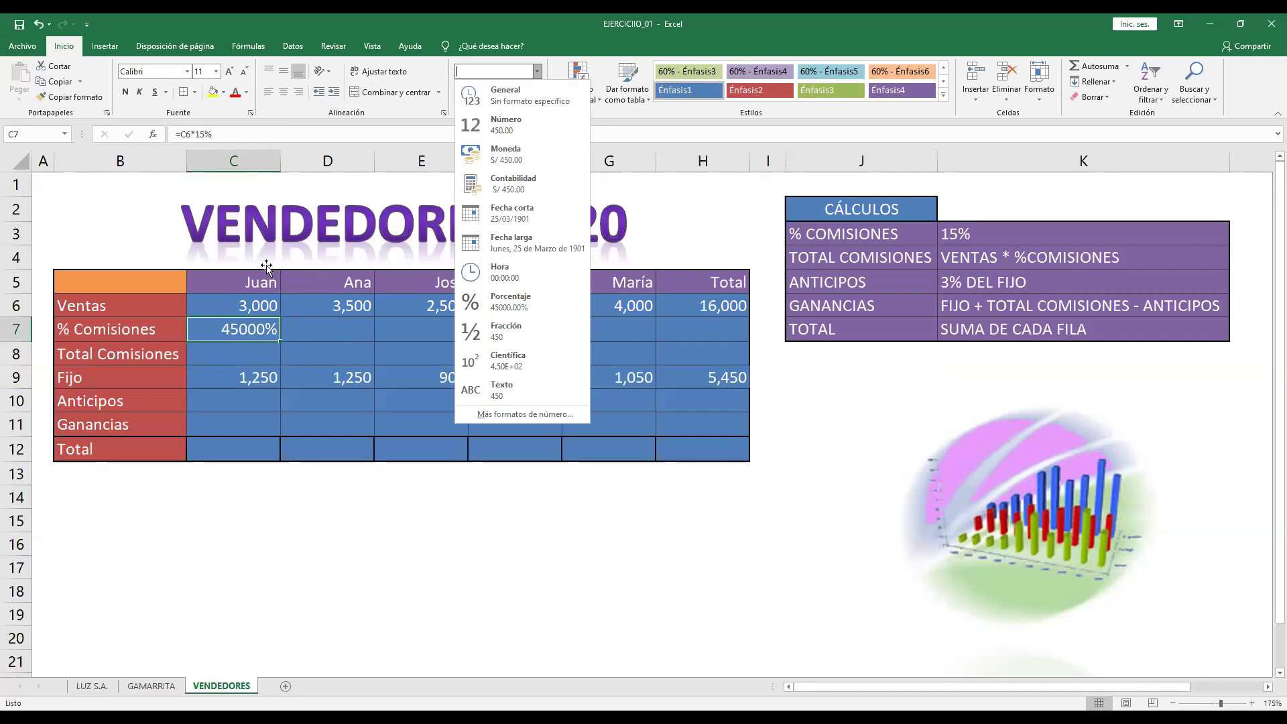
left_click(244, 310)
left_click(242, 306)
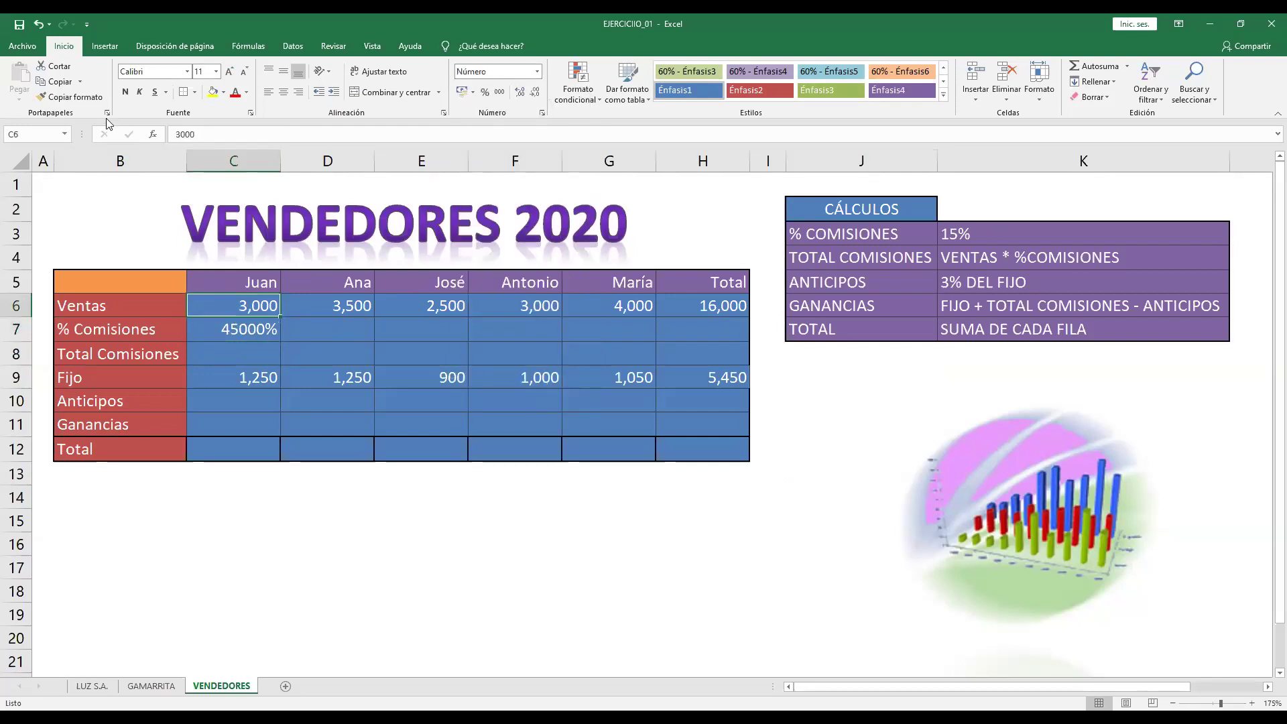
left_click(88, 98)
left_click(258, 330)
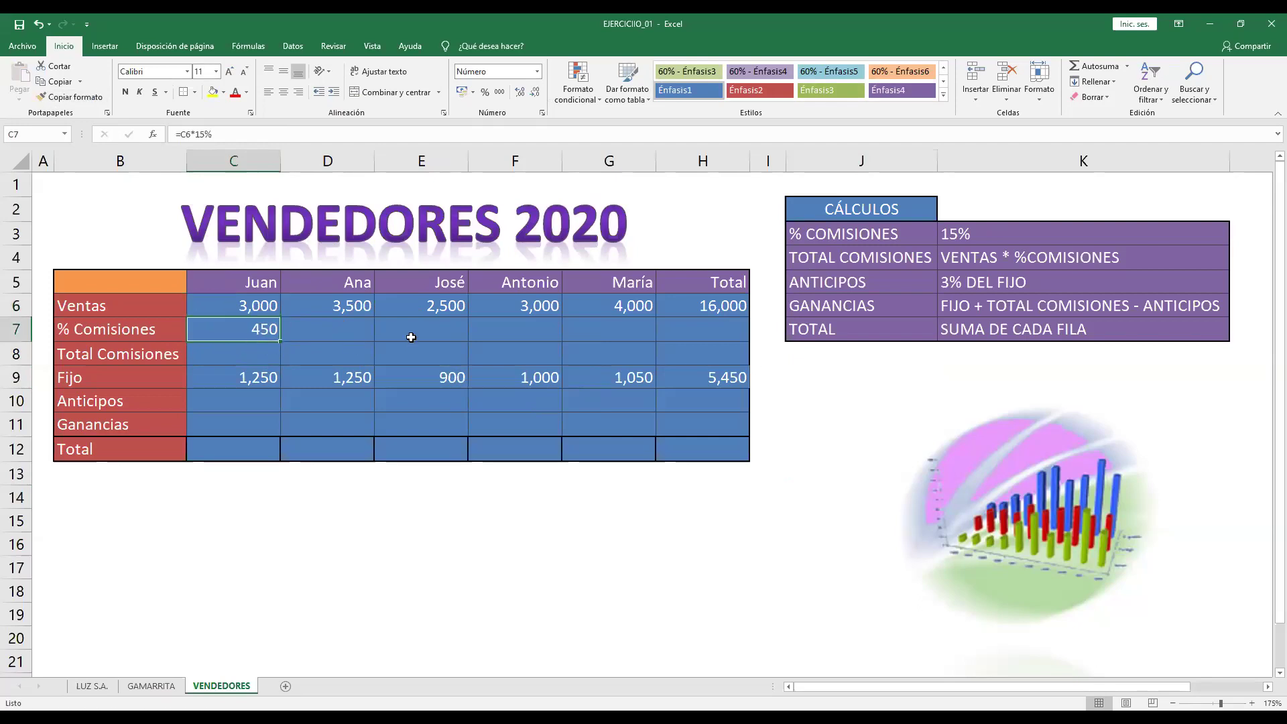
left_click(456, 321)
left_click(269, 303)
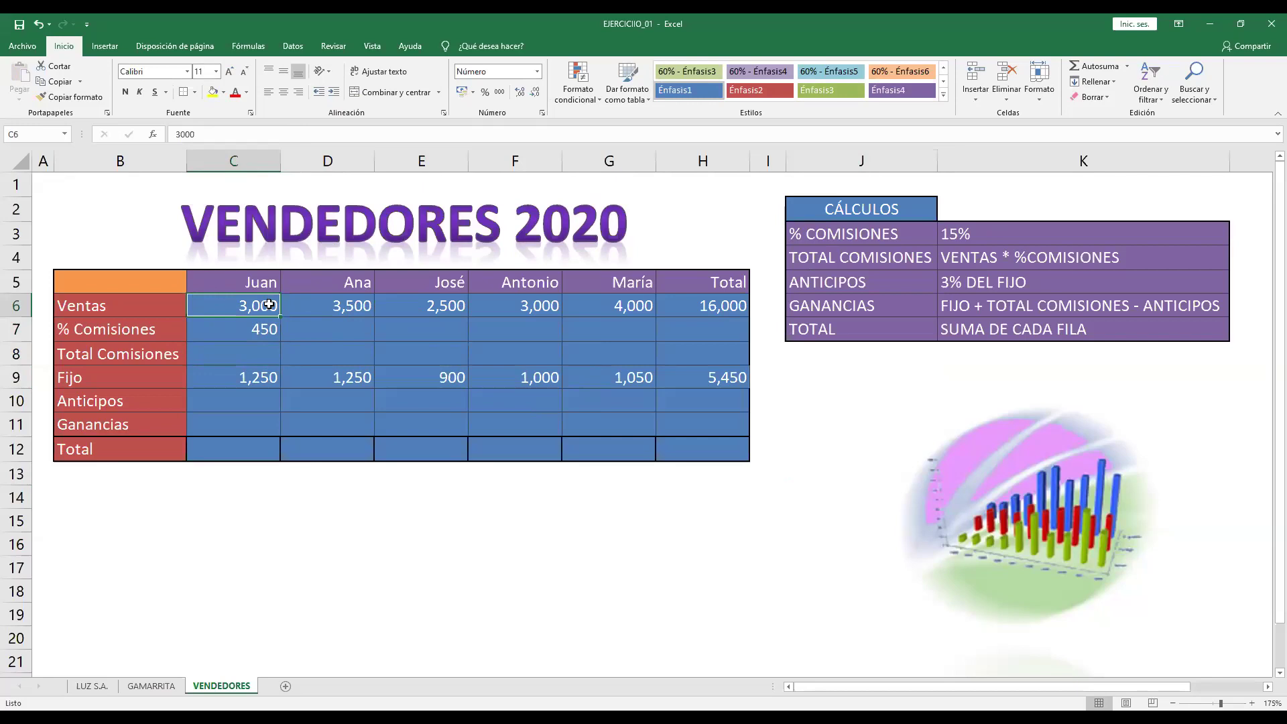
Step: Fill the 15% commission formula across to G7: 450, 525, 375, 450, 600
left_click(272, 324)
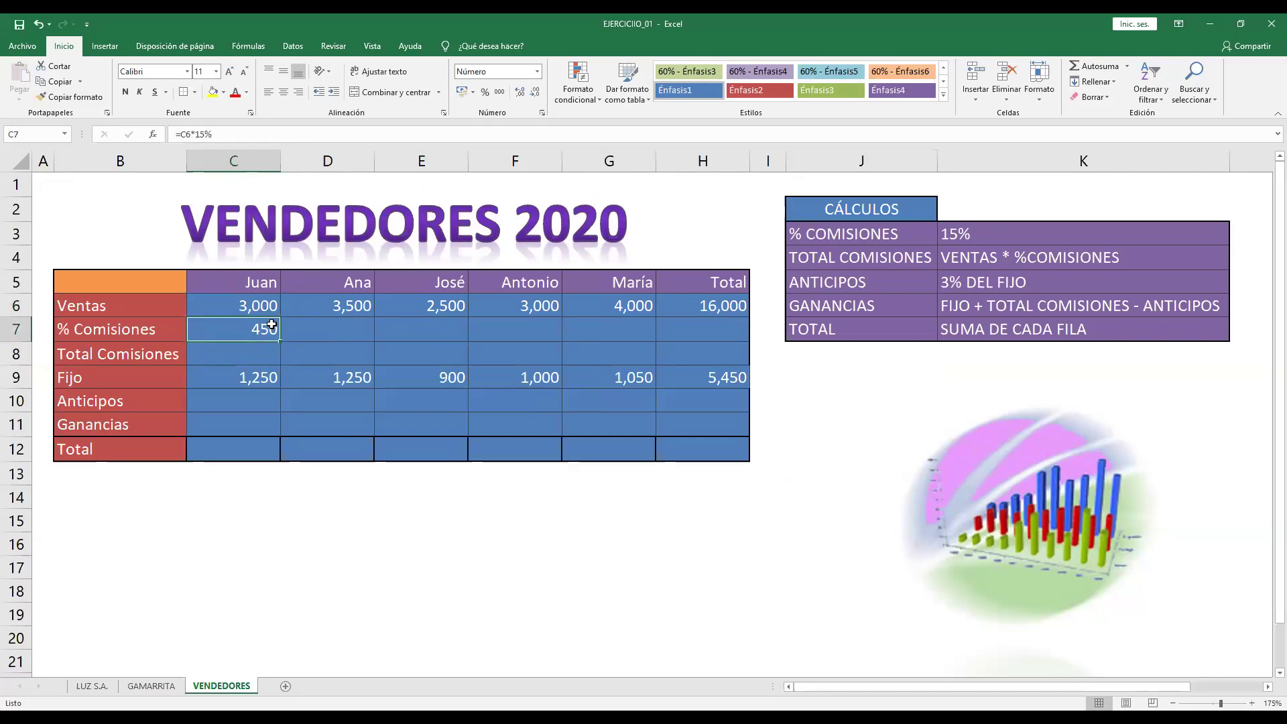
left_click(270, 305)
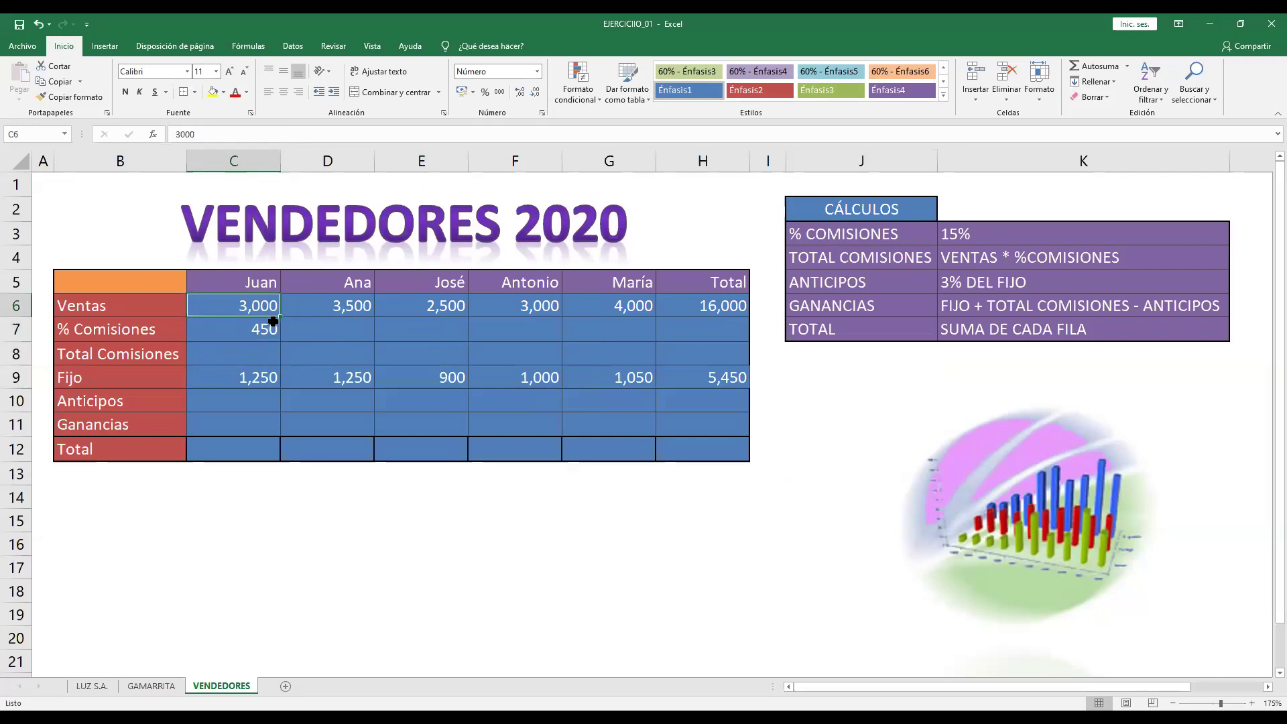
left_click(273, 330)
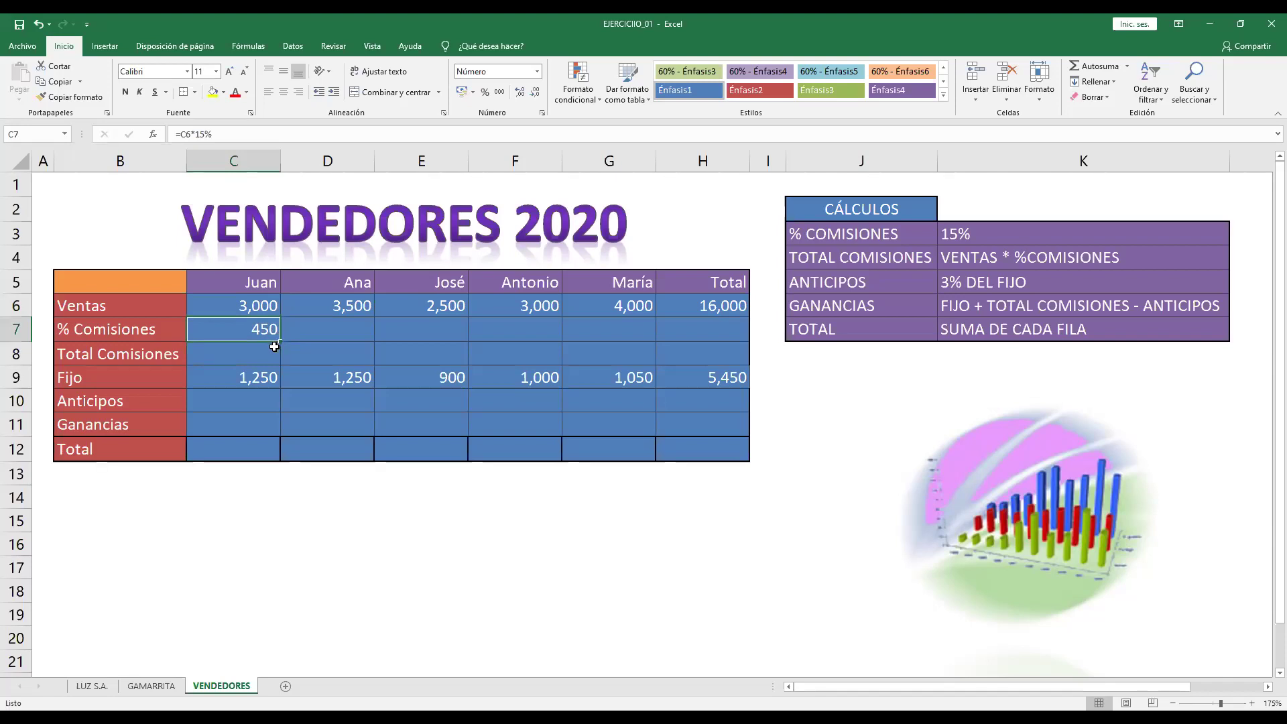
mouse_move(280, 343)
left_mouse_down()
mouse_move(687, 343)
mouse_move(657, 340)
left_mouse_up()
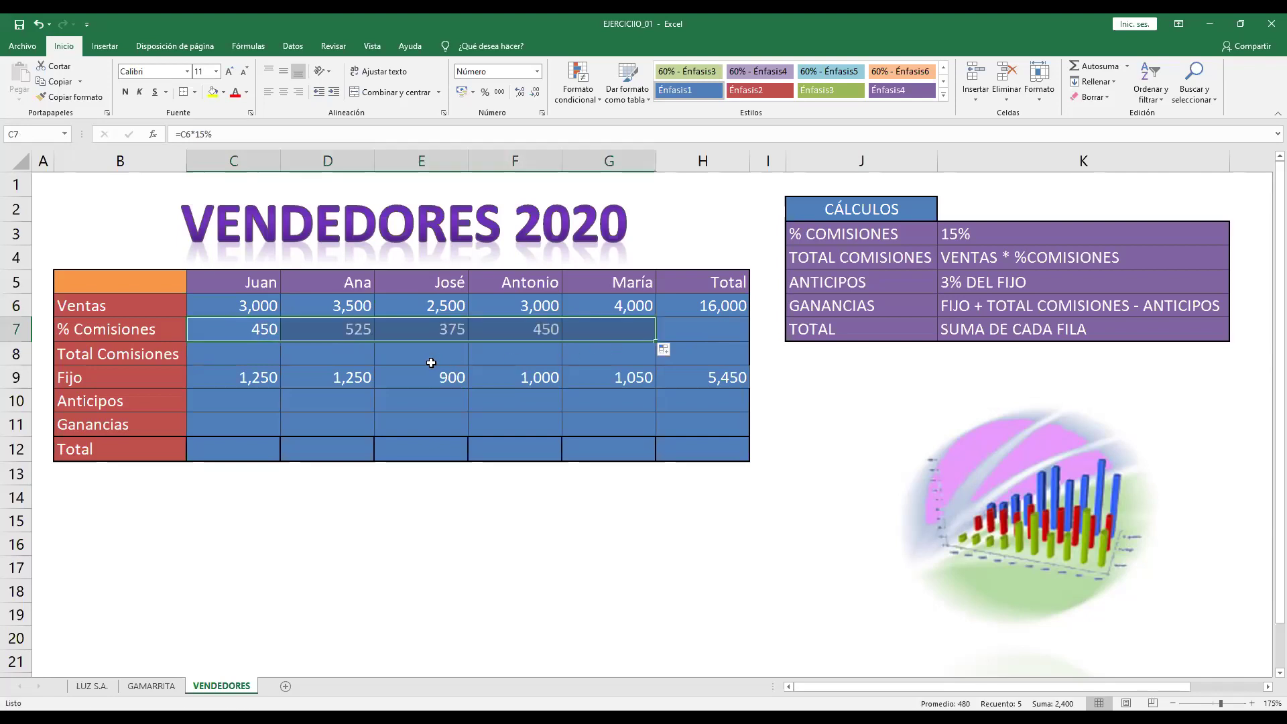
left_click(748, 321)
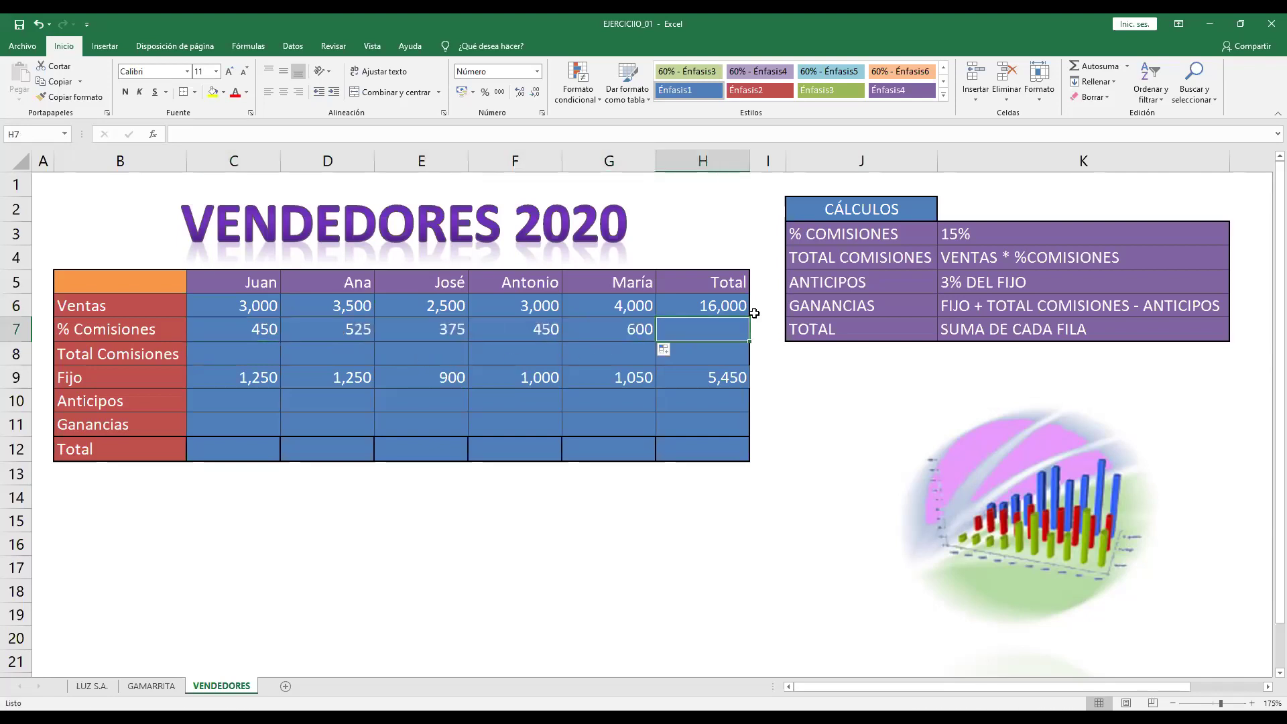
Step: AutoSum the Ventas row in H6 (16,000) and fill the row totals down to H12
left_click(746, 306)
key("alt+equal")
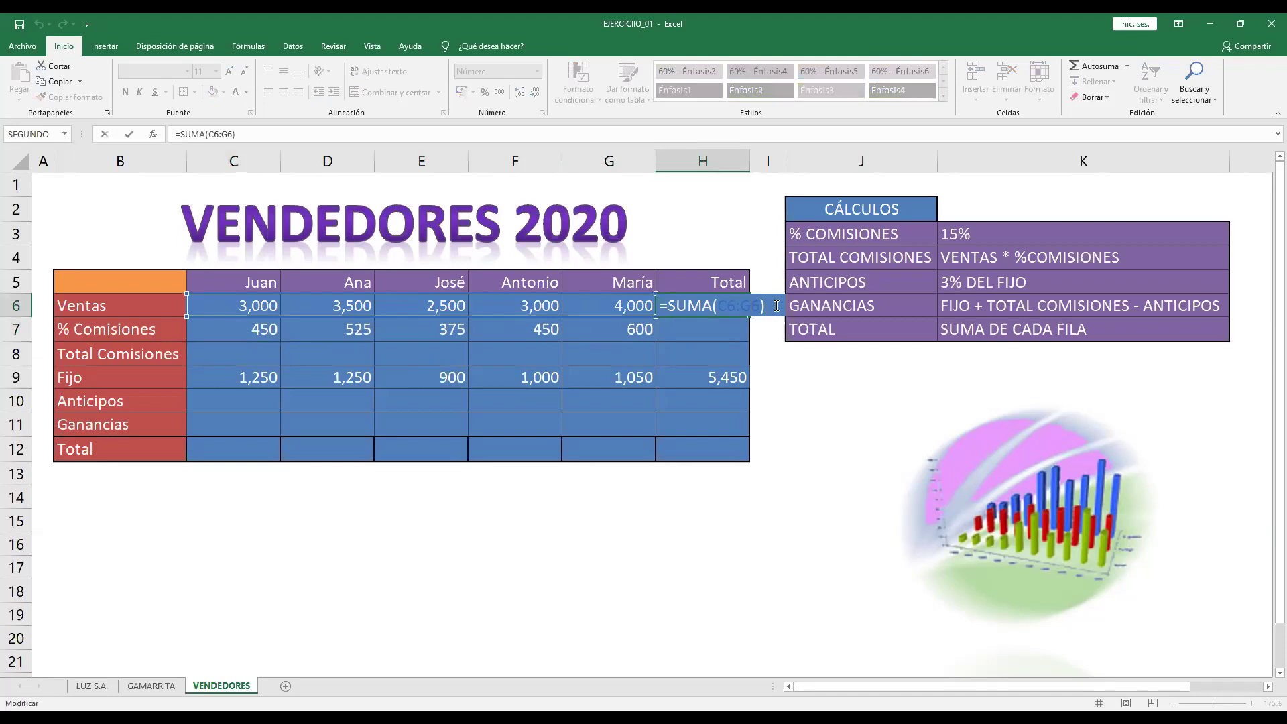
key("Return")
left_click(747, 306)
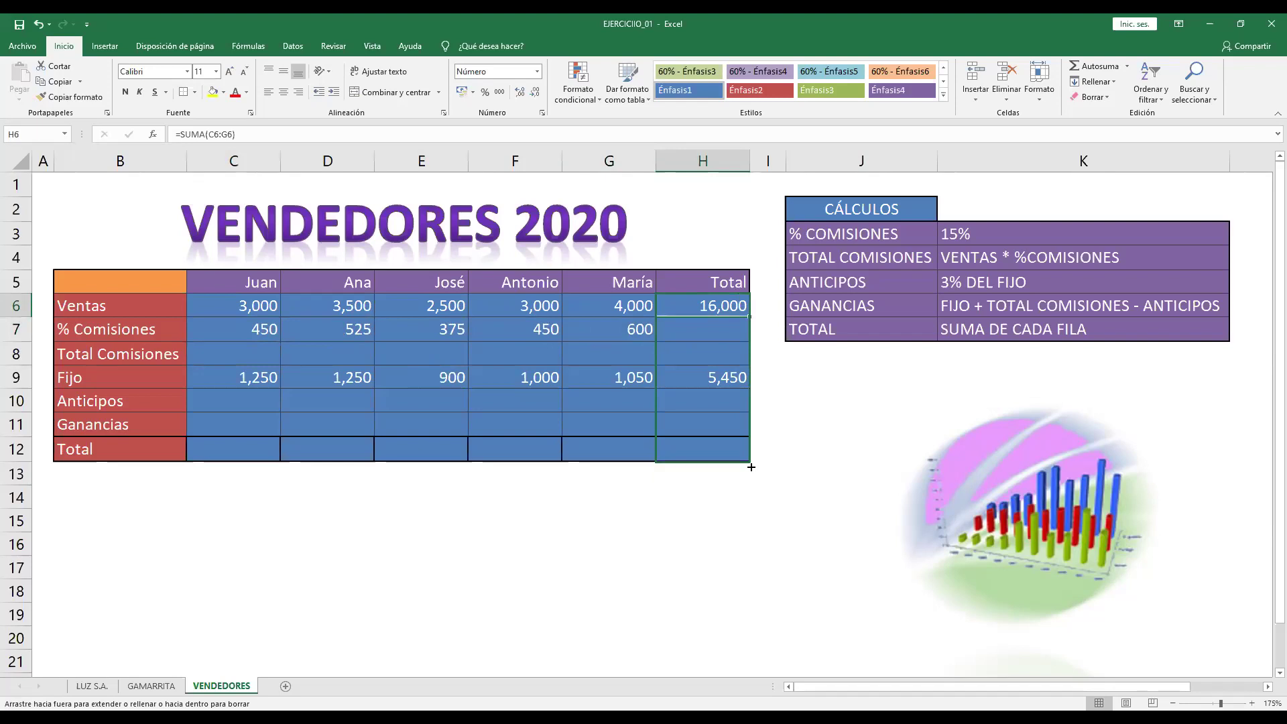
left_click_drag(749, 329, 789, 446)
left_click(836, 423)
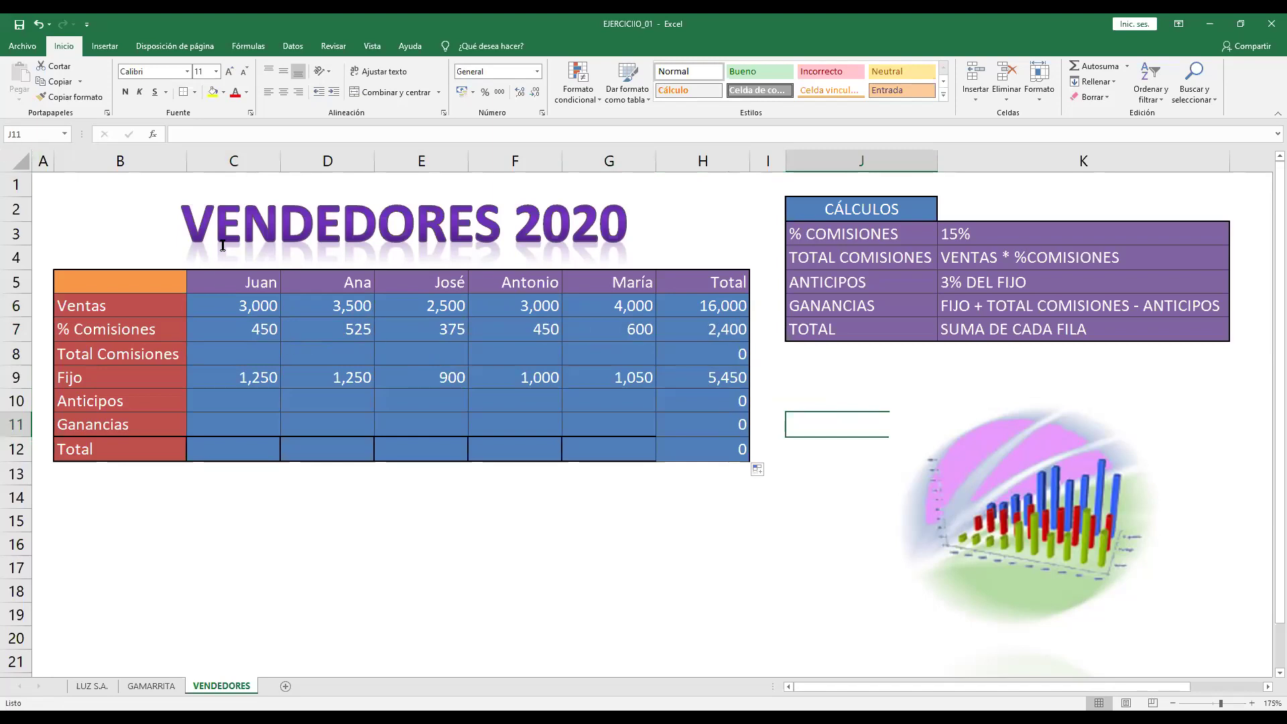
left_click(245, 348)
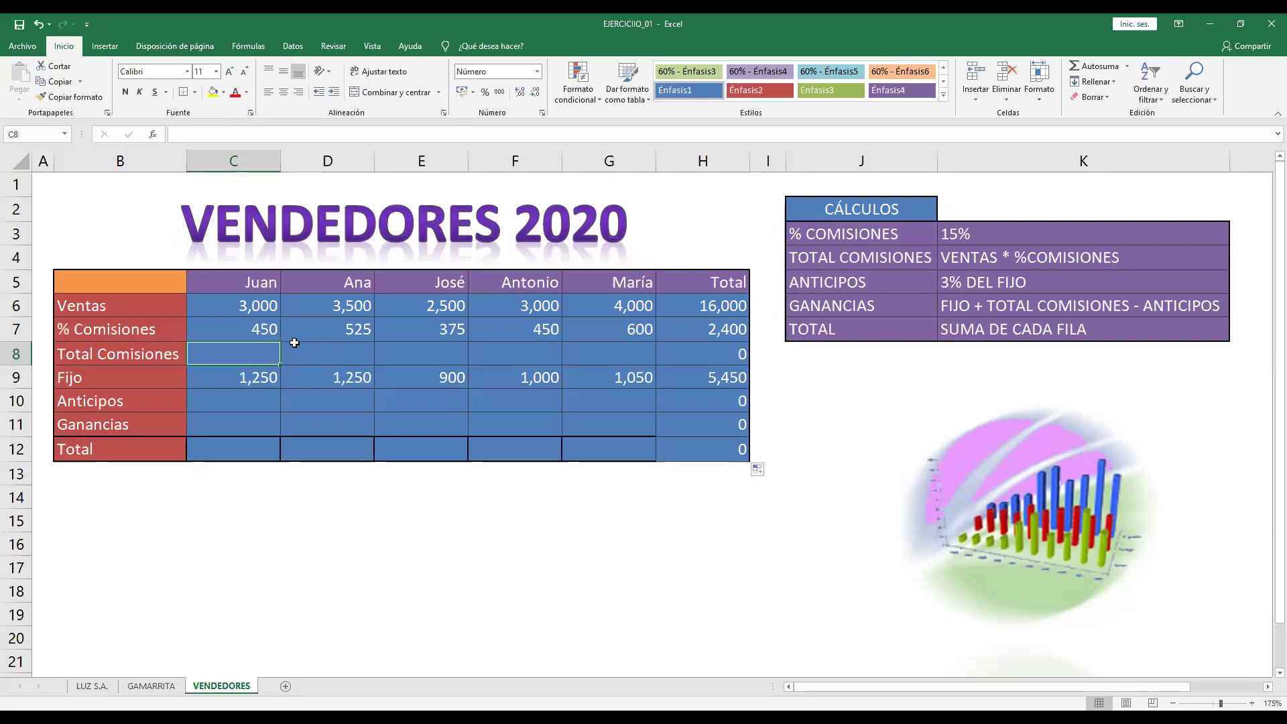
Step: Clear the computed commissions in C7:G7 and enter the rate 15 in C7
left_click_drag(258, 328, 659, 320)
key("Delete")
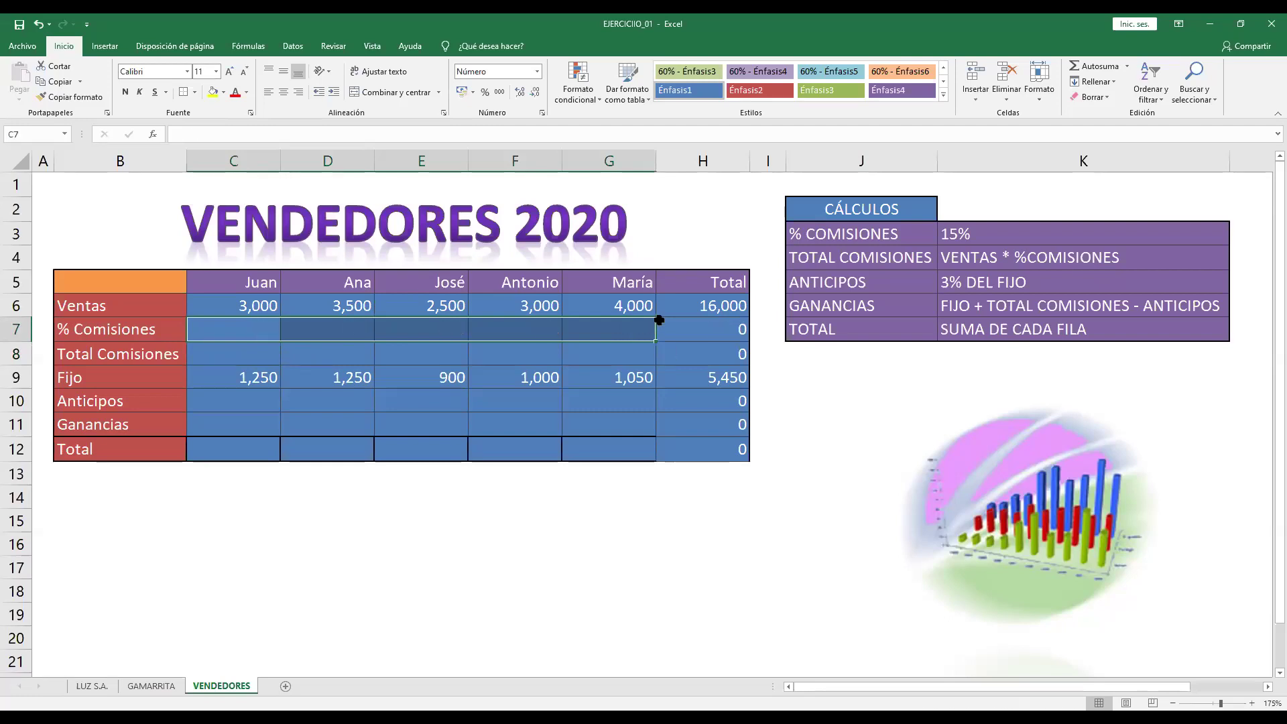
left_click(236, 331)
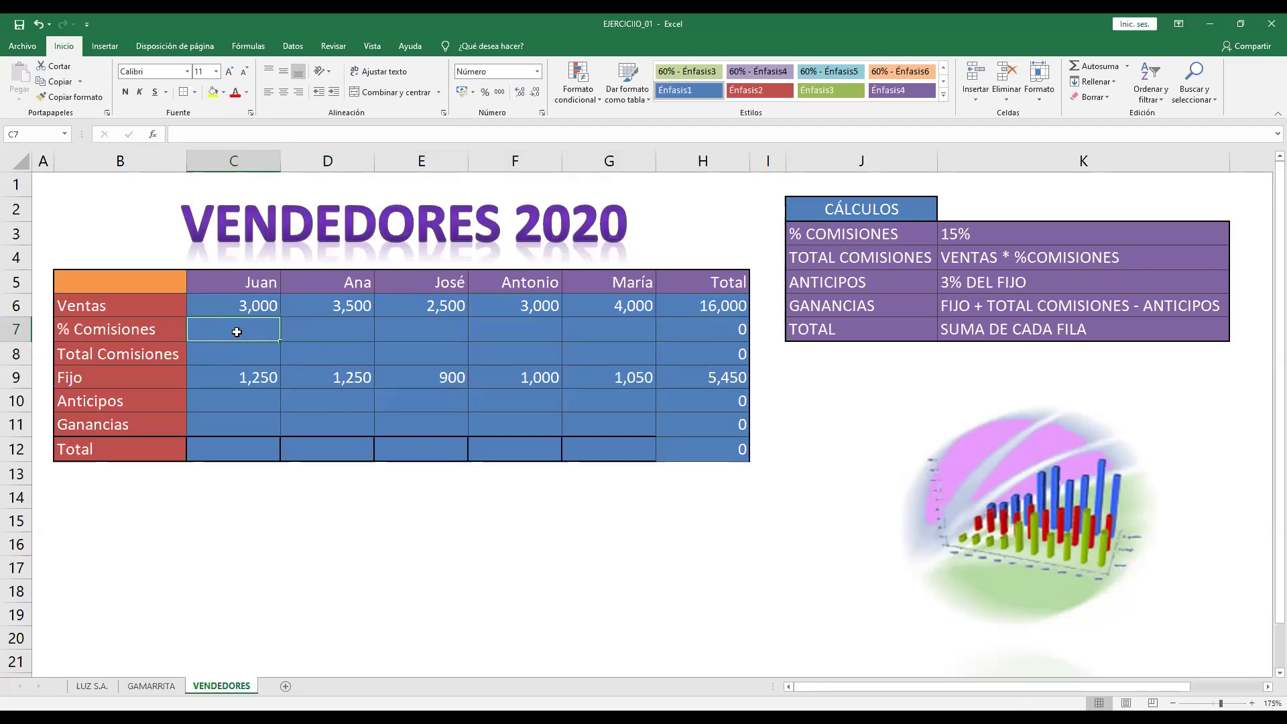
type("15")
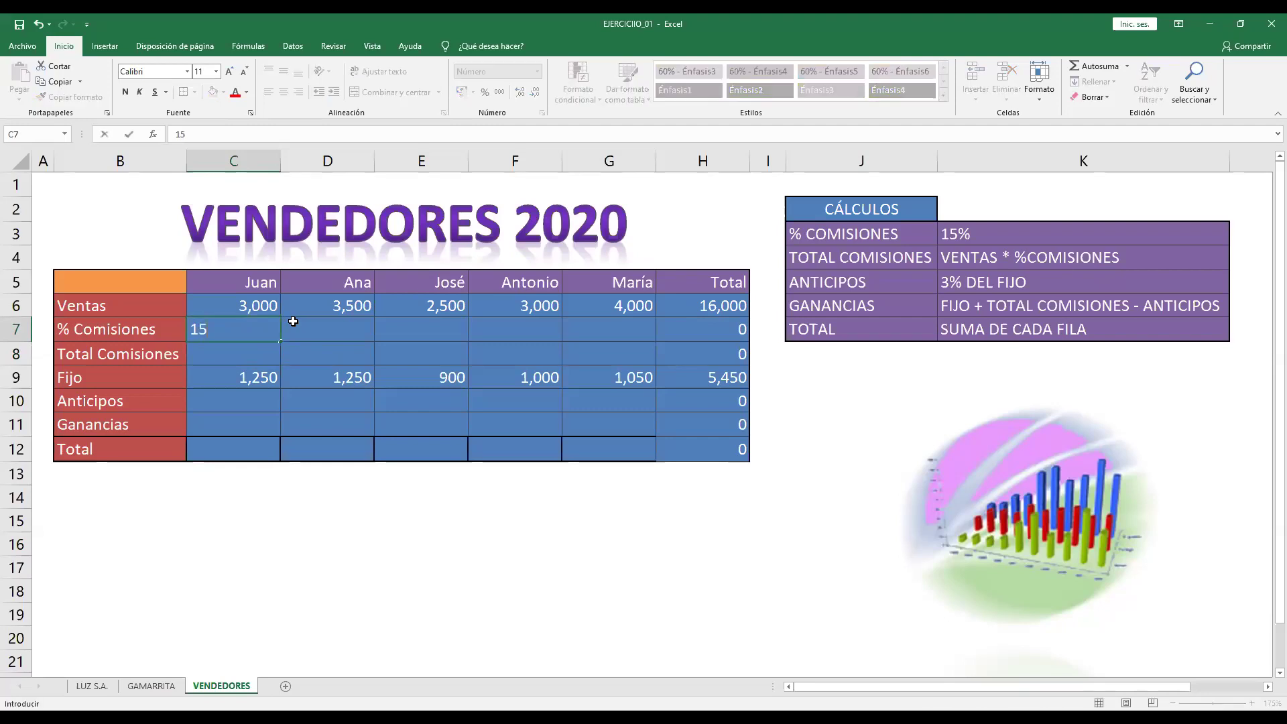
type("&")
key("BackSpace")
key("Return")
Step: Format C7 as a percentage with no decimals and fill 15% across to G7
left_click(279, 336)
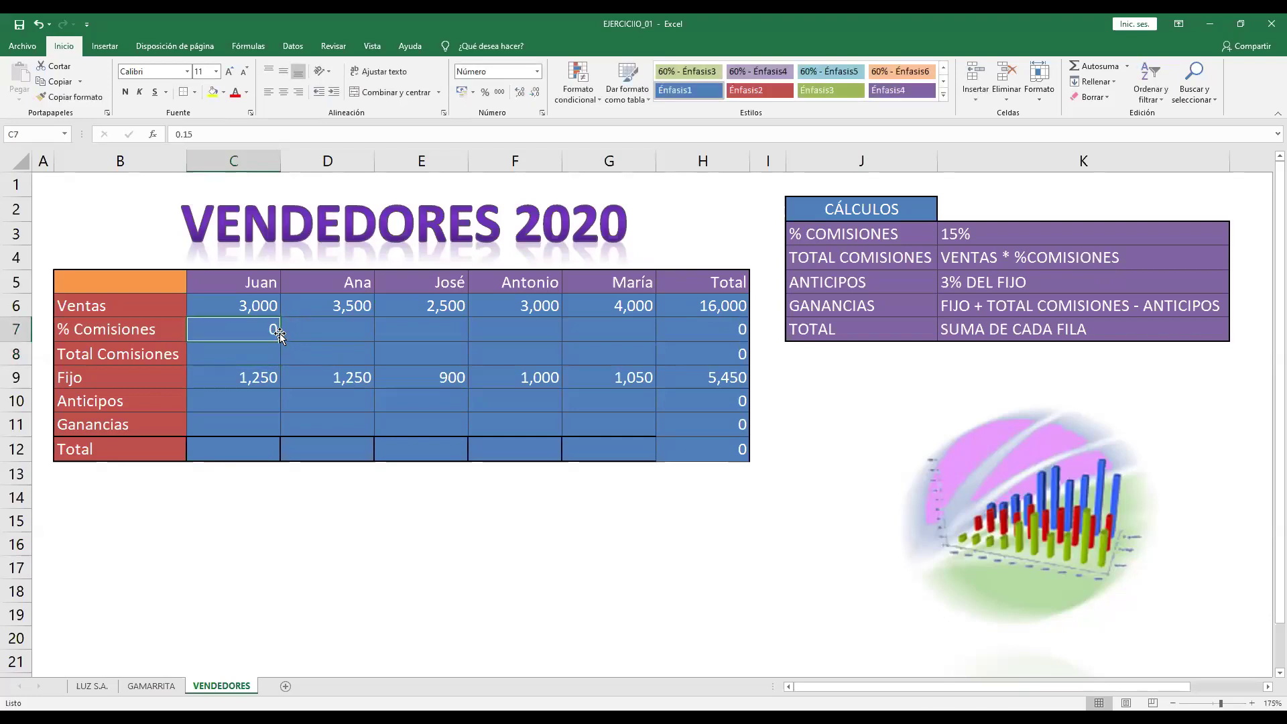
left_click(537, 71)
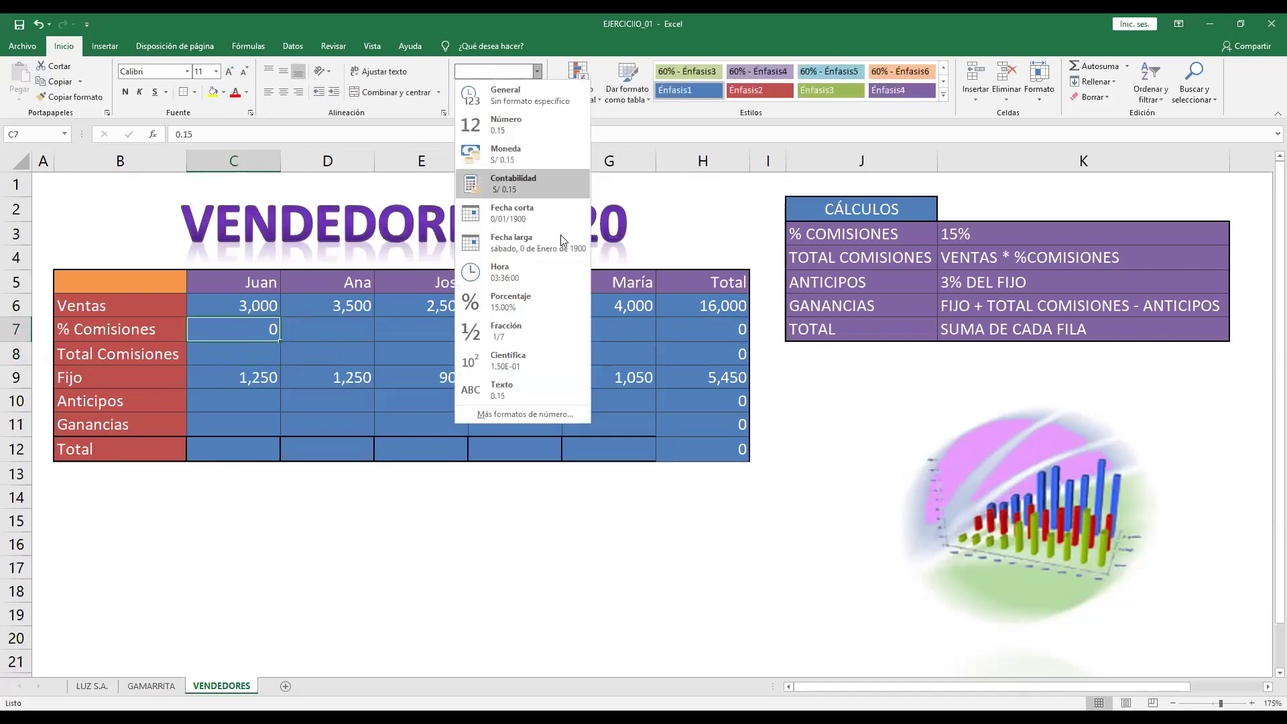
left_click(551, 299)
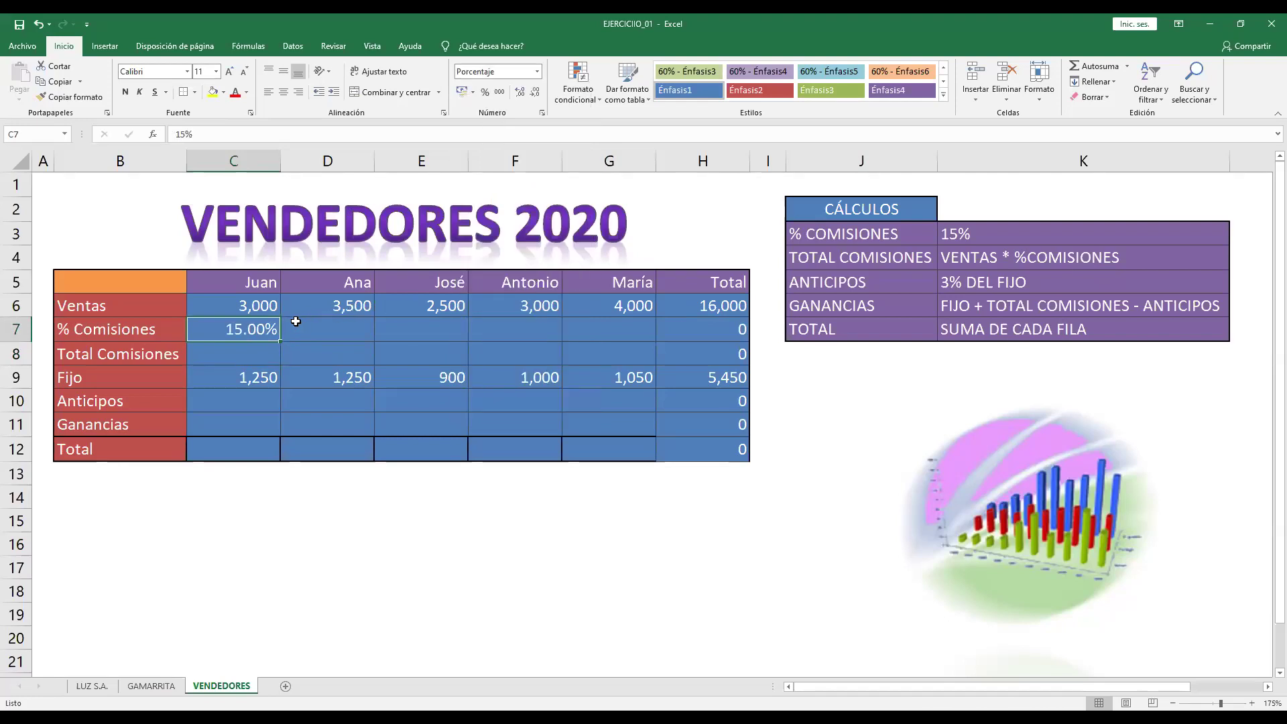
left_click(534, 92)
left_click(534, 92)
left_click_drag(275, 344, 380, 339)
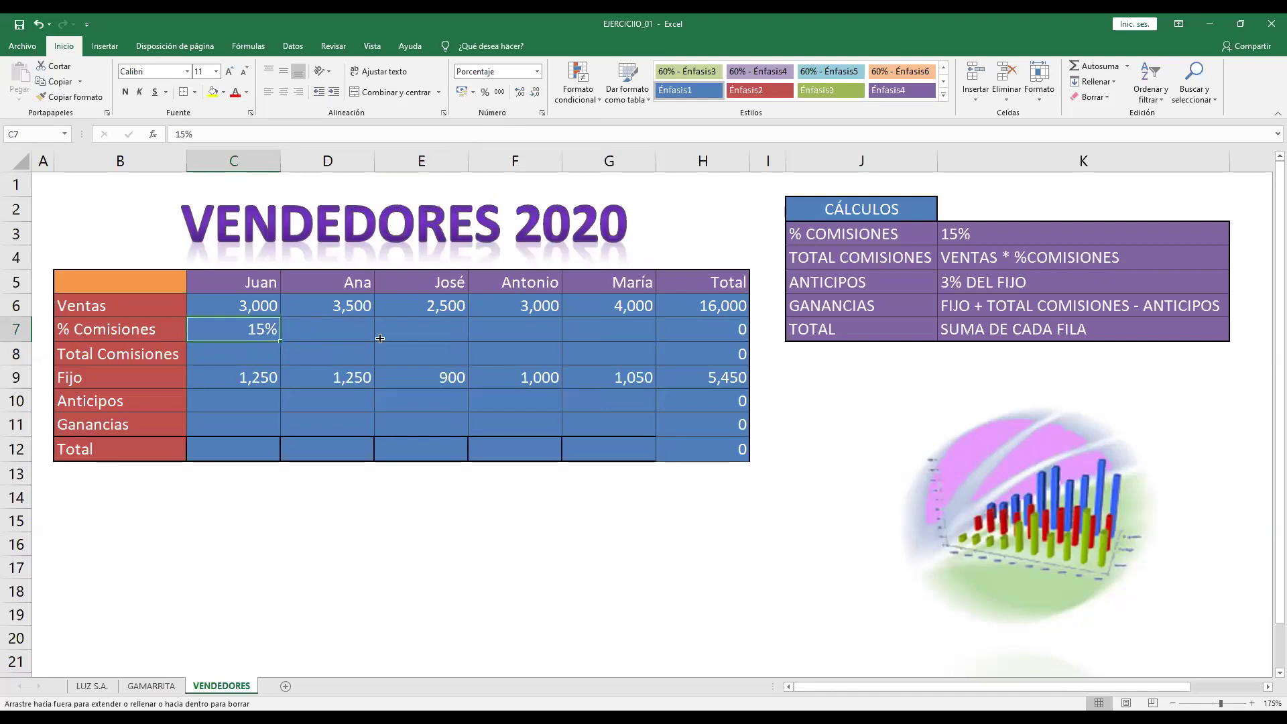
left_click_drag(646, 338, 645, 339)
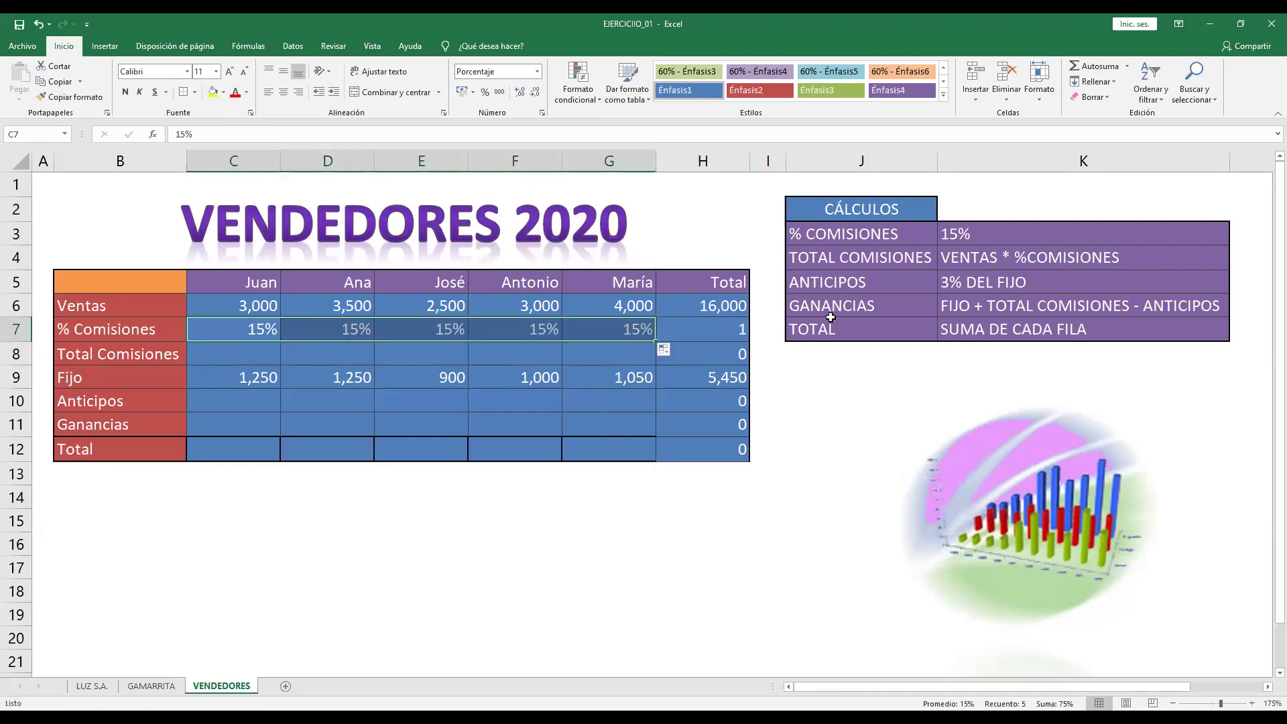
left_click(853, 387)
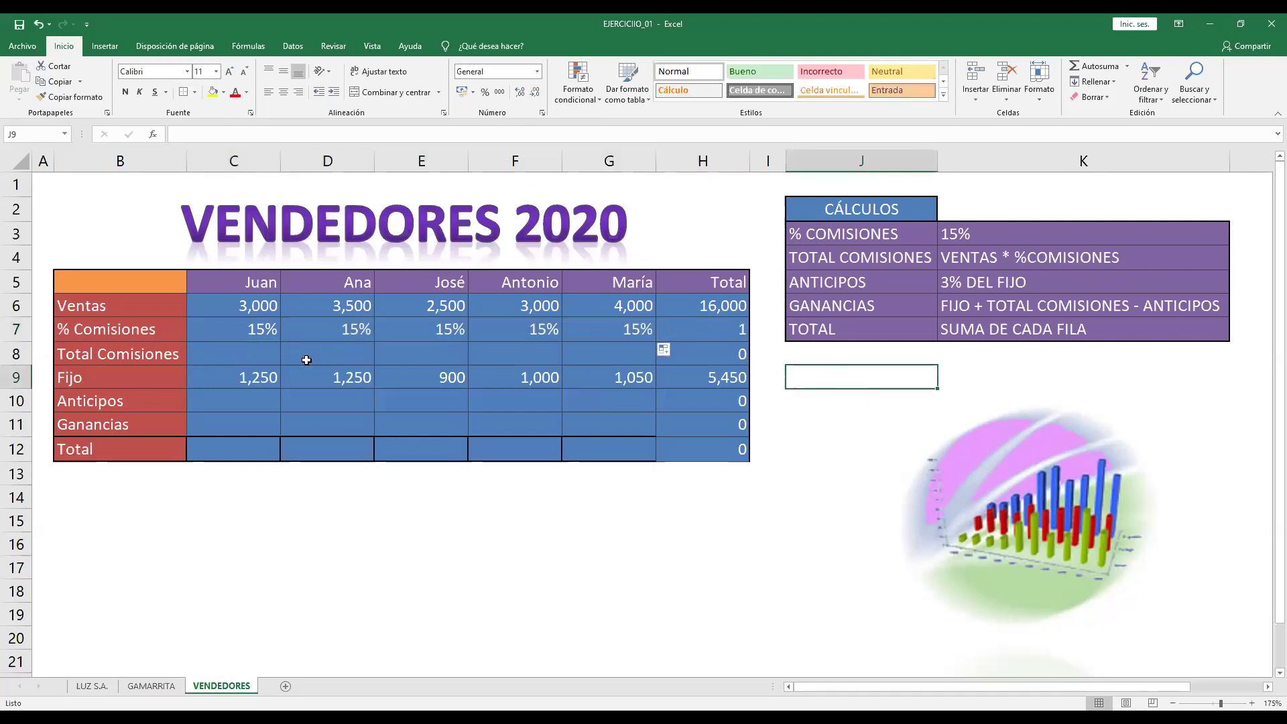
Step: Enter =C6*C7 in Juan's Total Comisiones cell C8
left_click(265, 351)
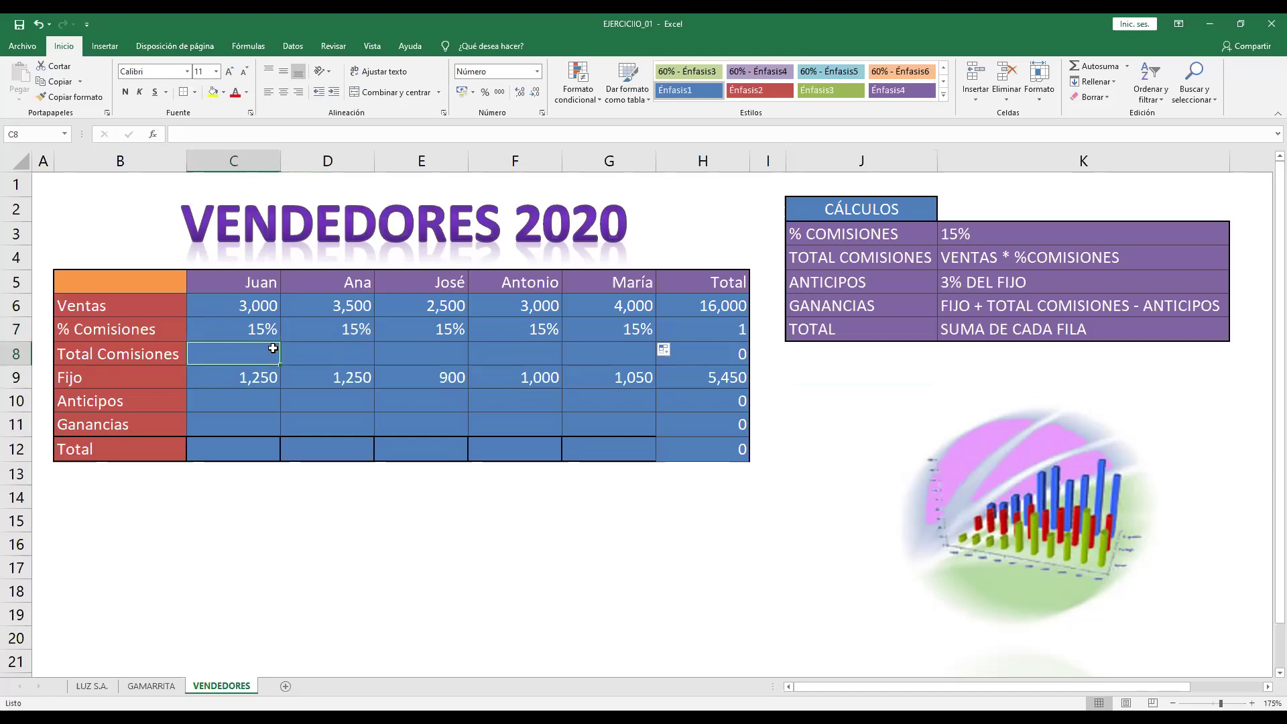
type("=")
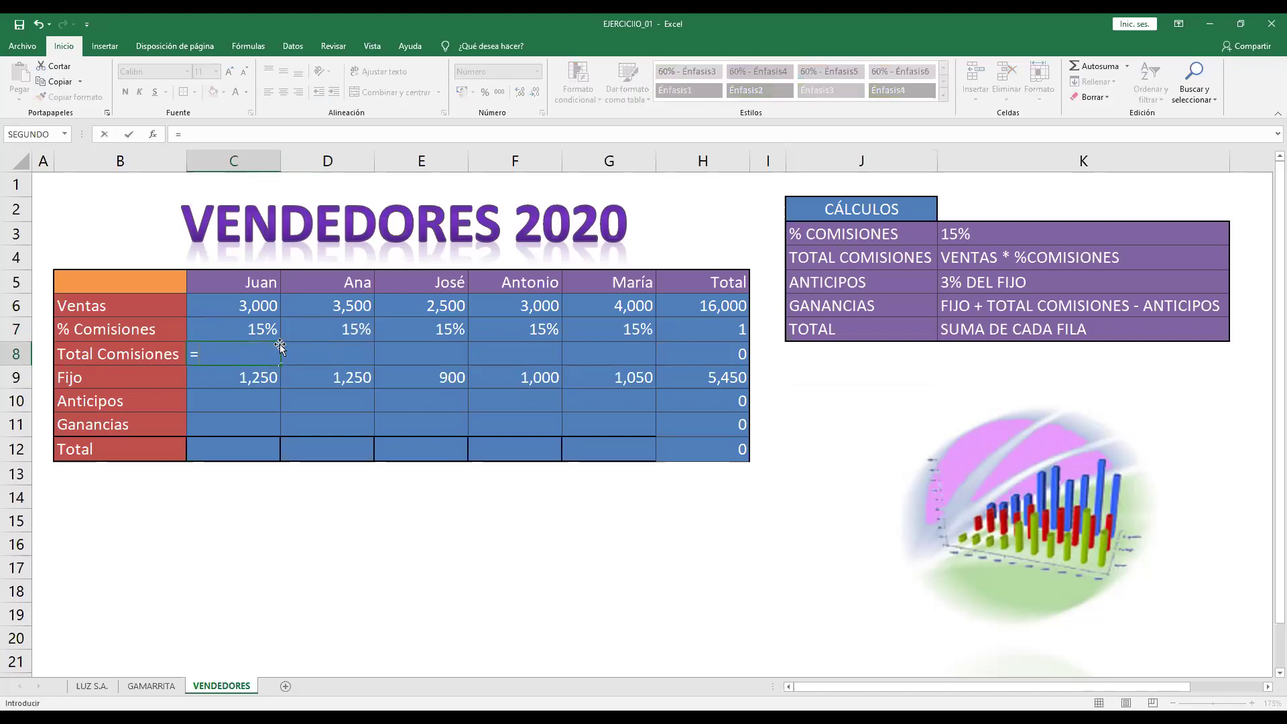
left_click(268, 306)
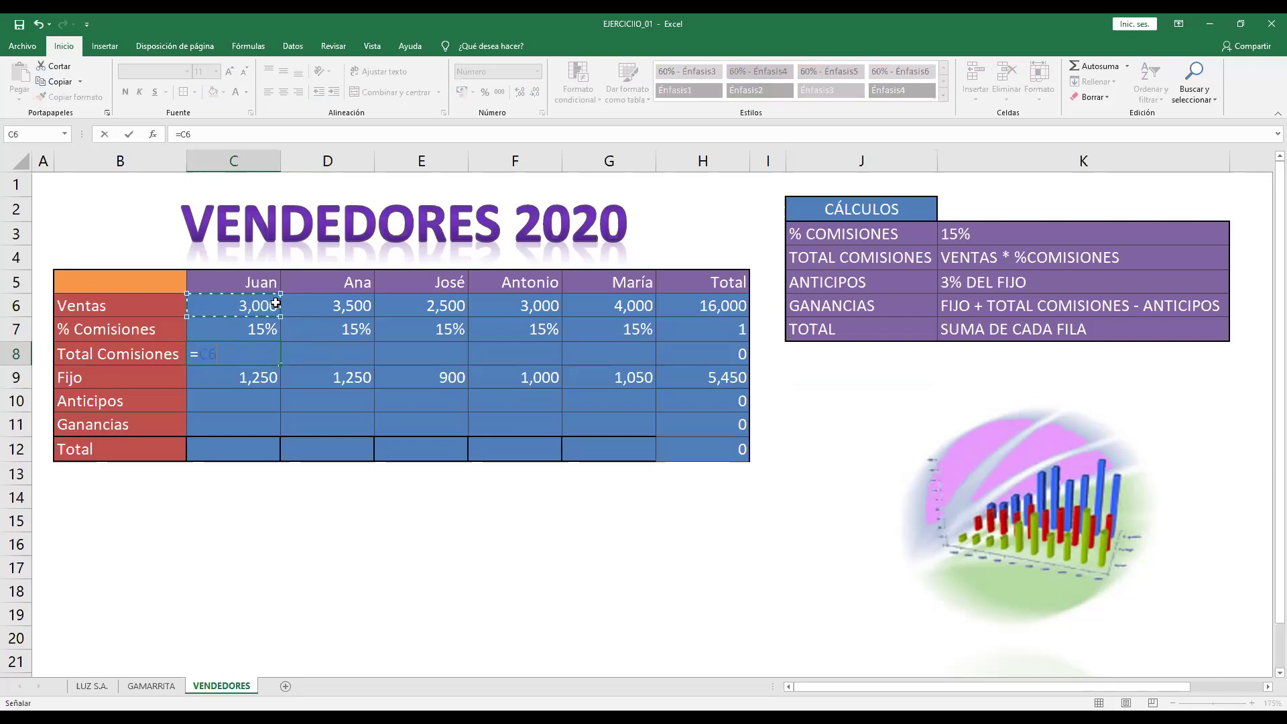
left_click(240, 134)
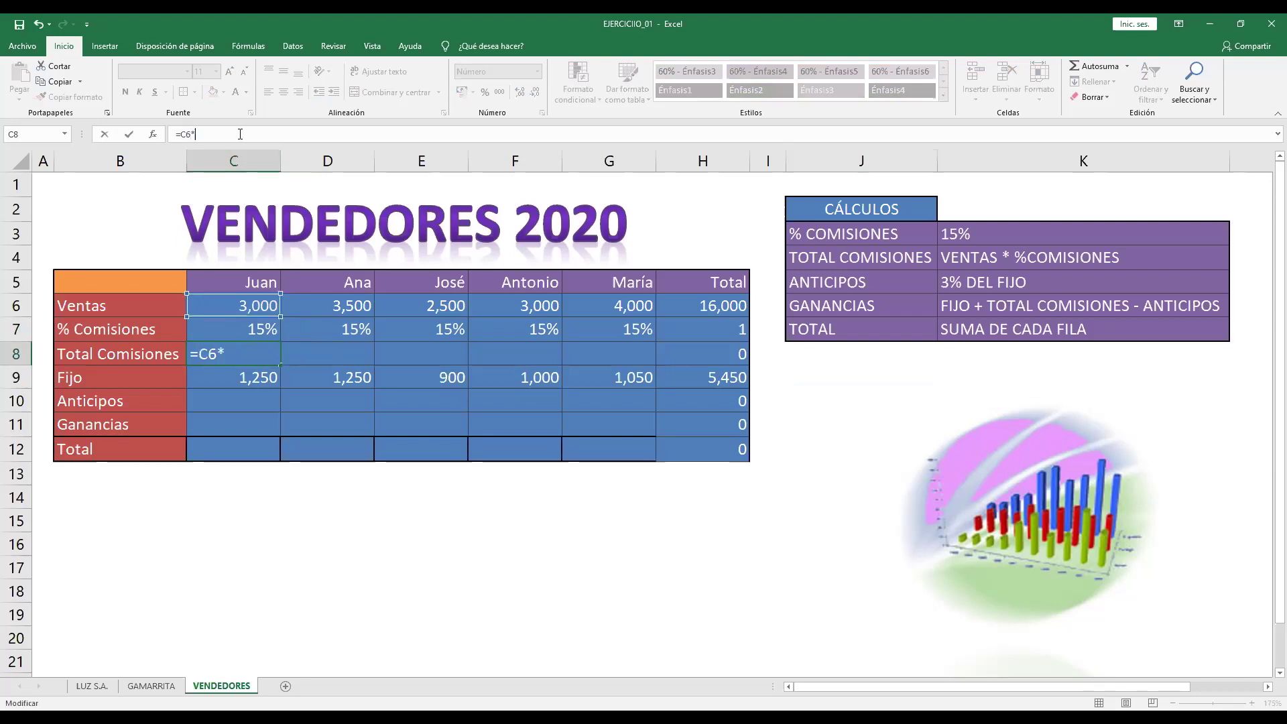
left_click(236, 322)
key("Return")
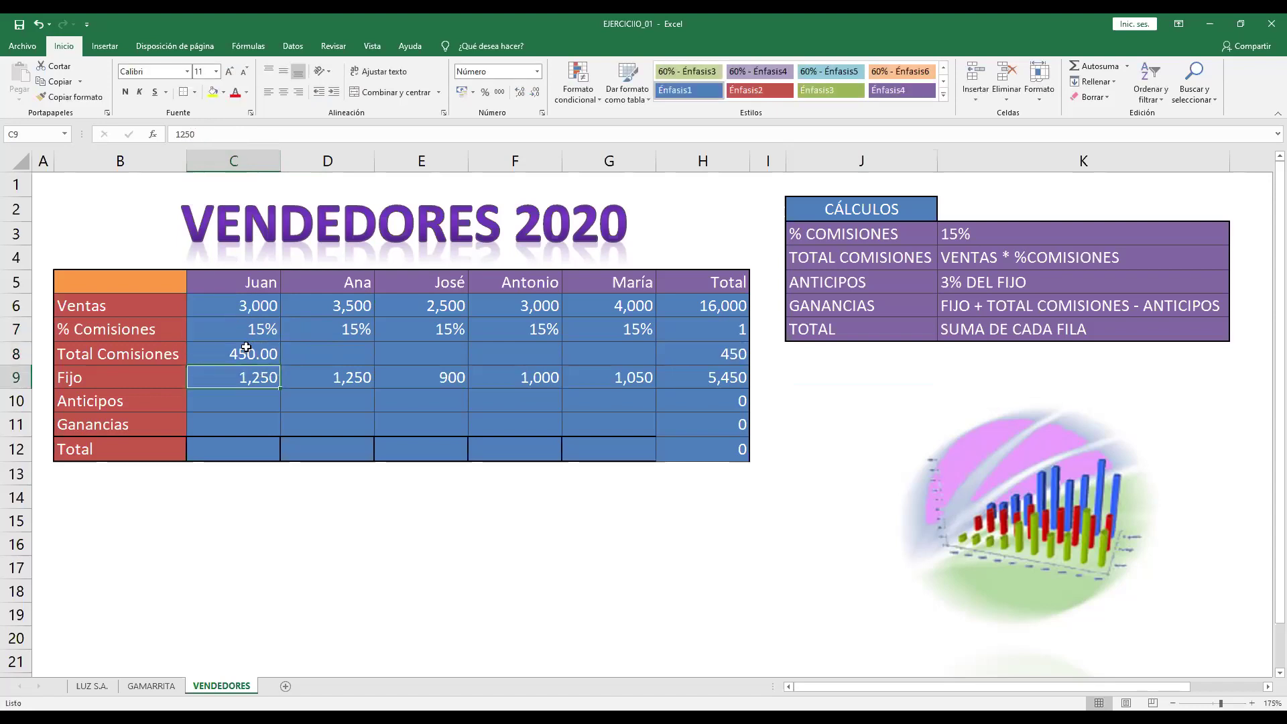
Step: Apply C6's number format to C8 and fill across to G8: 450, 525, 375, 450, 600
left_click(264, 359)
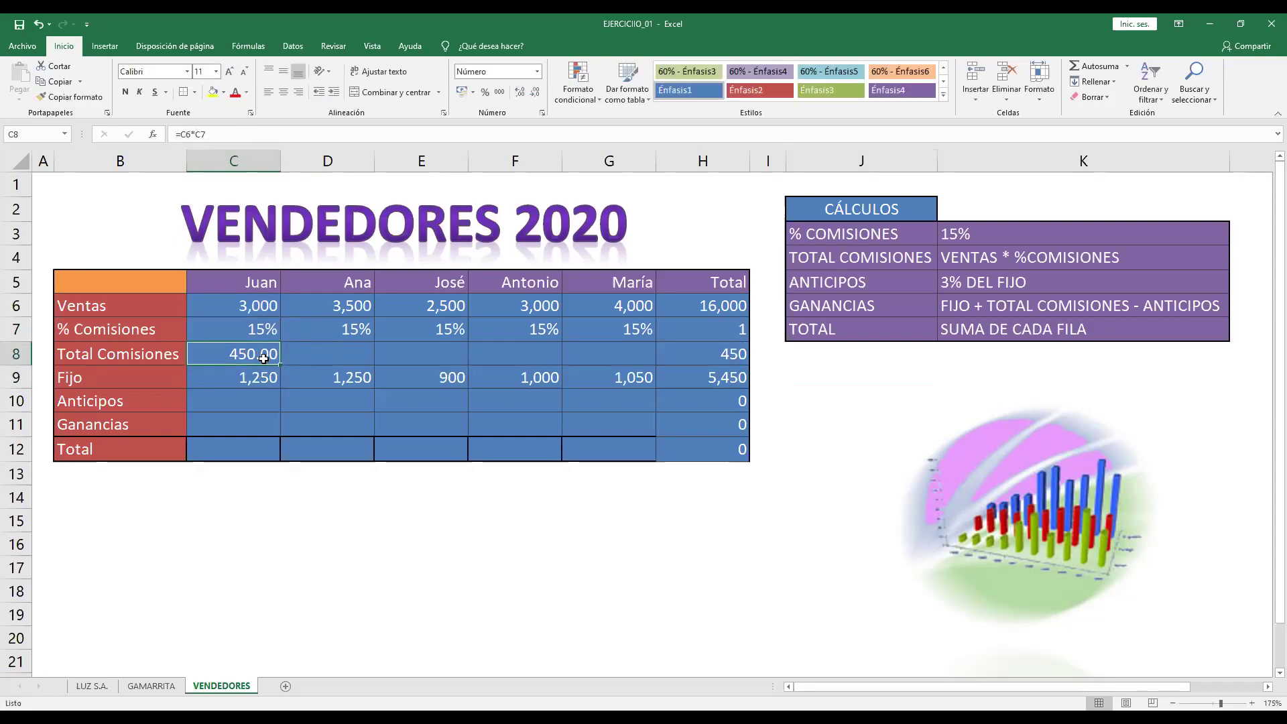
left_click(278, 307)
left_click(70, 97)
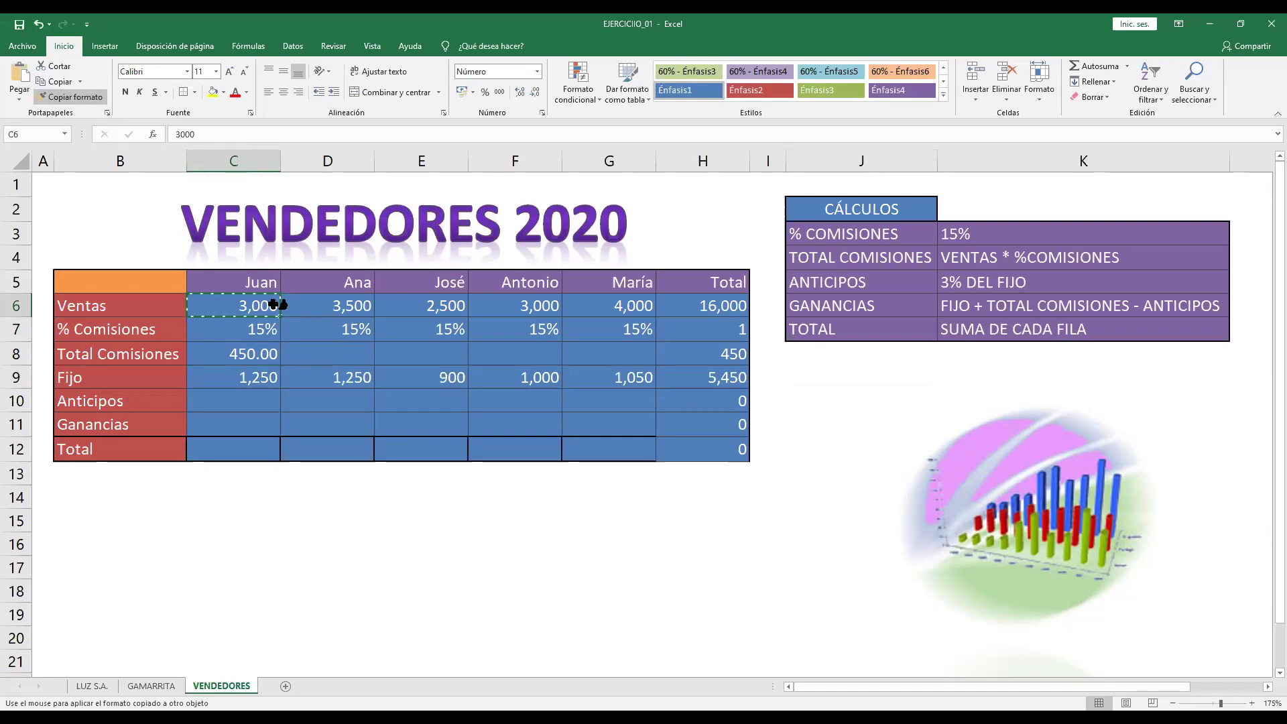
left_click(271, 357)
left_click_drag(280, 366, 588, 367)
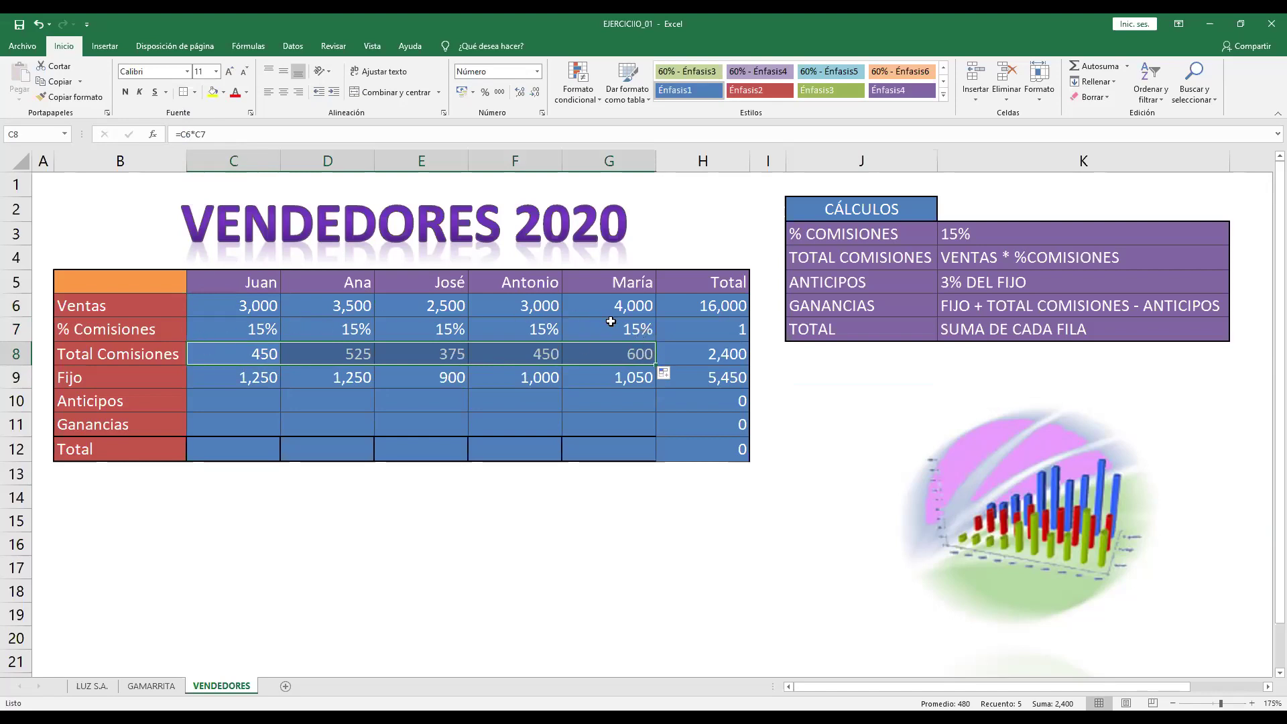
left_click(814, 382)
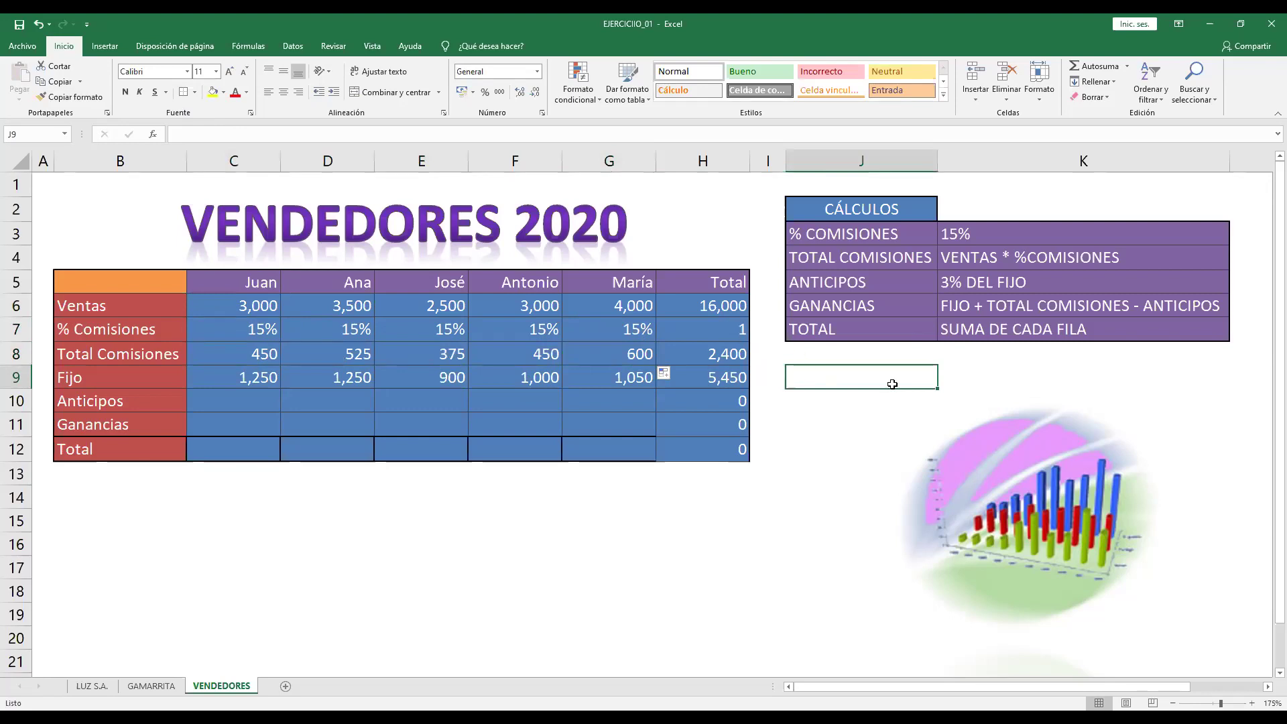
left_click(761, 432)
type("=")
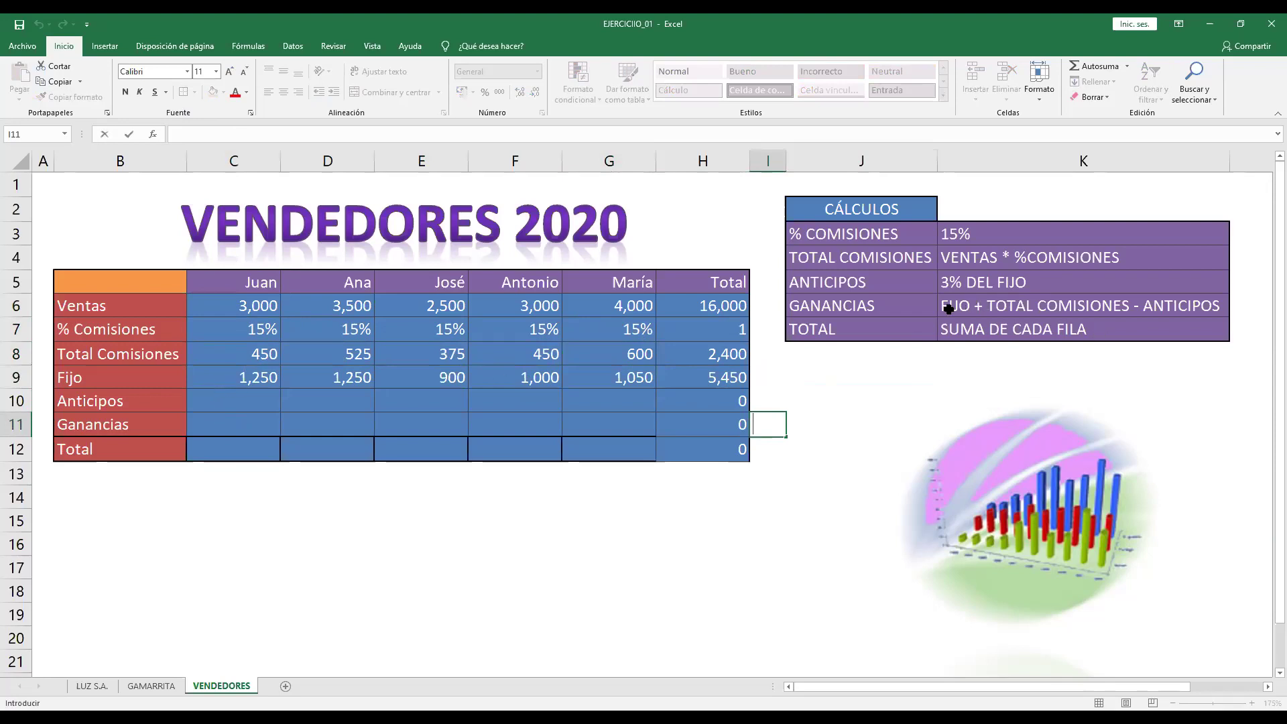
Step: Enter =C9*3% in Juan's Anticipos cell C10 and fill it across to G10
left_click(257, 398)
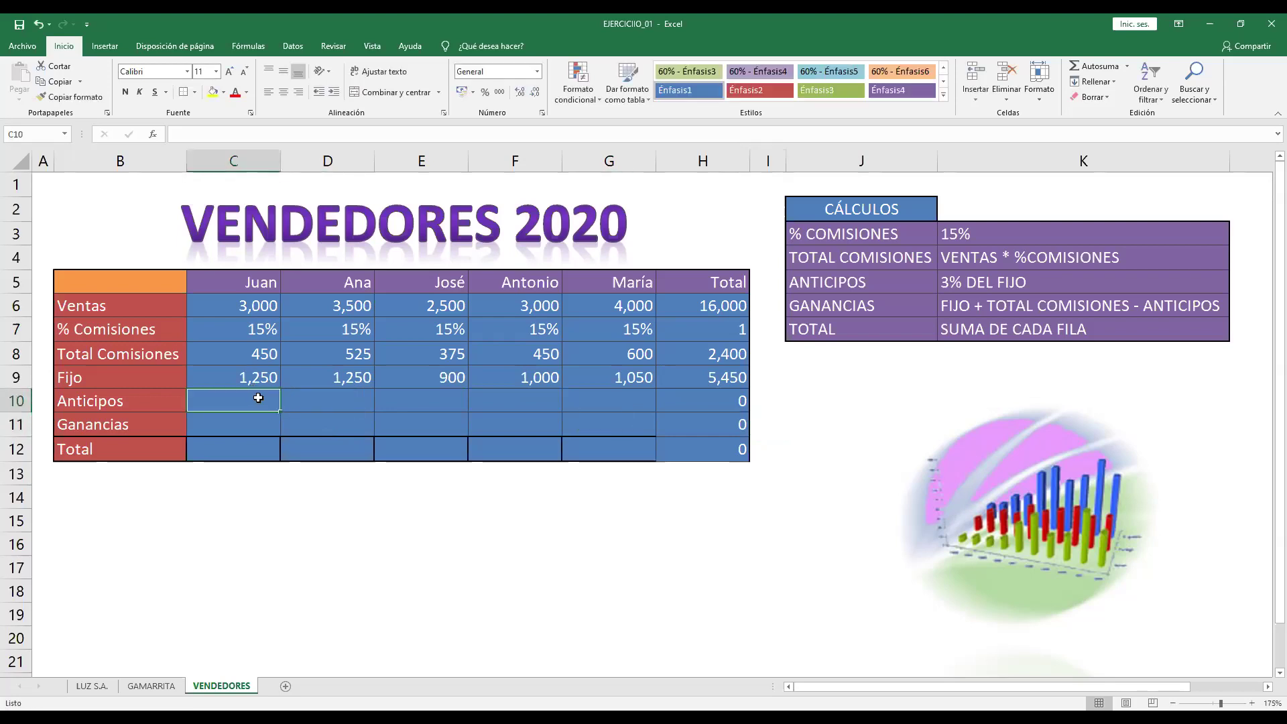
type("=")
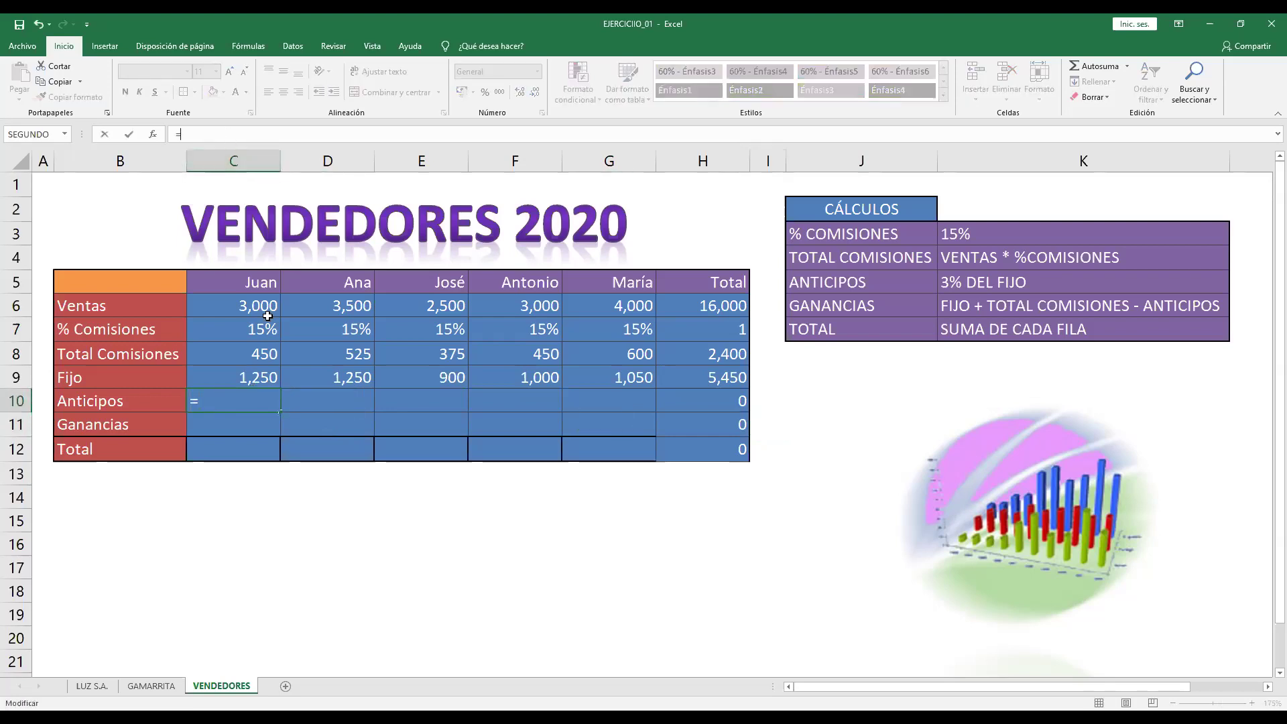
left_click(265, 378)
type("*")
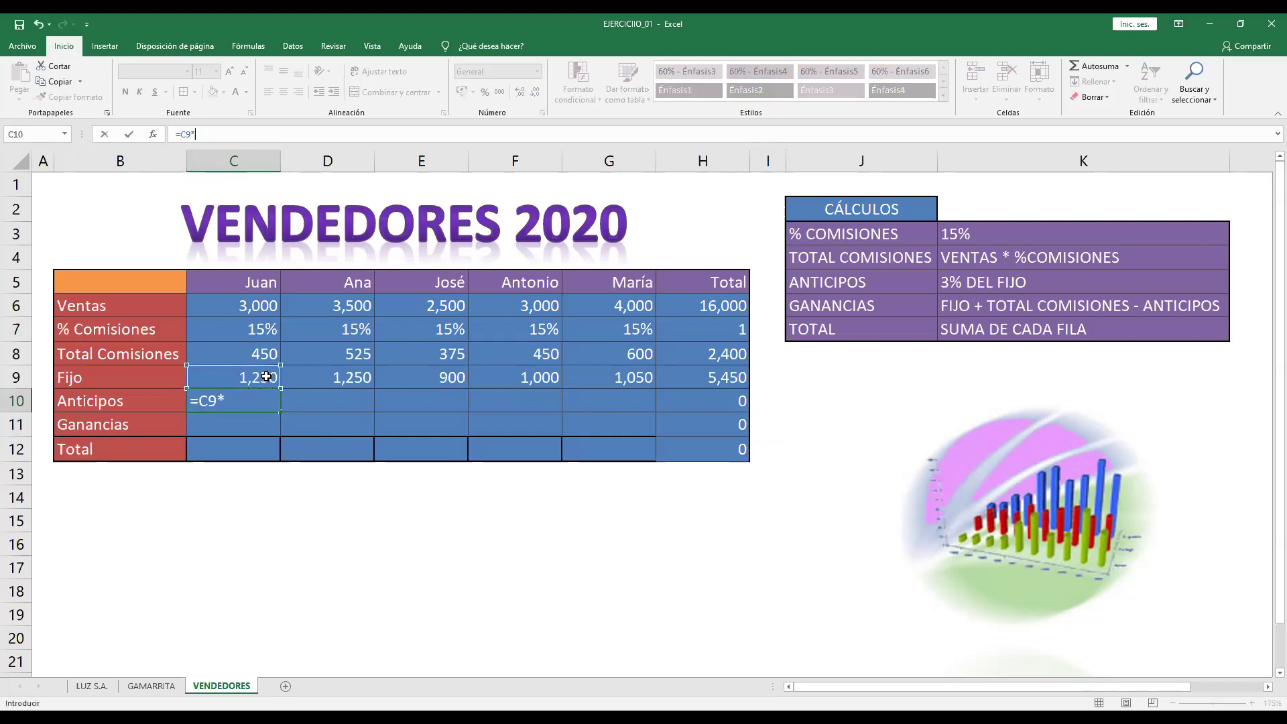
type("3%")
key("Return")
left_click(278, 399)
mouse_move(281, 411)
left_mouse_down()
mouse_move(690, 401)
mouse_move(671, 401)
left_mouse_up()
Step: Inspect the copied advance formulas for Ana, José, Antonio and María
left_click(344, 400)
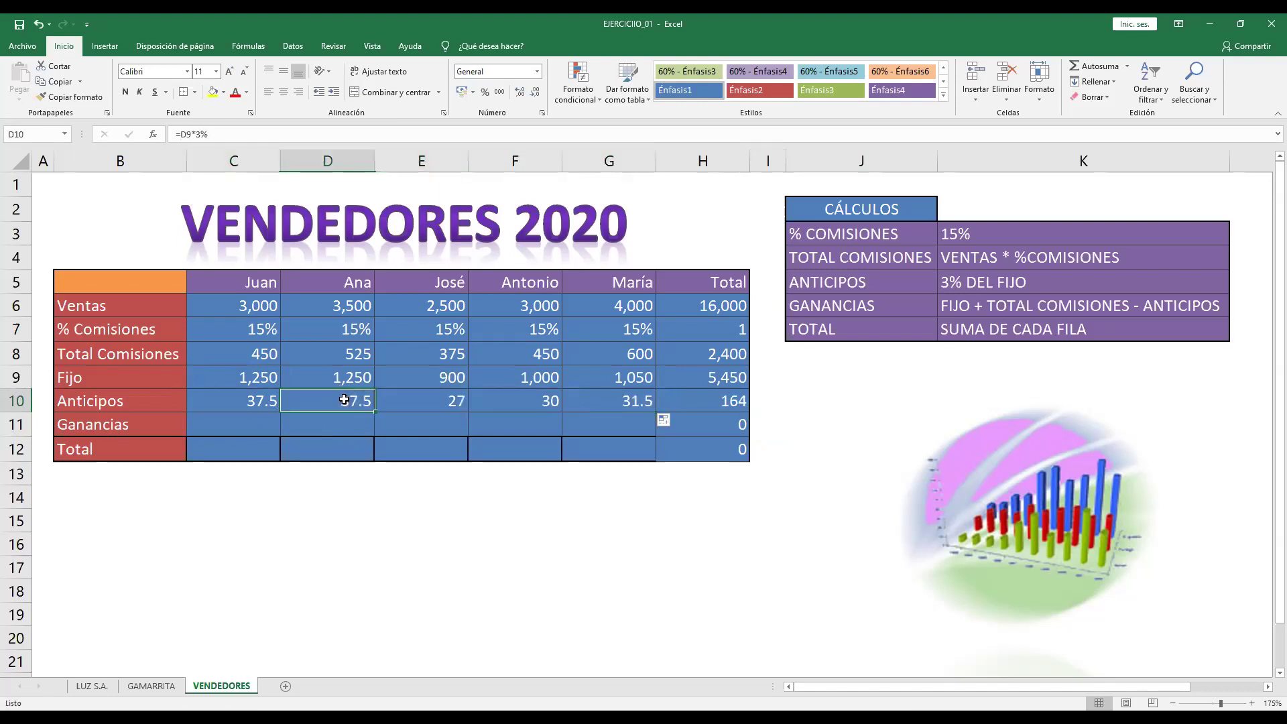
double_click(344, 400)
left_click(429, 408)
double_click(453, 401)
left_click(536, 401)
double_click(528, 401)
left_click(590, 401)
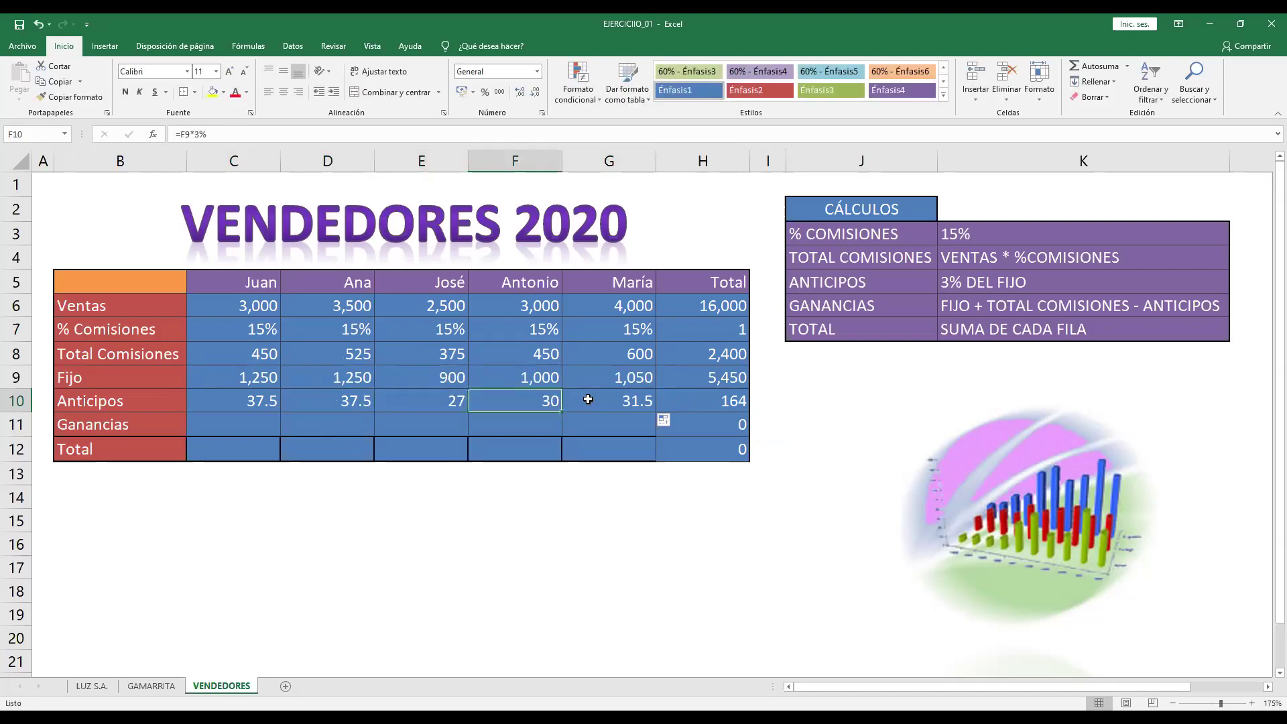
double_click(600, 400)
left_click(612, 425)
left_click(612, 443)
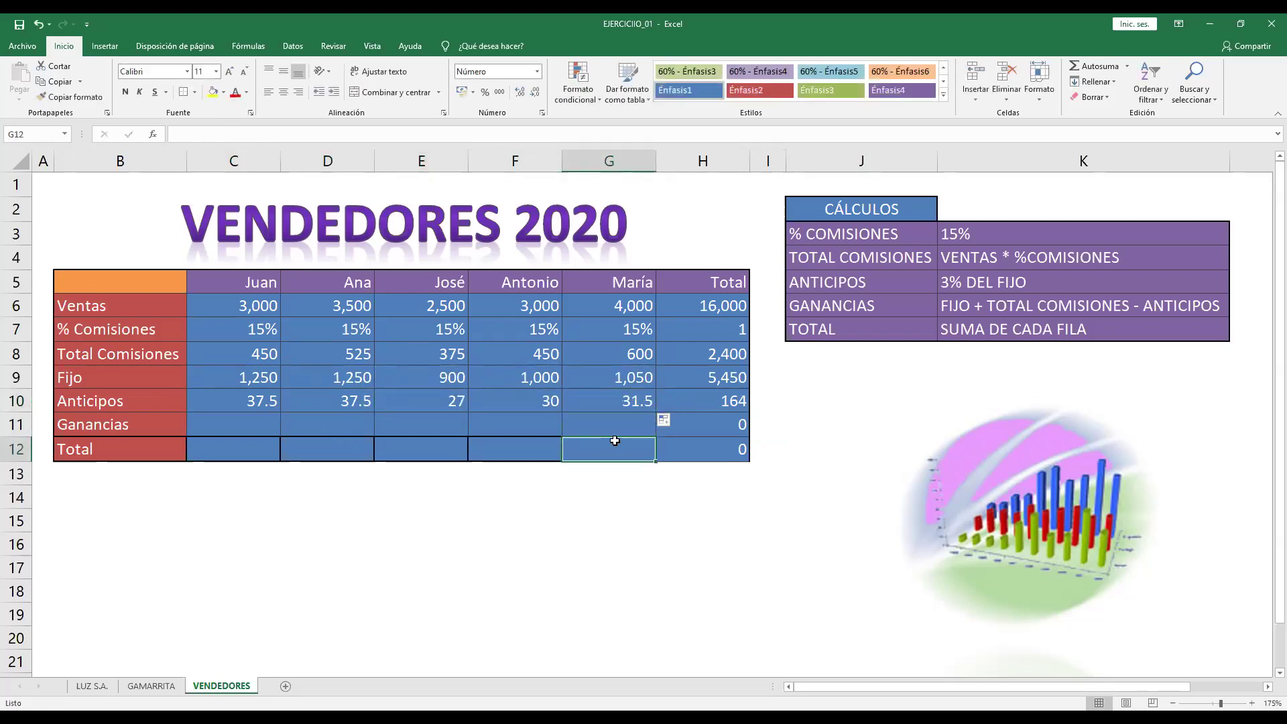
Step: Enter =C9+C8-C10 in C11 and fill to G11: 1662.50, 1737.50, 1248.00, 1420.00, 1618.50
left_click(229, 423)
type("=")
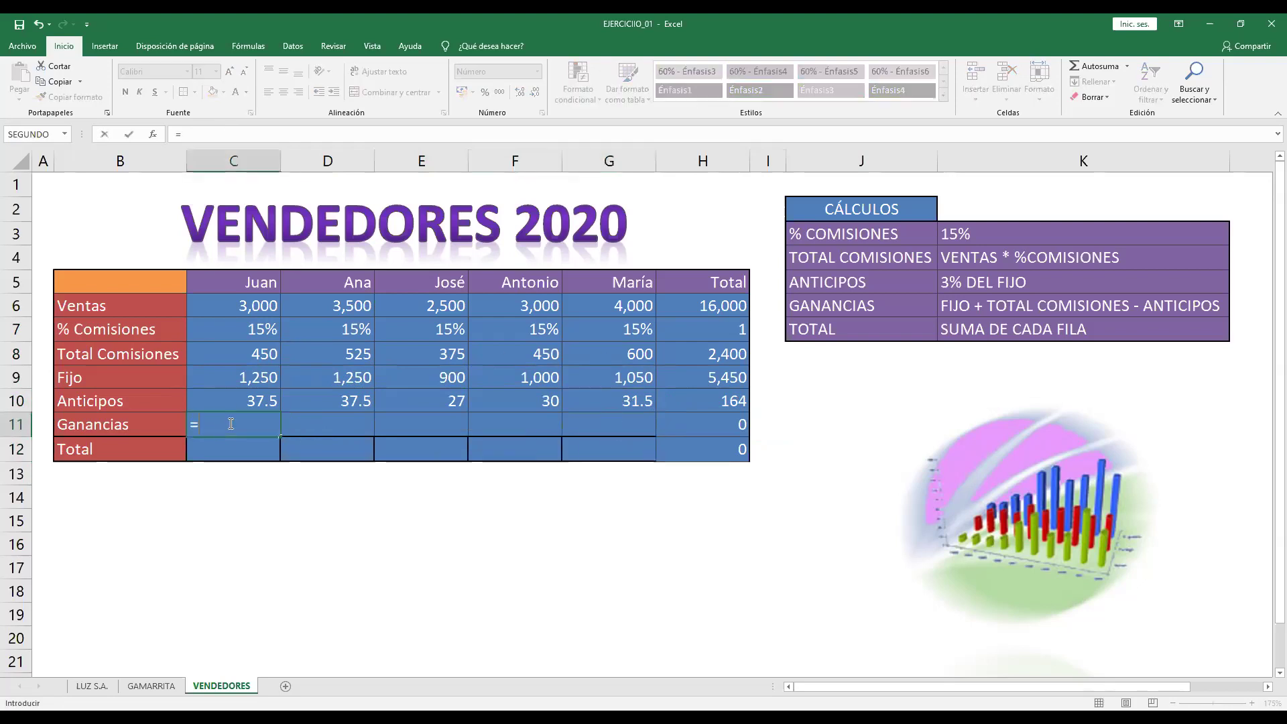
left_click(249, 379)
left_click(243, 135)
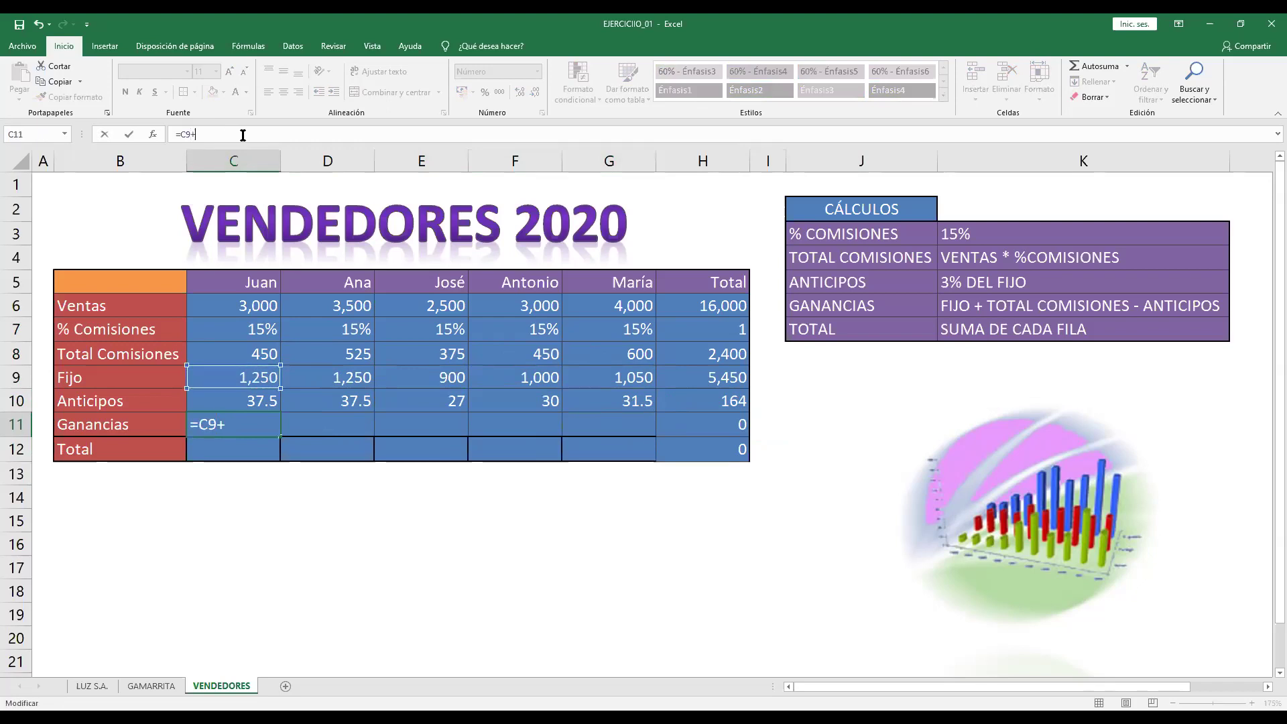
left_click(245, 353)
type("-")
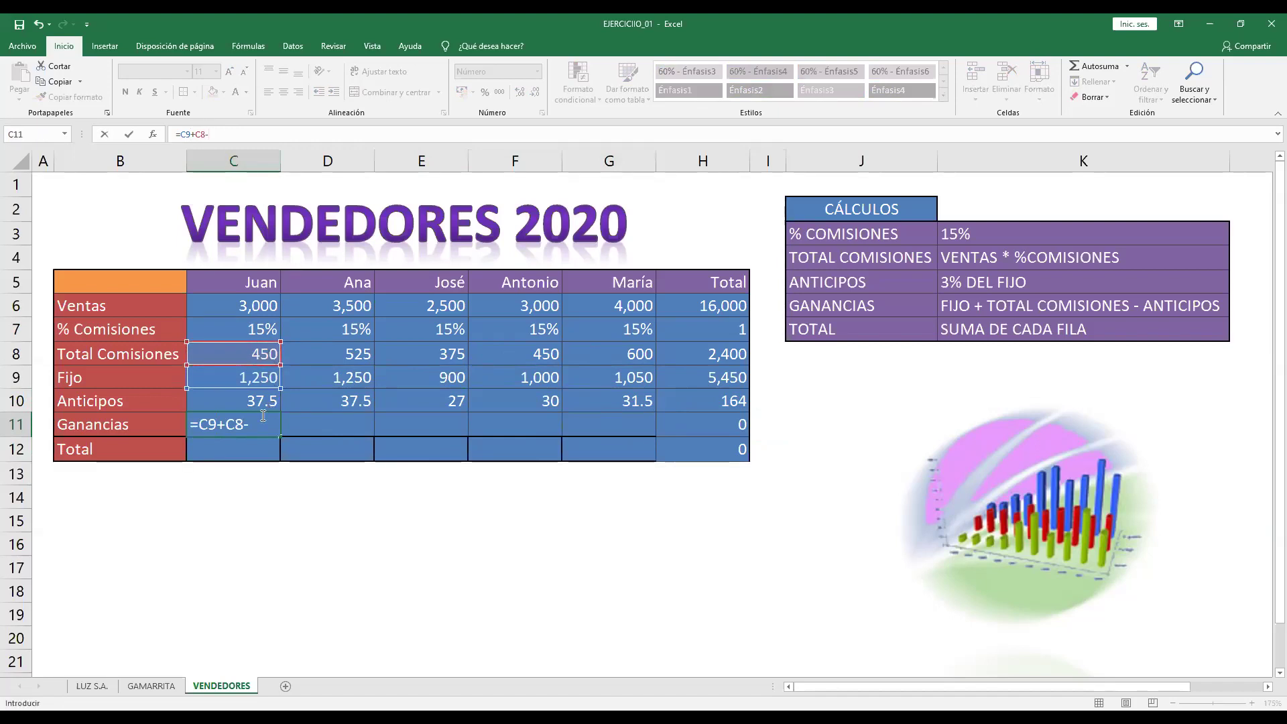
left_click(253, 404)
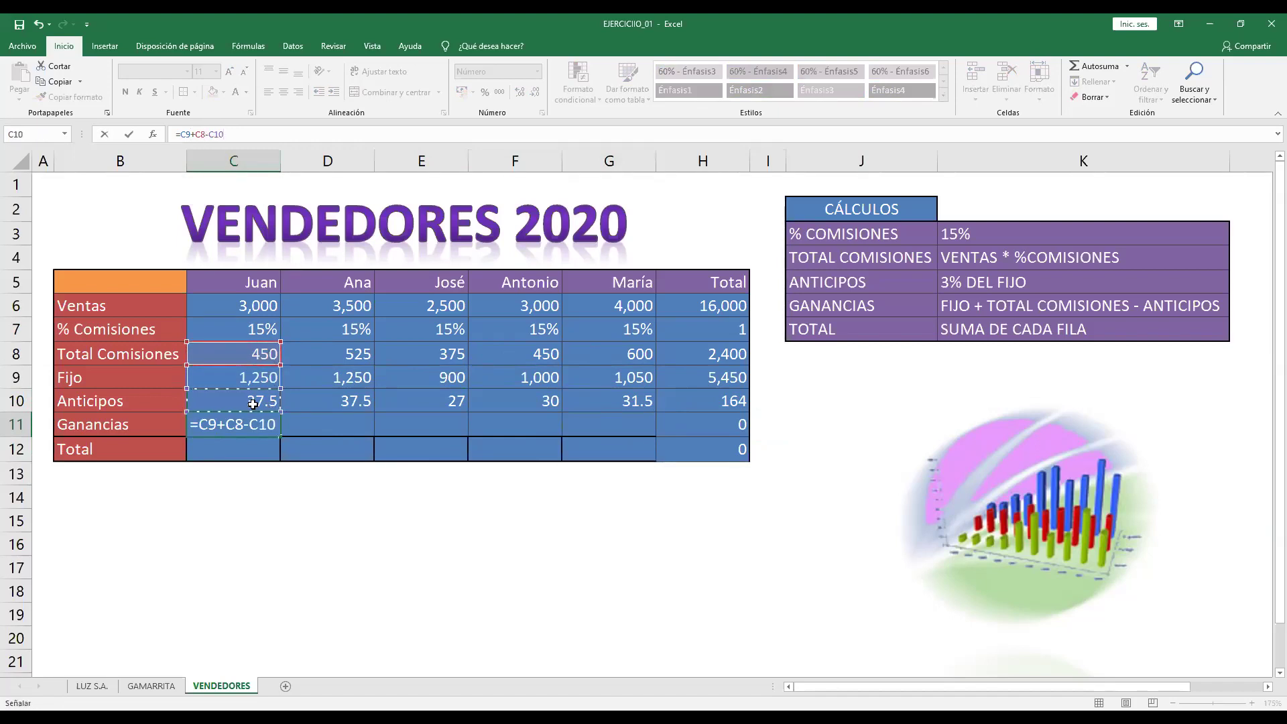
key("Return")
left_click(265, 423)
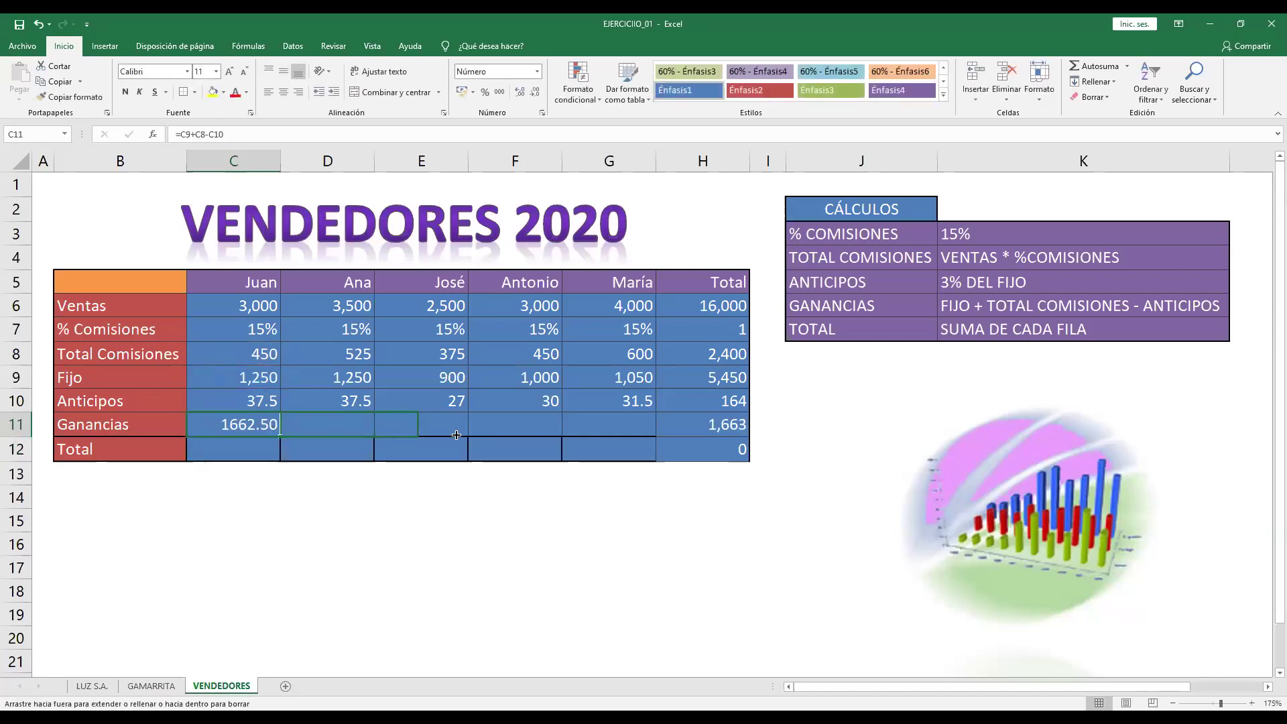
left_click_drag(298, 437, 630, 433)
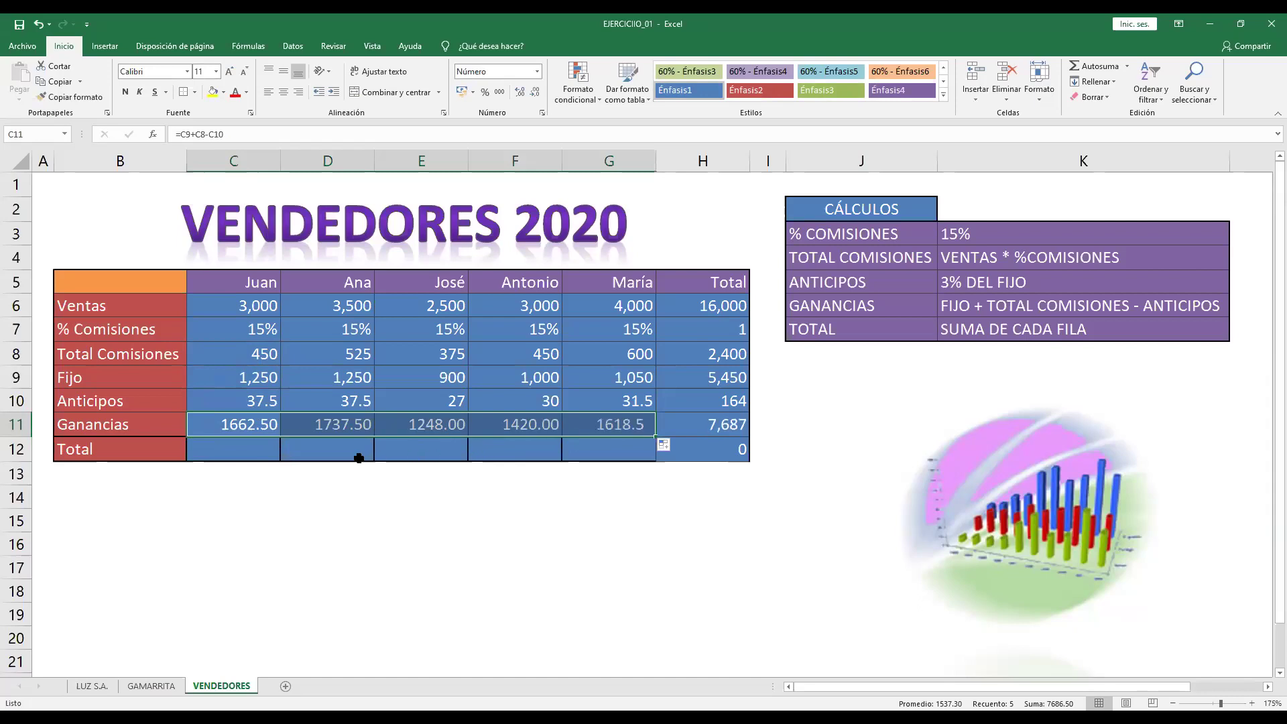
left_click(253, 454)
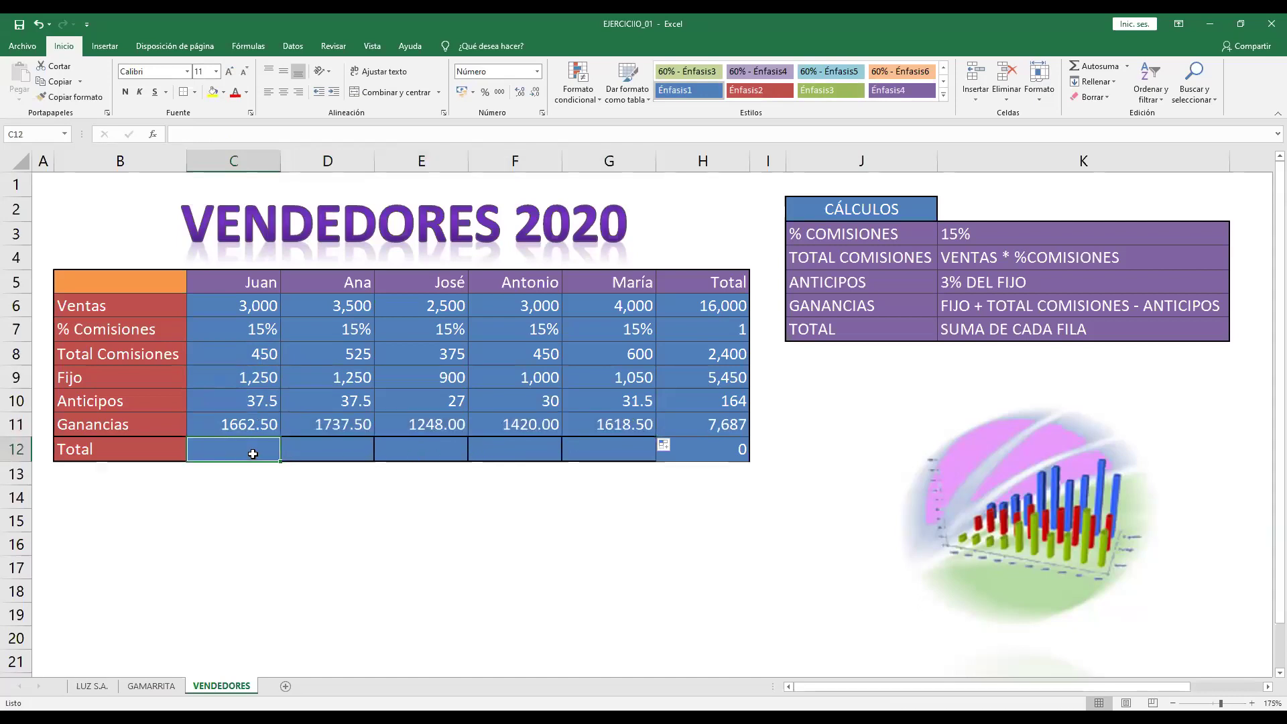
type("=")
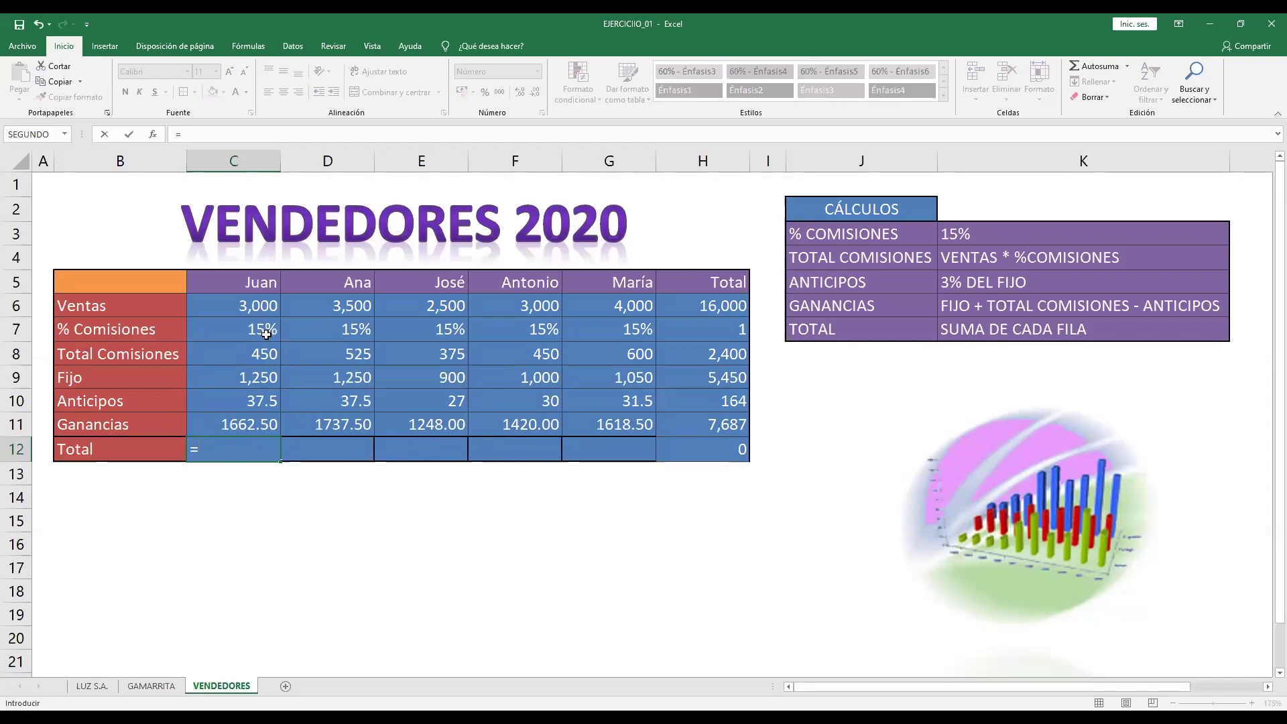
left_click(262, 353)
left_click_drag(262, 365, 263, 418)
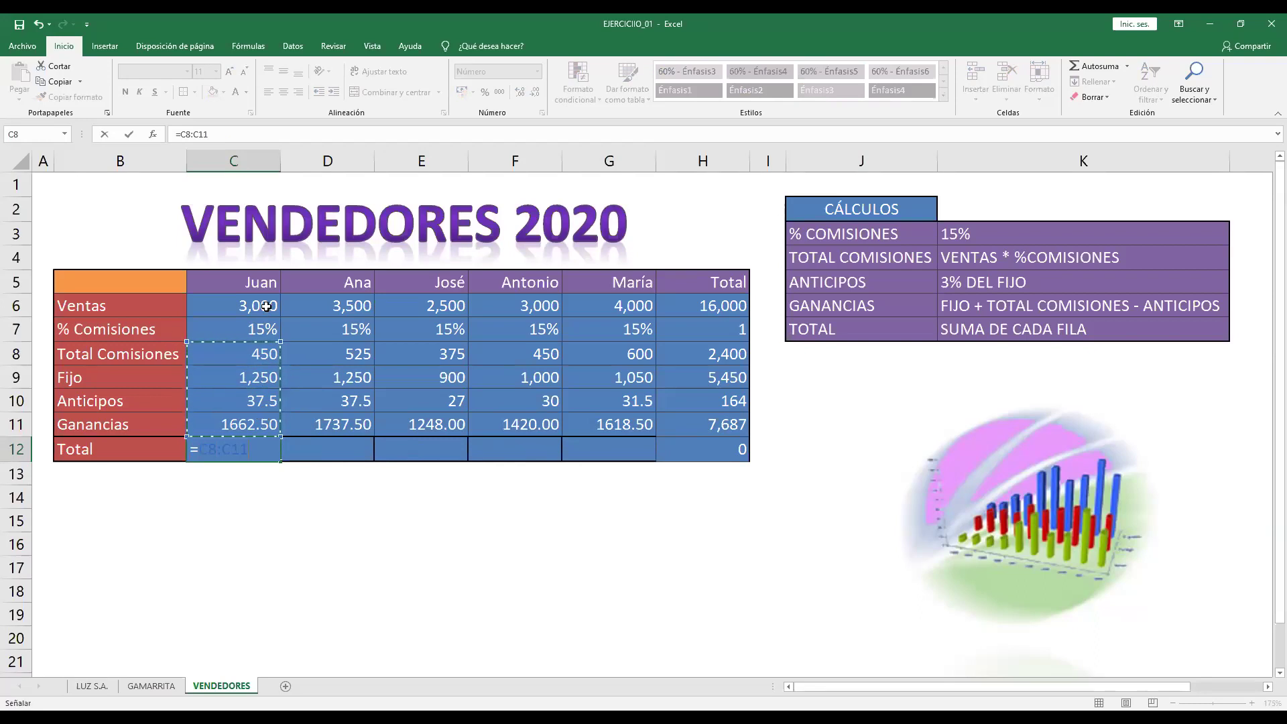
left_click_drag(213, 134, 165, 145)
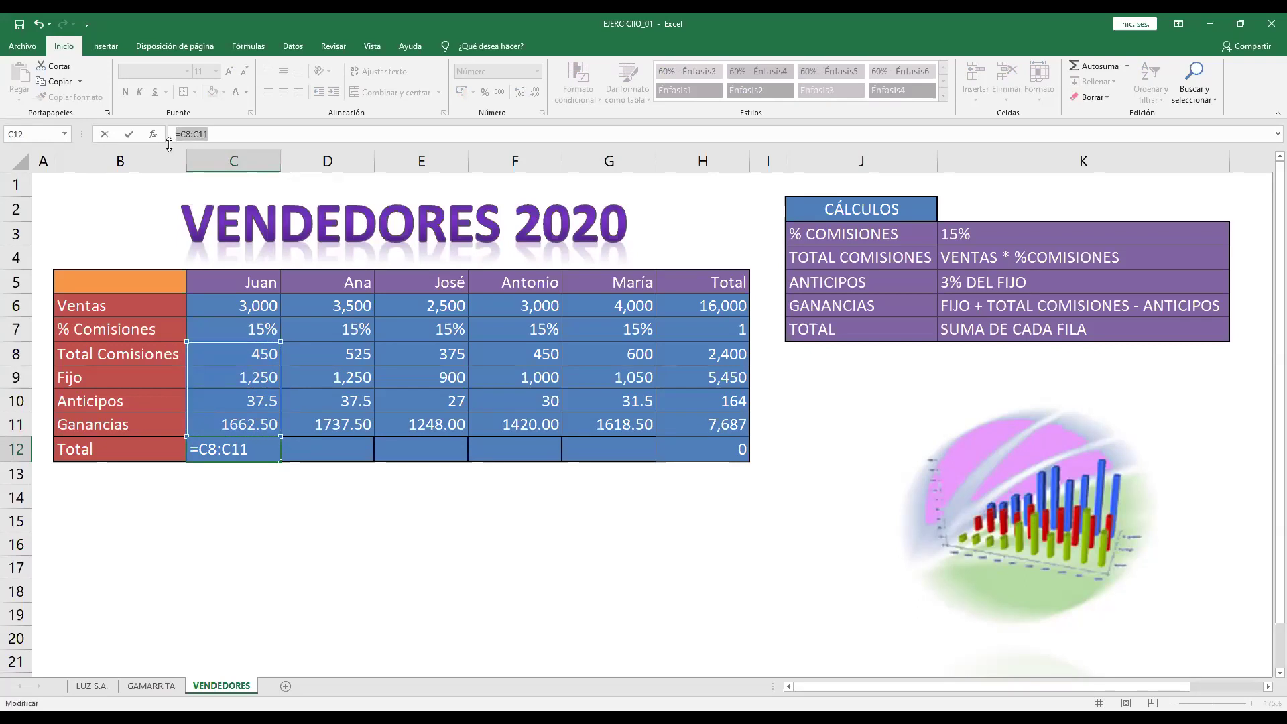
Step: Start a SUMA formula in C12 with Juan's Ventas, Anticipos and Ganancias cells
type("=")
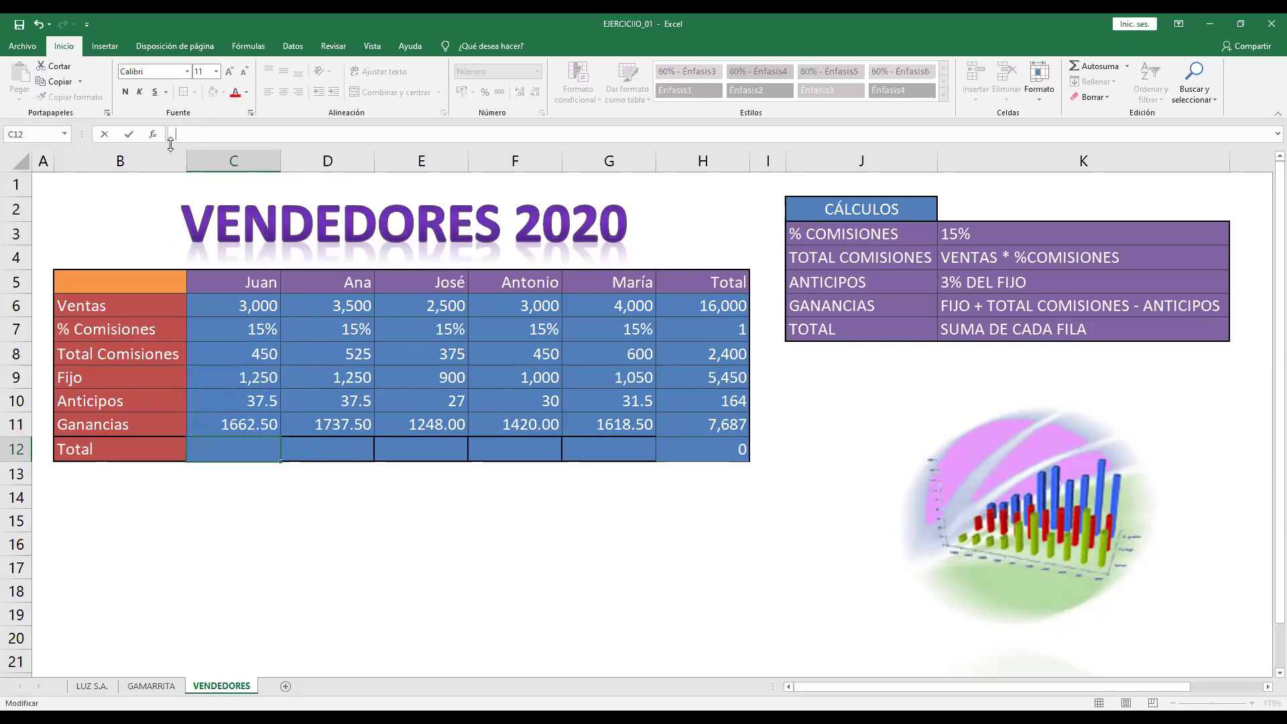
type("S")
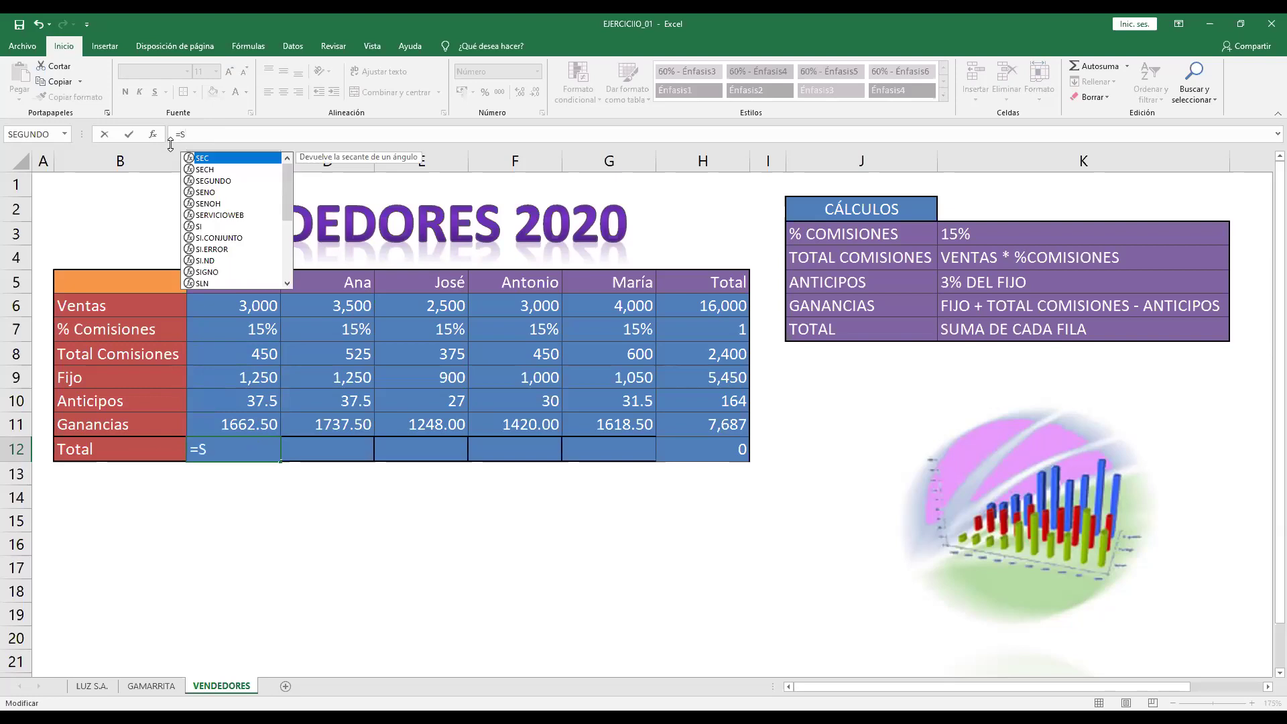
type("UMA(")
left_click(246, 302)
type(",")
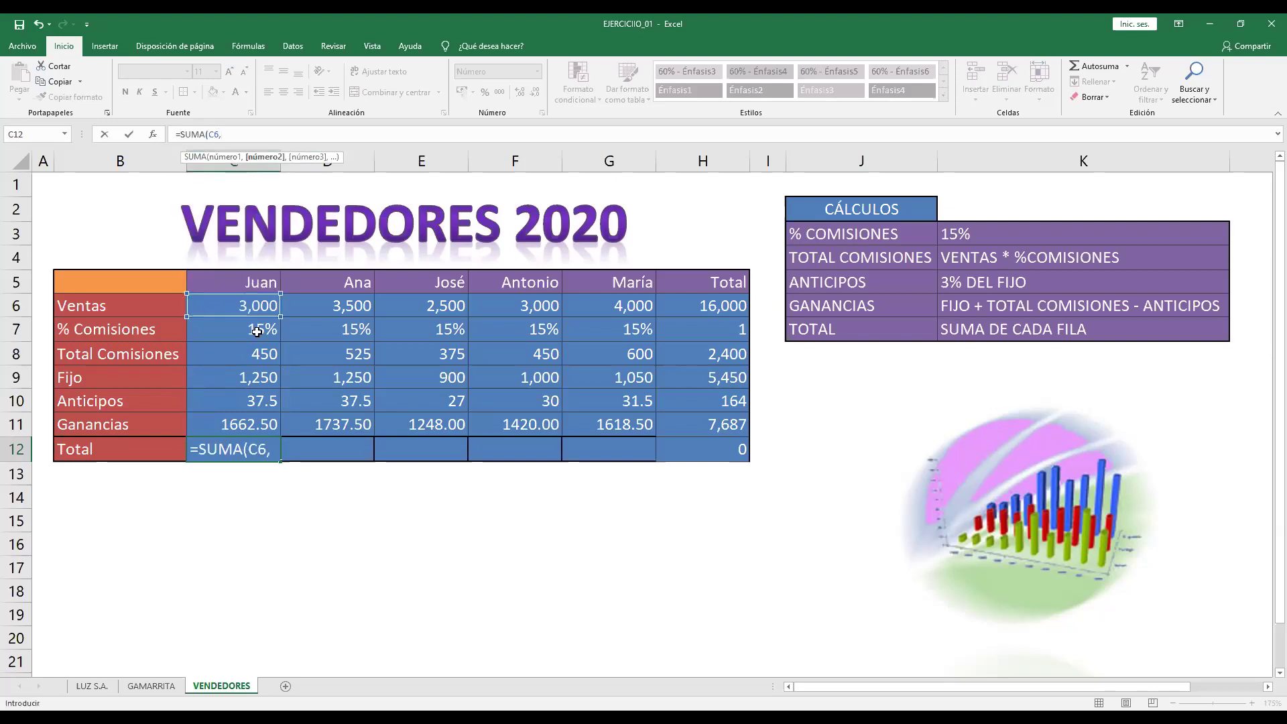
left_click(262, 357)
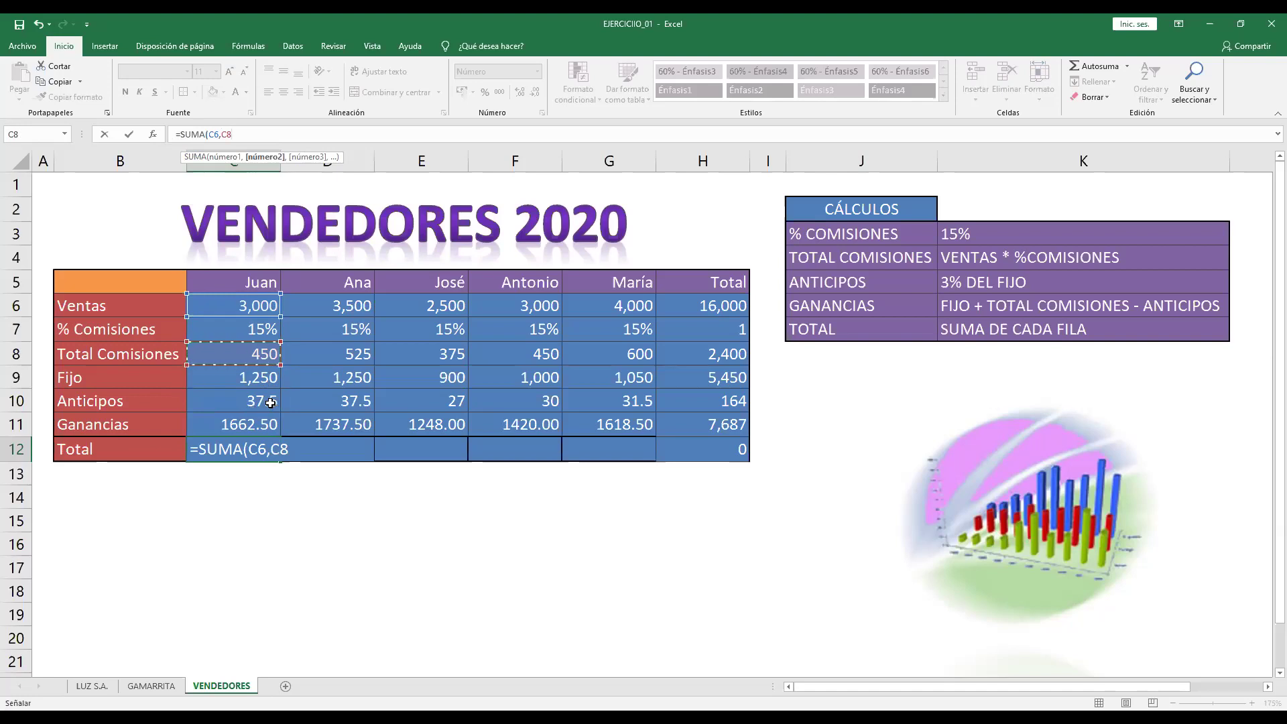
left_click(271, 403)
type("+")
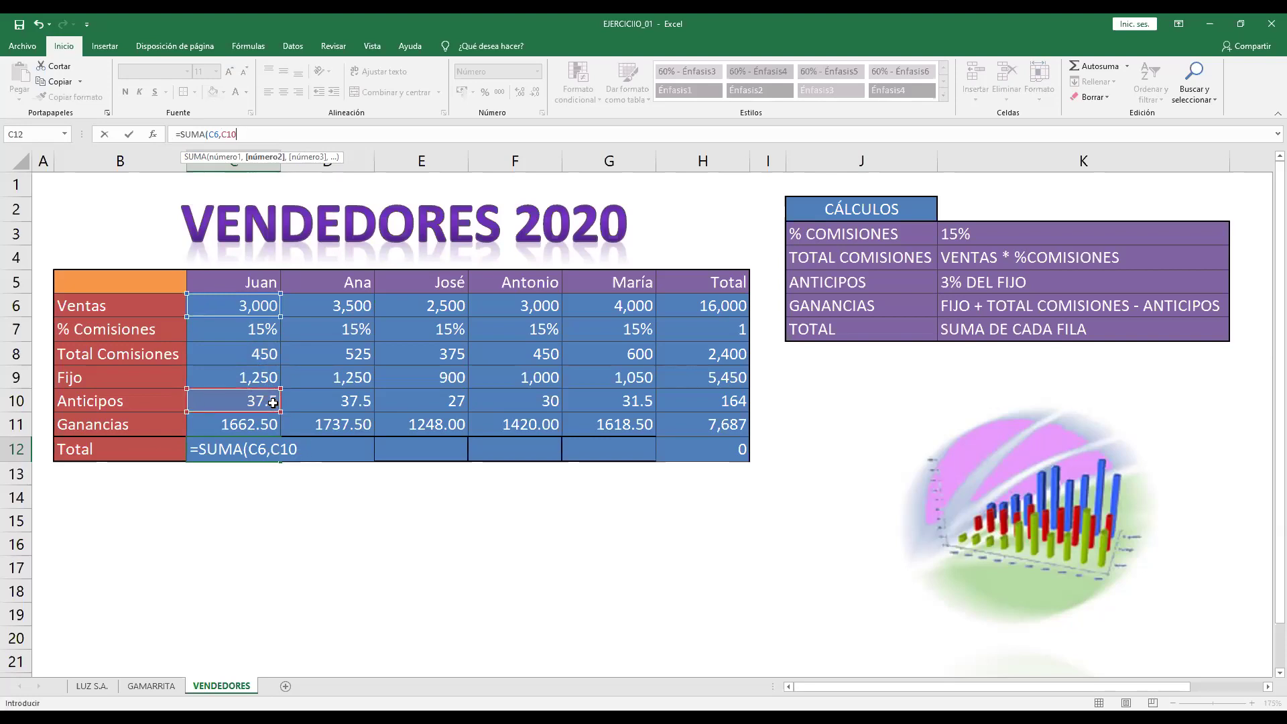
type(",")
left_click(269, 418)
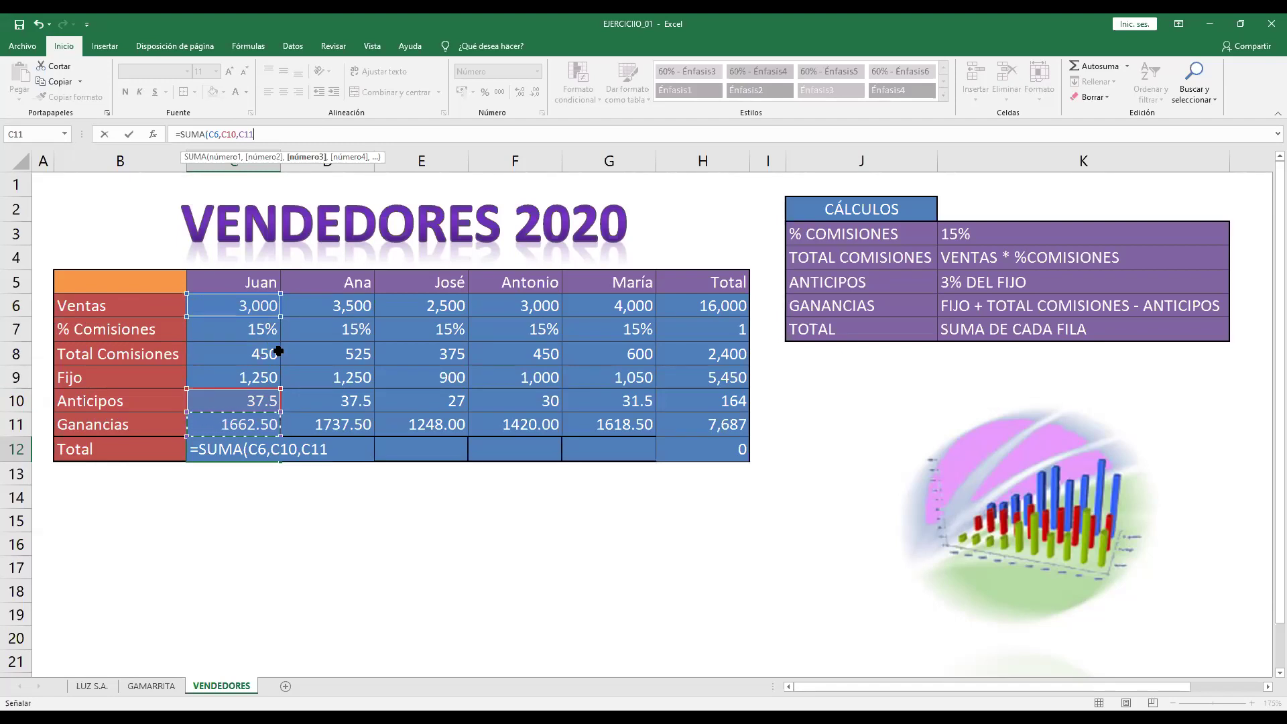
Step: Add Total Comisiones and close the formula as =SUMA(C6,C10,C11,C8)
left_click(337, 448)
left_click(336, 447)
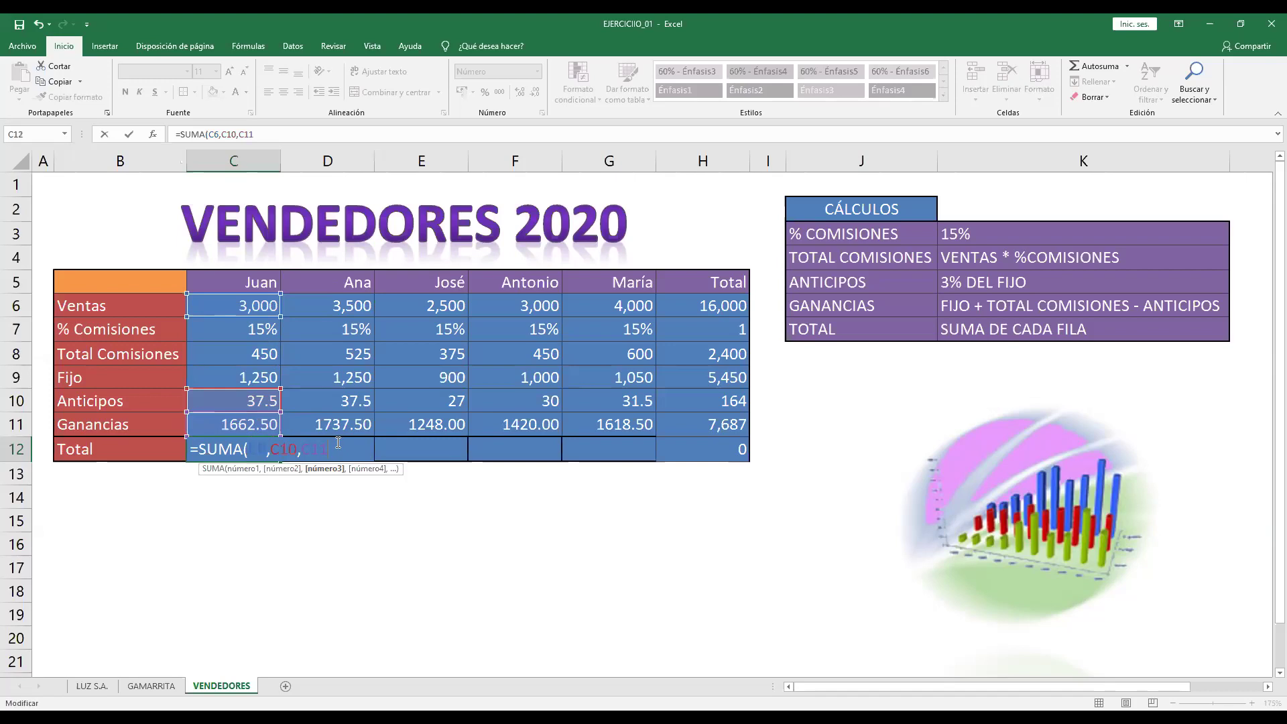
type(",")
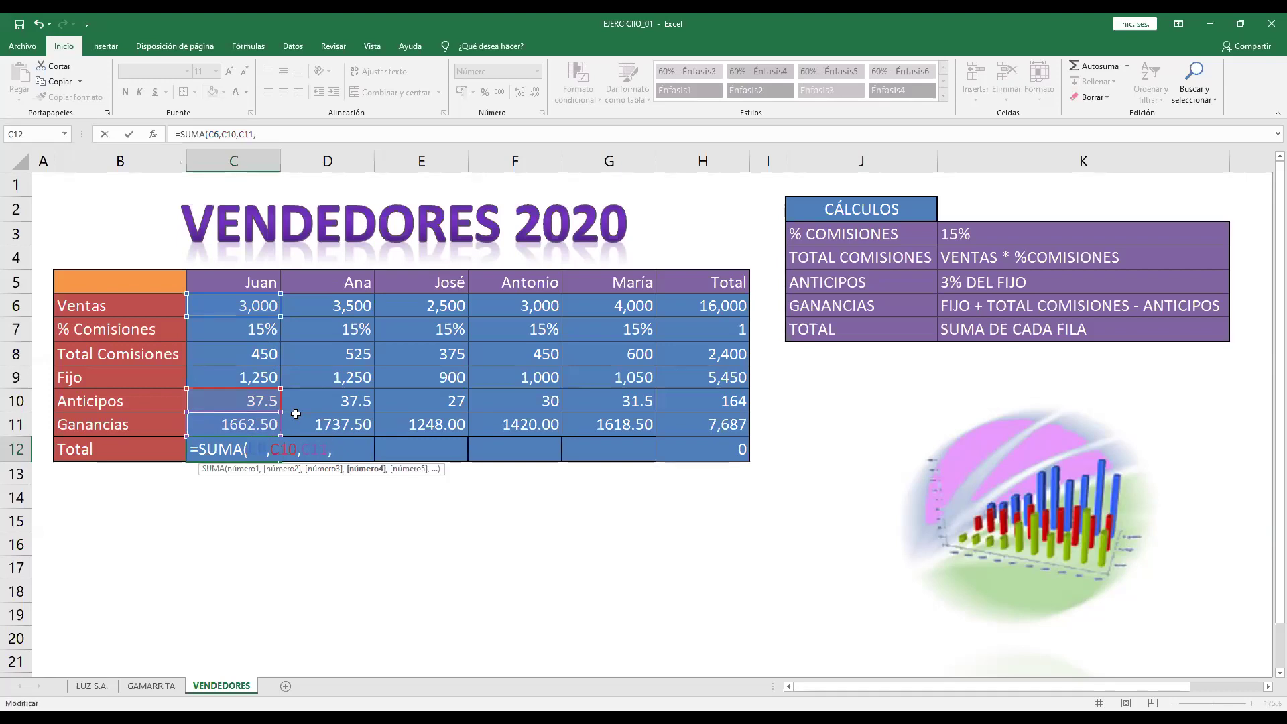
left_click(258, 355)
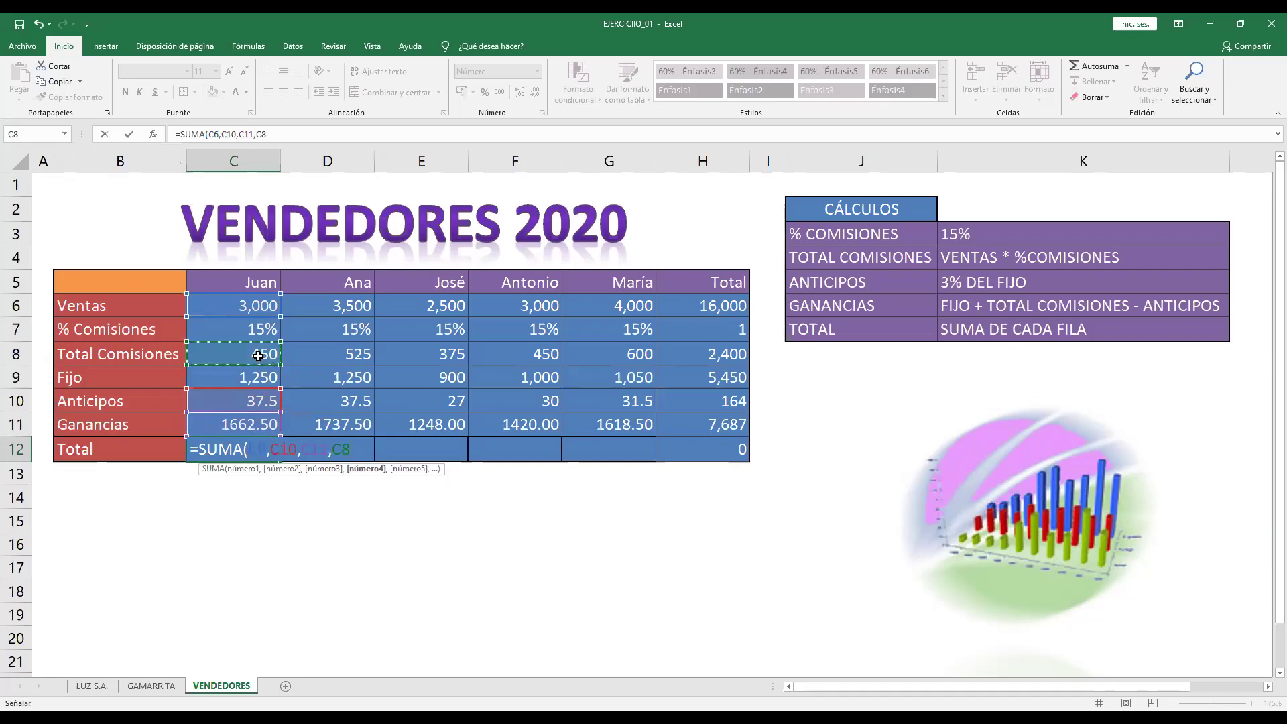
left_click(326, 134)
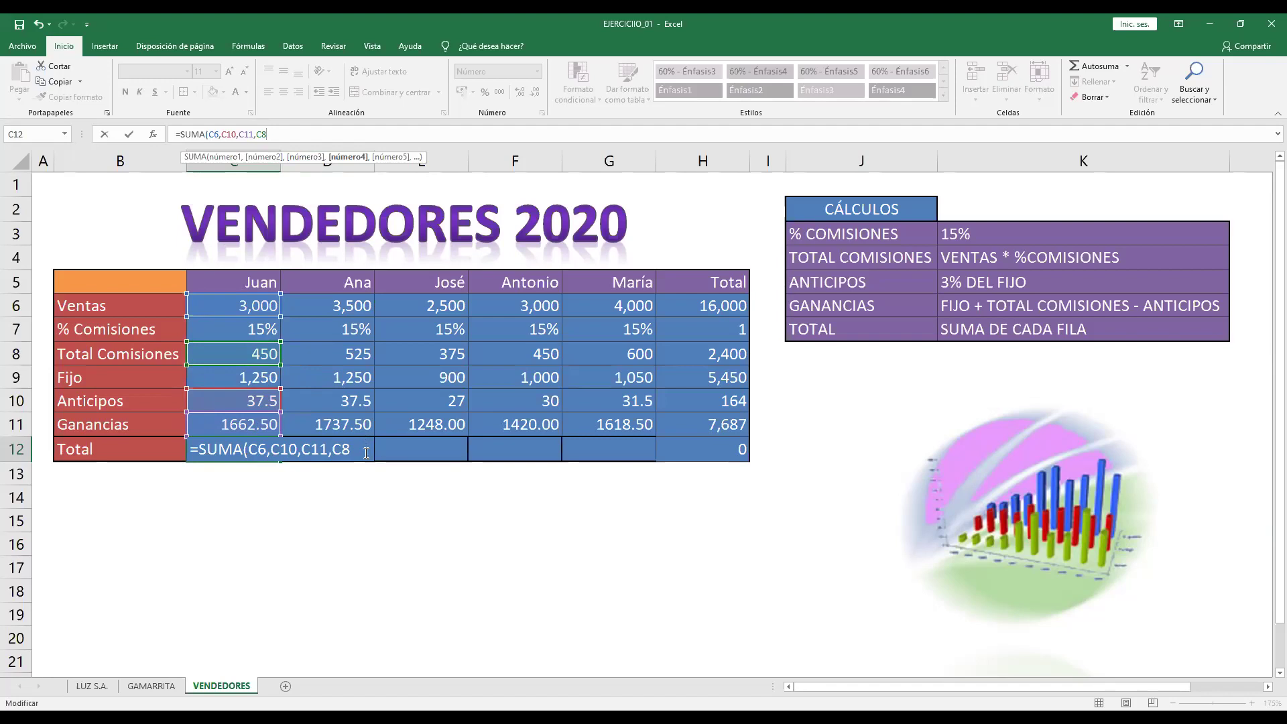
type(")")
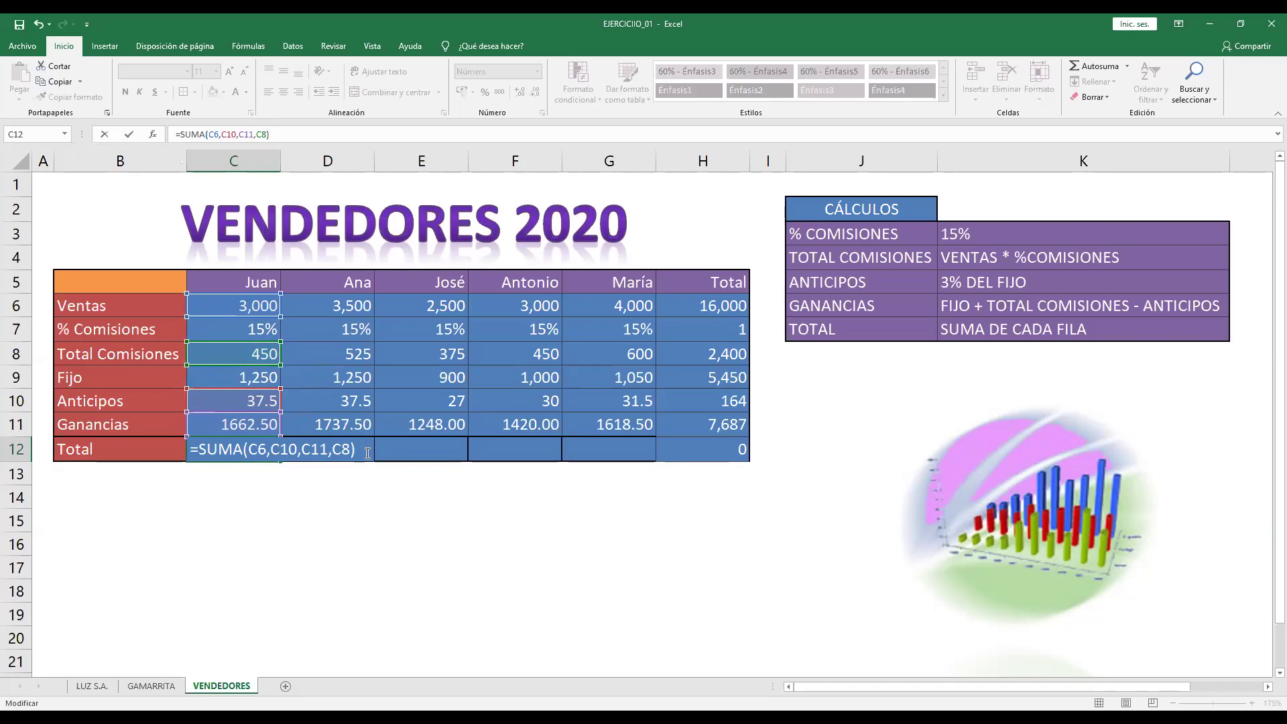
key("Return")
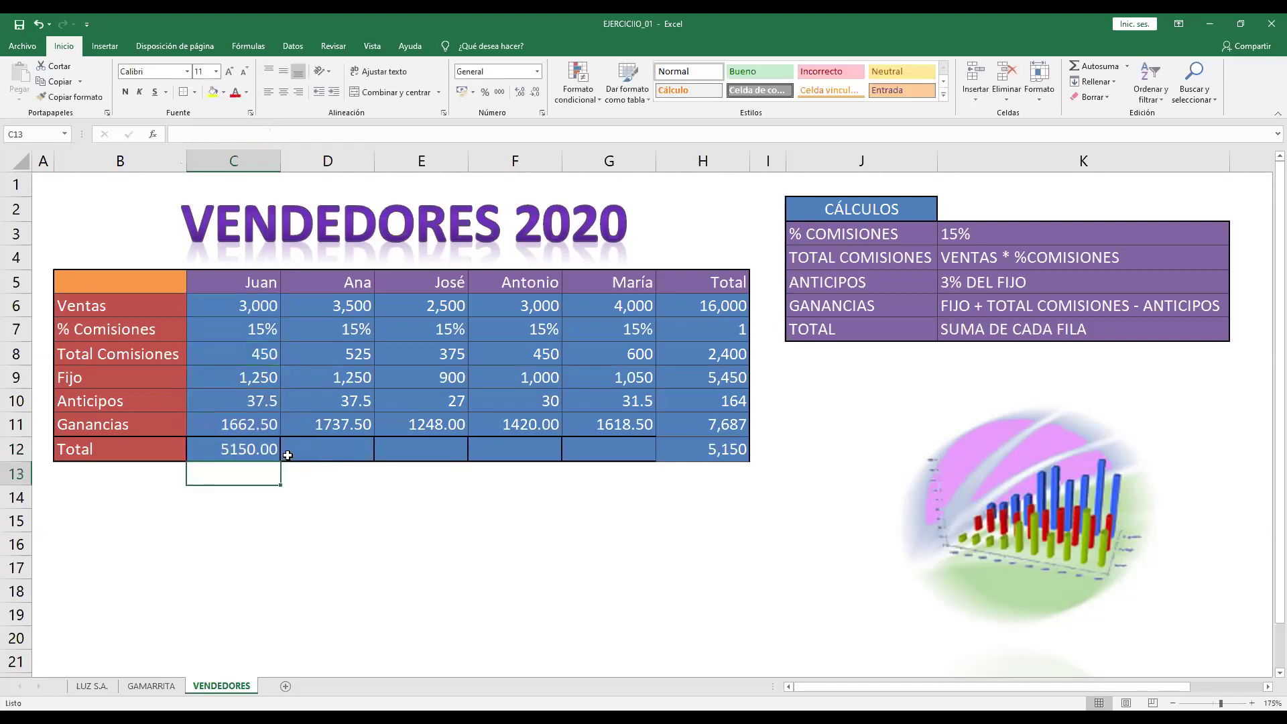
Step: Fill the total across to G12 (5150.00 to 6250.00) and check the 26,250 grand total
left_click(269, 448)
left_click_drag(280, 461, 633, 461)
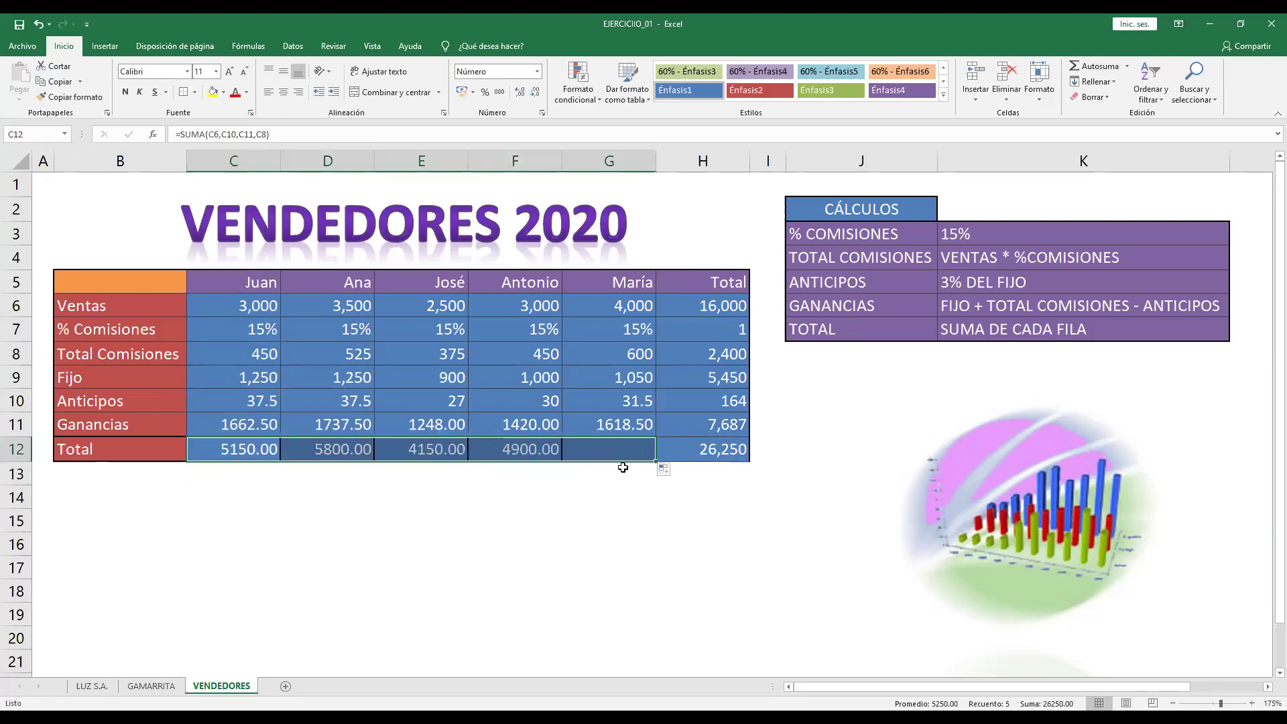
left_click(555, 493)
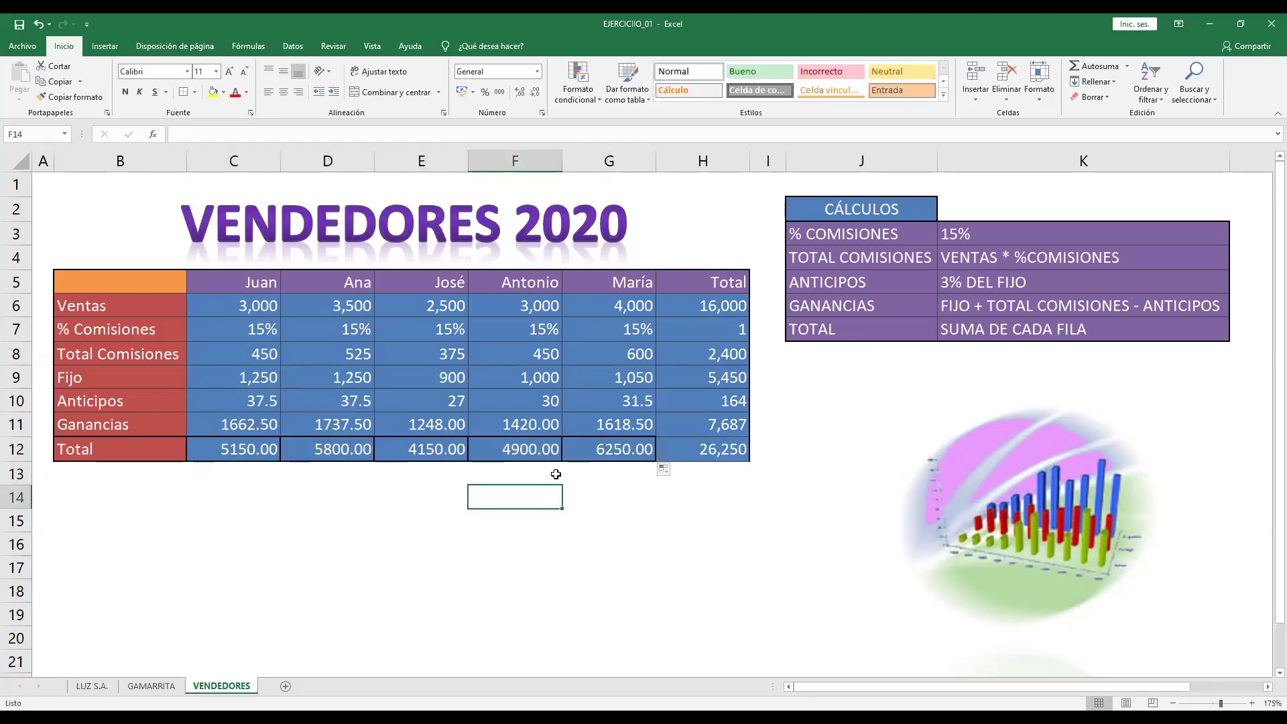
left_click(718, 450)
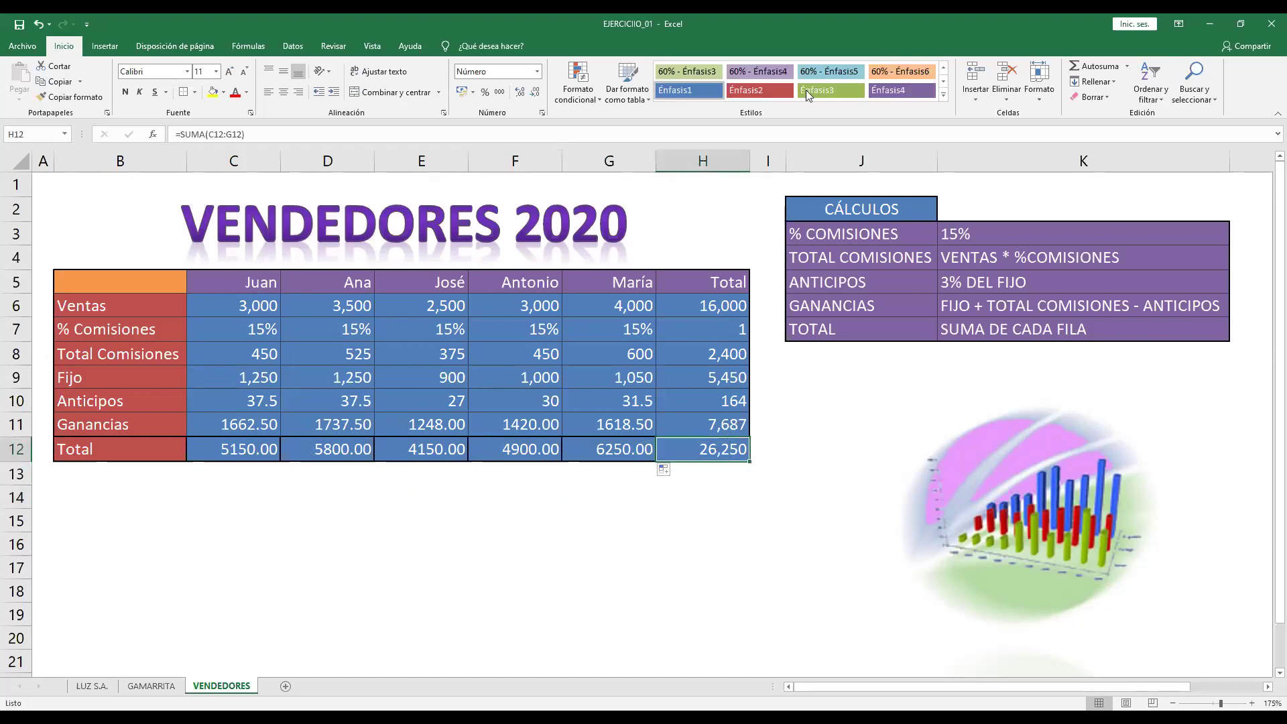